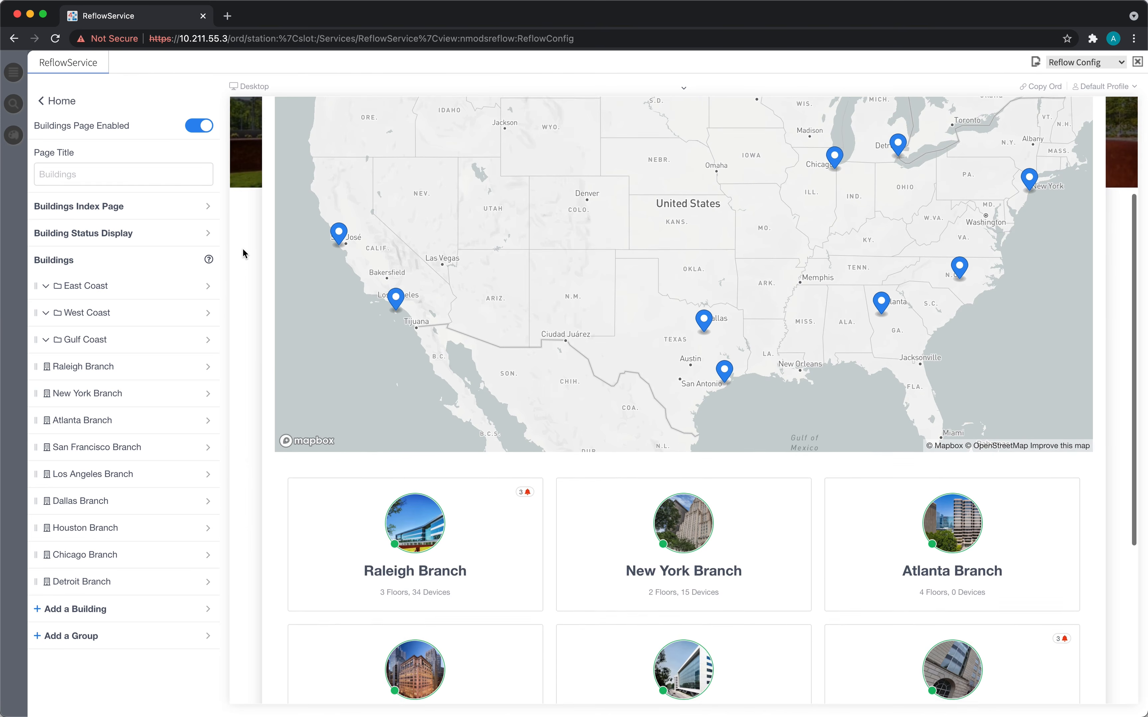
- Examine the map and building cards on the Buildings page, opening the Raleigh Branch page and returning to the Buildings page
{"action": "scroll", "coordinate": [244, 218], "scroll_direction": "up", "scroll_amount": 2}
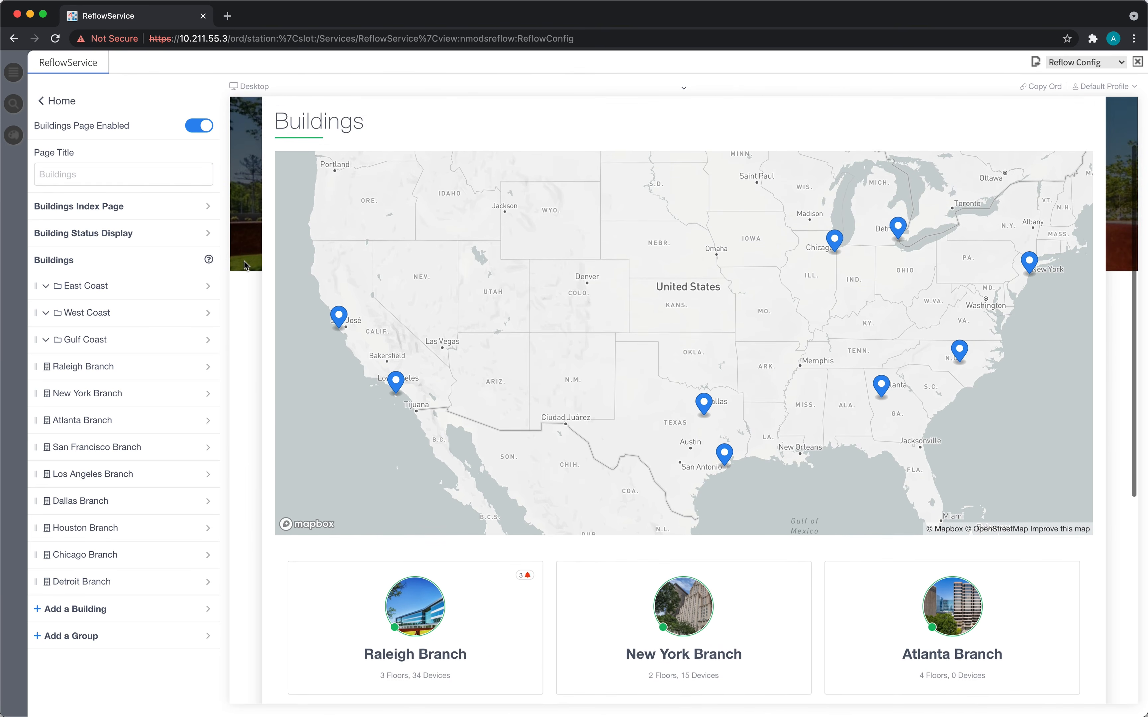
{"action": "scroll", "coordinate": [243, 266], "scroll_direction": "down", "scroll_amount": 4}
{"action": "scroll", "coordinate": [243, 266], "scroll_direction": "down", "scroll_amount": 4}
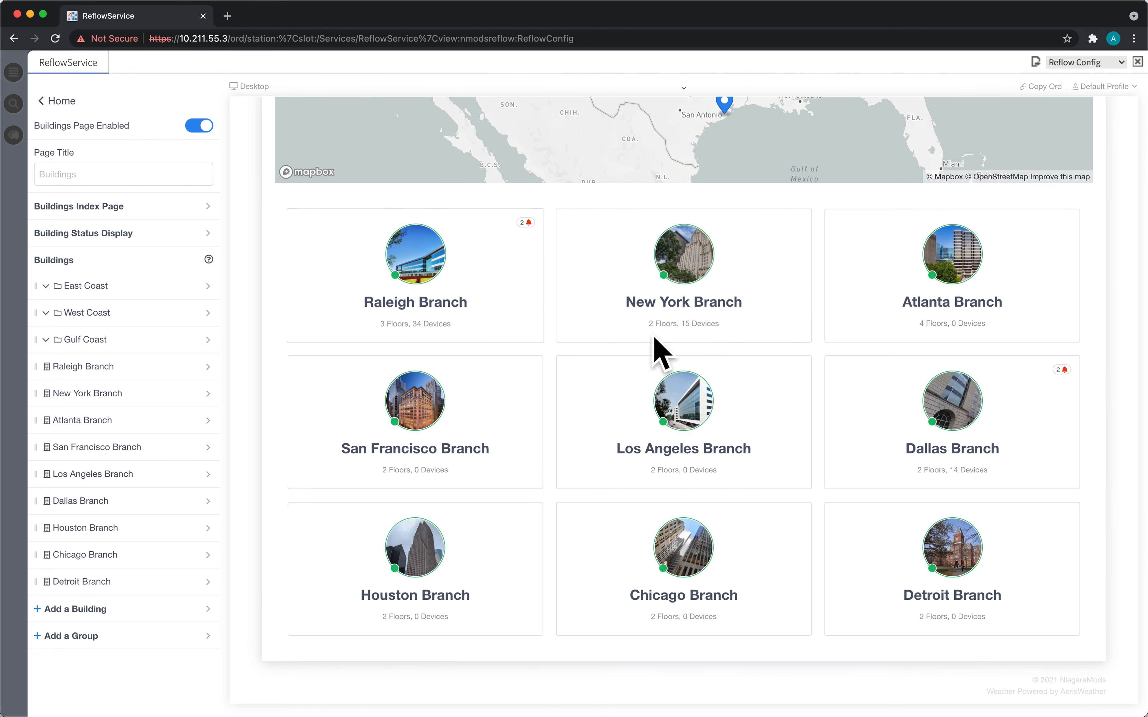
{"action": "left_click", "coordinate": [463, 272]}
{"action": "scroll", "coordinate": [488, 159], "scroll_direction": "up", "scroll_amount": 10}
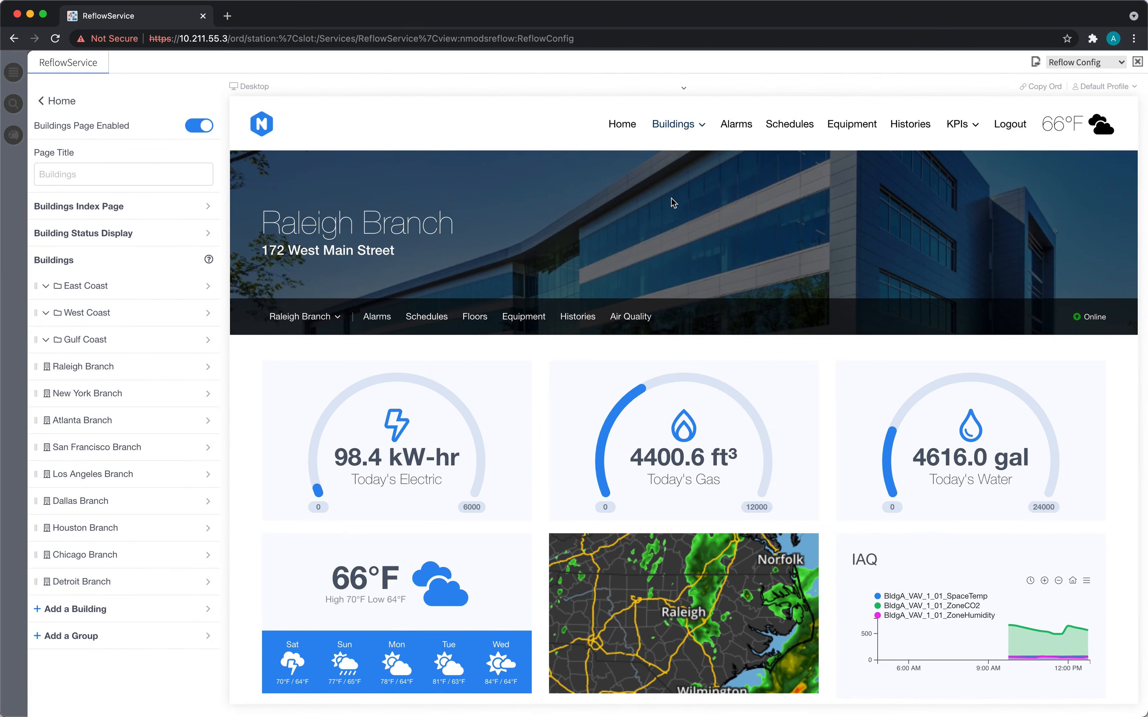
{"action": "mouse_move", "coordinate": [681, 128]}
{"action": "left_click", "coordinate": [674, 151]}
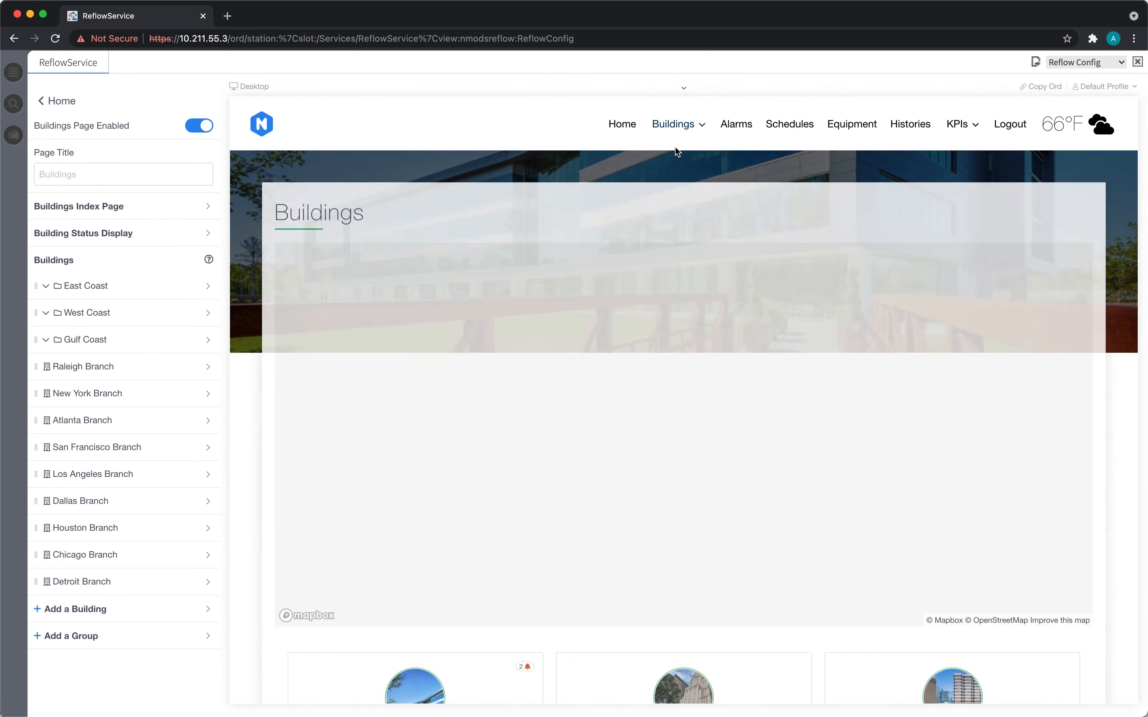
{"action": "scroll", "coordinate": [246, 231], "scroll_direction": "down", "scroll_amount": 10}
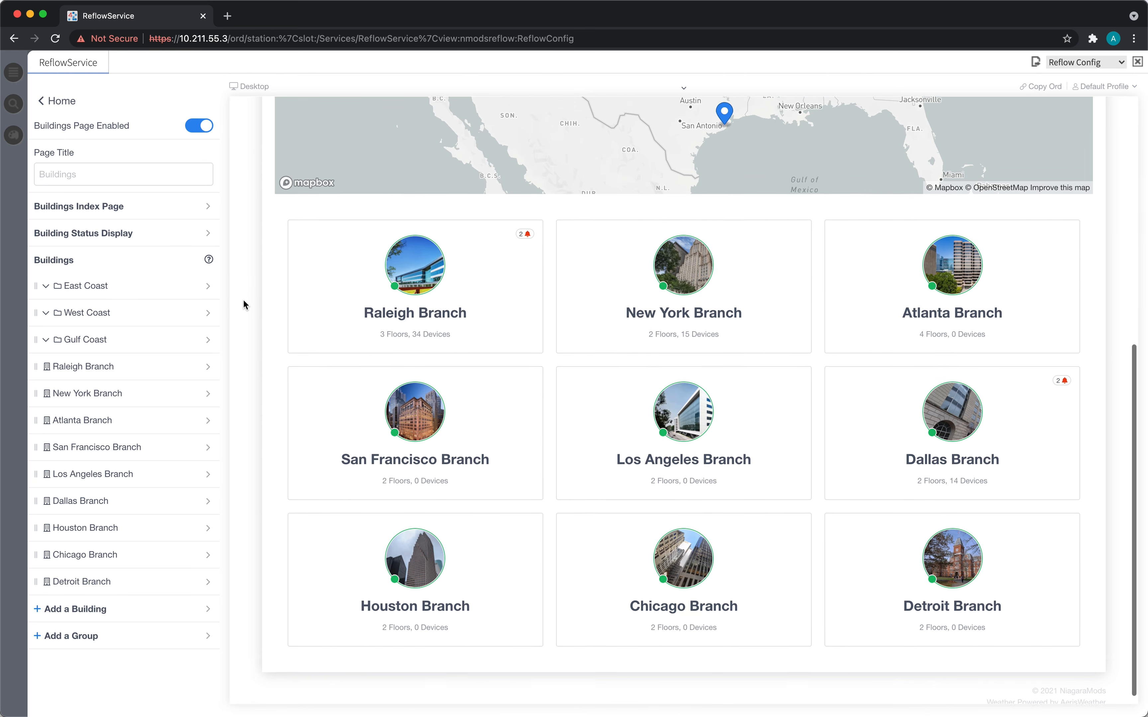
{"action": "scroll", "coordinate": [242, 305], "scroll_direction": "up", "scroll_amount": 3}
{"action": "scroll", "coordinate": [243, 305], "scroll_direction": "down", "scroll_amount": 3}
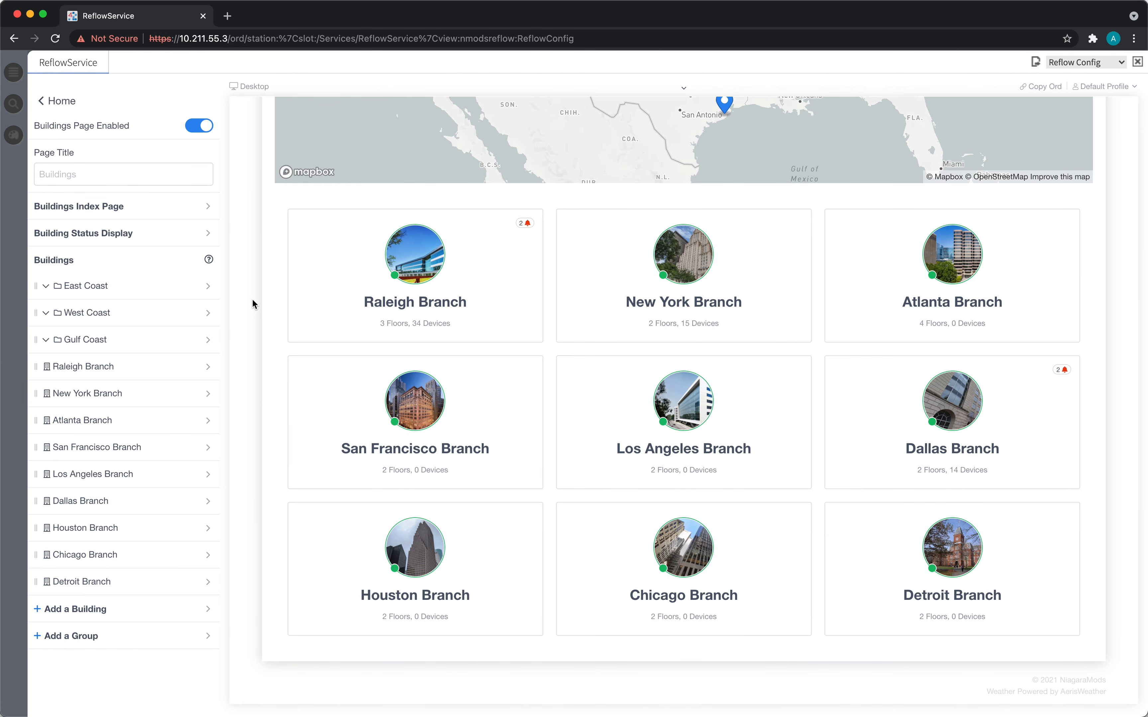
{"action": "scroll", "coordinate": [253, 300], "scroll_direction": "up", "scroll_amount": 2}
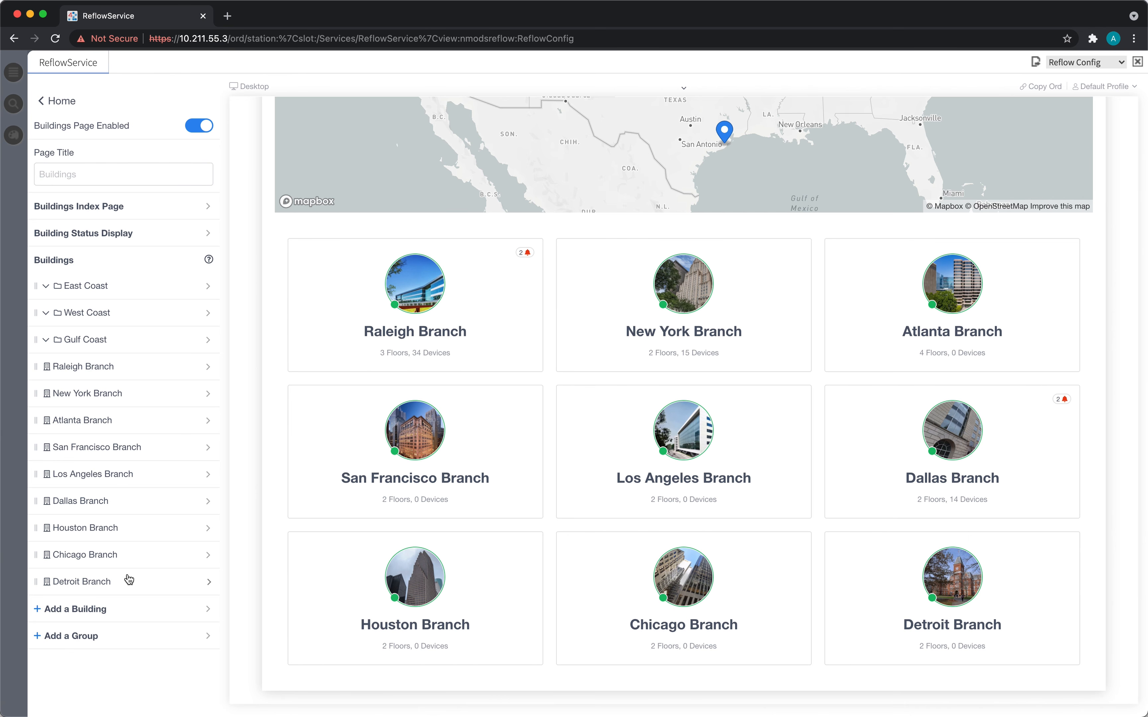
- Add two new groups to the Buildings list and name the first of them Midwest
{"action": "left_click", "coordinate": [130, 641]}
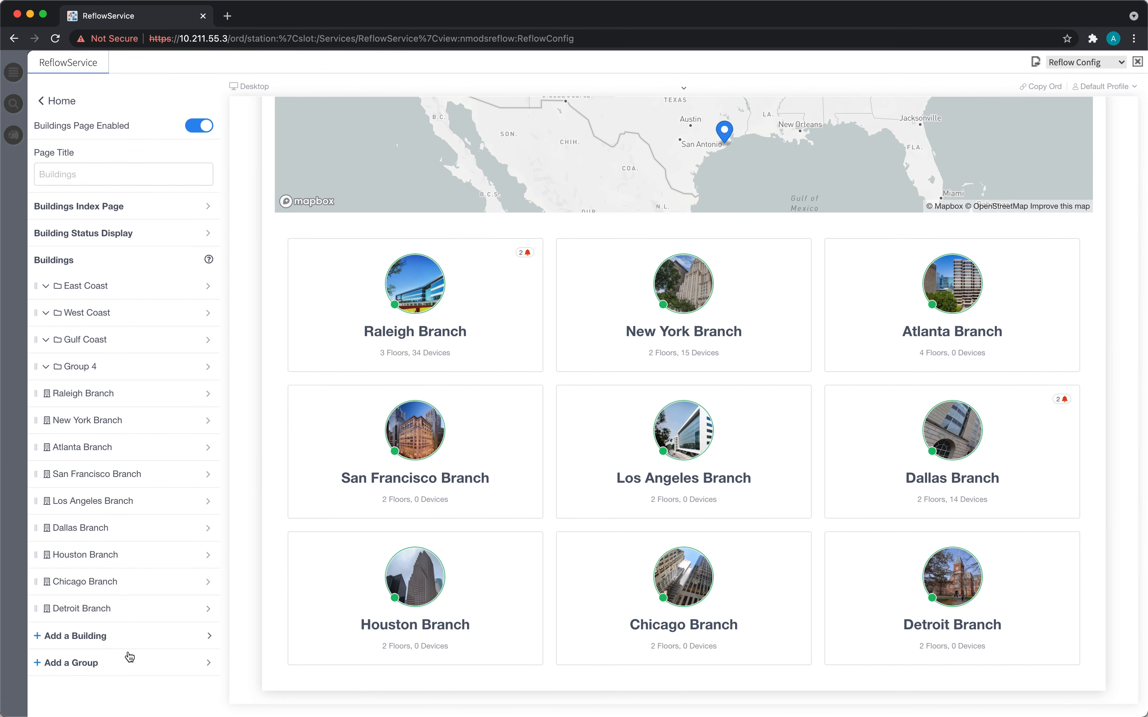
{"action": "left_click", "coordinate": [133, 667]}
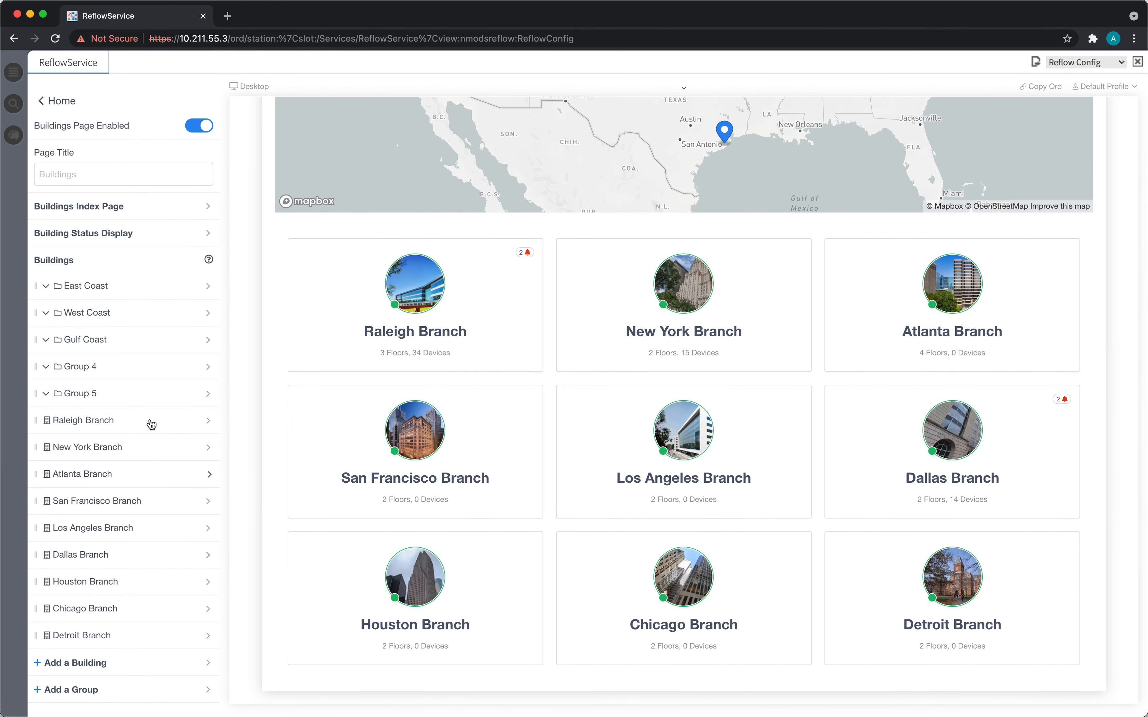
{"action": "left_click", "coordinate": [138, 366]}
{"action": "left_click_drag", "start_coordinate": [103, 176], "coordinate": [26, 179]}
{"action": "type", "text": "Midwest"}
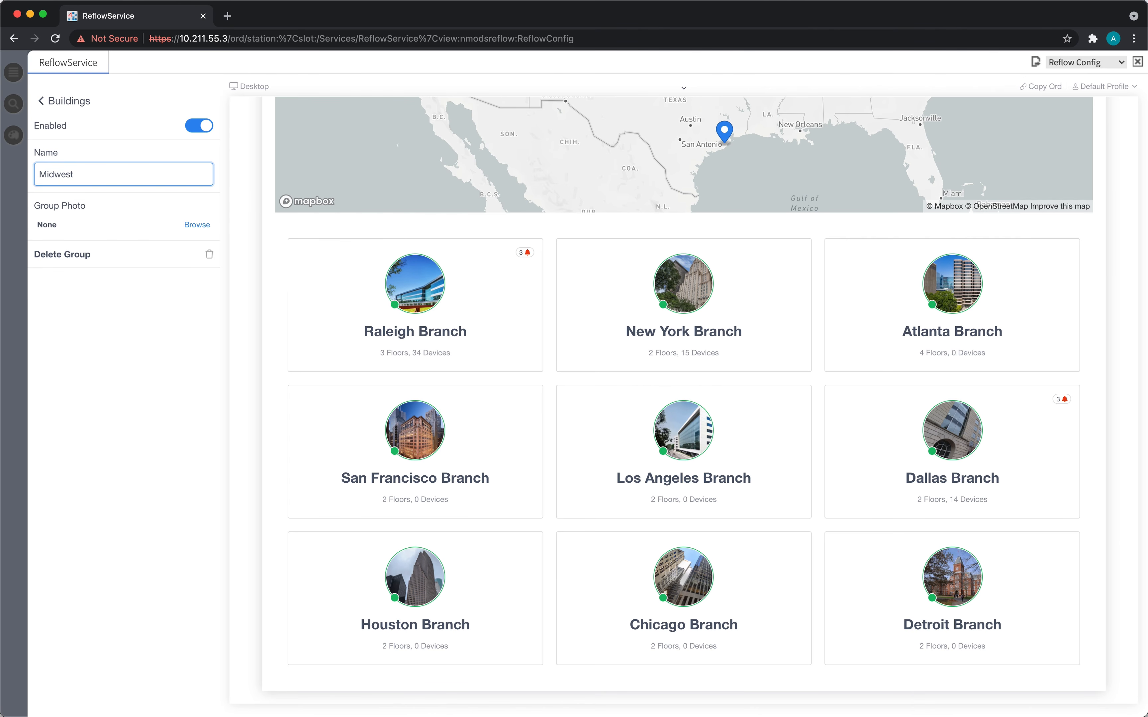
{"action": "left_click", "coordinate": [204, 226]}
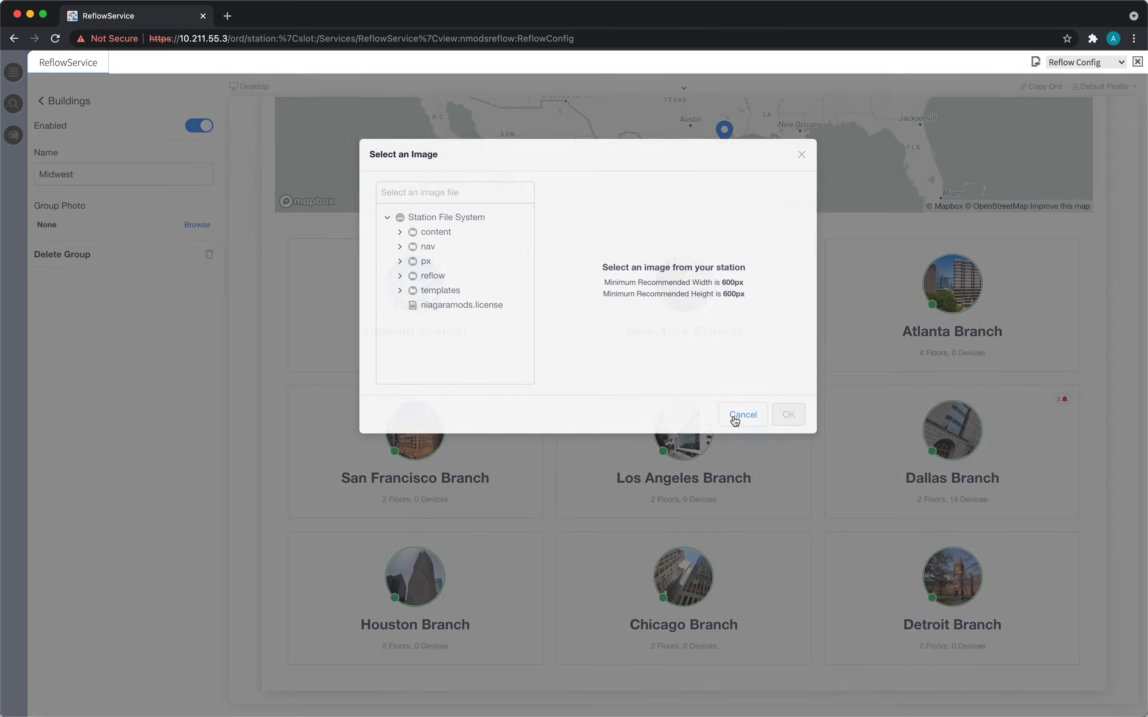
{"action": "left_click", "coordinate": [733, 416]}
{"action": "left_click", "coordinate": [91, 177]}
{"action": "left_click_drag", "start_coordinate": [49, 174], "coordinate": [37, 178]}
{"action": "left_click", "coordinate": [97, 177]}
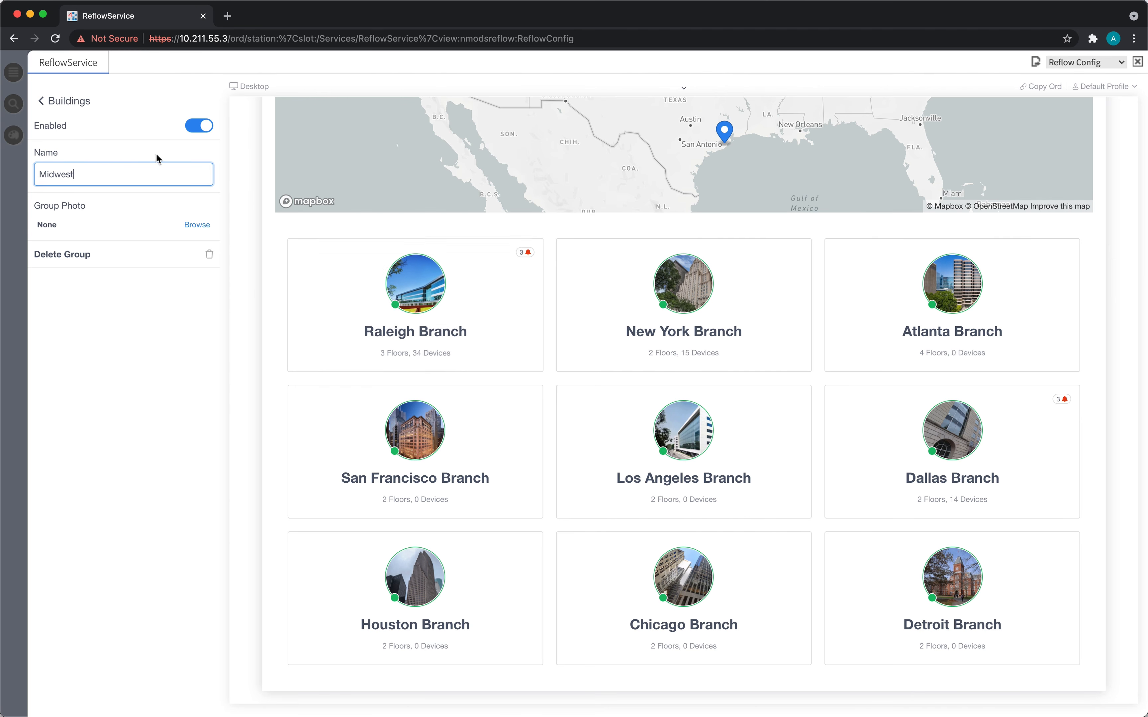
- Return to the Buildings list and delete the extra group, Group 5
{"action": "left_click", "coordinate": [76, 105]}
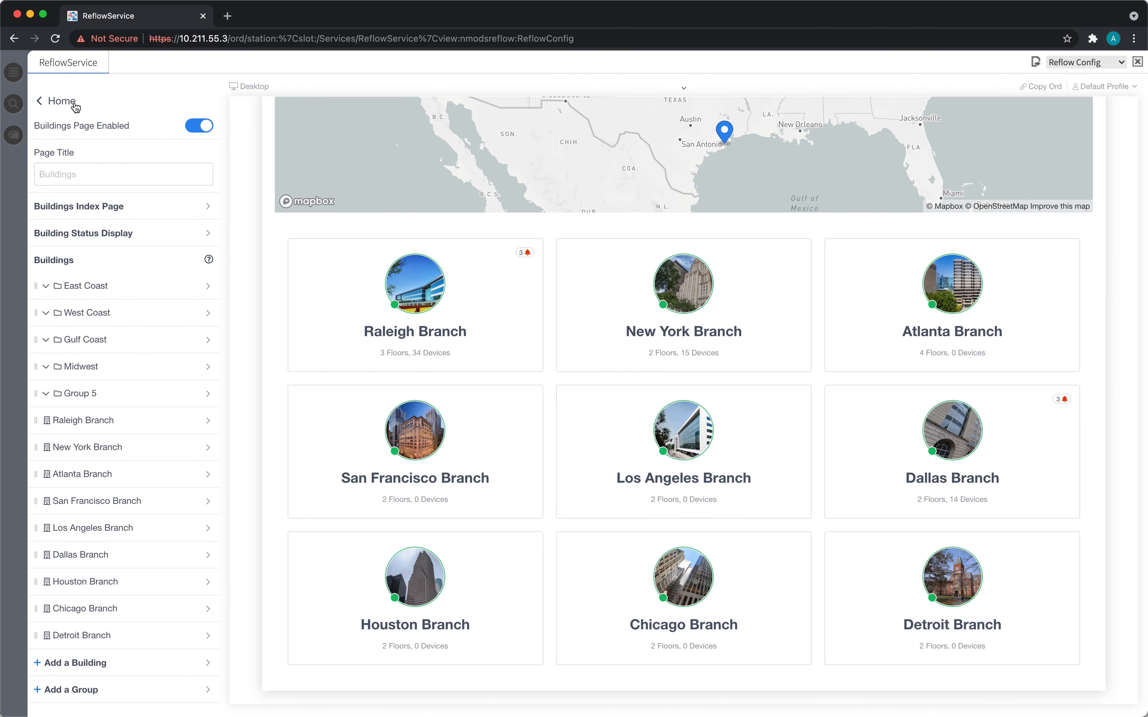
{"action": "left_click", "coordinate": [139, 394]}
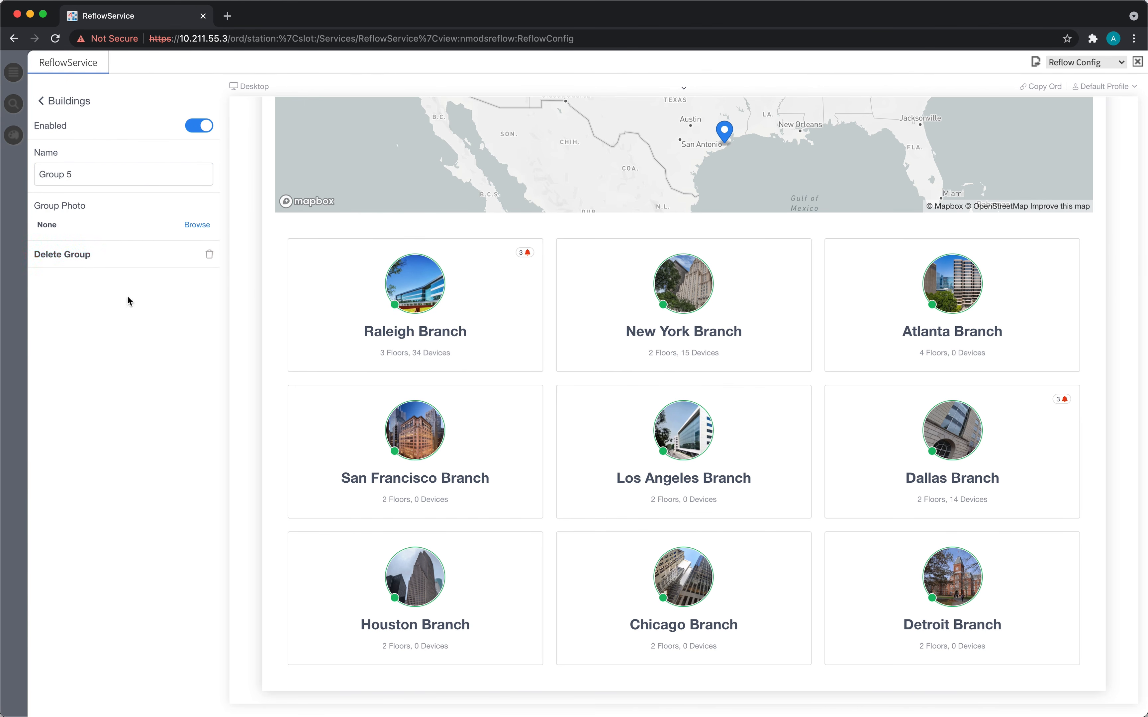
{"action": "left_click", "coordinate": [121, 253]}
{"action": "left_click", "coordinate": [692, 239]}
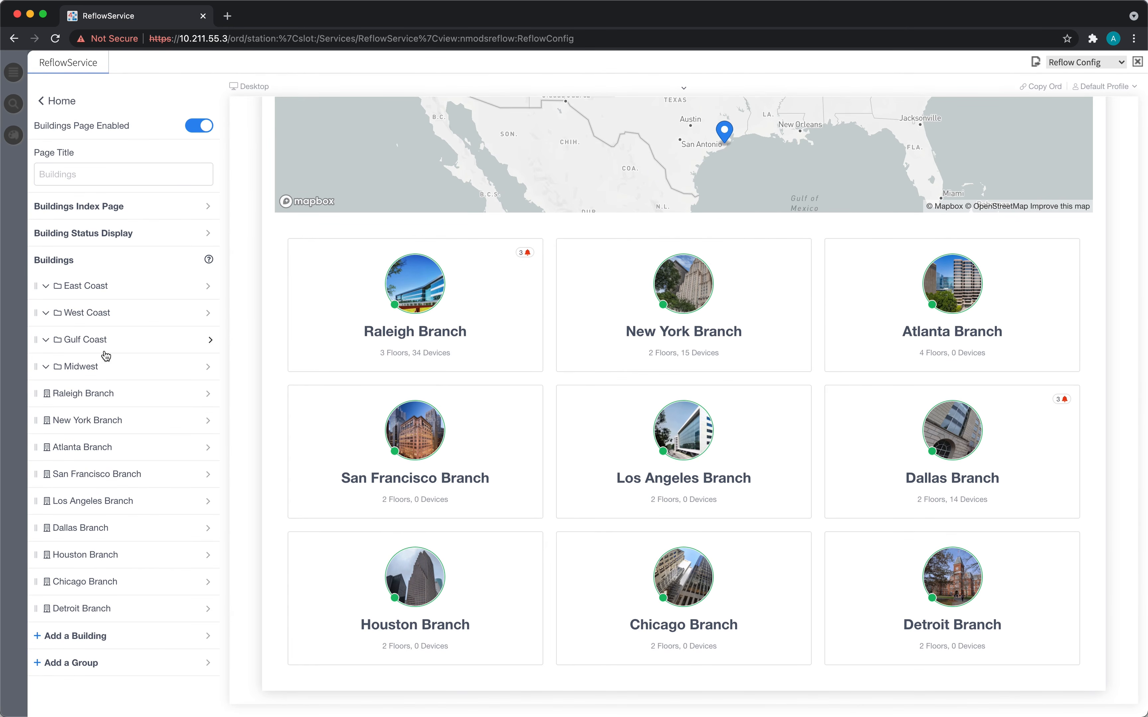
- Move the Raleigh, New York and Atlanta branches into the East Coast group
{"action": "left_click_drag", "start_coordinate": [112, 406], "coordinate": [123, 307]}
{"action": "left_click_drag", "start_coordinate": [113, 400], "coordinate": [95, 289]}
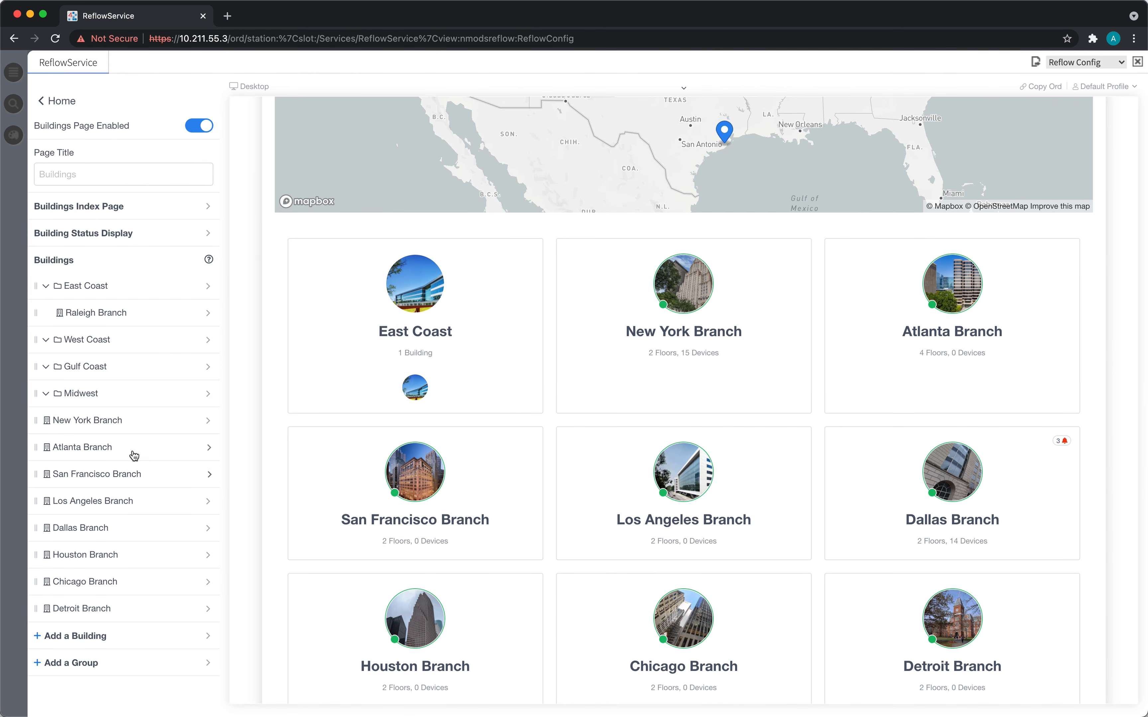
{"action": "left_click_drag", "start_coordinate": [146, 424], "coordinate": [158, 301]}
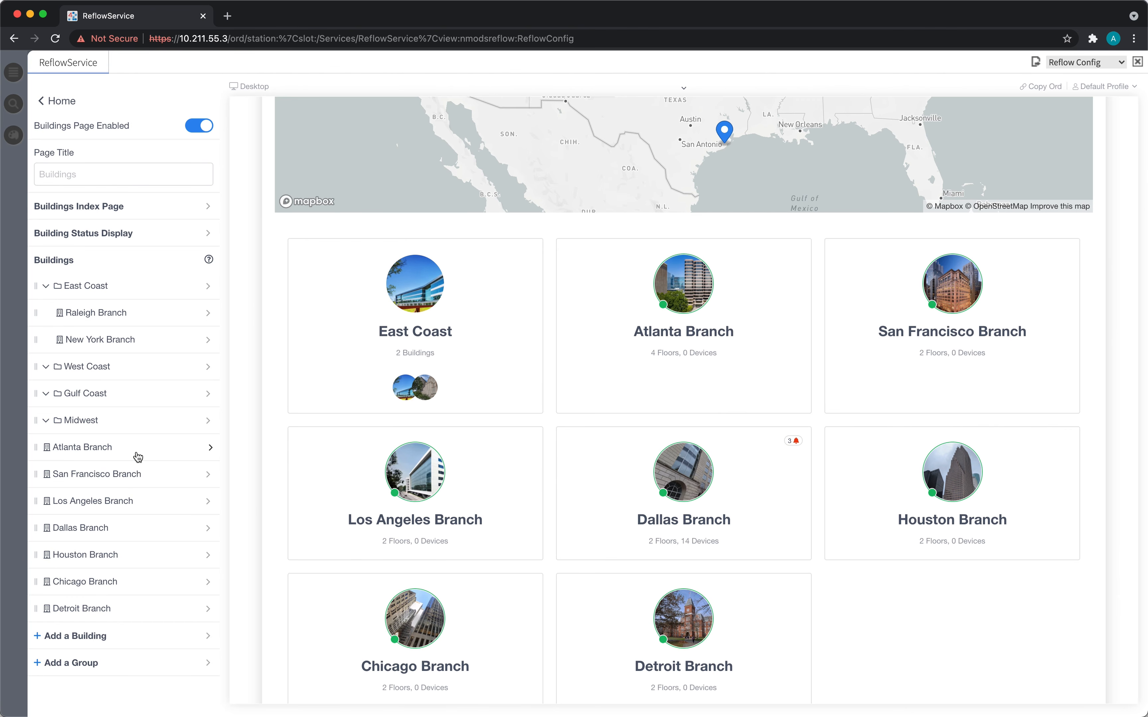
{"action": "left_click_drag", "start_coordinate": [142, 454], "coordinate": [145, 293]}
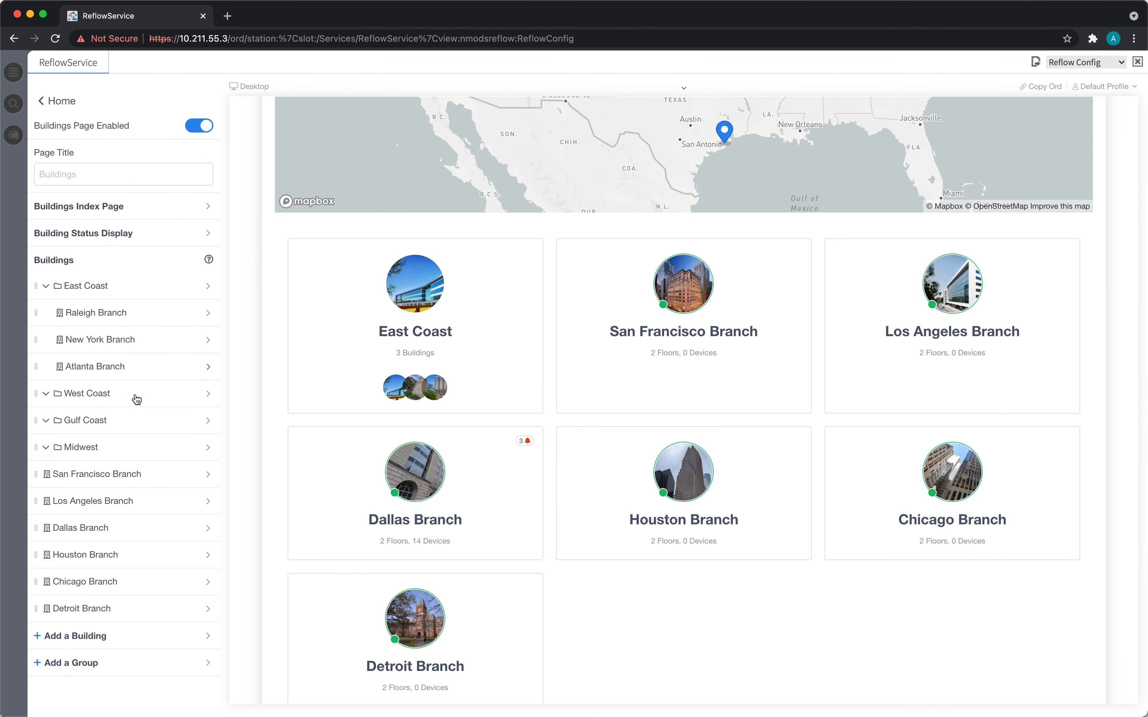
- Move the San Francisco and Los Angeles branches into the West Coast group
{"action": "left_click_drag", "start_coordinate": [137, 471], "coordinate": [161, 402]}
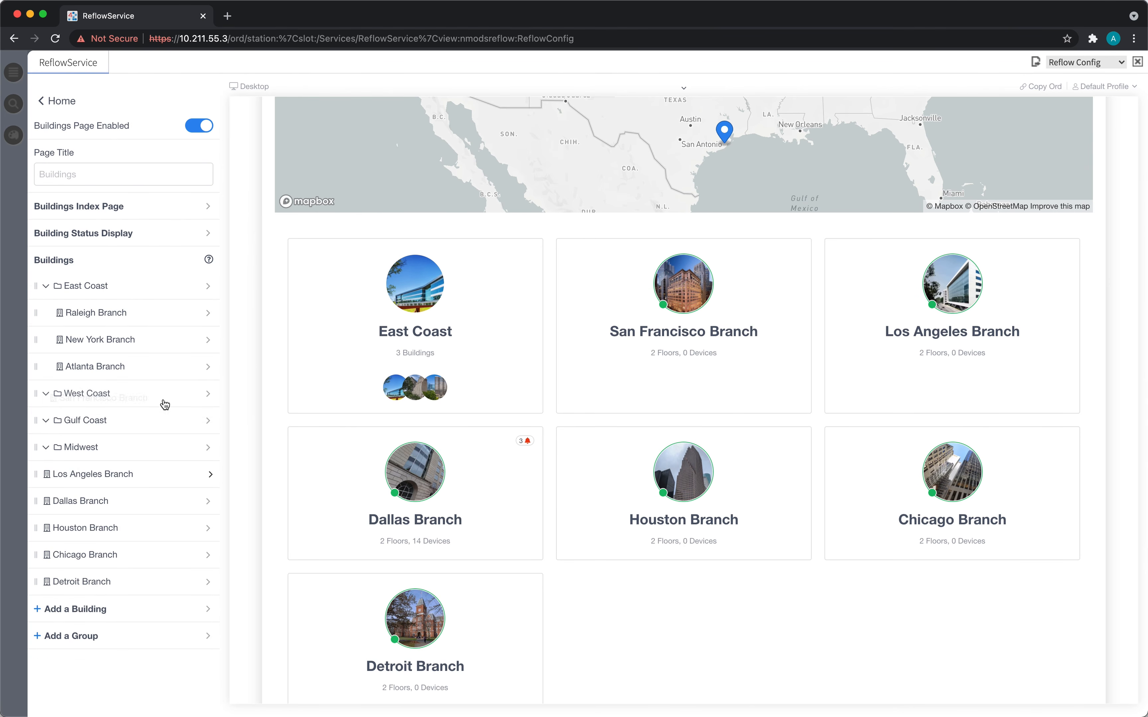
{"action": "left_click_drag", "start_coordinate": [155, 514], "coordinate": [161, 408]}
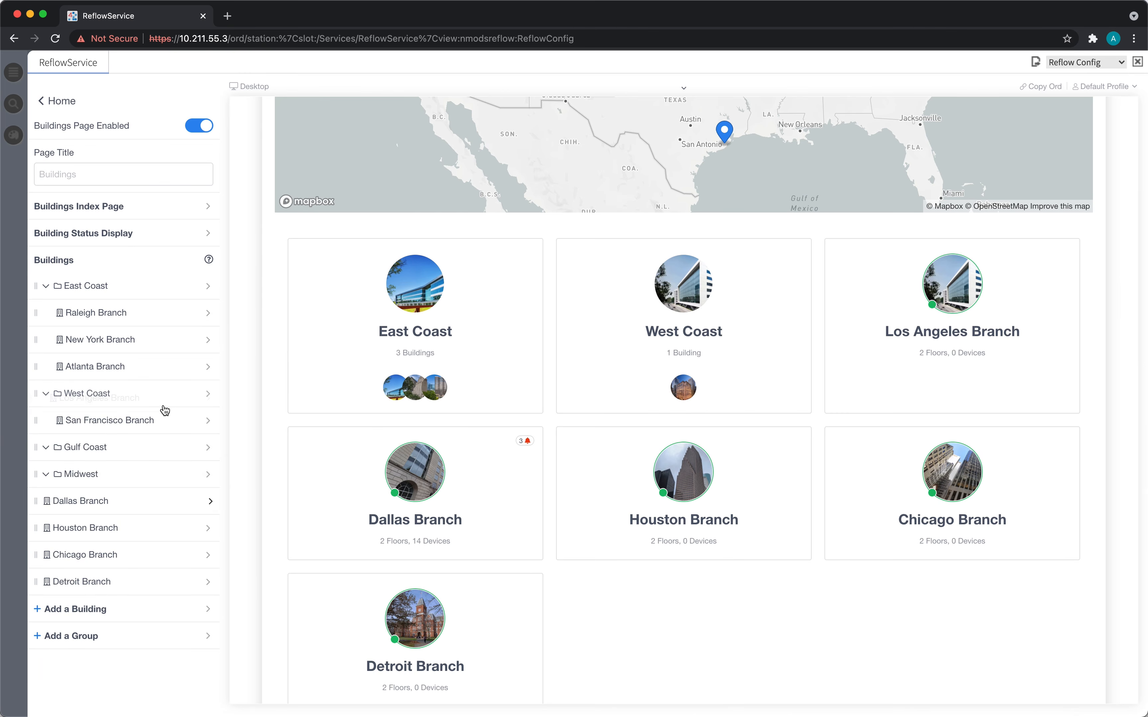
- Move the Dallas and Houston branches into the Gulf Coast group, and the Chicago and Detroit branches into Midwest
{"action": "left_click_drag", "start_coordinate": [146, 531], "coordinate": [155, 482]}
{"action": "left_click_drag", "start_coordinate": [136, 558], "coordinate": [142, 478]}
{"action": "left_click_drag", "start_coordinate": [125, 578], "coordinate": [143, 562]}
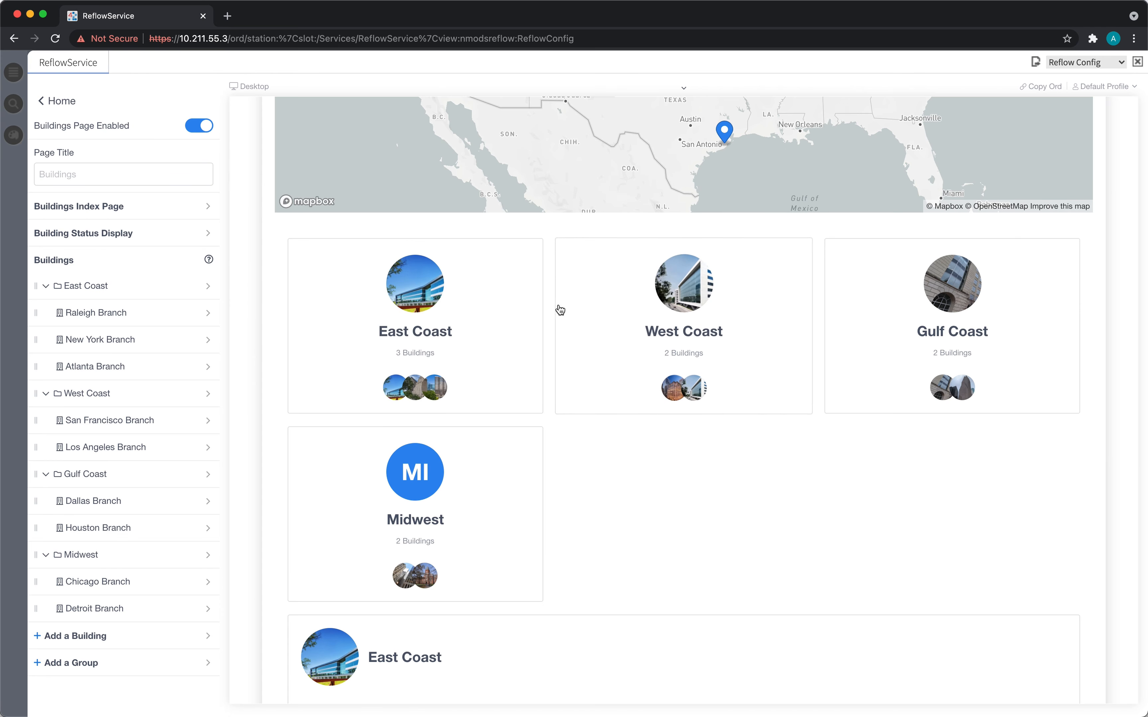
- Look over the group cards below the map and jump to the East Coast section from its card
{"action": "scroll", "coordinate": [579, 403], "scroll_direction": "up", "scroll_amount": 2}
{"action": "scroll", "coordinate": [545, 448], "scroll_direction": "up", "scroll_amount": 5}
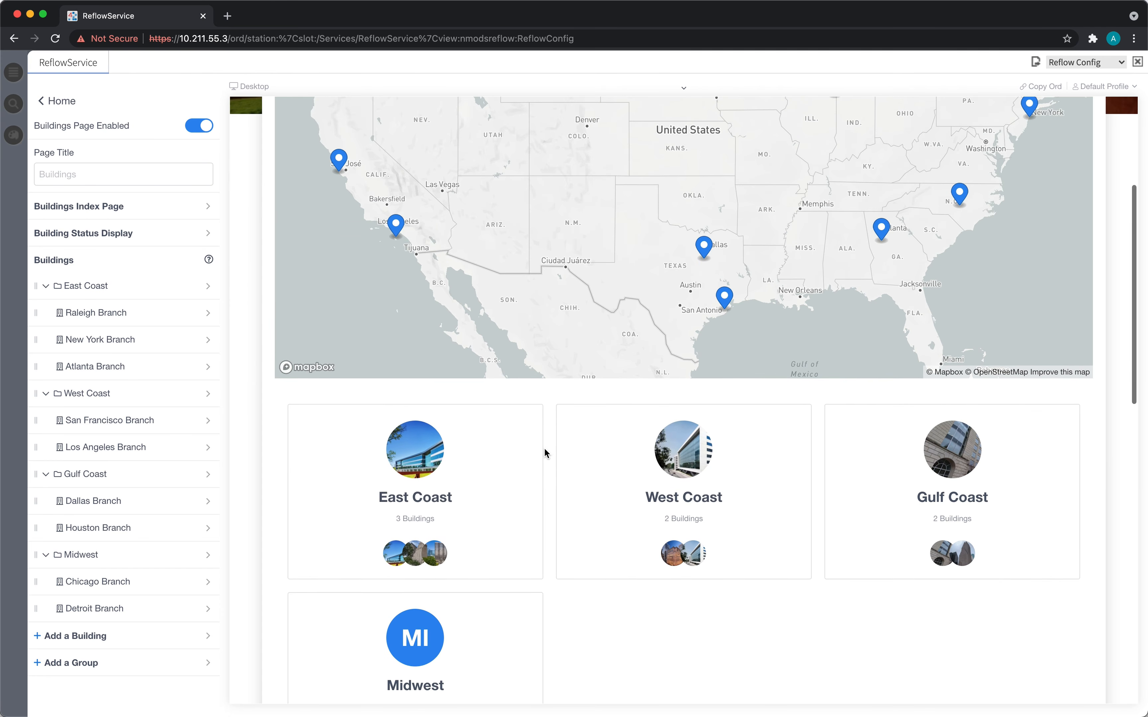
{"action": "scroll", "coordinate": [492, 530], "scroll_direction": "down", "scroll_amount": 2}
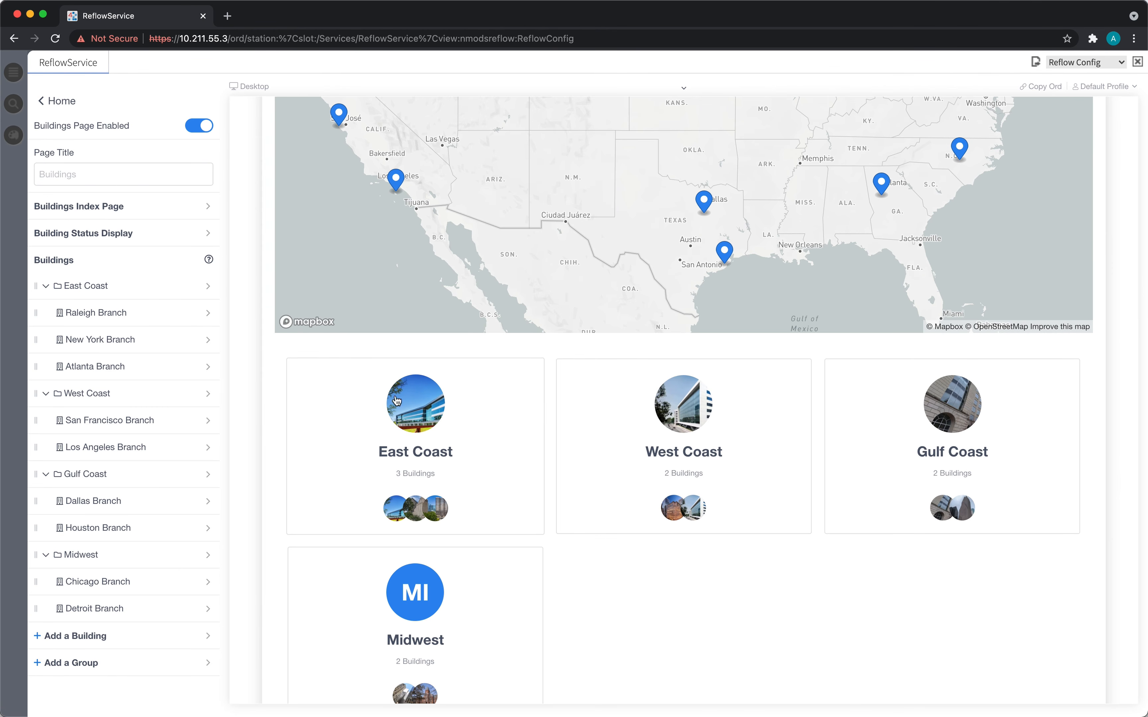
{"action": "scroll", "coordinate": [482, 505], "scroll_direction": "down", "scroll_amount": 2}
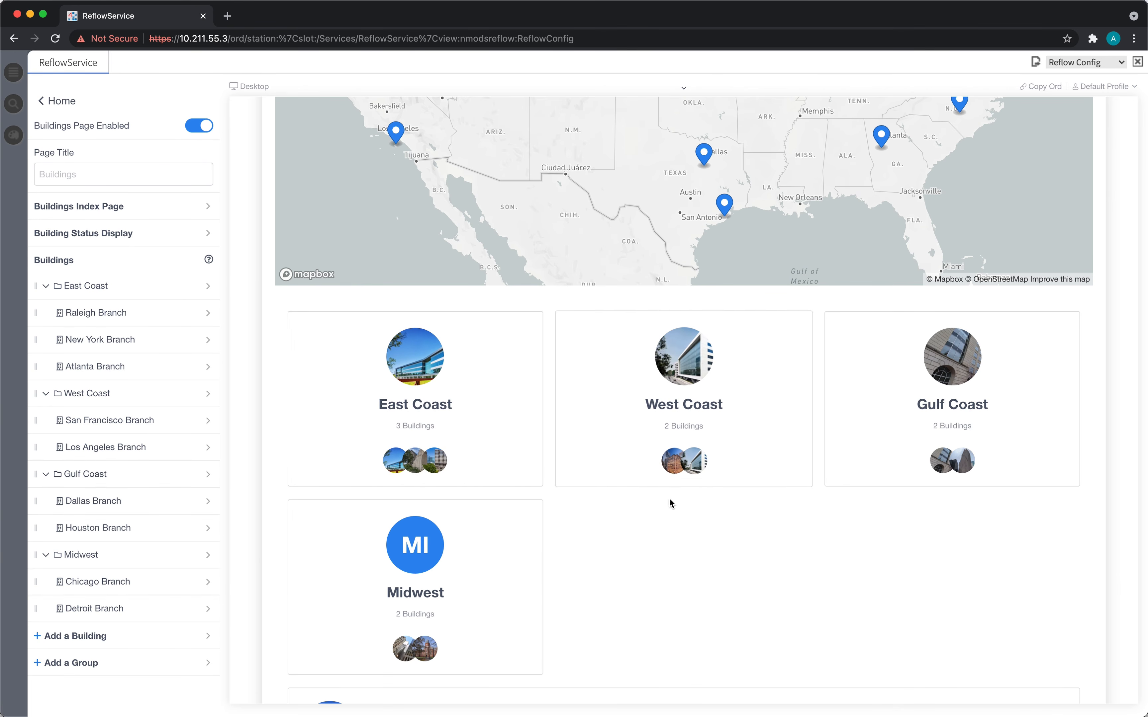
{"action": "scroll", "coordinate": [607, 472], "scroll_direction": "up", "scroll_amount": 2}
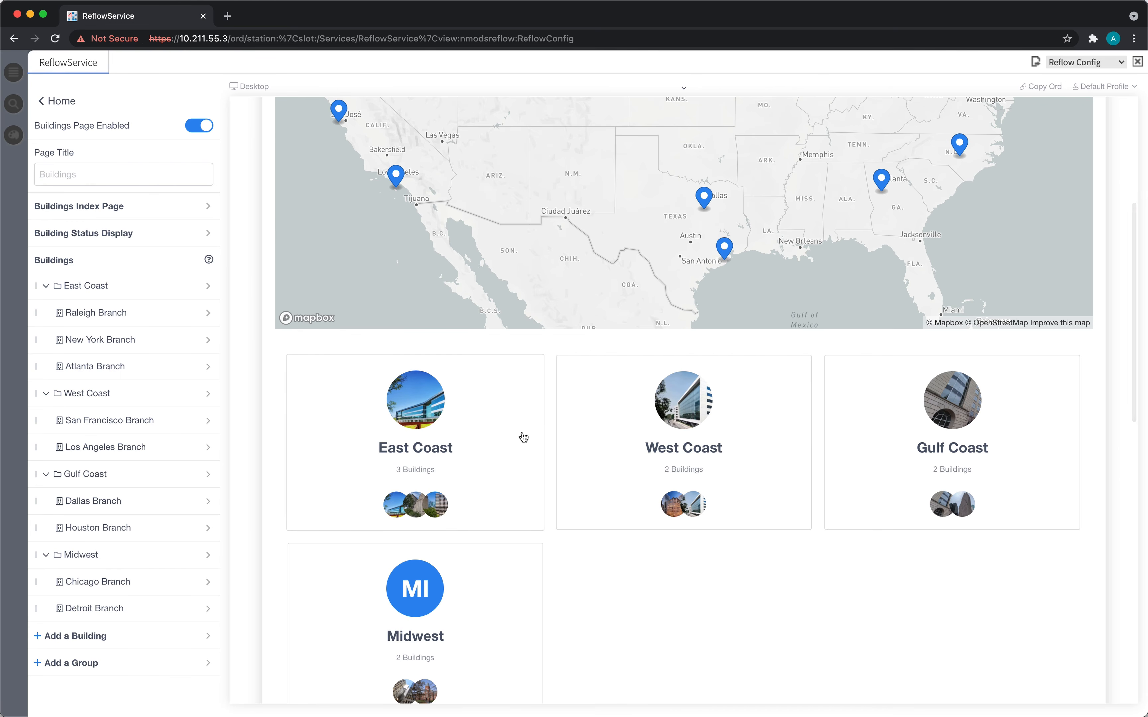
{"action": "left_click", "coordinate": [458, 407]}
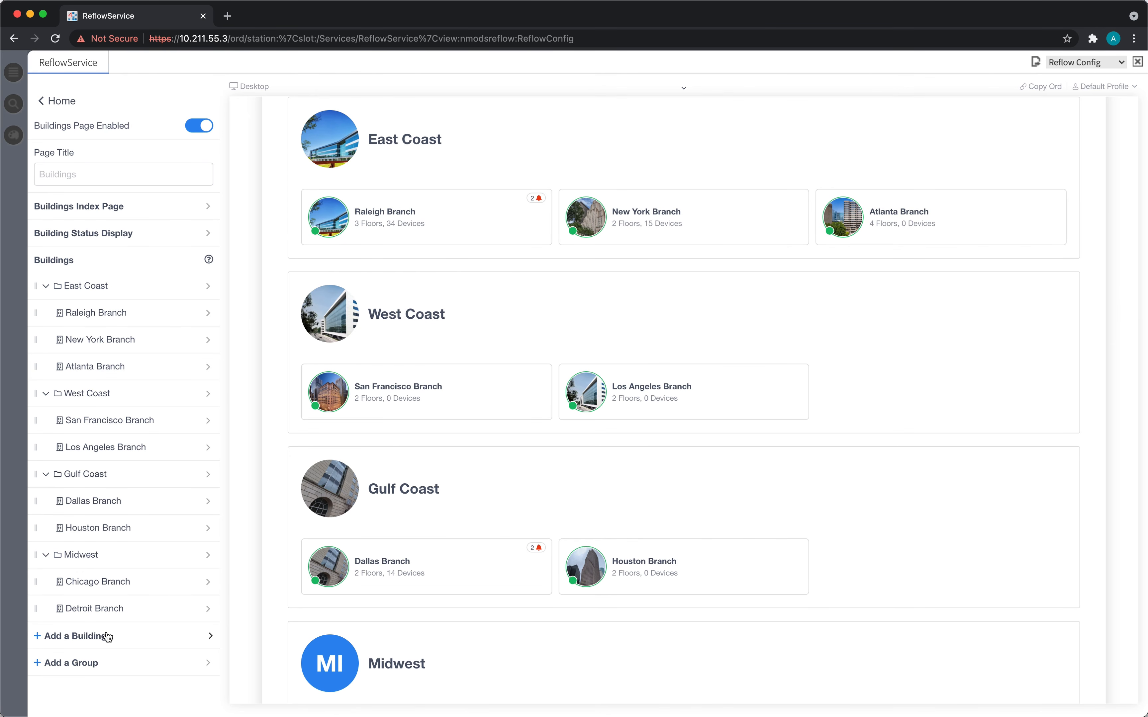
- Add another group to the Buildings list and name it South
{"action": "left_click", "coordinate": [110, 671]}
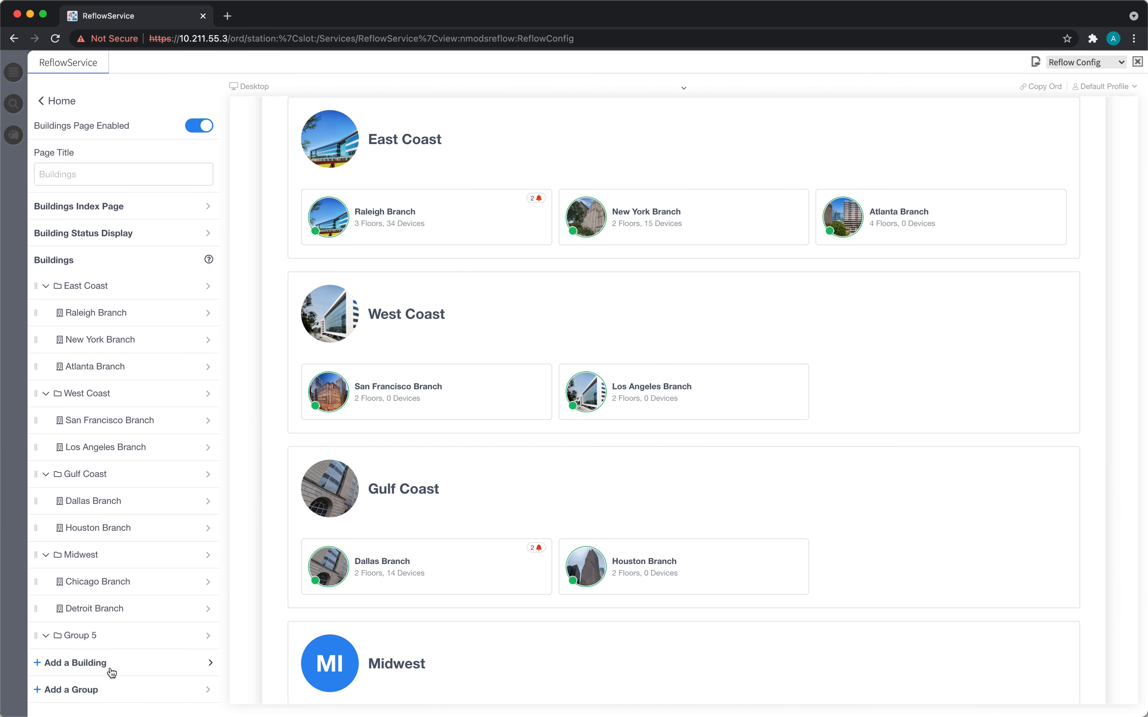
{"action": "left_click", "coordinate": [100, 639]}
{"action": "left_click_drag", "start_coordinate": [77, 164], "coordinate": [25, 174]}
{"action": "type", "text": "South"}
- Nest the South group inside East Coast and move the Raleigh and Atlanta branches into South
{"action": "left_click_drag", "start_coordinate": [110, 633], "coordinate": [129, 311]}
{"action": "left_click_drag", "start_coordinate": [110, 372], "coordinate": [110, 332]}
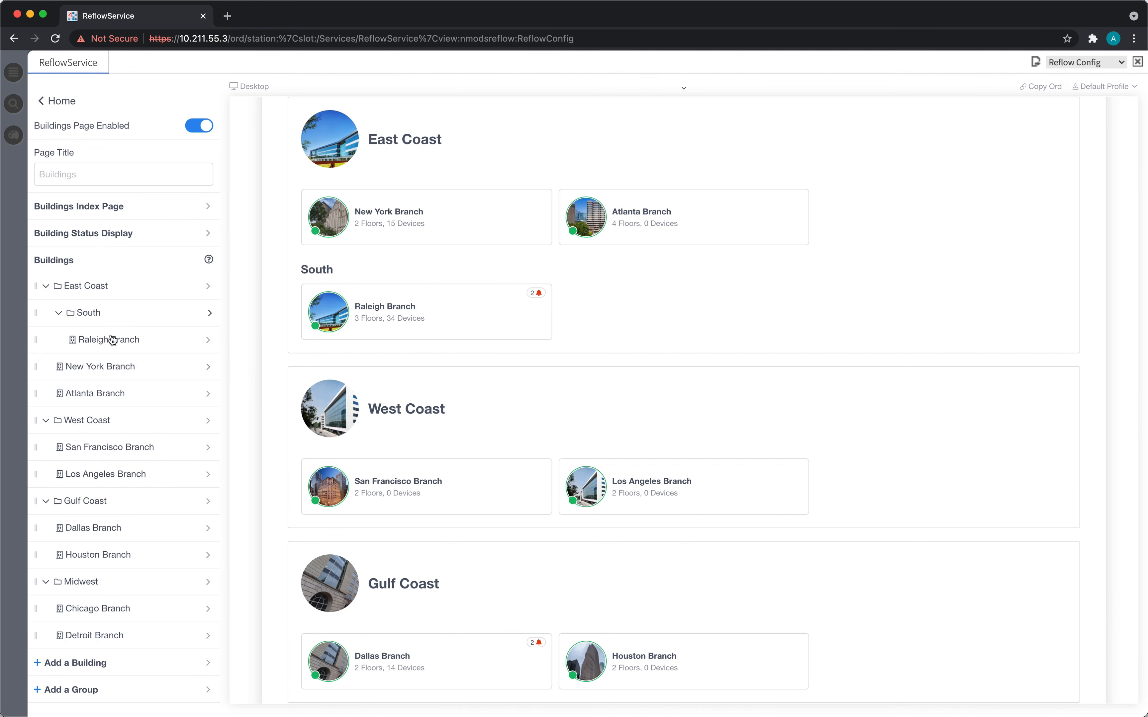
{"action": "left_click_drag", "start_coordinate": [105, 393], "coordinate": [113, 314]}
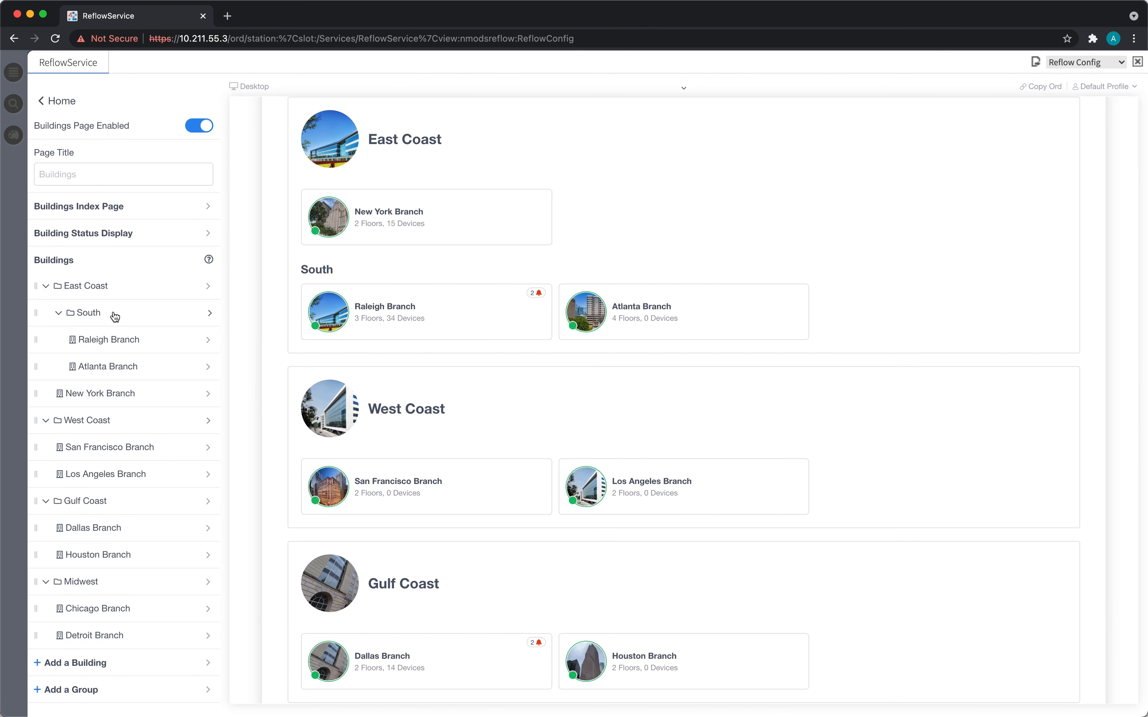
- View the map pop-ups of the San Francisco, Chicago and Los Angeles branches, closing the last one
{"action": "scroll", "coordinate": [252, 308], "scroll_direction": "up", "scroll_amount": 3}
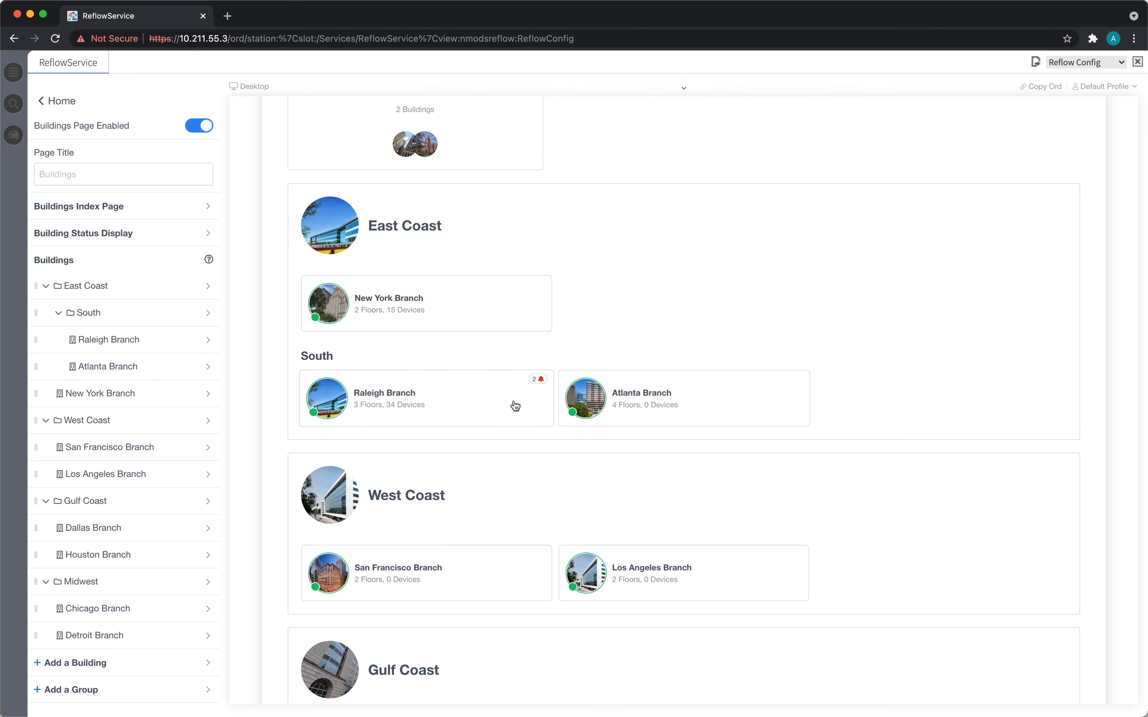
{"action": "scroll", "coordinate": [604, 331], "scroll_direction": "up", "scroll_amount": 2}
{"action": "scroll", "coordinate": [251, 265], "scroll_direction": "up", "scroll_amount": 15}
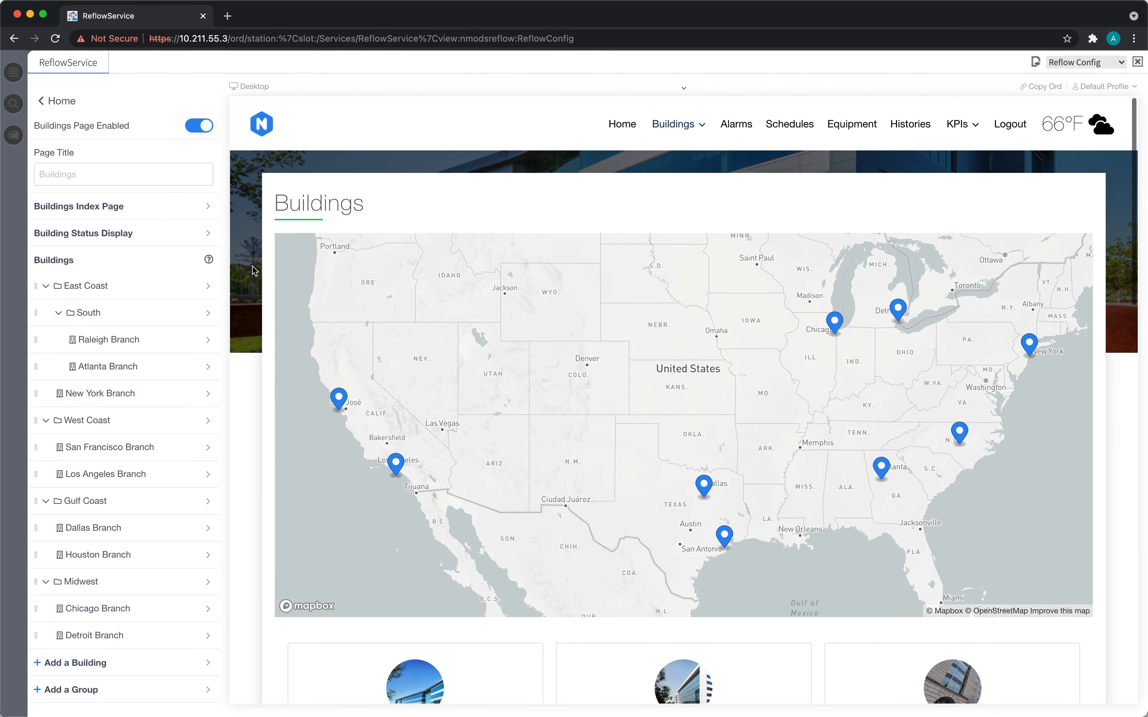
{"action": "left_click", "coordinate": [340, 399]}
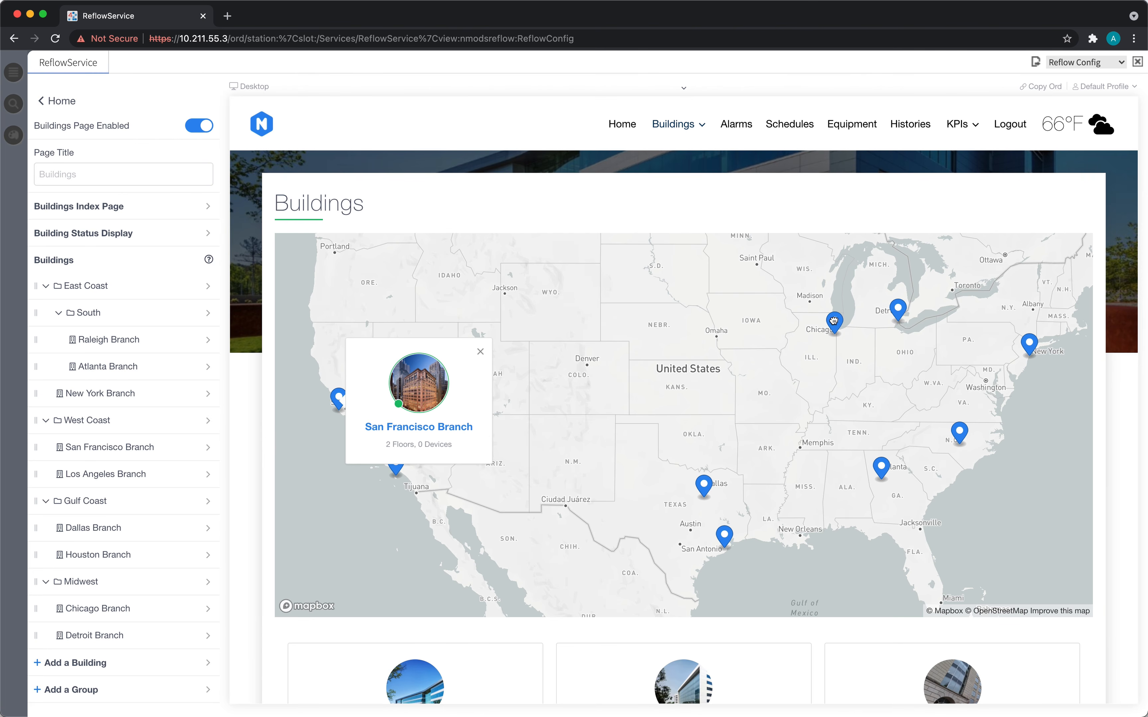
{"action": "left_click", "coordinate": [833, 322]}
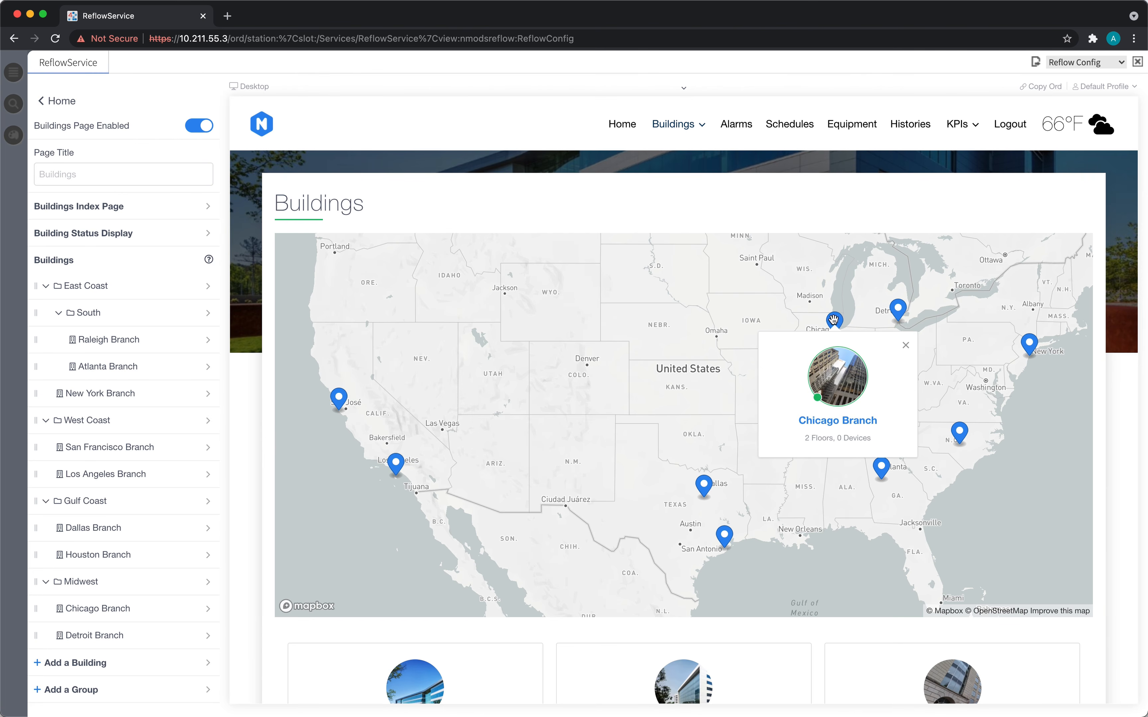
{"action": "left_click", "coordinate": [394, 462]}
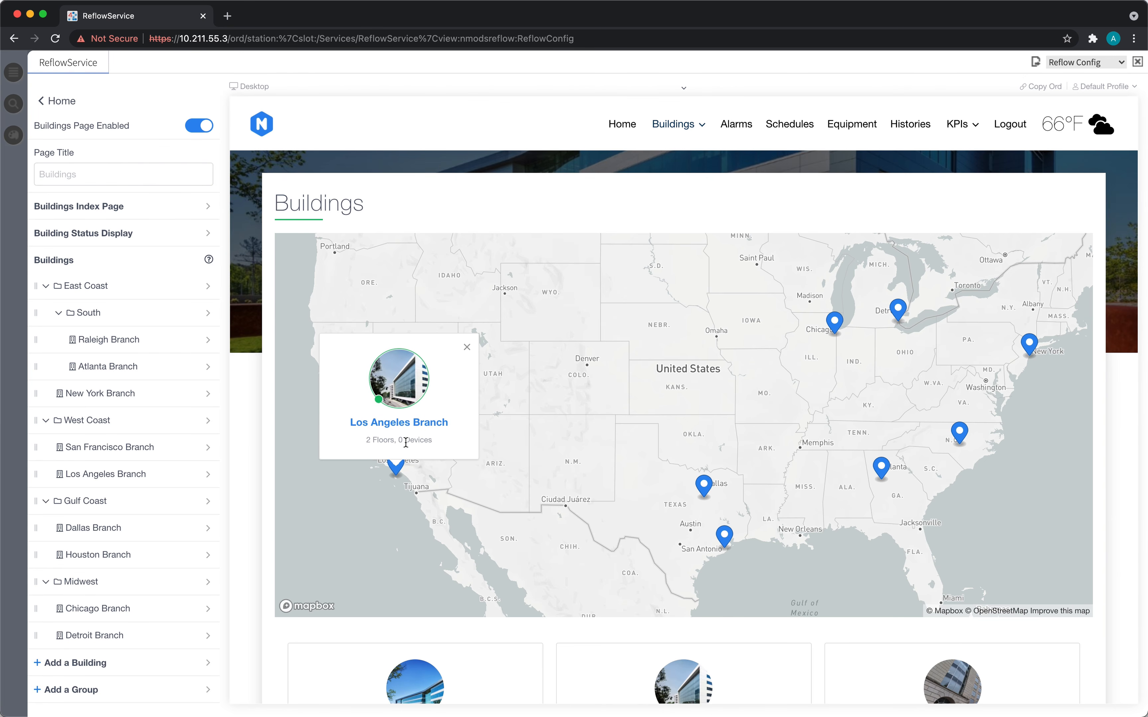
{"action": "left_click", "coordinate": [465, 349]}
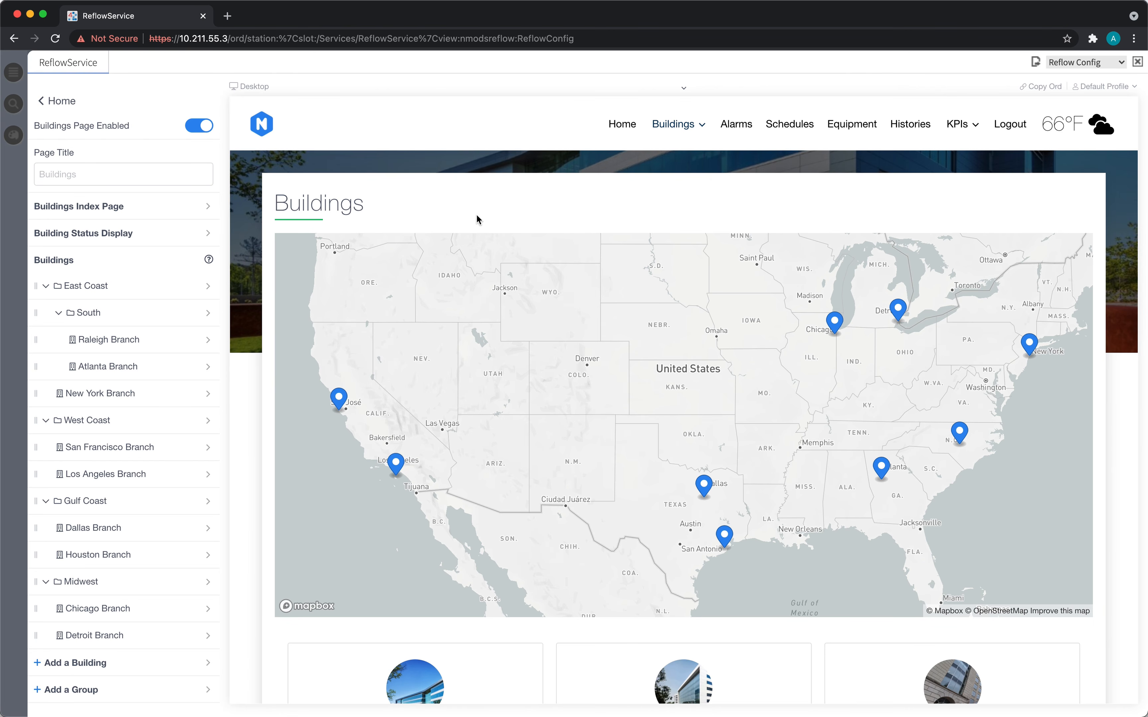
- Look through the region and subgroup headings in the site's Buildings navigation list
{"action": "scroll", "coordinate": [635, 178], "scroll_direction": "down", "scroll_amount": 1}
{"action": "scroll", "coordinate": [651, 183], "scroll_direction": "up", "scroll_amount": 1}
{"action": "left_click", "coordinate": [681, 128]}
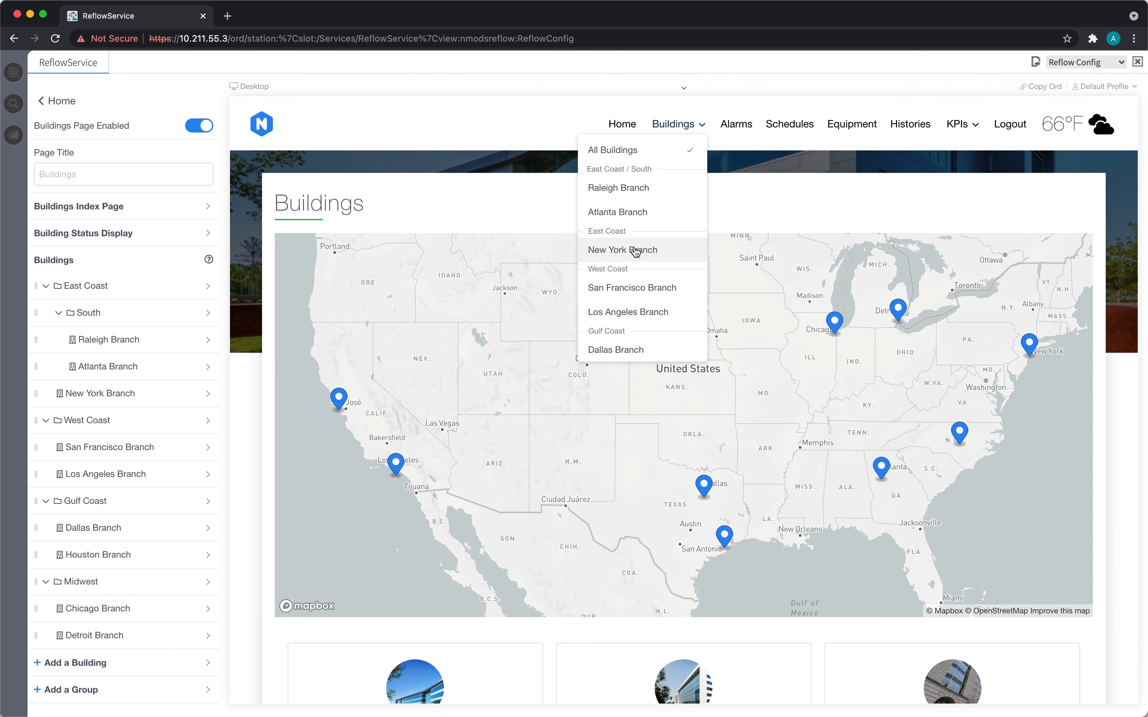
{"action": "scroll", "coordinate": [636, 253], "scroll_direction": "down", "scroll_amount": 3}
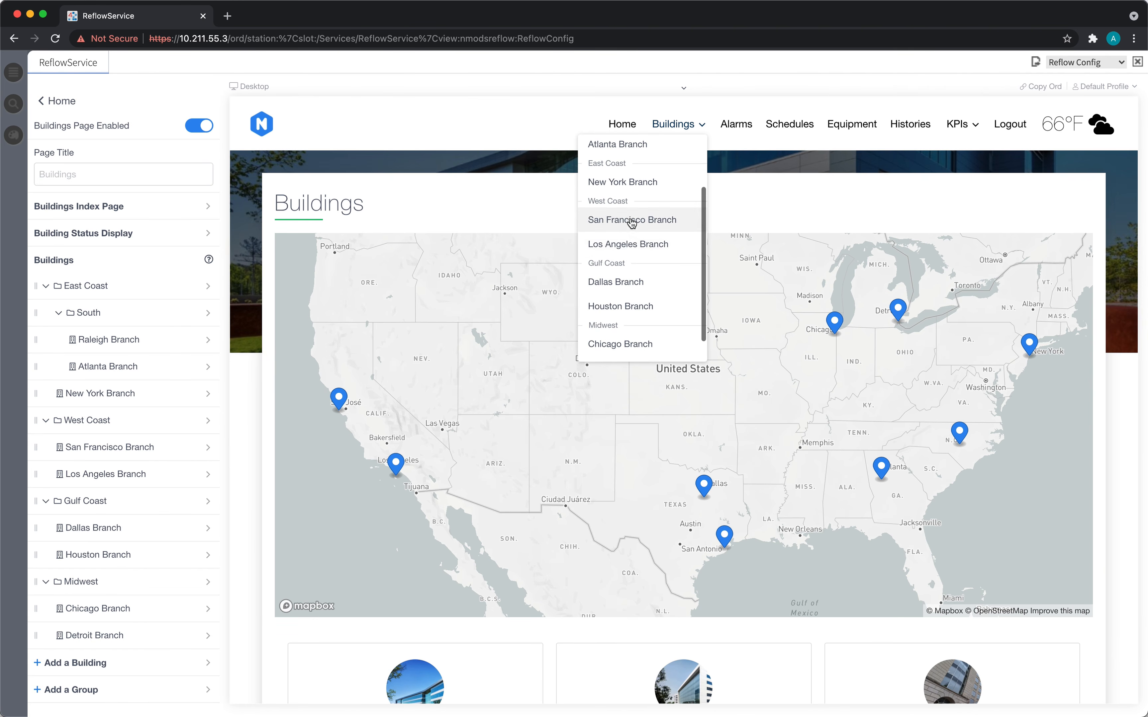
{"action": "scroll", "coordinate": [631, 223], "scroll_direction": "down", "scroll_amount": 1}
{"action": "scroll", "coordinate": [631, 308], "scroll_direction": "up", "scroll_amount": 5}
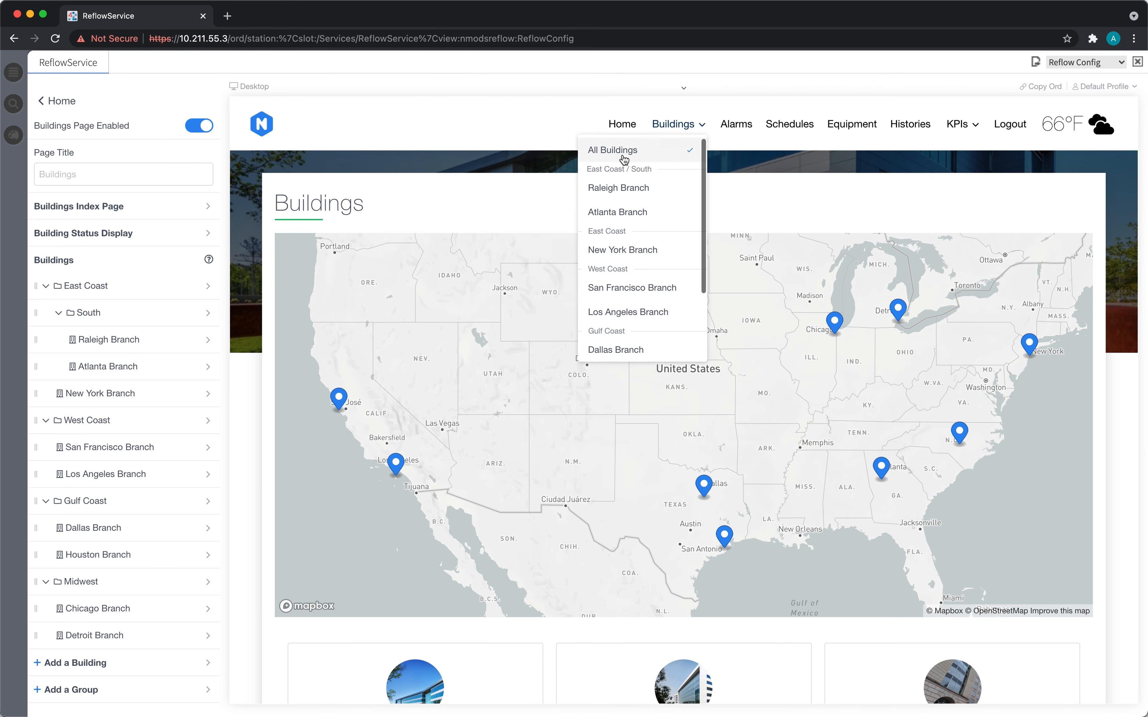
- Preview the site as Mobile, look through the grouped Buildings entries in its navigation, and return the preview to Desktop
{"action": "left_click", "coordinate": [683, 89]}
{"action": "left_click", "coordinate": [697, 105]}
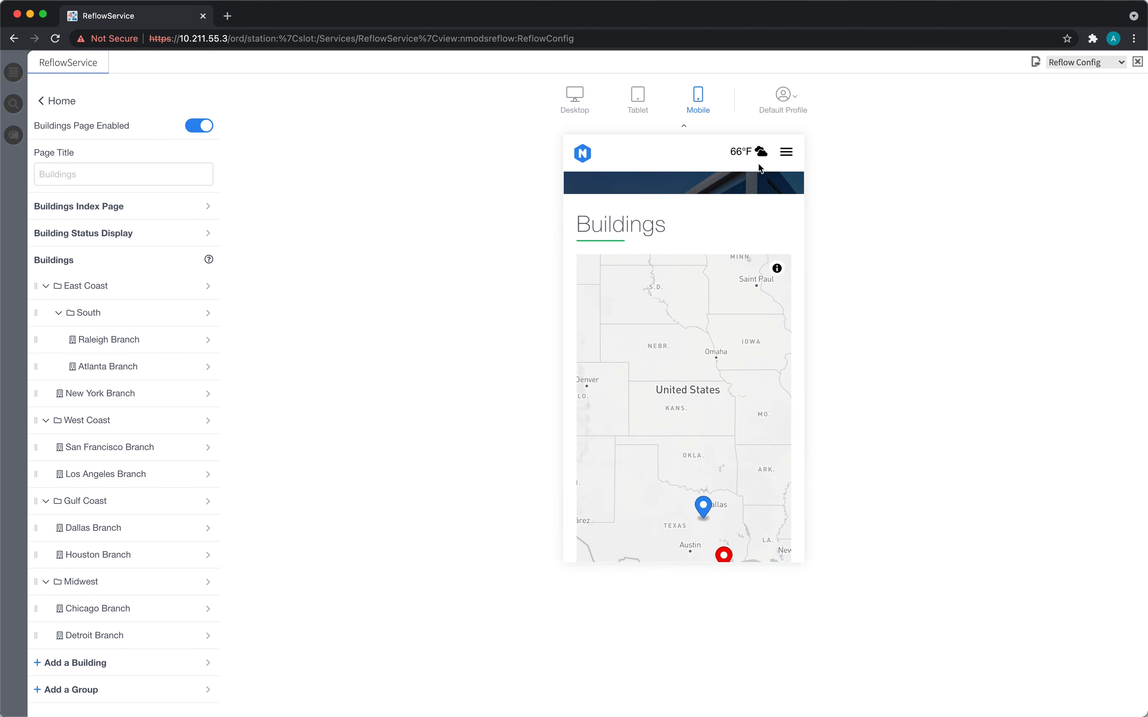
{"action": "left_click", "coordinate": [785, 160]}
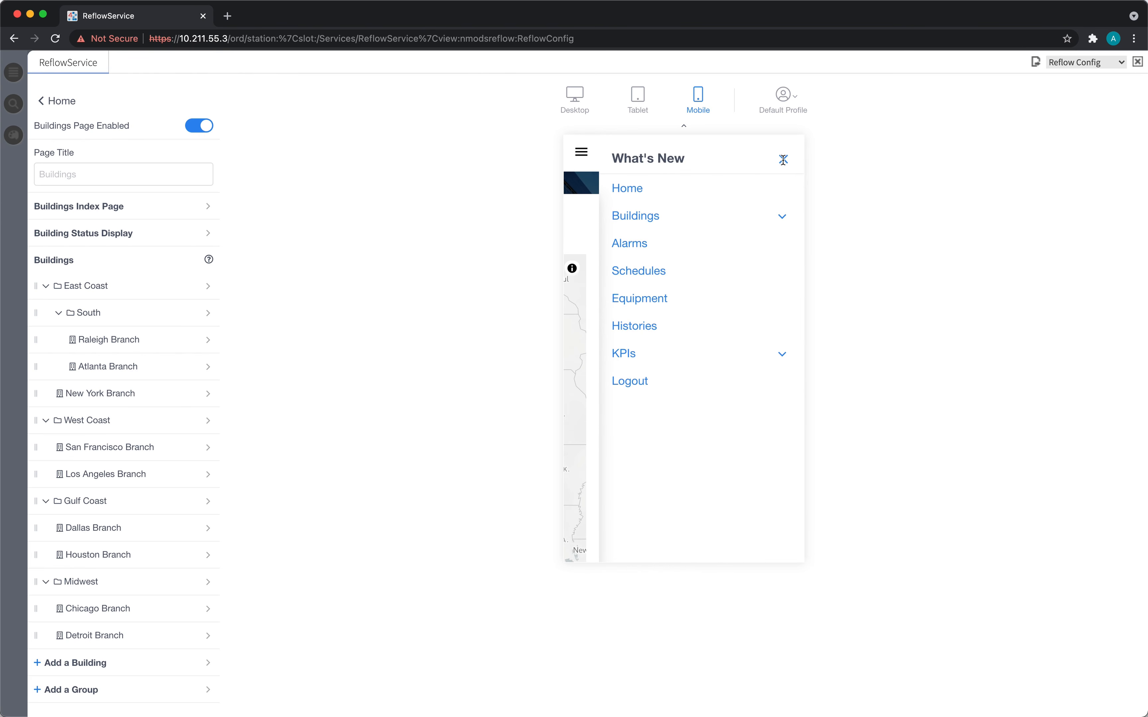
{"action": "left_click", "coordinate": [735, 217]}
{"action": "scroll", "coordinate": [708, 295], "scroll_direction": "down", "scroll_amount": 2}
{"action": "scroll", "coordinate": [693, 308], "scroll_direction": "down", "scroll_amount": 3}
{"action": "scroll", "coordinate": [695, 323], "scroll_direction": "up", "scroll_amount": 5}
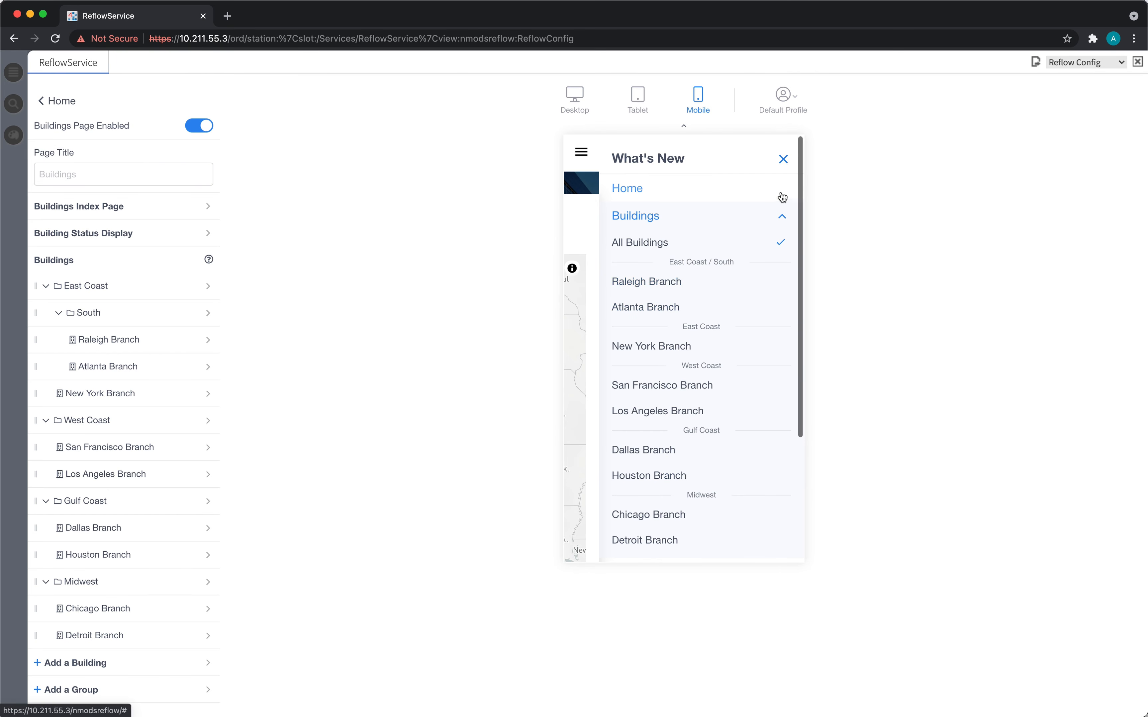
{"action": "left_click", "coordinate": [784, 159]}
{"action": "left_click", "coordinate": [590, 106]}
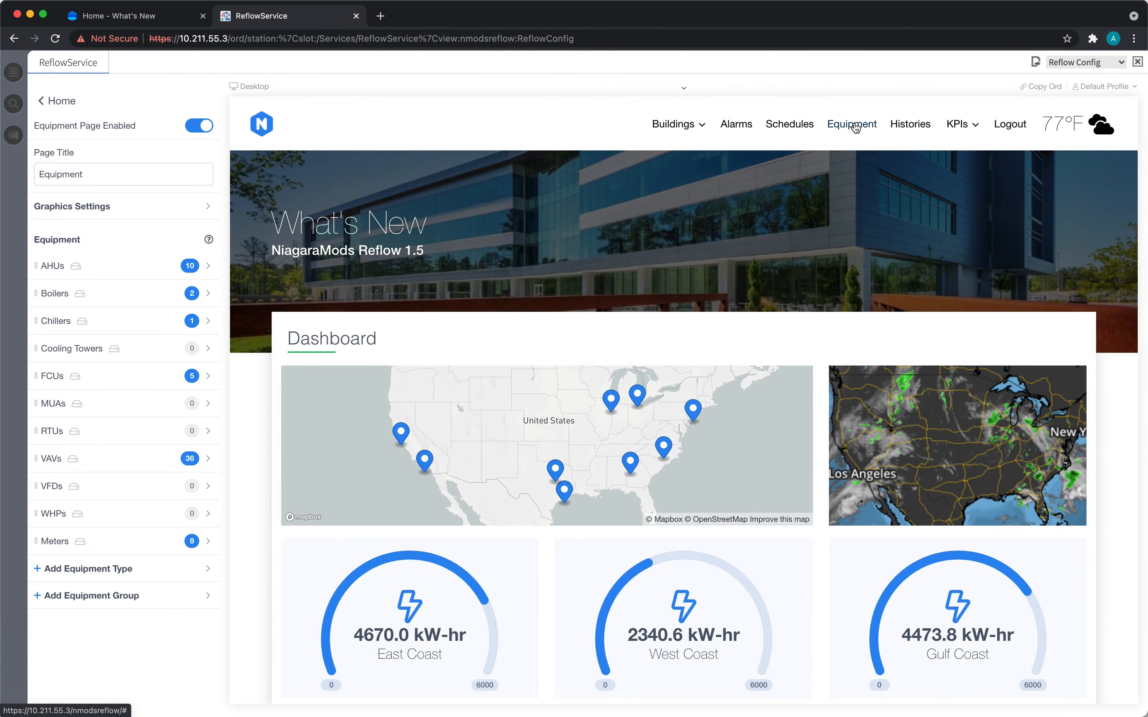
- Go to the Equipment page and add an equipment group type named Air System
{"action": "left_click", "coordinate": [855, 127]}
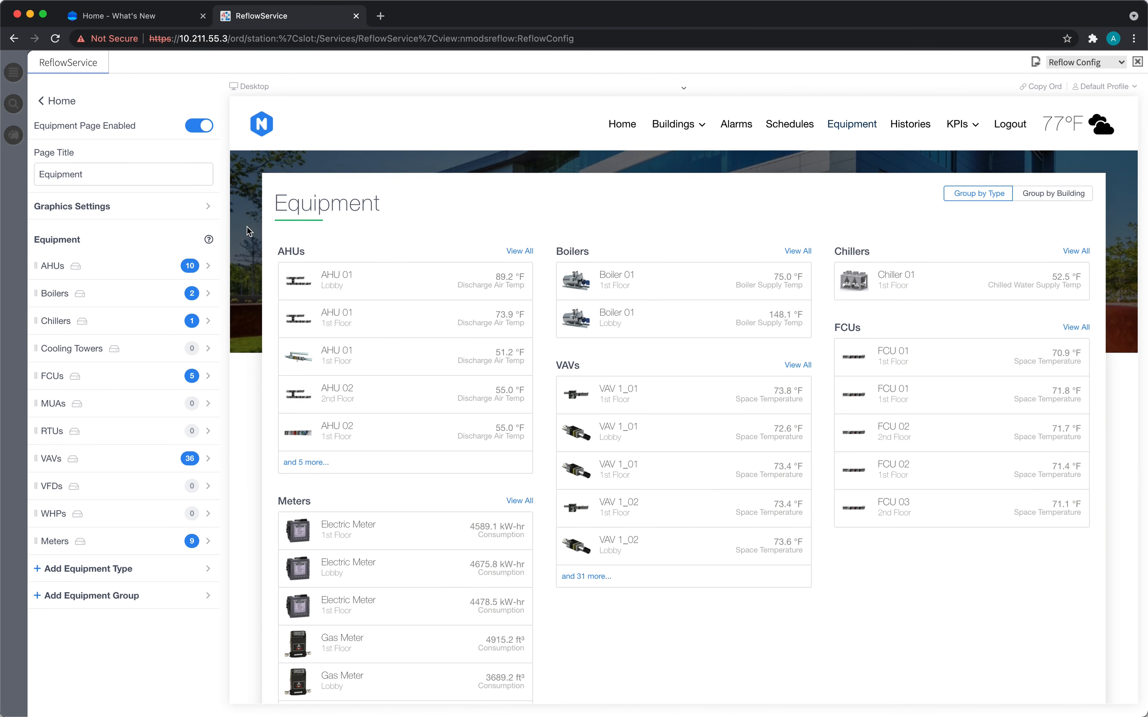
{"action": "left_click", "coordinate": [114, 602]}
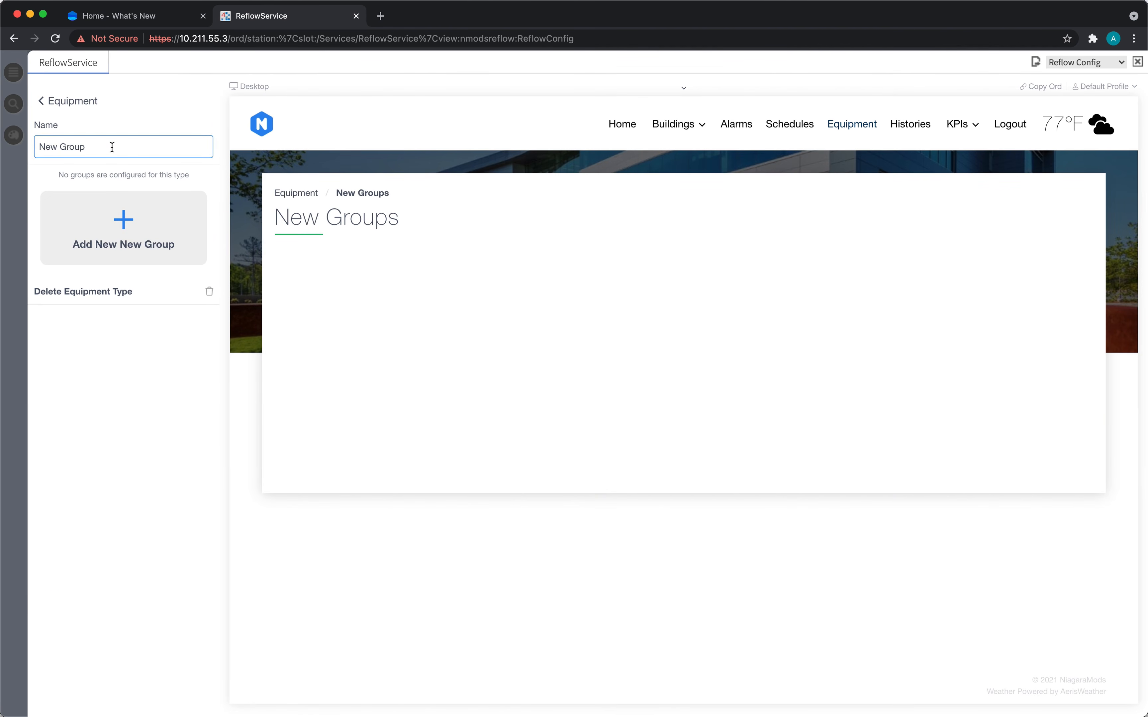
{"action": "left_click_drag", "start_coordinate": [112, 148], "coordinate": [42, 143]}
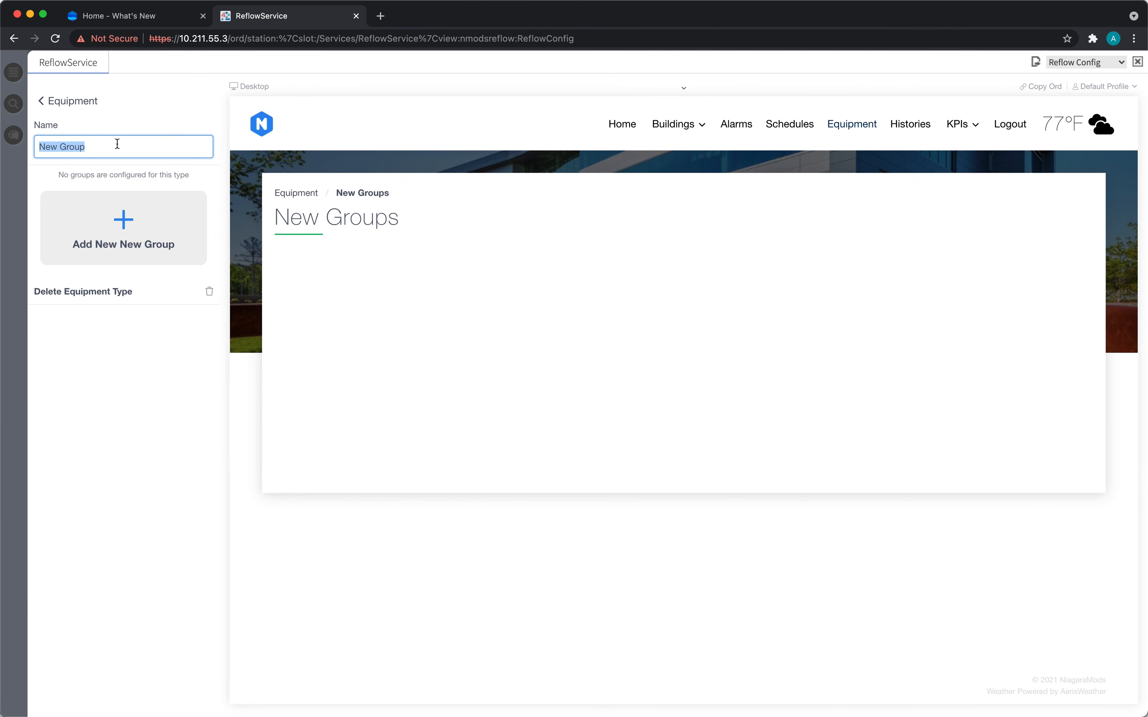
{"action": "type", "text": "Air System"}
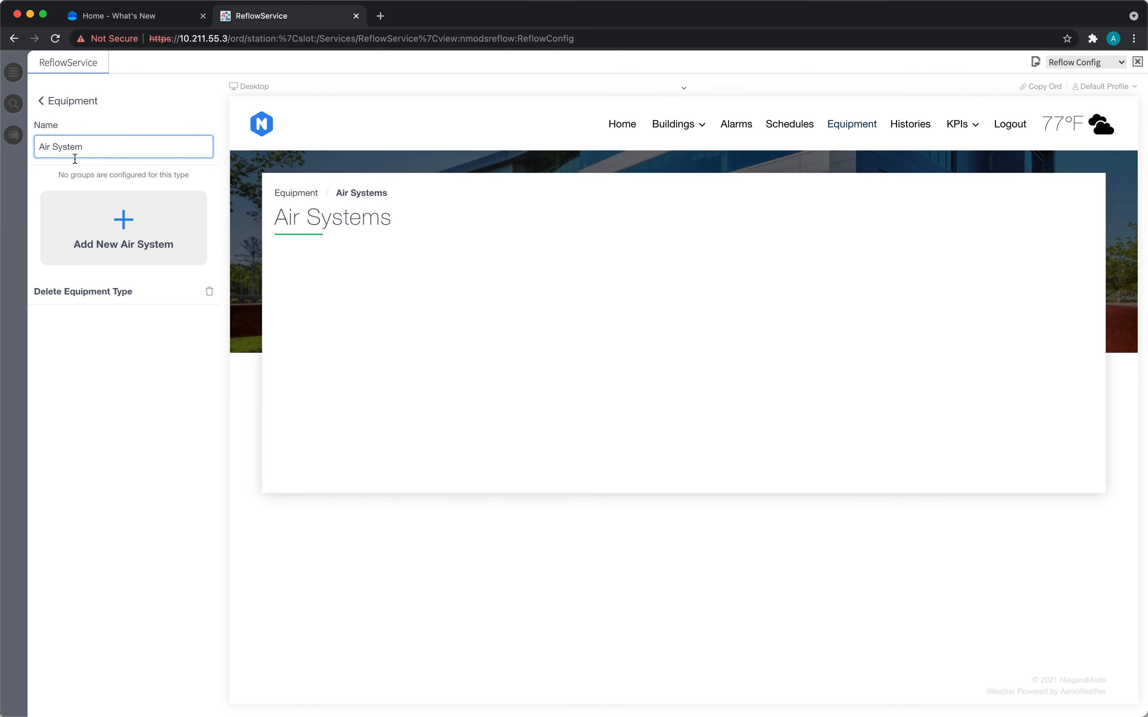
- Add a new group under Air System and name it Lobby Air System
{"action": "left_click", "coordinate": [148, 238]}
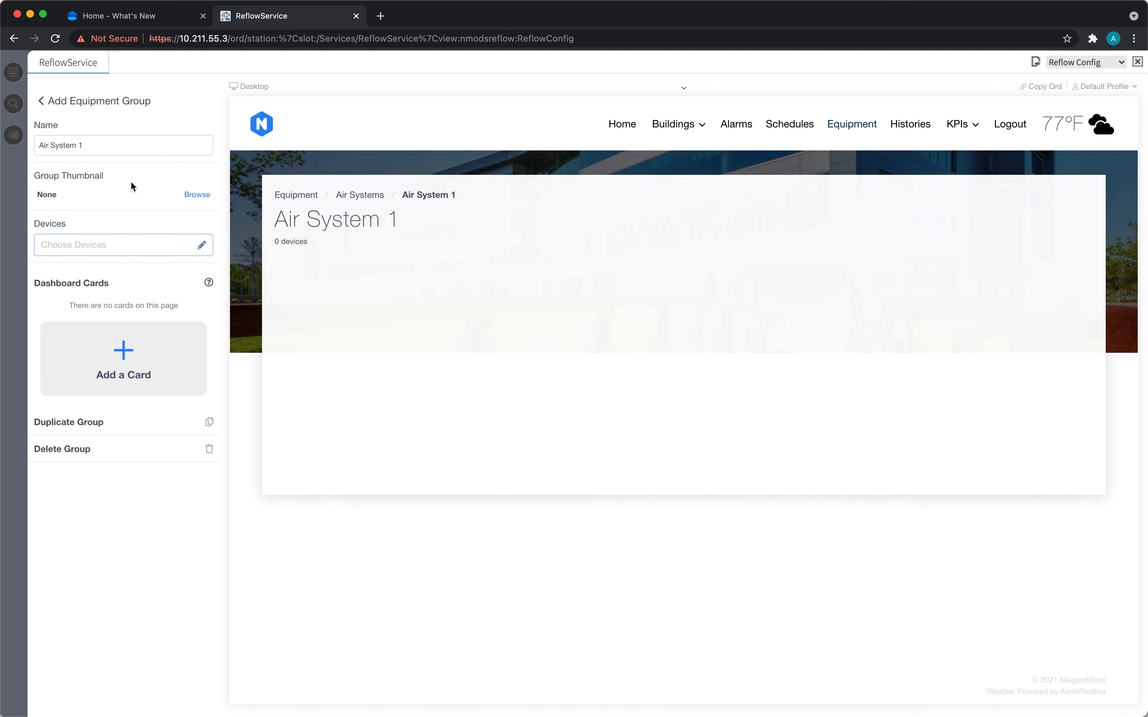
{"action": "left_click_drag", "start_coordinate": [39, 145], "coordinate": [106, 145]}
{"action": "type", "text": "Lobby Air System"}
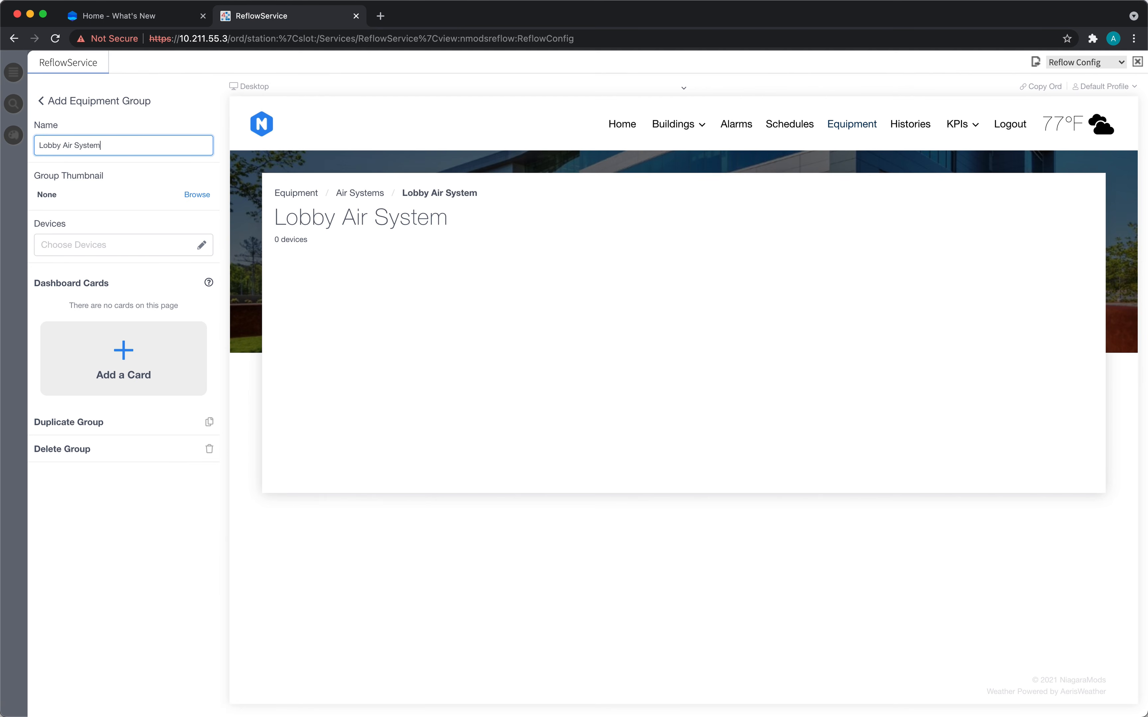
- Set the Lobby Air System thumbnail to AHU-1.jpg from the AHUs folder of the Reflow Equipment Library
{"action": "left_click", "coordinate": [109, 176]}
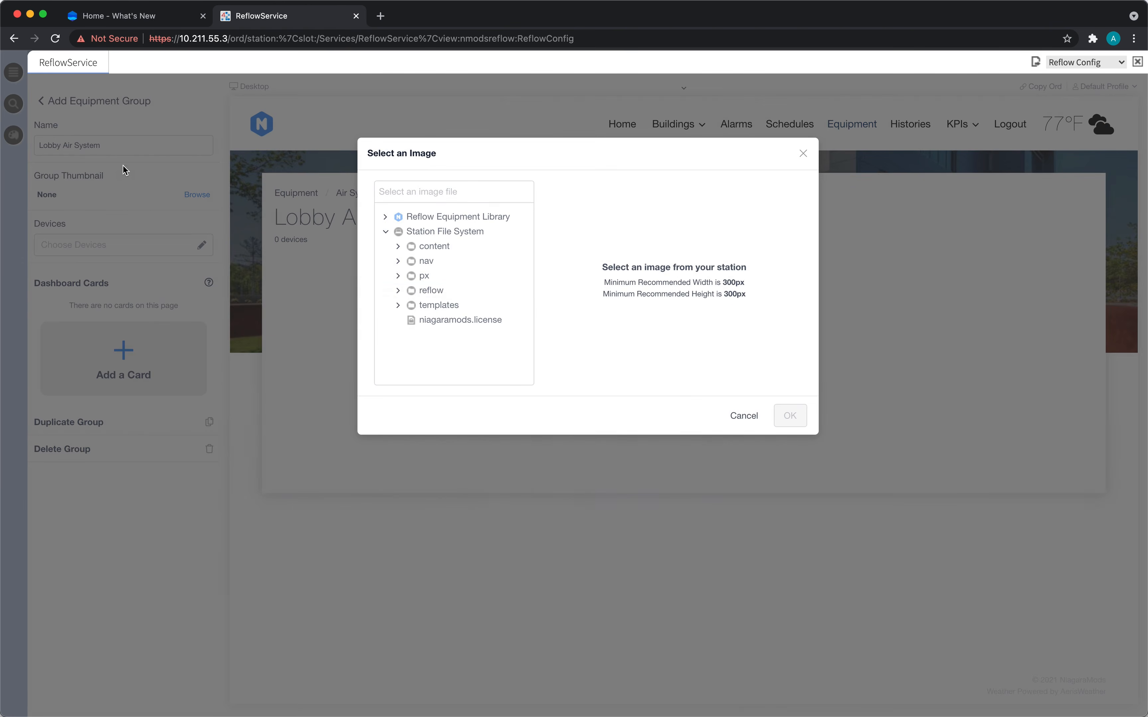
{"action": "left_click", "coordinate": [385, 216]}
{"action": "left_click", "coordinate": [397, 231]}
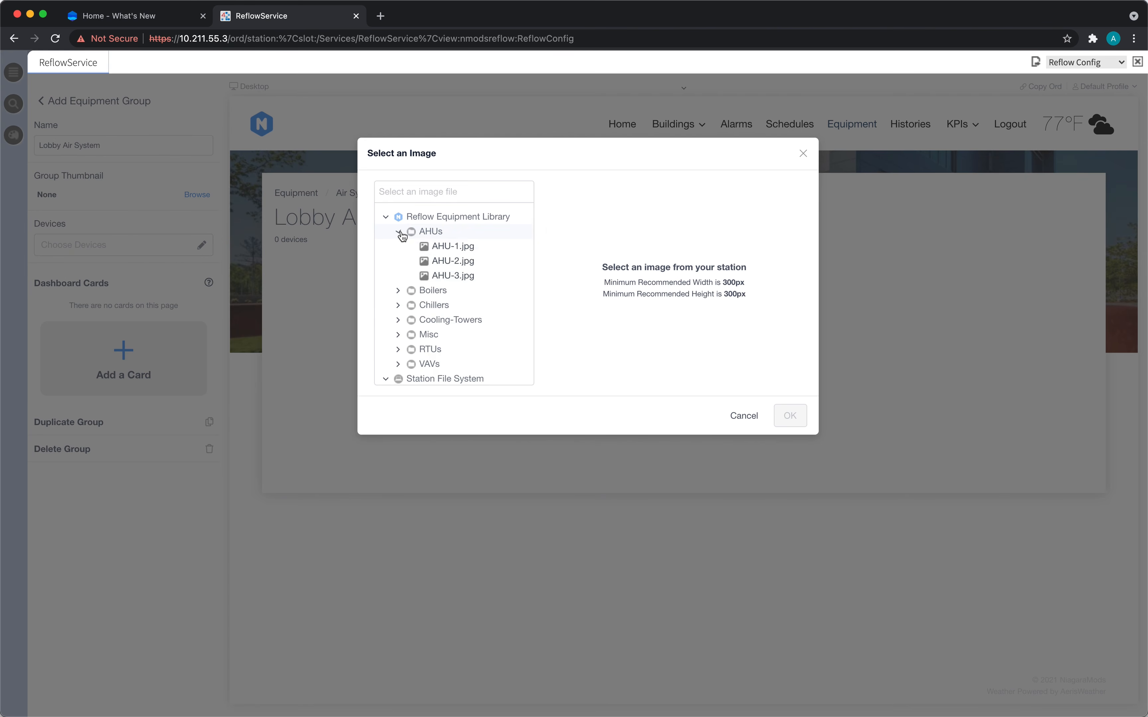
{"action": "left_click", "coordinate": [453, 249]}
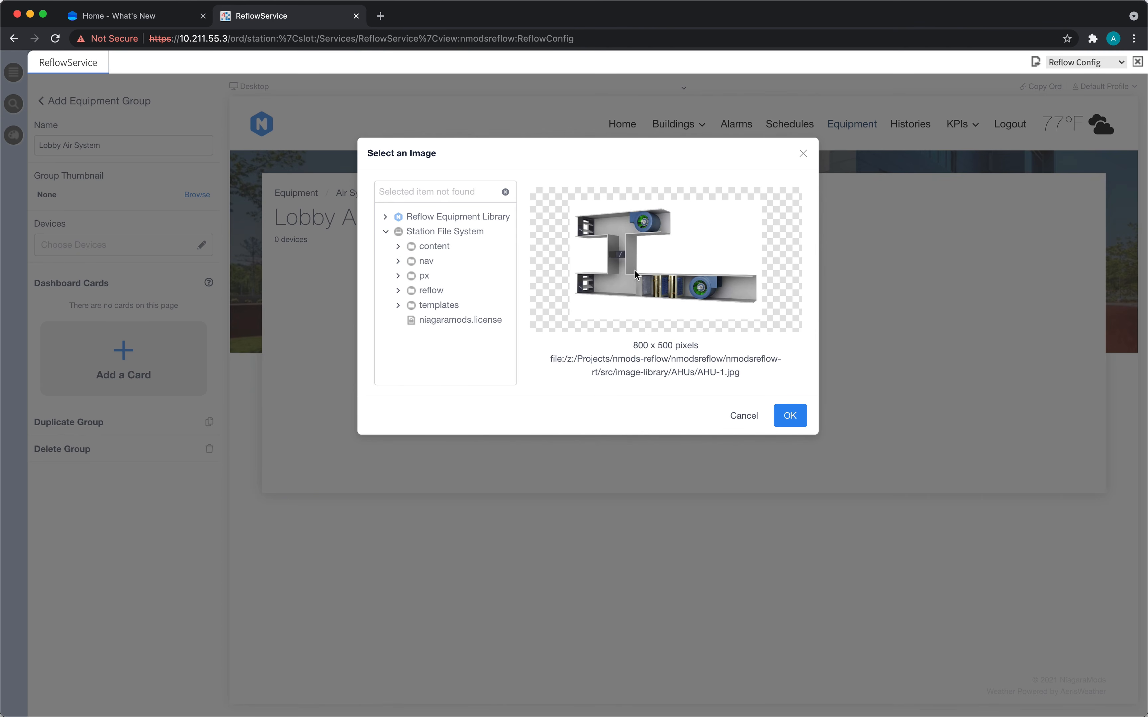
{"action": "left_click", "coordinate": [781, 411]}
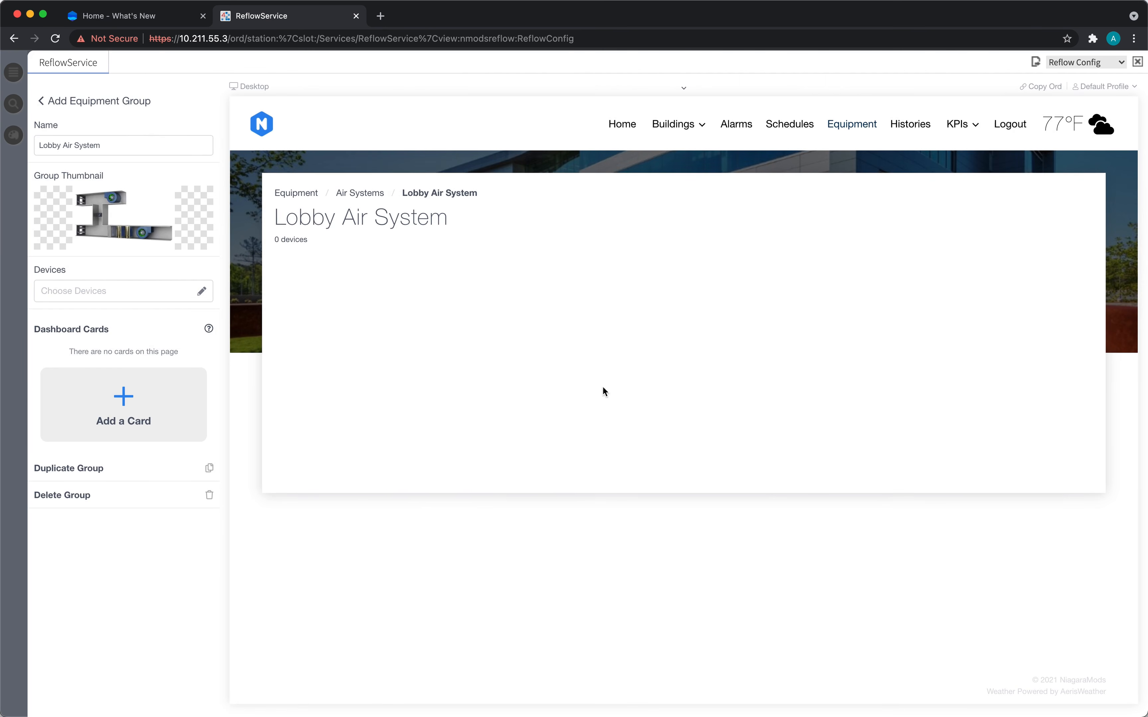
- Assign the New York Branch devices AHU 01, VAV 1_01, VAV 1_02 and VAV 1_03 to Lobby Air System
{"action": "left_click", "coordinate": [141, 293]}
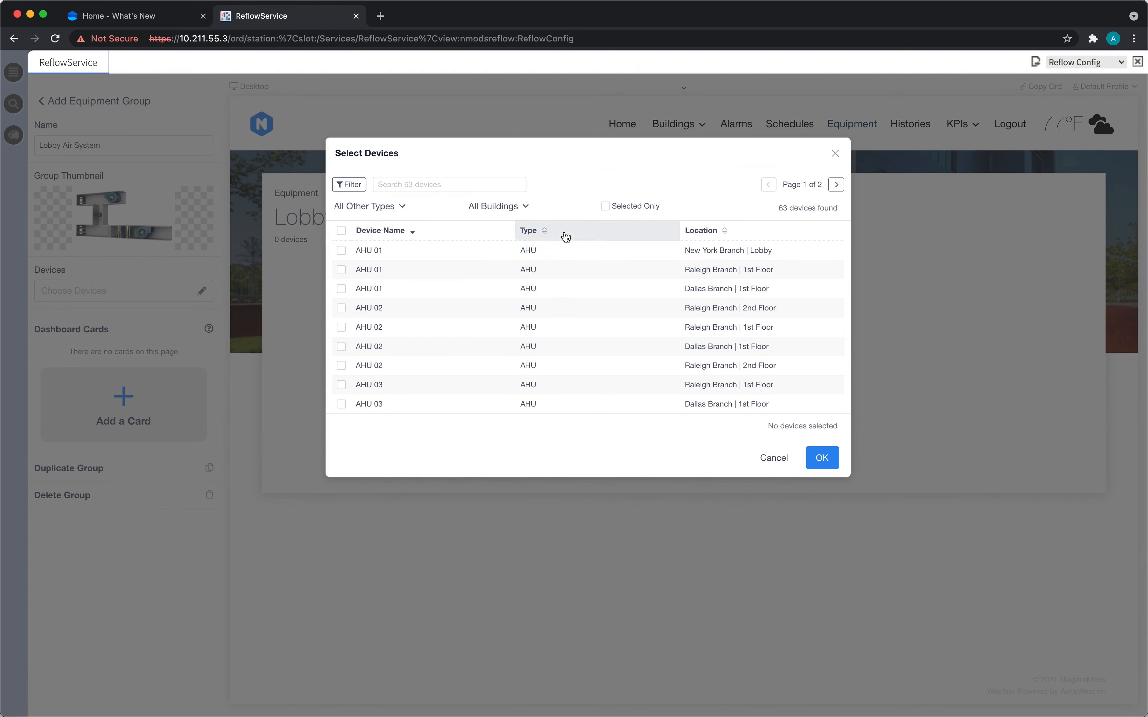
{"action": "left_click", "coordinate": [530, 209]}
{"action": "scroll", "coordinate": [525, 280], "scroll_direction": "down", "scroll_amount": 3}
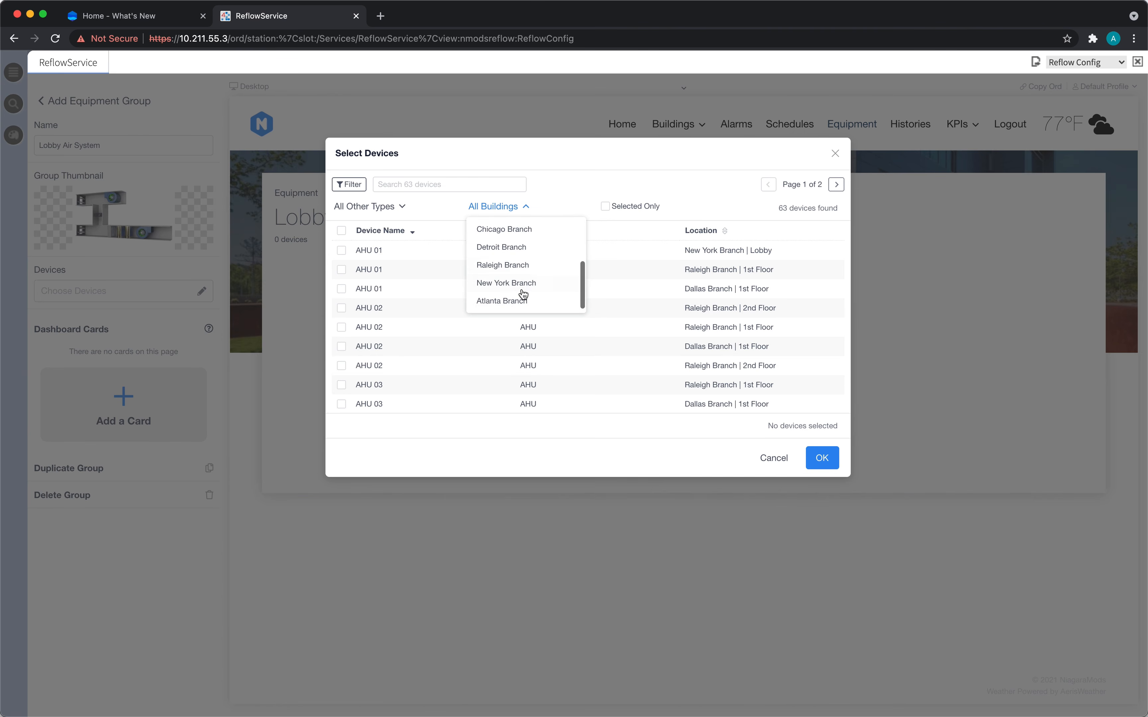
{"action": "left_click", "coordinate": [521, 285]}
{"action": "left_click", "coordinate": [530, 211]}
{"action": "left_click", "coordinate": [341, 250]}
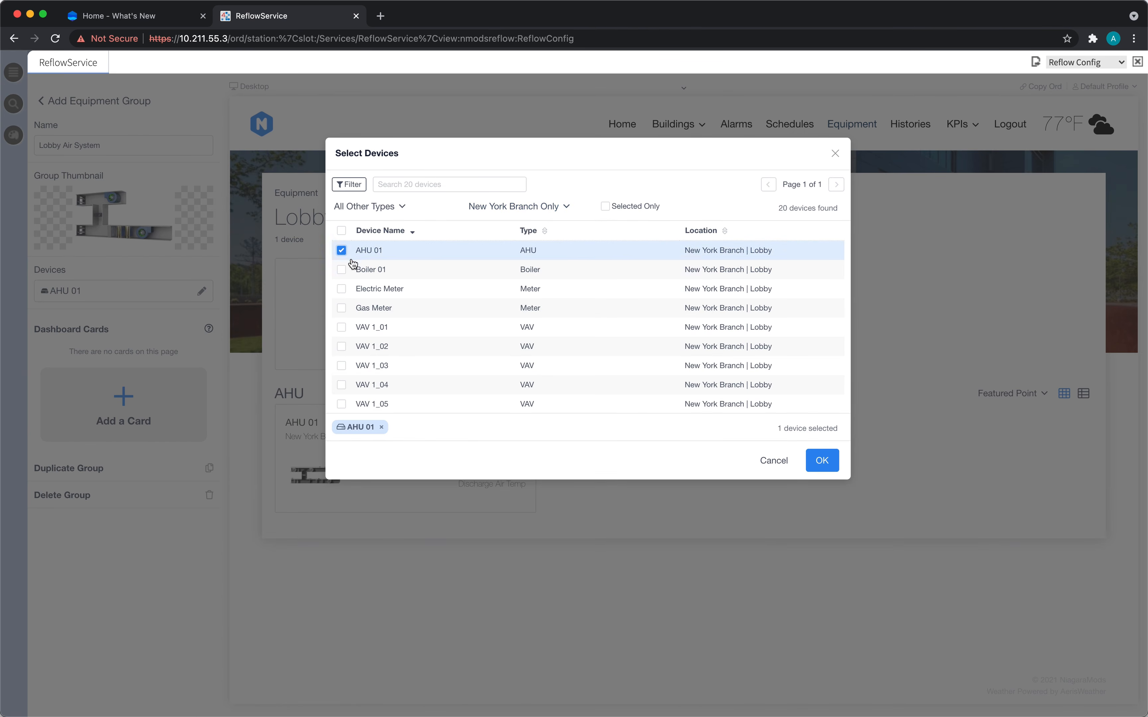
{"action": "left_click", "coordinate": [341, 327]}
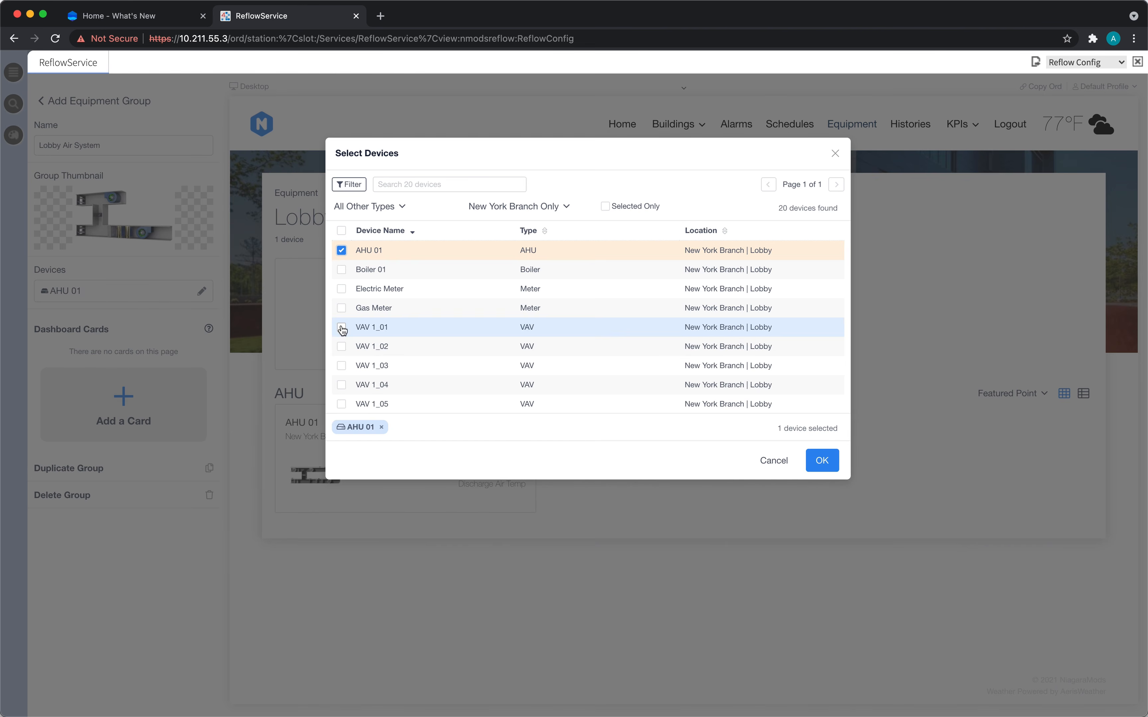
{"action": "left_click", "coordinate": [341, 346]}
{"action": "left_click", "coordinate": [342, 366]}
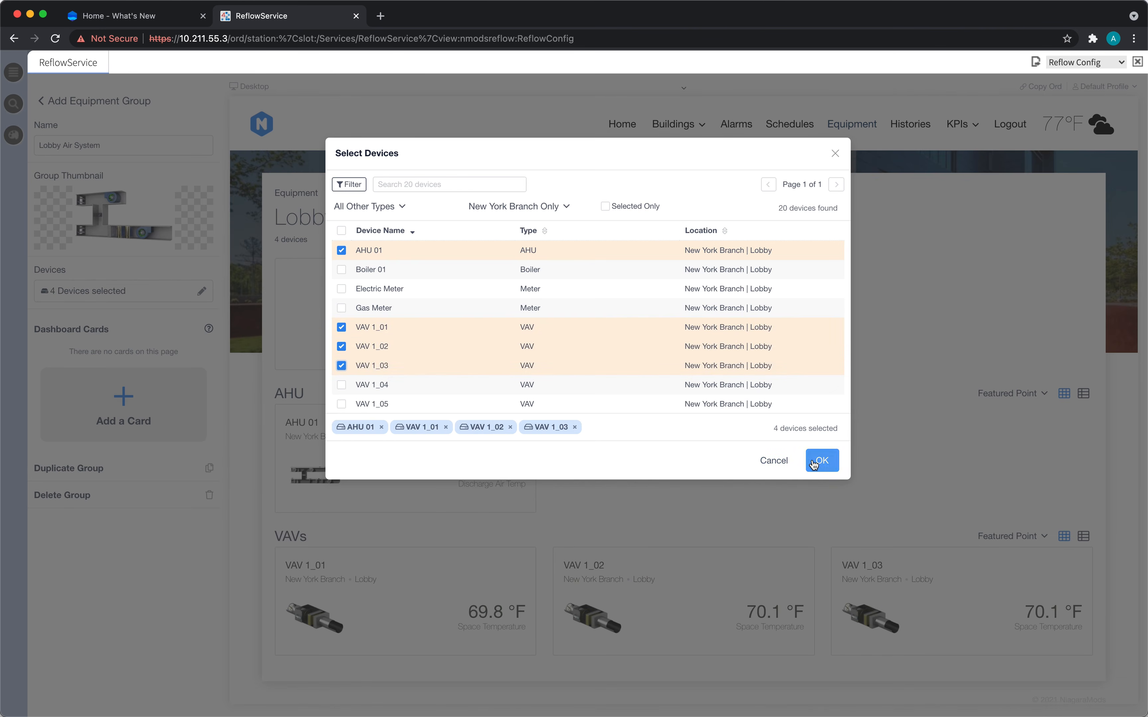
{"action": "left_click", "coordinate": [822, 460]}
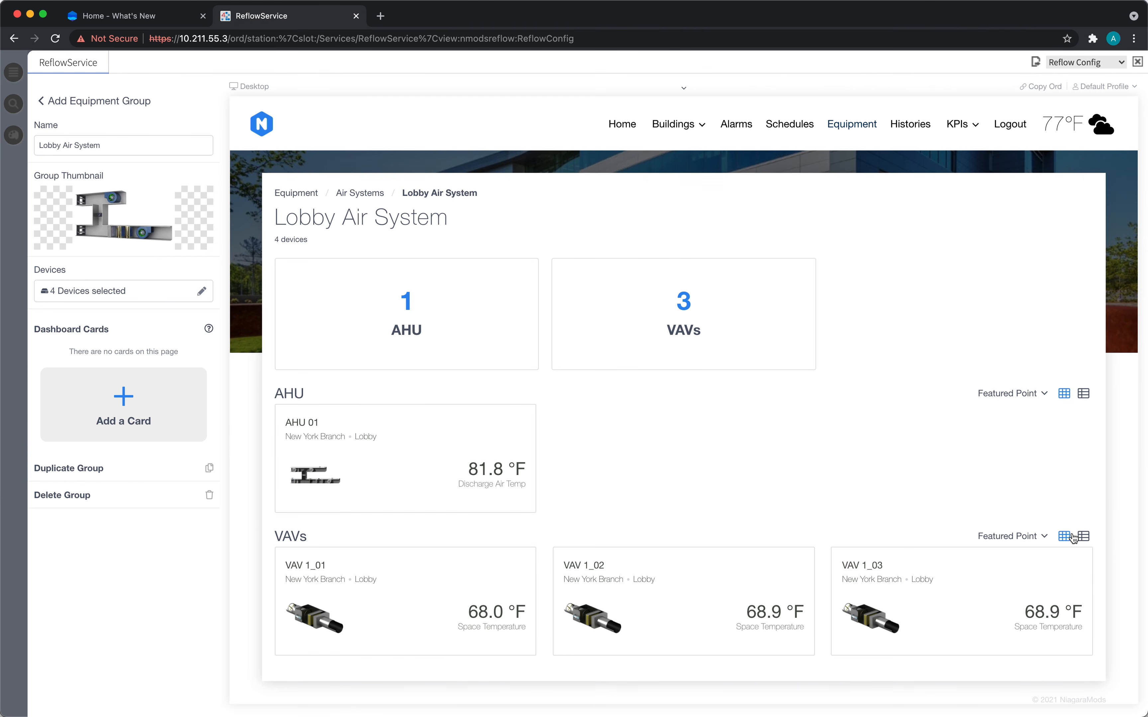
- View the VAVs section as a table and return it to the grid view
{"action": "left_click", "coordinate": [1083, 536]}
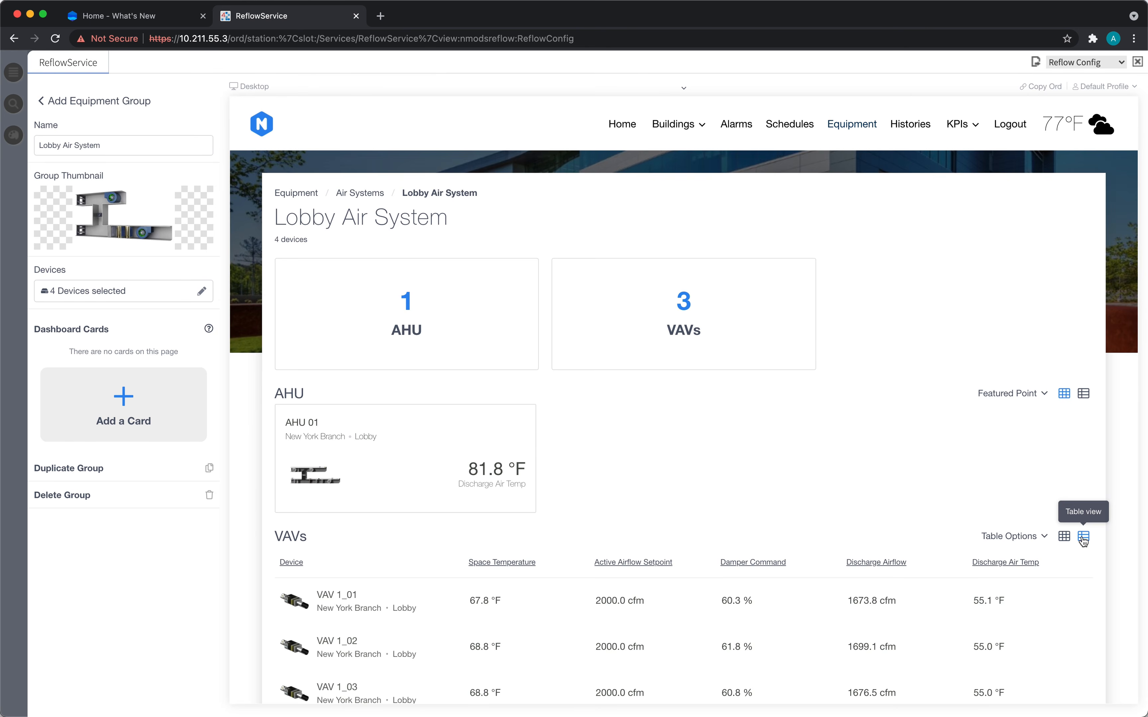
{"action": "scroll", "coordinate": [864, 482], "scroll_direction": "down", "scroll_amount": 2}
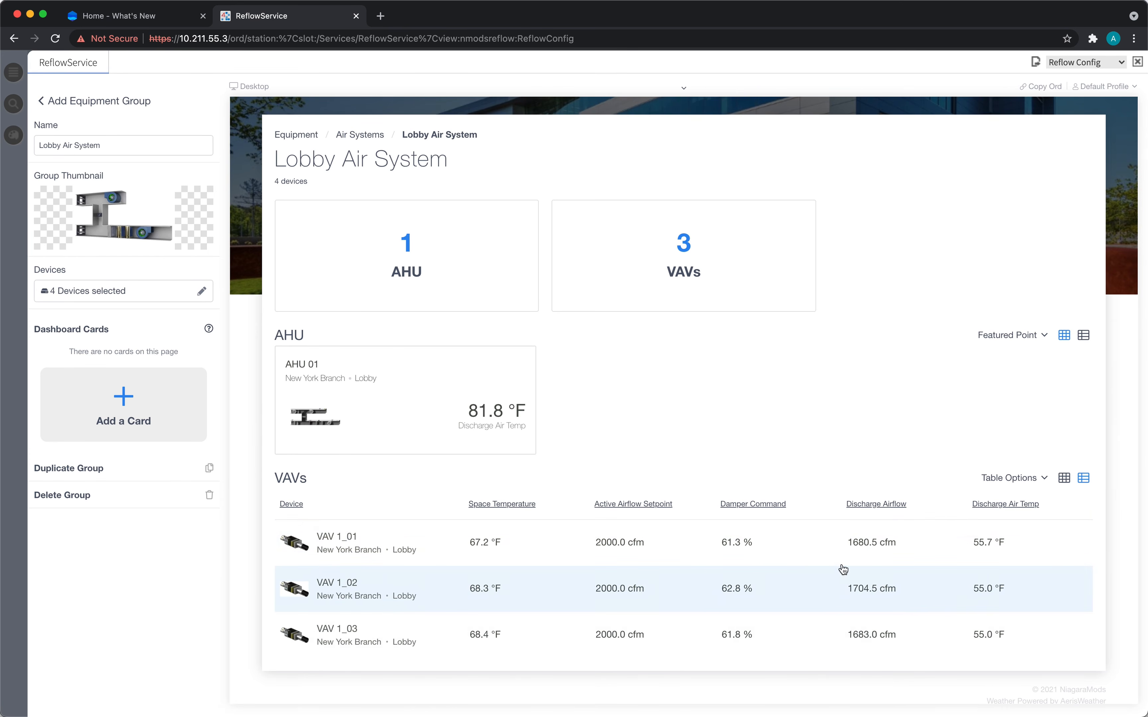
{"action": "left_click", "coordinate": [1064, 478]}
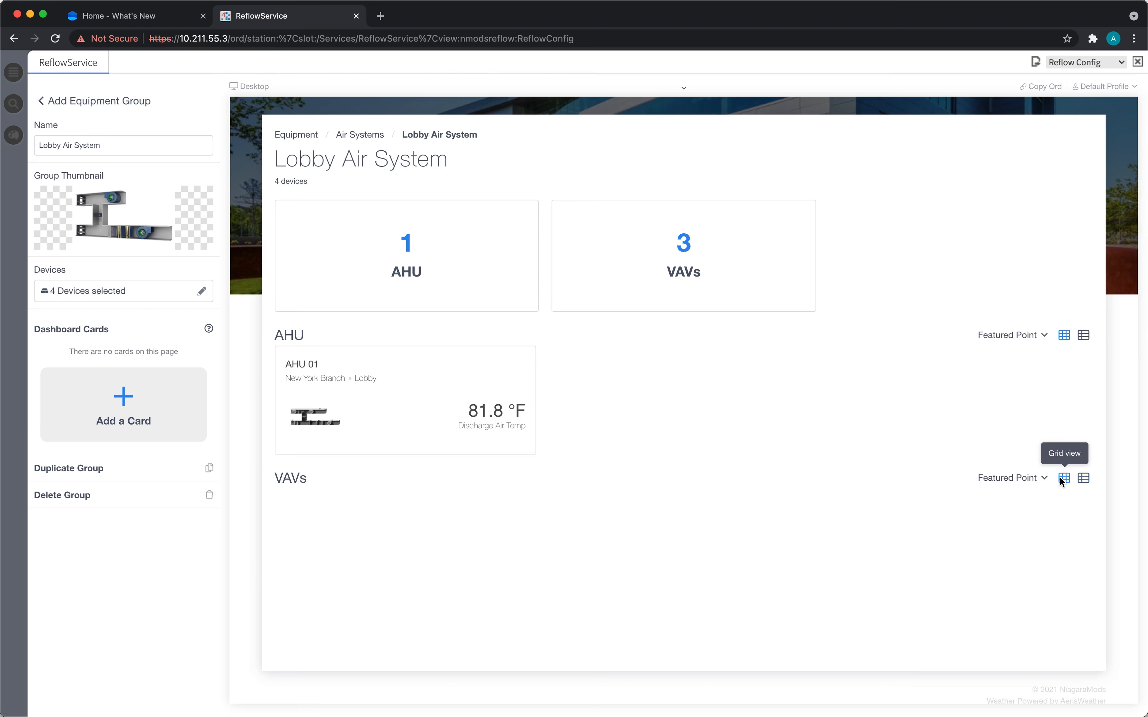
- Preview the VAV cards with Damper Command and Active Airflow Setpoint, and return them to the Featured Point
{"action": "left_click", "coordinate": [1007, 538]}
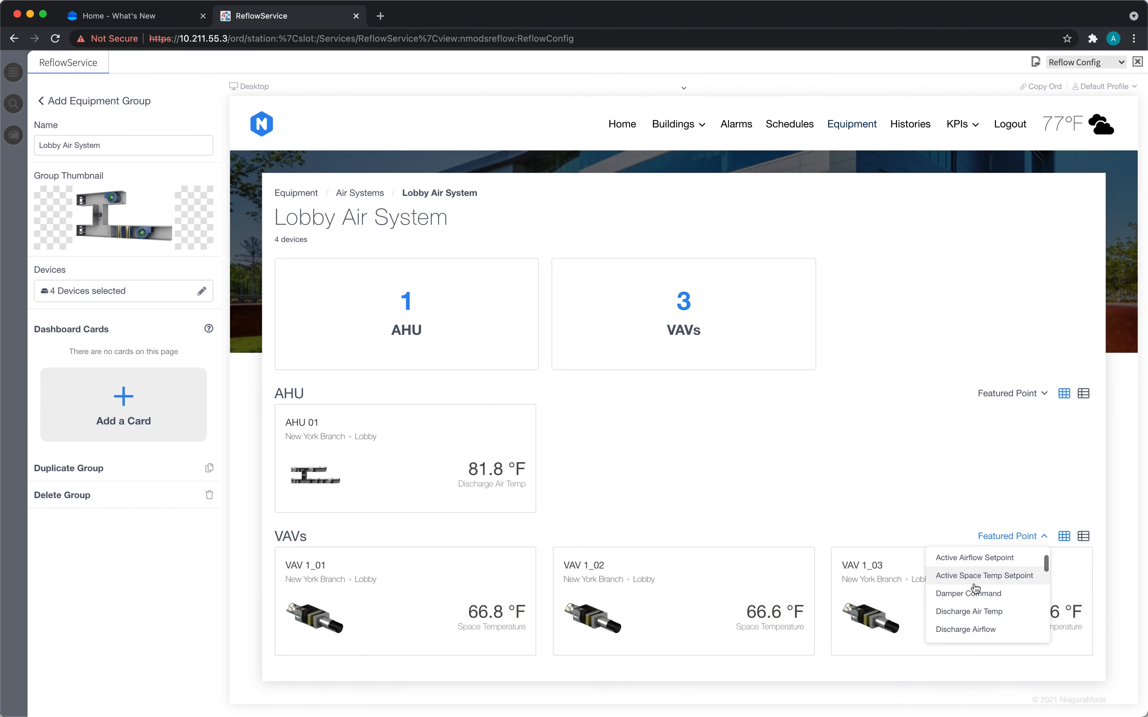
{"action": "left_click", "coordinate": [969, 594]}
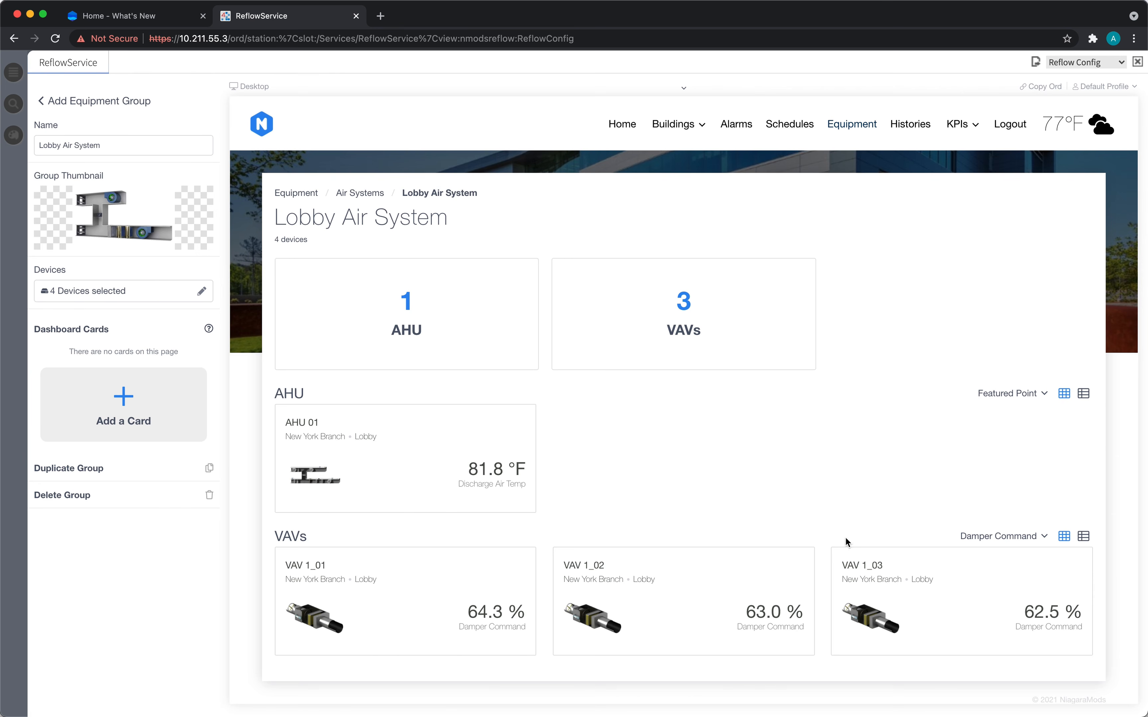
{"action": "left_click", "coordinate": [1001, 537]}
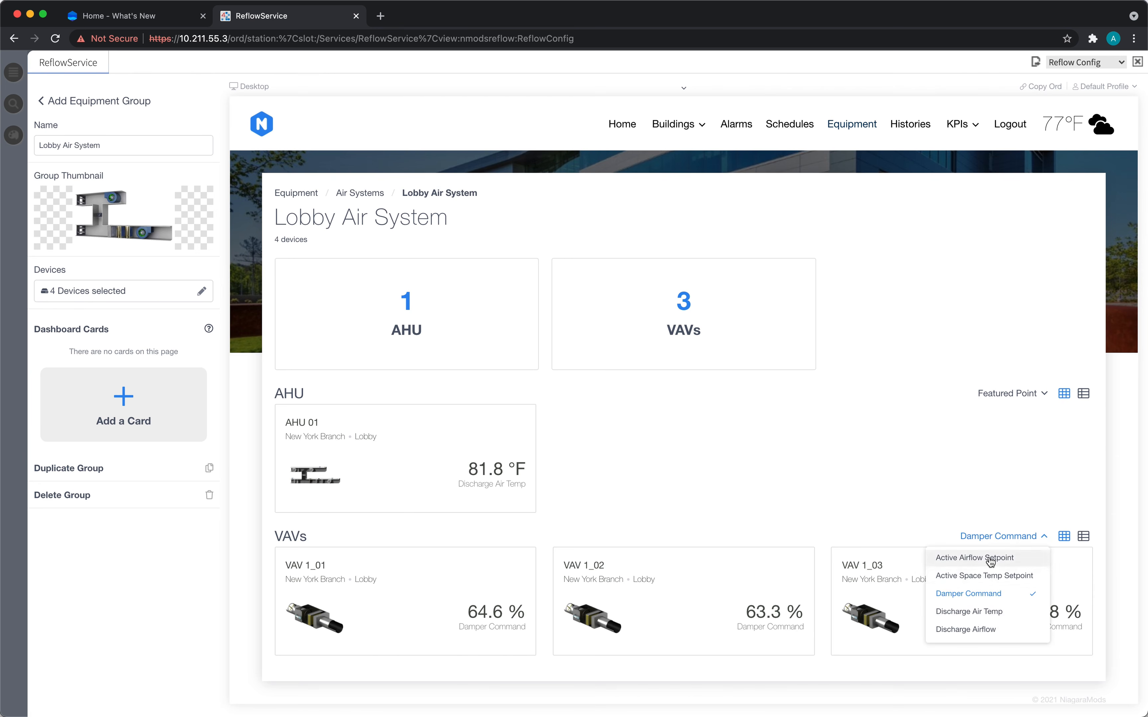
{"action": "left_click", "coordinate": [991, 565]}
{"action": "left_click", "coordinate": [977, 536]}
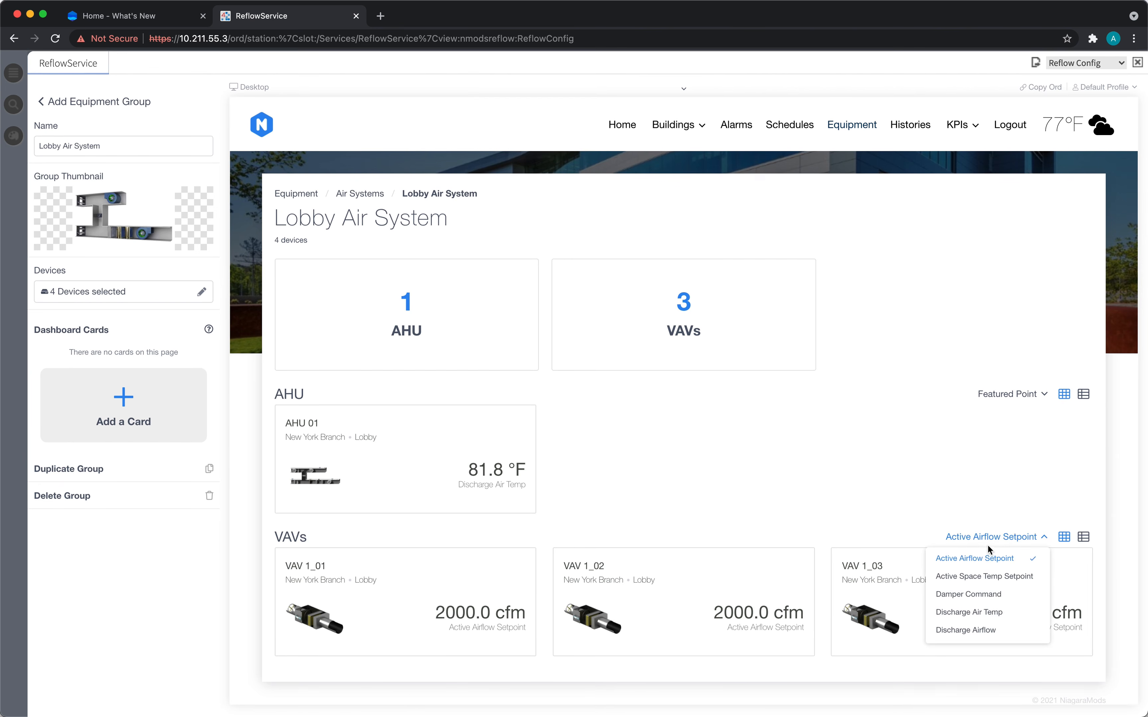
{"action": "left_click", "coordinate": [981, 564]}
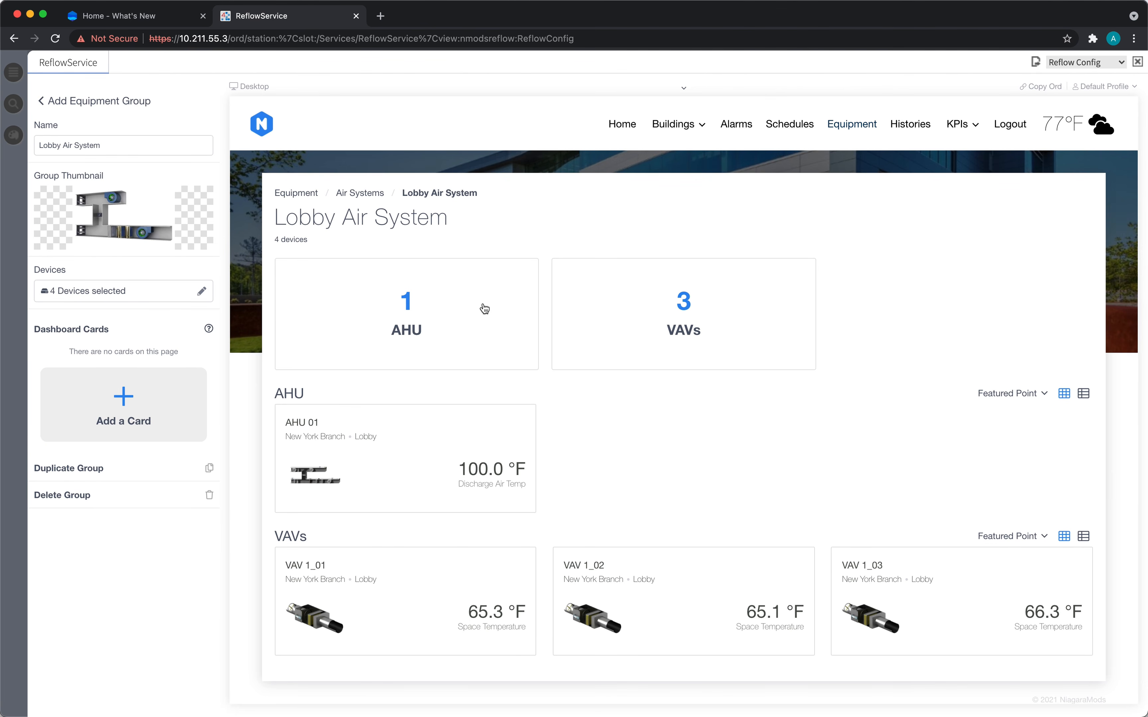
- Add a dashboard card to Lobby Air System and set its card type to HX View
{"action": "left_click", "coordinate": [149, 402]}
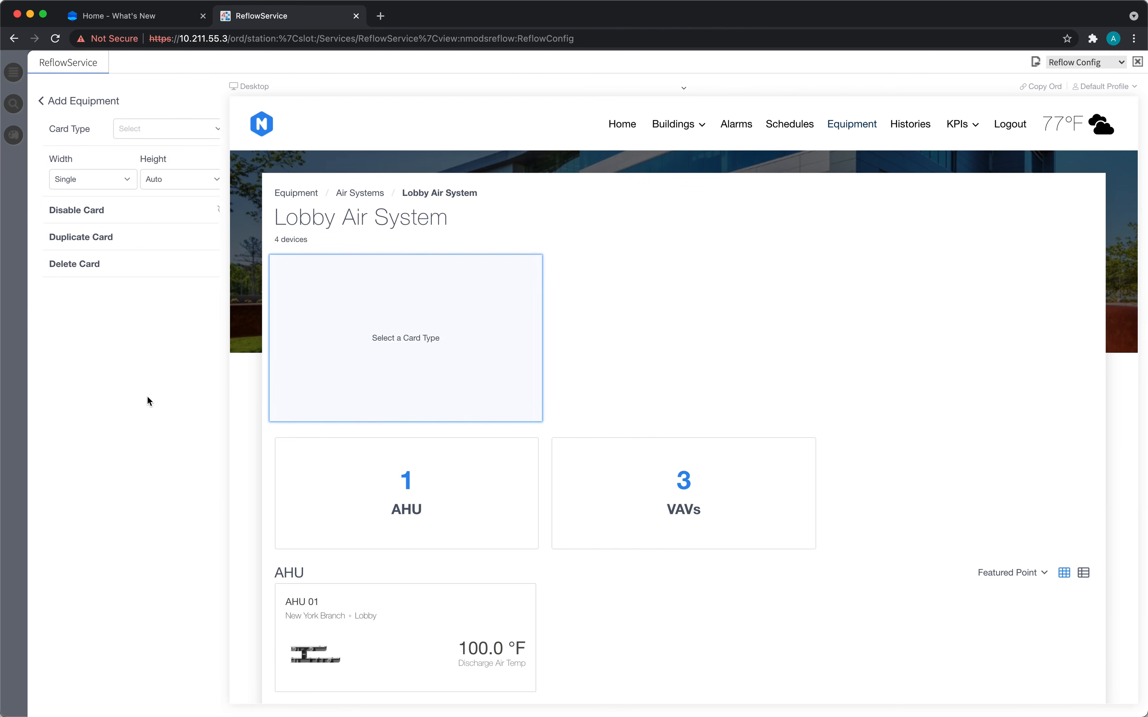
{"action": "left_click", "coordinate": [159, 131]}
{"action": "scroll", "coordinate": [150, 215], "scroll_direction": "down", "scroll_amount": 2}
{"action": "scroll", "coordinate": [150, 221], "scroll_direction": "down", "scroll_amount": 1}
{"action": "left_click", "coordinate": [147, 218]}
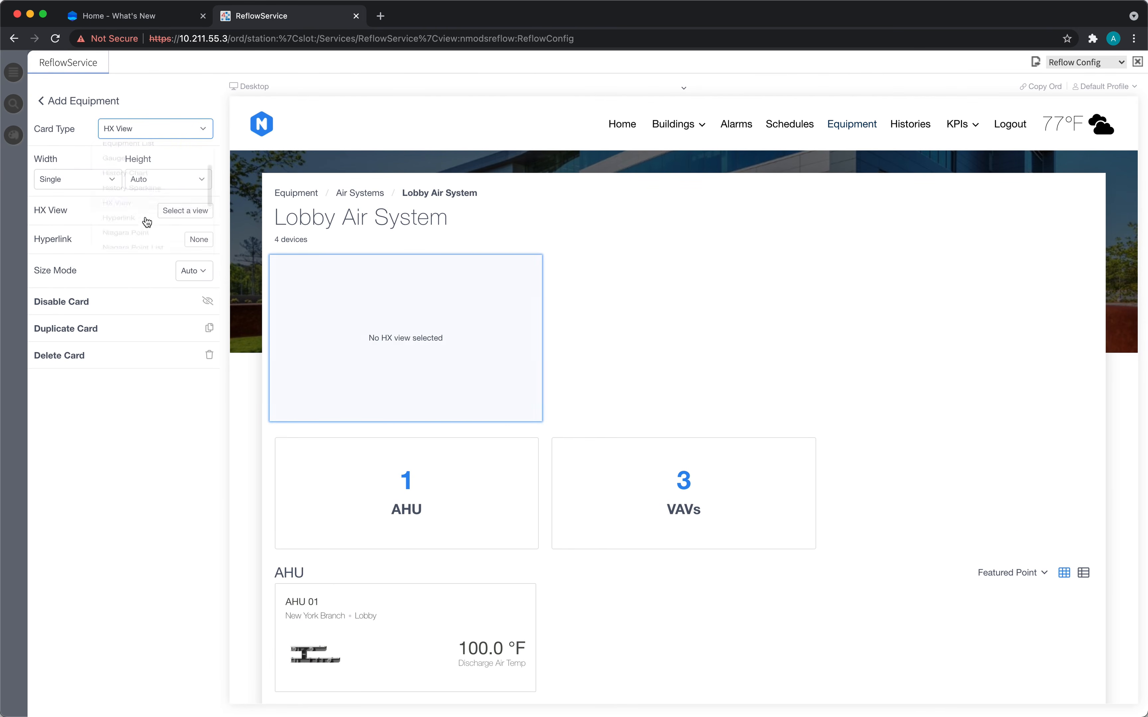
- Assign the Graphic1 view of AHU_01, from the AHUs folder under Equipment, to the HX View card
{"action": "left_click", "coordinate": [189, 215]}
{"action": "left_click", "coordinate": [255, 334]}
{"action": "scroll", "coordinate": [286, 319], "scroll_direction": "down", "scroll_amount": 3}
{"action": "left_click", "coordinate": [268, 271]}
{"action": "left_click", "coordinate": [281, 286]}
{"action": "left_click", "coordinate": [321, 300]}
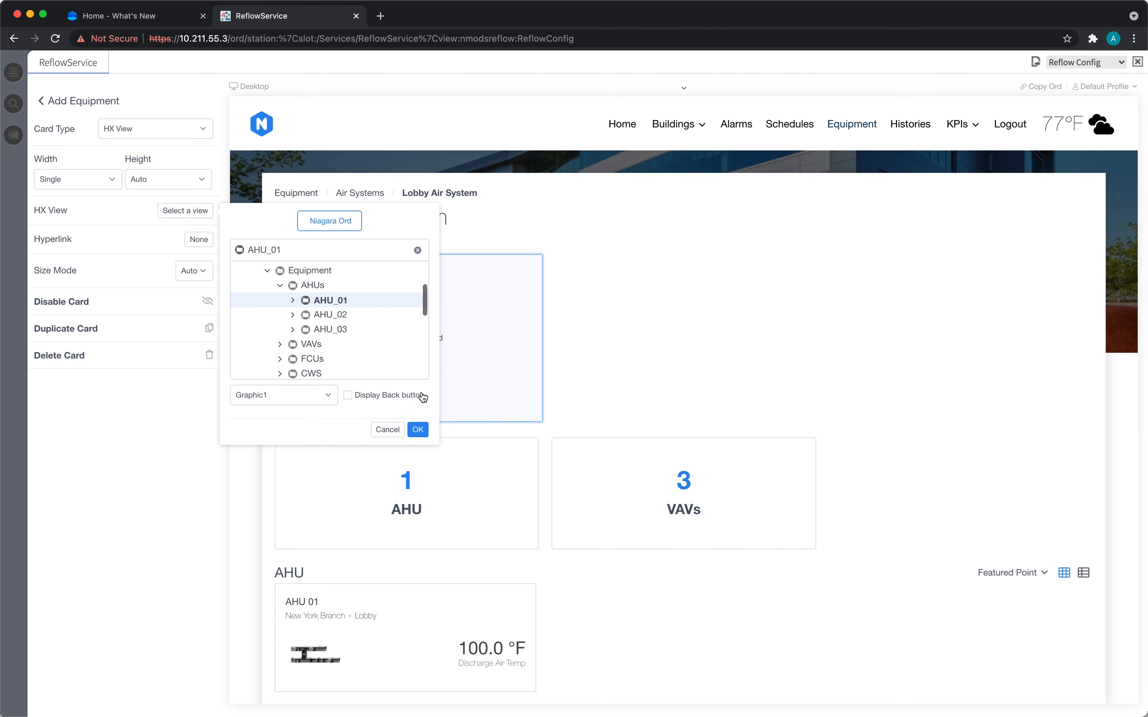
{"action": "left_click", "coordinate": [417, 430]}
- Set the AHU_01 HX View card to Double width and Double height, and return to the Lobby Air System group settings
{"action": "left_click", "coordinate": [105, 179]}
{"action": "left_click", "coordinate": [93, 232]}
{"action": "left_click", "coordinate": [145, 181]}
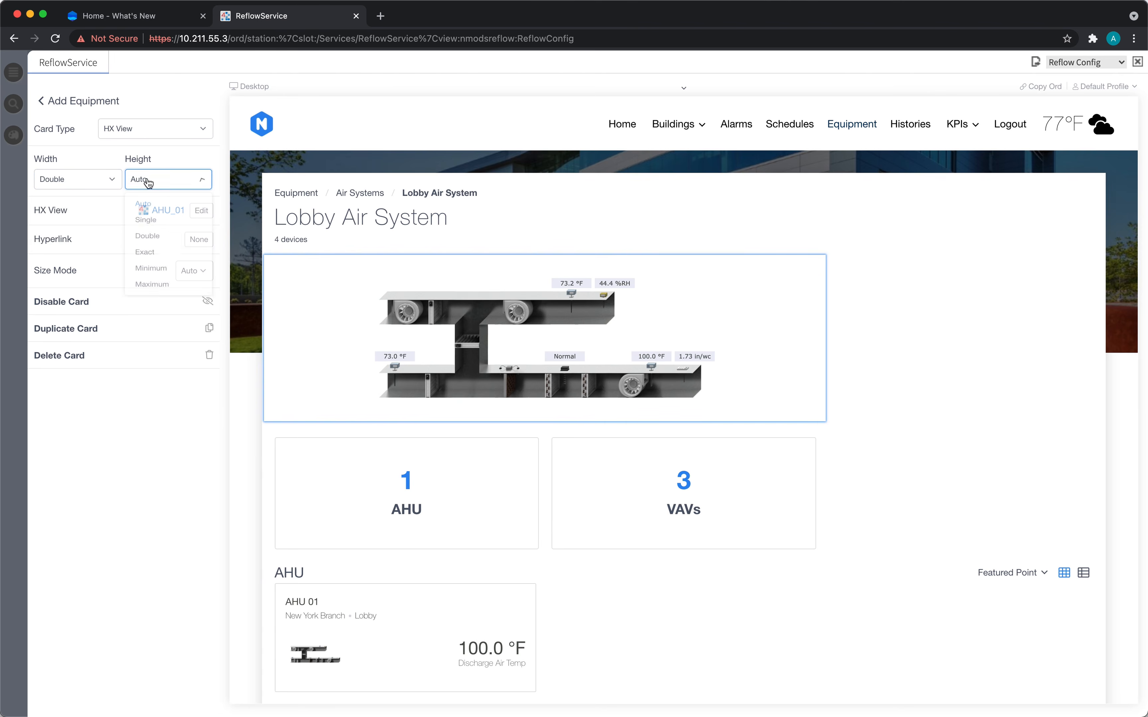
{"action": "left_click", "coordinate": [154, 240]}
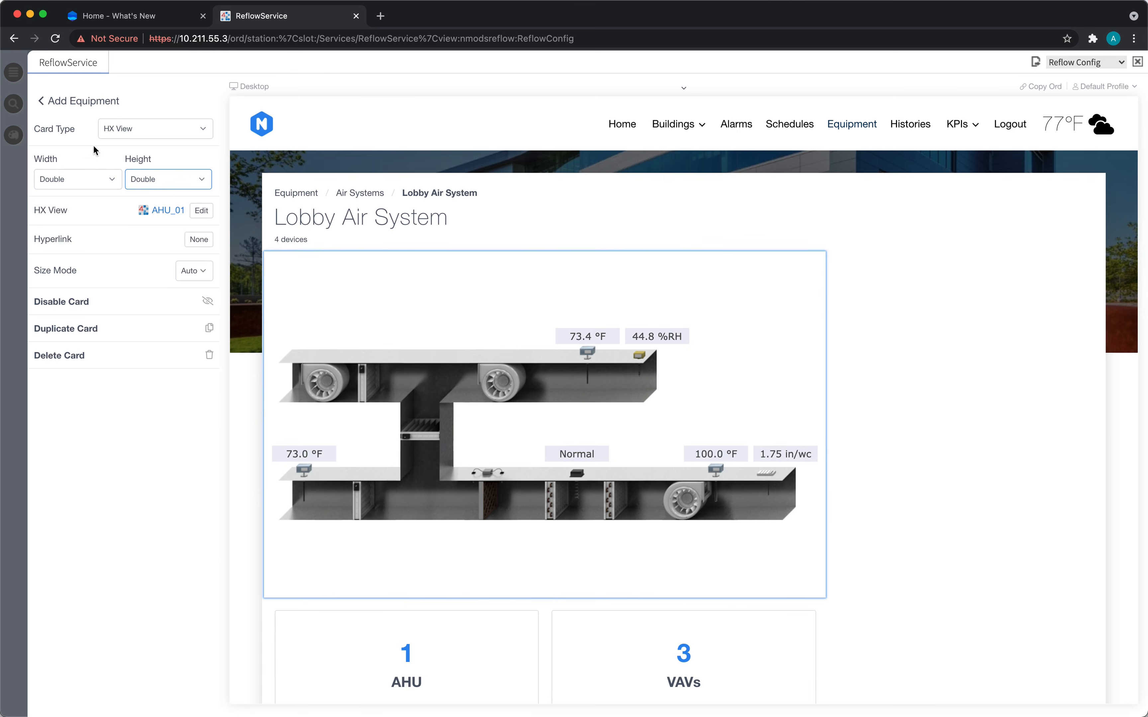
{"action": "left_click", "coordinate": [78, 109]}
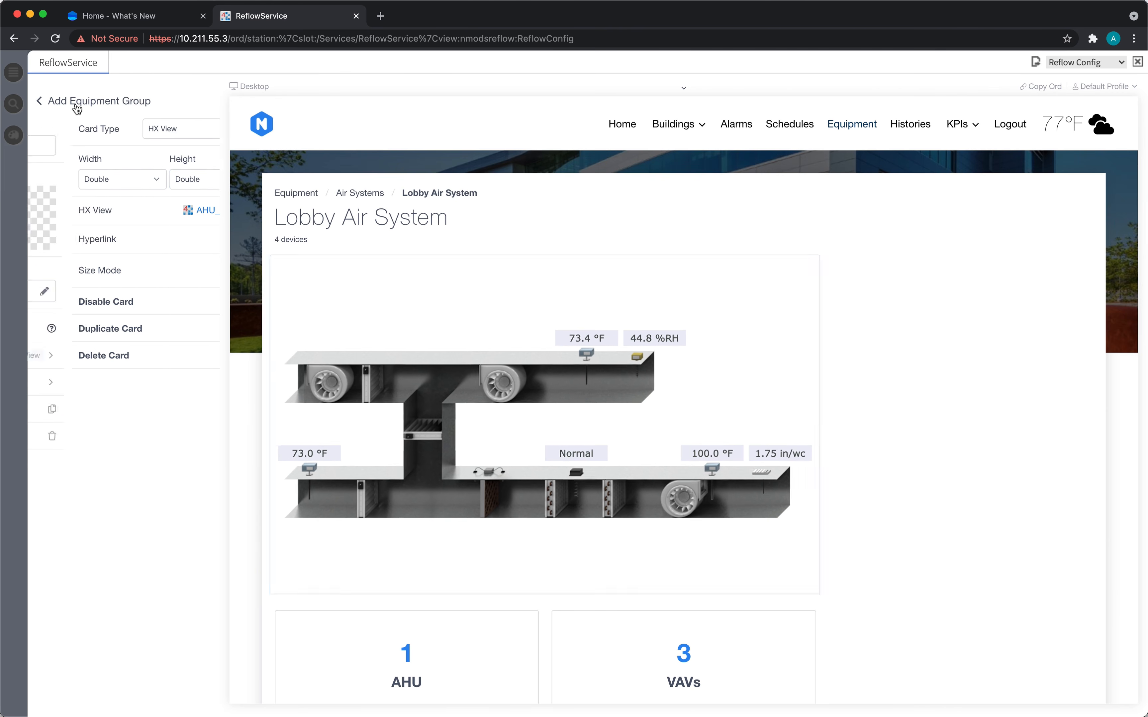
- Add another dashboard card to Lobby Air System and set its card type to Niagara Point
{"action": "left_click", "coordinate": [113, 381]}
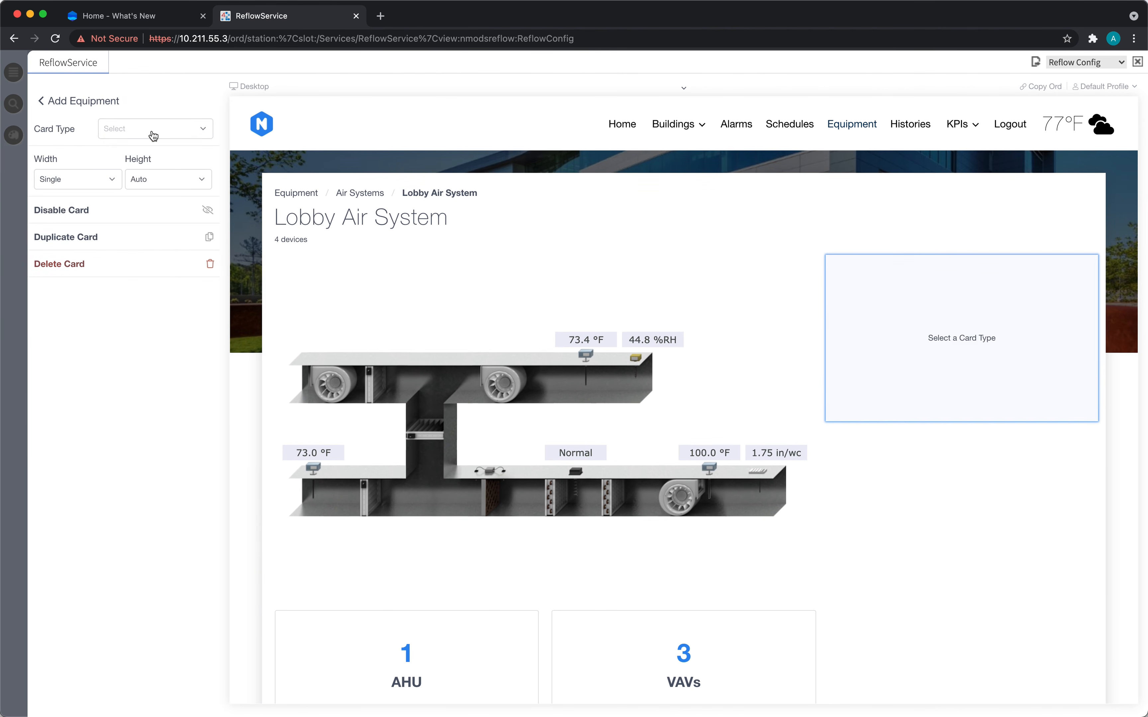
{"action": "left_click", "coordinate": [152, 128]}
{"action": "scroll", "coordinate": [155, 236], "scroll_direction": "down", "scroll_amount": 4}
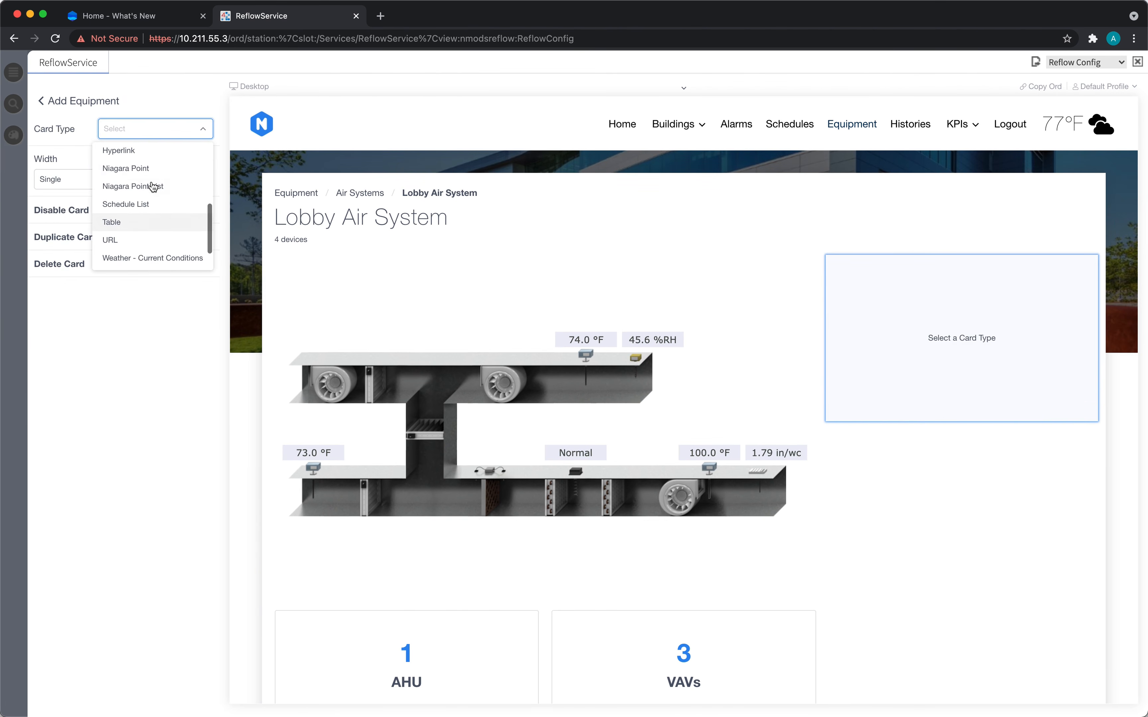
{"action": "left_click", "coordinate": [153, 175]}
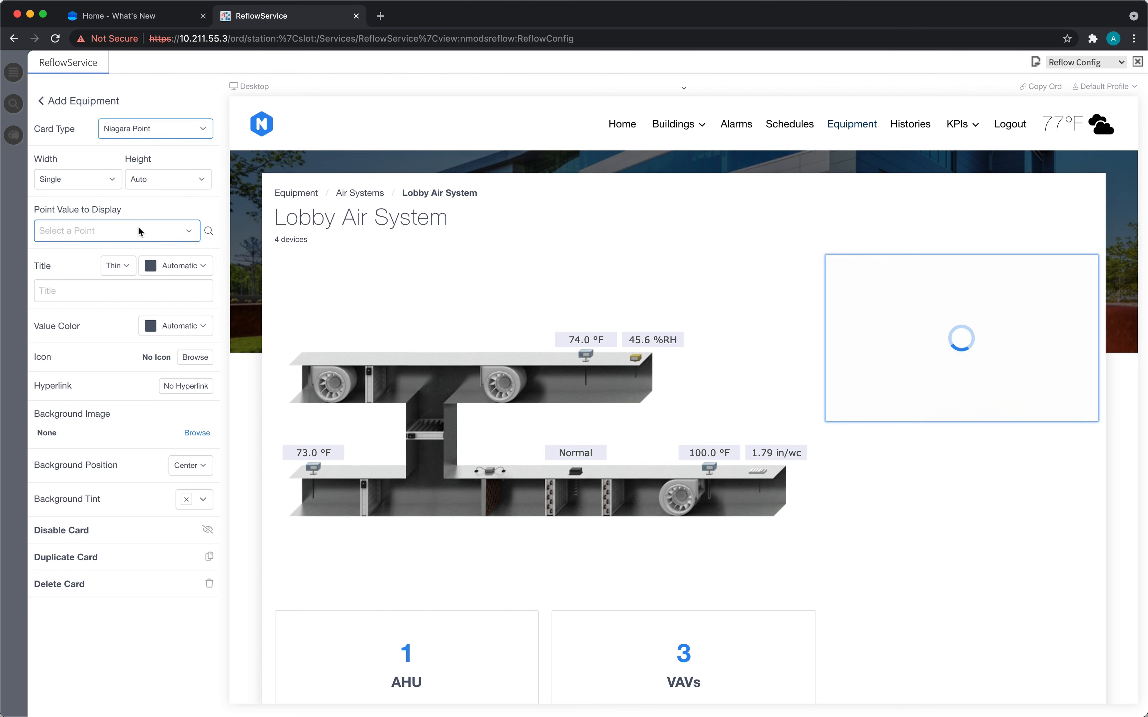
- Assign the DischargeTempSp point from AHU_01's Discharge folder, under BldgB Equipment AHUs, as the new card's displayed value
{"action": "left_click", "coordinate": [195, 233]}
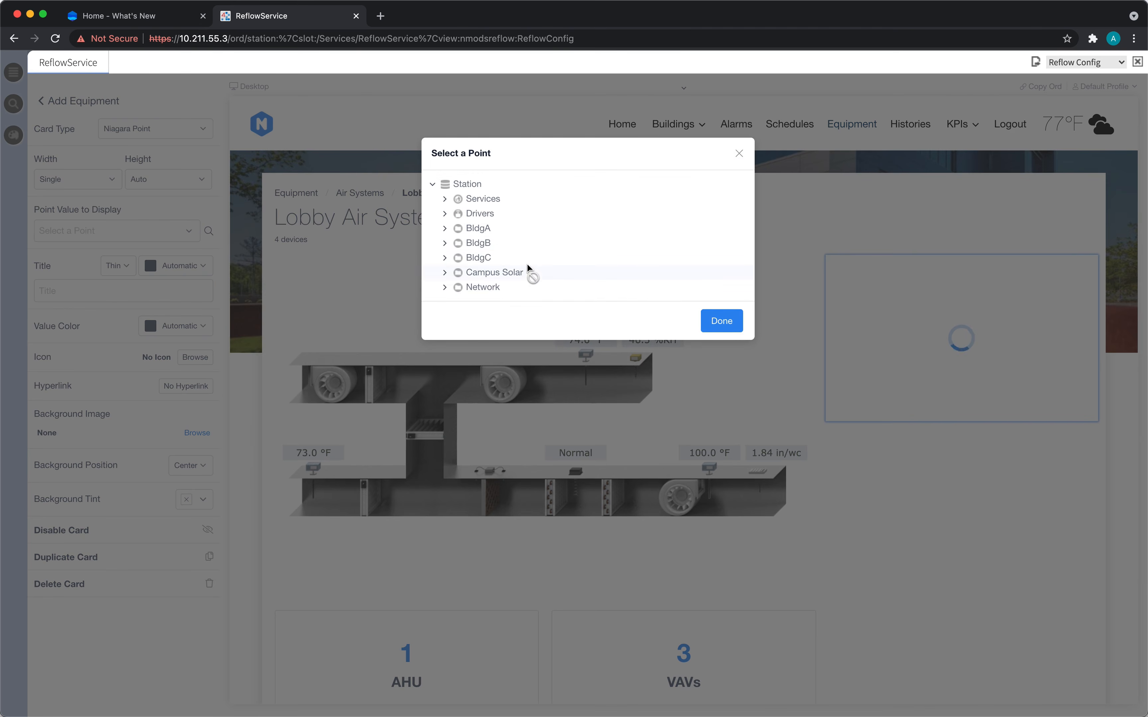
{"action": "left_click", "coordinate": [497, 242]}
{"action": "left_click", "coordinate": [503, 258]}
{"action": "scroll", "coordinate": [524, 271], "scroll_direction": "down", "scroll_amount": 2}
{"action": "scroll", "coordinate": [520, 241], "scroll_direction": "up", "scroll_amount": 1}
{"action": "left_click", "coordinate": [520, 240]}
{"action": "left_click", "coordinate": [520, 240]}
{"action": "left_click", "coordinate": [525, 251]}
{"action": "scroll", "coordinate": [533, 247], "scroll_direction": "down", "scroll_amount": 2}
{"action": "left_click", "coordinate": [534, 234]}
{"action": "scroll", "coordinate": [546, 247], "scroll_direction": "down", "scroll_amount": 2}
{"action": "left_click", "coordinate": [548, 229]}
{"action": "left_click", "coordinate": [584, 244]}
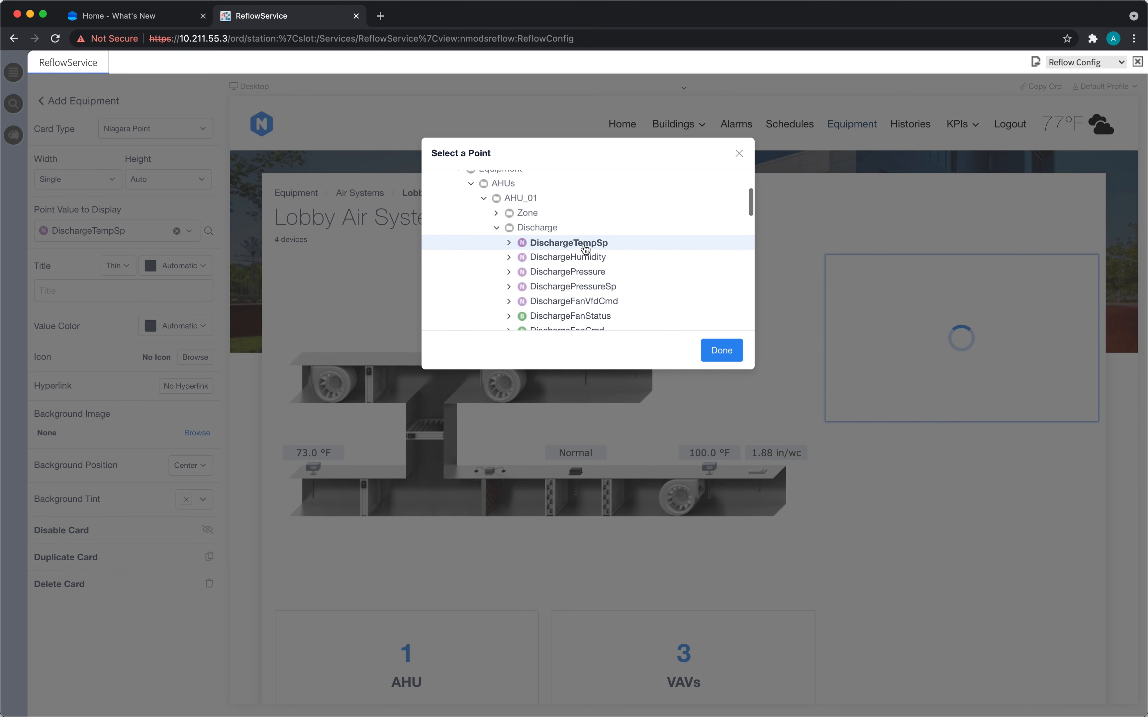
{"action": "left_click", "coordinate": [703, 353]}
- Title the point card "Discharge Air Set Point - AHU 01"
{"action": "left_click", "coordinate": [132, 296]}
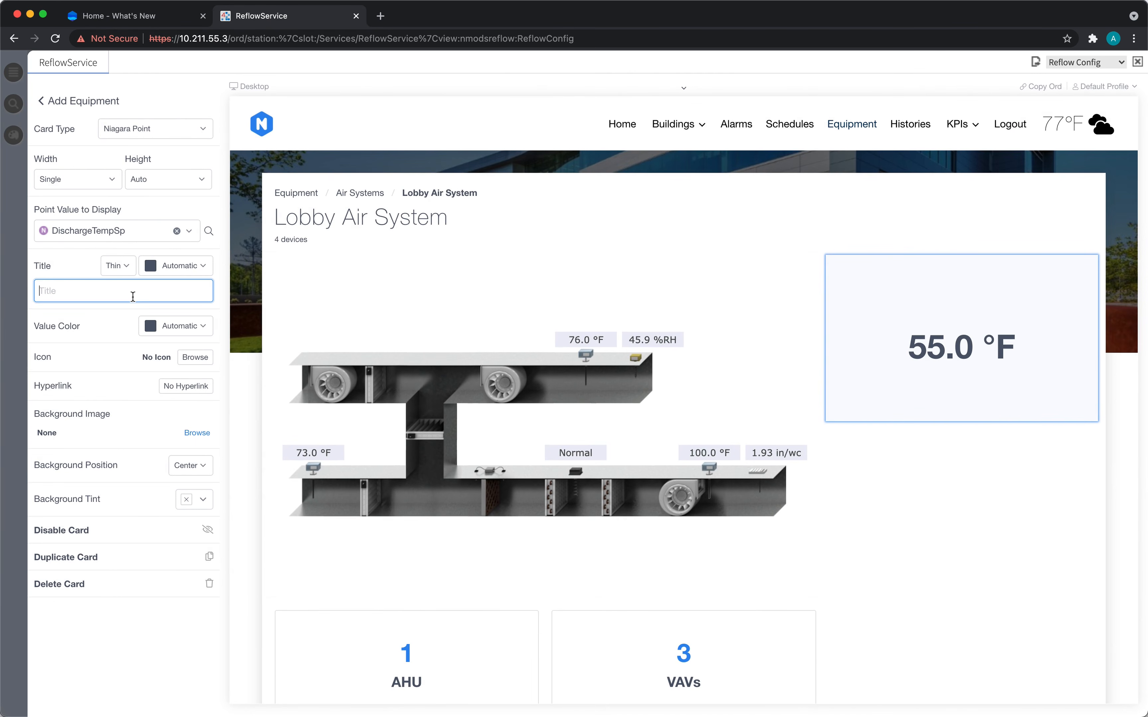
{"action": "type", "text": "Dischar"}
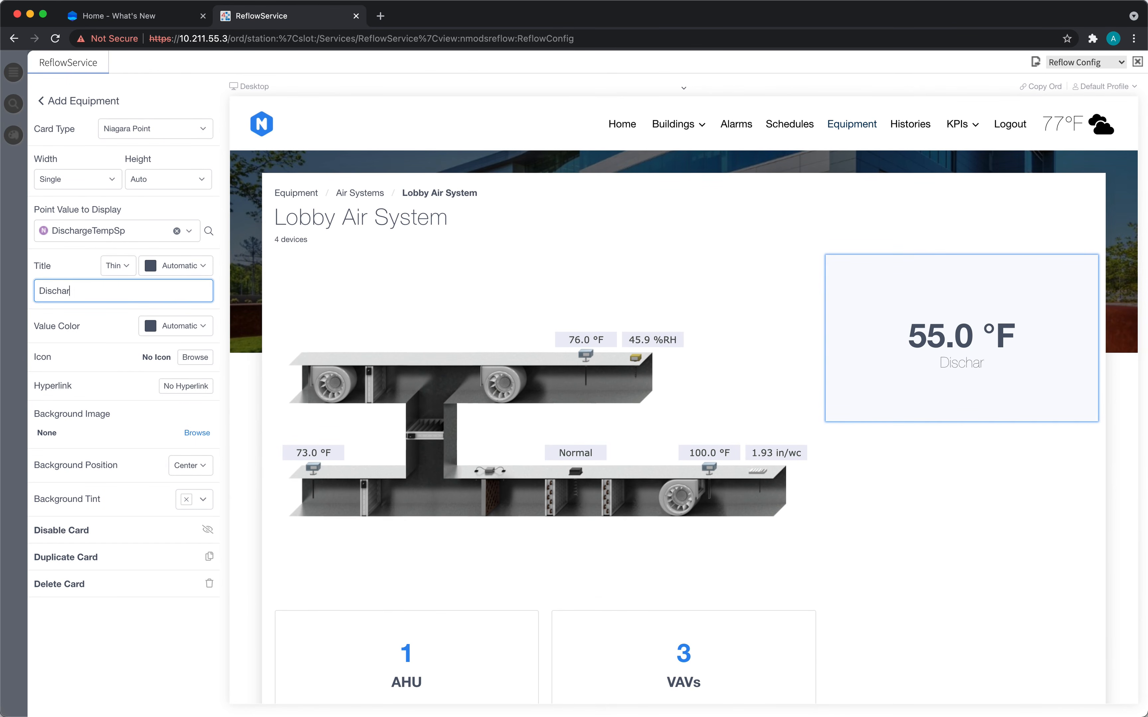
{"action": "type", "text": "ge Air Set Point"}
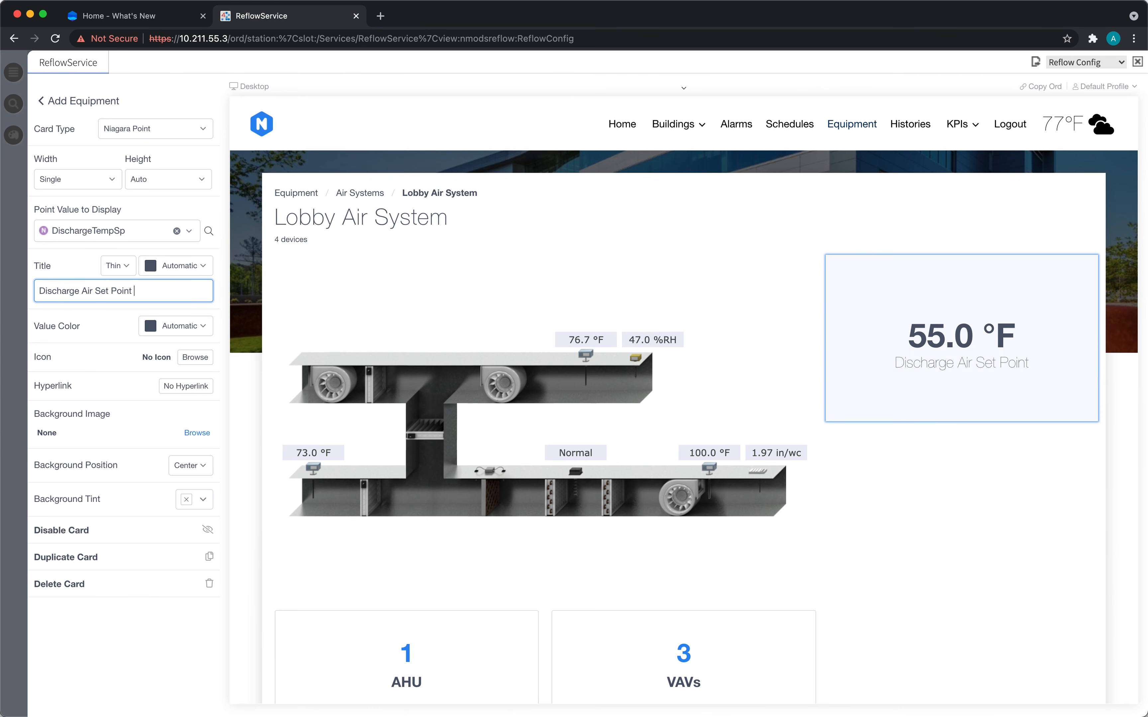
{"action": "type", "text": " - AHU 01"}
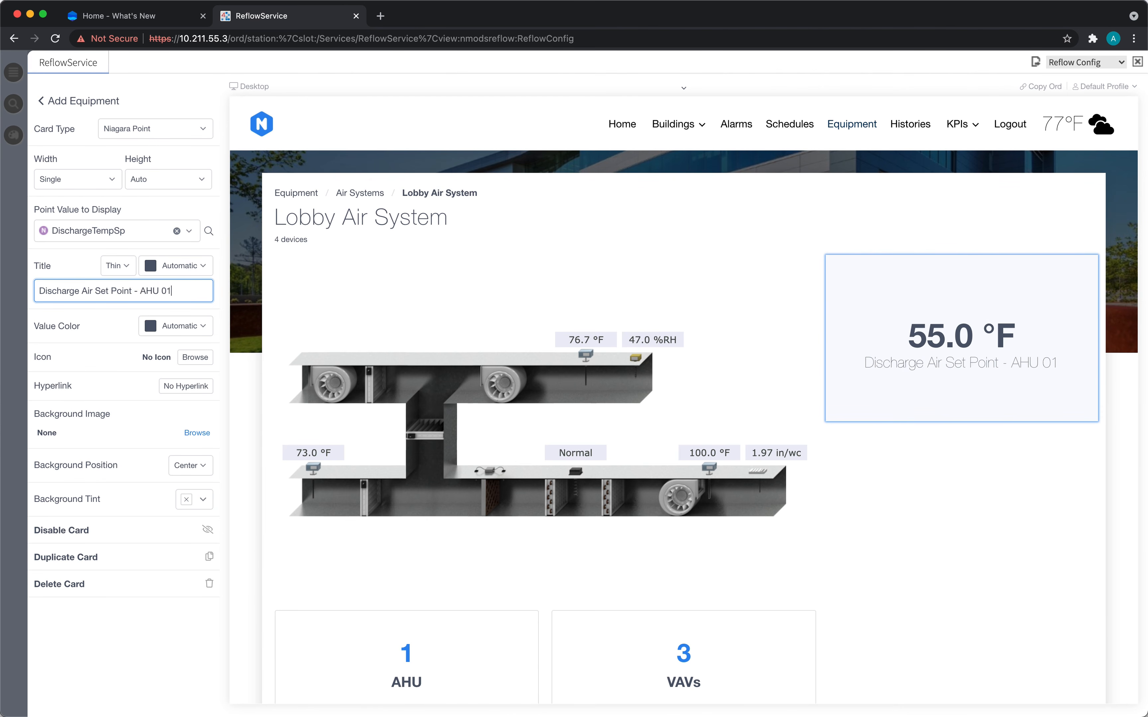
- Give the Discharge Air Set Point card the regular-style wind icon
{"action": "left_click", "coordinate": [195, 358]}
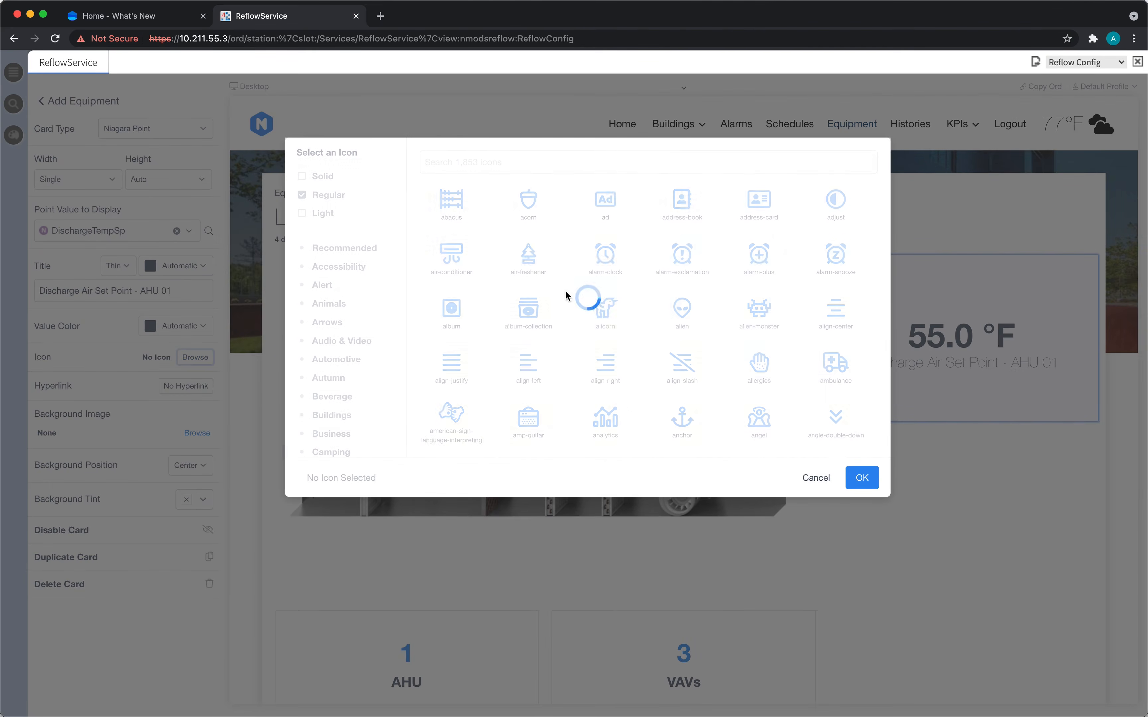
{"action": "left_click", "coordinate": [542, 170]}
{"action": "type", "text": "wind"}
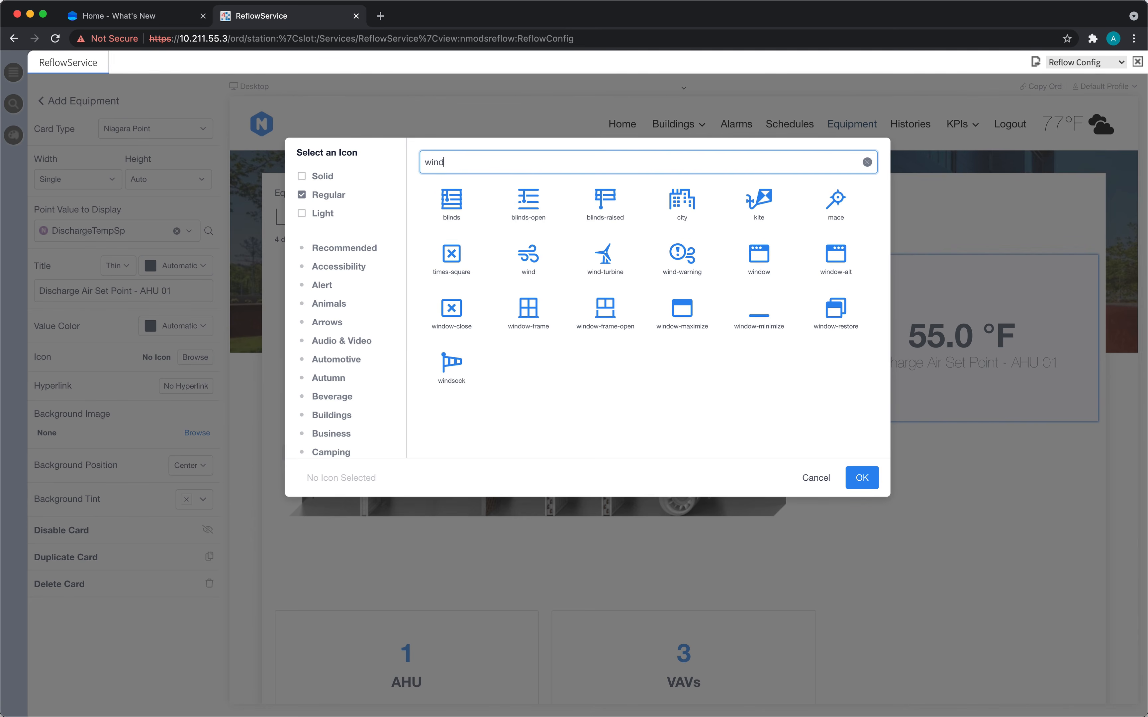
{"action": "left_click", "coordinate": [528, 256]}
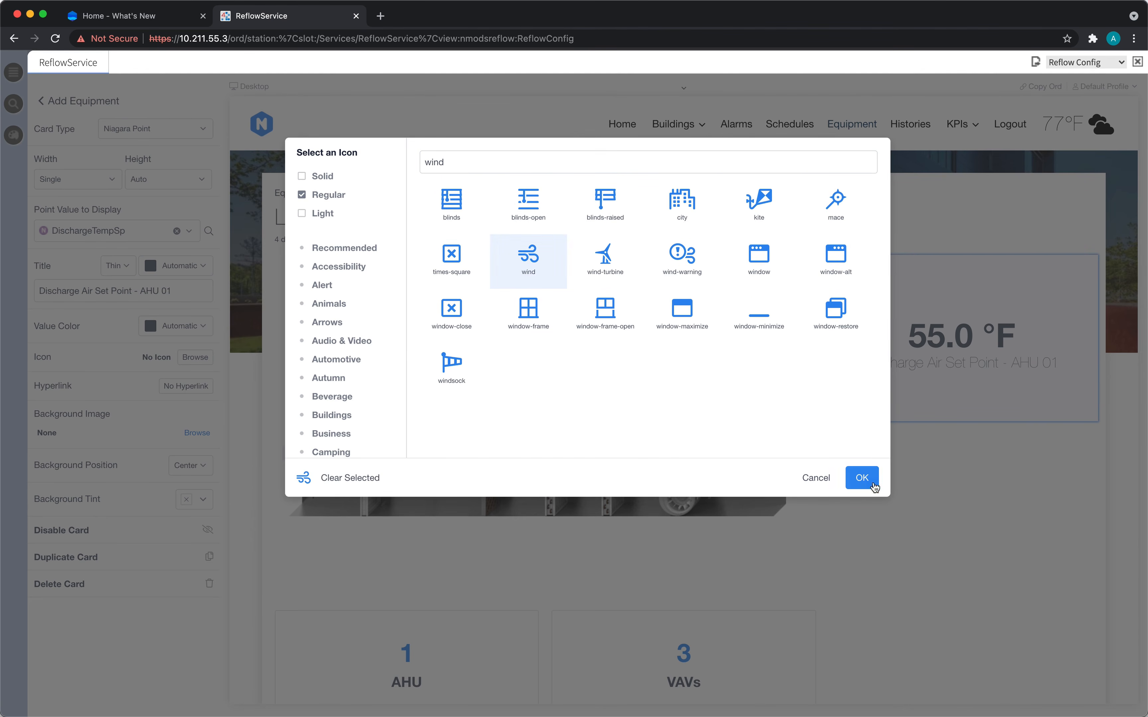
{"action": "left_click", "coordinate": [862, 478]}
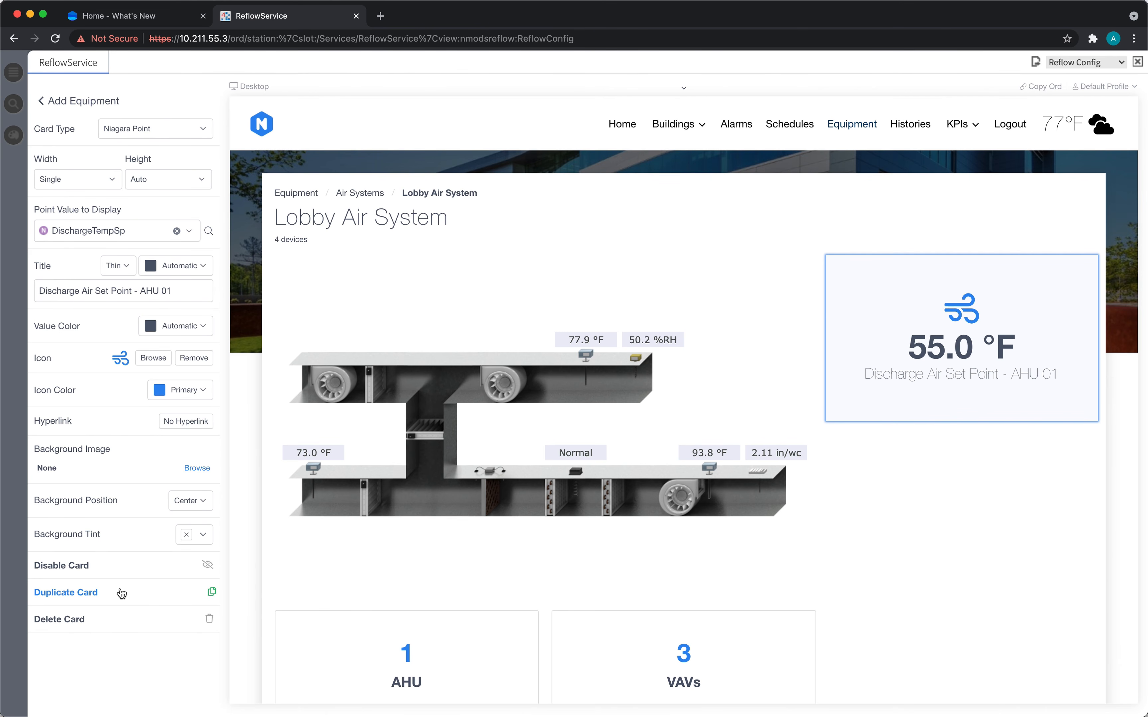
- Duplicate the Discharge Air Set Point card and title the copy "Space Temp - VAV 01"
{"action": "left_click", "coordinate": [126, 600]}
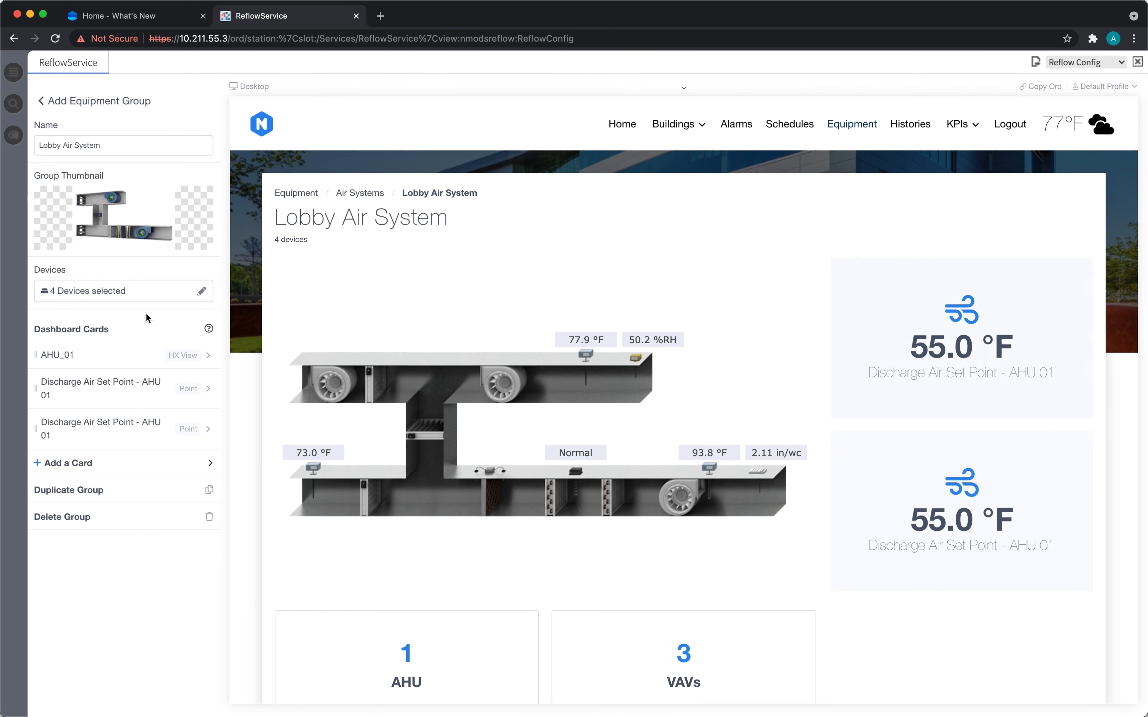
{"action": "left_click", "coordinate": [119, 437]}
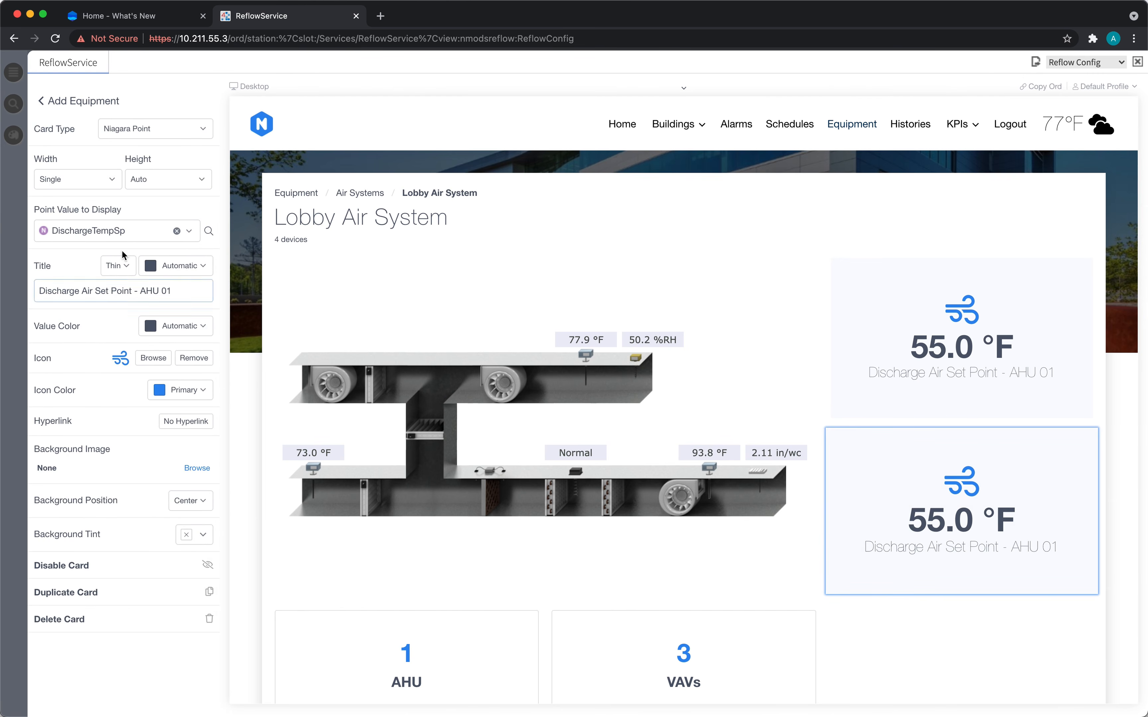
{"action": "left_click", "coordinate": [134, 295]}
{"action": "triple_click", "coordinate": [135, 294]}
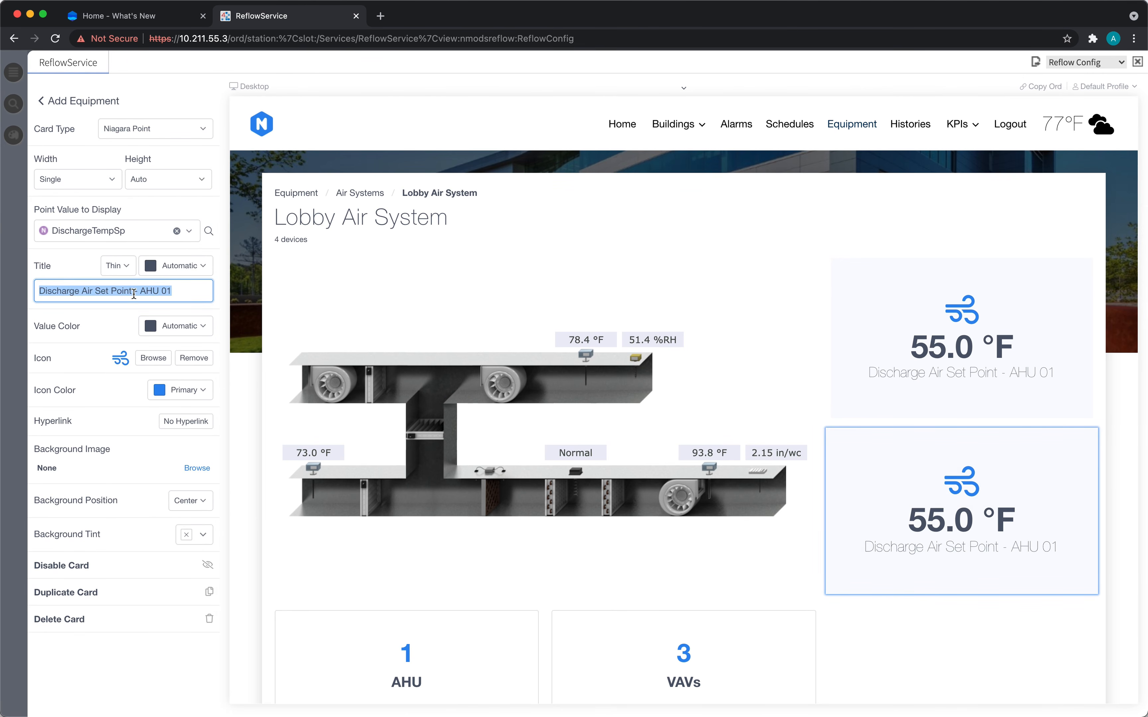
{"action": "type", "text": "Space Temp - VAV 01"}
- Change the Space Temp card's icon to thermometer-half, searching the icons for "therm"
{"action": "left_click", "coordinate": [153, 358]}
{"action": "left_click", "coordinate": [495, 161]}
{"action": "type", "text": "teh"}
{"action": "key", "text": "BackSpace"}
{"action": "key", "text": "BackSpace"}
{"action": "type", "text": "herm"}
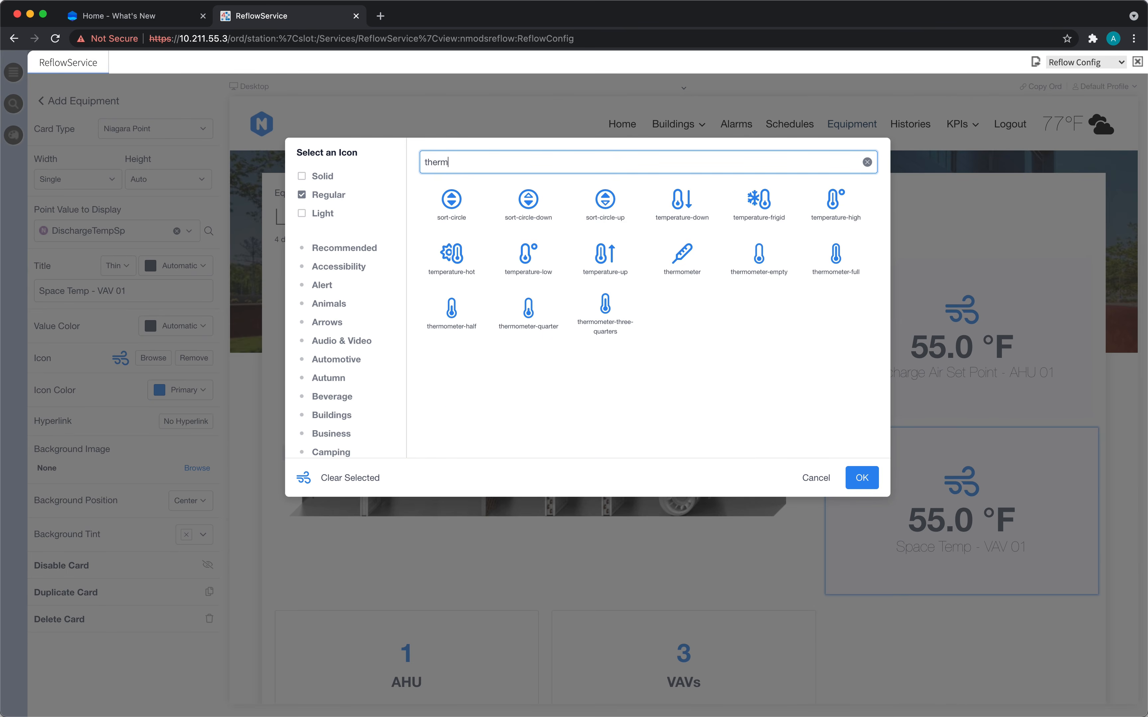
{"action": "left_click", "coordinate": [469, 306]}
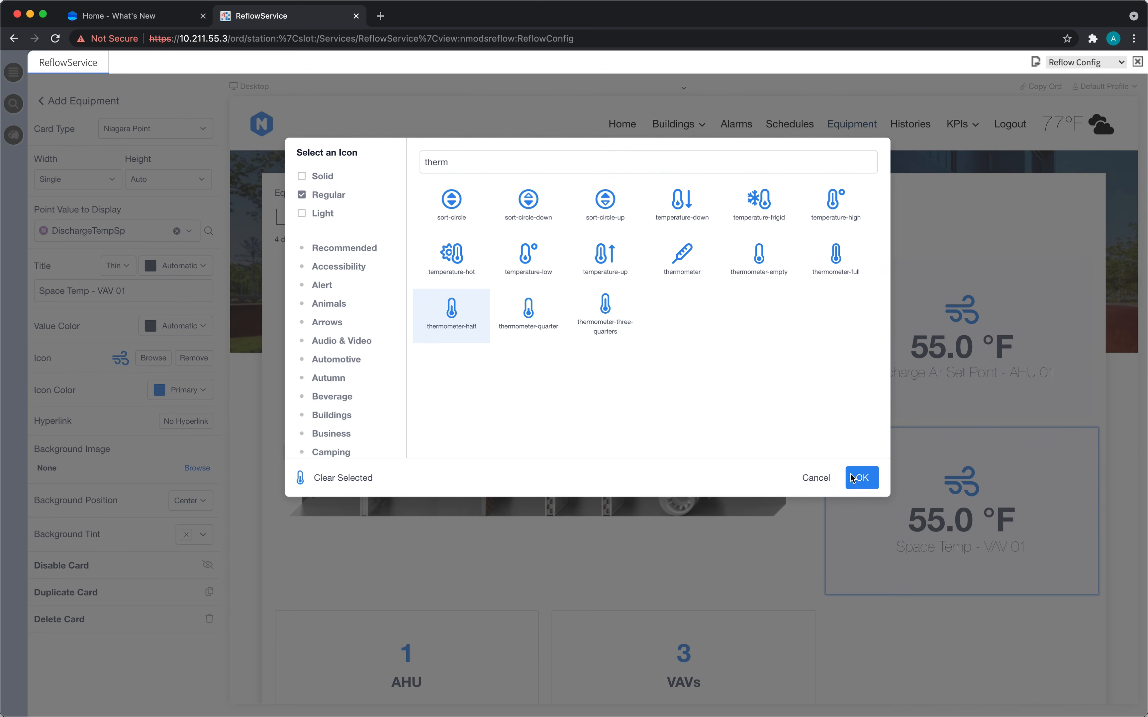
{"action": "left_click", "coordinate": [861, 477]}
- Set the Space Temp card's displayed value to the SpaceTemp point of VAV_1_01, under BldgB Equipment VAVs
{"action": "left_click", "coordinate": [208, 231]}
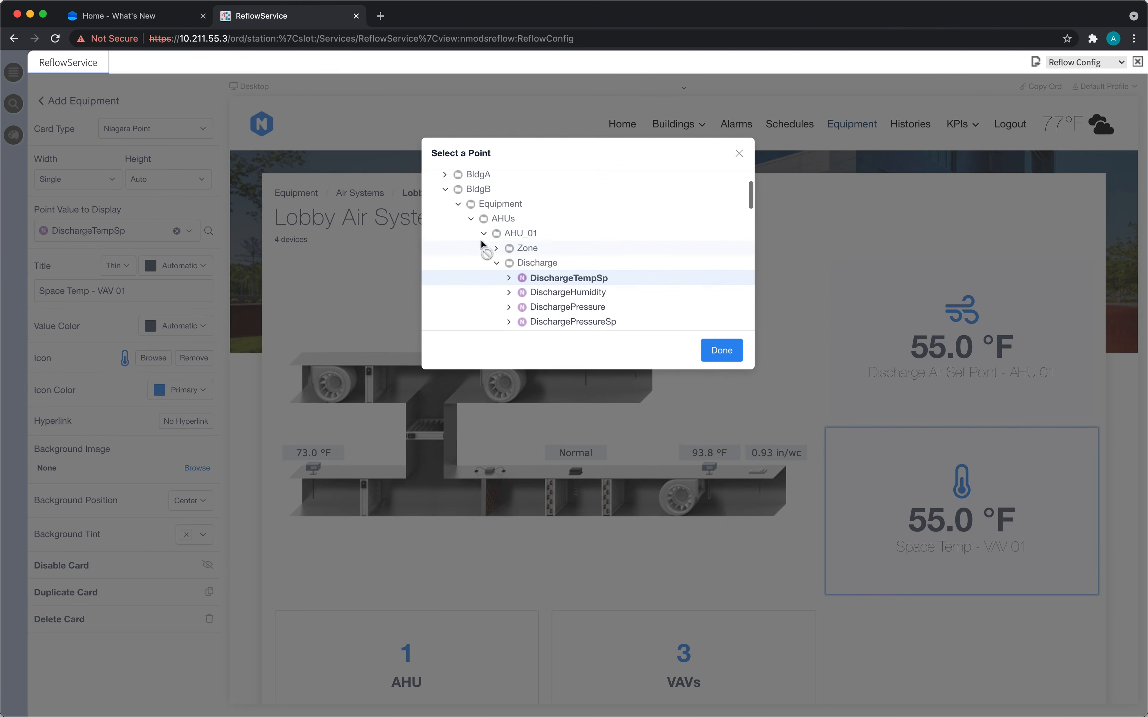
{"action": "left_click", "coordinate": [471, 218]}
{"action": "left_click", "coordinate": [471, 239]}
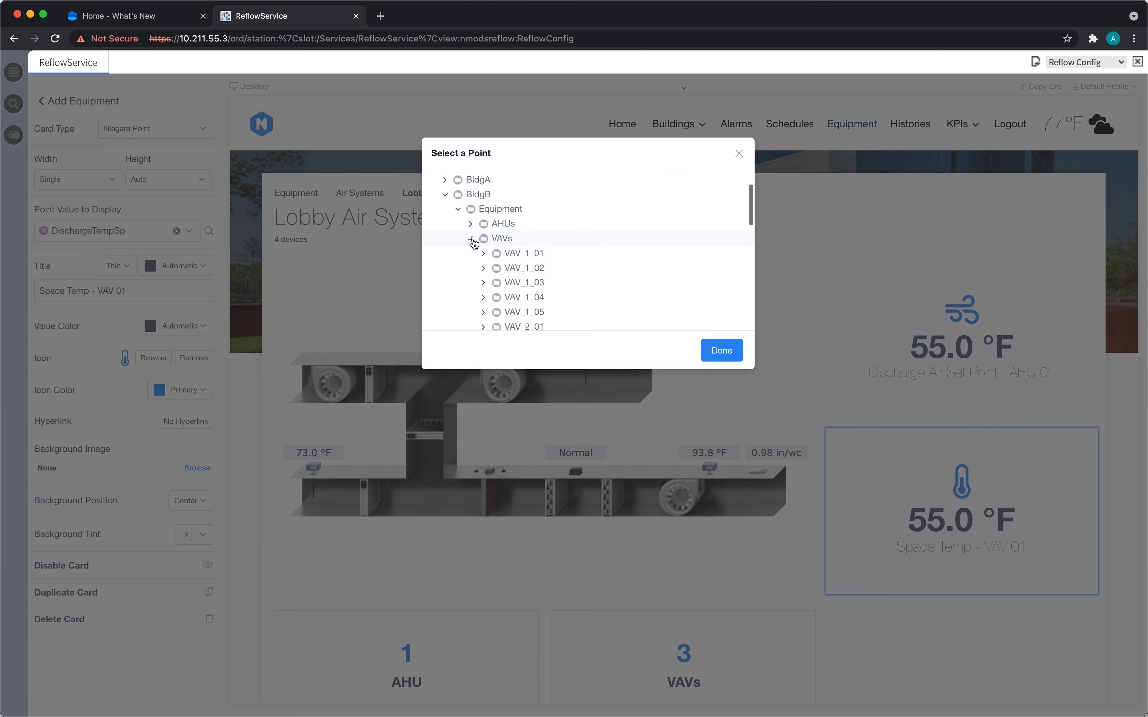
{"action": "left_click", "coordinate": [486, 254]}
{"action": "left_click", "coordinate": [524, 267]}
{"action": "left_click", "coordinate": [550, 281]}
{"action": "left_click", "coordinate": [707, 345]}
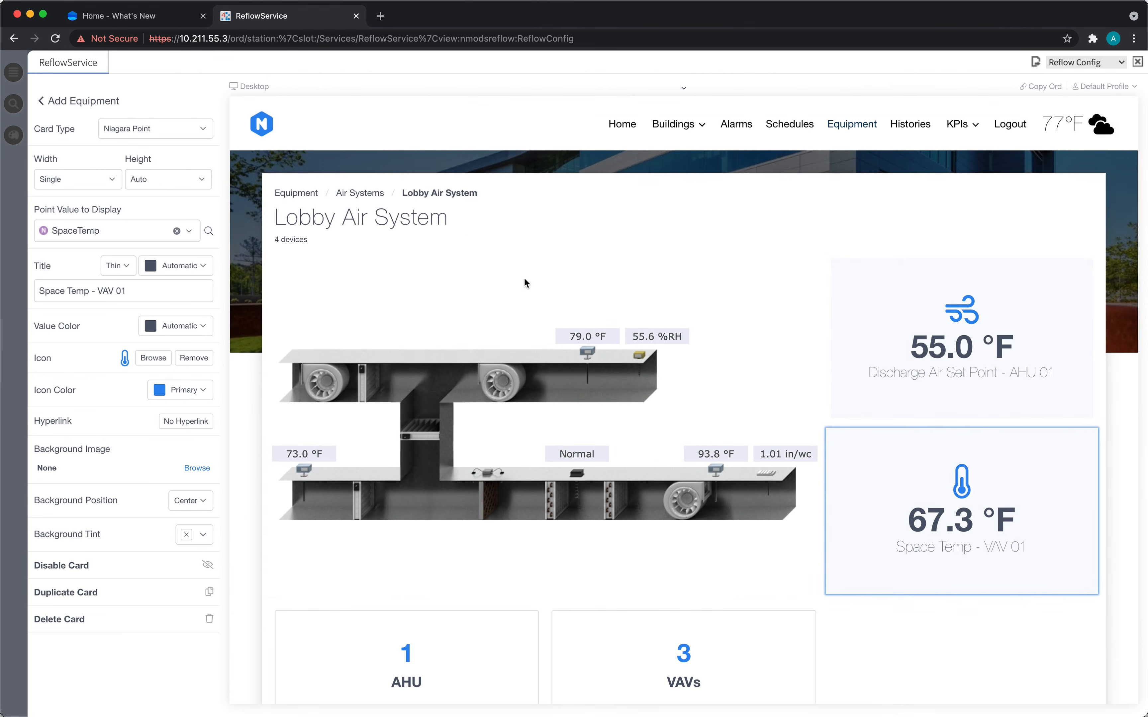
- Return to the main Equipment page settings and move Air Systems to the top of the equipment list, above AHUs
{"action": "scroll", "coordinate": [865, 400], "scroll_direction": "down", "scroll_amount": 3}
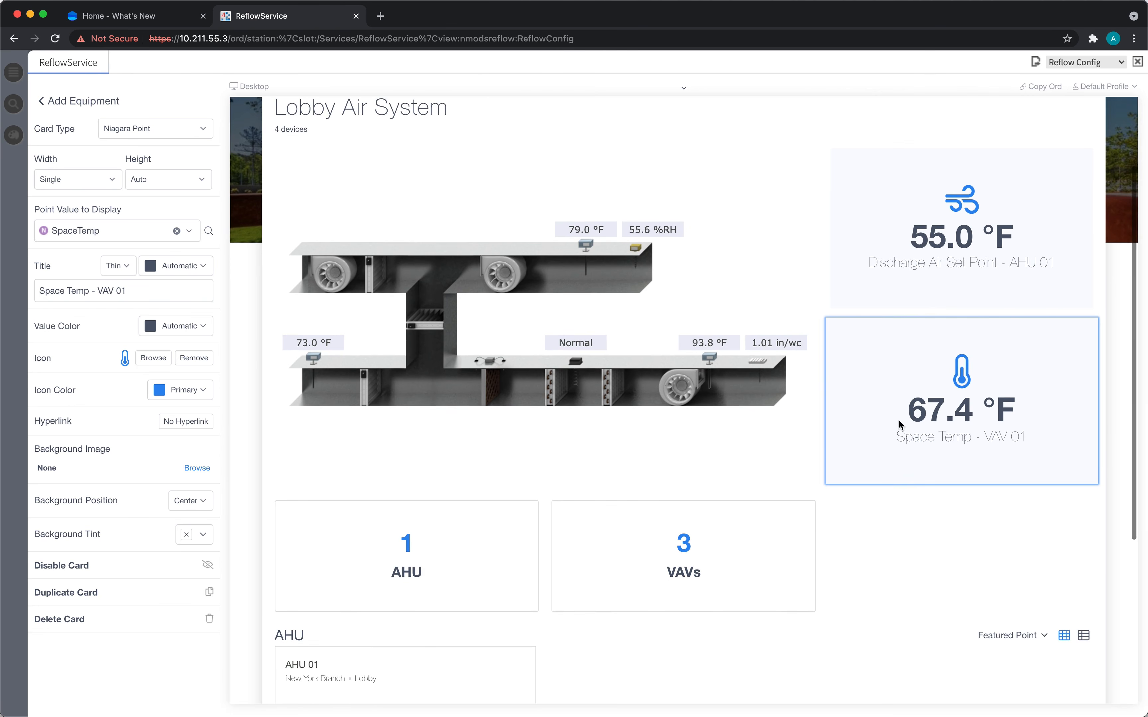
{"action": "scroll", "coordinate": [853, 360], "scroll_direction": "up", "scroll_amount": 2}
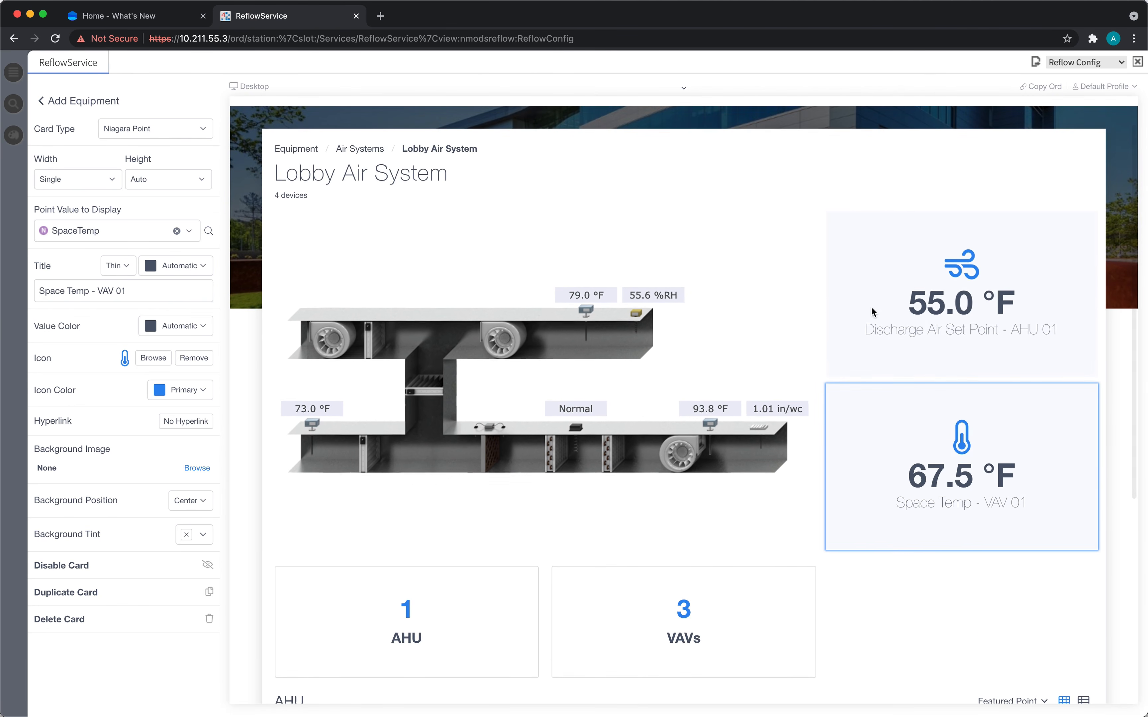
{"action": "scroll", "coordinate": [892, 463], "scroll_direction": "down", "scroll_amount": 6}
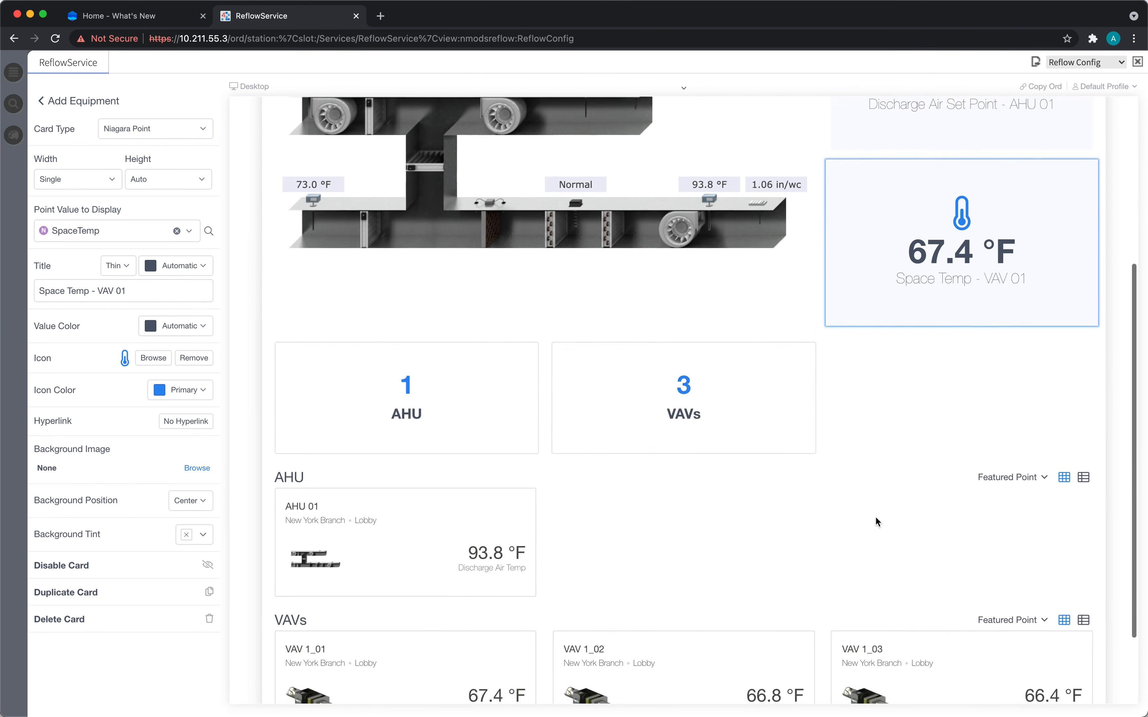
{"action": "scroll", "coordinate": [872, 512], "scroll_direction": "down", "scroll_amount": 3}
{"action": "scroll", "coordinate": [814, 477], "scroll_direction": "up", "scroll_amount": 10}
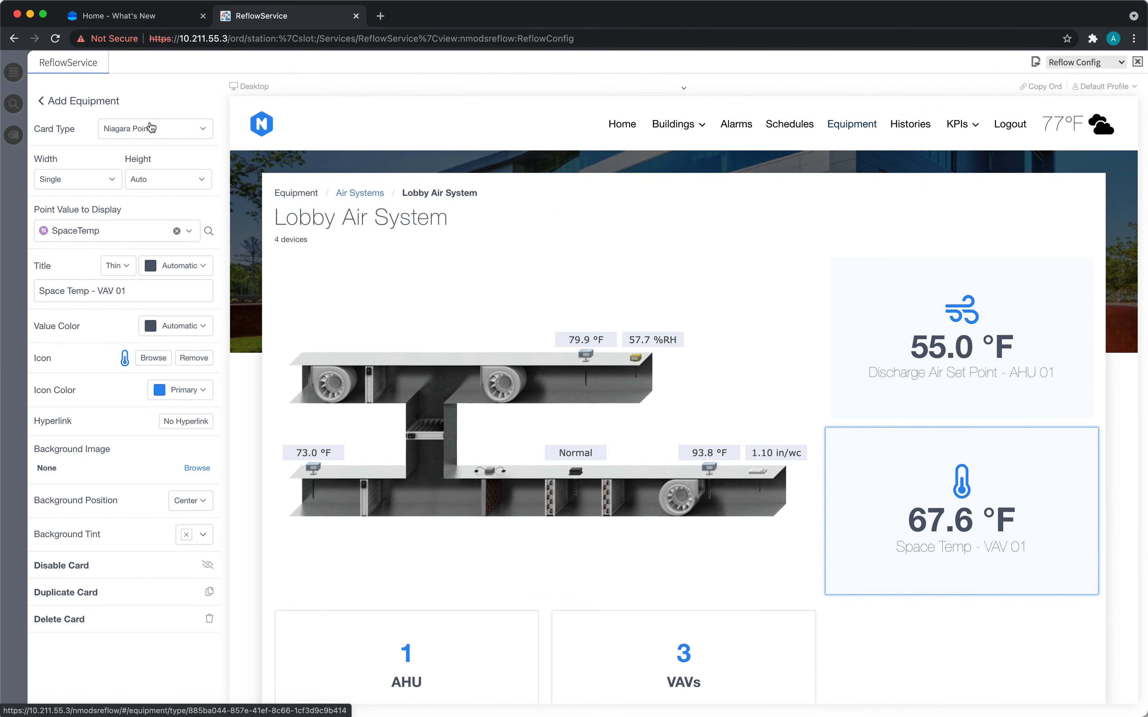
{"action": "left_click", "coordinate": [97, 105]}
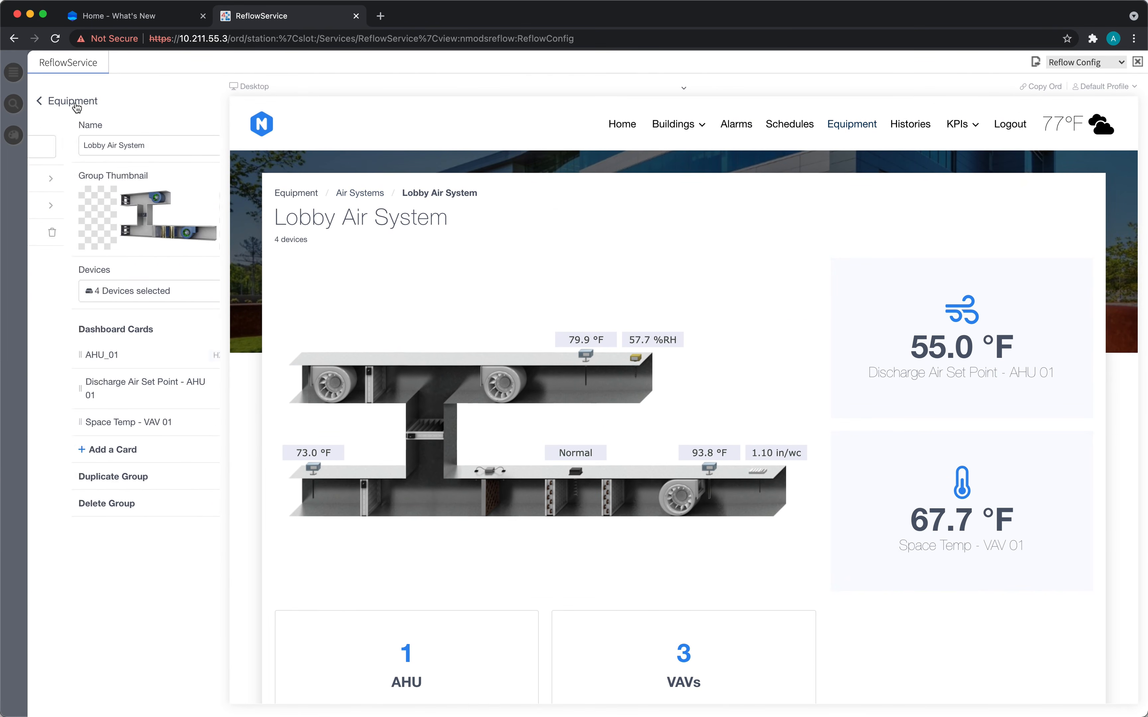
{"action": "left_click", "coordinate": [76, 102]}
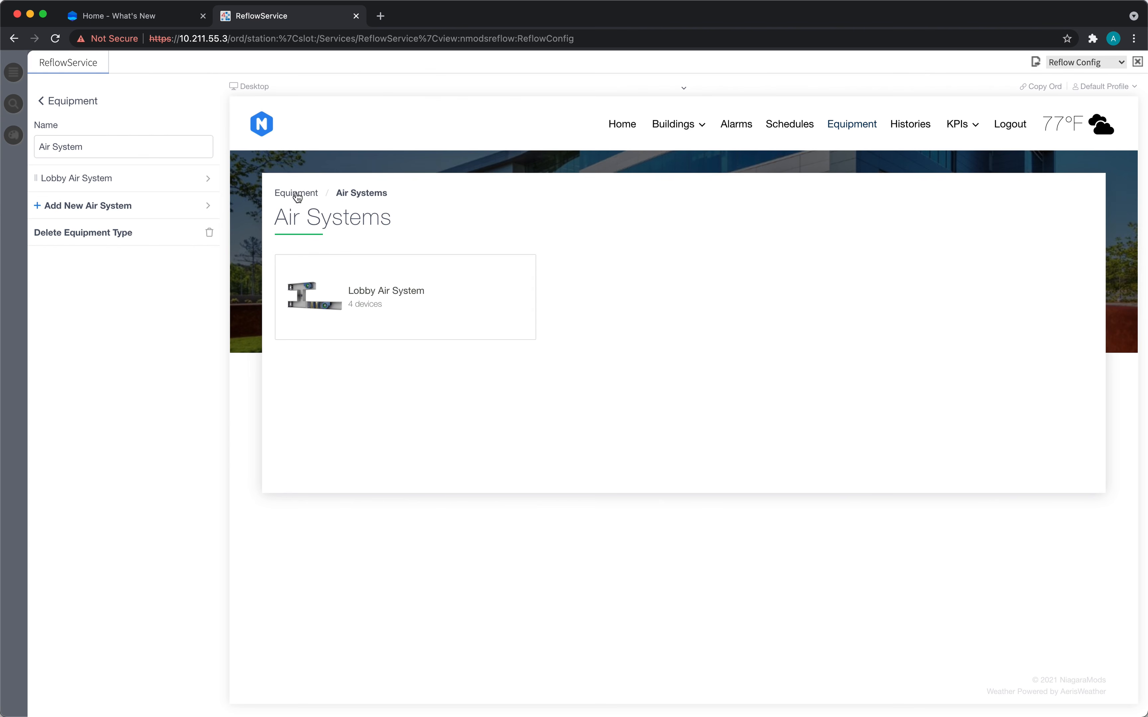
{"action": "left_click", "coordinate": [90, 107]}
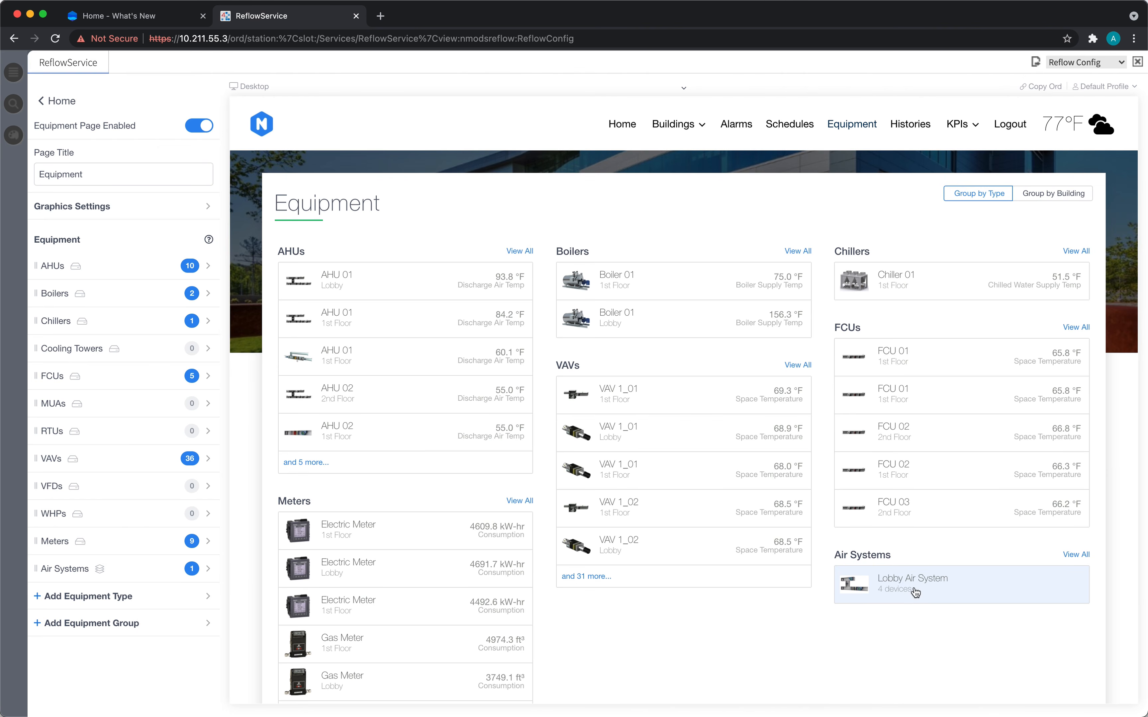
{"action": "left_click_drag", "start_coordinate": [120, 571], "coordinate": [118, 263]}
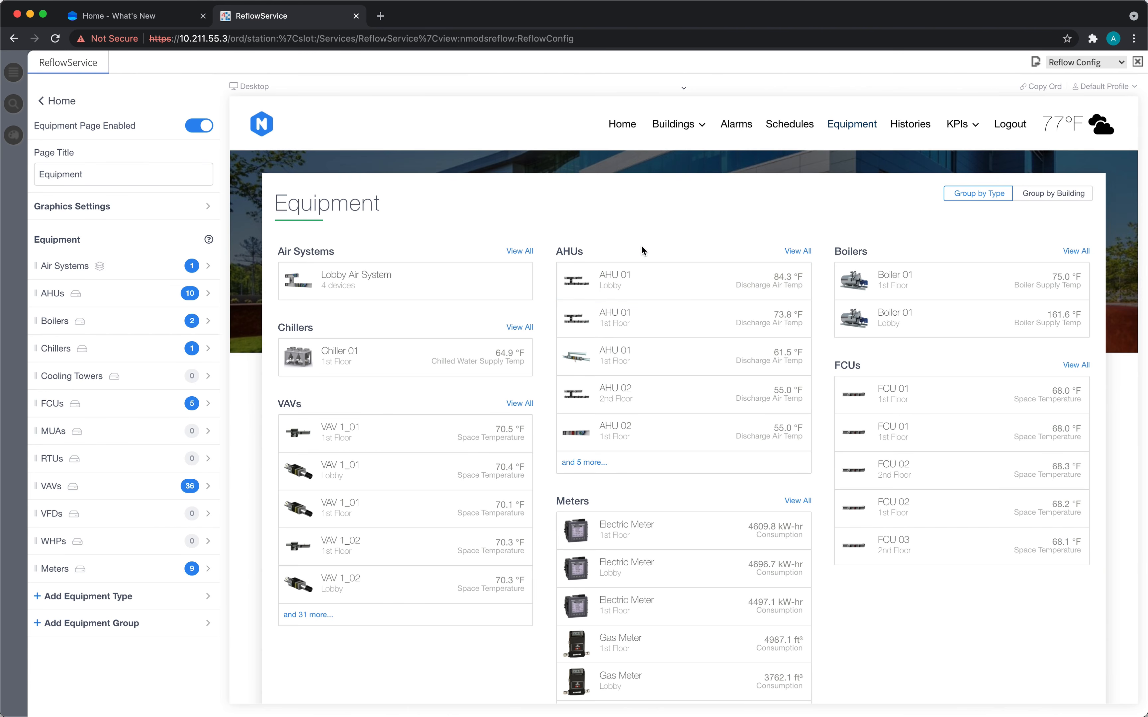
- Open the settings of the New York Branch's AHU 01 under AHUs and check its device source list
{"action": "left_click", "coordinate": [115, 293]}
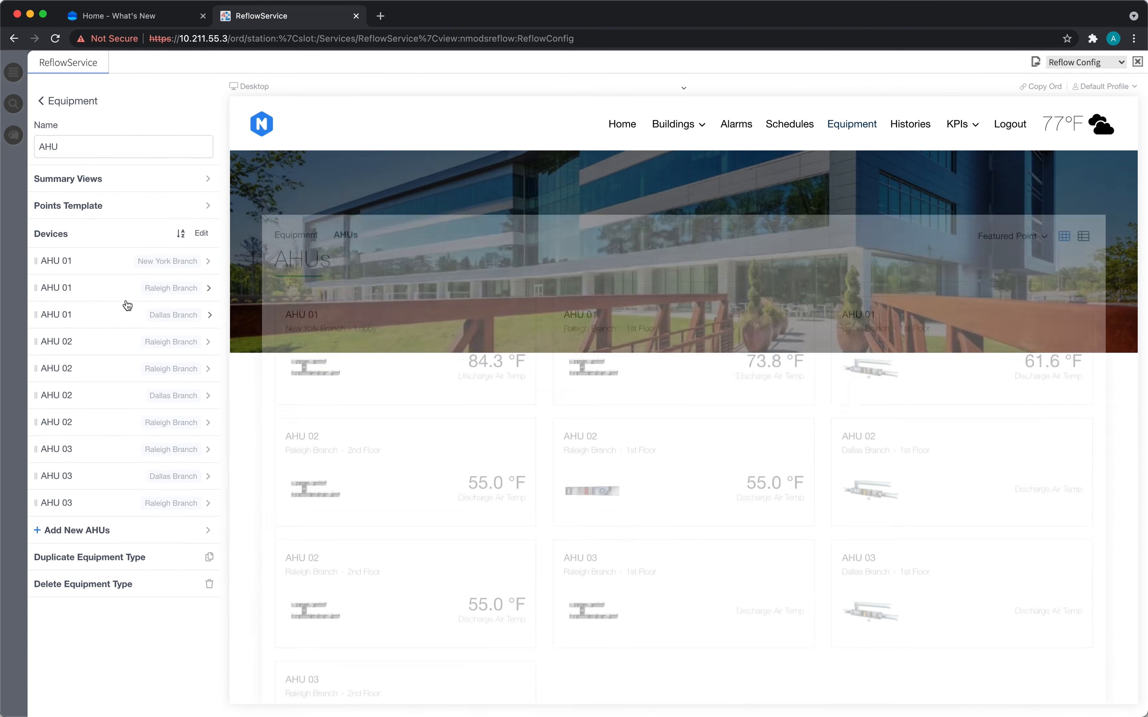
{"action": "left_click", "coordinate": [95, 263]}
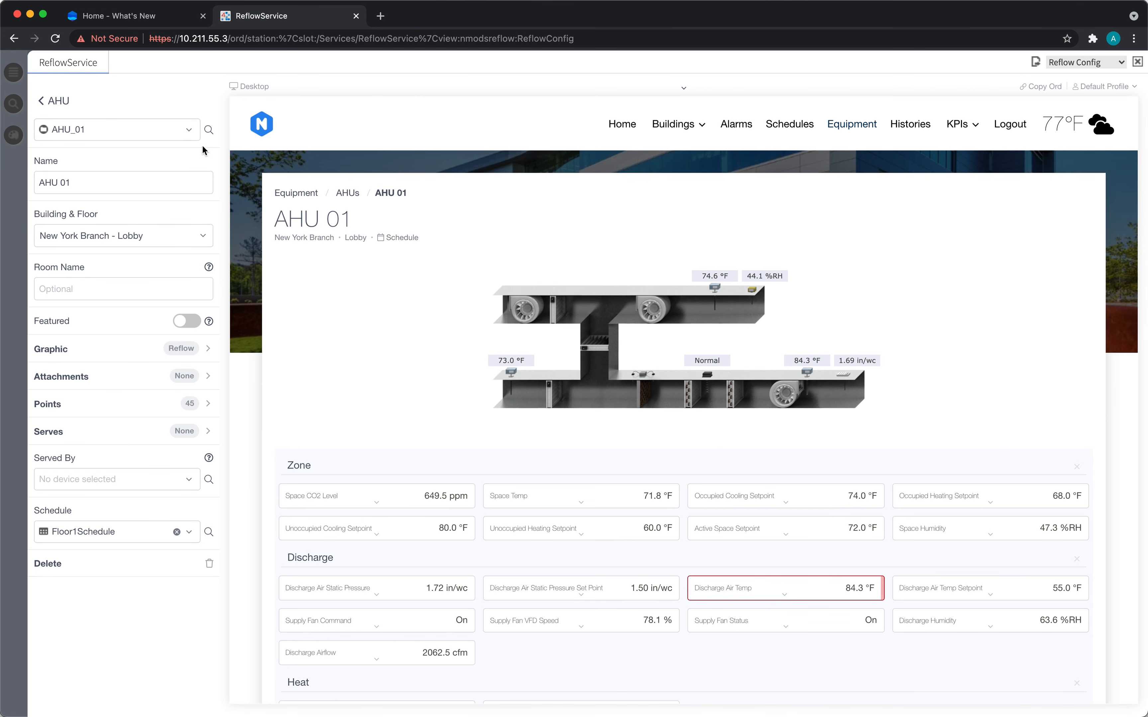
{"action": "left_click", "coordinate": [148, 129]}
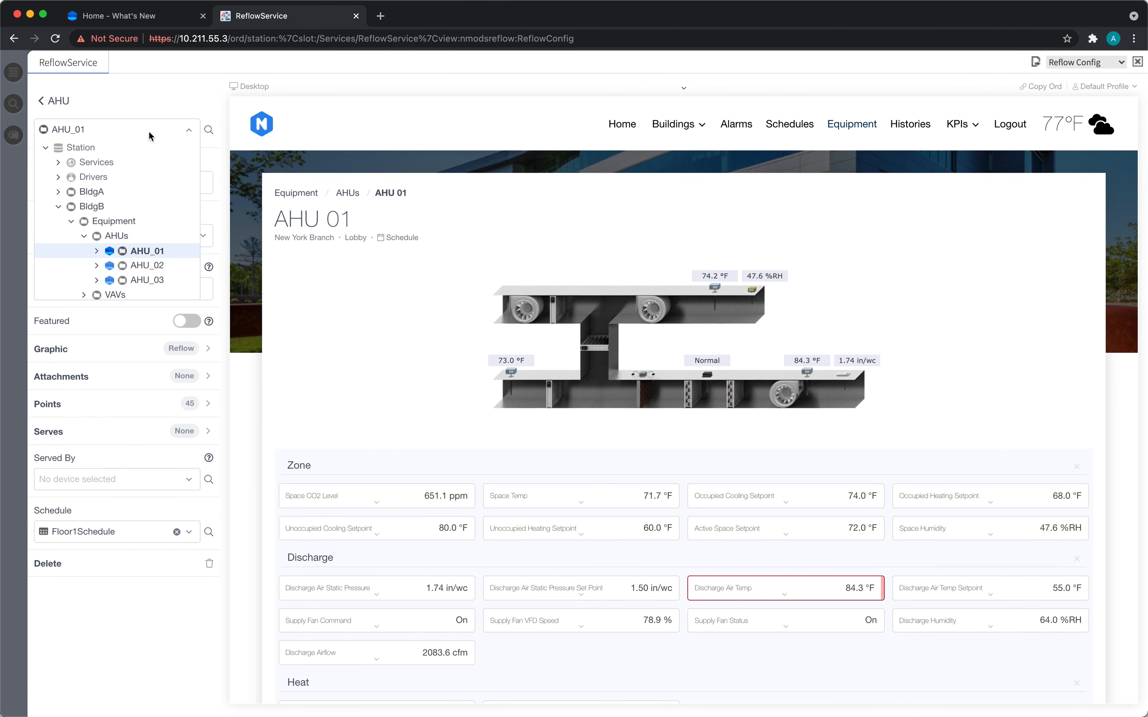
{"action": "scroll", "coordinate": [142, 237], "scroll_direction": "down", "scroll_amount": 1}
{"action": "left_click", "coordinate": [152, 128]}
- Browse the station and choose AHU_02, under BldgB Equipment AHUs, as AHU 01's device source
{"action": "left_click", "coordinate": [209, 129]}
{"action": "scroll", "coordinate": [514, 241], "scroll_direction": "down", "scroll_amount": 2}
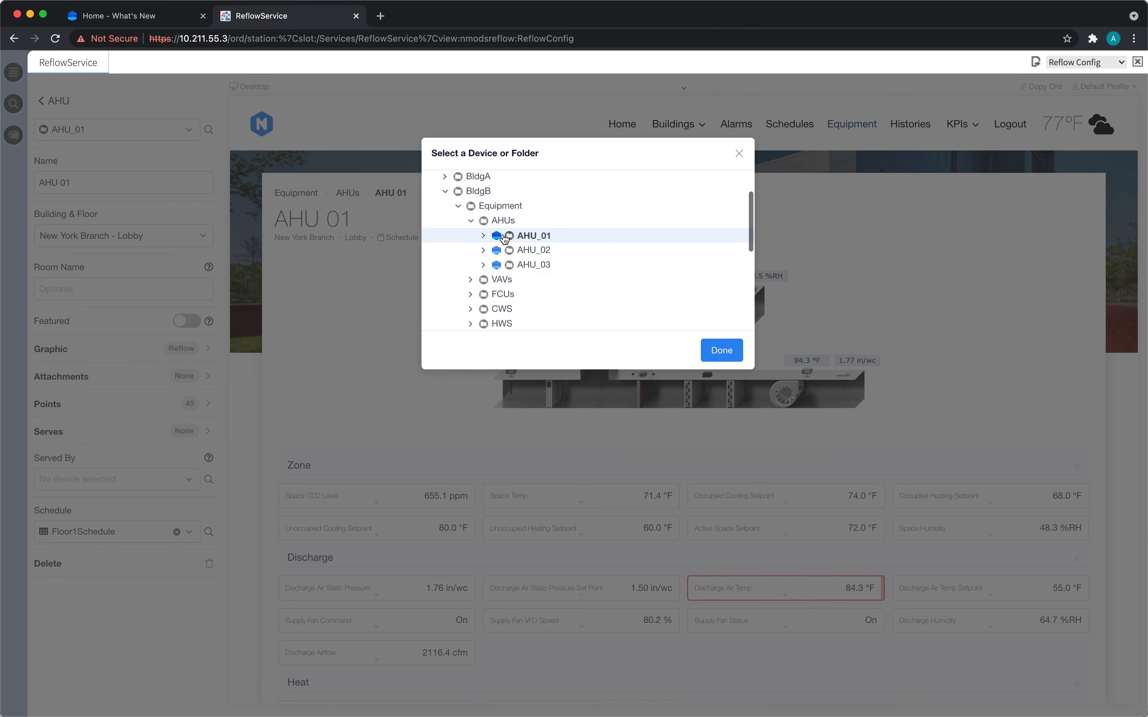
{"action": "left_click", "coordinate": [527, 254]}
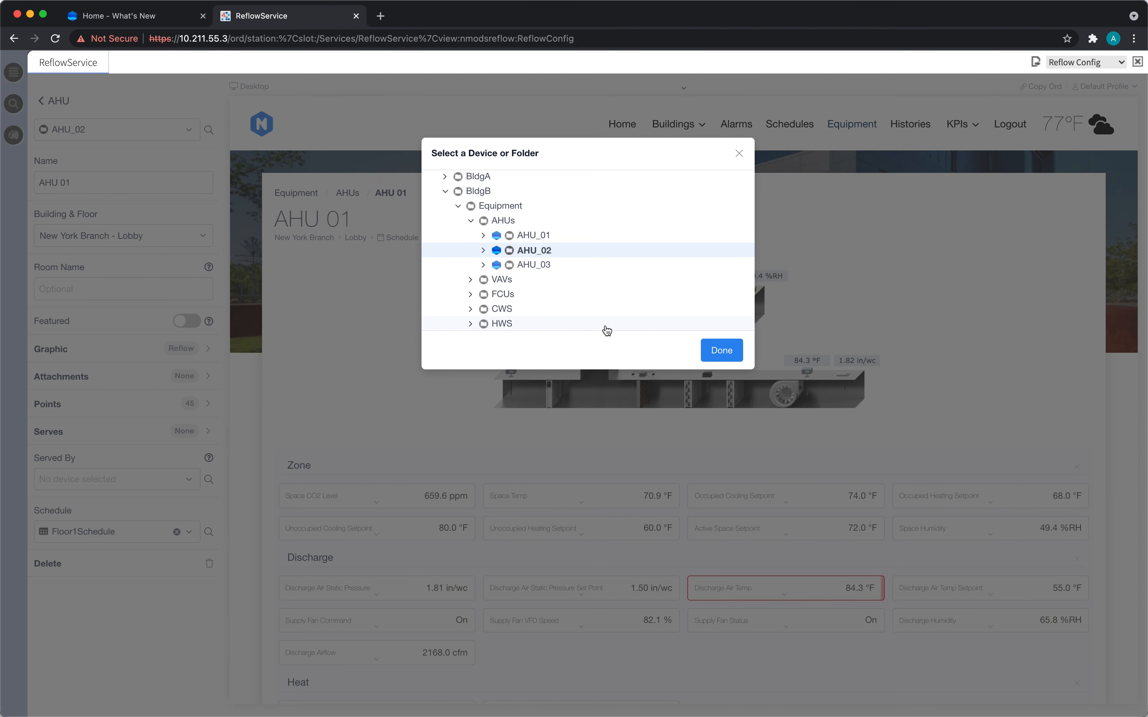
{"action": "scroll", "coordinate": [534, 258], "scroll_direction": "down", "scroll_amount": 1}
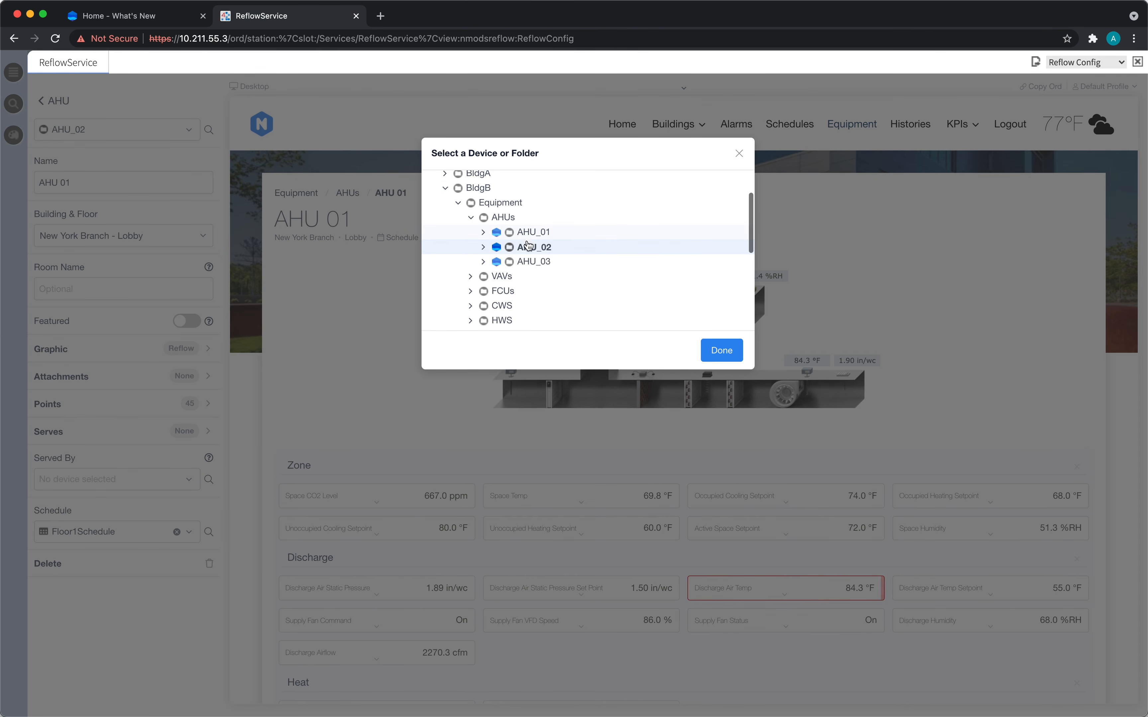
{"action": "scroll", "coordinate": [532, 241], "scroll_direction": "down", "scroll_amount": 1}
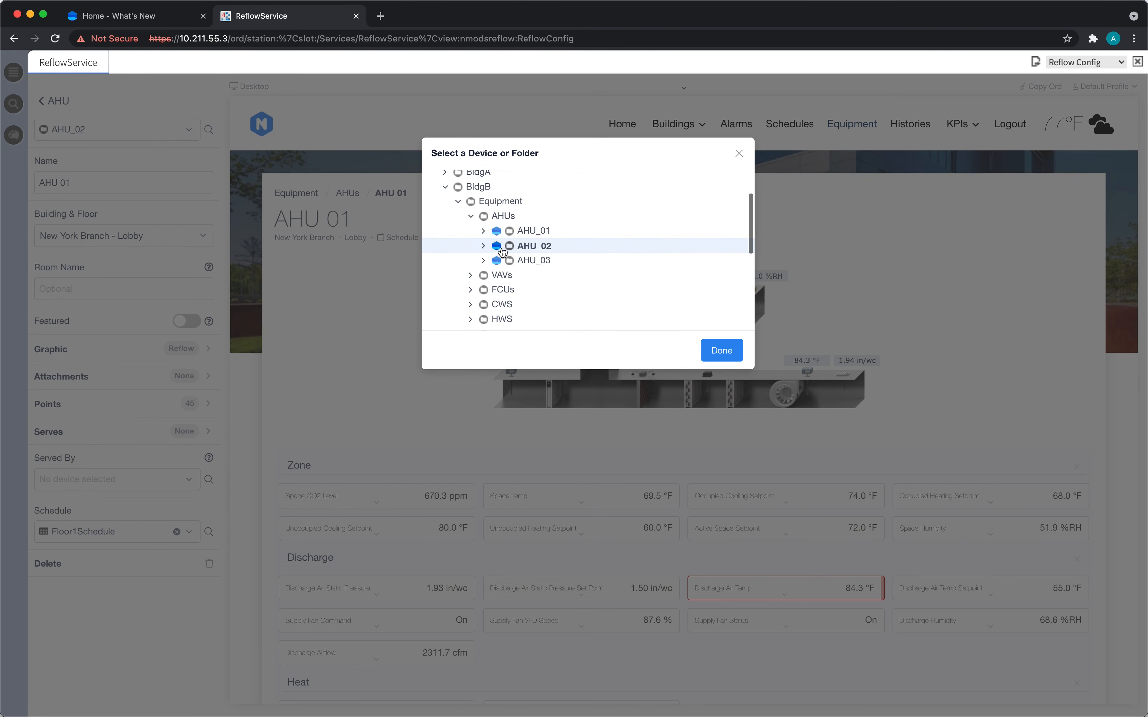
{"action": "scroll", "coordinate": [502, 252], "scroll_direction": "down", "scroll_amount": 1}
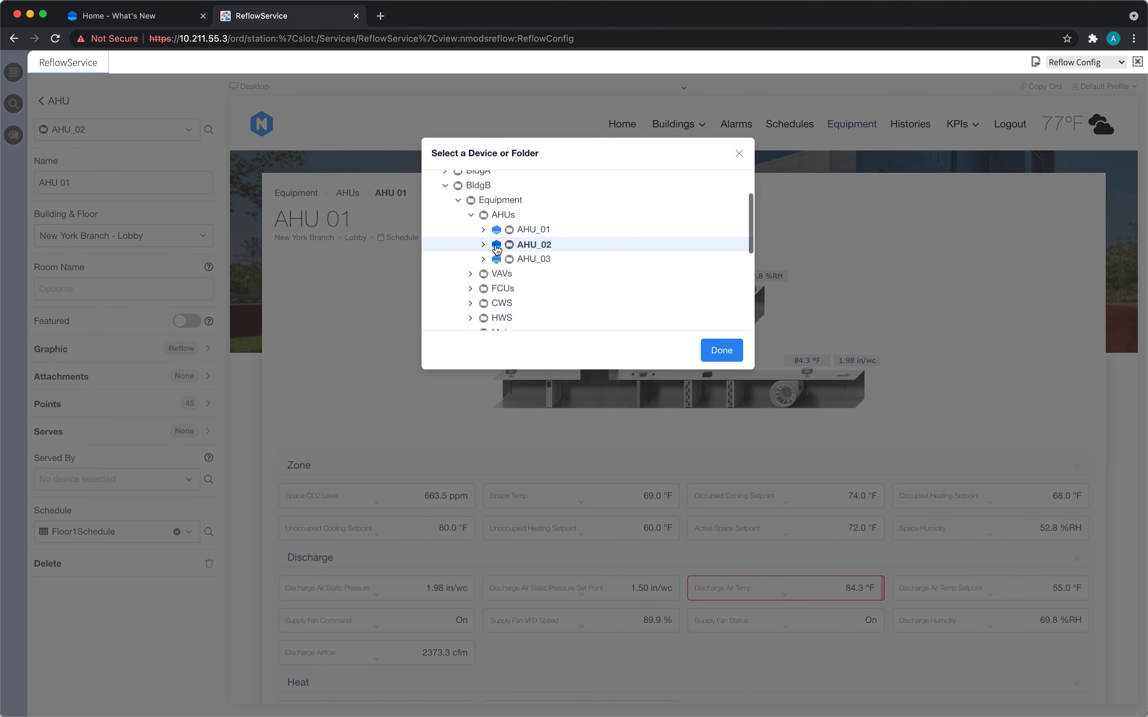
{"action": "scroll", "coordinate": [504, 251], "scroll_direction": "down", "scroll_amount": 1}
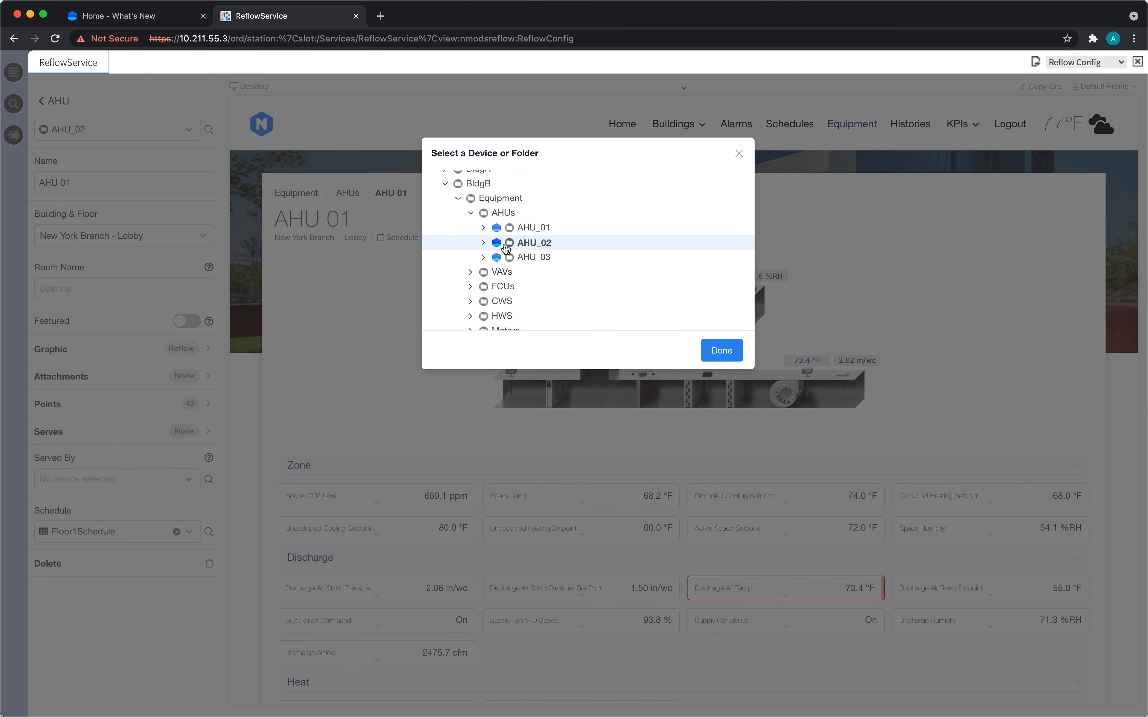
{"action": "left_click", "coordinate": [741, 349]}
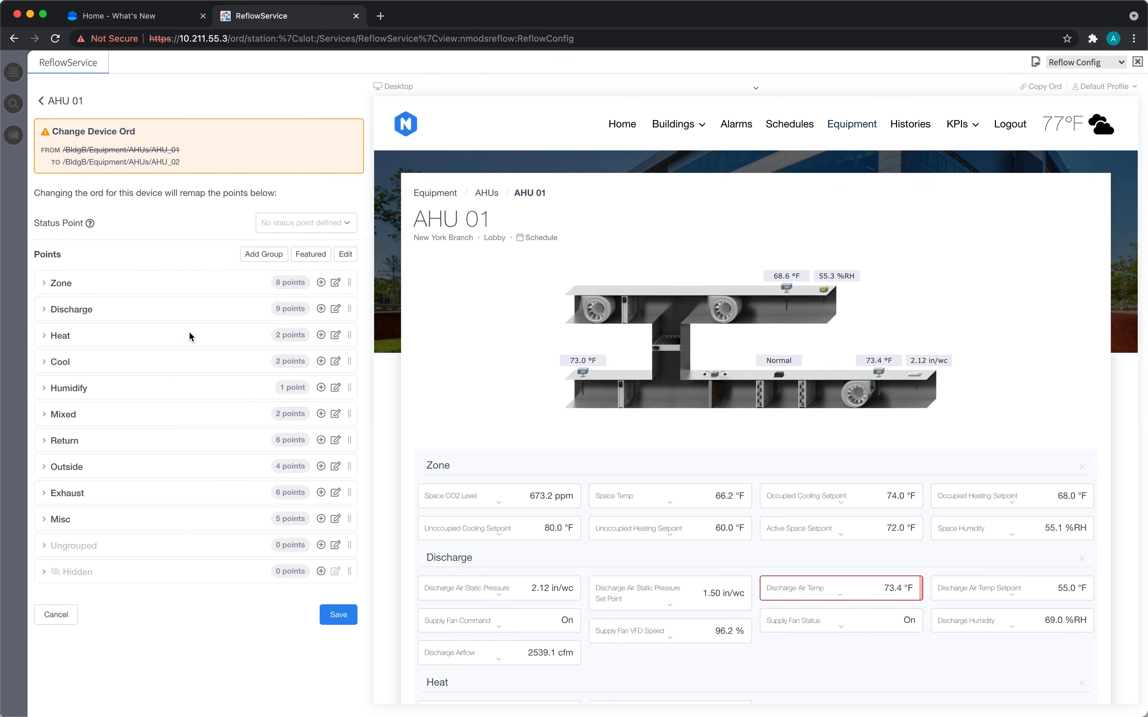
- Review the Zone points in the device ord change to AHU_02 and save the remapping
{"action": "left_click", "coordinate": [179, 284]}
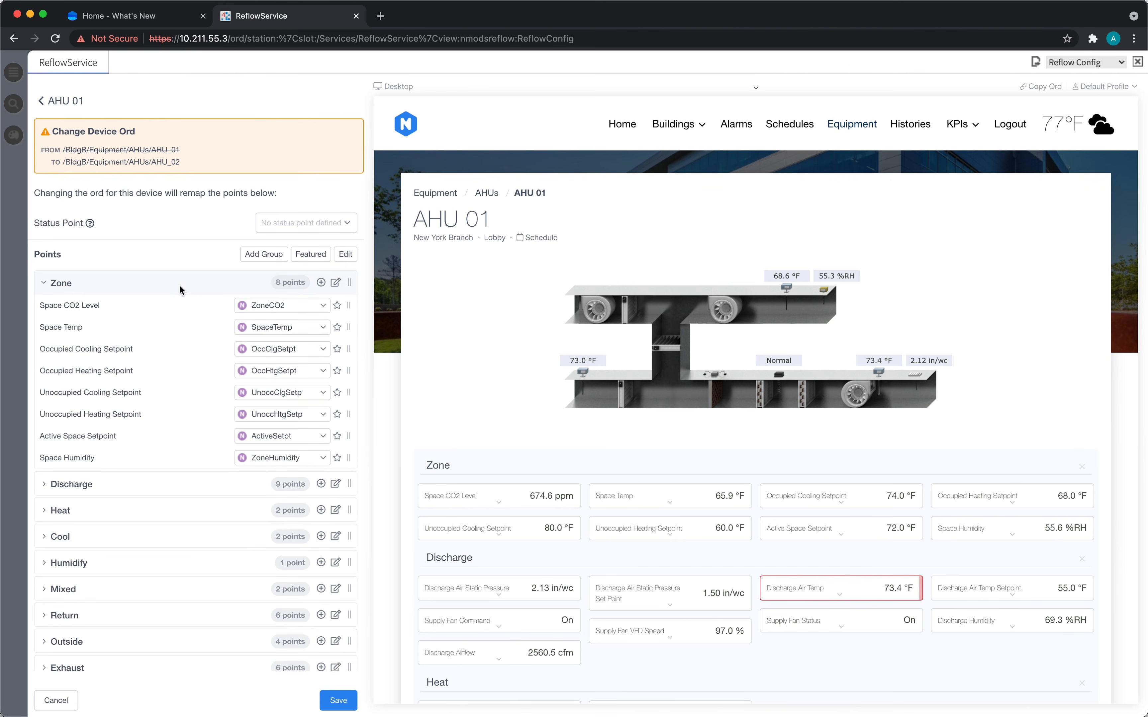
{"action": "left_click", "coordinate": [180, 284]}
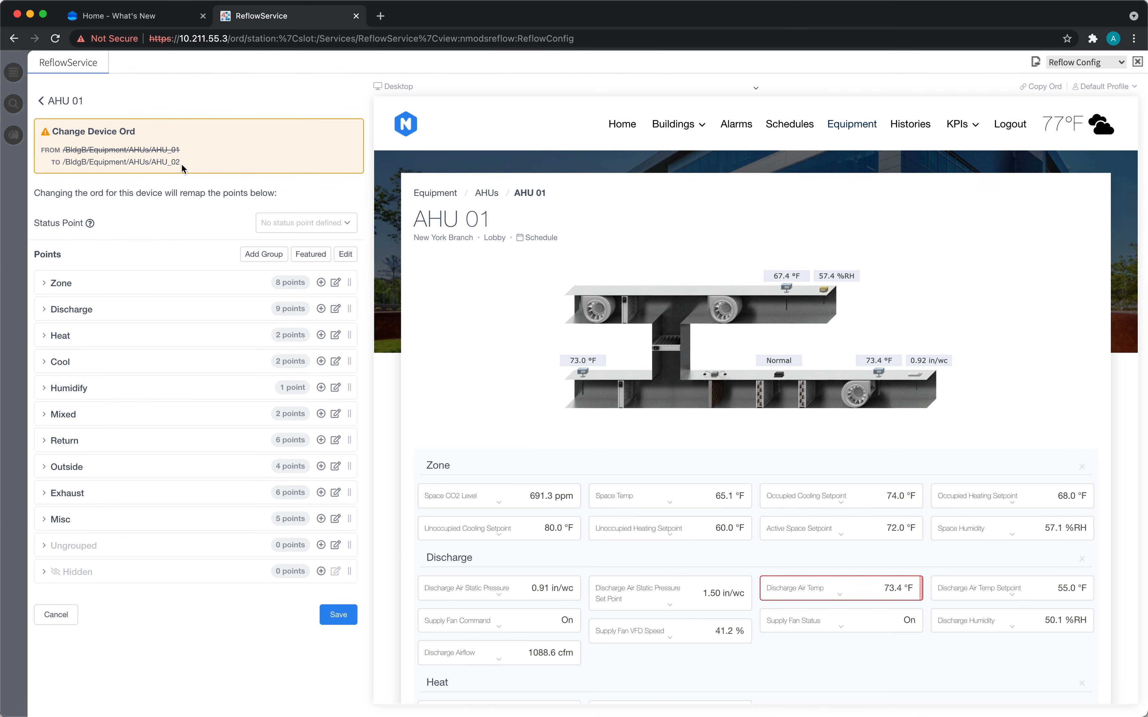
{"action": "left_click", "coordinate": [340, 620]}
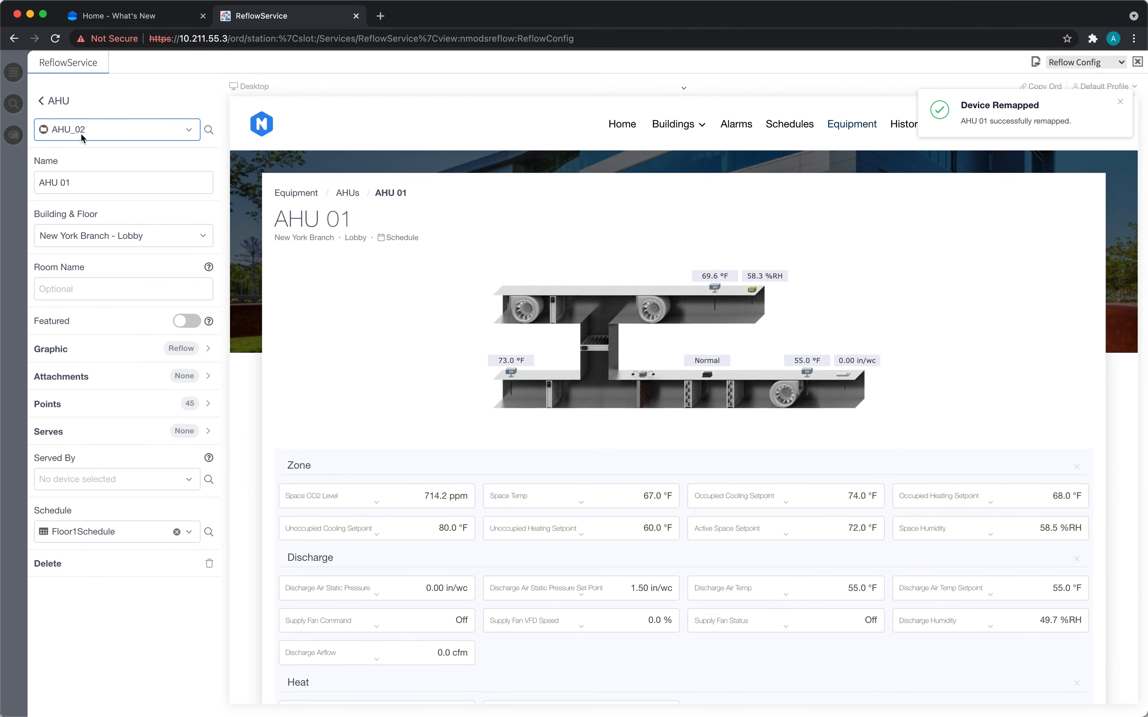
- Remap AHU 01 back to the AHU_01 device under BldgB Equipment AHUs and save the change
{"action": "left_click", "coordinate": [209, 131]}
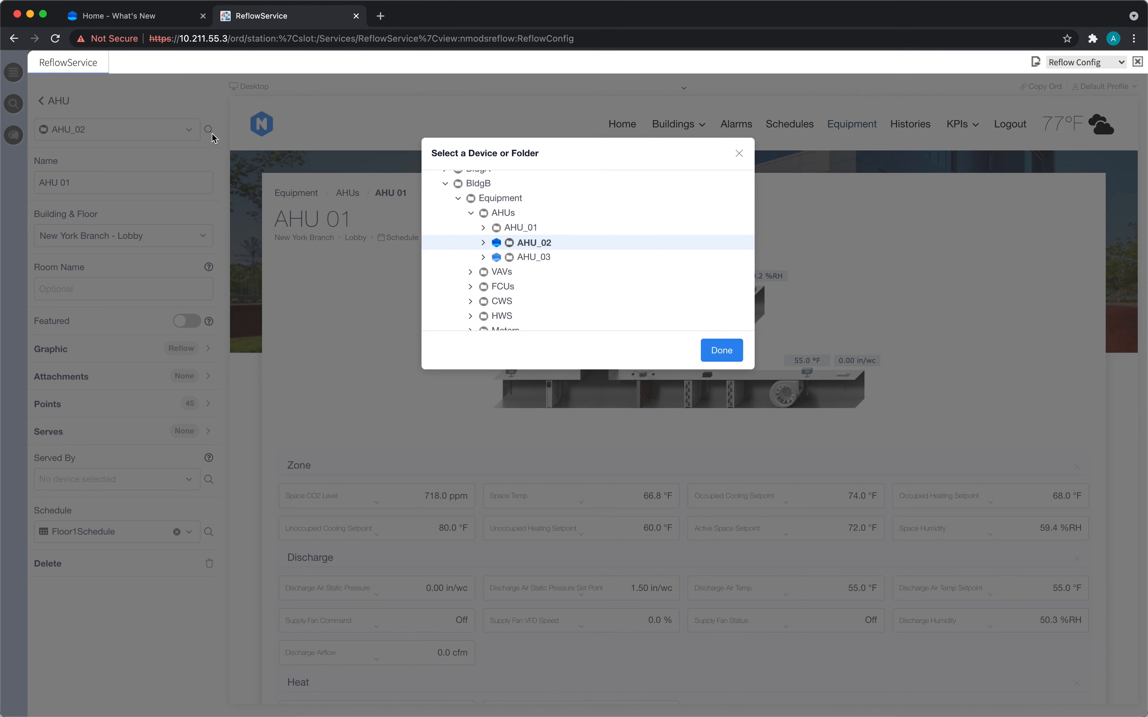
{"action": "left_click", "coordinate": [524, 232]}
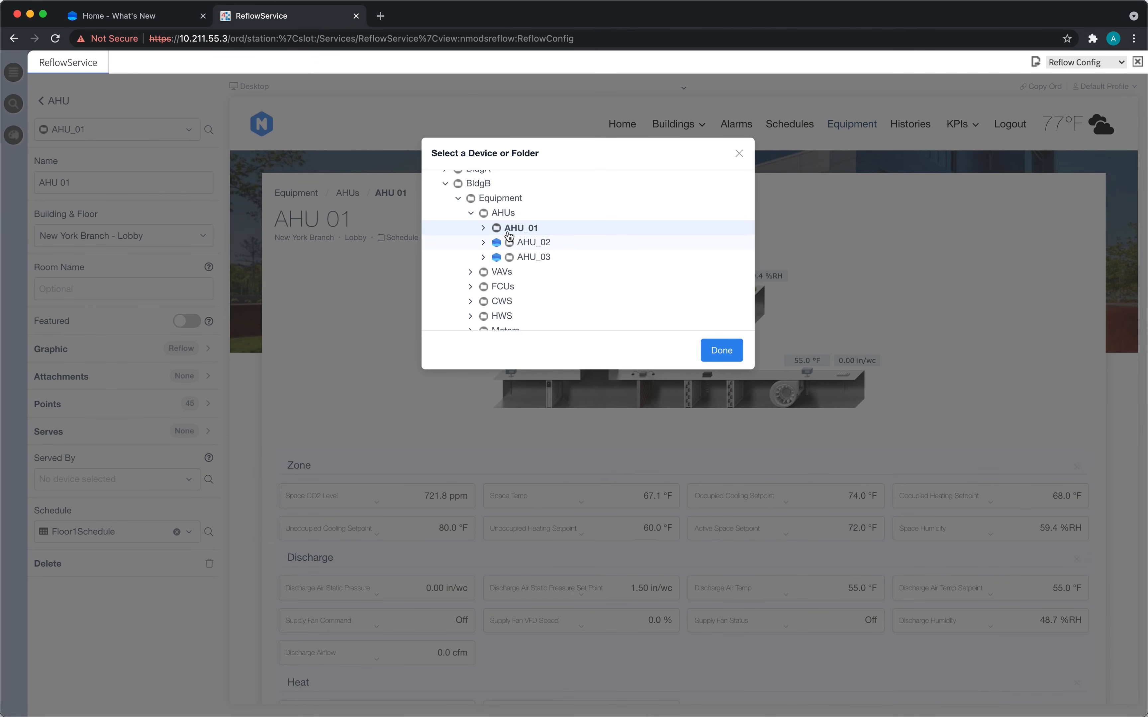
{"action": "left_click", "coordinate": [717, 352]}
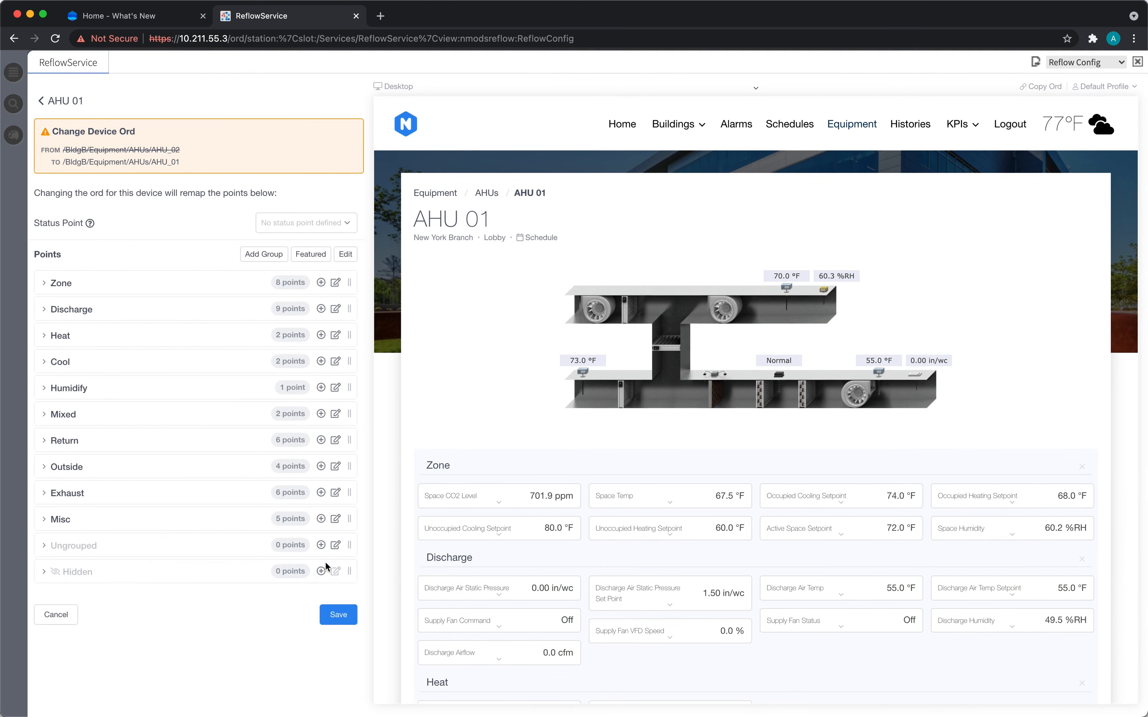
{"action": "left_click", "coordinate": [350, 614]}
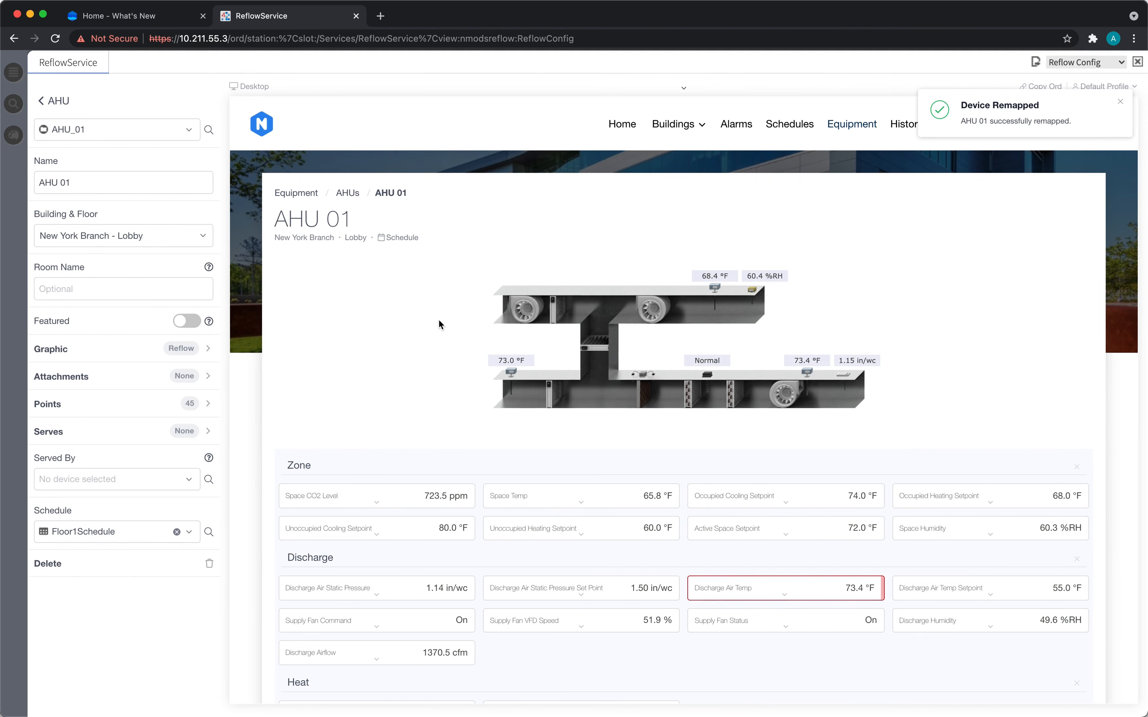
- In AHU 01's Zone points, map Space CO2 Level to an external Status point picked by browsing the station
{"action": "left_click", "coordinate": [156, 182]}
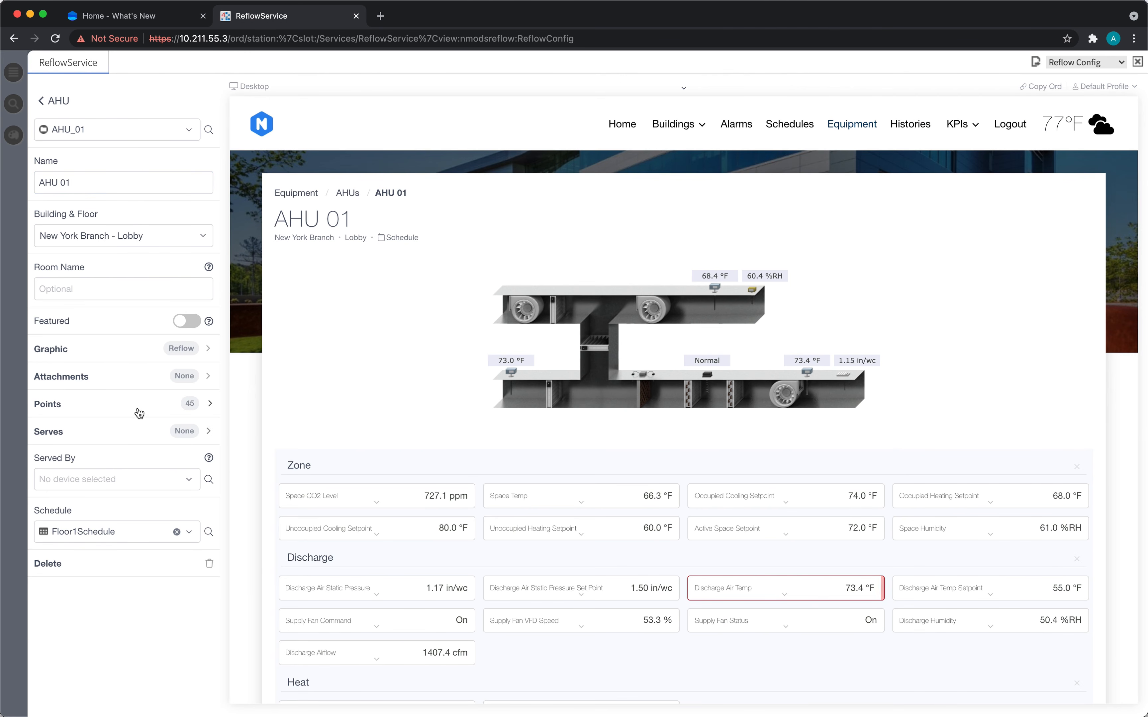
{"action": "left_click", "coordinate": [119, 407]}
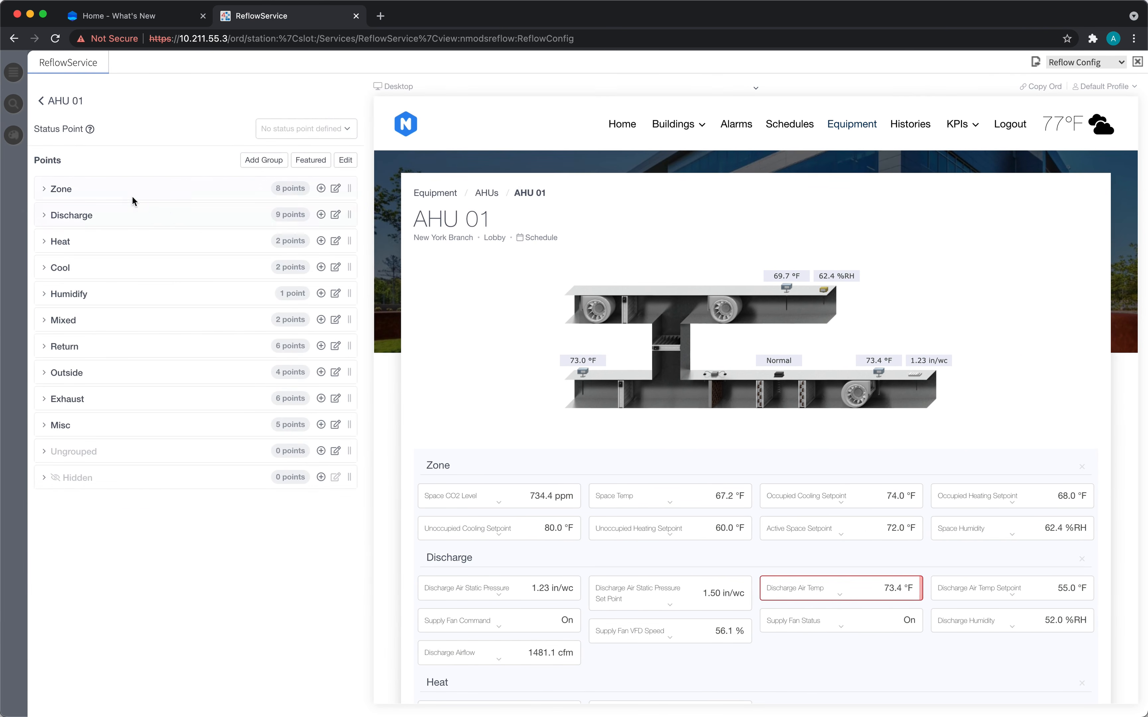
{"action": "left_click", "coordinate": [214, 189]}
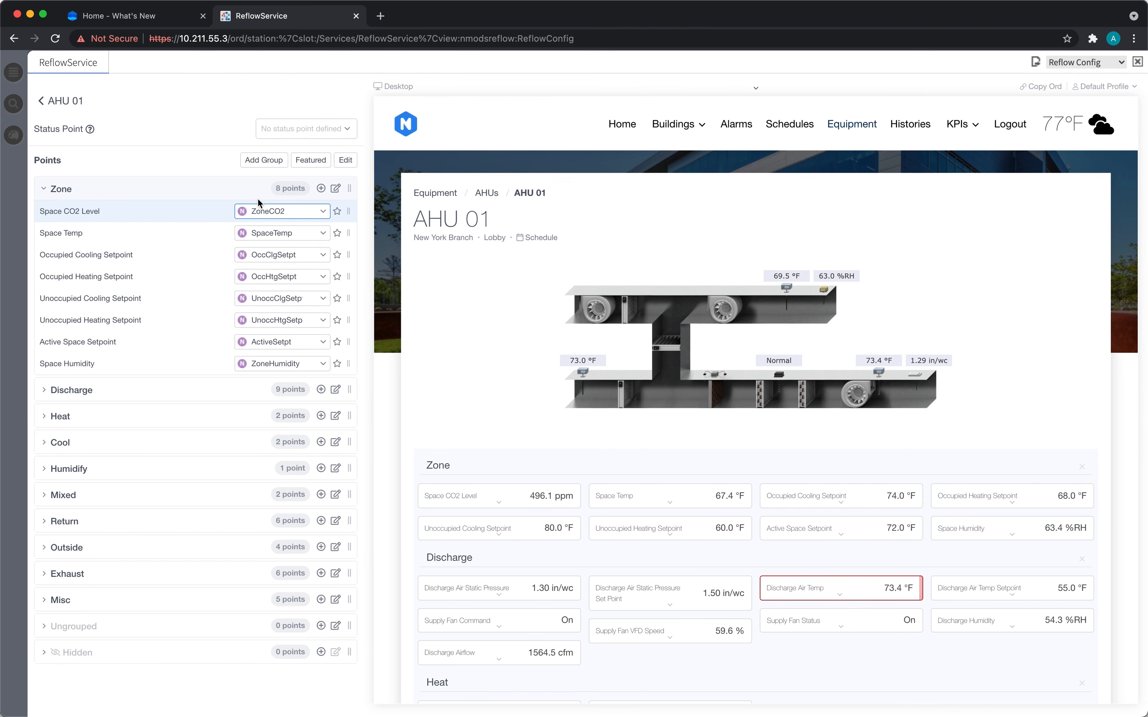
{"action": "left_click", "coordinate": [289, 217]}
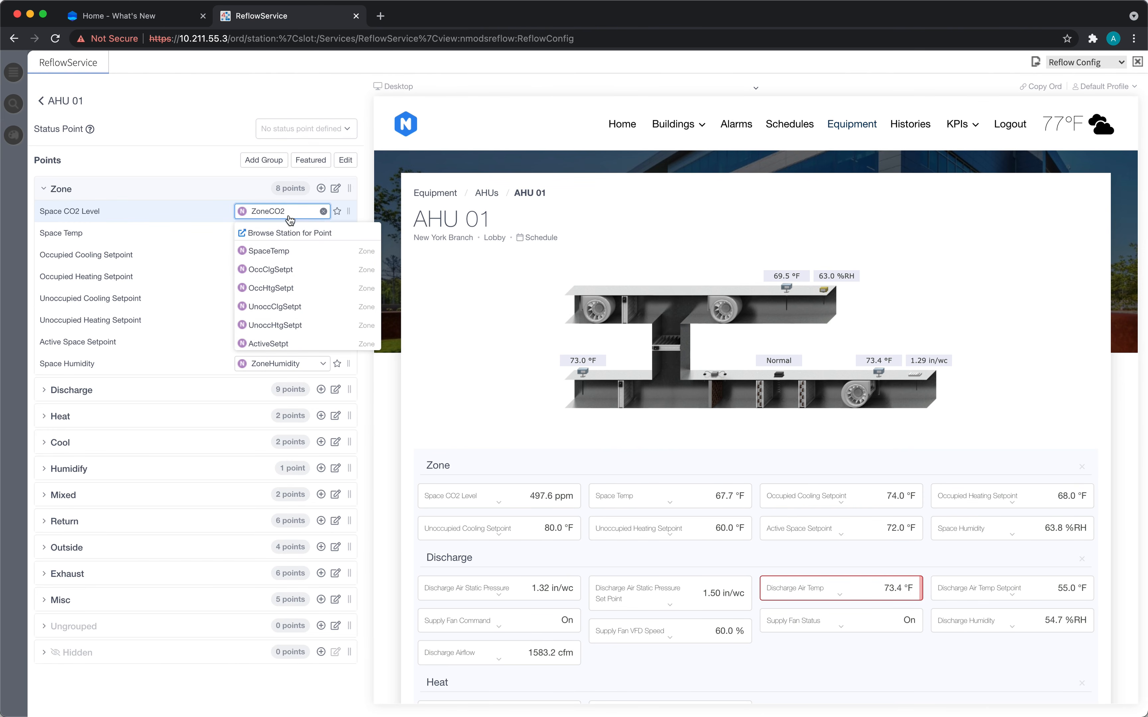
{"action": "left_click", "coordinate": [293, 234]}
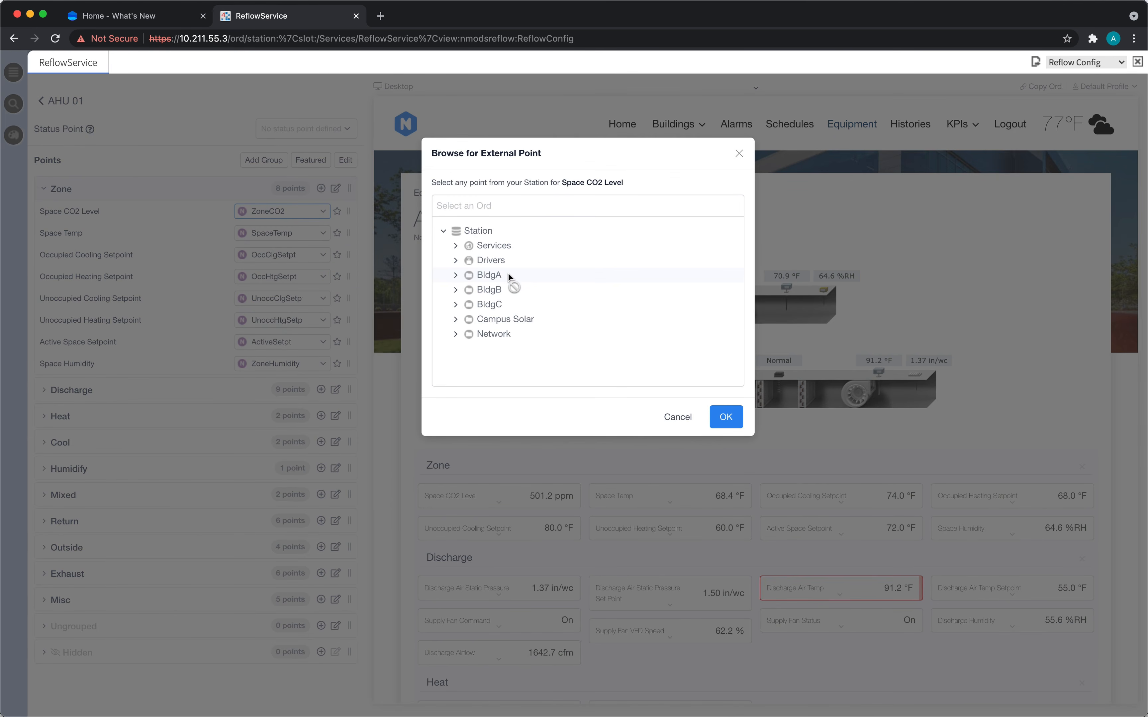
{"action": "left_click", "coordinate": [526, 423]}
{"action": "left_click", "coordinate": [725, 614]}
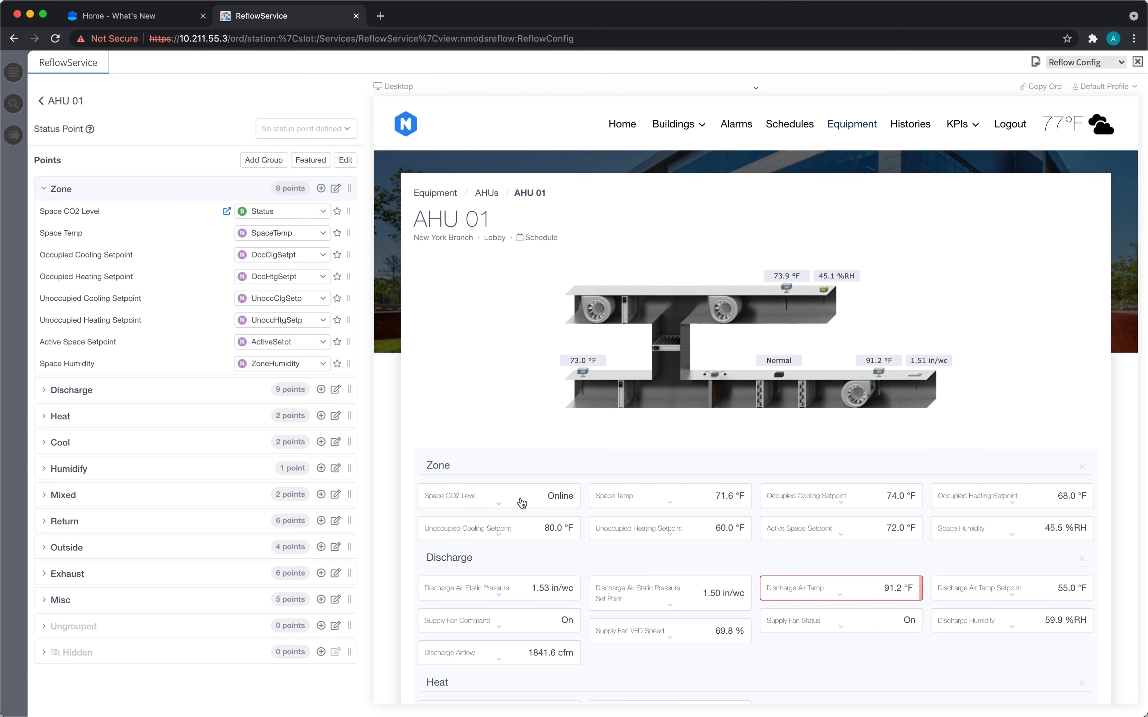
- Expand the Space CO2 Level, Space Temp, Unoccupied Heating, Occupied Cooling and Occupied Heating Setpoint cards in the Zone preview
{"action": "scroll", "coordinate": [518, 501], "scroll_direction": "down", "scroll_amount": 1}
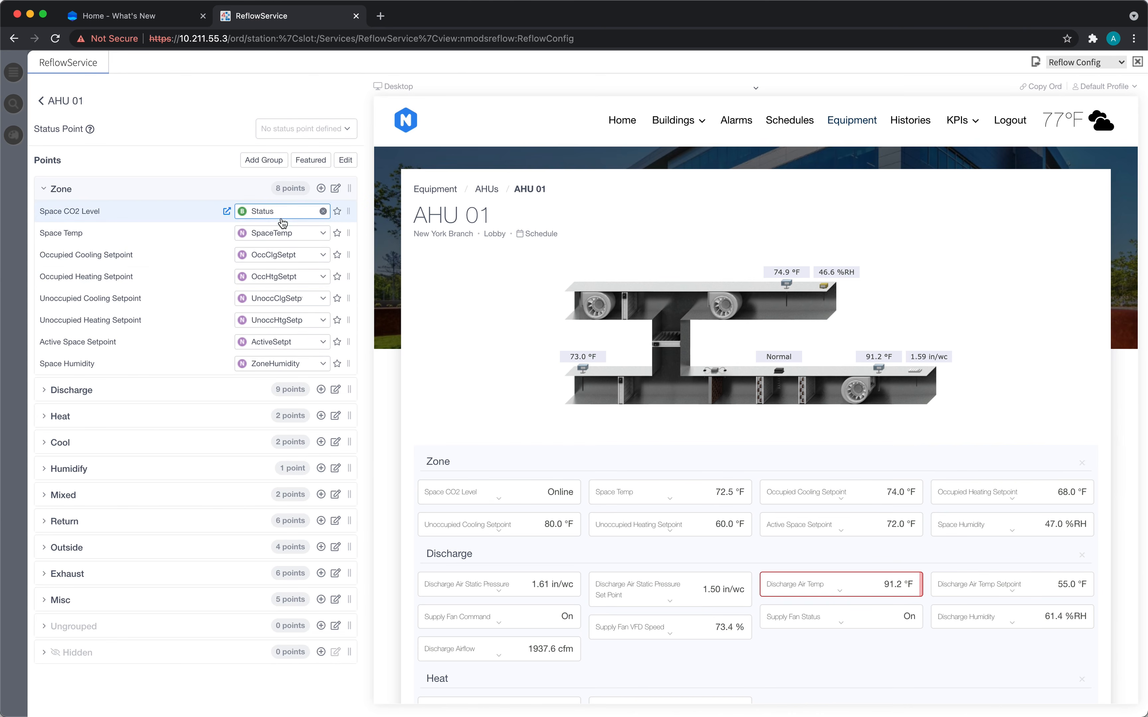
{"action": "scroll", "coordinate": [460, 372], "scroll_direction": "down", "scroll_amount": 3}
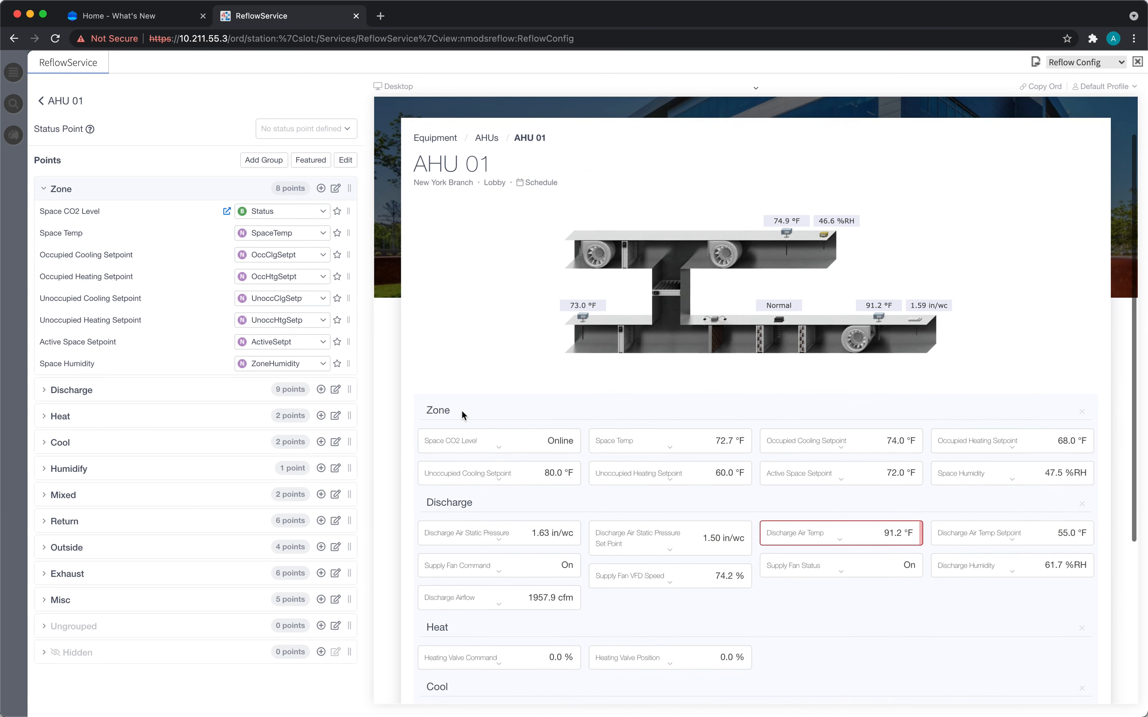
{"action": "scroll", "coordinate": [504, 434], "scroll_direction": "down", "scroll_amount": 1}
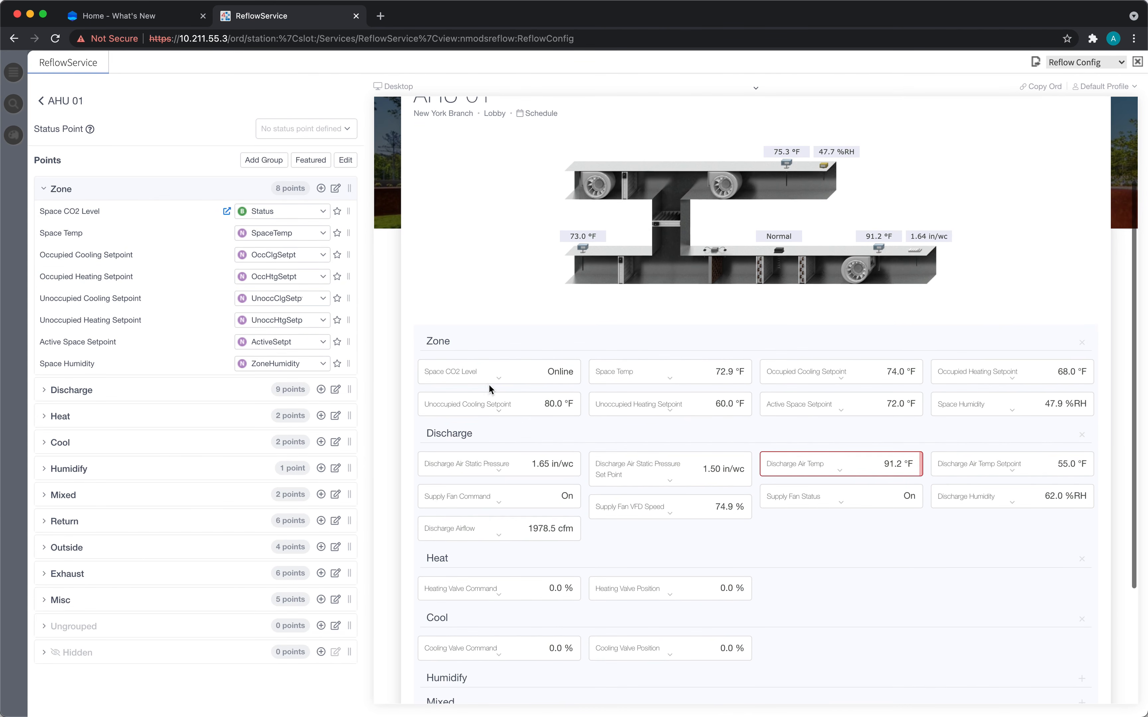
{"action": "left_click", "coordinate": [516, 380]}
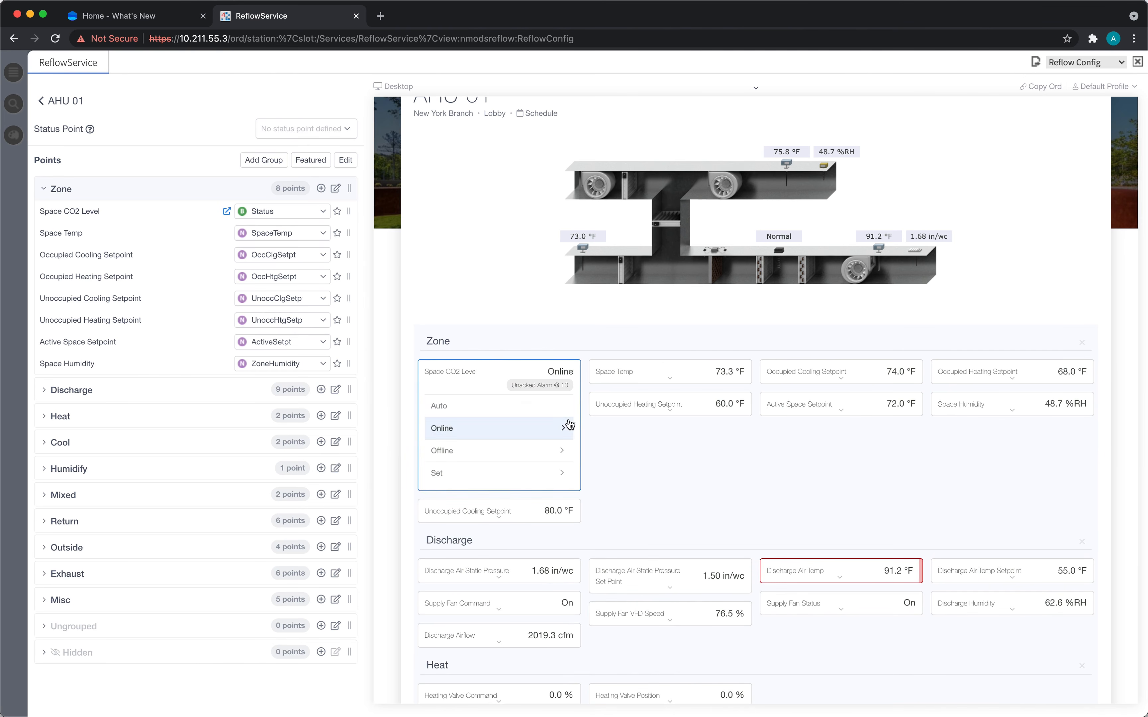
{"action": "left_click", "coordinate": [637, 381]}
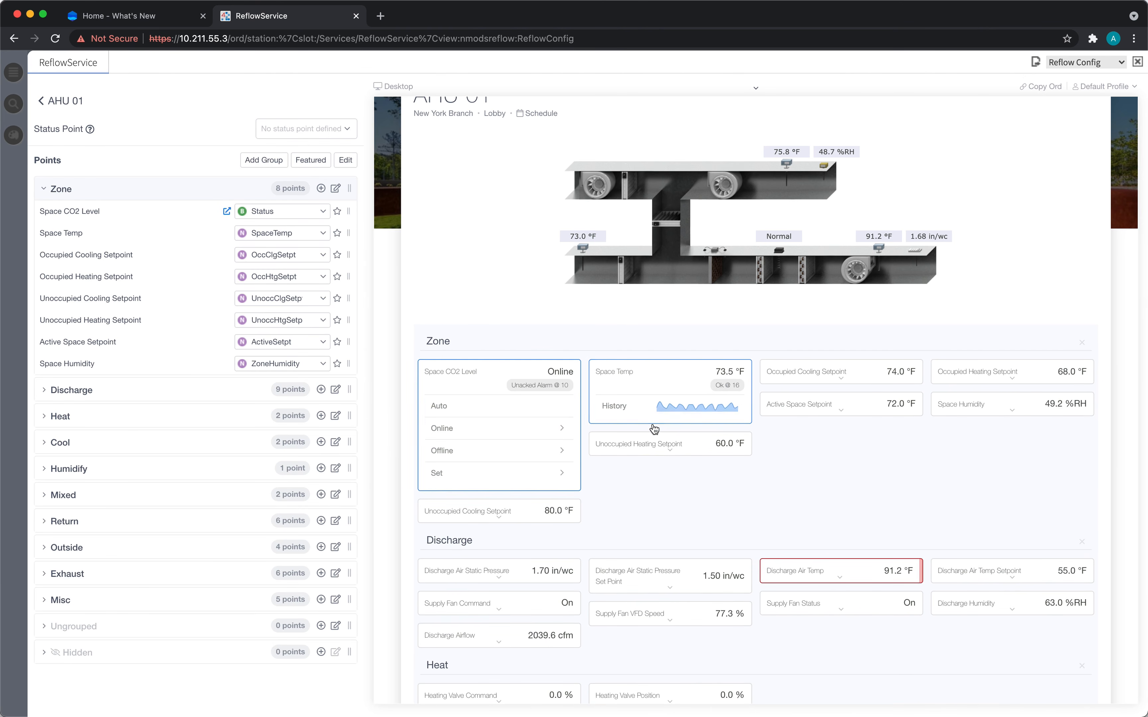
{"action": "left_click", "coordinate": [656, 444]}
{"action": "left_click", "coordinate": [780, 378]}
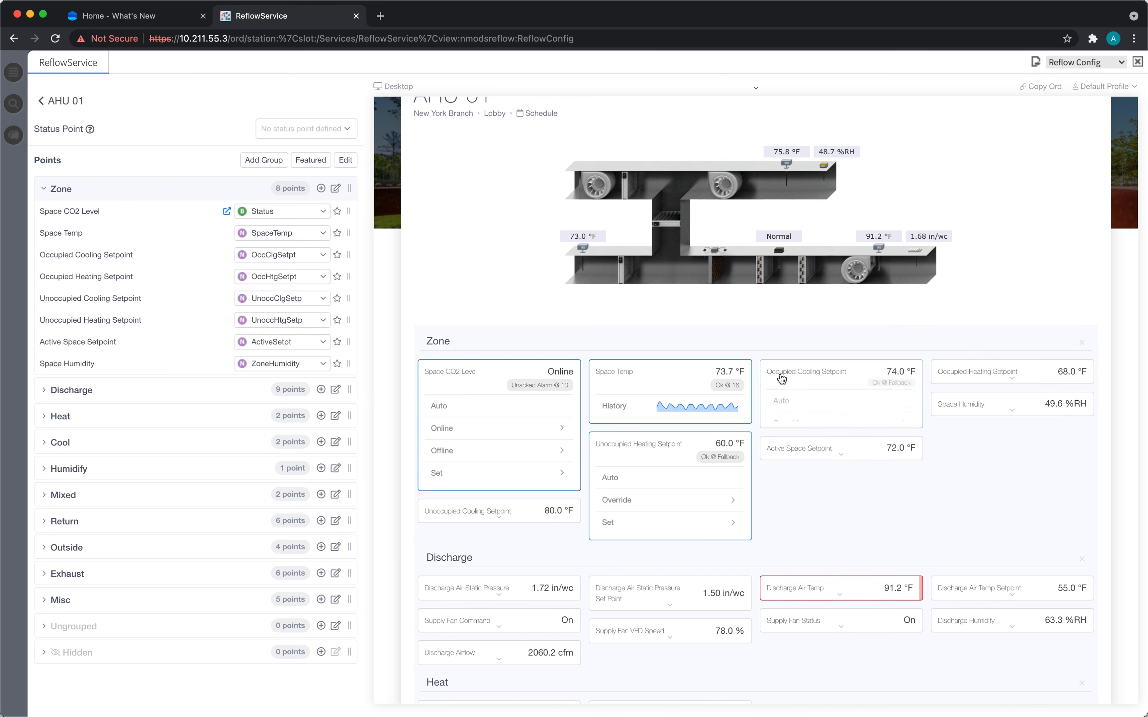
{"action": "left_click", "coordinate": [1005, 372]}
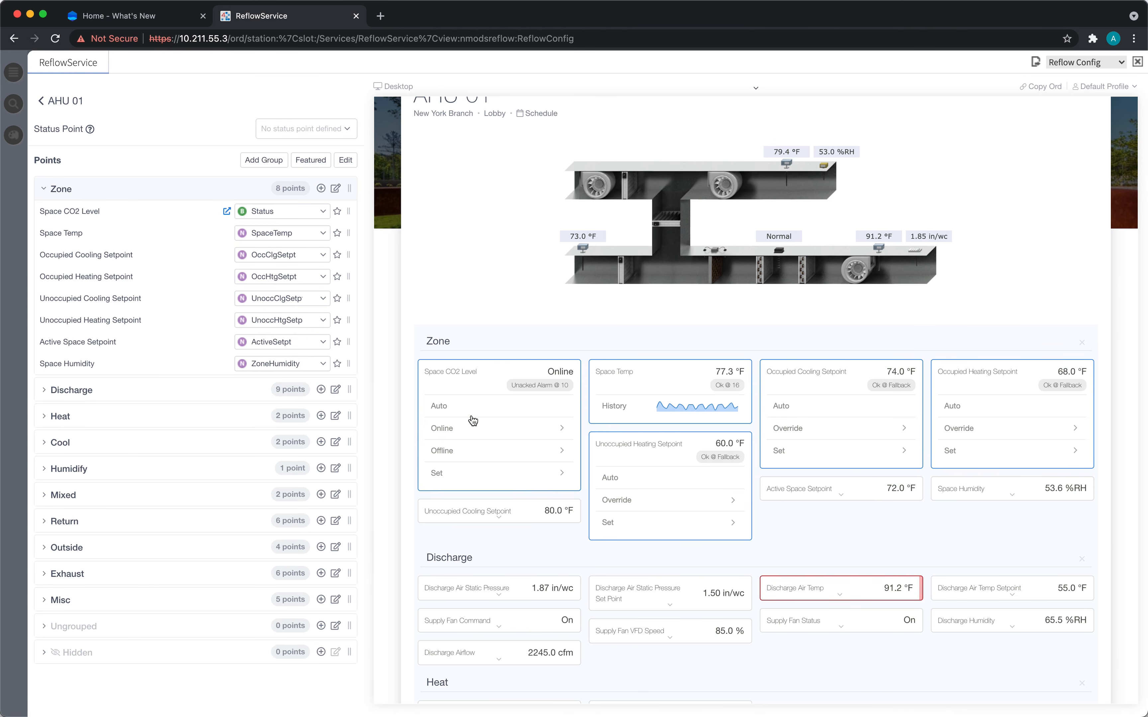
- Examine the Online, Offline and Set command options on the Space CO2 Level card without applying any of them
{"action": "left_click", "coordinate": [507, 438]}
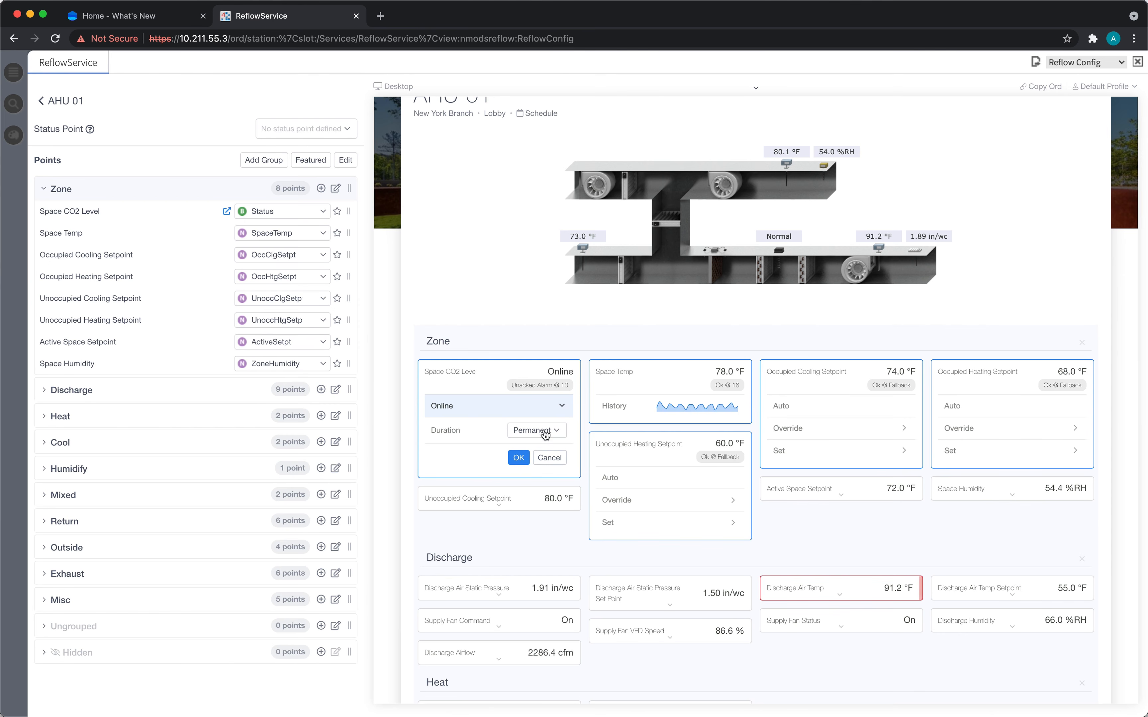
{"action": "left_click", "coordinate": [490, 414]}
{"action": "left_click", "coordinate": [493, 452]}
{"action": "left_click", "coordinate": [488, 415]}
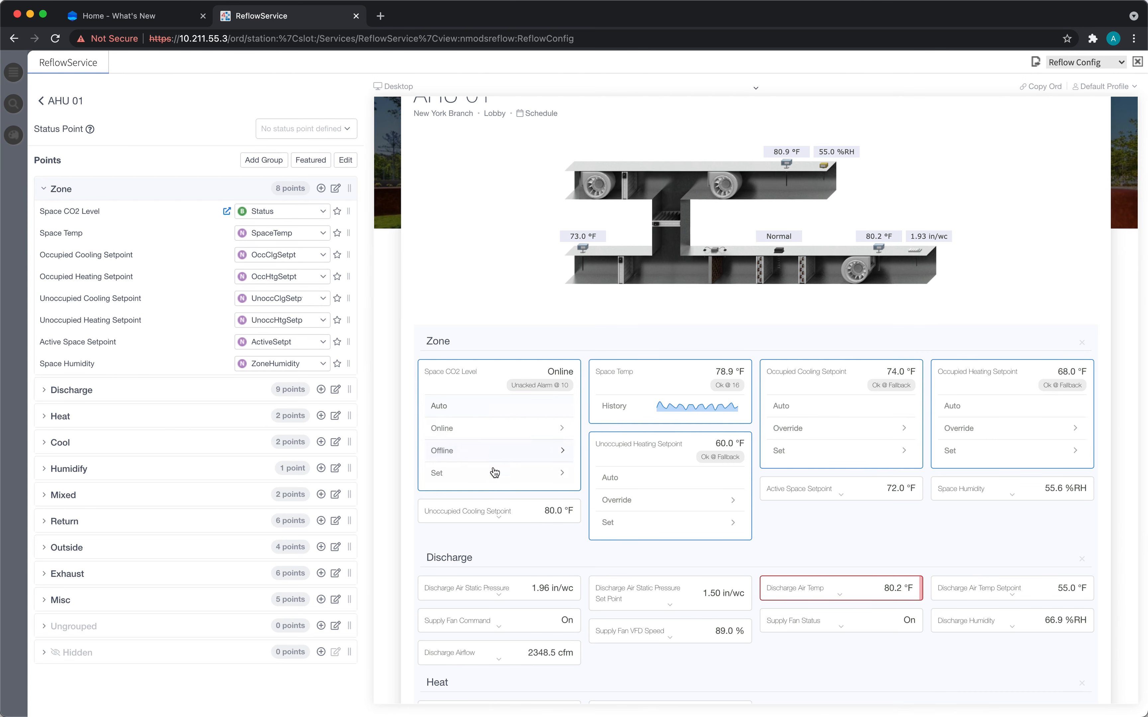
{"action": "left_click", "coordinate": [491, 476]}
{"action": "left_click", "coordinate": [478, 410]}
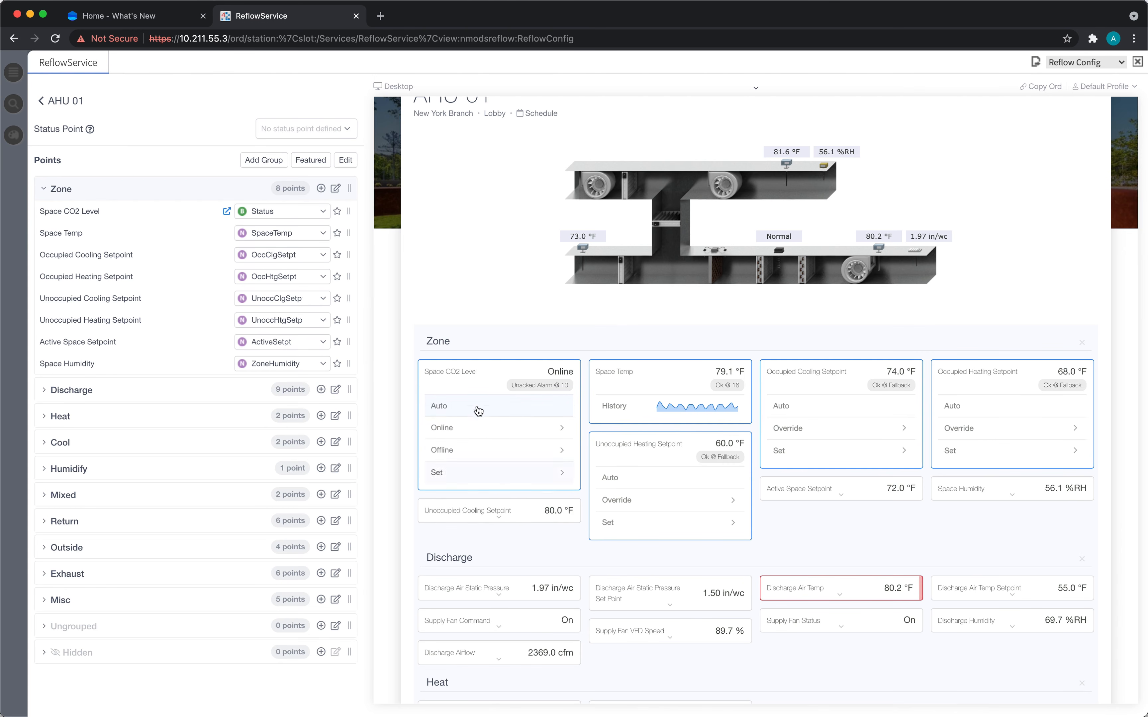
{"action": "left_click", "coordinate": [479, 429]}
{"action": "left_click", "coordinate": [477, 412]}
{"action": "left_click", "coordinate": [494, 413]}
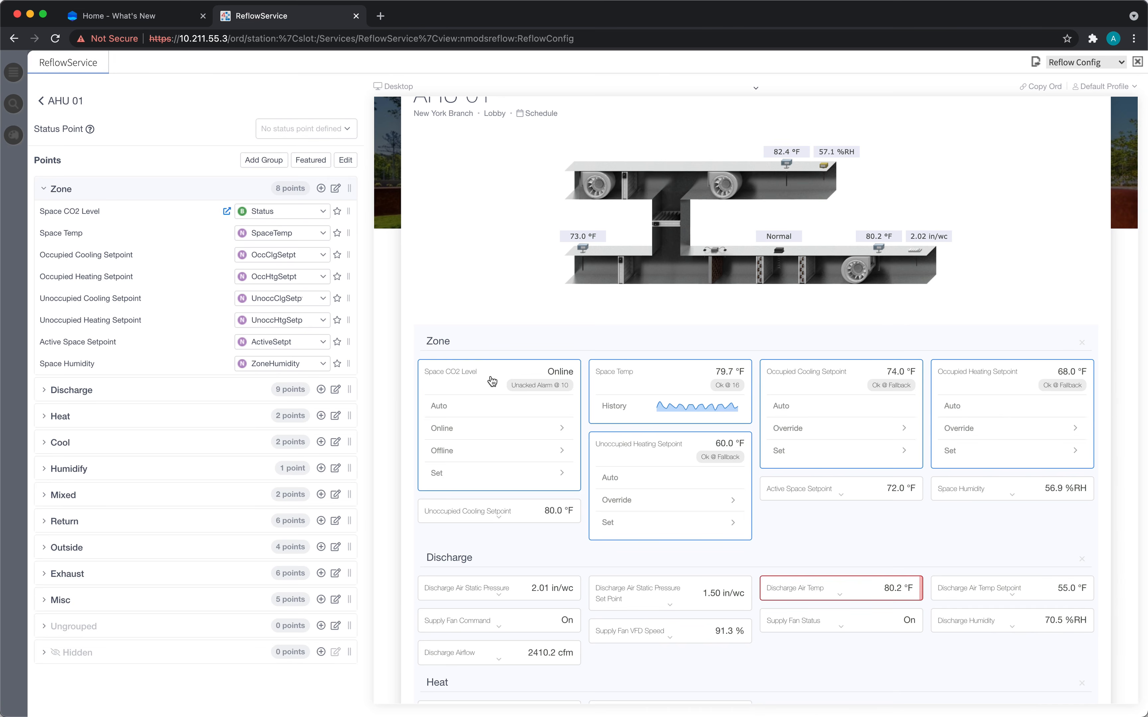
{"action": "scroll", "coordinate": [652, 414], "scroll_direction": "up", "scroll_amount": 3}
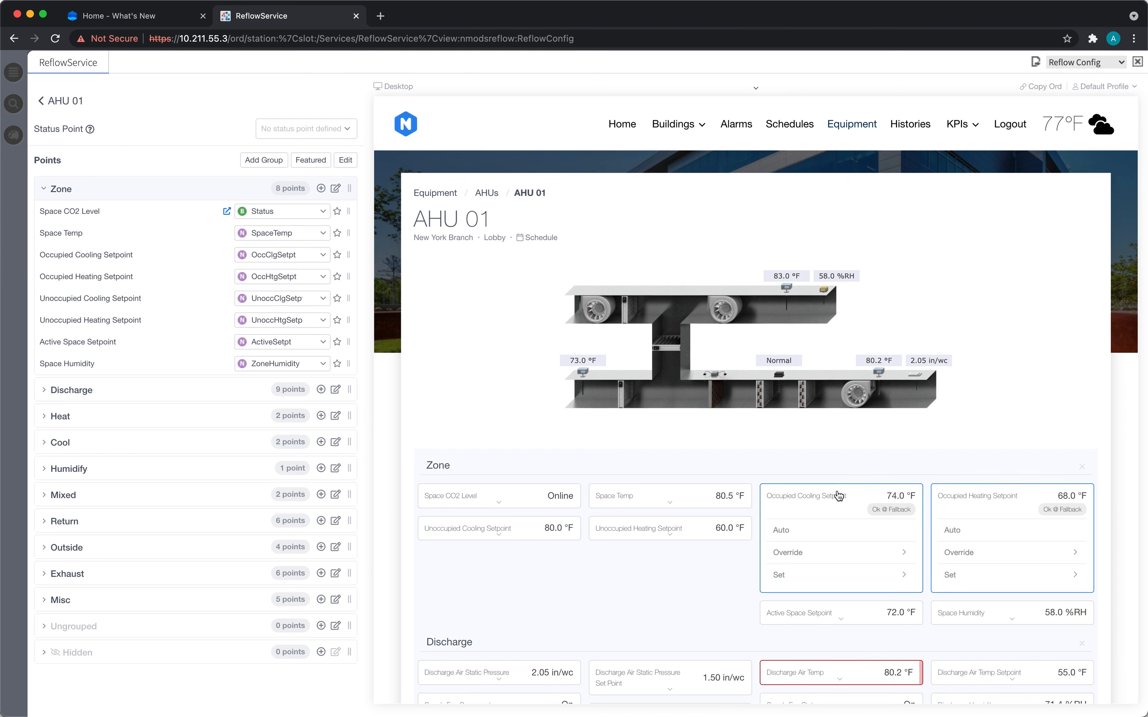
- Add a new attachment to the New York Branch AHU 01, using Sequence - AHU.pdf from the station's content/attachments folder
{"action": "left_click", "coordinate": [71, 107]}
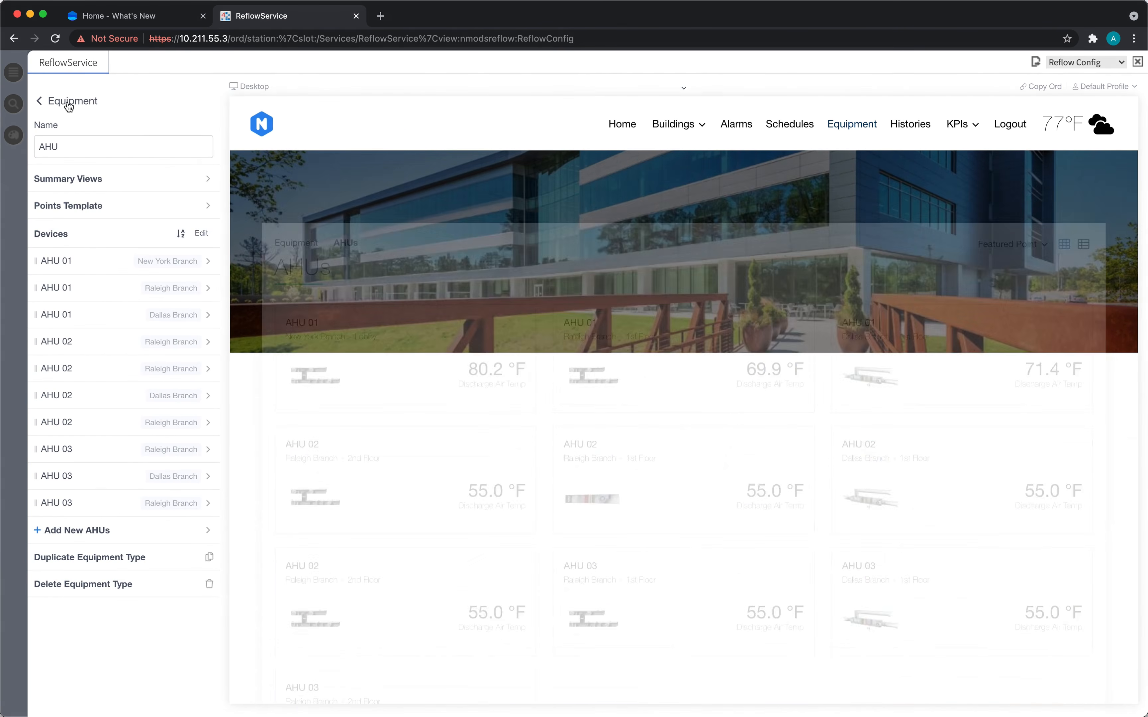
{"action": "left_click", "coordinate": [122, 262]}
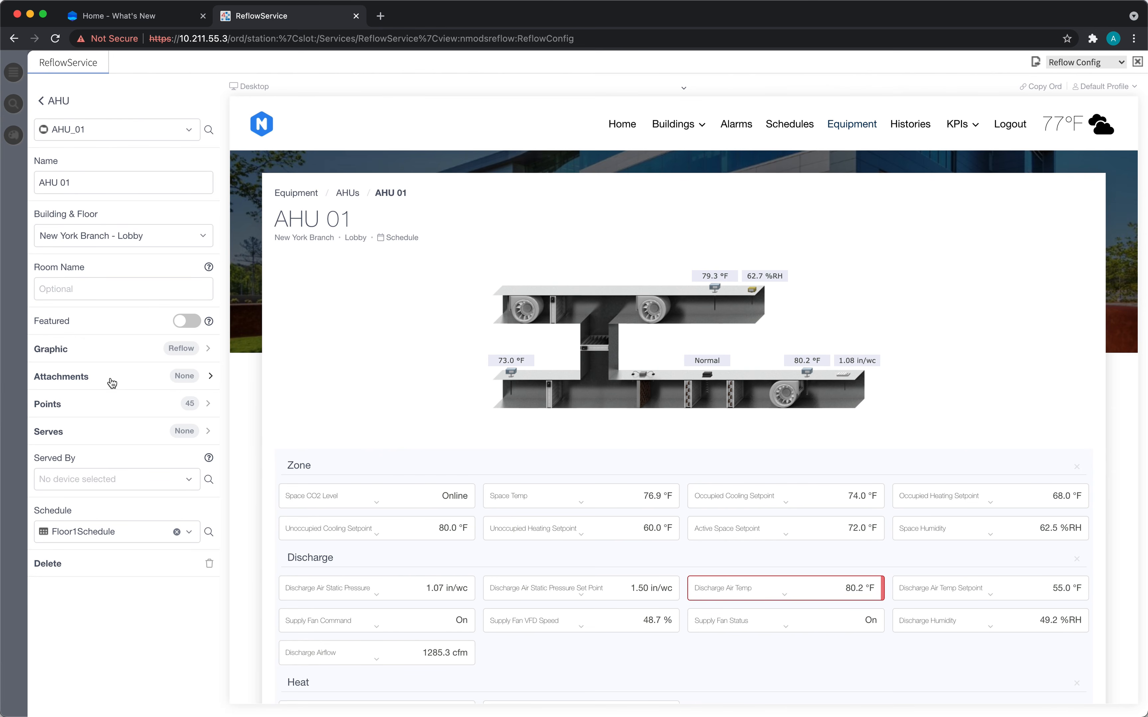
{"action": "left_click", "coordinate": [130, 382]}
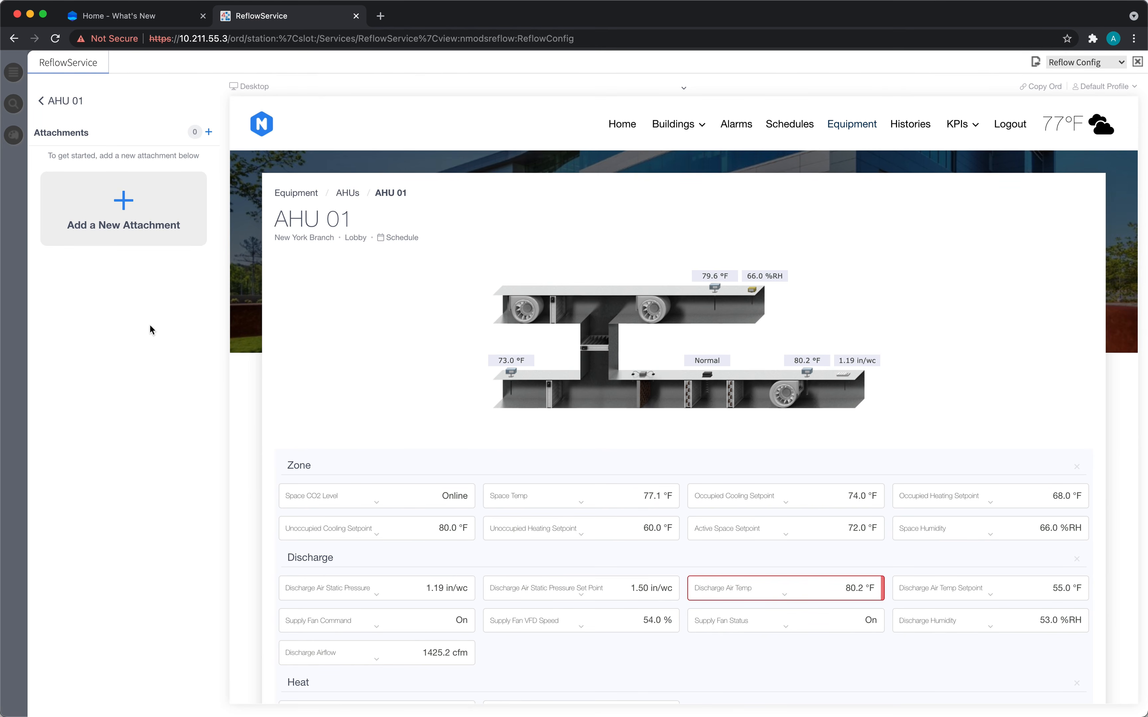
{"action": "left_click", "coordinate": [119, 207]}
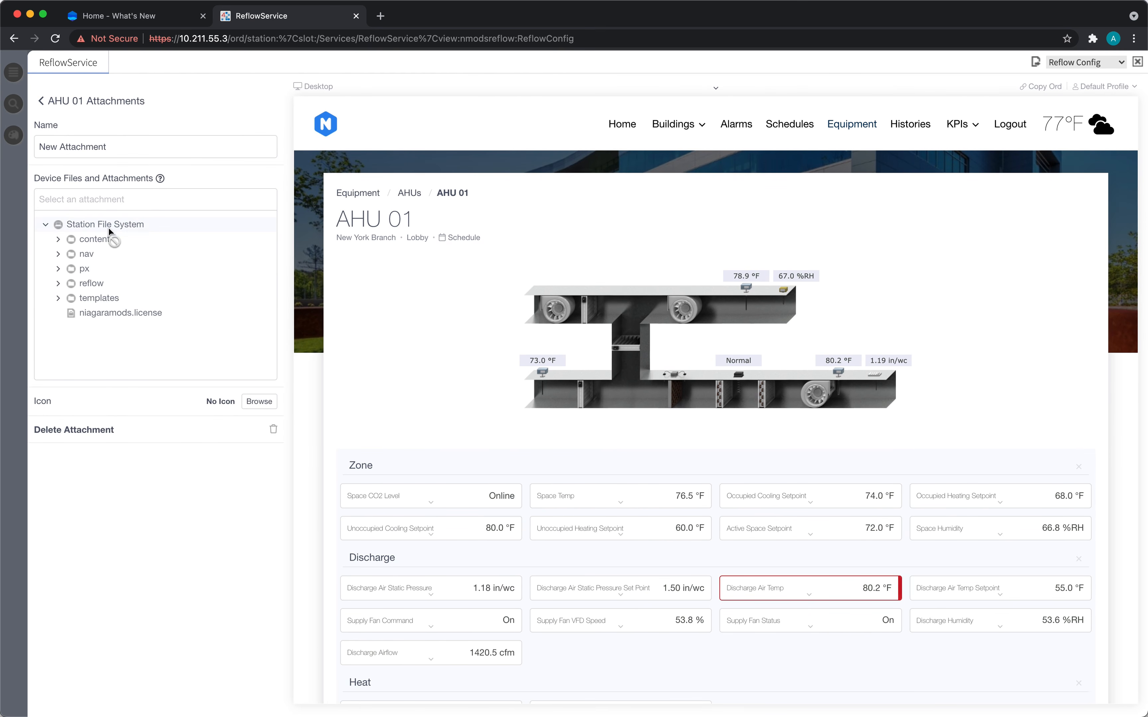
{"action": "left_click", "coordinate": [59, 240]}
{"action": "left_click", "coordinate": [72, 257]}
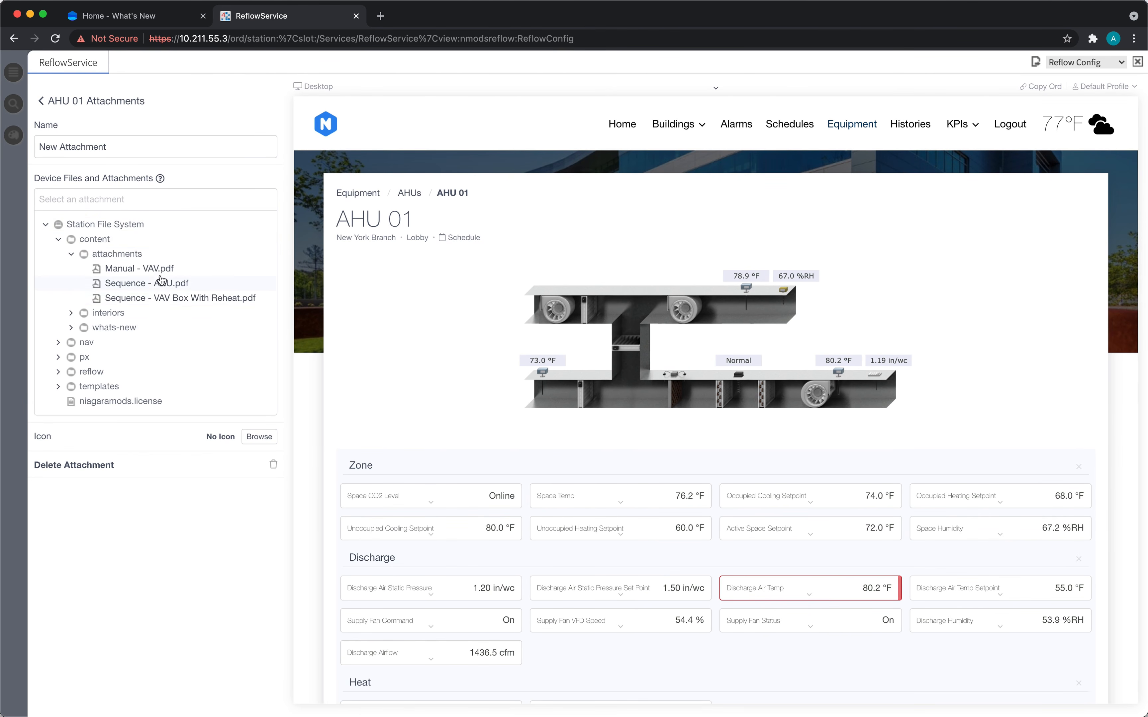
{"action": "left_click", "coordinate": [166, 289]}
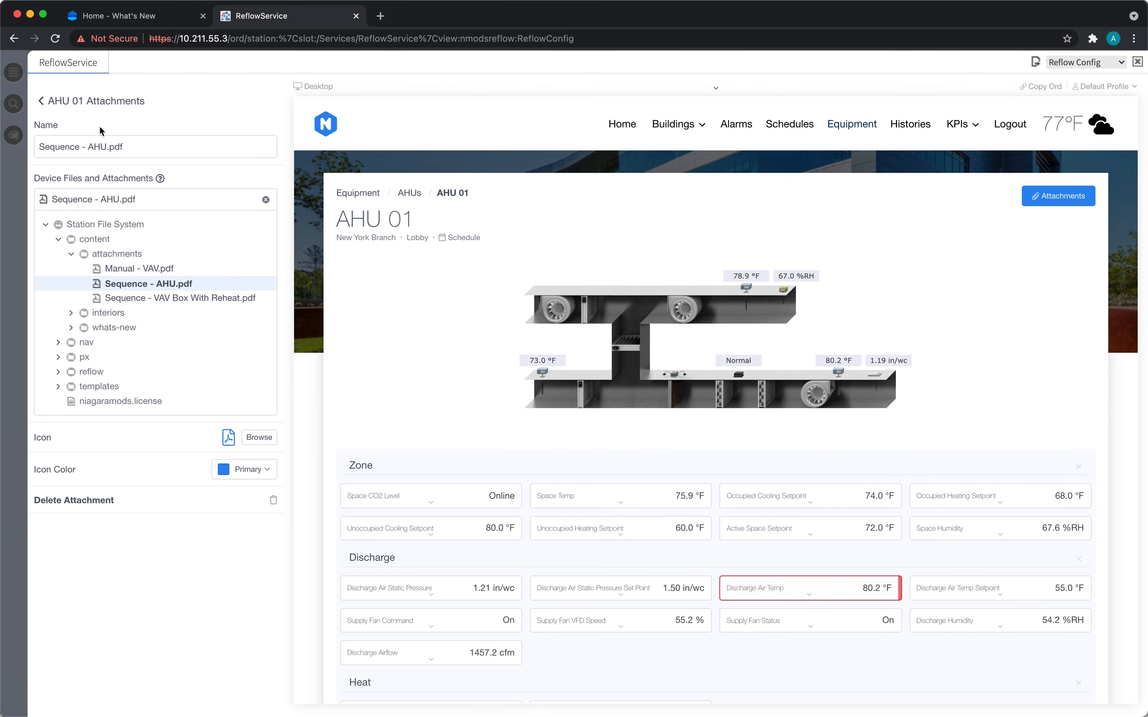
- Rename the attachment "Sequence of Operation", set its icon color to Secondary, and return to AHU 01's attachments
{"action": "left_click_drag", "start_coordinate": [131, 147], "coordinate": [42, 144]}
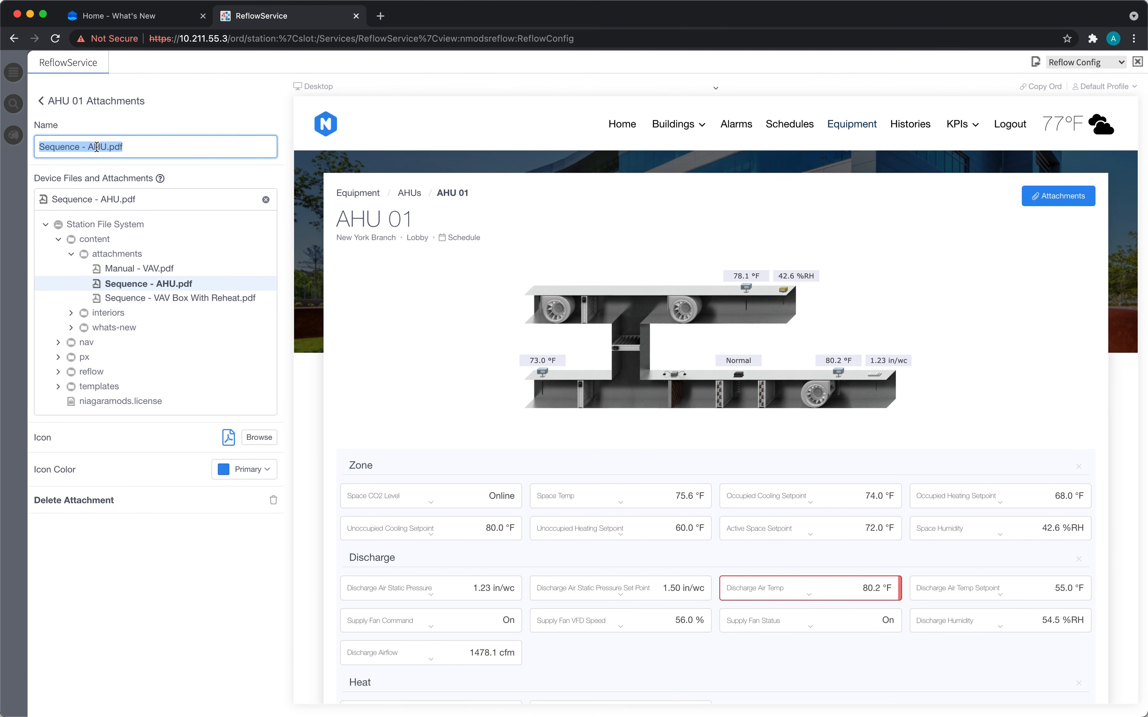
{"action": "type", "text": "Sequence of Operation"}
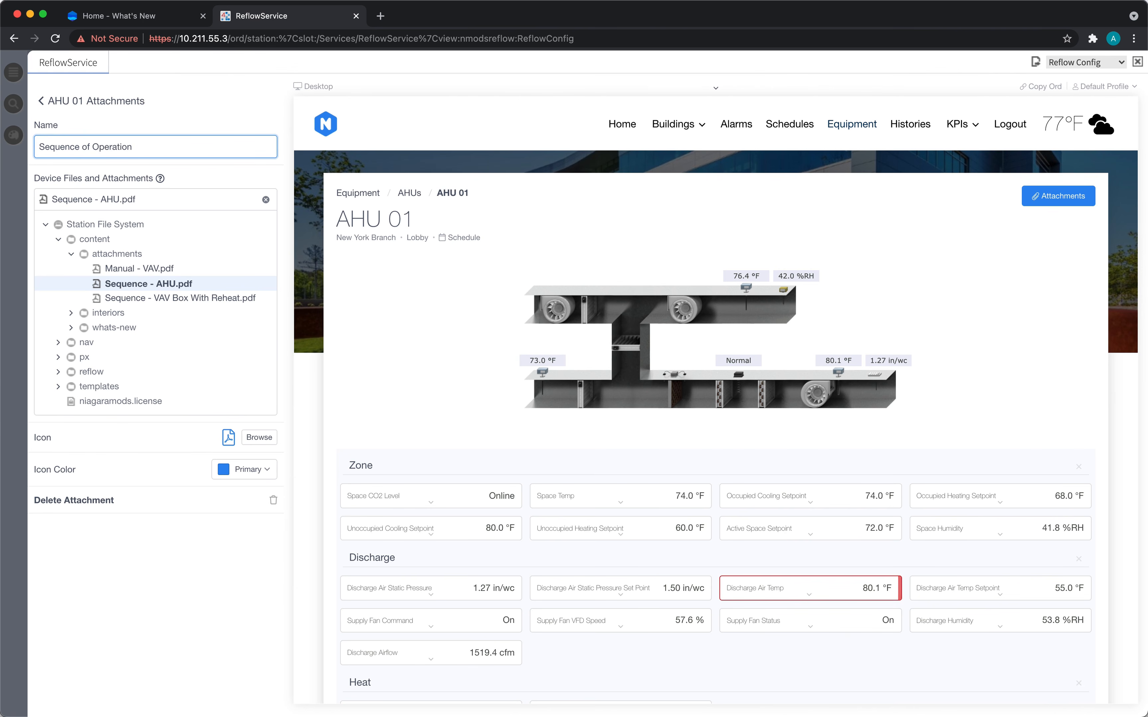
{"action": "left_click", "coordinate": [157, 431]}
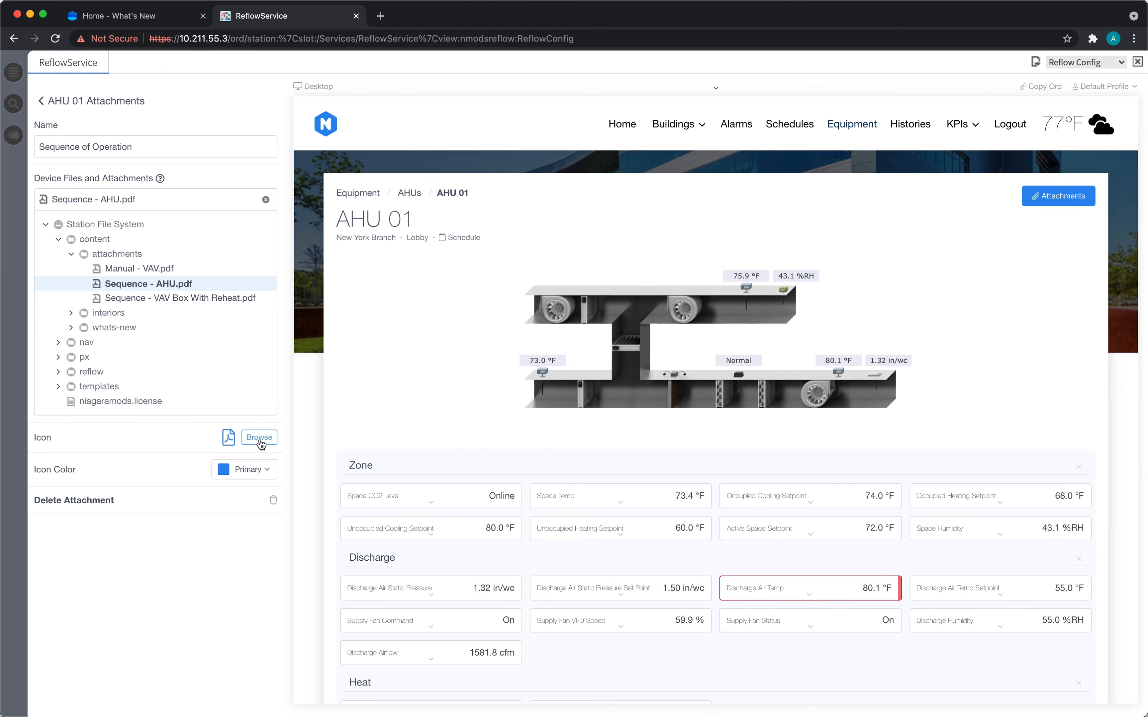
{"action": "left_click", "coordinate": [256, 471]}
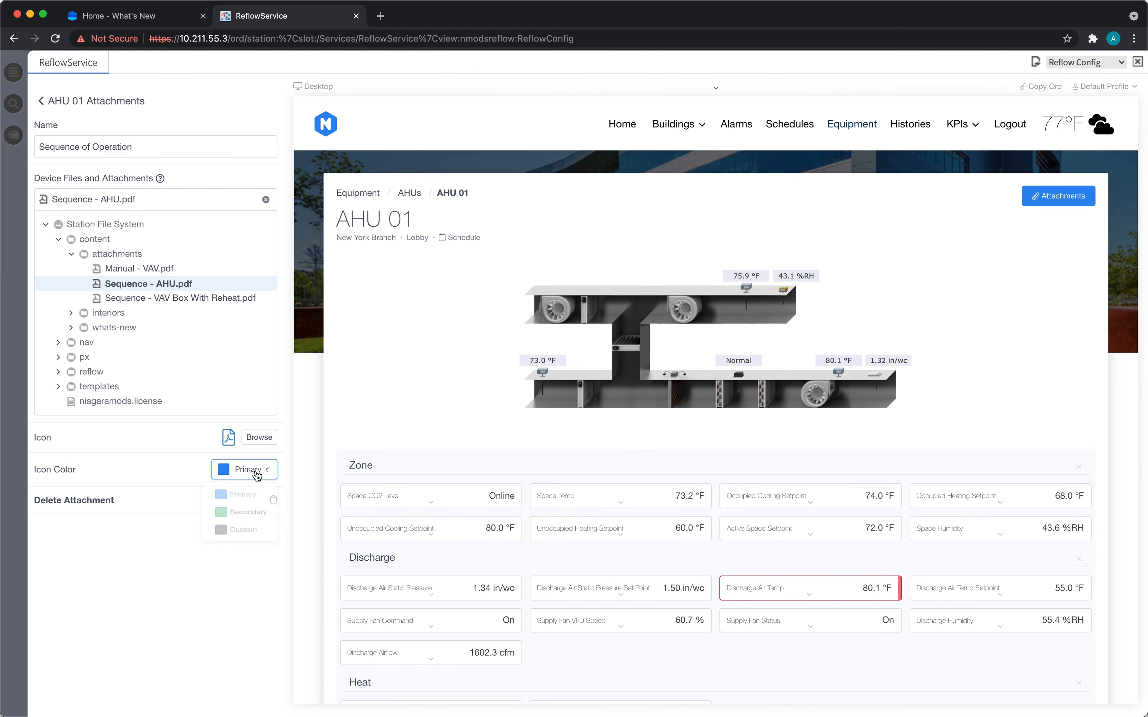
{"action": "left_click", "coordinate": [253, 517]}
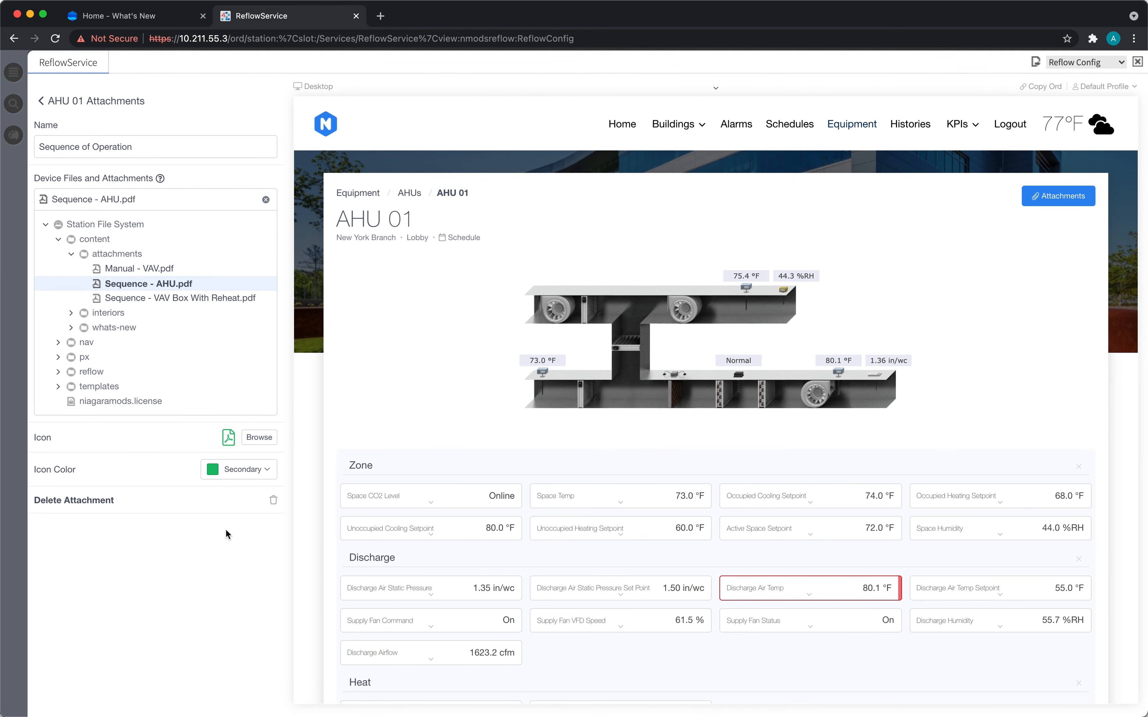
{"action": "left_click", "coordinate": [110, 102]}
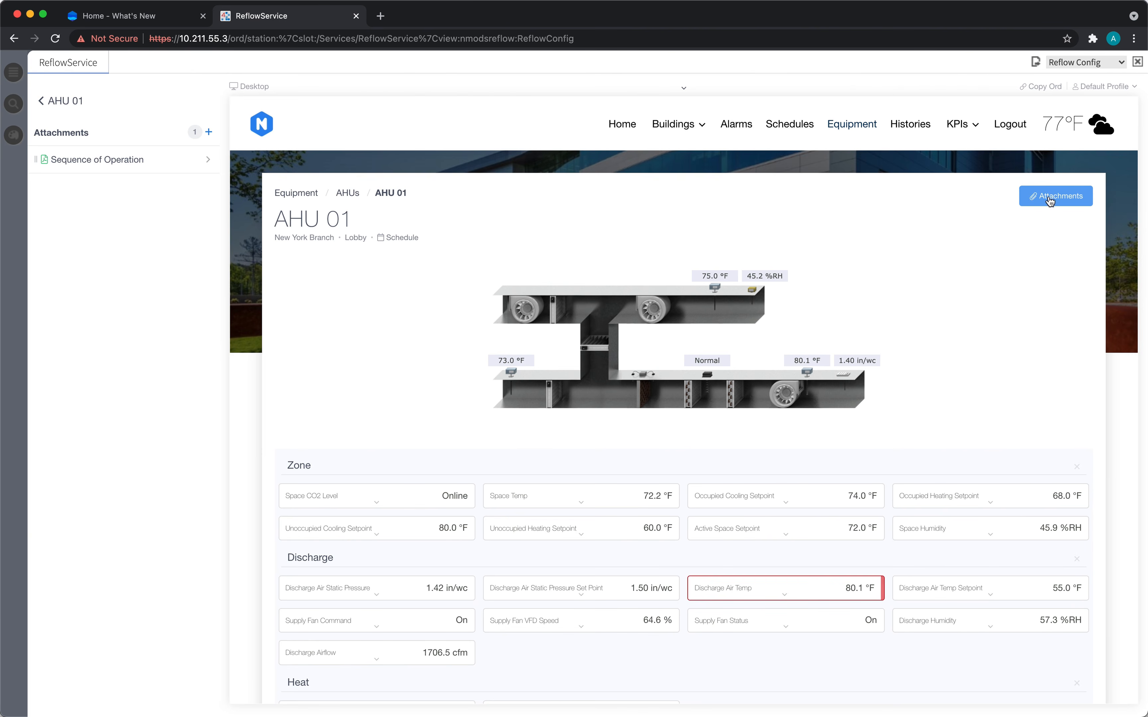
- View the Sequence of Operation PDF from the AHU 01 preview's attachments, and close both the document and the attachments dialog
{"action": "left_click", "coordinate": [1049, 203]}
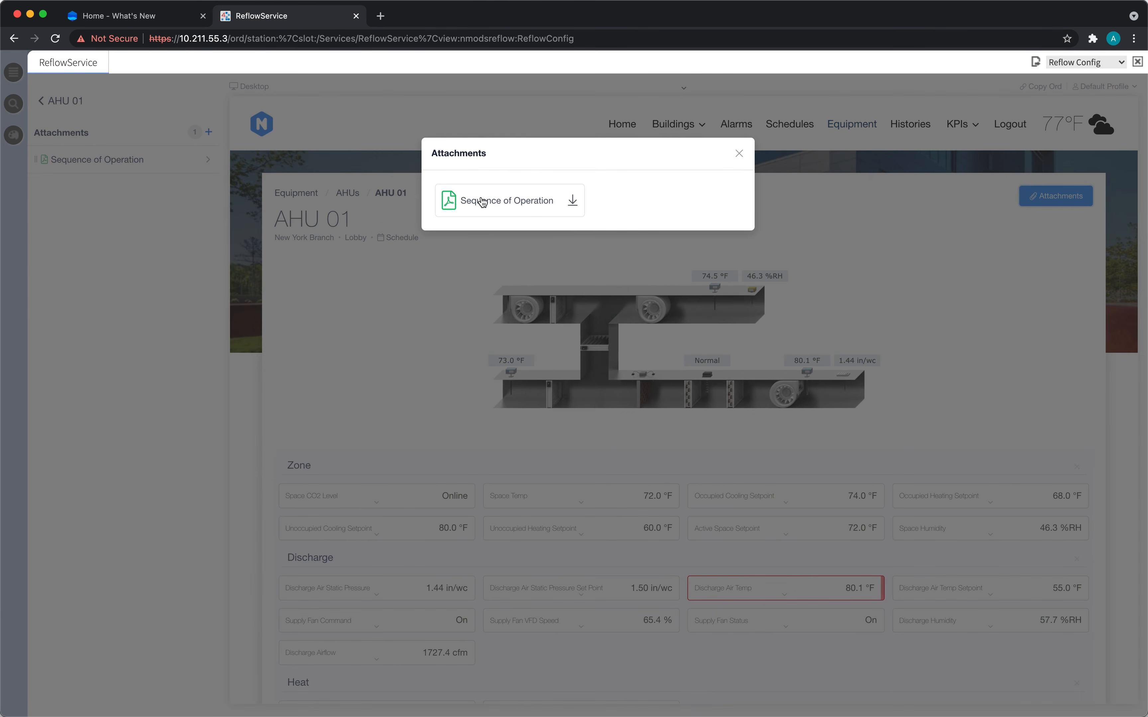
{"action": "left_click", "coordinate": [504, 203]}
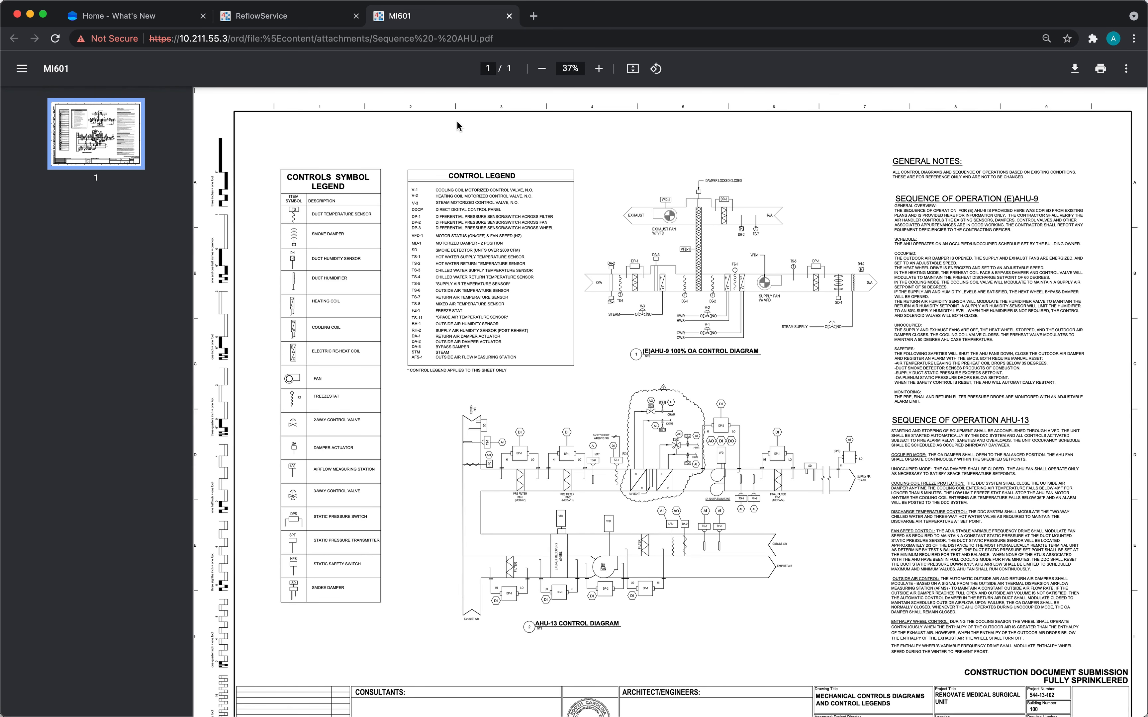
{"action": "left_click", "coordinate": [509, 17]}
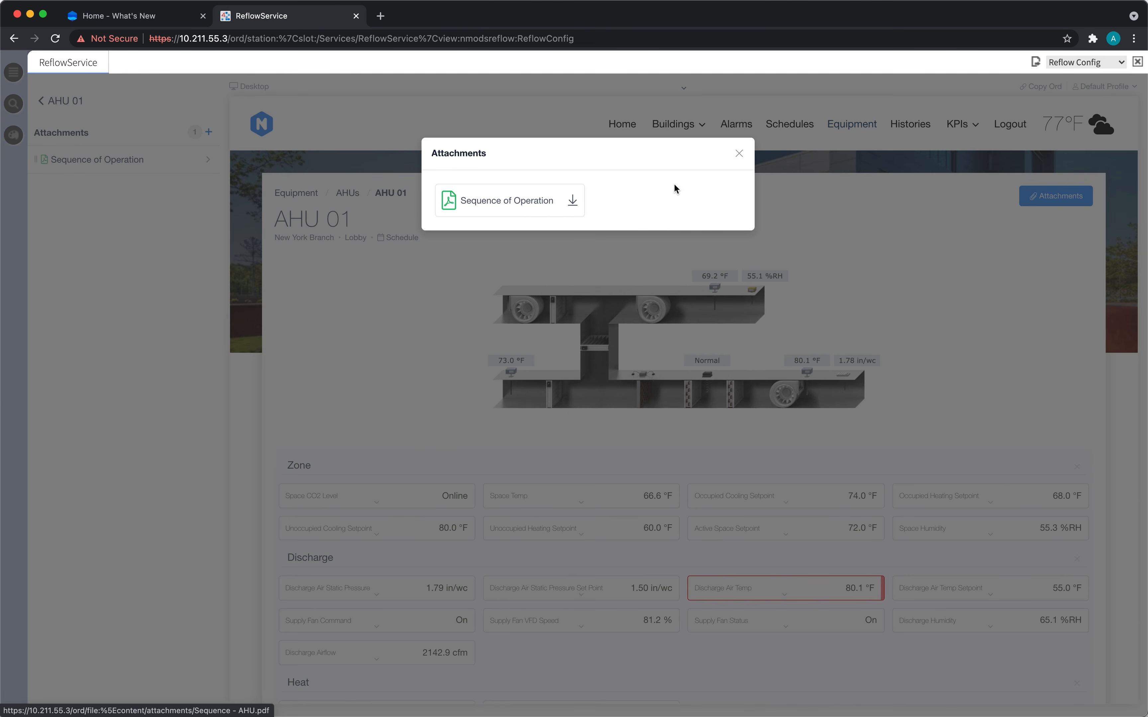
{"action": "left_click", "coordinate": [739, 153]}
{"action": "left_click", "coordinate": [69, 103]}
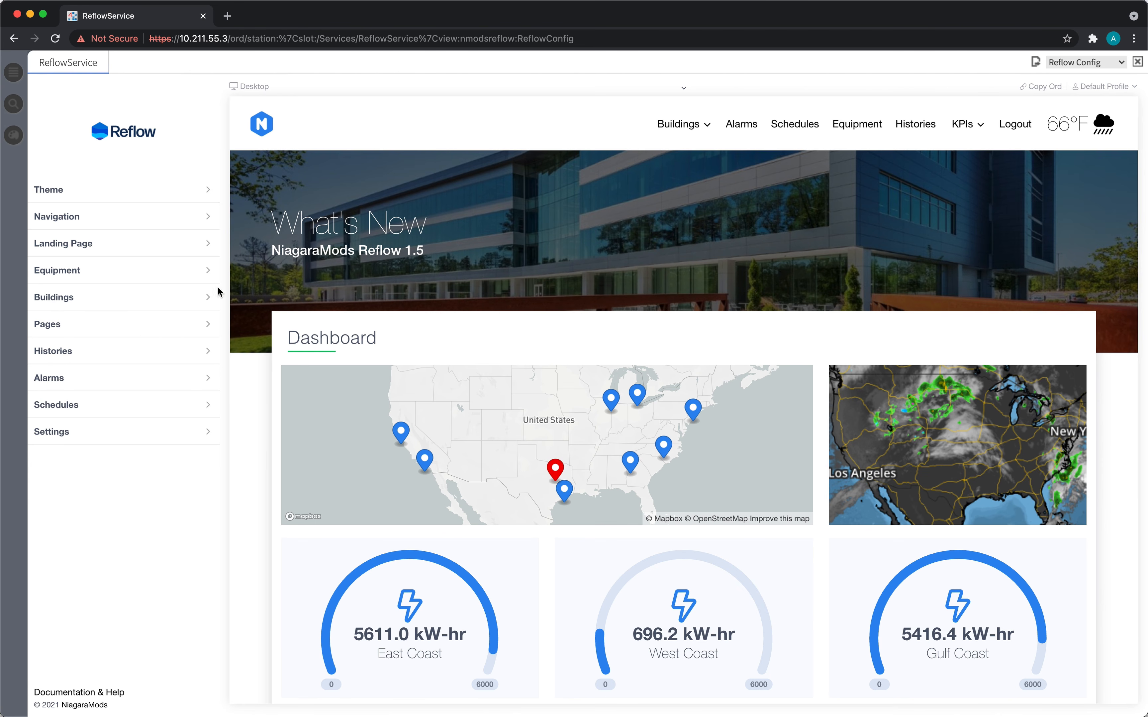
- Open the Floor Plan Builder for the 1st Floor of the Raleigh Branch building
{"action": "left_click", "coordinate": [145, 304]}
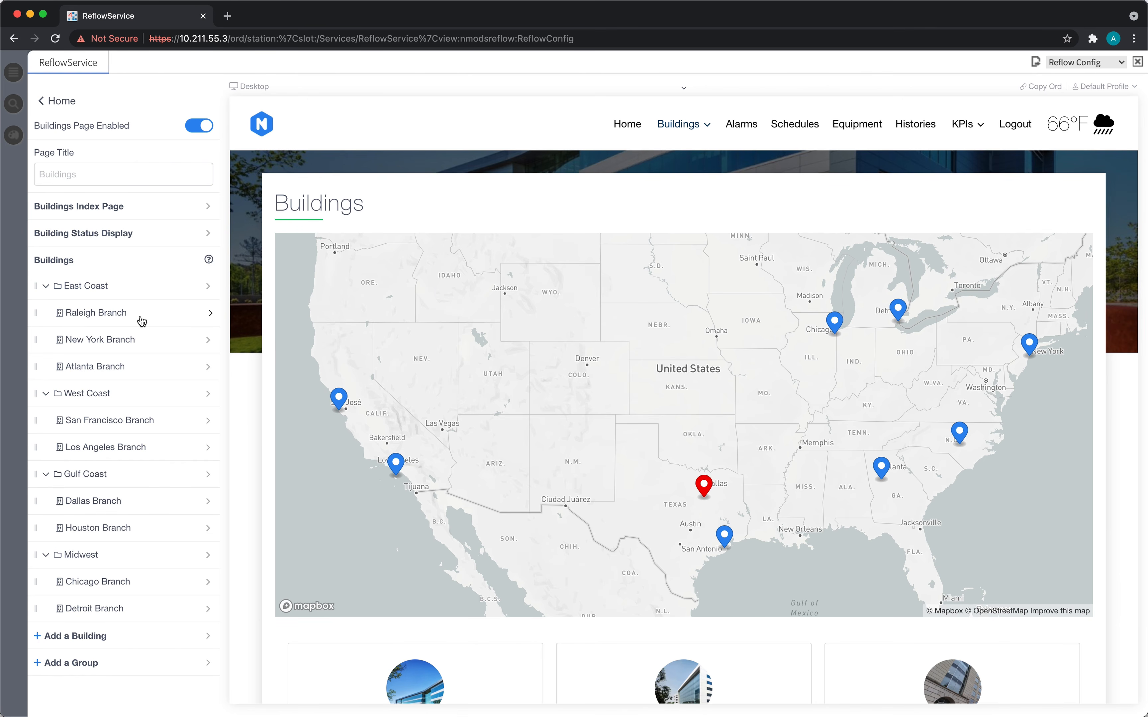
{"action": "left_click", "coordinate": [142, 322]}
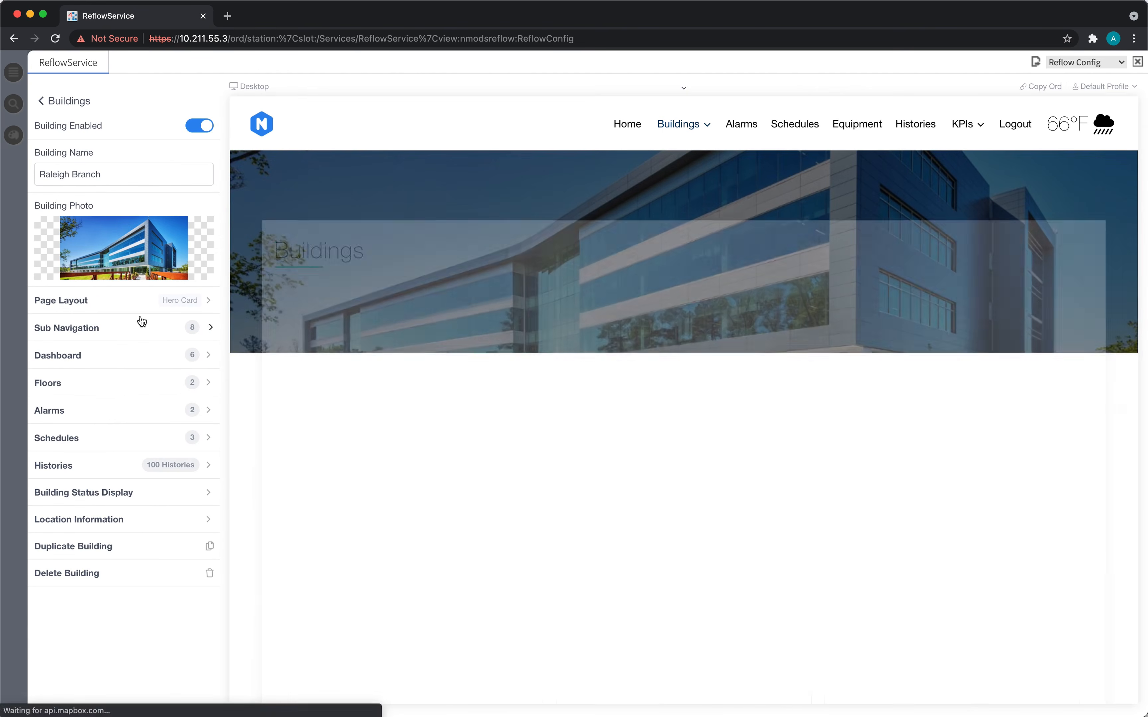
{"action": "left_click", "coordinate": [124, 387]}
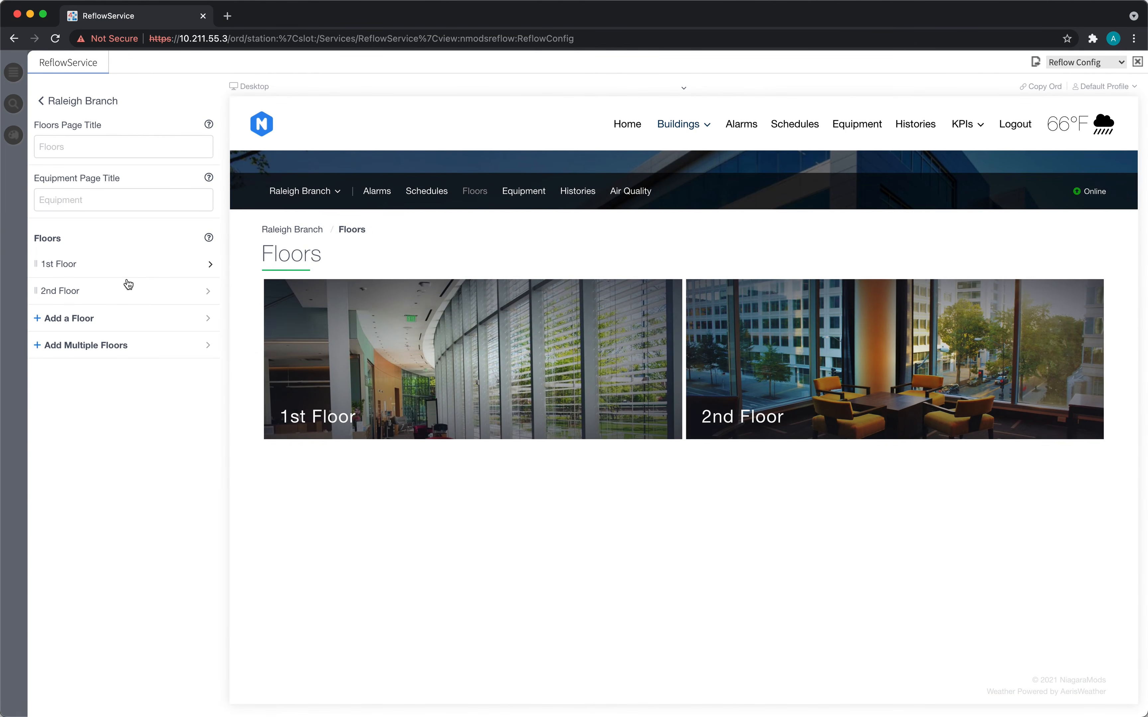
{"action": "left_click", "coordinate": [127, 272]}
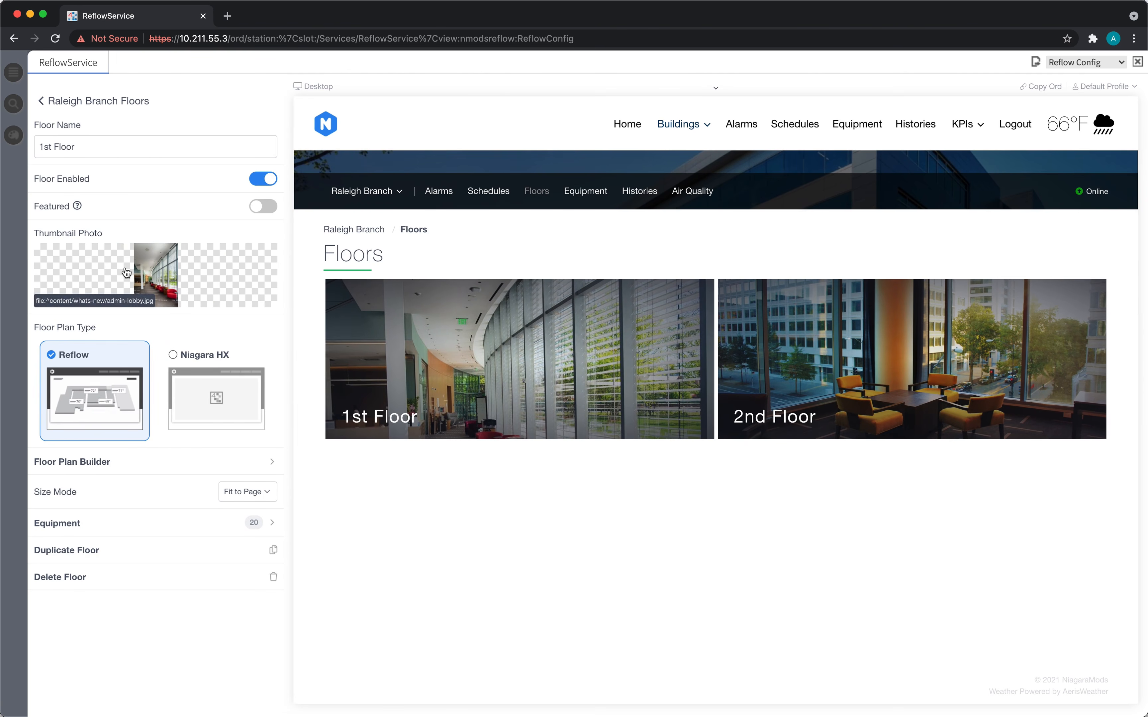
{"action": "left_click", "coordinate": [140, 464]}
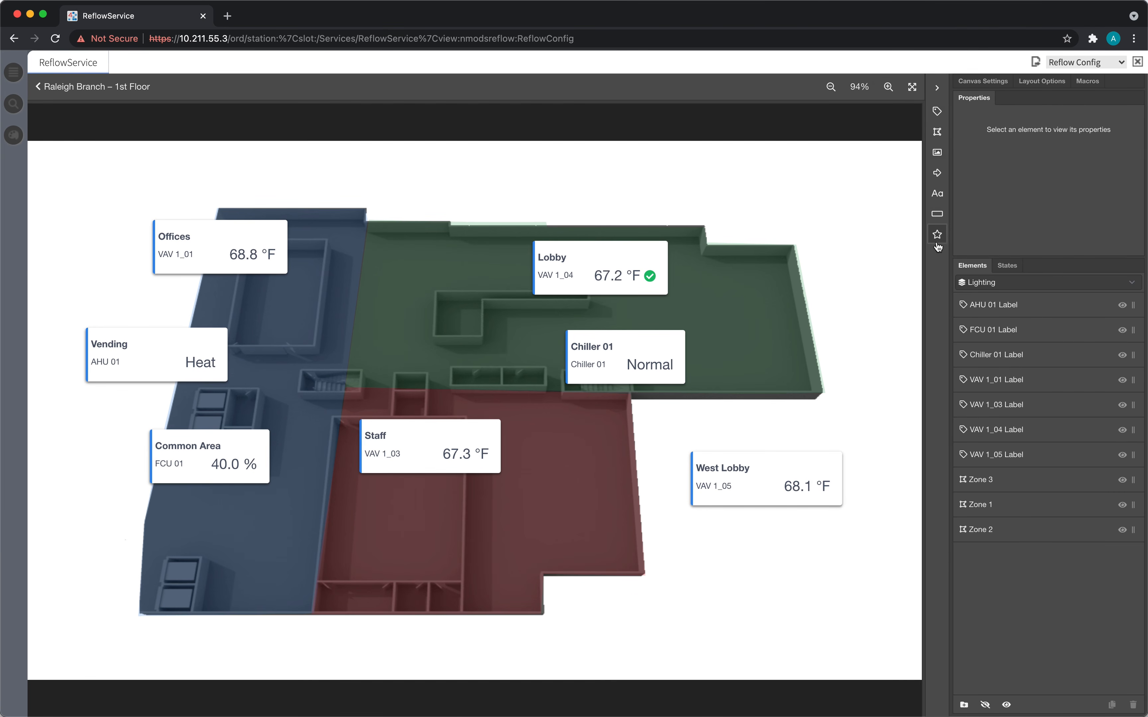
- Examine the 1st Floor plan at 124% zoom across the Lobby, Staff and West Lobby areas, and fit the canvas back to view
{"action": "left_click", "coordinate": [889, 93]}
{"action": "left_click", "coordinate": [889, 90]}
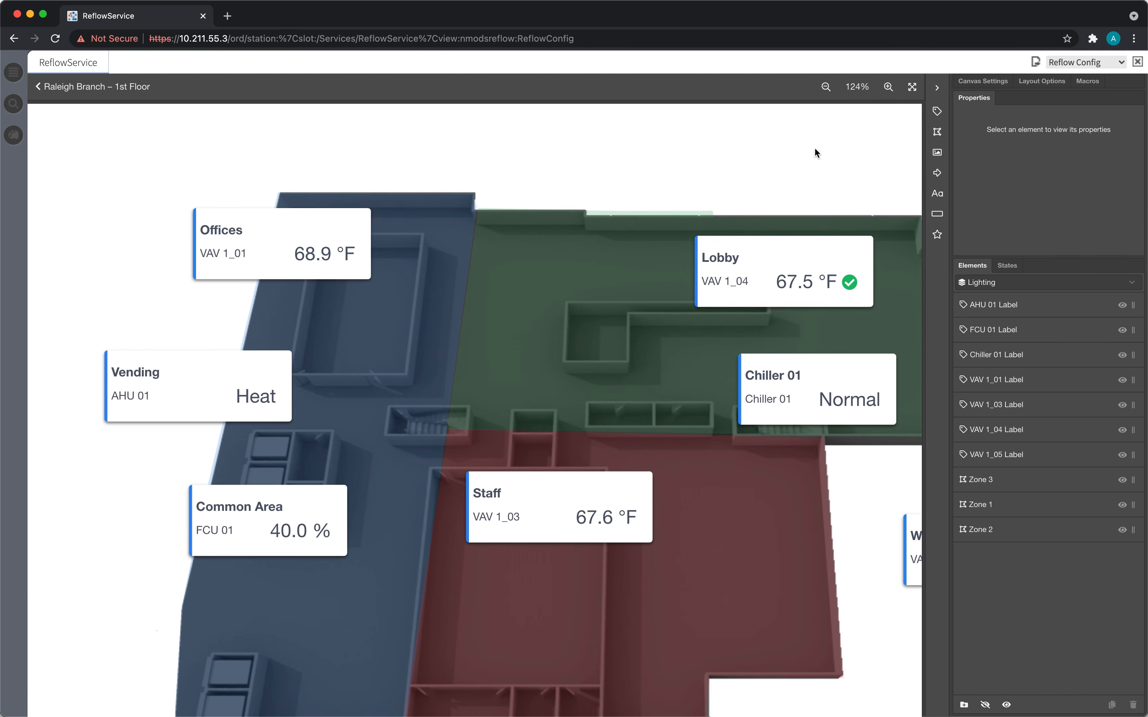
{"action": "left_click_drag", "start_coordinate": [832, 141], "coordinate": [561, 154]}
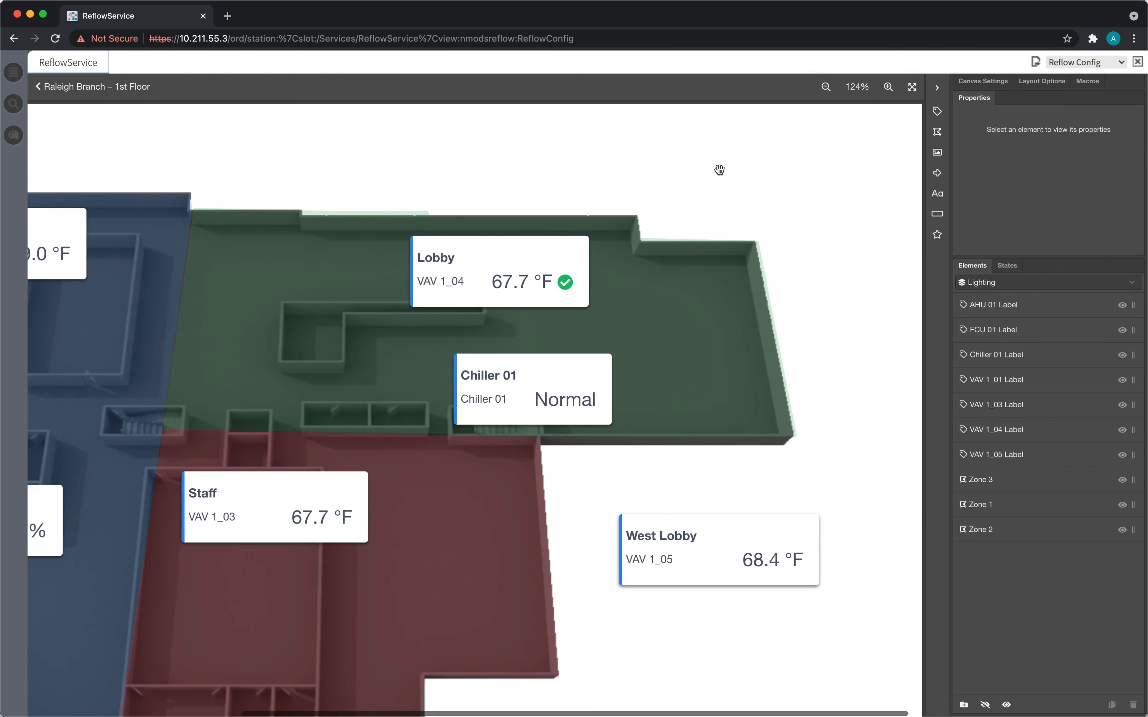
{"action": "scroll", "coordinate": [755, 176], "scroll_direction": "down", "scroll_amount": 2}
{"action": "scroll", "coordinate": [756, 176], "scroll_direction": "down", "scroll_amount": 2}
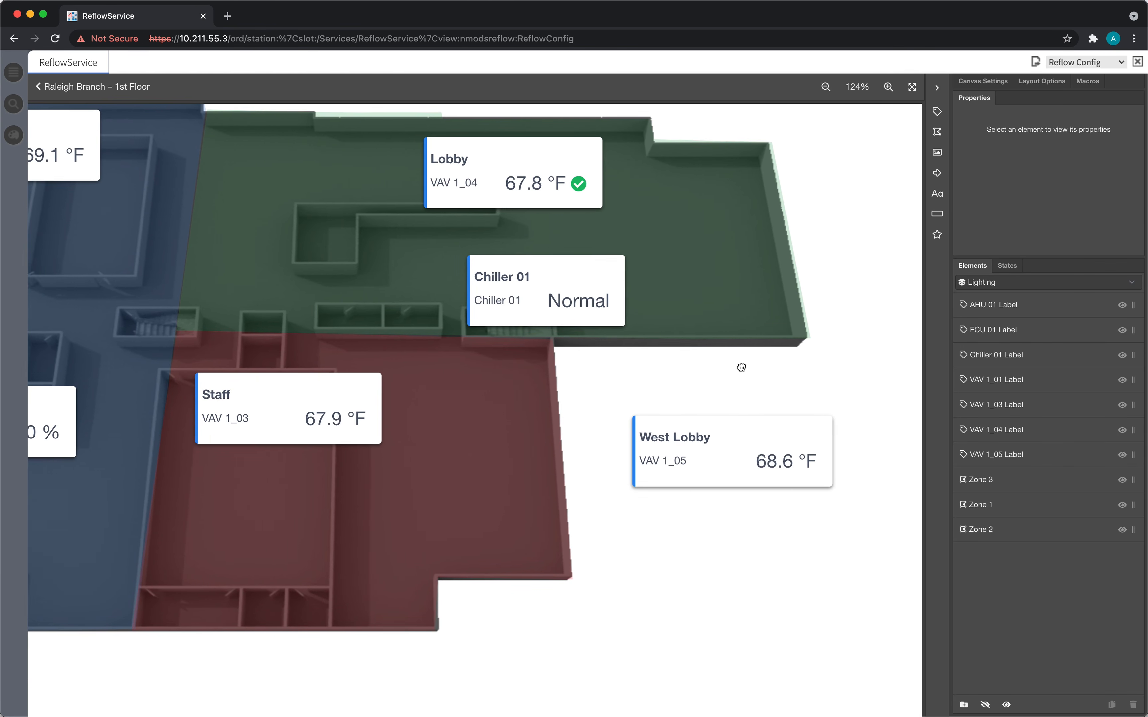
{"action": "left_click_drag", "start_coordinate": [737, 366], "coordinate": [854, 356]}
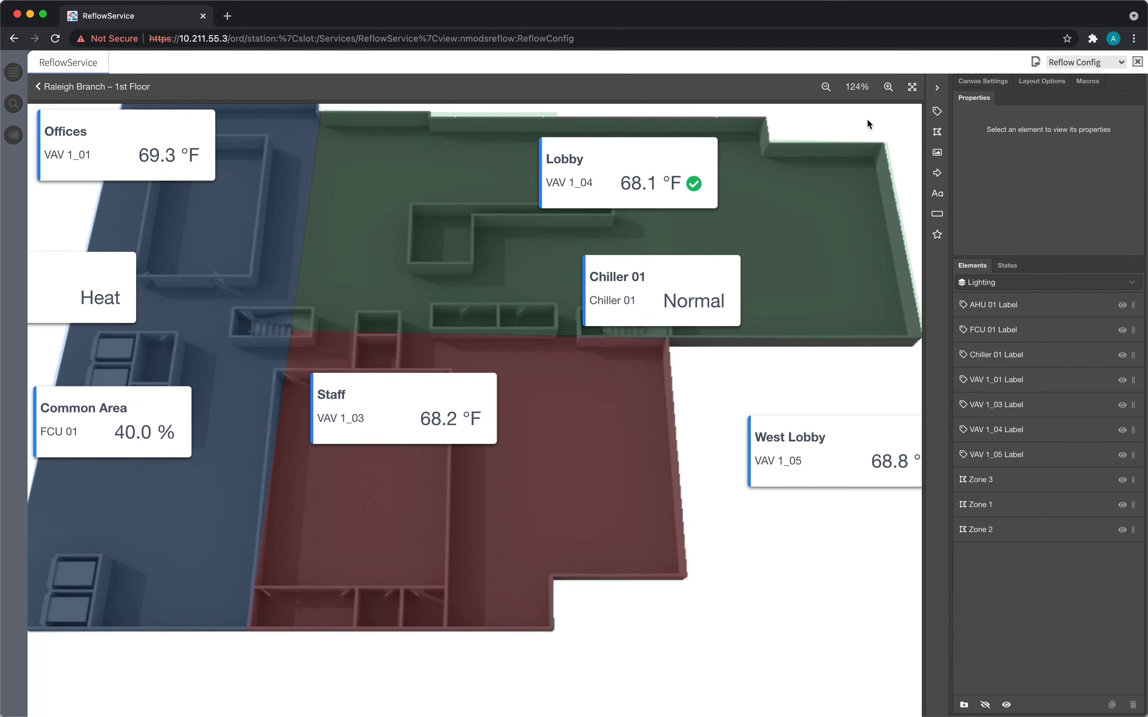
{"action": "left_click", "coordinate": [853, 90]}
{"action": "left_click", "coordinate": [912, 86]}
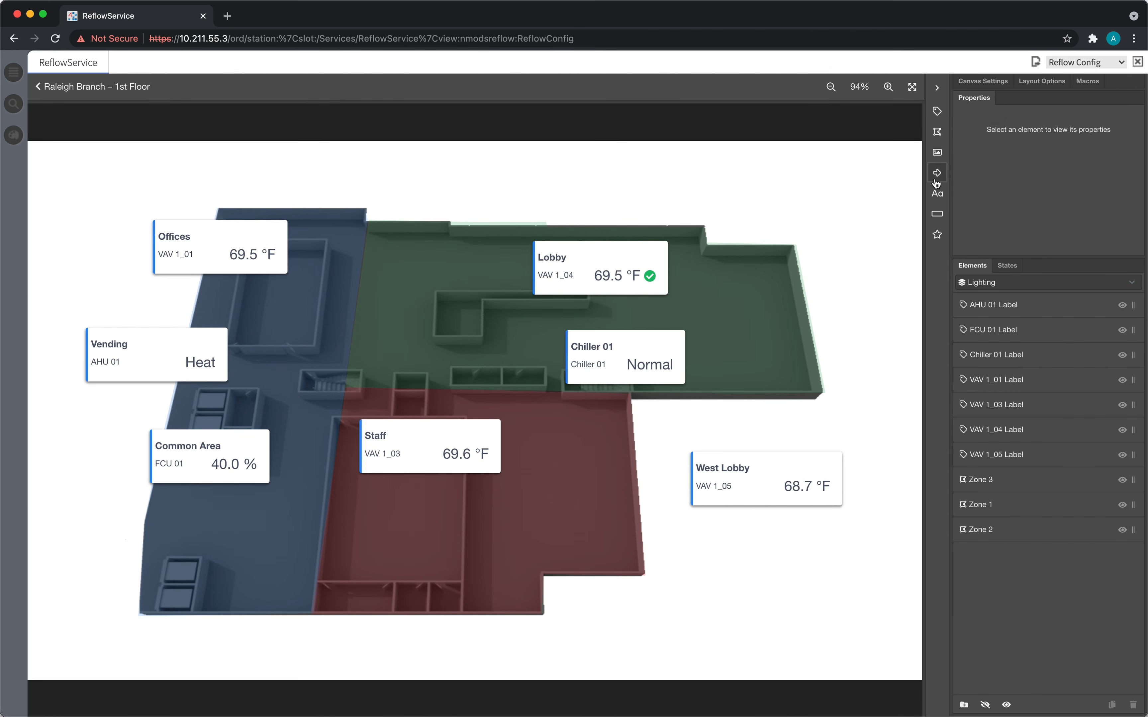
- Hide and restore the builder's side panels, and review the Canvas Settings, Layout Options and Macros
{"action": "left_click", "coordinate": [936, 88]}
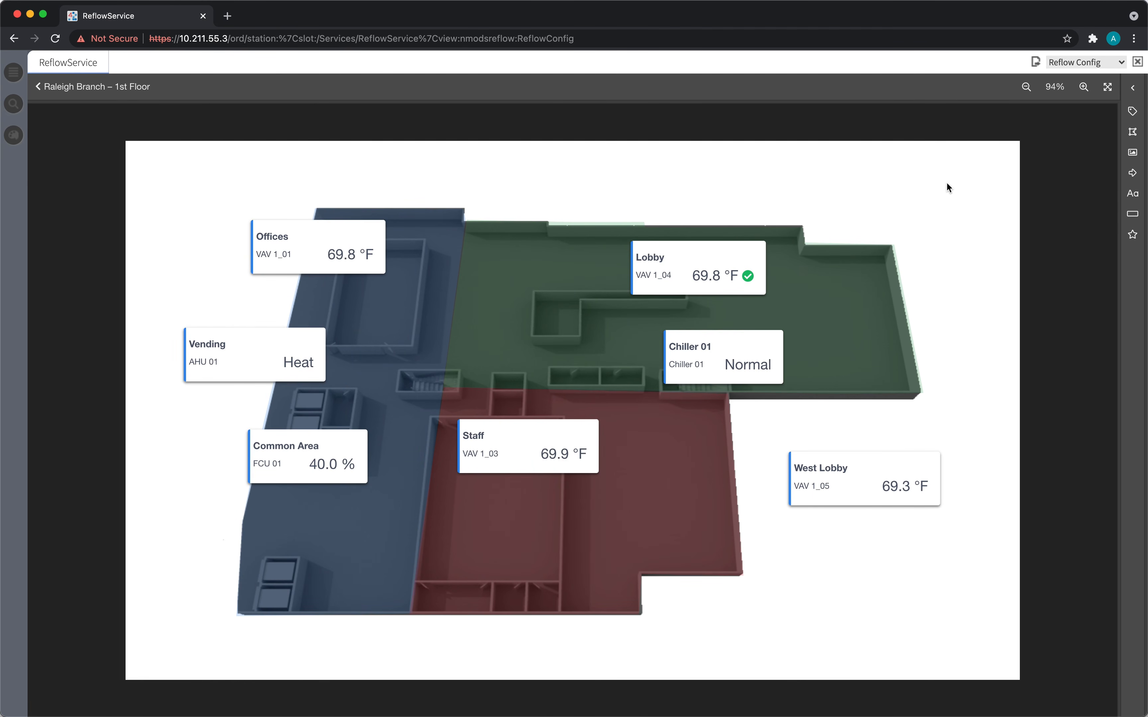
{"action": "left_click", "coordinate": [1133, 87]}
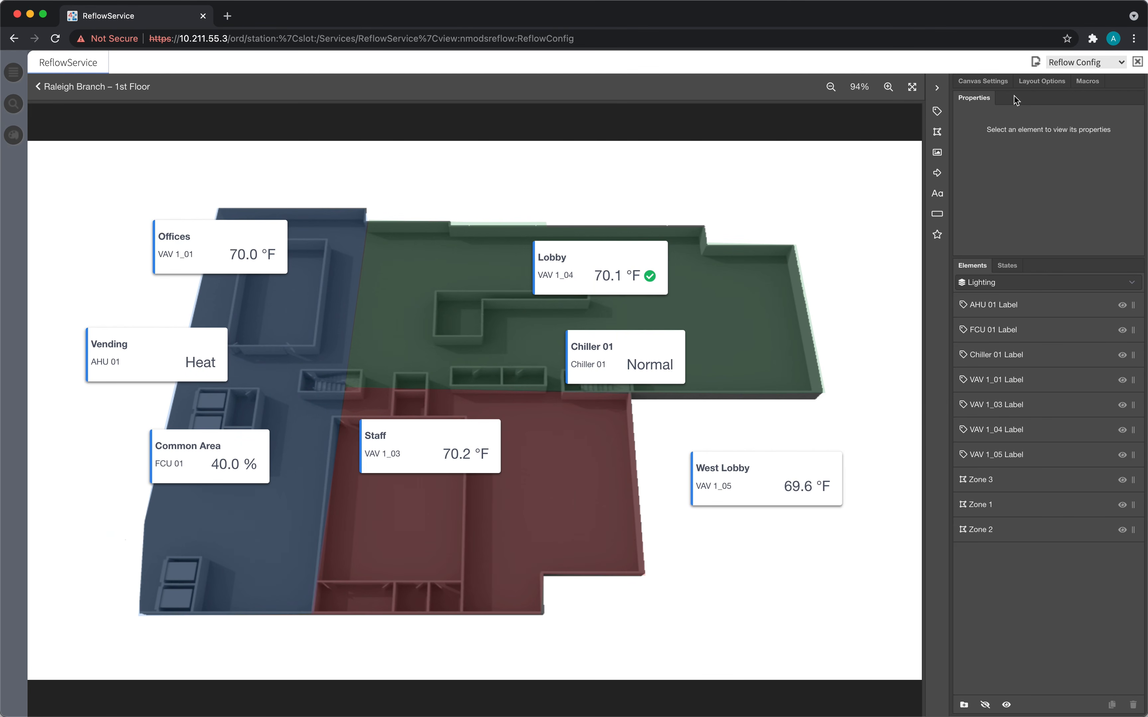
{"action": "left_click", "coordinate": [980, 82]}
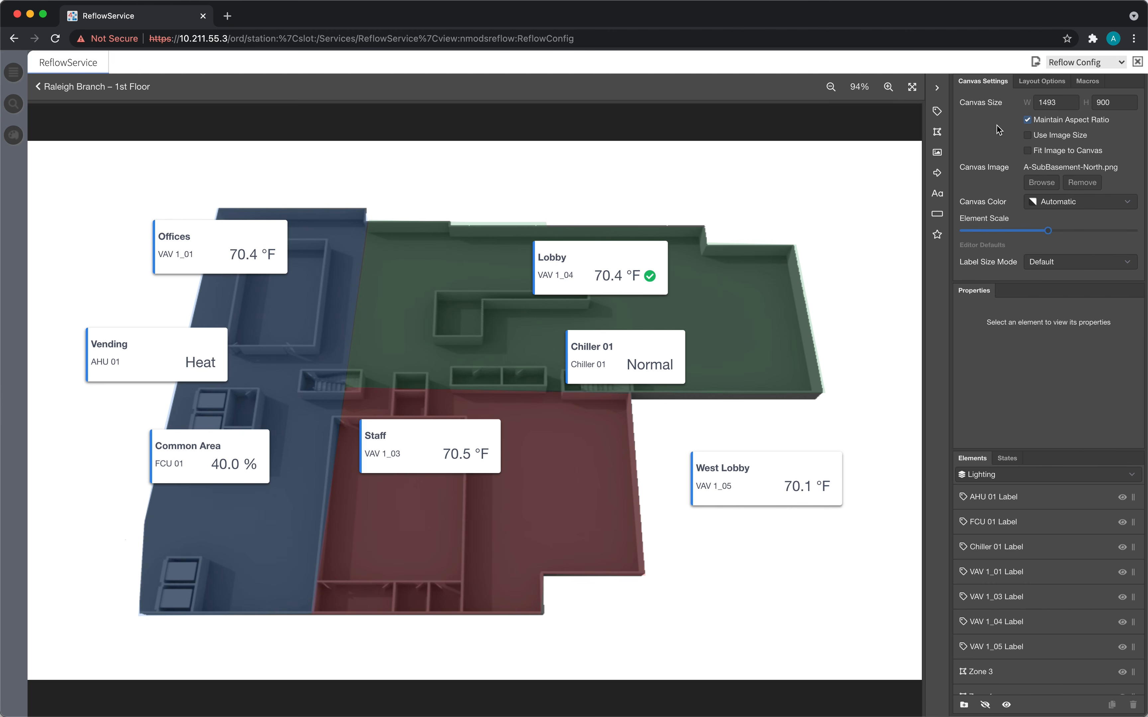
{"action": "left_click", "coordinate": [1042, 84]}
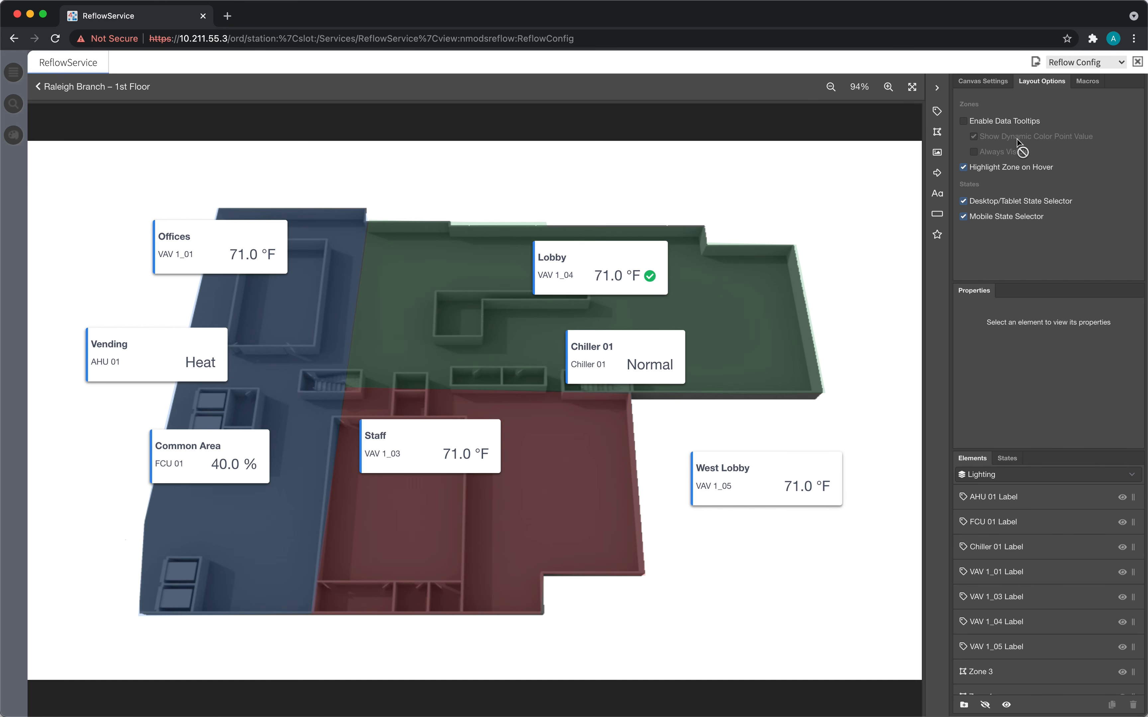
{"action": "left_click", "coordinate": [1093, 84]}
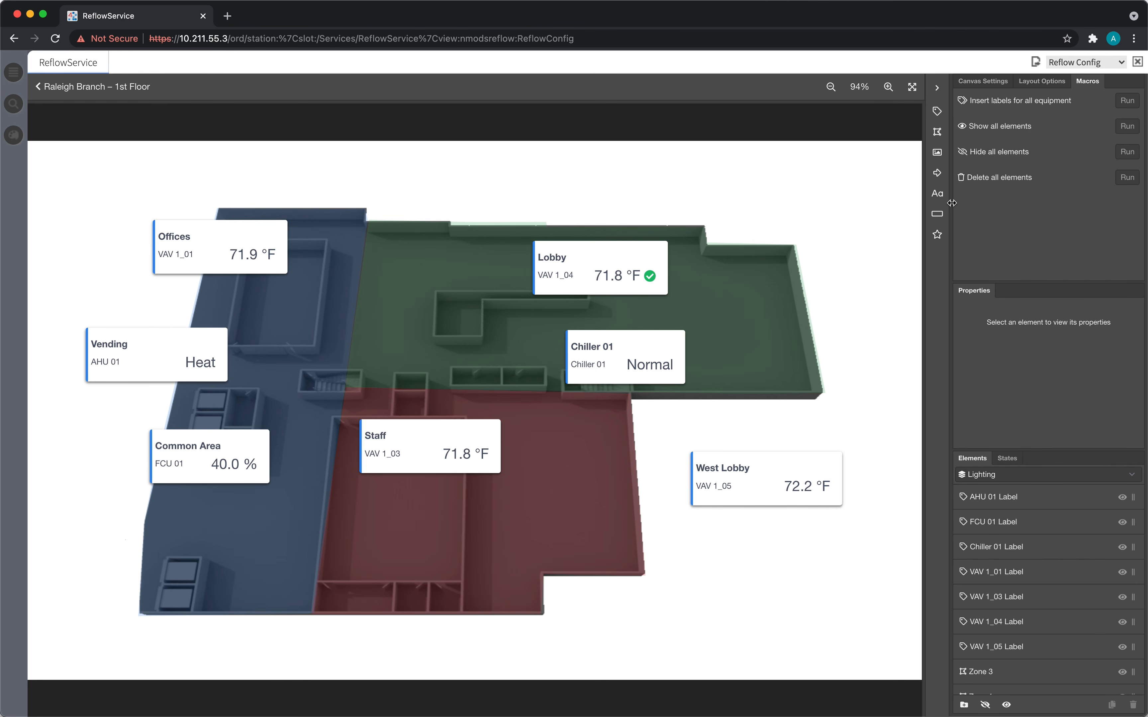
- Toggle the side panels, widen them slightly, display the Canvas Settings, shorten that section and make the Properties section taller
{"action": "left_click", "coordinate": [937, 87]}
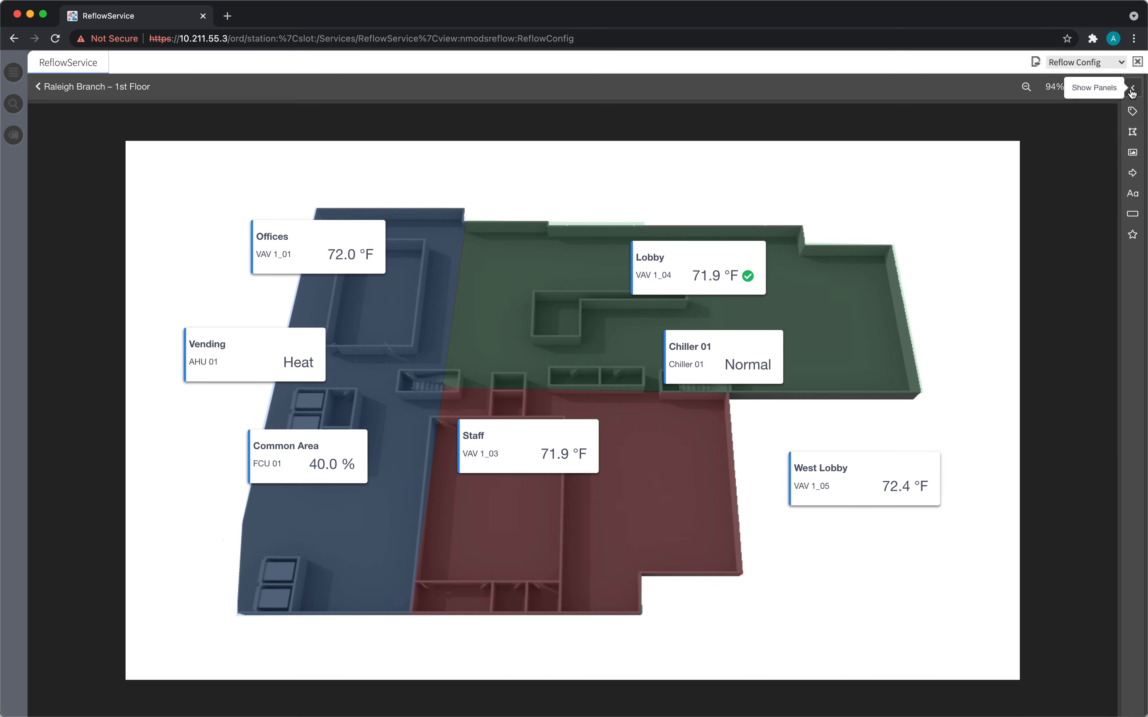
{"action": "left_click", "coordinate": [1132, 90]}
{"action": "mouse_move", "coordinate": [950, 136]}
{"action": "left_mouse_down"}
{"action": "mouse_move", "coordinate": [801, 137]}
{"action": "mouse_move", "coordinate": [931, 144]}
{"action": "left_mouse_up"}
{"action": "left_click", "coordinate": [965, 85]}
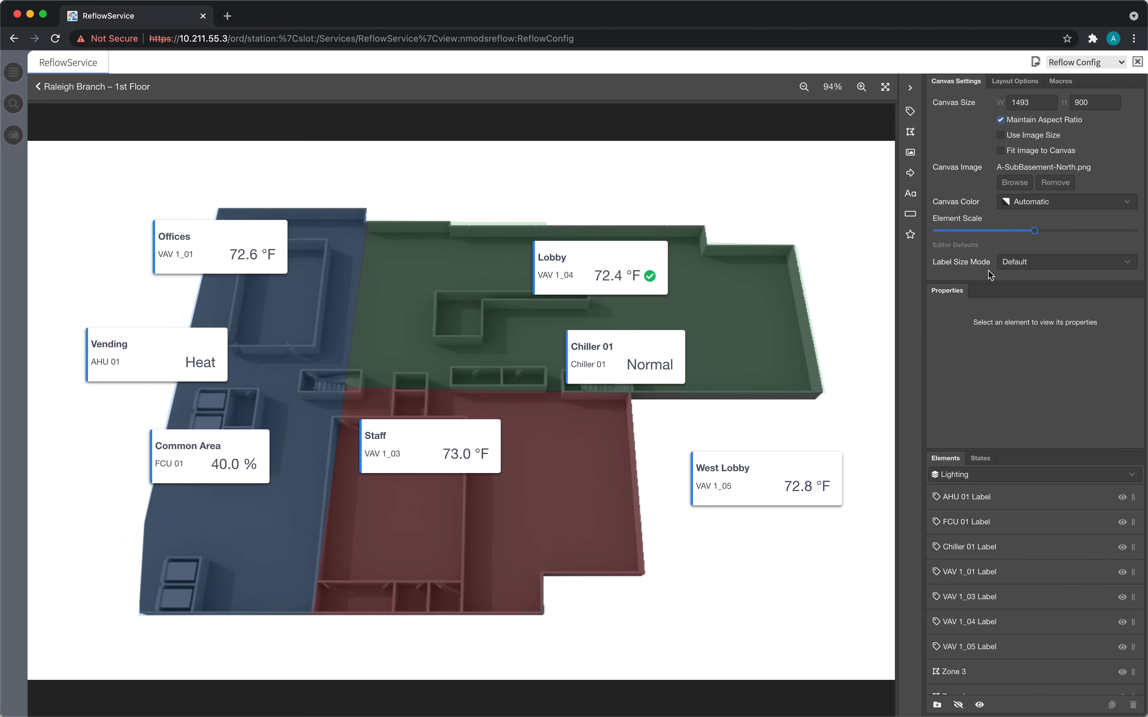
{"action": "left_click_drag", "start_coordinate": [997, 281], "coordinate": [1004, 164]}
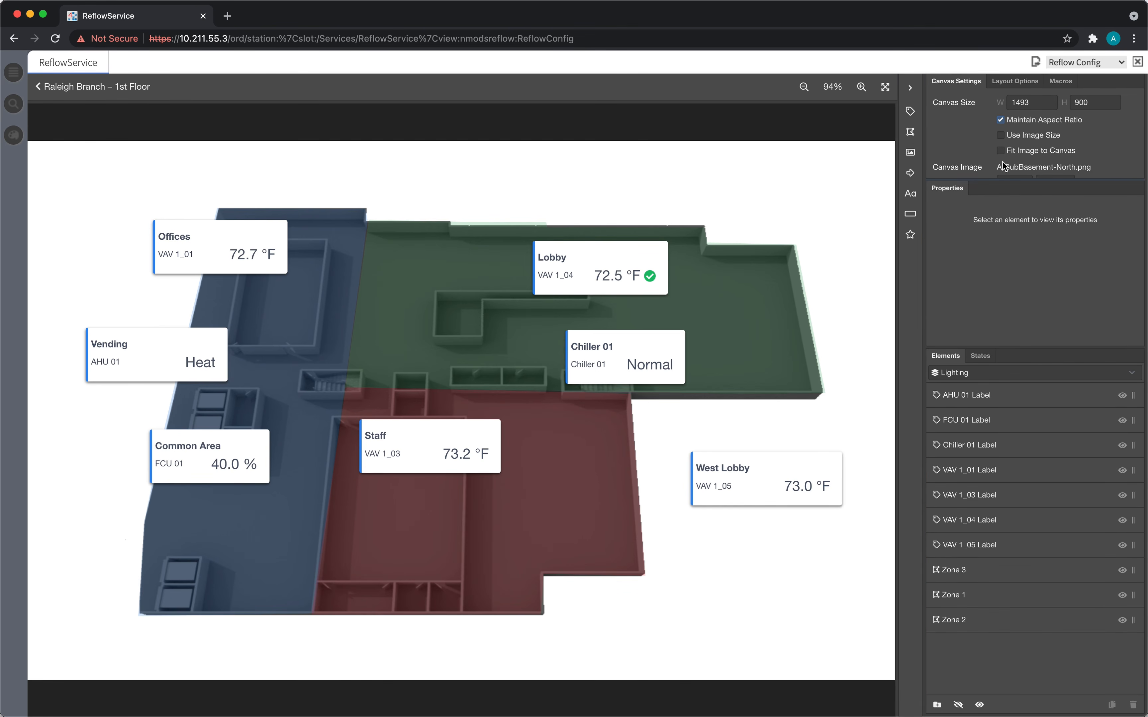
{"action": "left_click_drag", "start_coordinate": [1029, 349], "coordinate": [1028, 401]}
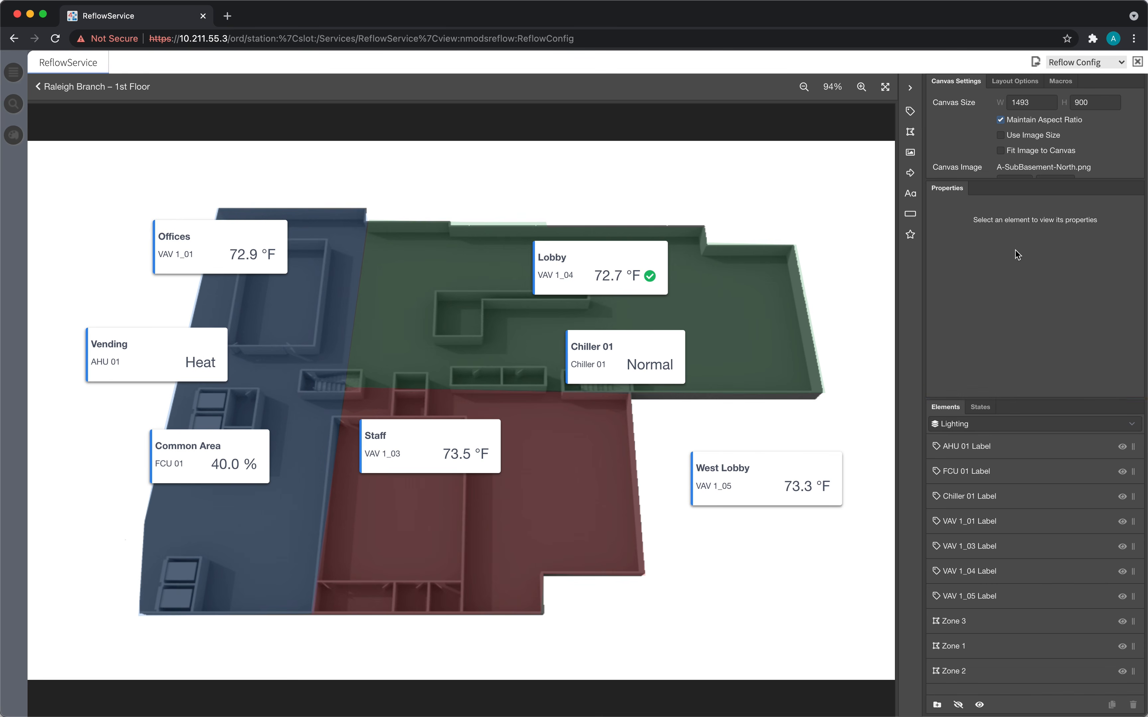
- Select the Lobby label on the 1st Floor plan and review its action and general properties
{"action": "left_click", "coordinate": [610, 263]}
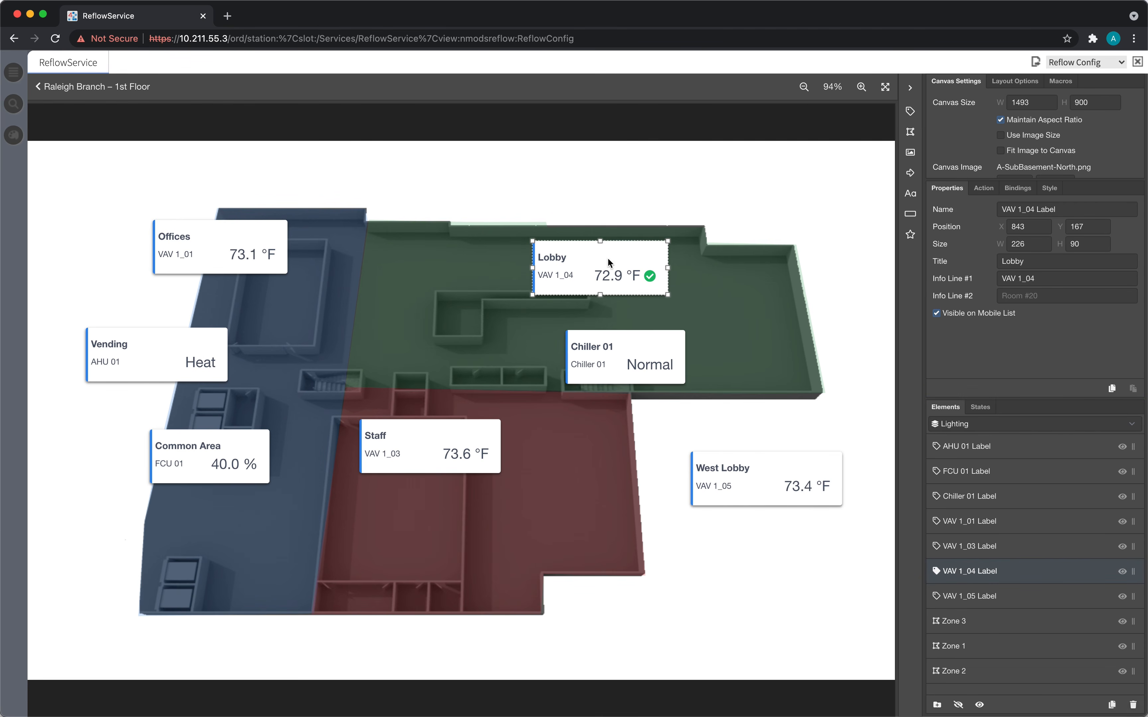
{"action": "left_click", "coordinate": [1013, 191]}
{"action": "left_click", "coordinate": [983, 192]}
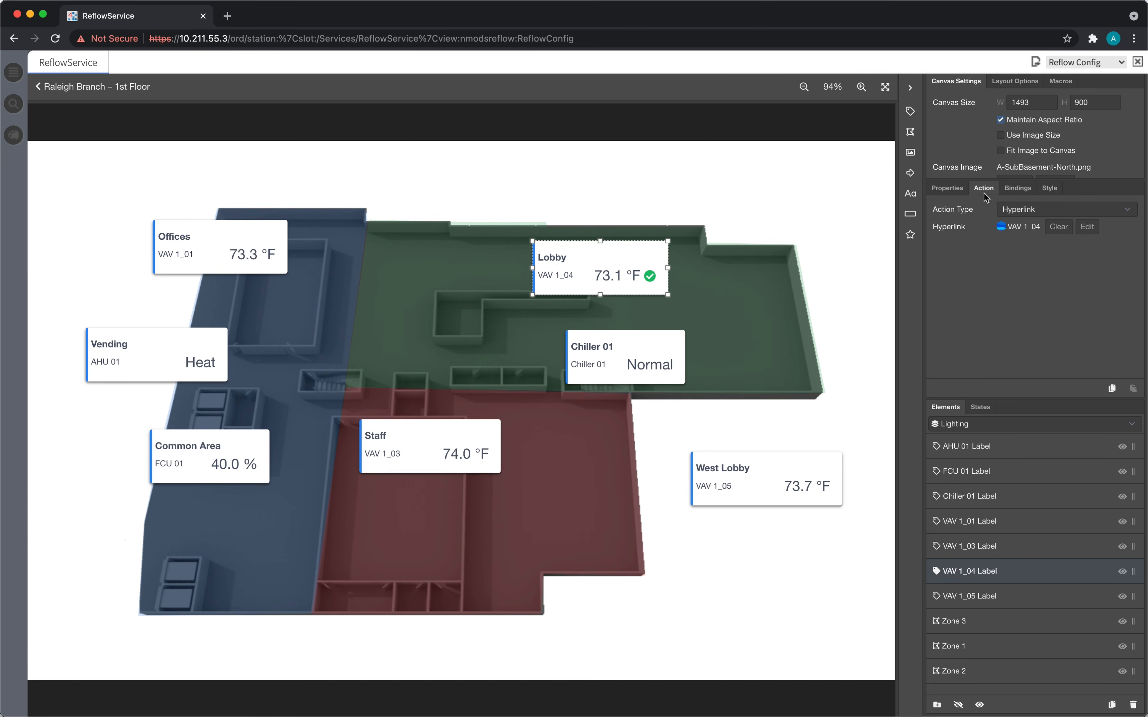
{"action": "left_click", "coordinate": [956, 192]}
- Shrink and restore the Properties section's height, make the Canvas Settings section taller, and deselect the Lobby label
{"action": "left_click_drag", "start_coordinate": [1001, 397], "coordinate": [1003, 283]}
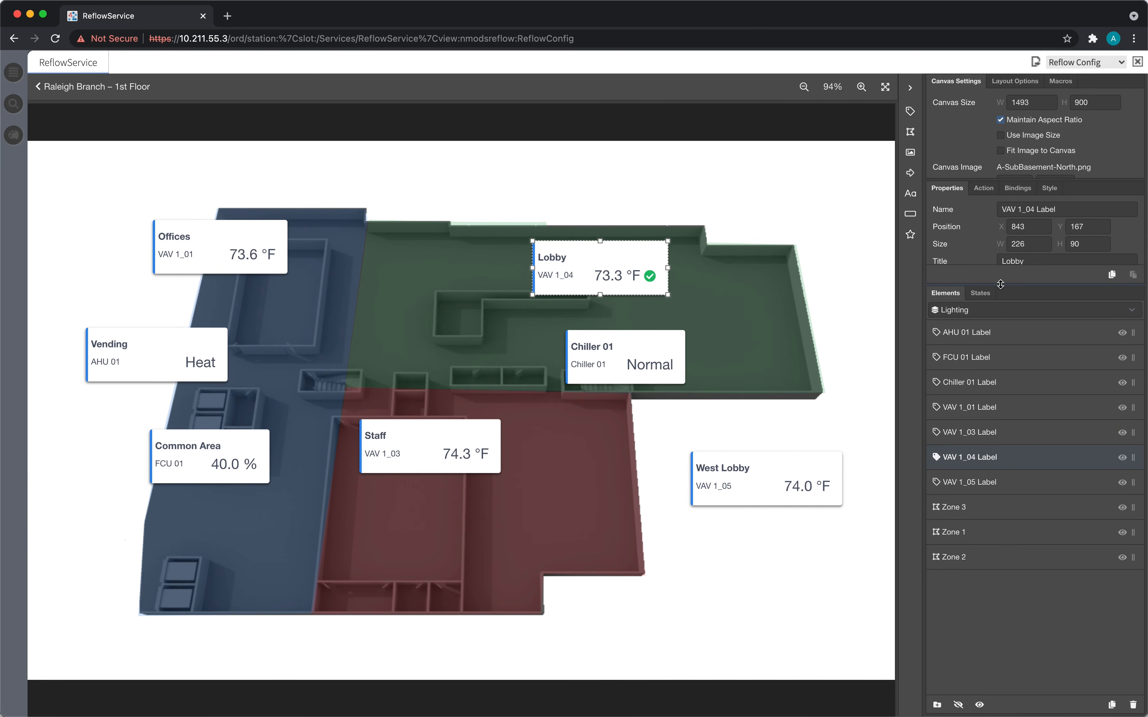
{"action": "scroll", "coordinate": [972, 242], "scroll_direction": "down", "scroll_amount": 3}
{"action": "scroll", "coordinate": [976, 244], "scroll_direction": "up", "scroll_amount": 3}
{"action": "left_click_drag", "start_coordinate": [1001, 284], "coordinate": [999, 388]}
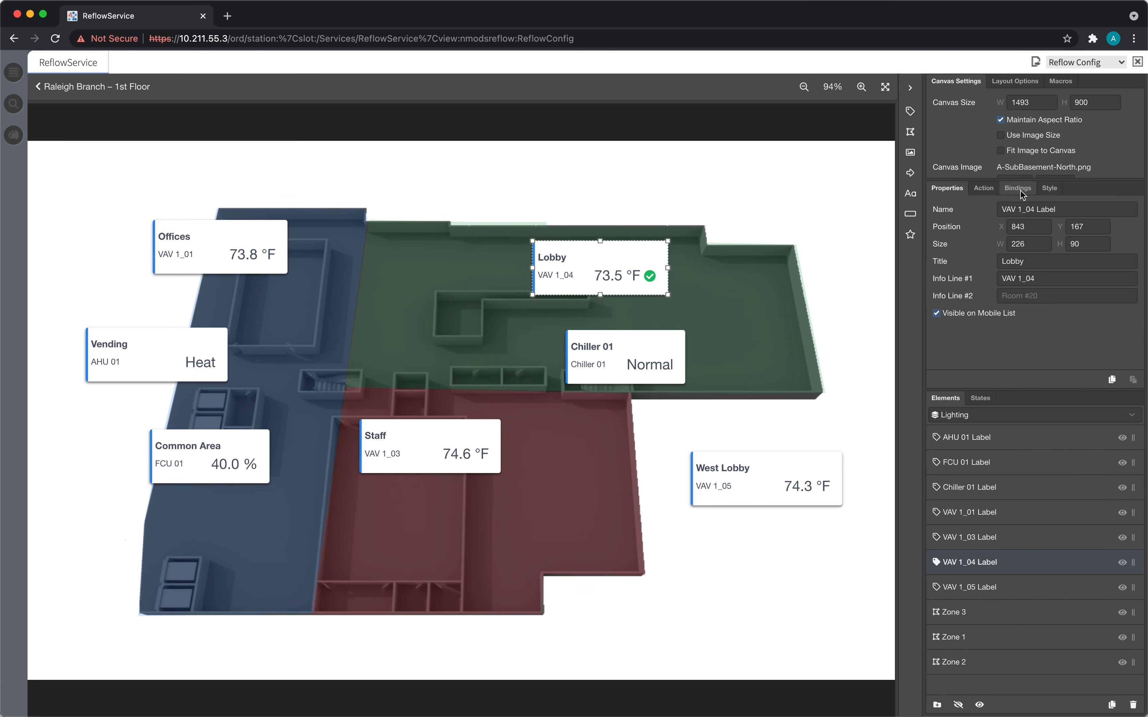
{"action": "left_click_drag", "start_coordinate": [1096, 182], "coordinate": [1083, 217]}
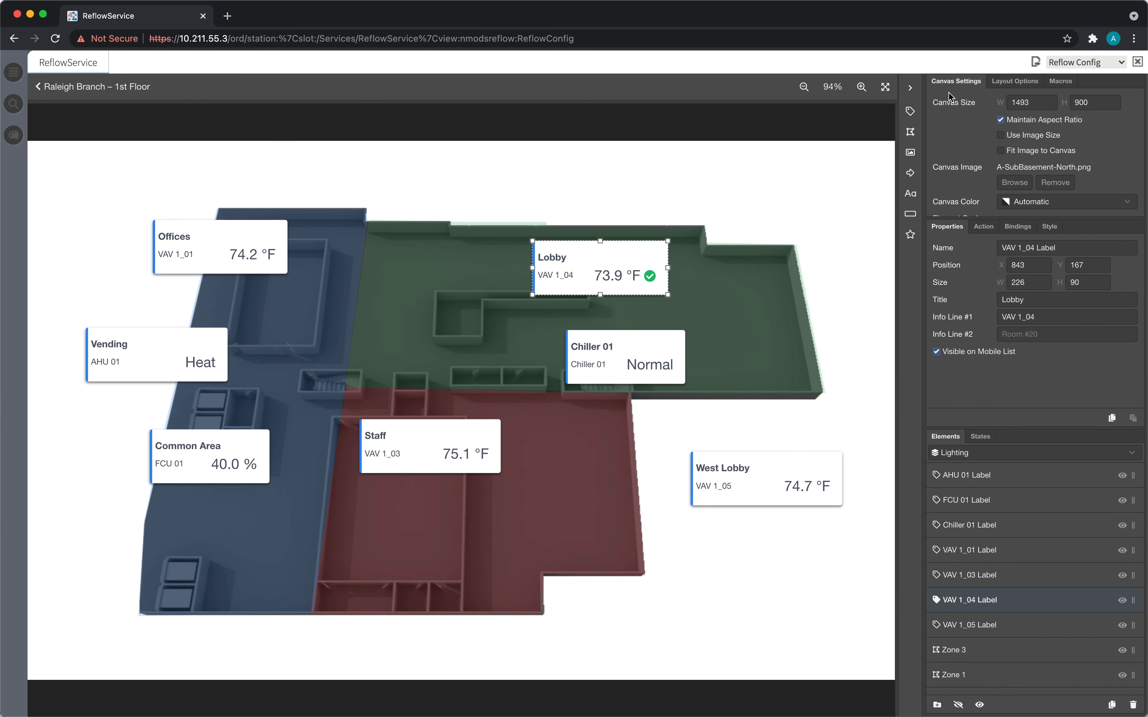
{"action": "left_click", "coordinate": [639, 152]}
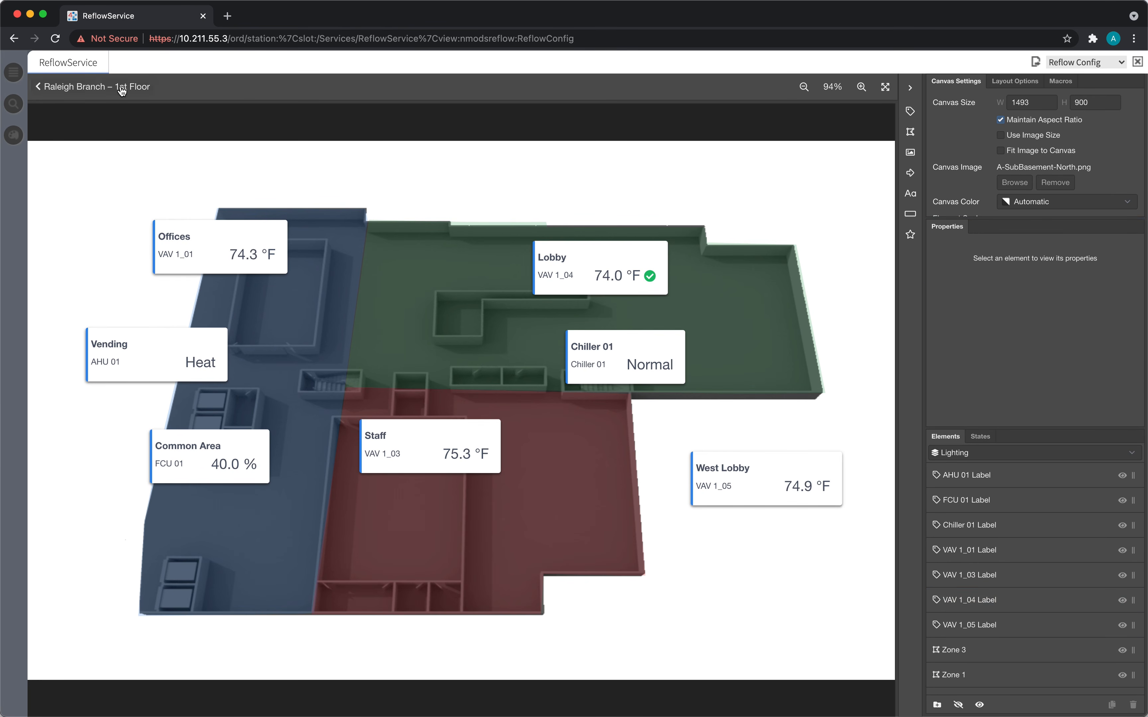
- Leave the 1st Floor's builder and add a floor named "3rd Floor" to the Raleigh Branch building
{"action": "left_click", "coordinate": [92, 90]}
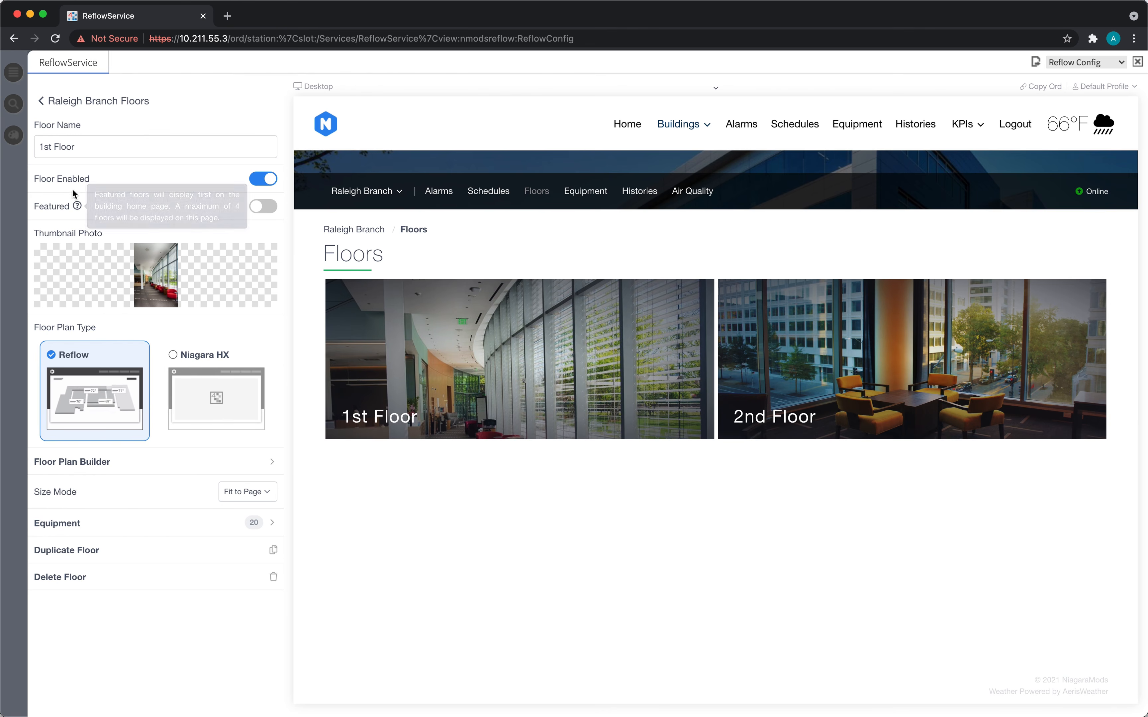
{"action": "left_click", "coordinate": [74, 103]}
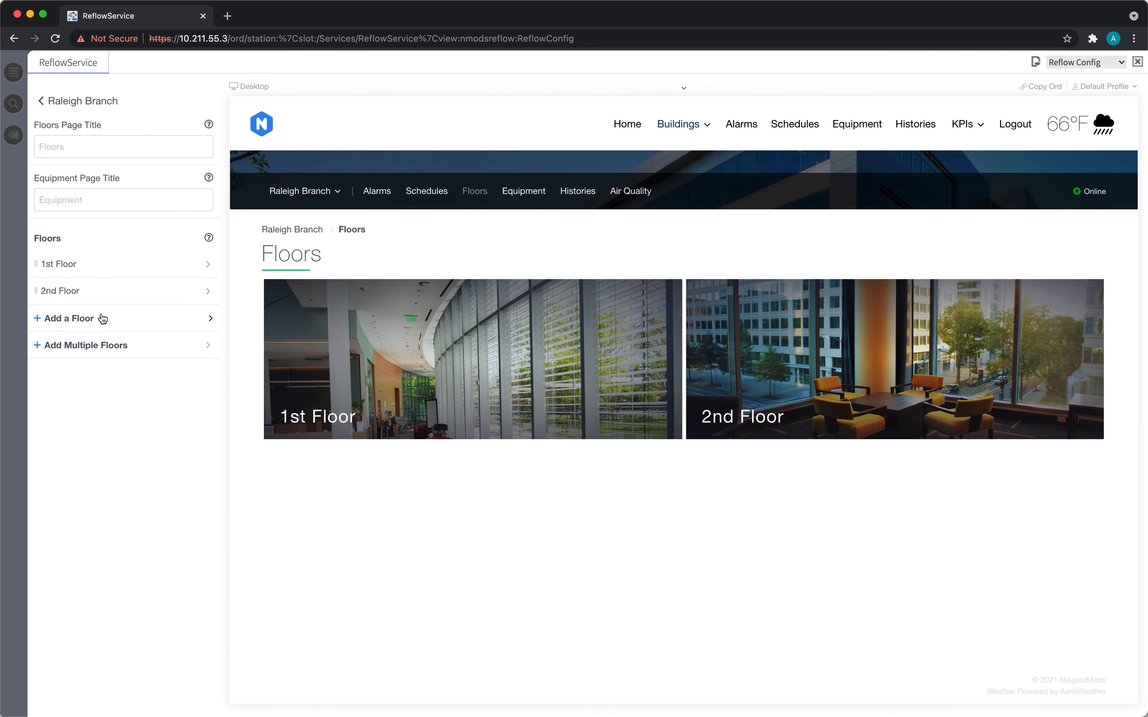
{"action": "left_click", "coordinate": [99, 317]}
{"action": "triple_click", "coordinate": [94, 152]}
{"action": "type", "text": "3rd Fk"}
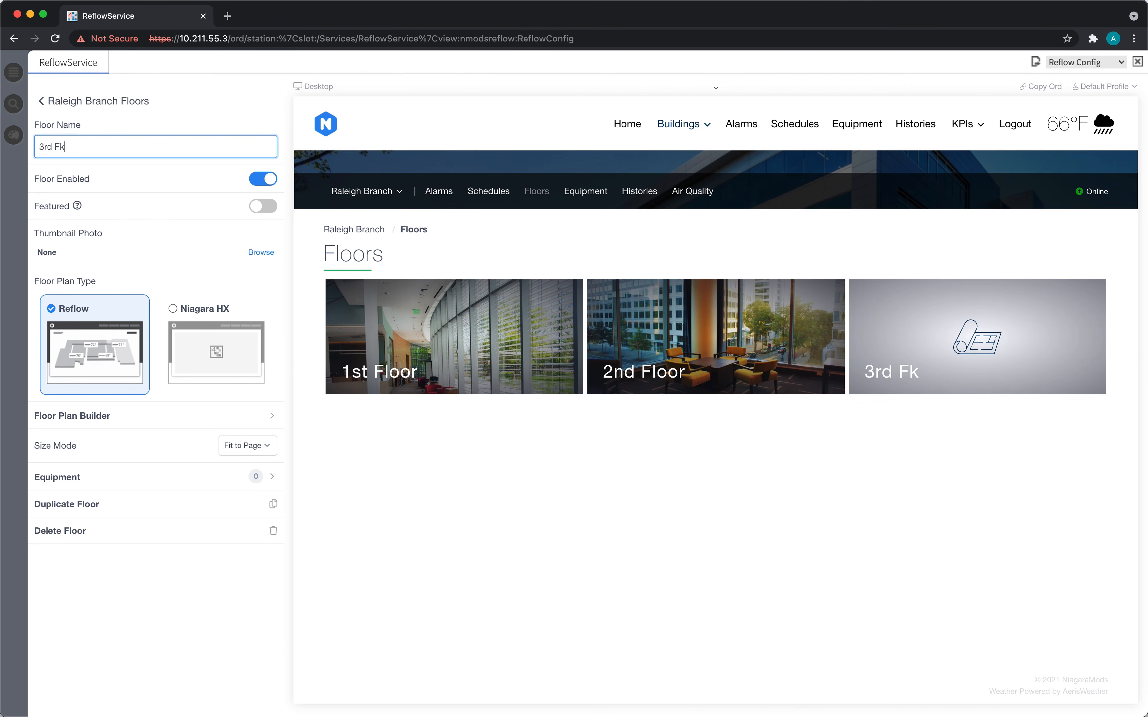
{"action": "key", "text": "BackSpace"}
{"action": "type", "text": "loor"}
- Assign the VAV 3_01, 3_02, 3_03, 3_04 and 3_05 devices that have no building to the 3rd Floor's equipment
{"action": "left_click", "coordinate": [136, 483]}
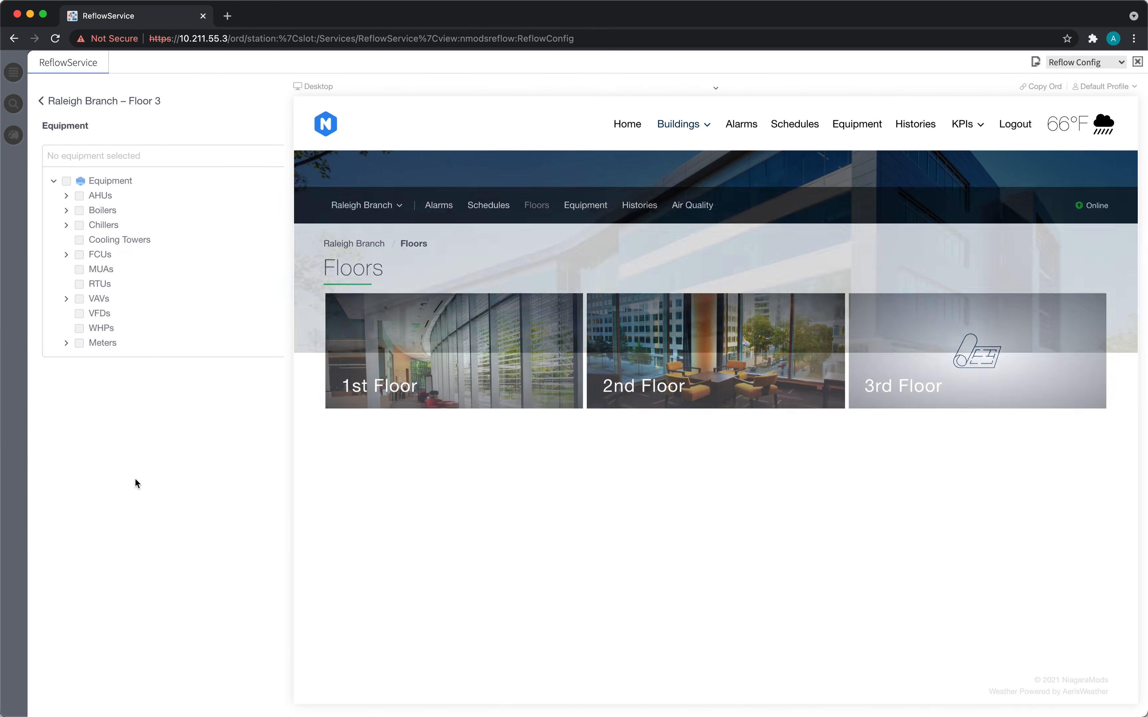
{"action": "left_click", "coordinate": [56, 298]}
{"action": "scroll", "coordinate": [128, 332], "scroll_direction": "down", "scroll_amount": 4}
{"action": "left_click", "coordinate": [143, 519]}
{"action": "left_click", "coordinate": [156, 535]}
{"action": "left_click", "coordinate": [160, 574]}
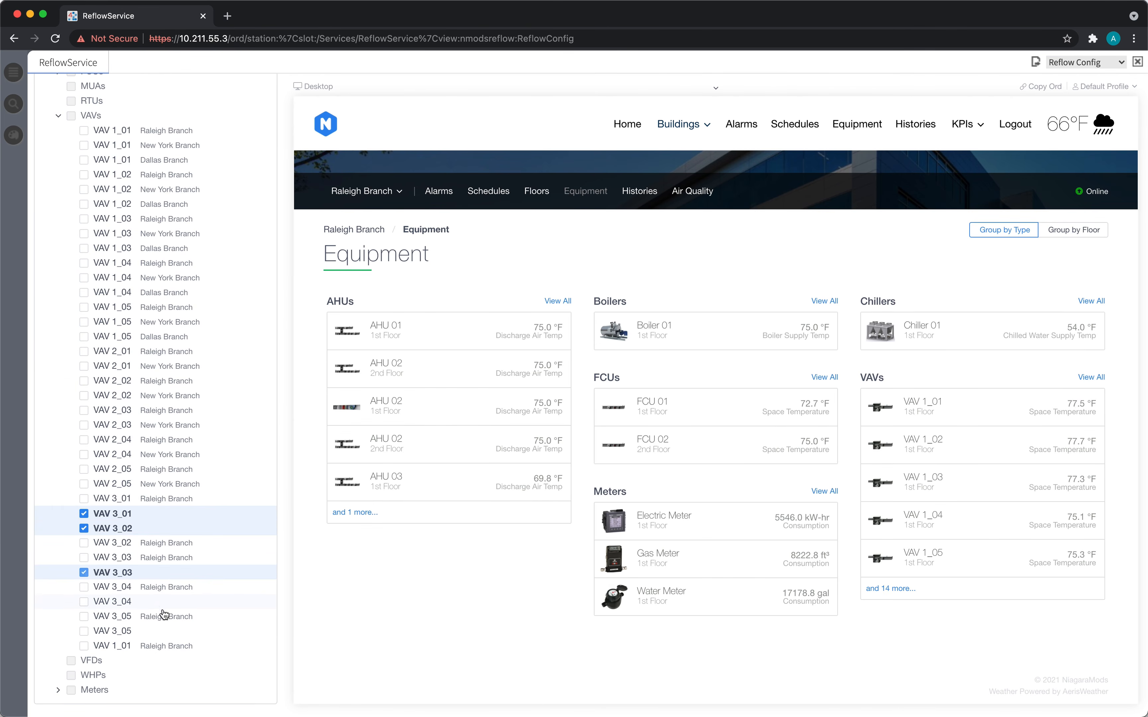
{"action": "left_click", "coordinate": [161, 604]}
{"action": "left_click", "coordinate": [162, 633]}
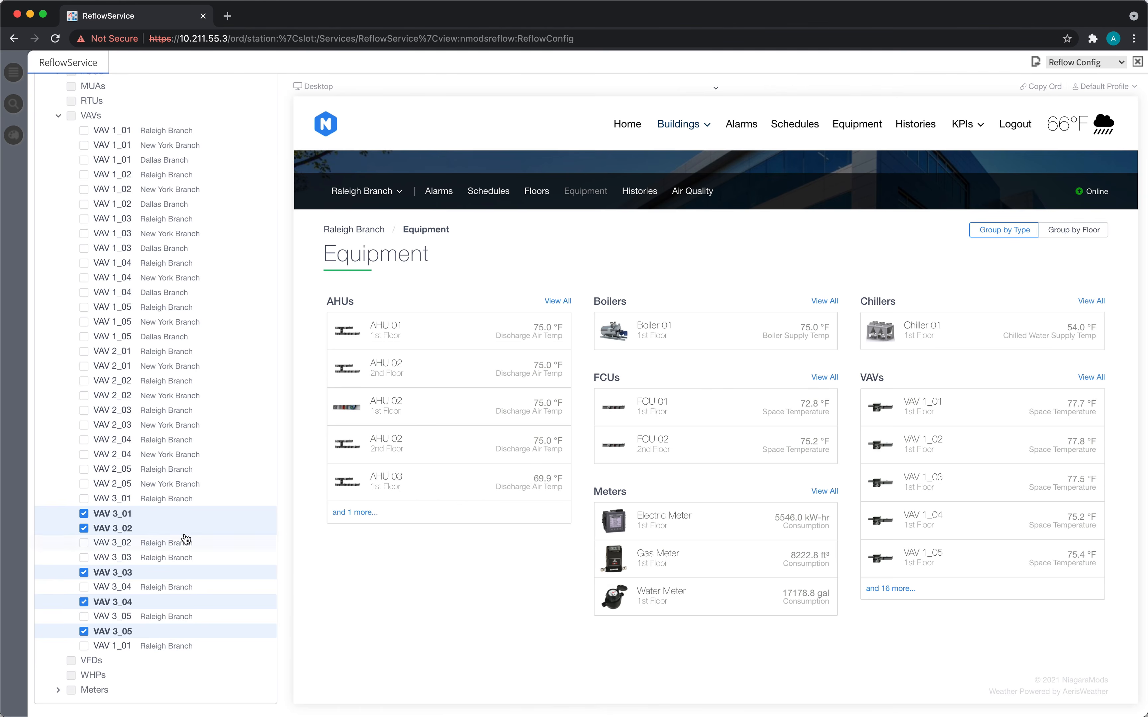
{"action": "scroll", "coordinate": [189, 545], "scroll_direction": "up", "scroll_amount": 5}
- Collapse the VAVs group, return to the 3rd Floor's settings and open its Floor Plan Builder
{"action": "left_click", "coordinate": [59, 319]}
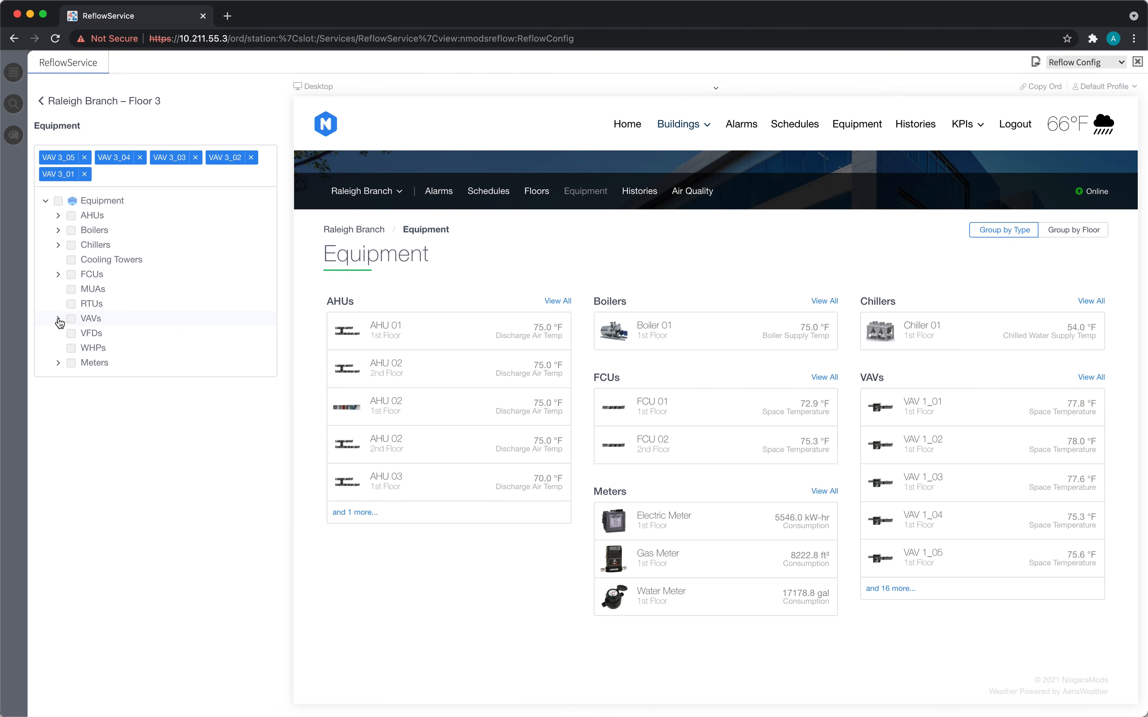
{"action": "left_click", "coordinate": [56, 107]}
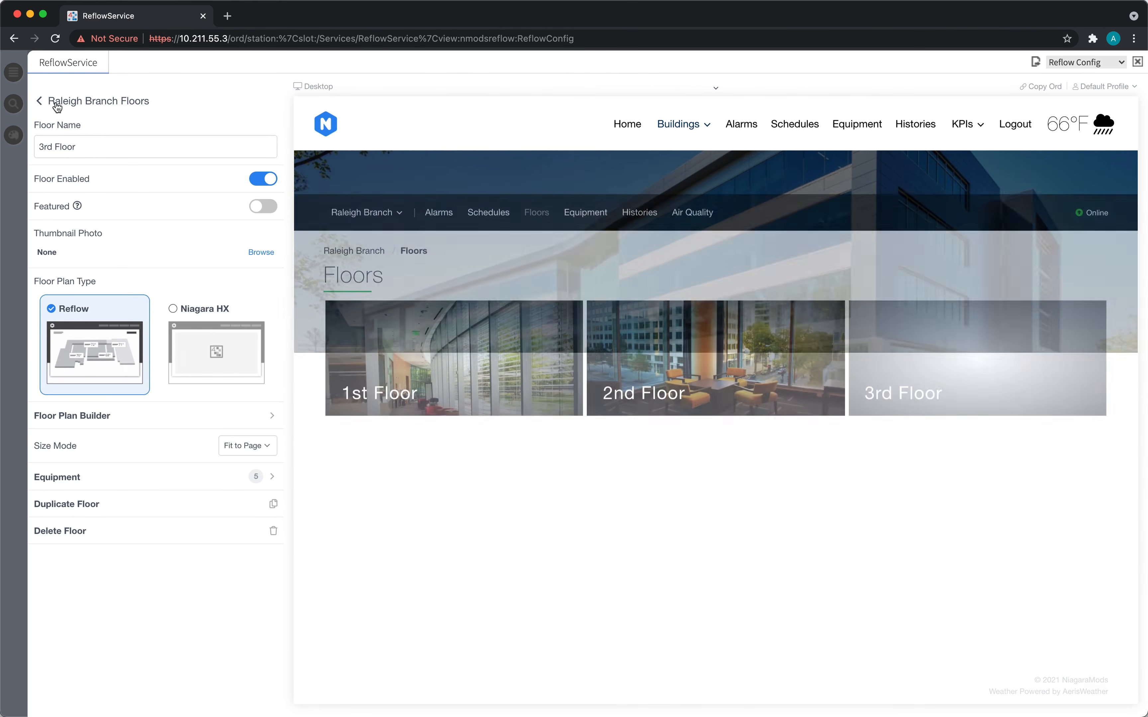
{"action": "left_click", "coordinate": [164, 421]}
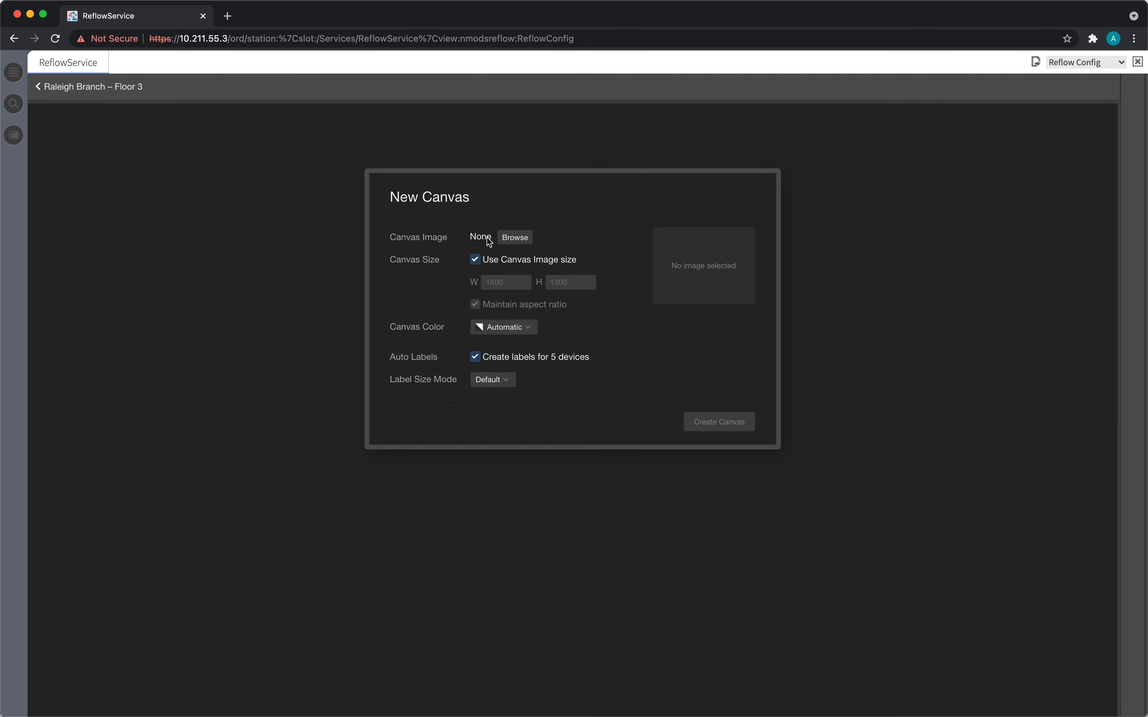
- Set A-Basement-South.png from content/whats-new/floors as the new canvas's image, and remove it again
{"action": "left_click", "coordinate": [504, 239]}
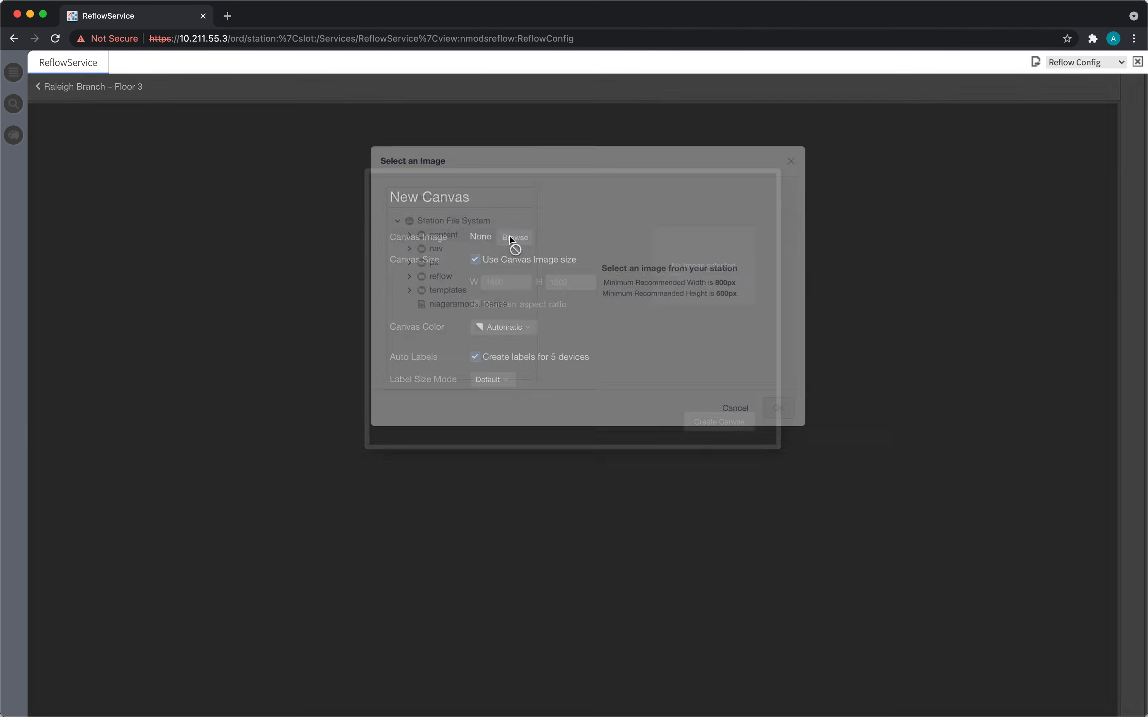
{"action": "left_click", "coordinate": [468, 233]}
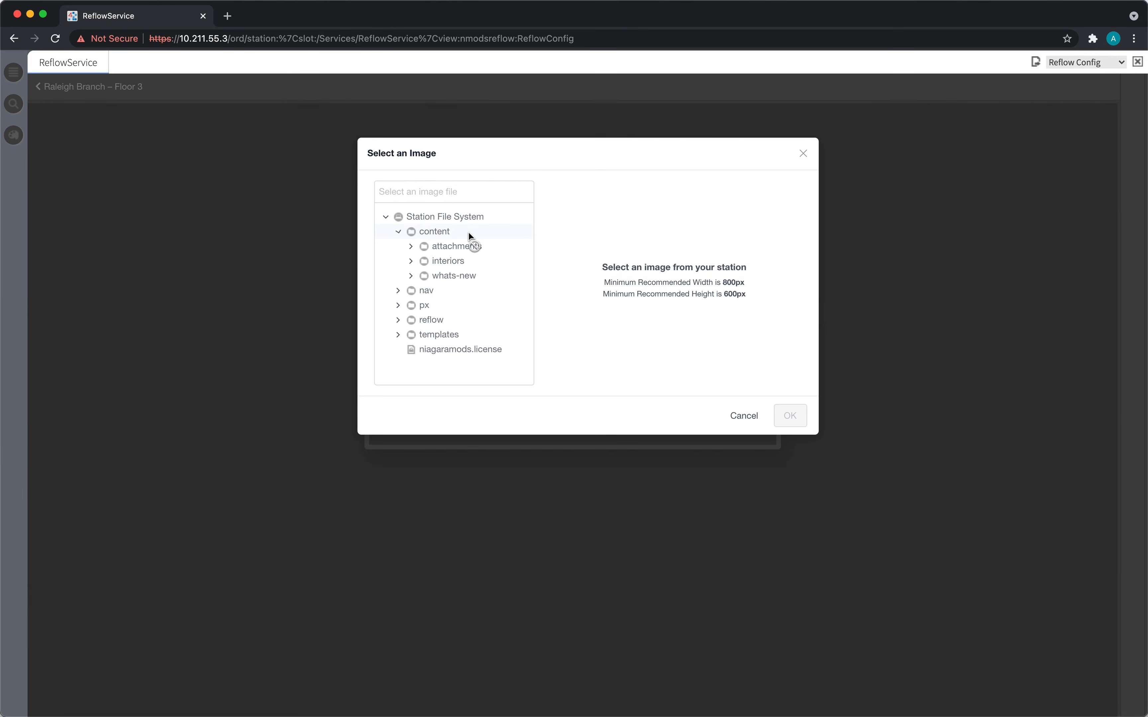
{"action": "left_click", "coordinate": [470, 277]}
{"action": "scroll", "coordinate": [474, 284], "scroll_direction": "down", "scroll_amount": 3}
{"action": "left_click", "coordinate": [473, 253]}
{"action": "left_click", "coordinate": [484, 268]}
{"action": "left_click", "coordinate": [486, 283]}
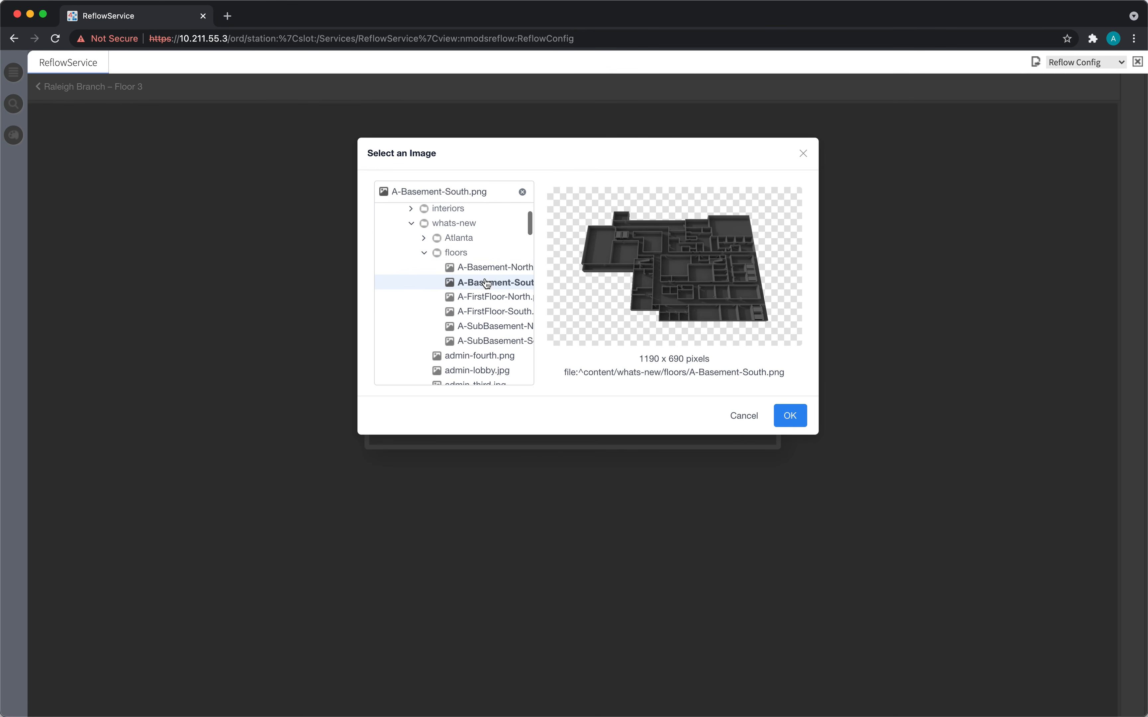
{"action": "left_click", "coordinate": [775, 420]}
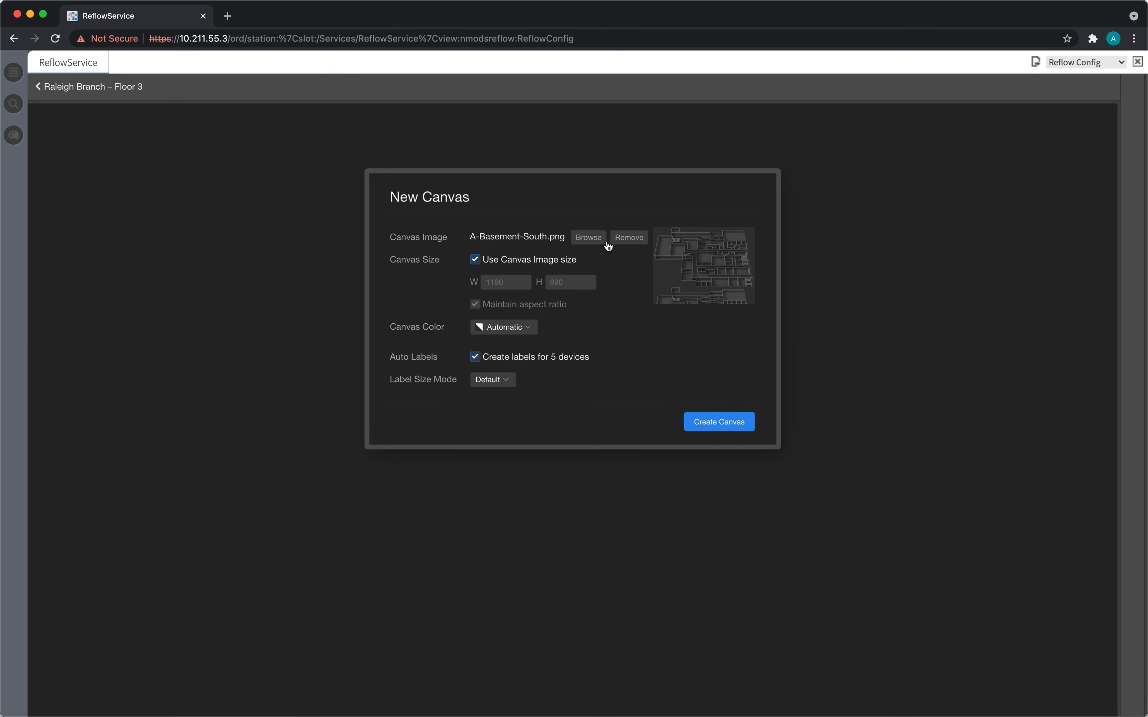
{"action": "left_click", "coordinate": [624, 242]}
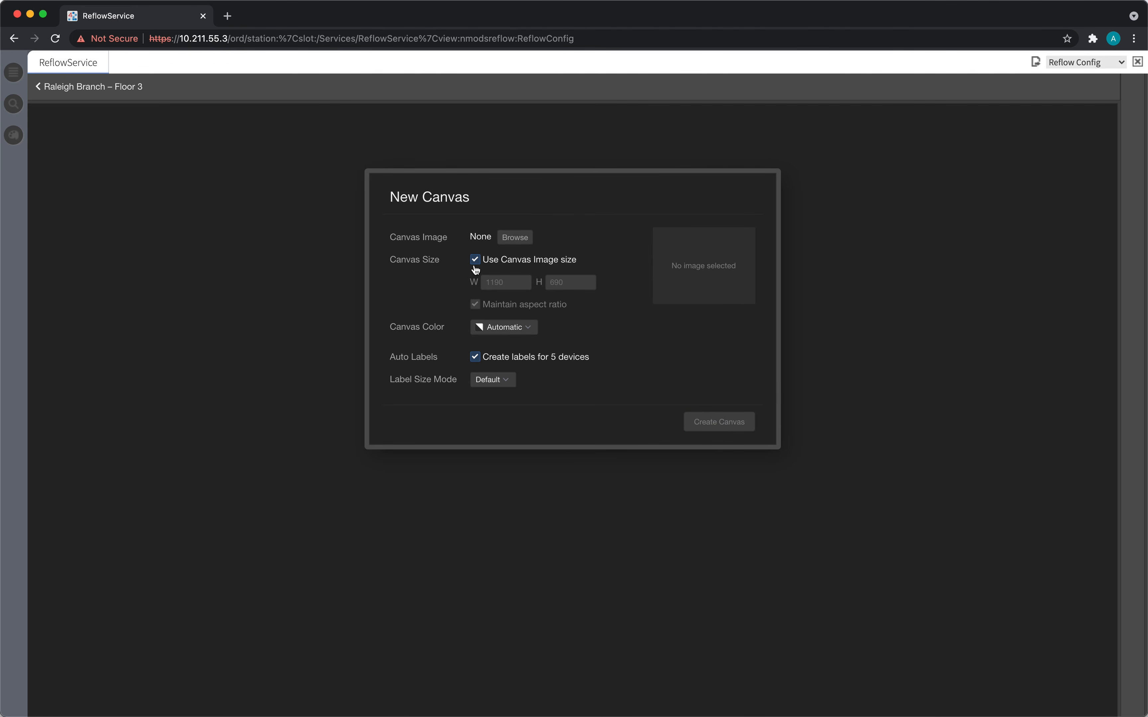
- Turn off Use Canvas Image size and set the canvas to 1600 by 1200 with the aspect ratio maintained
{"action": "left_click", "coordinate": [549, 266]}
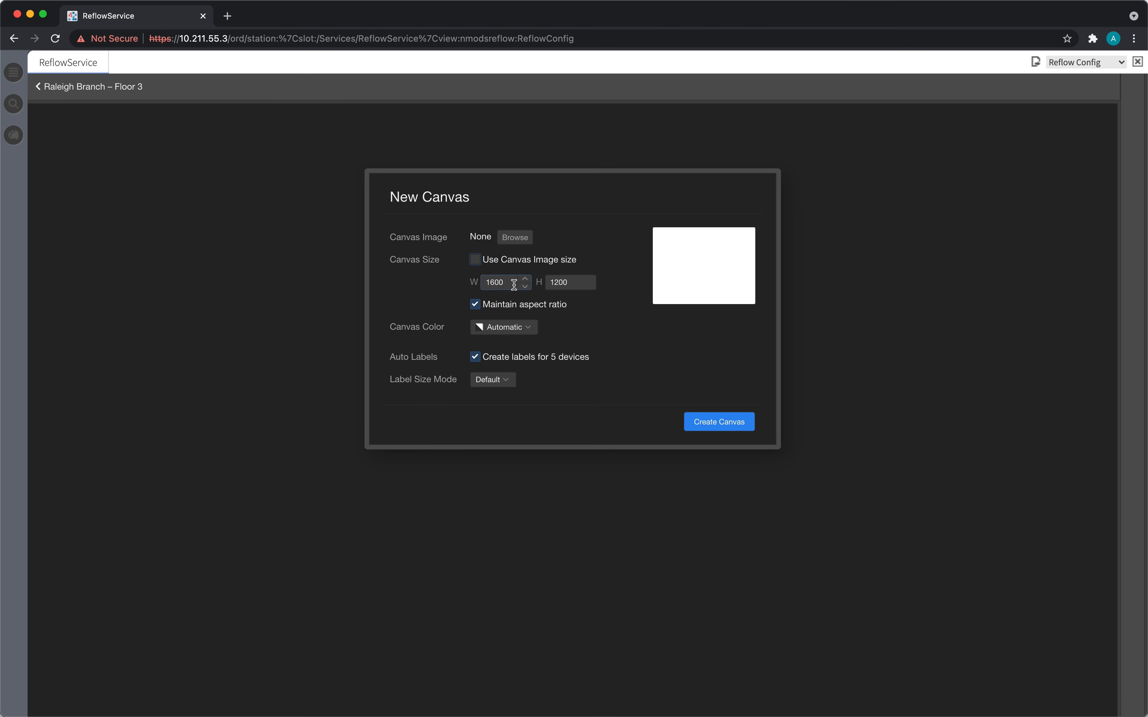
{"action": "left_click", "coordinate": [525, 280]}
{"action": "left_click", "coordinate": [526, 280]}
{"action": "left_click", "coordinate": [546, 307]}
{"action": "left_click", "coordinate": [546, 307]}
{"action": "left_click_drag", "start_coordinate": [570, 281], "coordinate": [536, 282]}
{"action": "type", "text": "600"}
{"action": "key", "text": "BackSpace"}
{"action": "key", "text": "BackSpace"}
{"action": "key", "text": "BackSpace"}
{"action": "type", "text": "120"}
{"action": "left_click", "coordinate": [550, 306]}
- Try the Transparent color for the new canvas and set it back to Automatic
{"action": "left_click", "coordinate": [513, 332]}
{"action": "left_click", "coordinate": [536, 333]}
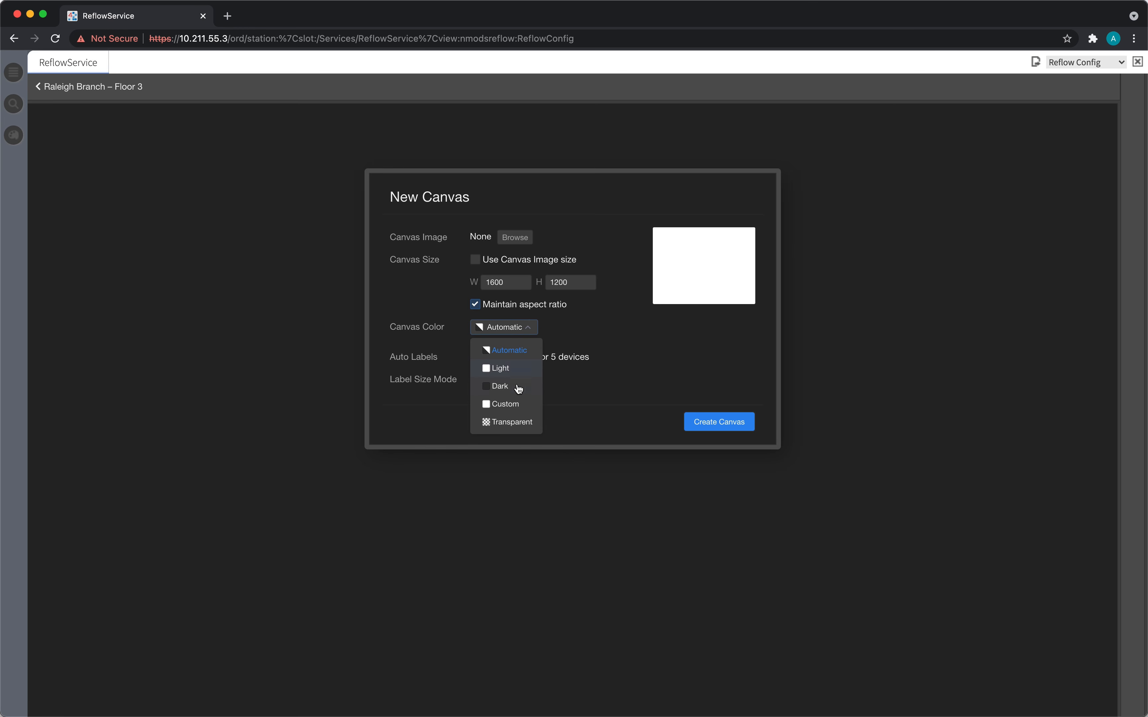
{"action": "left_click", "coordinate": [512, 422]}
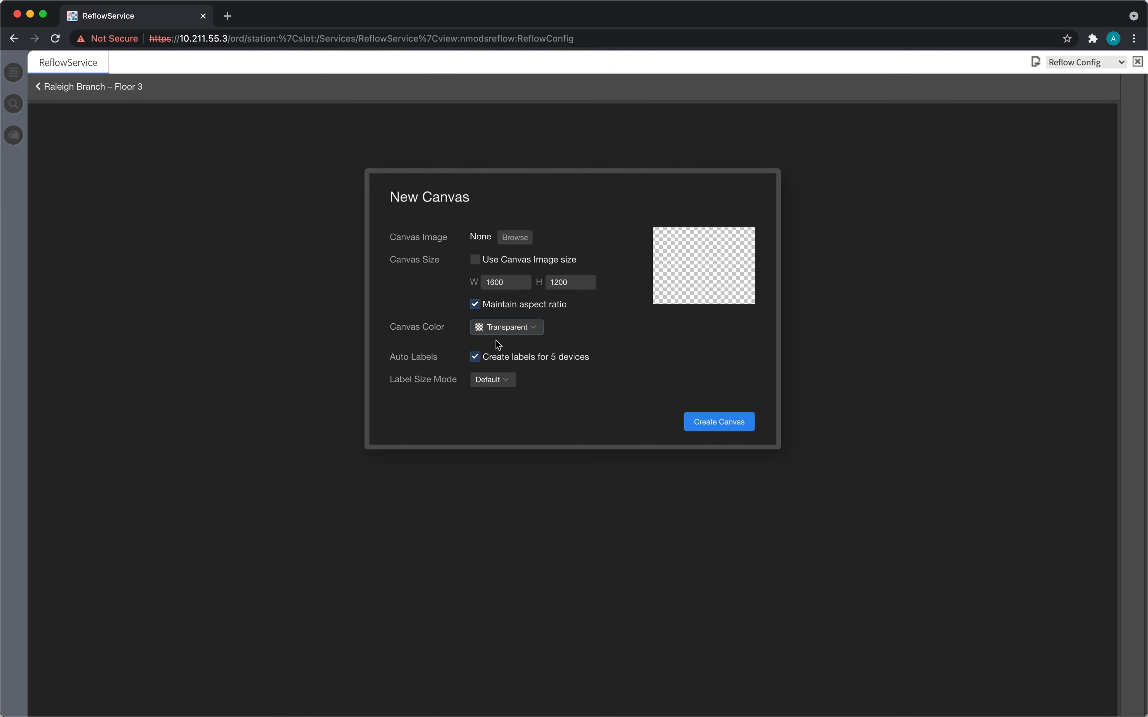
{"action": "left_click", "coordinate": [509, 327]}
{"action": "left_click", "coordinate": [508, 350]}
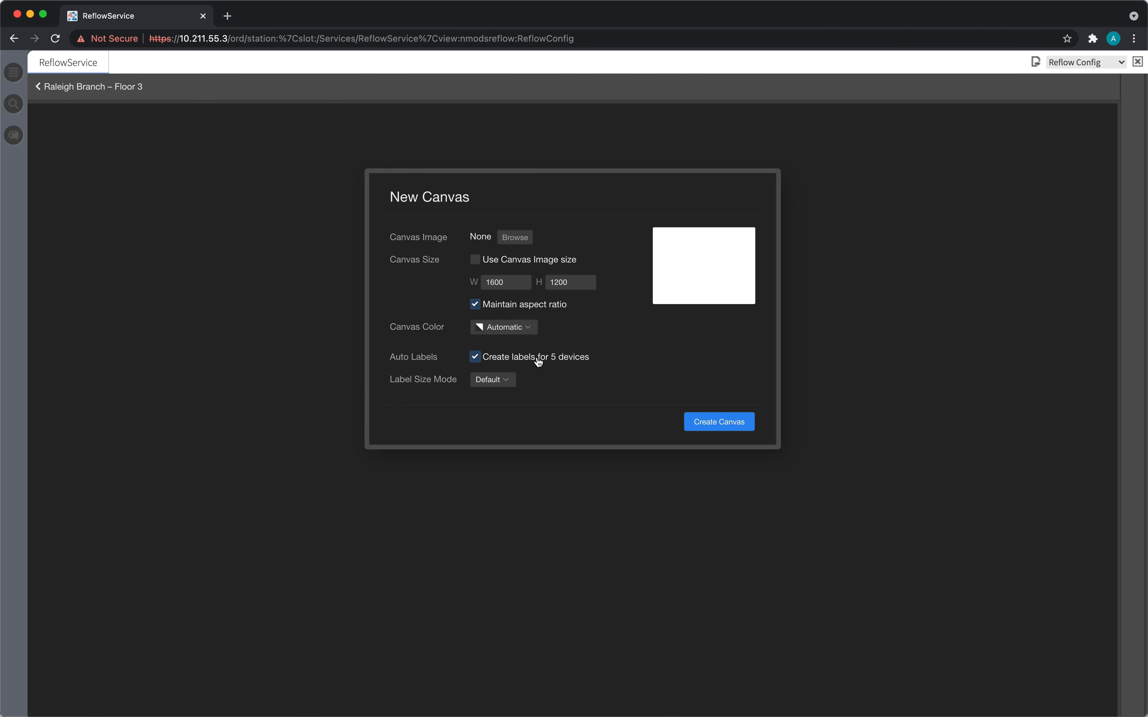
- Review the label size modes, keep Default, and create the canvas with automatic labels for the 5 devices
{"action": "left_click", "coordinate": [506, 383]}
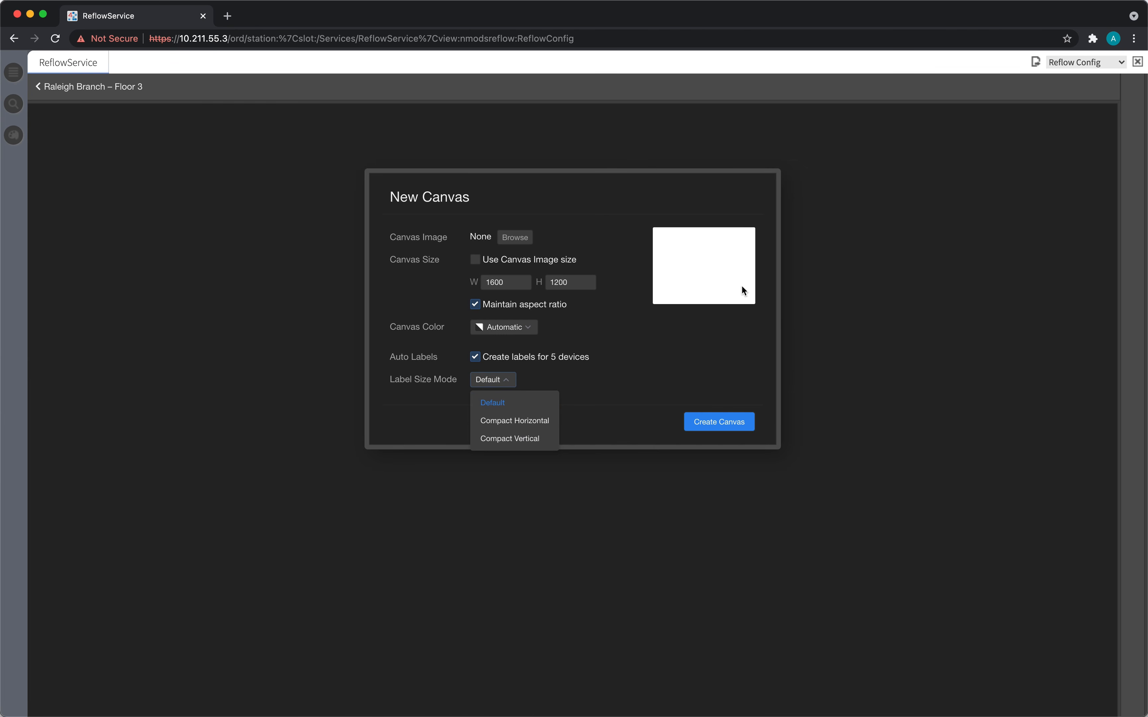
{"action": "left_click", "coordinate": [507, 380]}
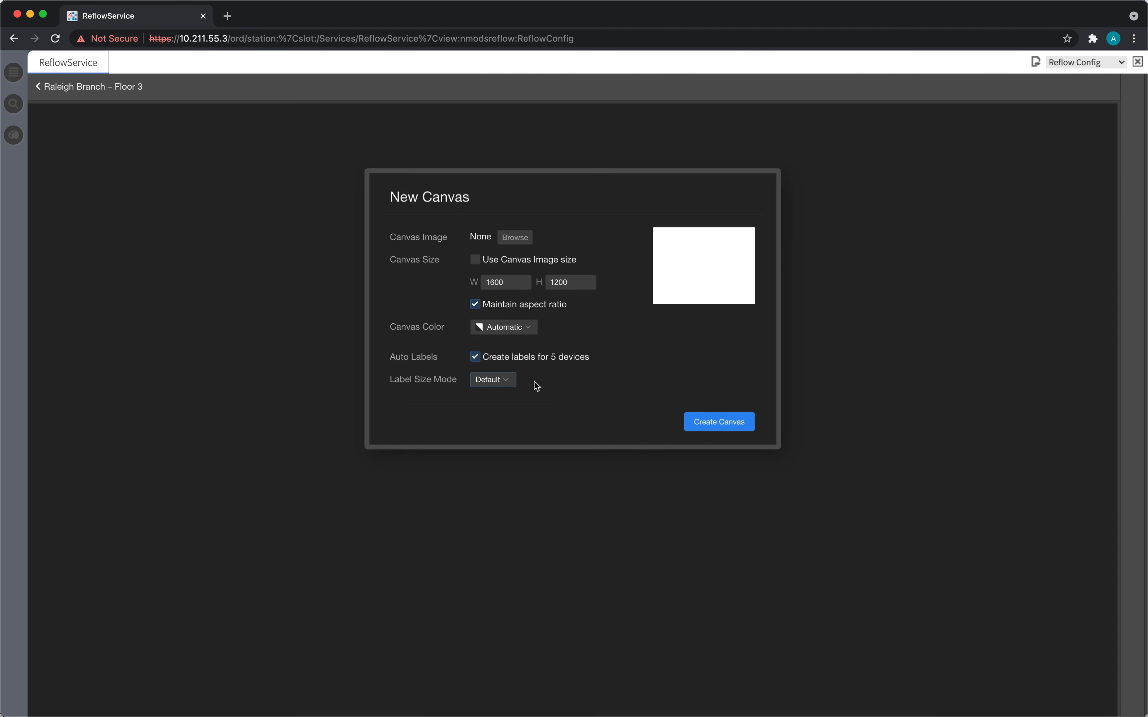
{"action": "left_click", "coordinate": [556, 194]}
{"action": "left_click", "coordinate": [703, 424]}
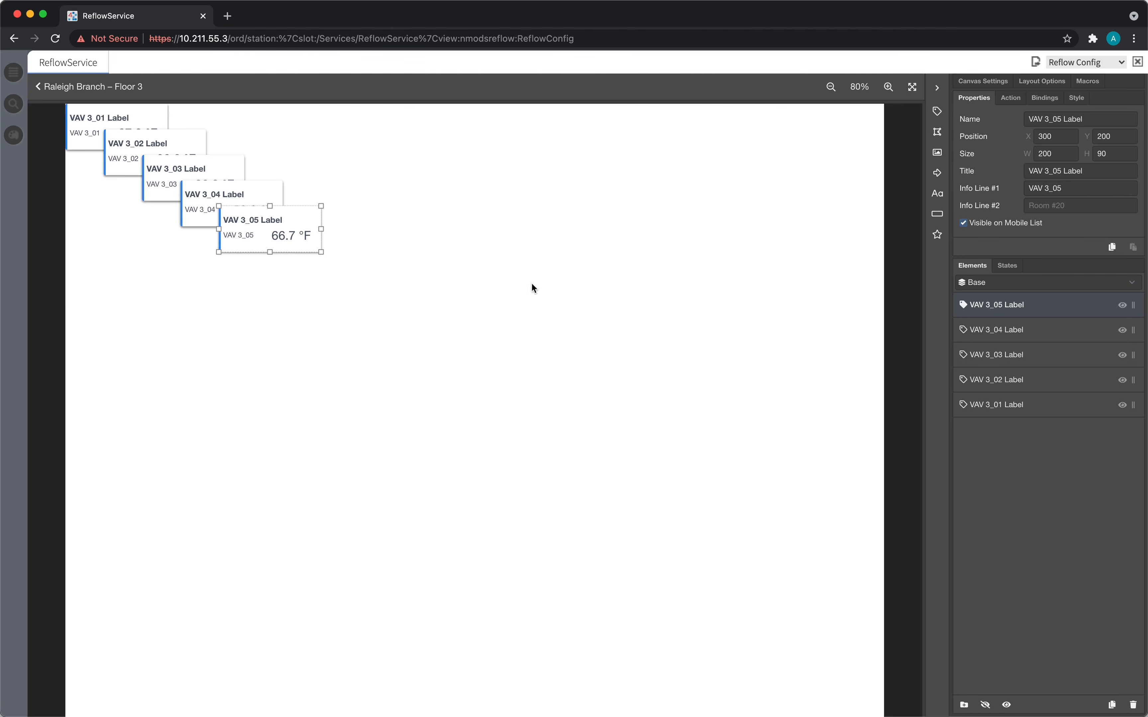
- Spread the five overlapping VAV 3 labels apart across the upper half of the canvas and clear the selection
{"action": "left_click", "coordinate": [371, 233]}
{"action": "left_click_drag", "start_coordinate": [270, 225], "coordinate": [399, 384]}
{"action": "left_click_drag", "start_coordinate": [221, 178], "coordinate": [701, 199]}
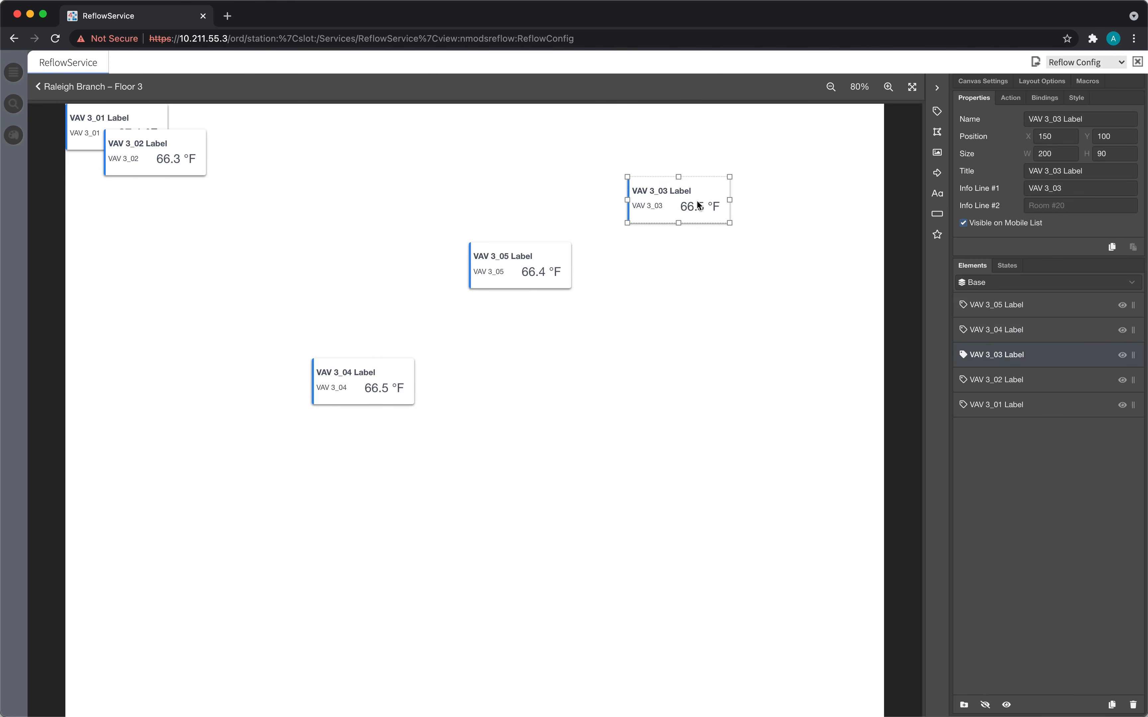
{"action": "left_click_drag", "start_coordinate": [187, 154], "coordinate": [372, 263]}
{"action": "left_click_drag", "start_coordinate": [146, 140], "coordinate": [661, 375]}
{"action": "left_click", "coordinate": [524, 363]}
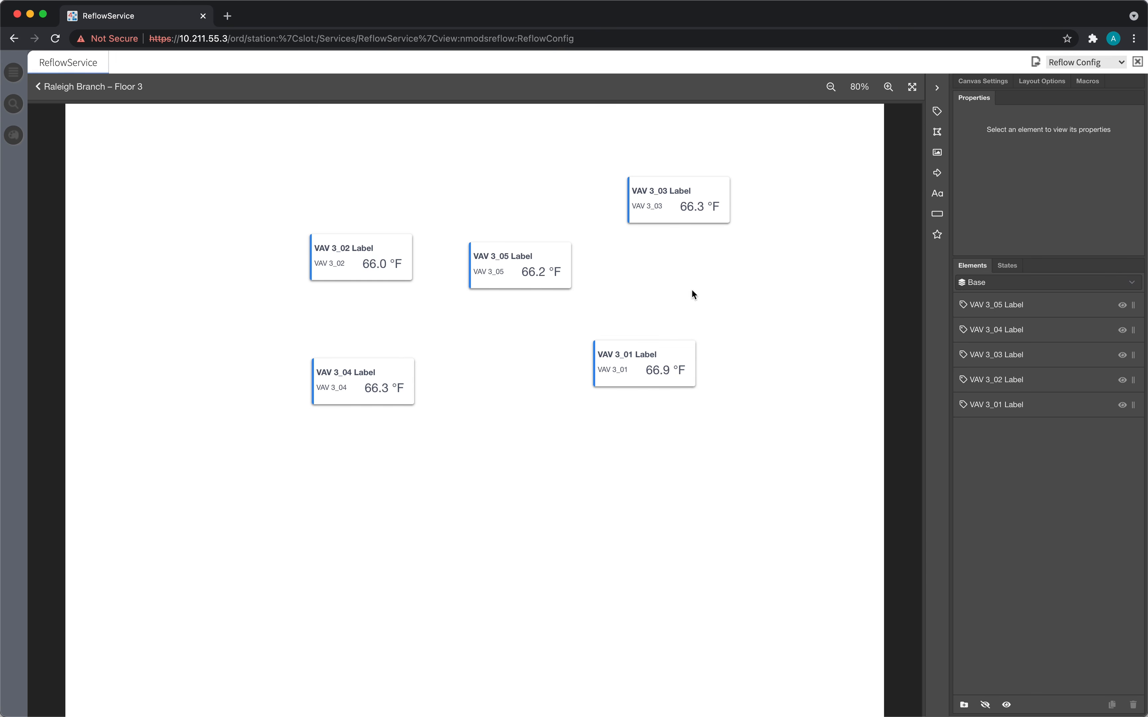
- Display the Canvas Settings and look at the canvas image picker without choosing a file
{"action": "left_click", "coordinate": [987, 81]}
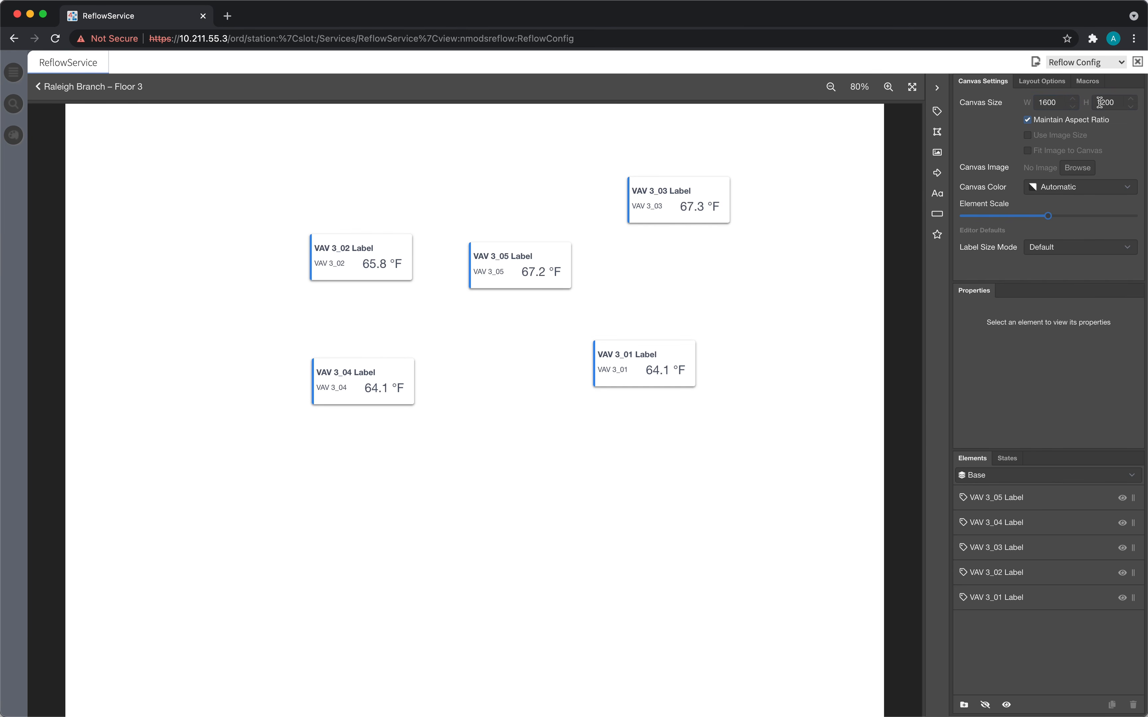
{"action": "left_click", "coordinate": [1050, 127]}
{"action": "left_click", "coordinate": [1084, 171]}
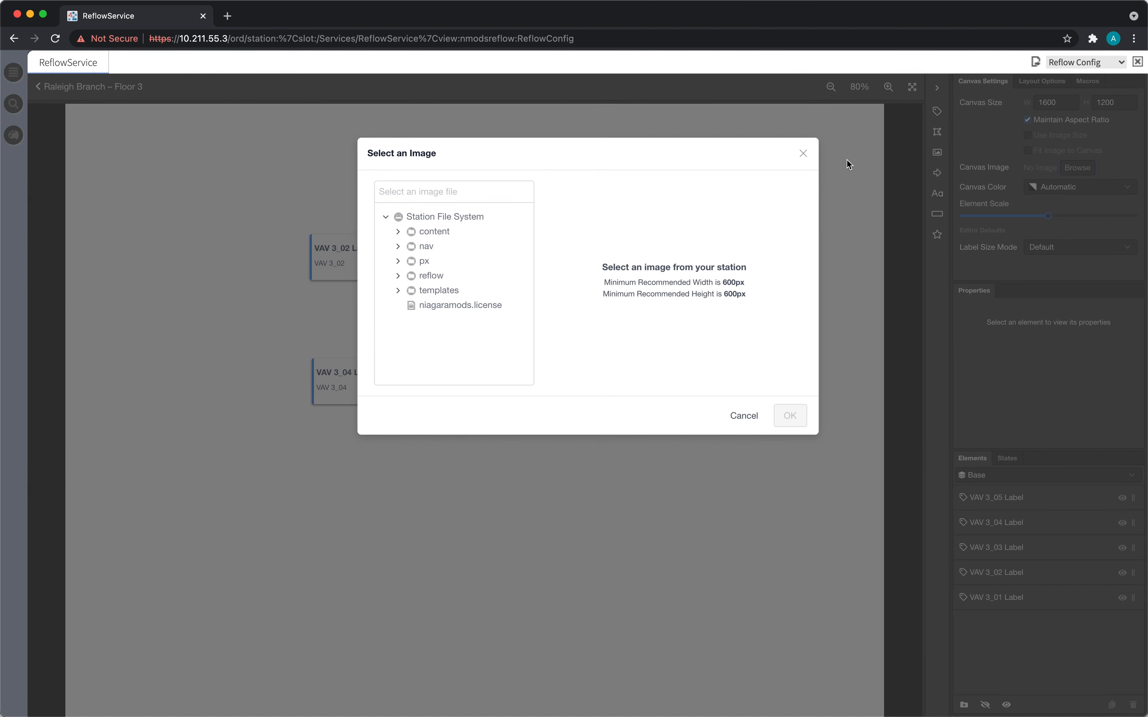
{"action": "left_click", "coordinate": [809, 154]}
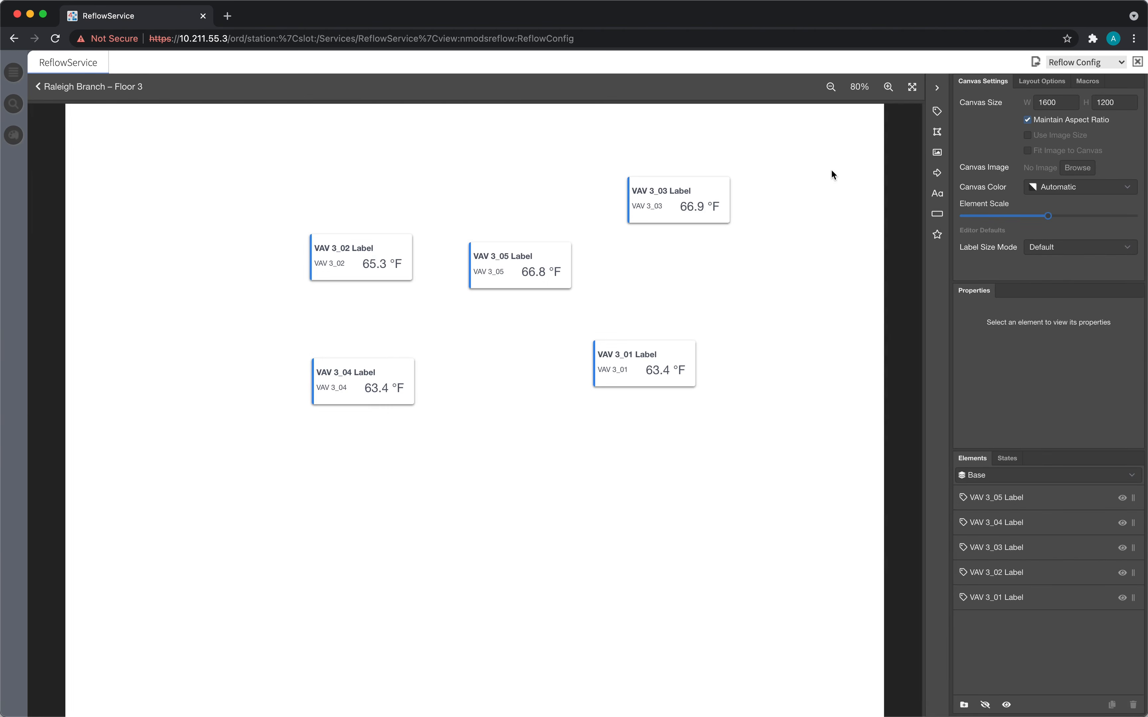
- Try the Dark canvas color on the 3rd Floor plan and switch it back to Automatic
{"action": "left_click", "coordinate": [1073, 187]}
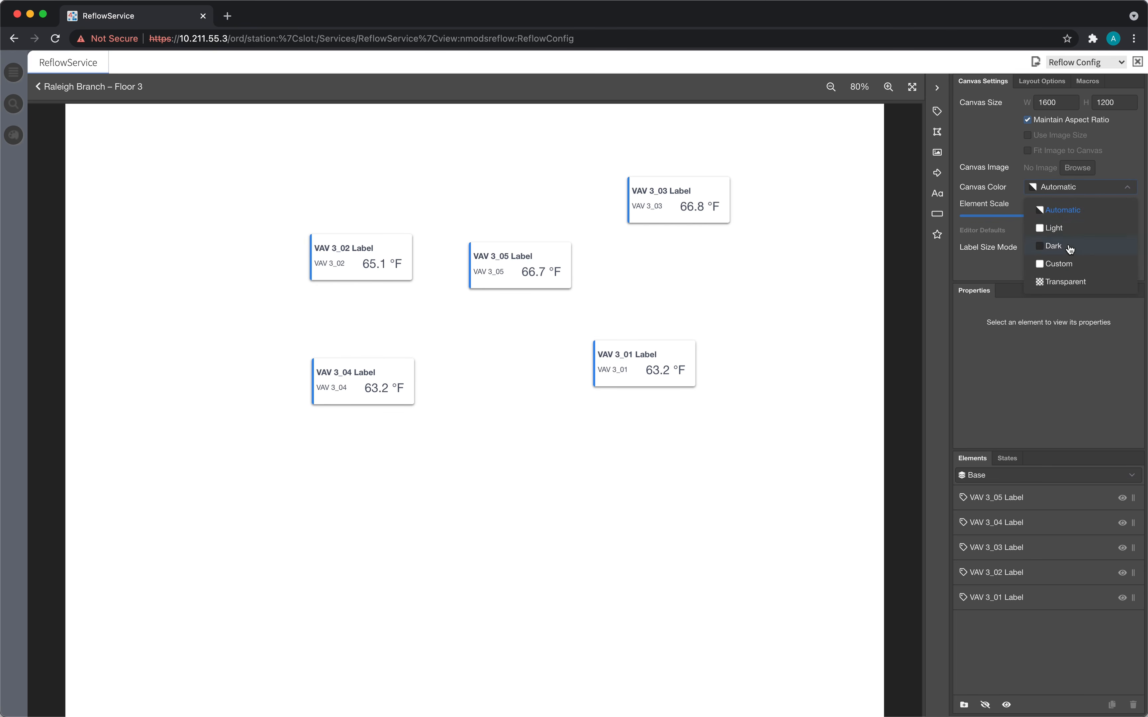
{"action": "left_click", "coordinate": [1069, 247]}
{"action": "left_click", "coordinate": [1068, 189]}
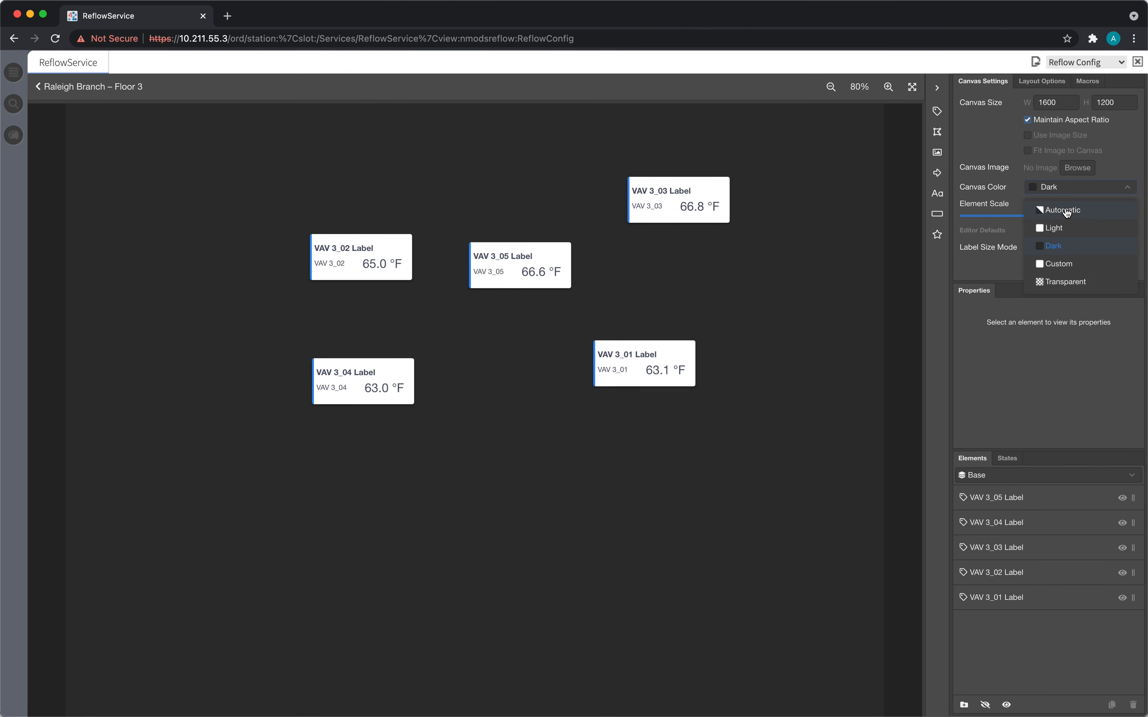
{"action": "left_click", "coordinate": [1066, 210]}
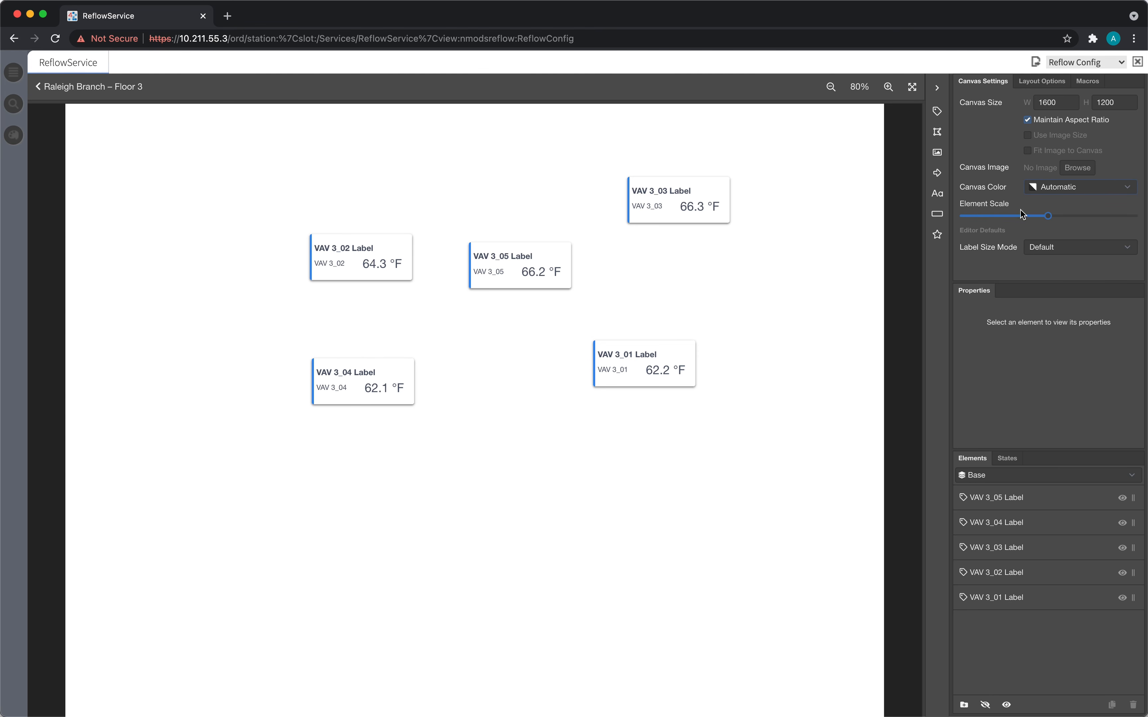
- Look at the Element Scale control and the Label Size Mode options, keeping the size mode at Default
{"action": "mouse_move", "coordinate": [1048, 216]}
{"action": "left_mouse_down"}
{"action": "mouse_move", "coordinate": [1026, 215]}
{"action": "mouse_move", "coordinate": [1062, 215]}
{"action": "mouse_move", "coordinate": [1022, 215]}
{"action": "mouse_move", "coordinate": [1078, 215]}
{"action": "mouse_move", "coordinate": [1034, 215]}
{"action": "mouse_move", "coordinate": [1048, 215]}
{"action": "left_mouse_up"}
{"action": "left_click", "coordinate": [1046, 247]}
{"action": "left_click", "coordinate": [1048, 252]}
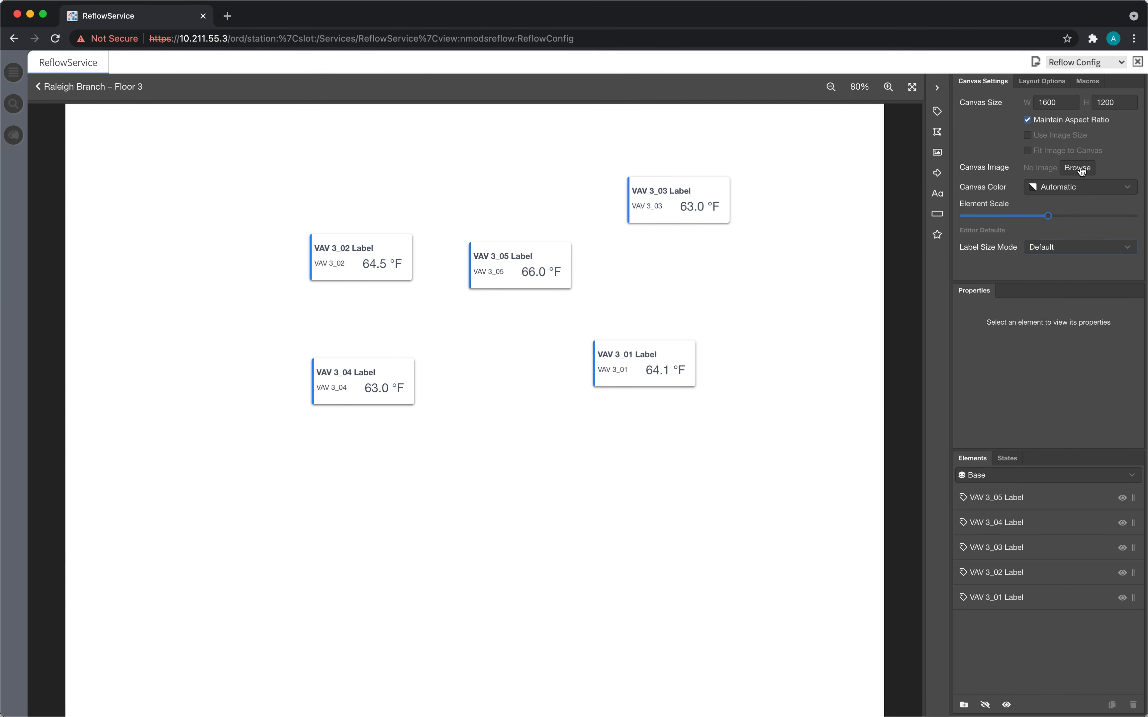
- Set the canvas image to A-Basement-North.png from the station's content/whats-new/floors folder
{"action": "left_click", "coordinate": [1077, 168]}
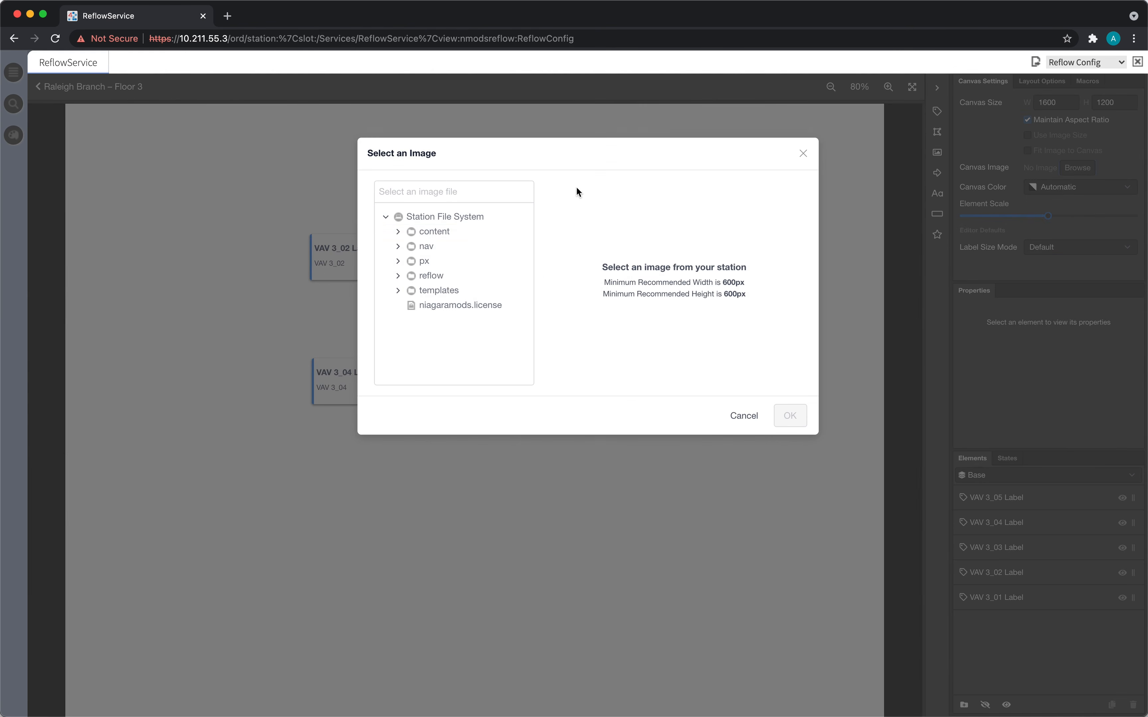
{"action": "left_click", "coordinate": [398, 232]}
{"action": "left_click", "coordinate": [410, 275]}
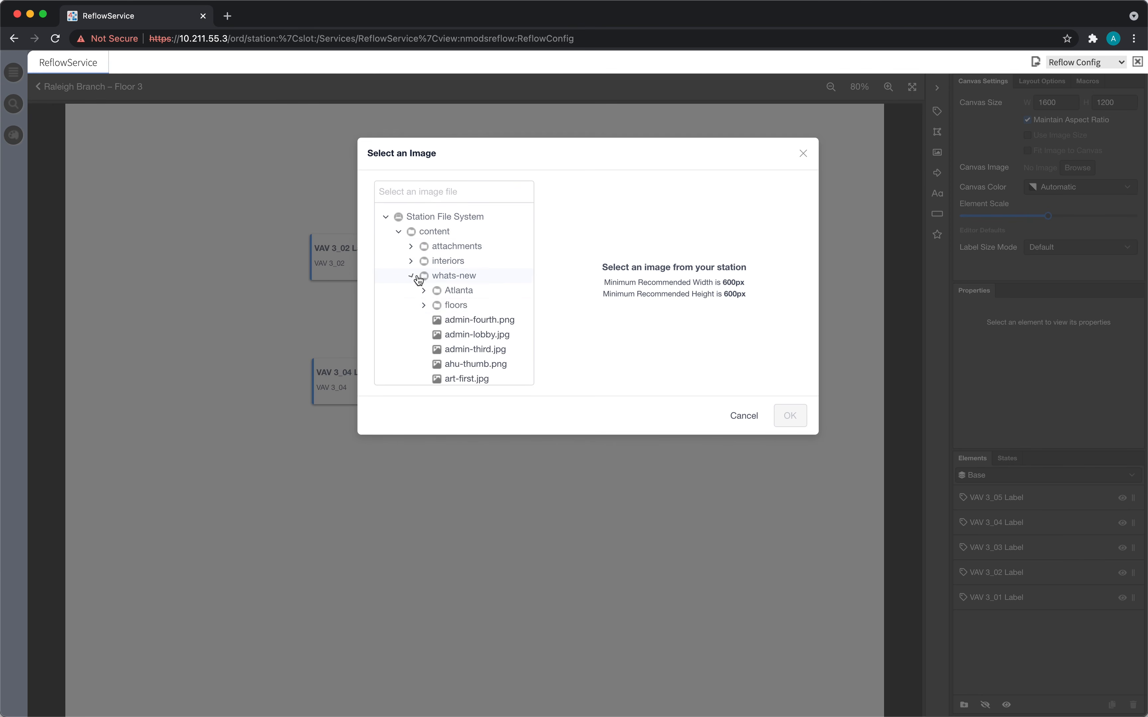
{"action": "left_click", "coordinate": [424, 306]}
{"action": "left_click", "coordinate": [483, 322]}
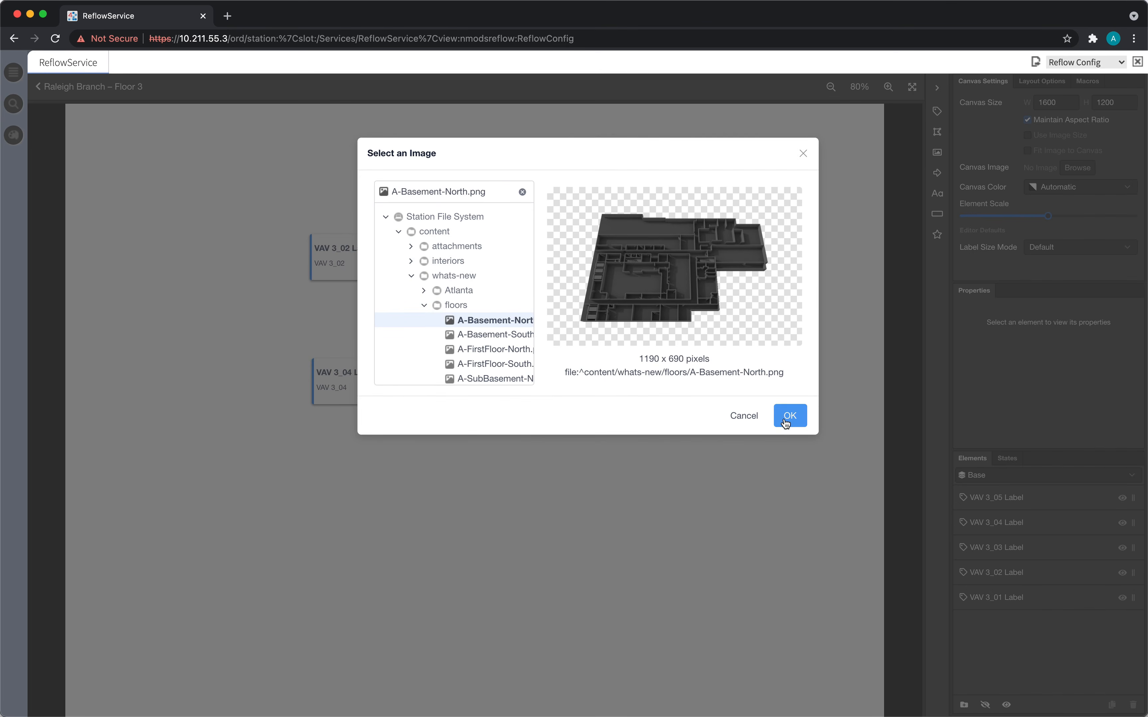
{"action": "left_click", "coordinate": [789, 416]}
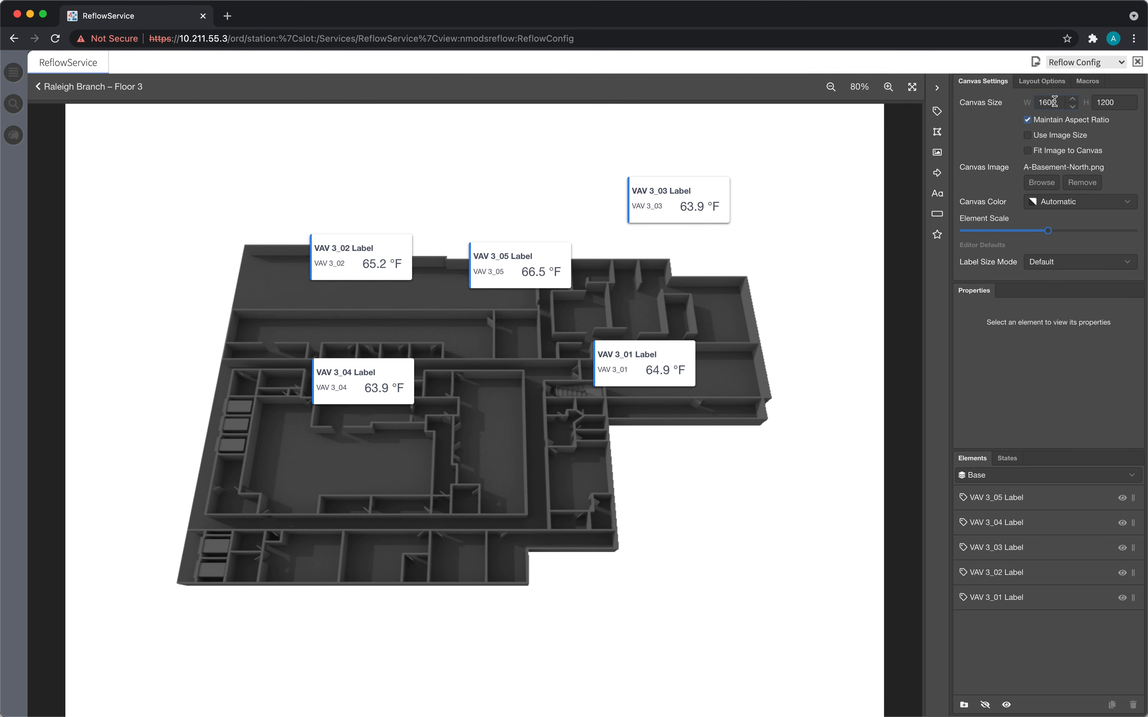
- Try sizing the canvas to its image with a smaller element scale, and restore both settings
{"action": "left_click_drag", "start_coordinate": [1055, 102], "coordinate": [1046, 102]}
{"action": "left_click", "coordinate": [1052, 138]}
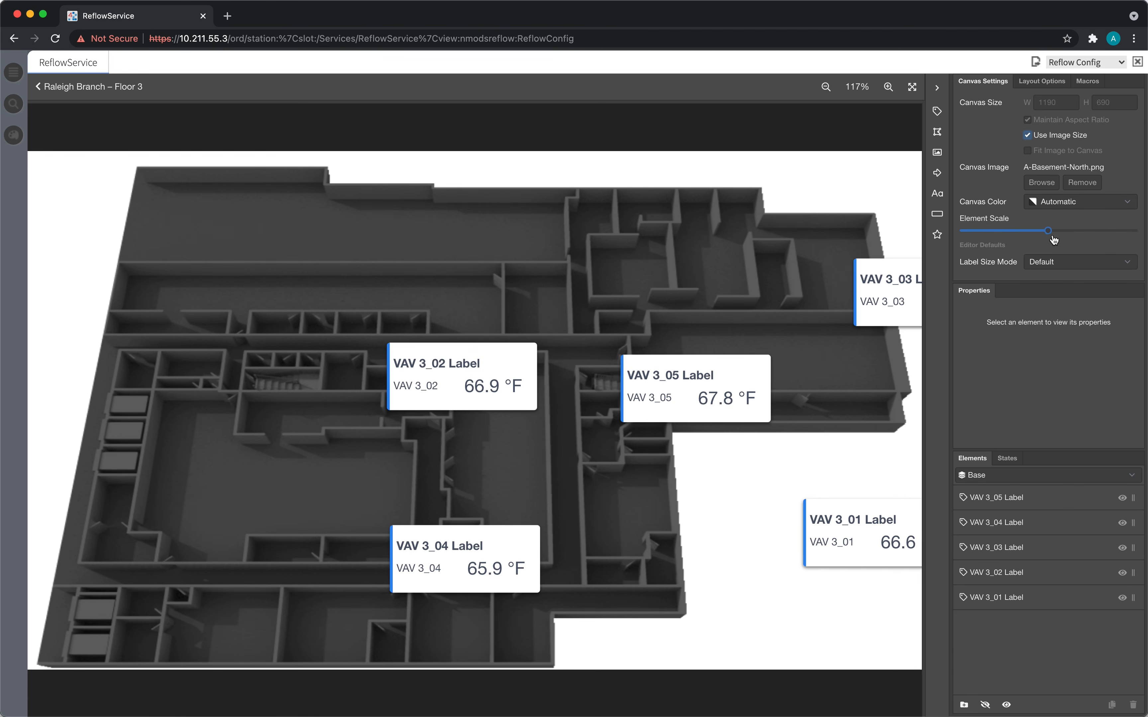
{"action": "left_click_drag", "start_coordinate": [1047, 231], "coordinate": [1025, 231]}
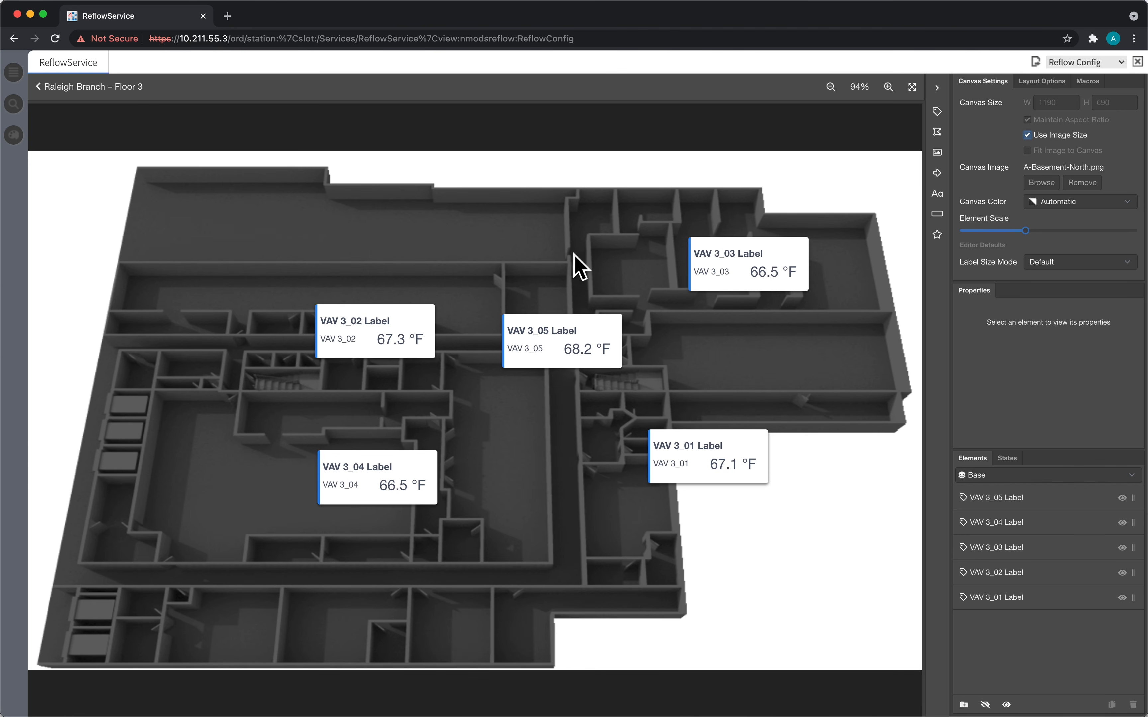
{"action": "left_click_drag", "start_coordinate": [1026, 232], "coordinate": [1047, 231]}
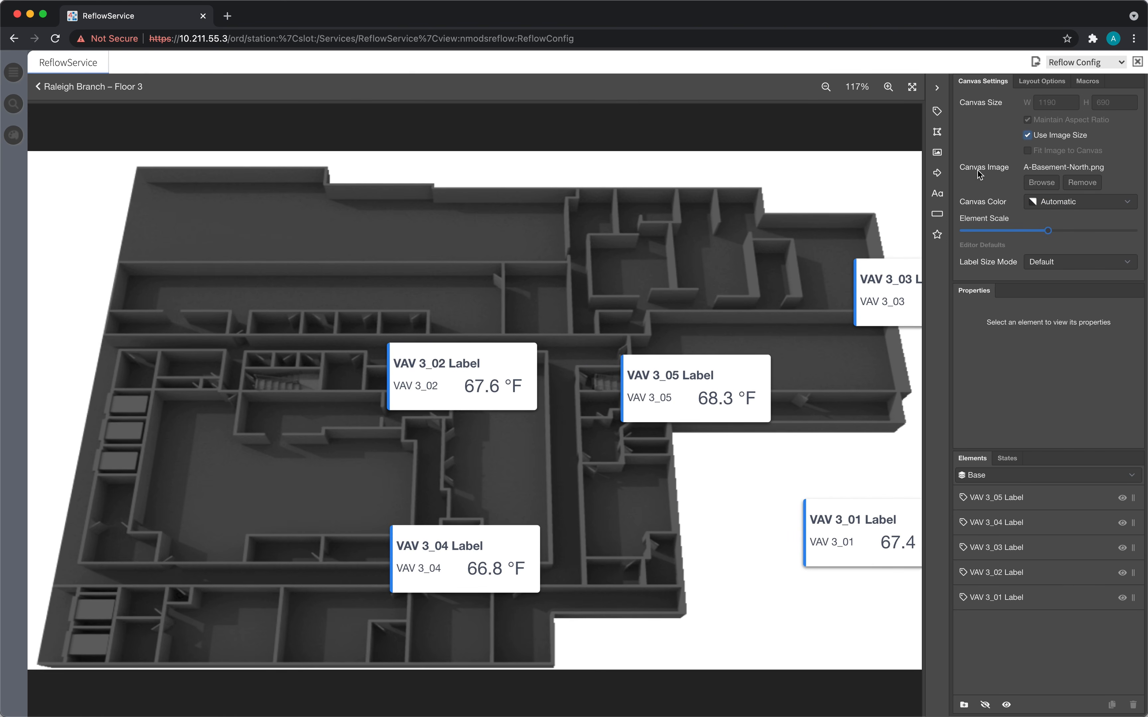
{"action": "left_click", "coordinate": [1052, 138]}
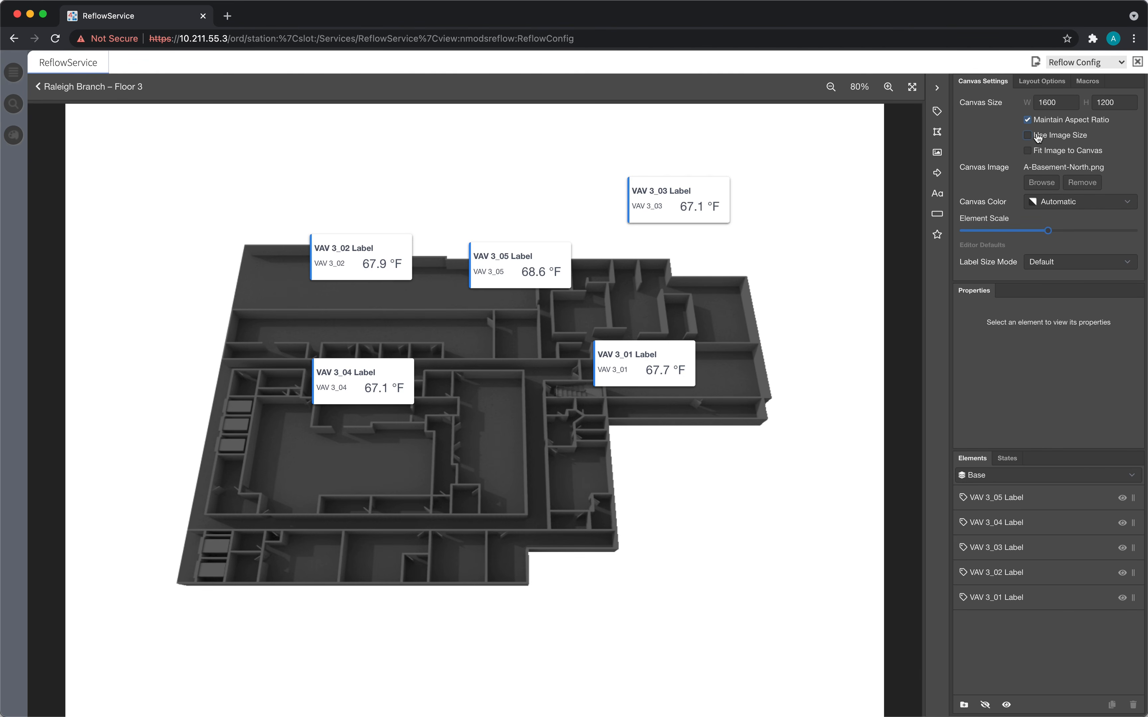
{"action": "left_click", "coordinate": [1052, 136]}
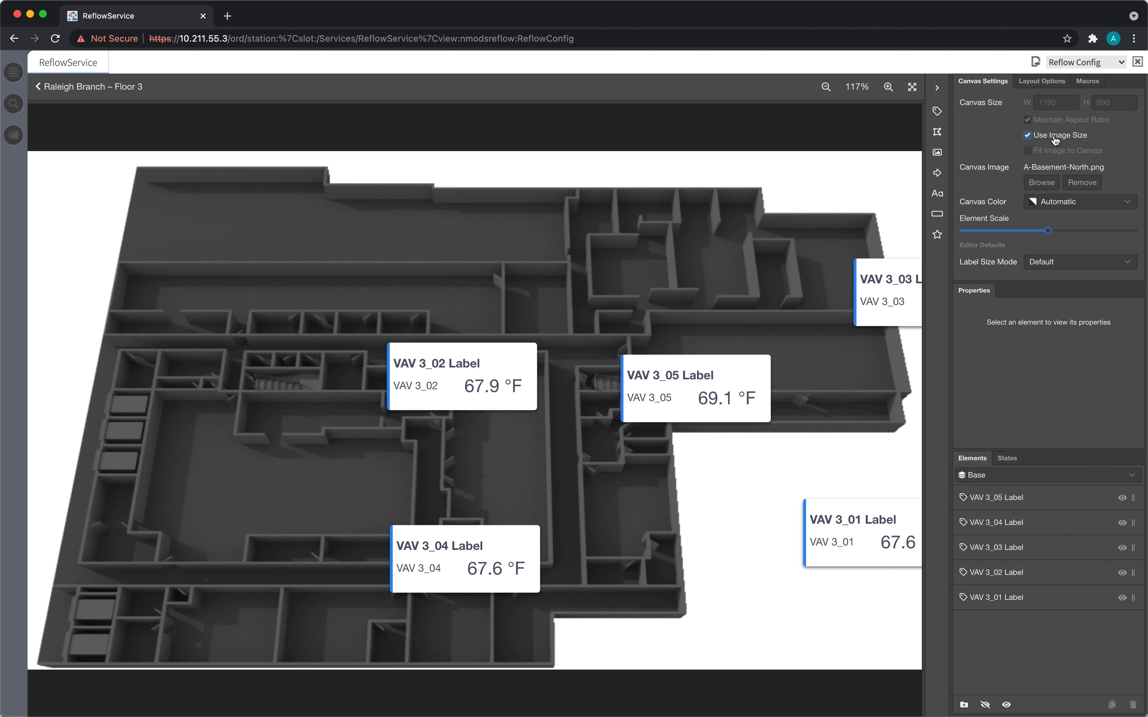
{"action": "left_click", "coordinate": [1055, 139]}
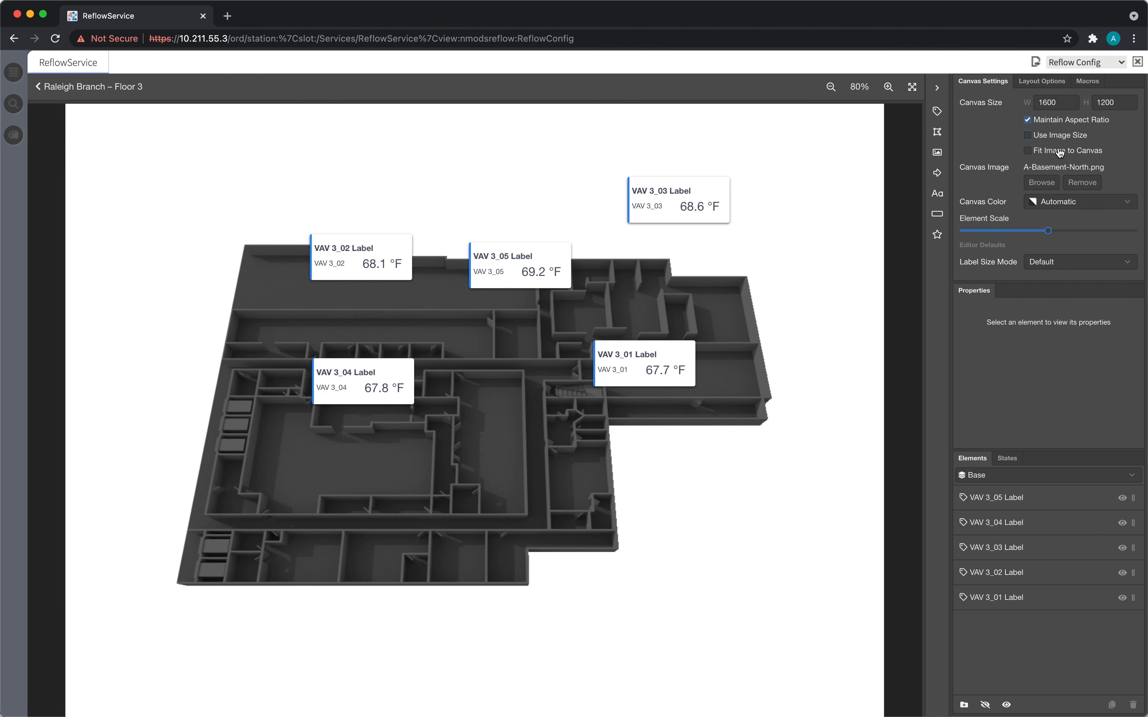
- Try fitting the basement image to the 1600 by 1200 canvas and switch the fit off again
{"action": "left_click", "coordinate": [1059, 152]}
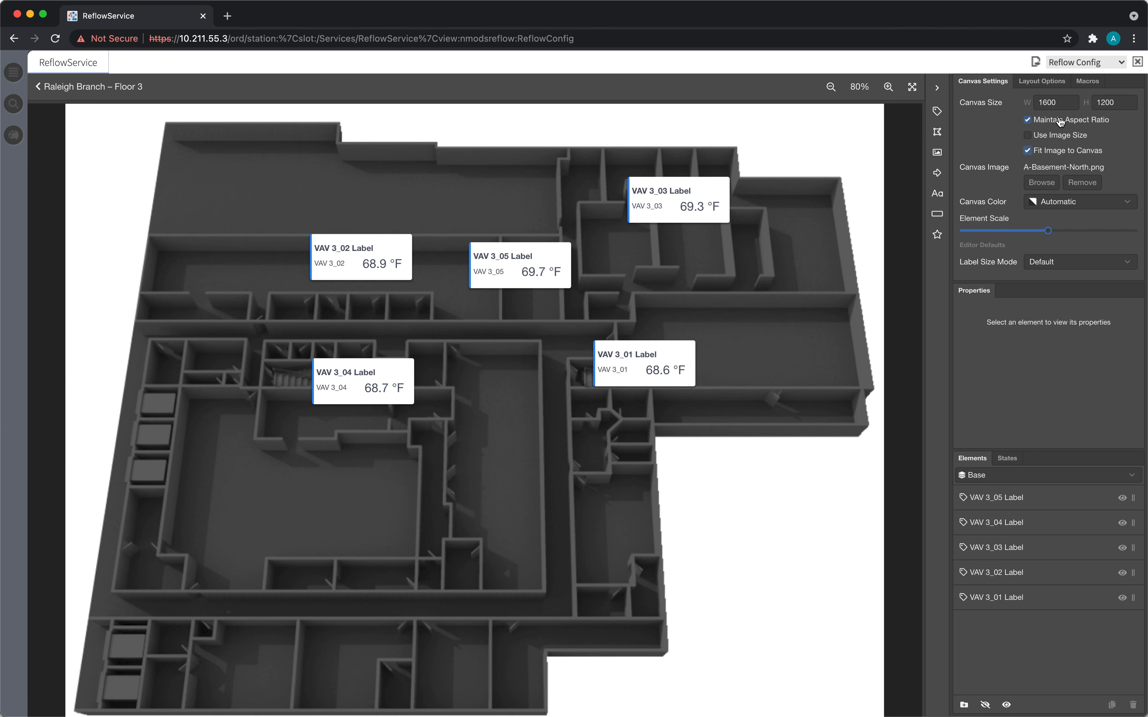
{"action": "left_click", "coordinate": [1053, 151]}
{"action": "left_click", "coordinate": [1053, 150]}
{"action": "left_click", "coordinate": [1054, 150]}
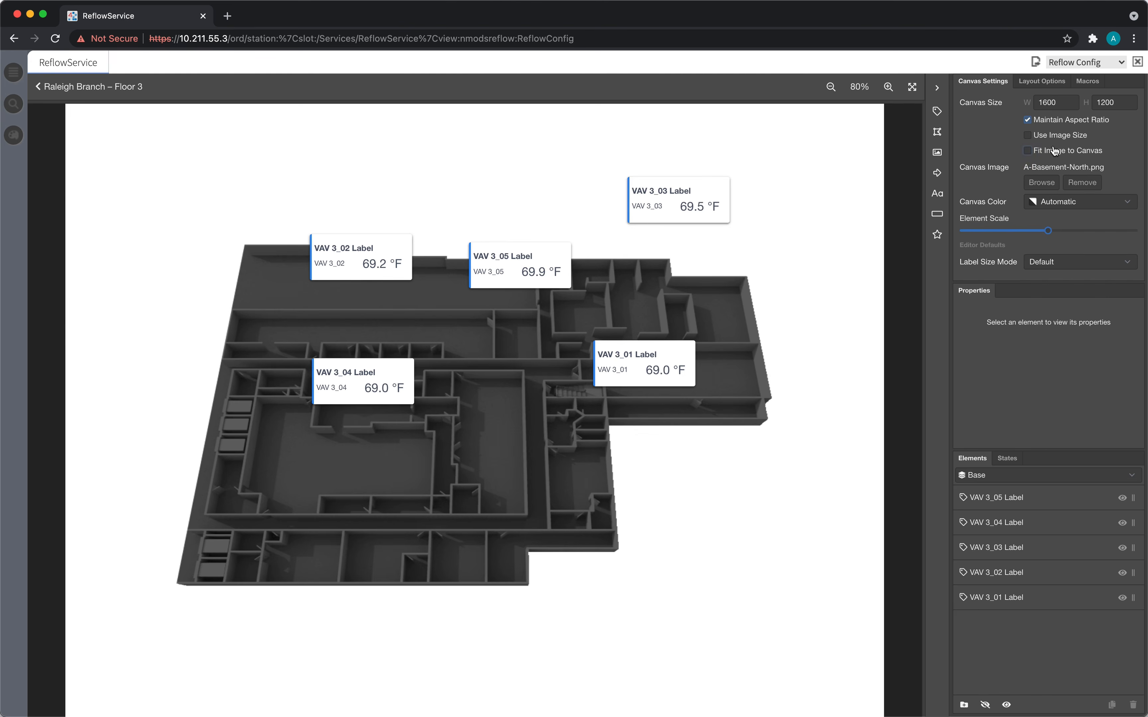
{"action": "left_click", "coordinate": [1054, 151]}
{"action": "left_click", "coordinate": [1054, 151]}
- Try an unlocked canvas size of 1600 wide by 500 high with the image fitted to the canvas
{"action": "double_click", "coordinate": [1107, 102]}
{"action": "type", "text": "500"}
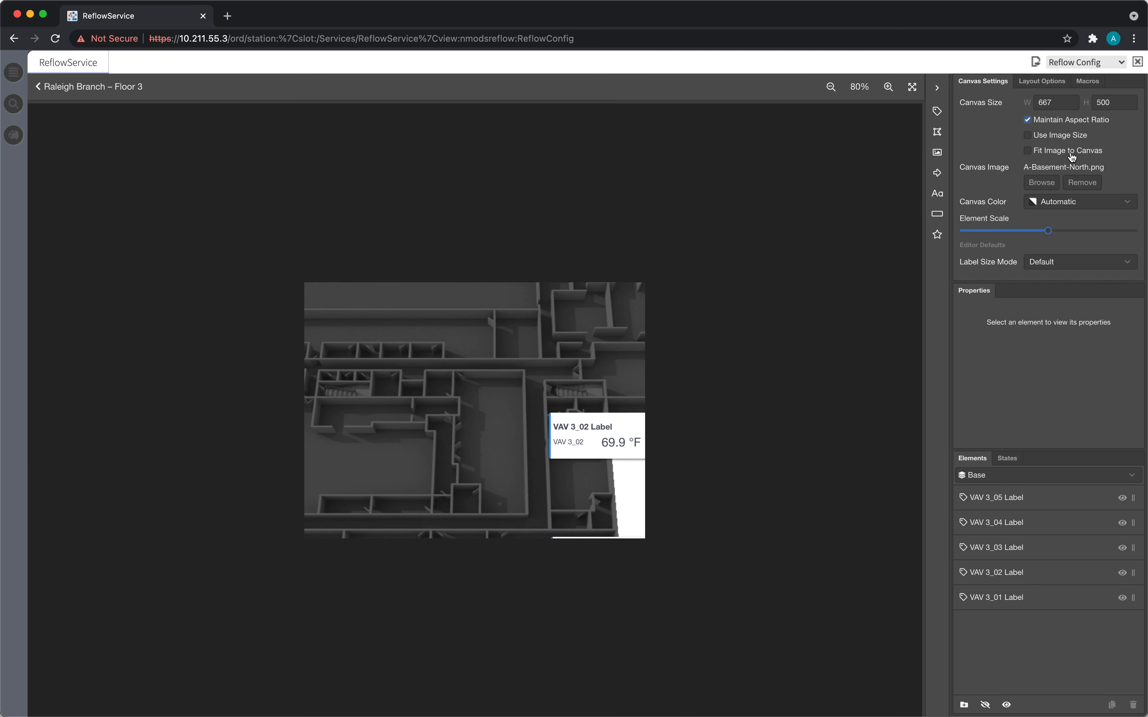
{"action": "left_click", "coordinate": [1076, 122]}
{"action": "left_click_drag", "start_coordinate": [1054, 102], "coordinate": [1025, 105]}
{"action": "type", "text": "1600"}
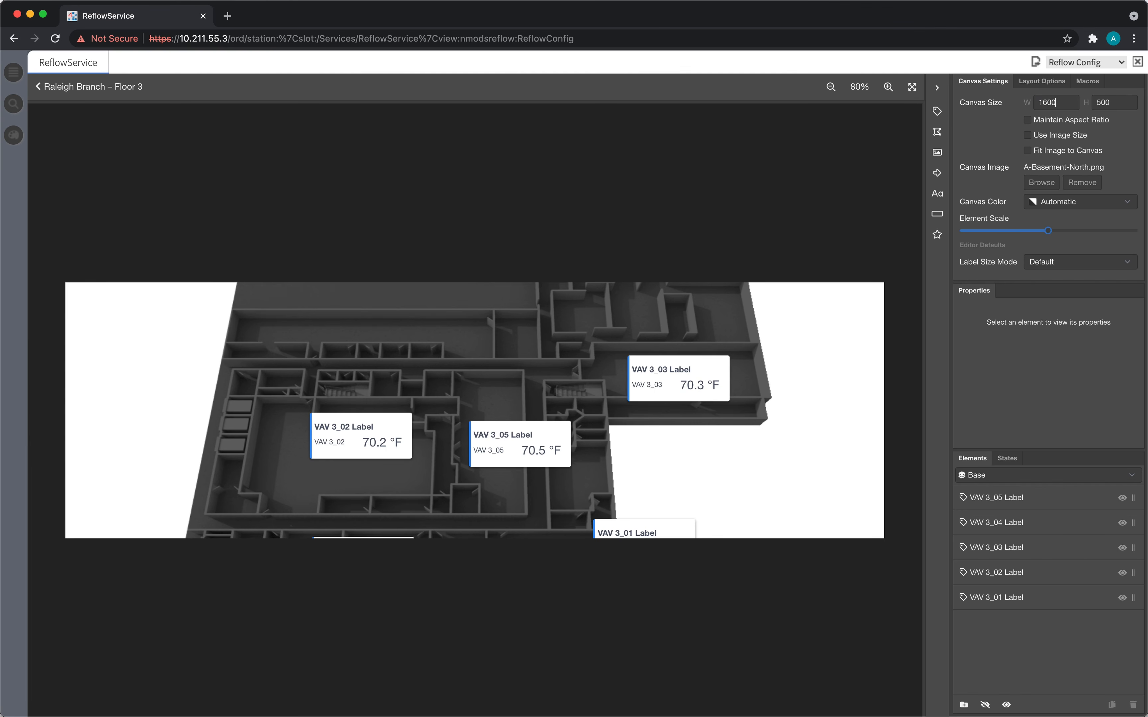
{"action": "left_click", "coordinate": [1074, 152]}
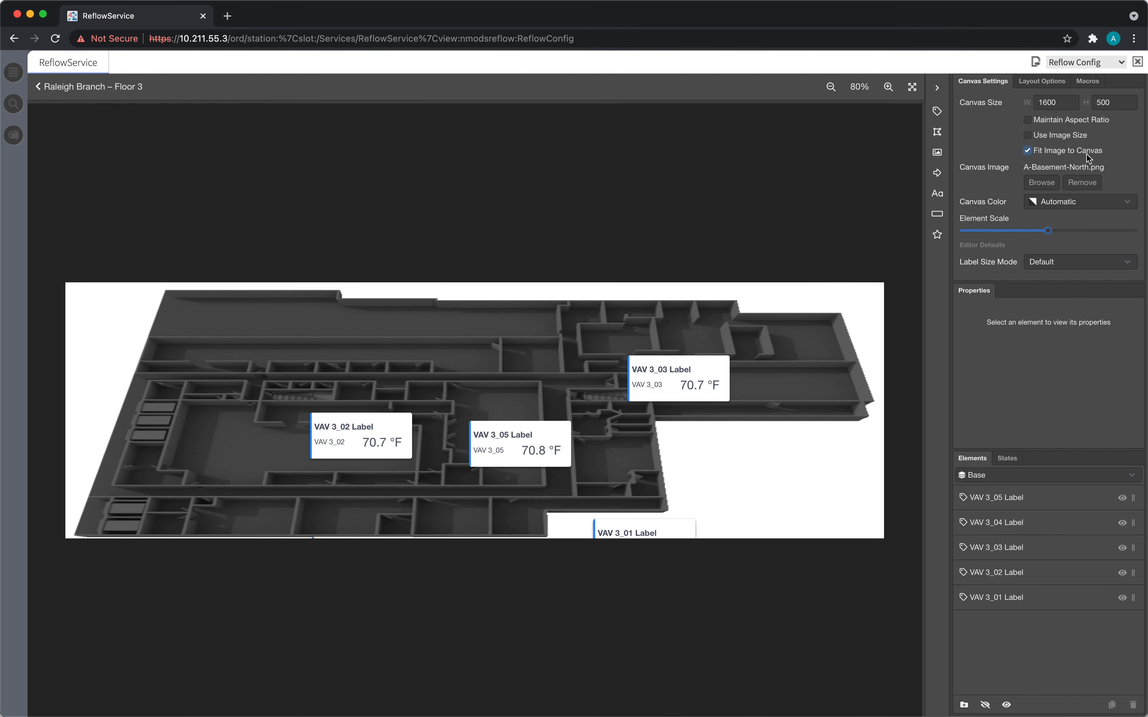
- Restore the canvas height to 1200, with image fitting off and the aspect ratio maintained again
{"action": "double_click", "coordinate": [1103, 102]}
{"action": "type", "text": "1200"}
{"action": "key", "text": "Return"}
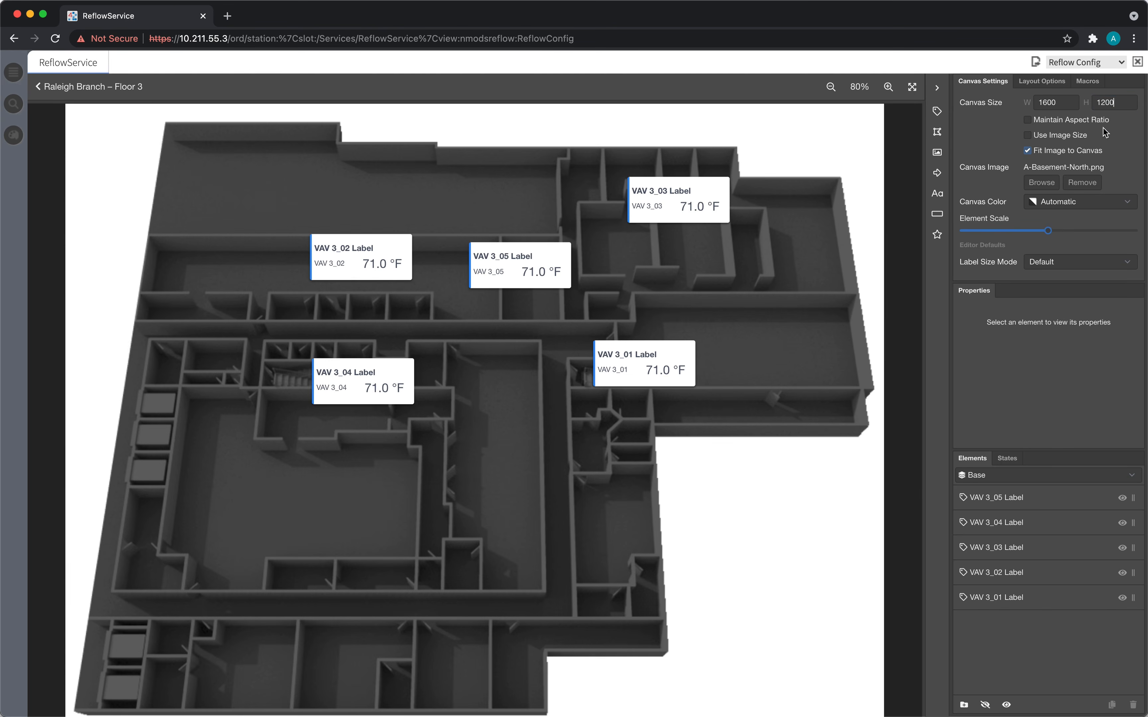
{"action": "left_click", "coordinate": [1076, 152]}
{"action": "left_click", "coordinate": [1075, 152]}
{"action": "left_click", "coordinate": [1075, 152]}
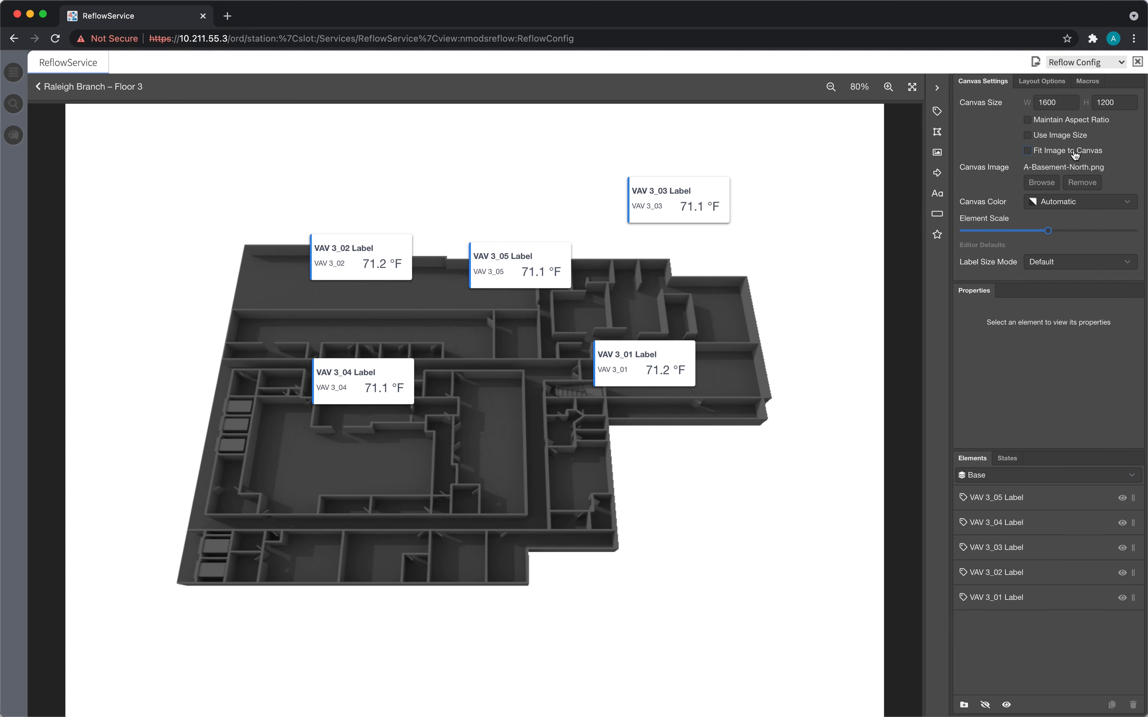
{"action": "left_click", "coordinate": [1064, 123]}
- View the properties of the VAV 3 labels one at a time
{"action": "left_click", "coordinate": [657, 207]}
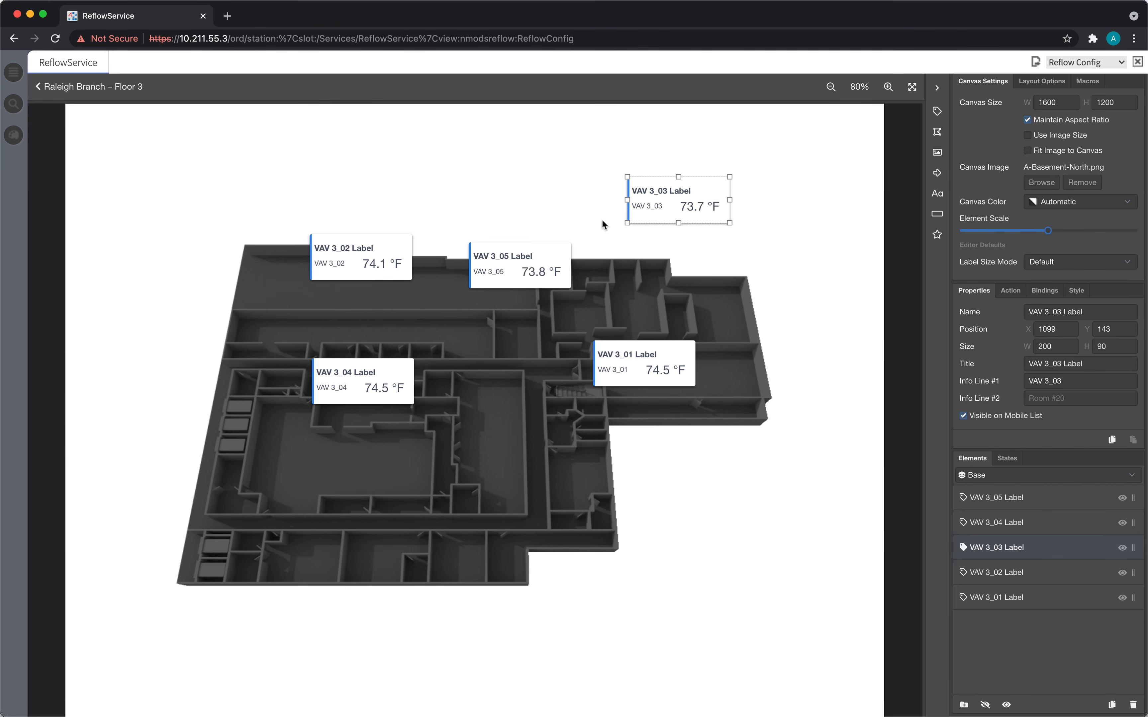
{"action": "left_click", "coordinate": [630, 349]}
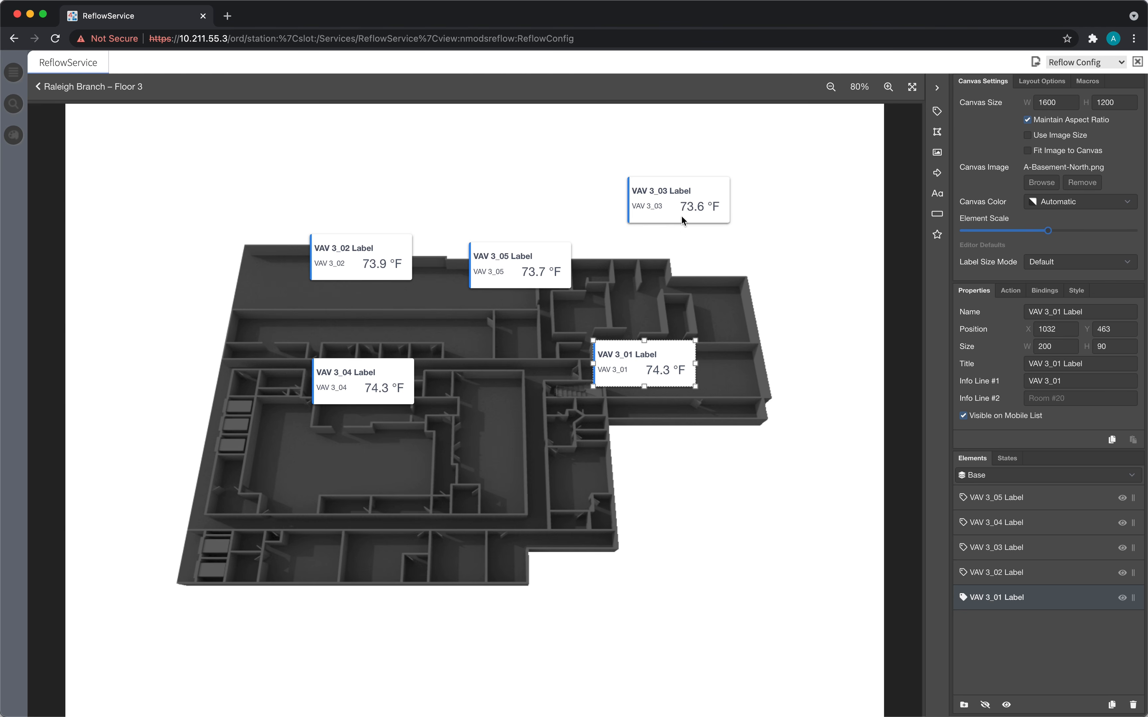
{"action": "left_click", "coordinate": [676, 192]}
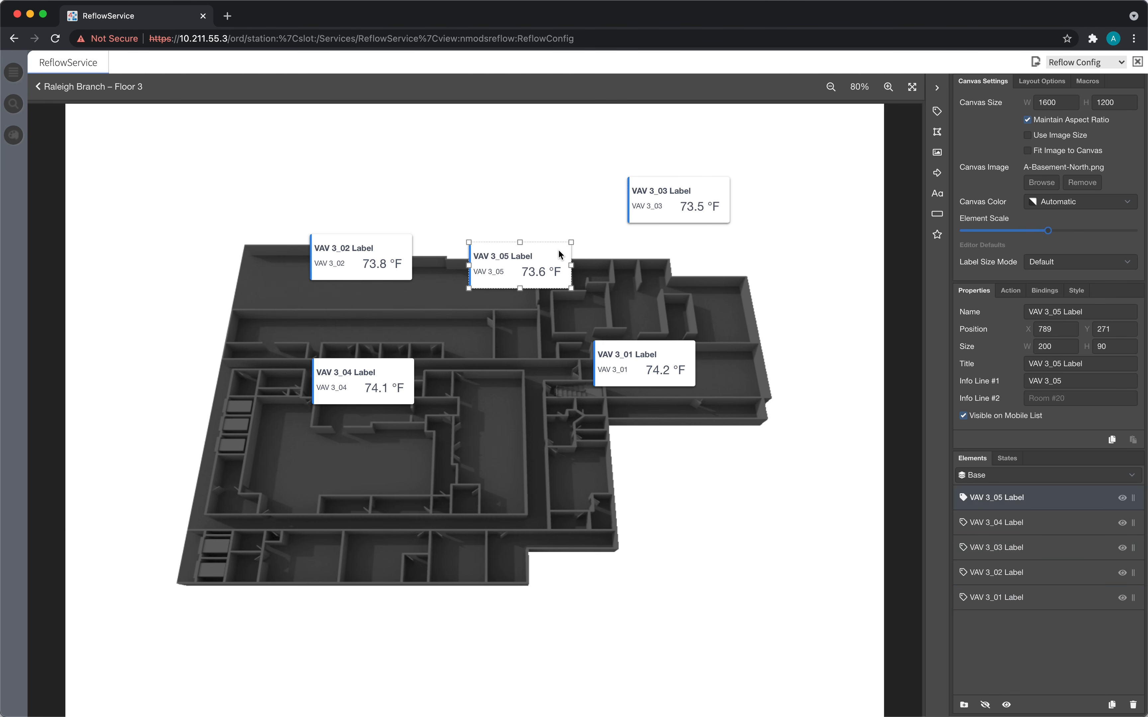
{"action": "left_click", "coordinate": [377, 240]}
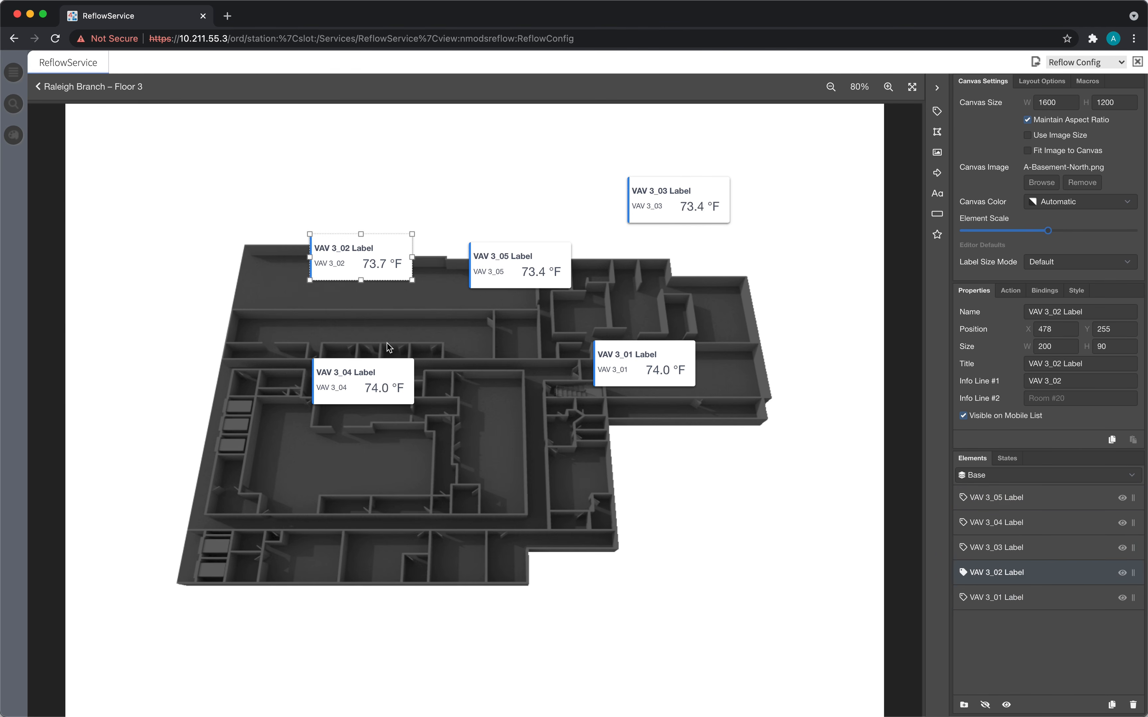
{"action": "left_click", "coordinate": [385, 372]}
{"action": "left_click", "coordinate": [697, 213]}
{"action": "left_click", "coordinate": [546, 260]}
- Select all five VAV 3 labels together and collapse the Canvas Settings
{"action": "left_click", "coordinate": [679, 209]}
{"action": "left_click", "coordinate": [554, 249], "text": "shift"}
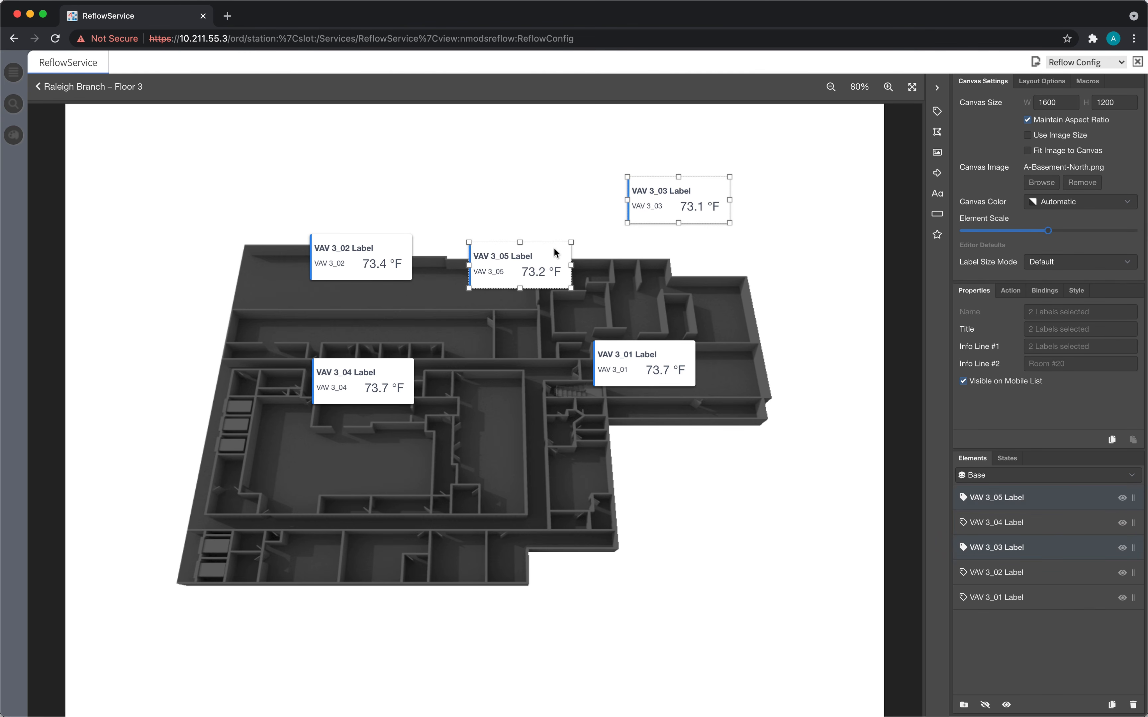
{"action": "left_click", "coordinate": [652, 353], "text": "shift"}
{"action": "left_click", "coordinate": [394, 367], "text": "shift"}
{"action": "left_click", "coordinate": [395, 249], "text": "shift"}
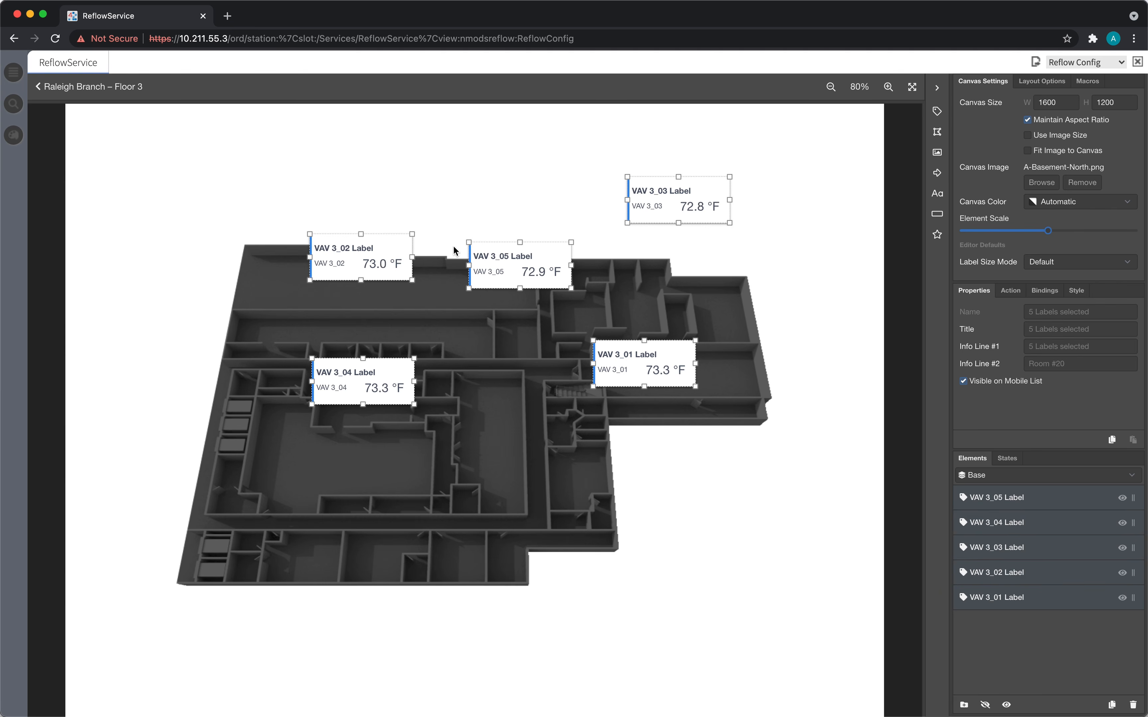
{"action": "left_click", "coordinate": [981, 85]}
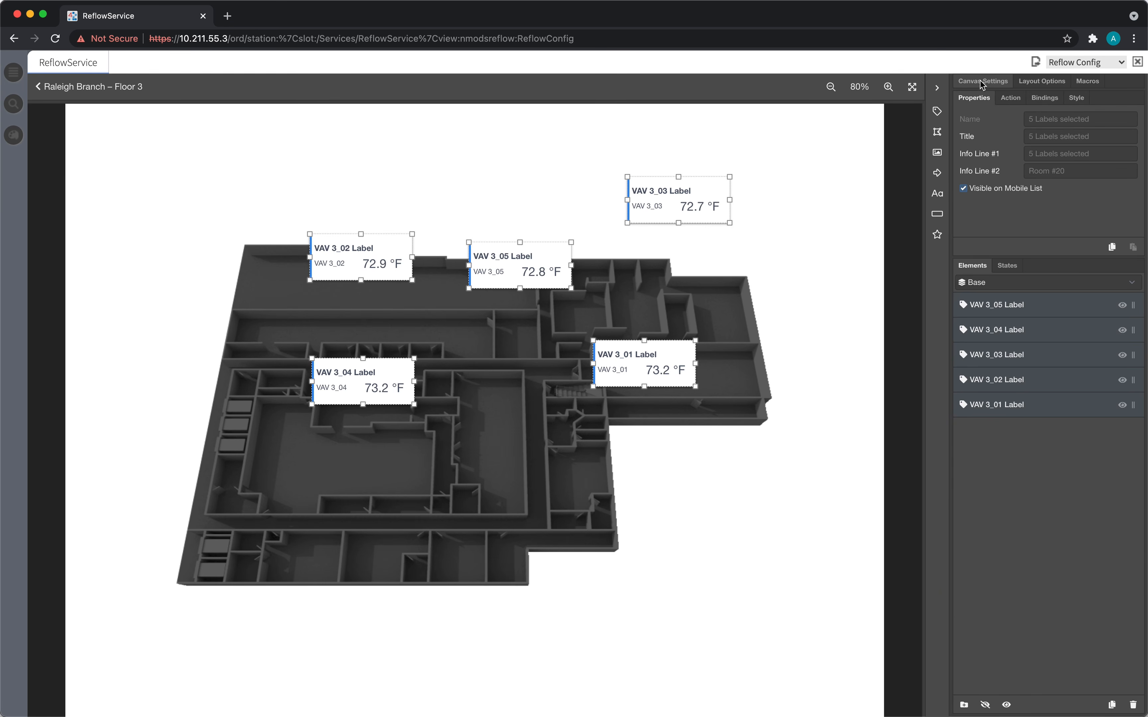
- Widen the five selected labels while shifting them slightly left, and set their accent color to Secondary
{"action": "mouse_move", "coordinate": [702, 191]}
{"action": "left_mouse_down"}
{"action": "mouse_move", "coordinate": [712, 198]}
{"action": "mouse_move", "coordinate": [693, 204]}
{"action": "mouse_move", "coordinate": [674, 193]}
{"action": "mouse_move", "coordinate": [796, 201]}
{"action": "mouse_move", "coordinate": [697, 197]}
{"action": "mouse_move", "coordinate": [723, 201]}
{"action": "left_mouse_up"}
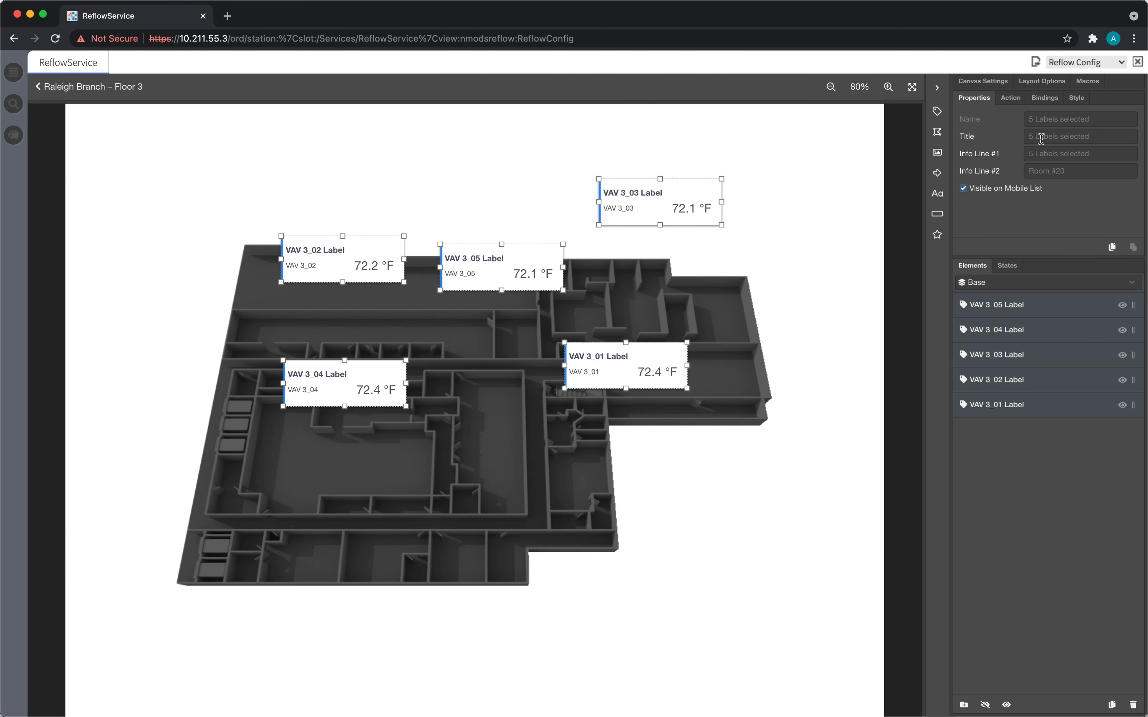
{"action": "left_click", "coordinate": [1075, 100]}
{"action": "left_click", "coordinate": [1080, 154]}
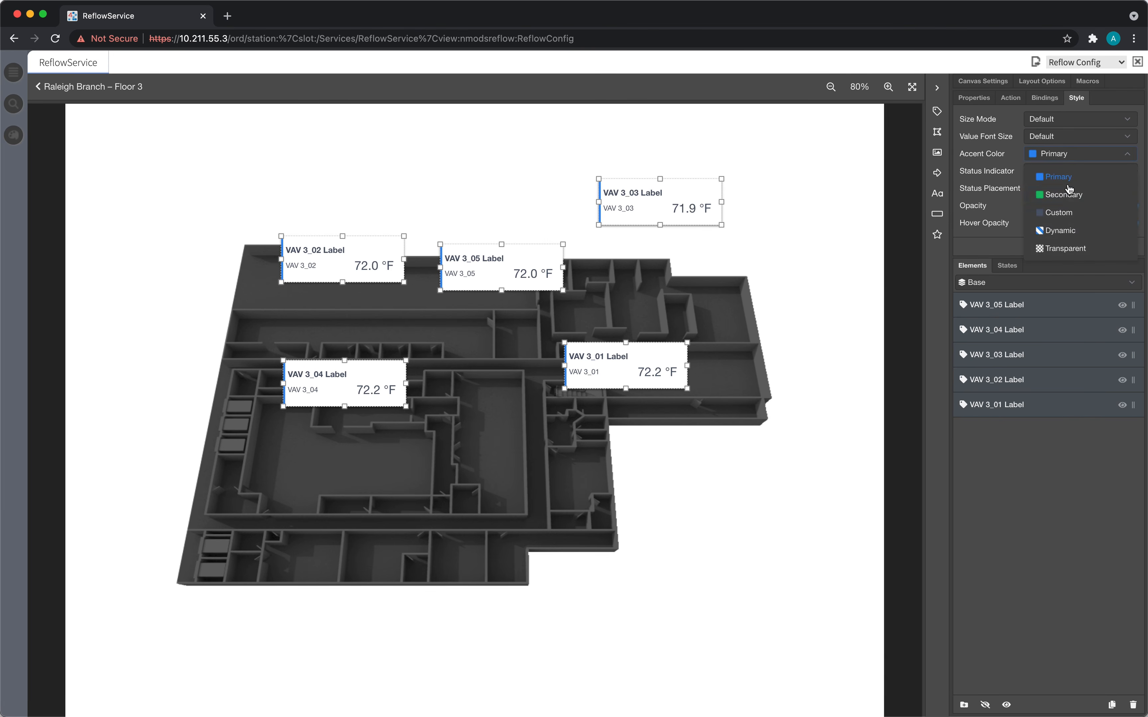
{"action": "left_click", "coordinate": [1055, 193]}
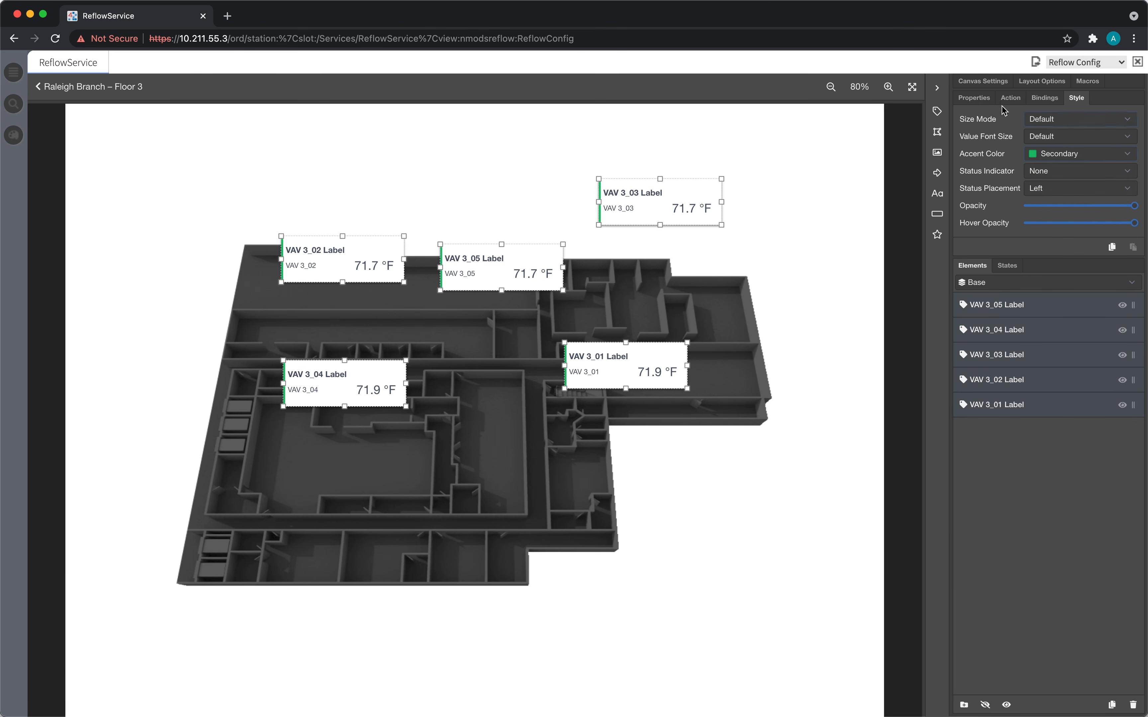
- Review the shared Title and Info Line properties of the five selected labels without changing them
{"action": "left_click", "coordinate": [975, 100]}
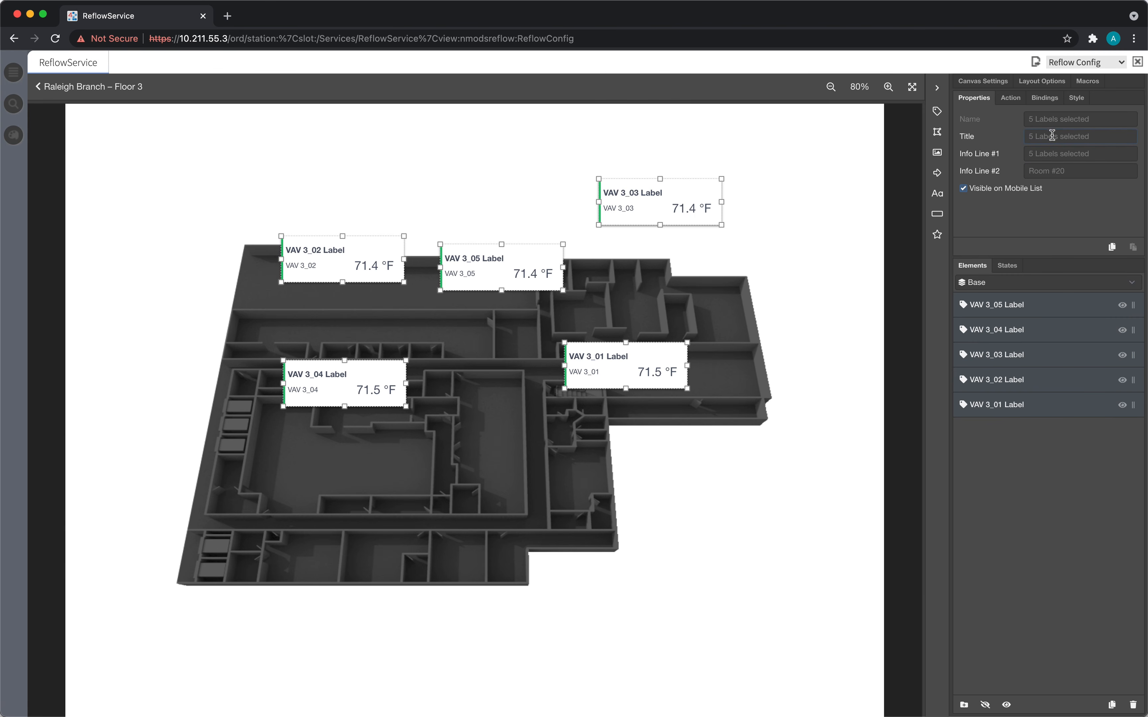
{"action": "left_click", "coordinate": [1044, 151]}
{"action": "left_click", "coordinate": [1046, 156]}
{"action": "left_click", "coordinate": [1044, 136]}
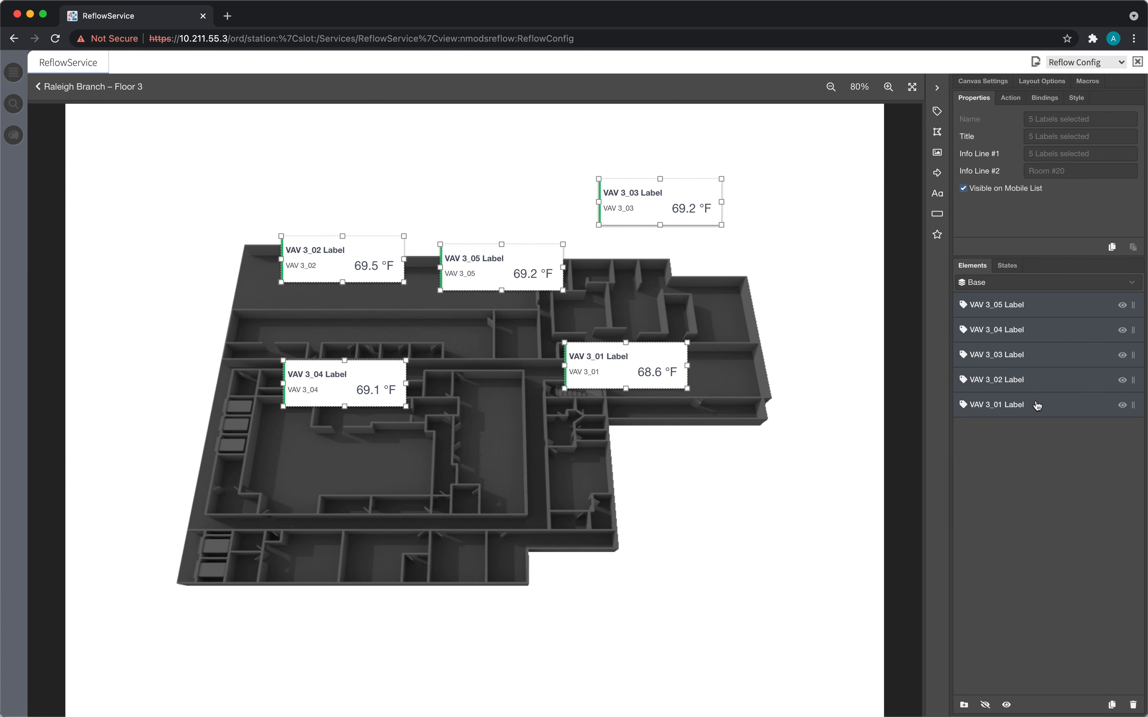
- Duplicate the five selected labels, offset the copies down and to the right, and delete the copies
{"action": "right_click", "coordinate": [689, 193]}
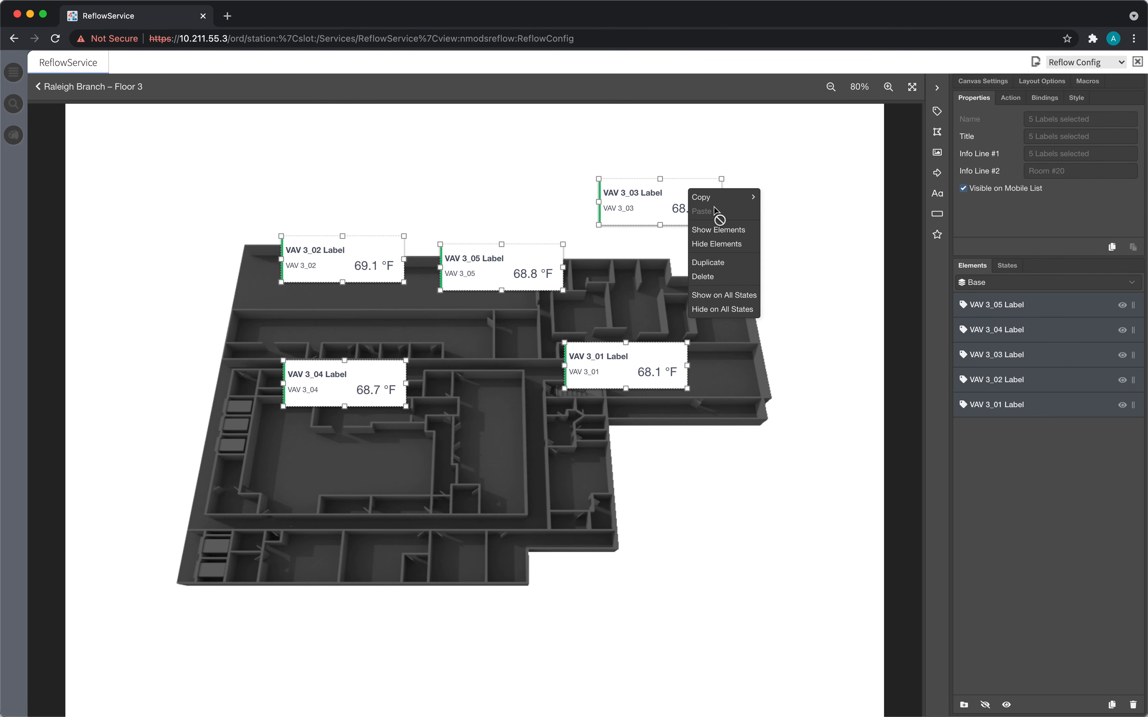
{"action": "left_click", "coordinate": [714, 262]}
{"action": "left_click_drag", "start_coordinate": [662, 203], "coordinate": [745, 275]}
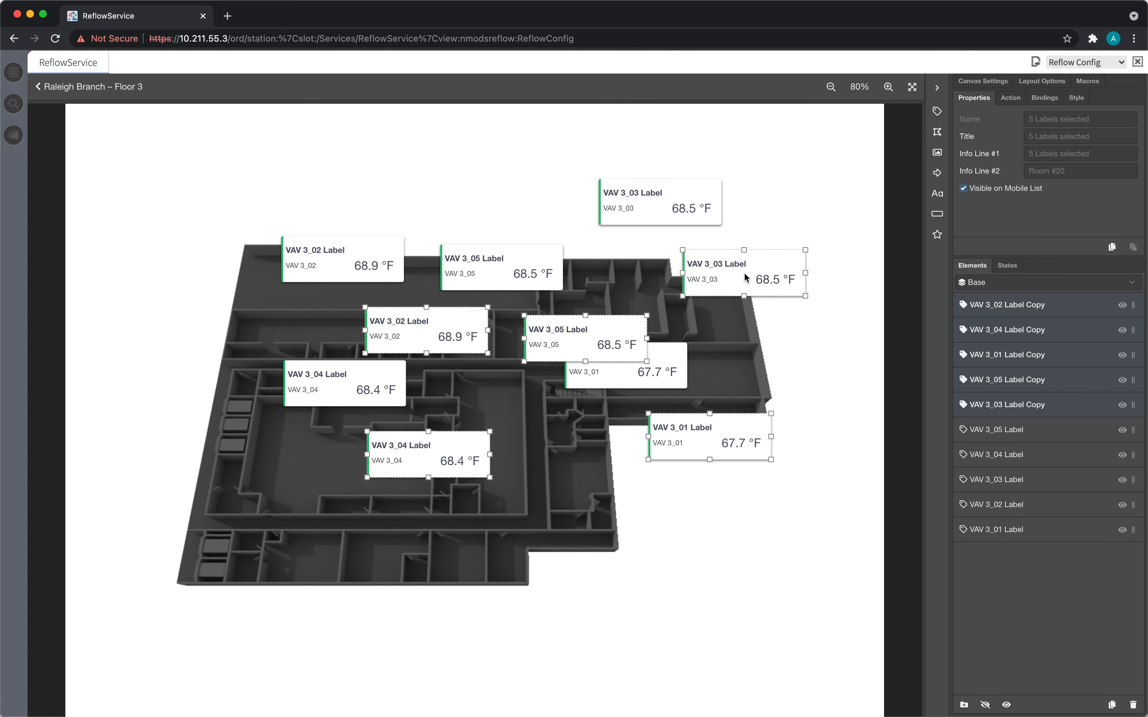
{"action": "key", "text": "Delete"}
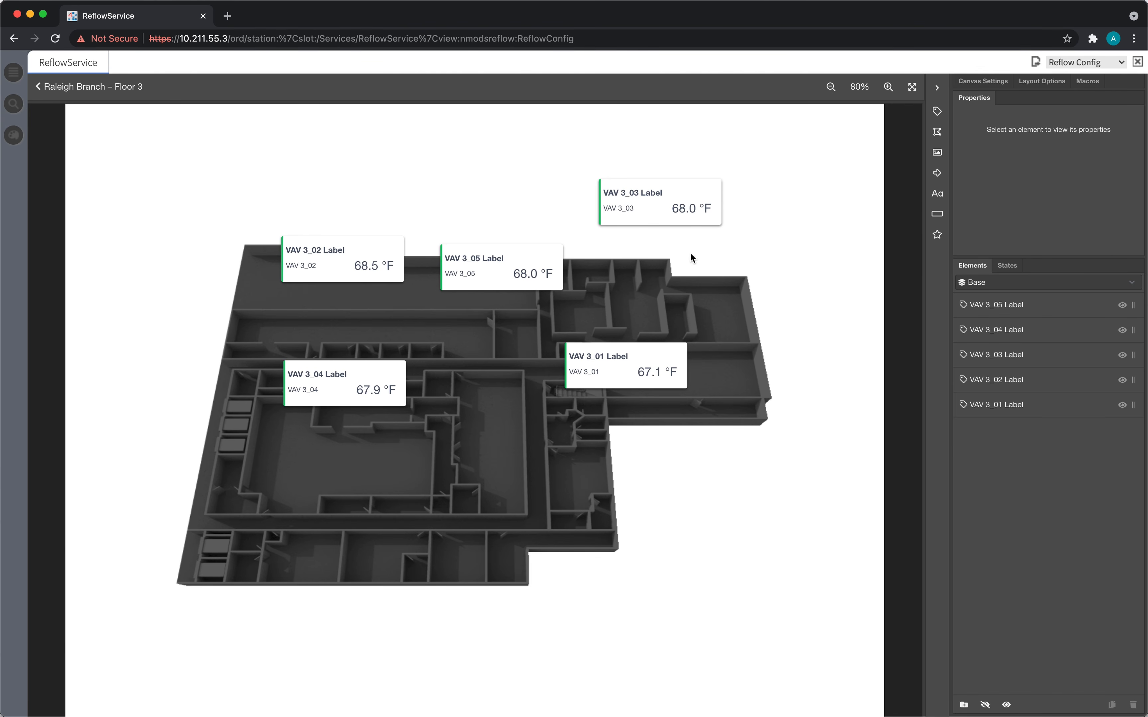
- Try multi-selecting the VAV 3_05 through VAV 3_02 labels in the elements list and deselect them again
{"action": "left_click", "coordinate": [1029, 306]}
{"action": "left_click", "coordinate": [1036, 334], "text": "shift"}
{"action": "left_click", "coordinate": [1037, 356], "text": "shift"}
{"action": "left_click", "coordinate": [1048, 380], "text": "shift"}
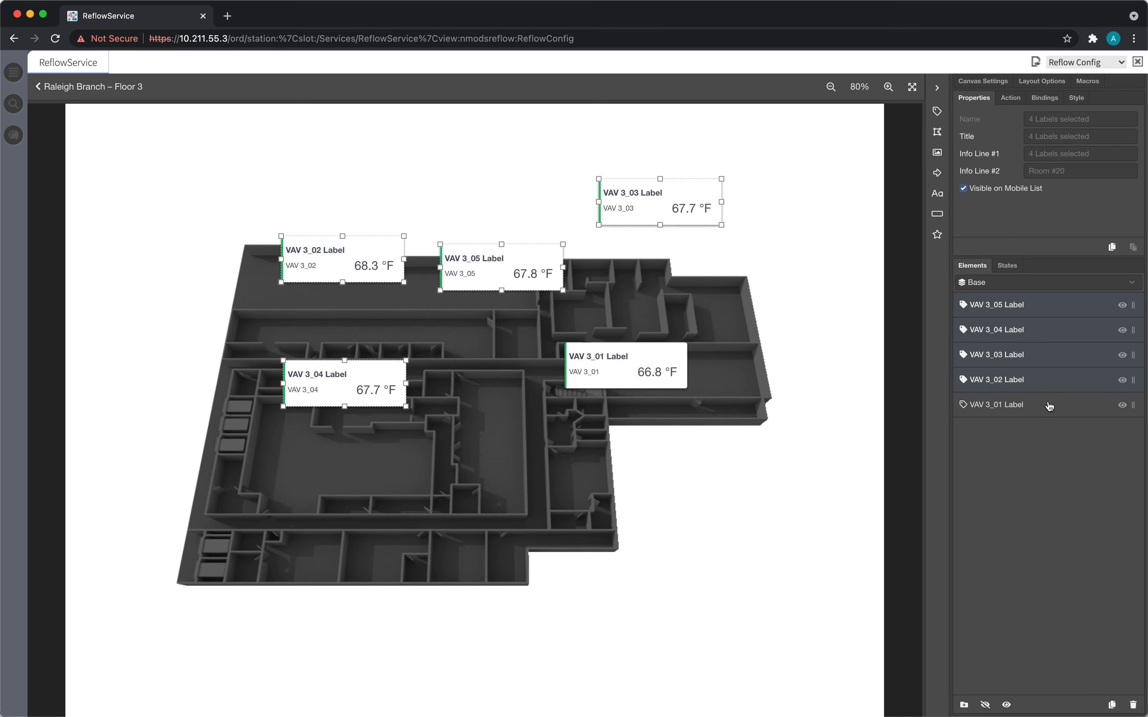
{"action": "left_click", "coordinate": [1049, 380], "text": "shift"}
{"action": "left_click", "coordinate": [1052, 359], "text": "shift"}
{"action": "left_click", "coordinate": [1049, 335], "text": "shift"}
{"action": "left_click", "coordinate": [1049, 313], "text": "shift"}
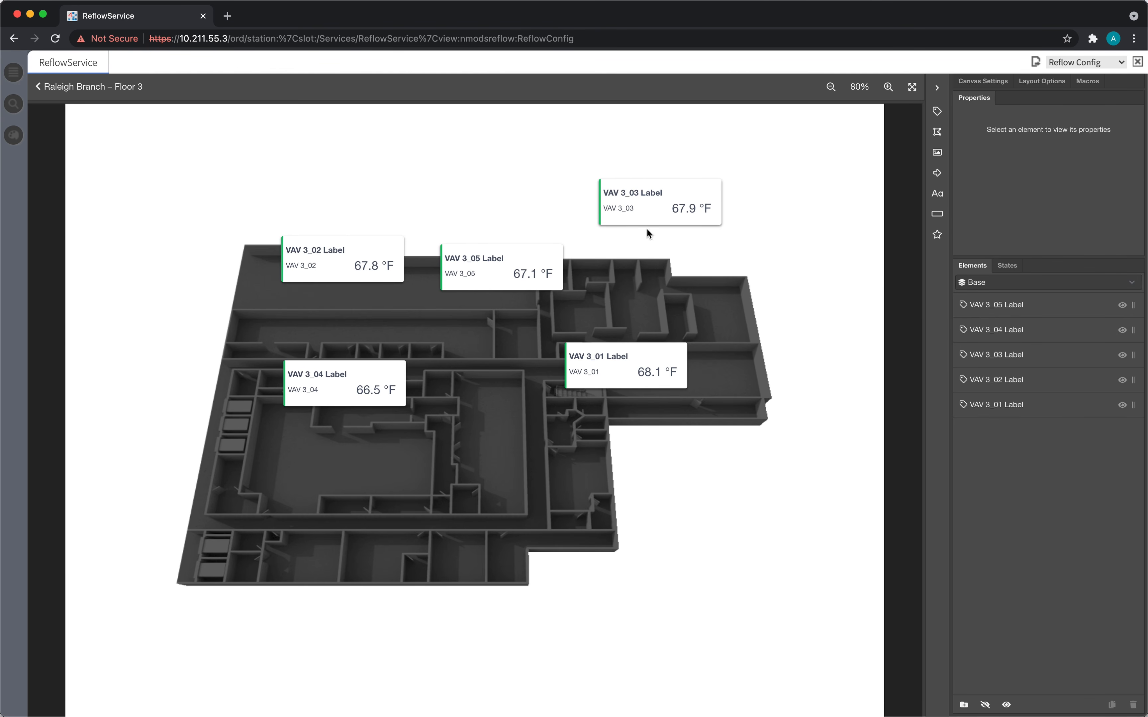
- Move the VAV 3_03 label directly above the VAV 3_05 label and set VAV 3_05's X position to 734
{"action": "left_click", "coordinate": [641, 196]}
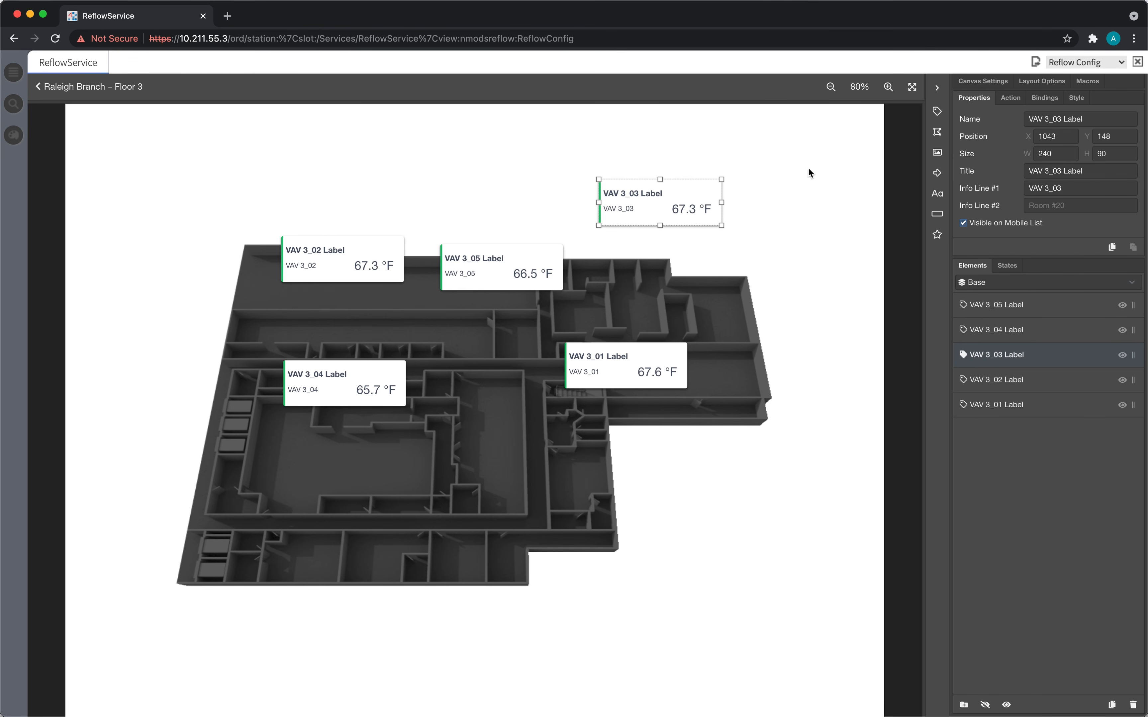
{"action": "left_click_drag", "start_coordinate": [683, 204], "coordinate": [526, 213]}
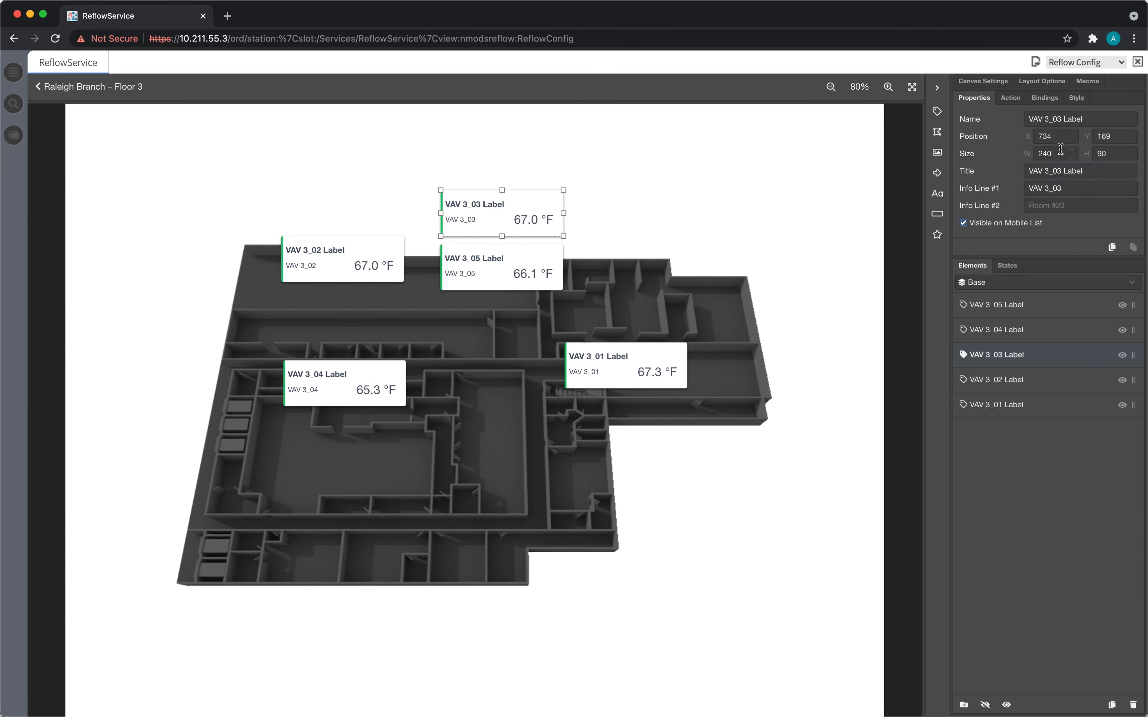
{"action": "left_click", "coordinate": [503, 252]}
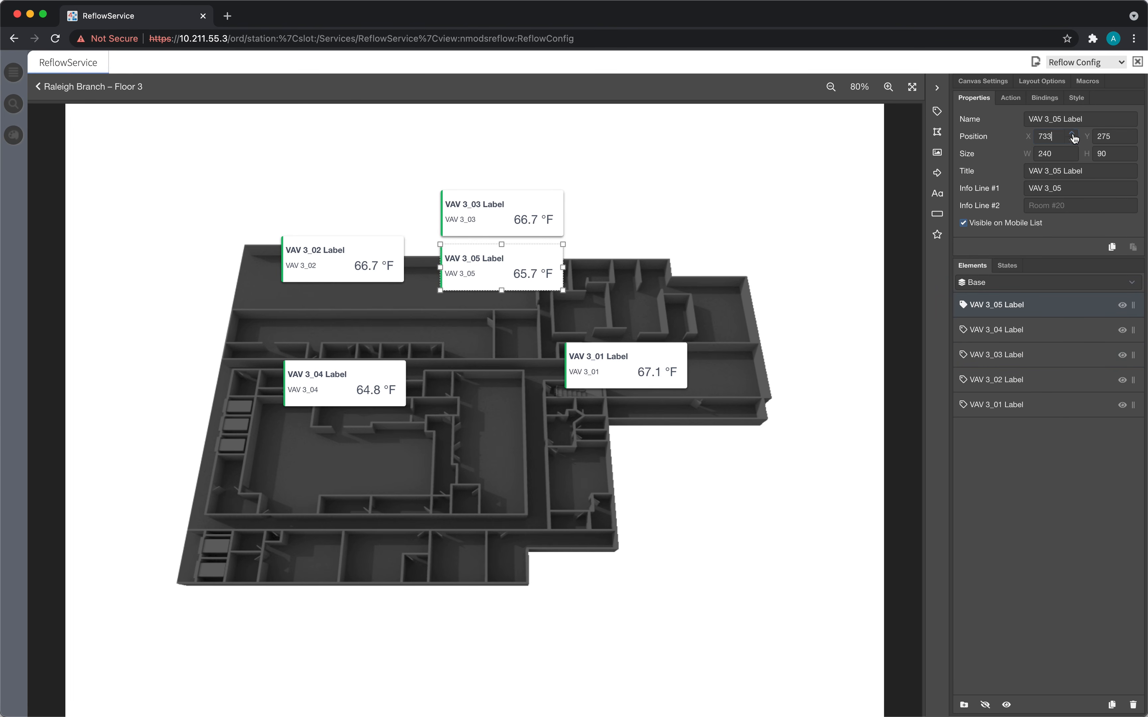
{"action": "left_click", "coordinate": [586, 233]}
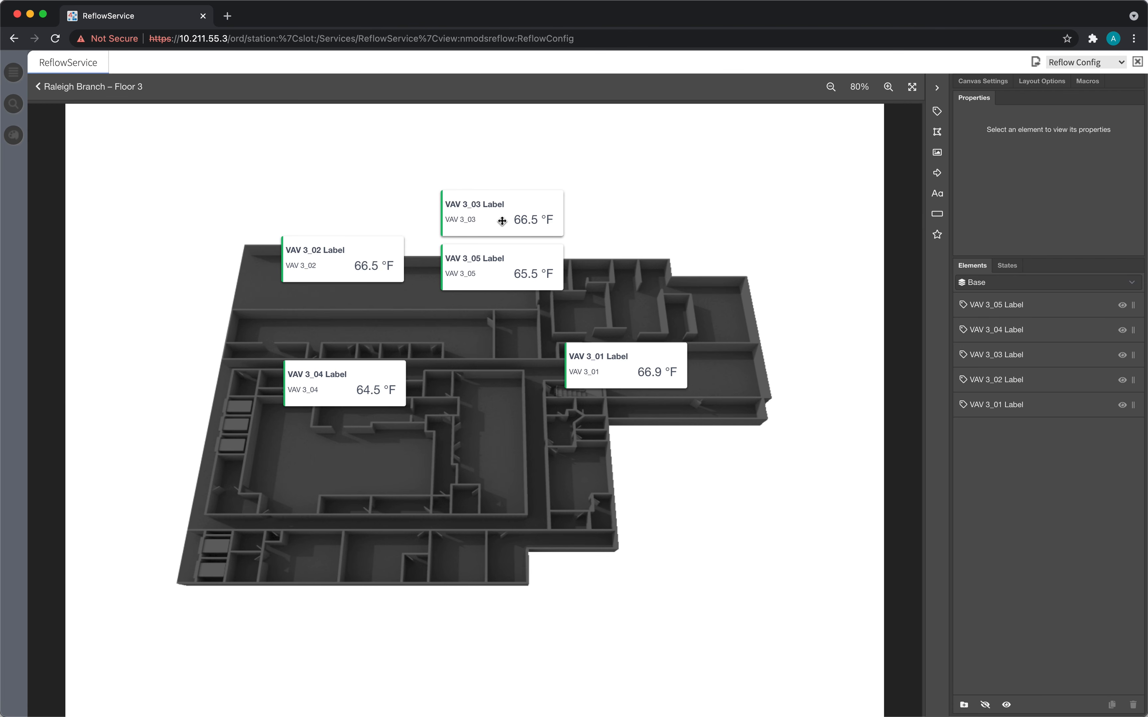
- Move the VAV 3_03 label to about X 1086, Y 123 and the VAV 3_05 label to about X 720, Y 148
{"action": "left_click_drag", "start_coordinate": [502, 219], "coordinate": [681, 193]}
{"action": "left_click_drag", "start_coordinate": [501, 272], "coordinate": [494, 199]}
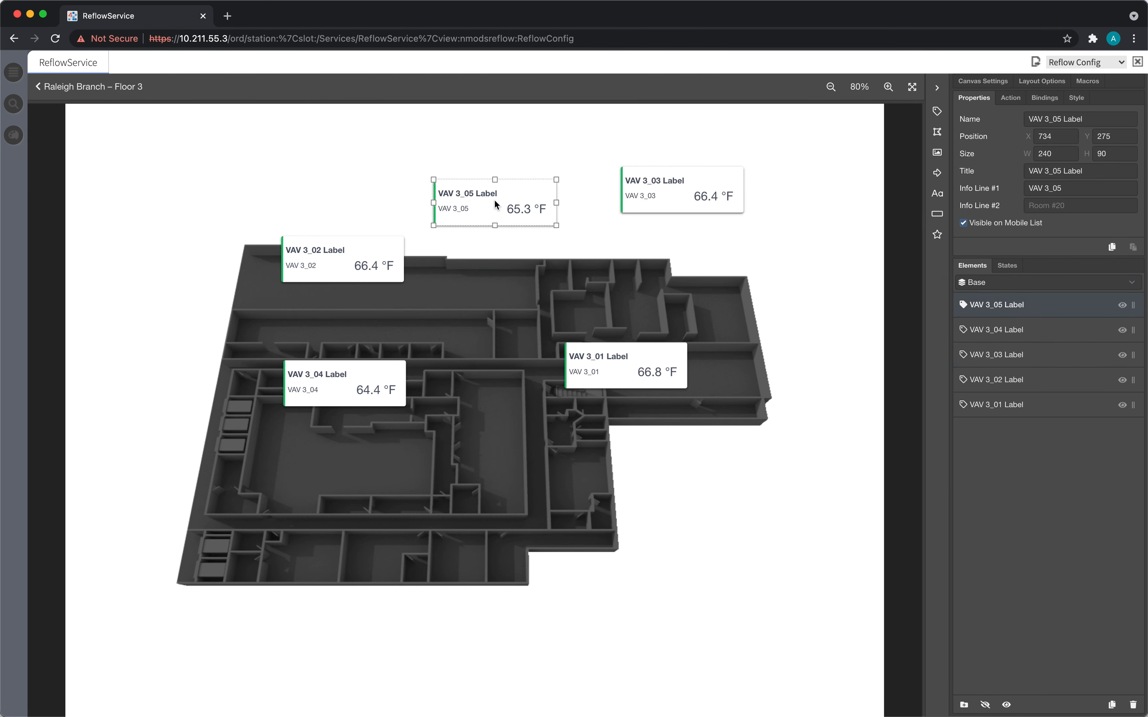
{"action": "left_click", "coordinate": [537, 231]}
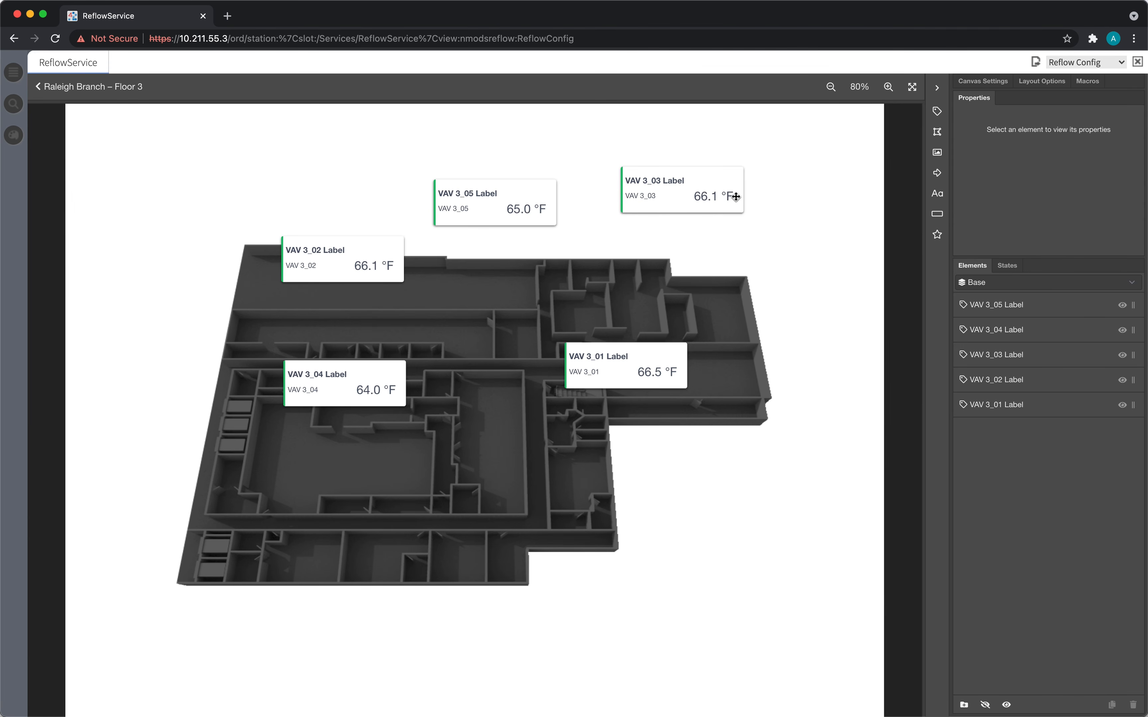
- Style the VAV 3_03 label with Compact Vertical size mode, Primary accent color and Large value font size
{"action": "left_click", "coordinate": [708, 195]}
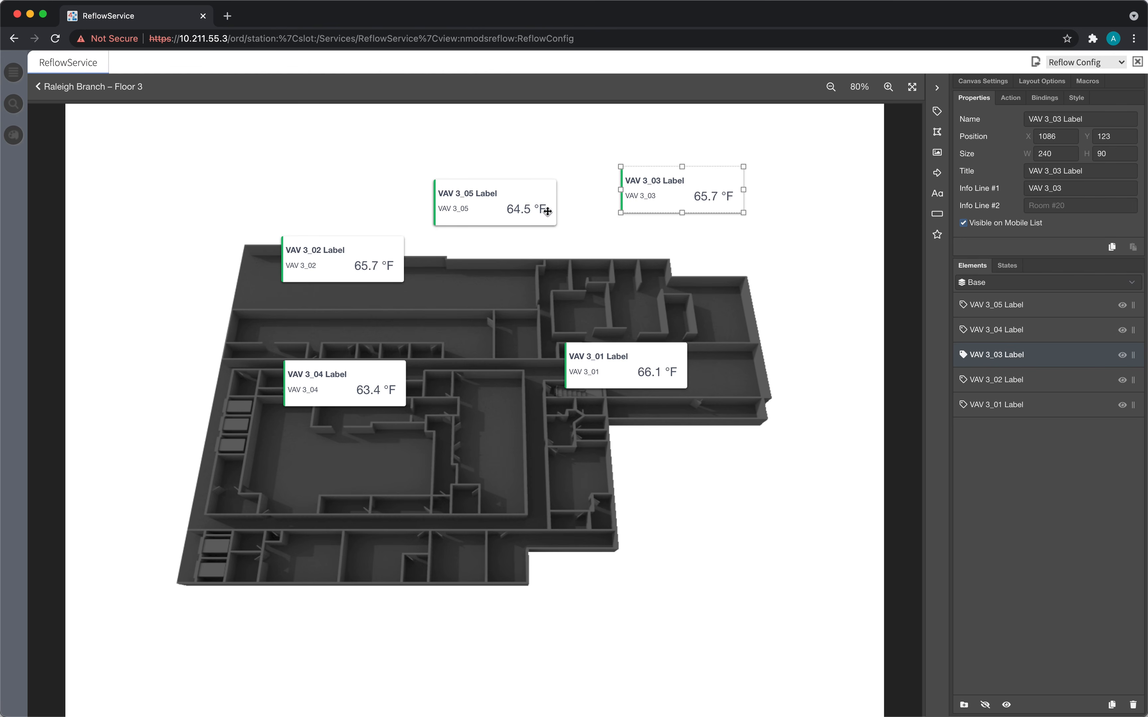
{"action": "left_click", "coordinate": [673, 240]}
{"action": "left_click", "coordinate": [682, 191]}
{"action": "left_click", "coordinate": [1049, 96]}
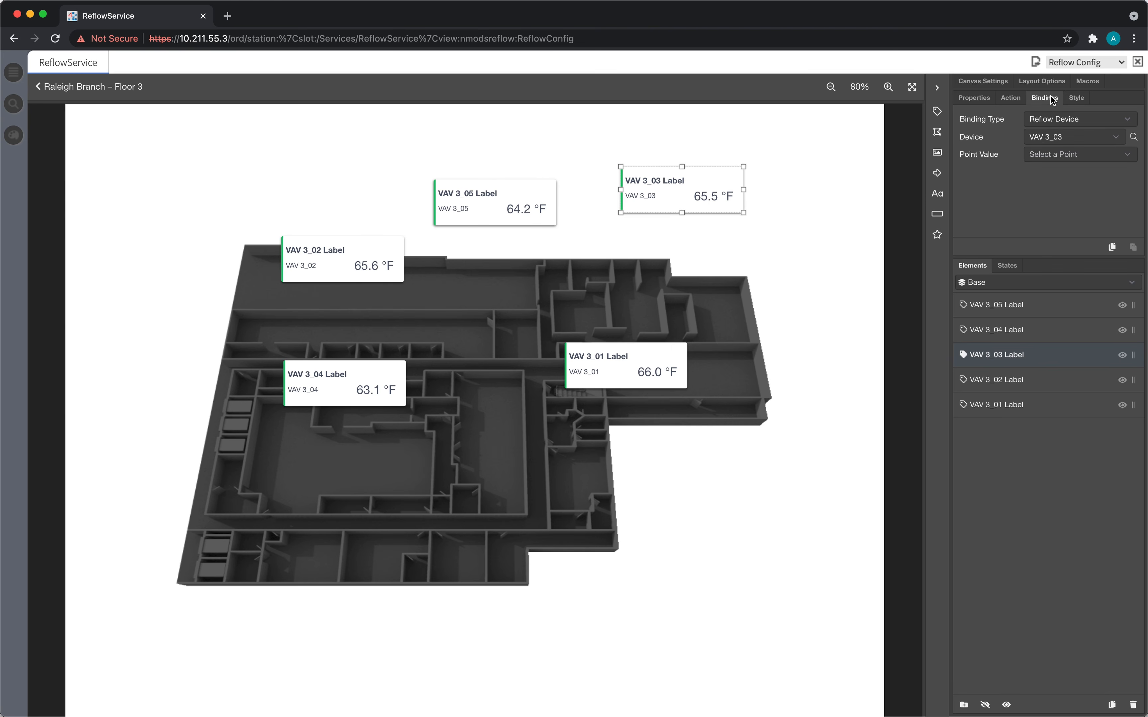
{"action": "left_click", "coordinate": [1069, 98]}
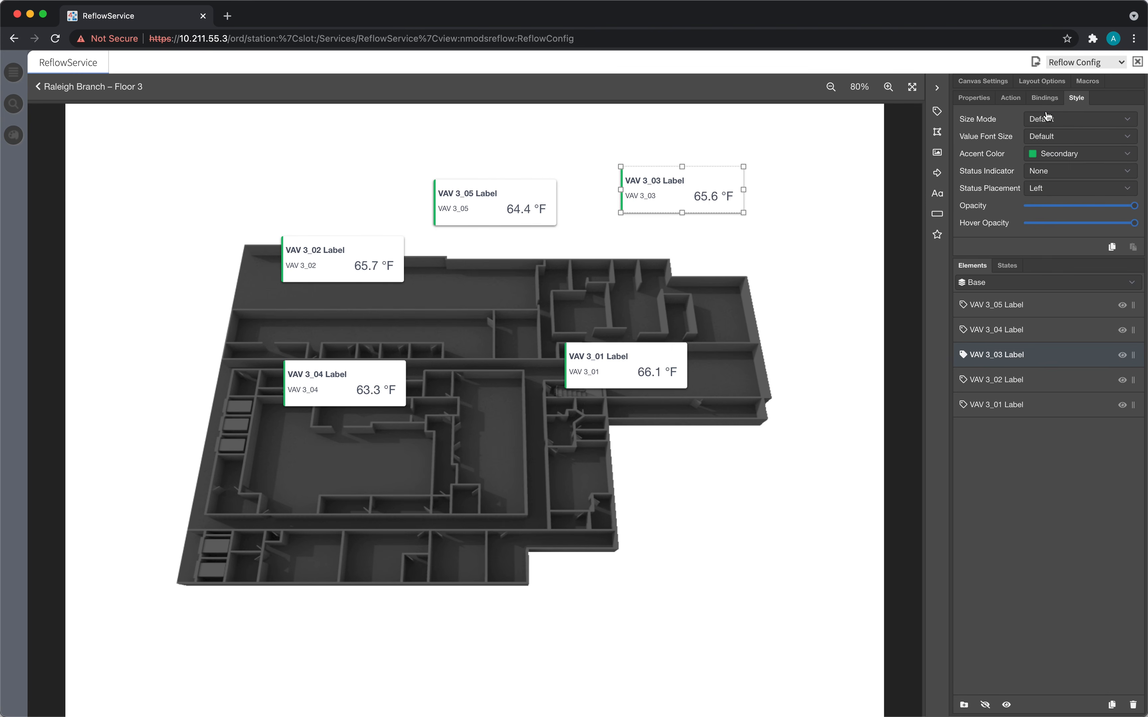
{"action": "left_click", "coordinate": [1072, 126]}
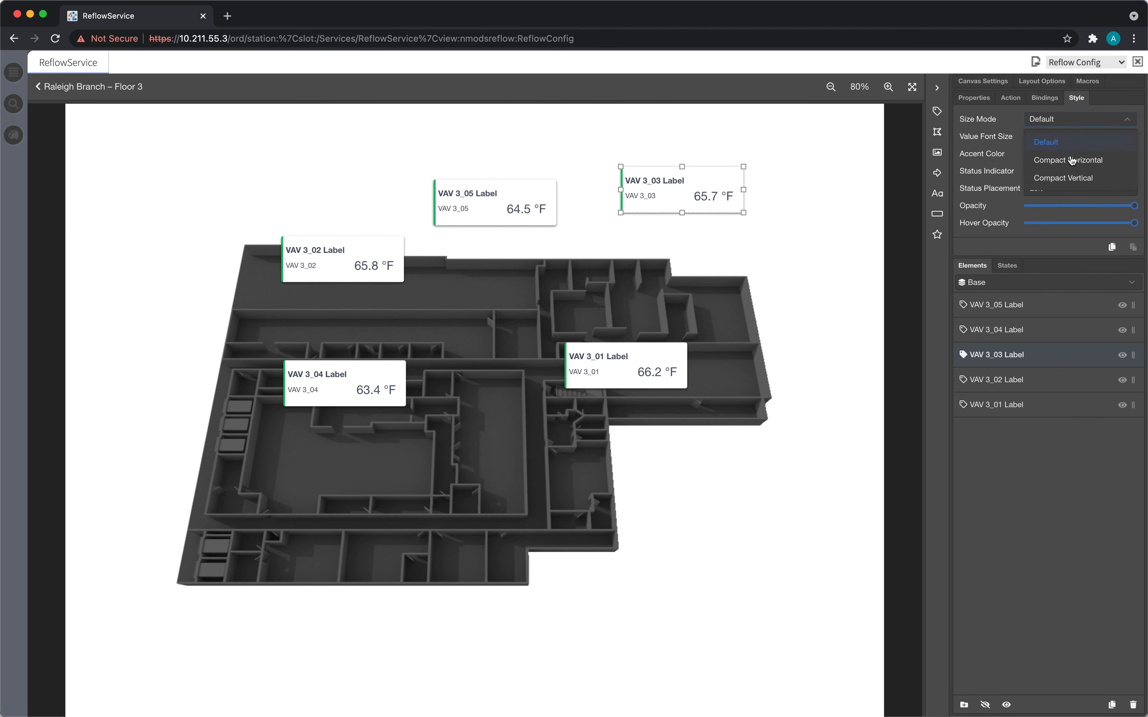
{"action": "left_click", "coordinate": [1069, 184]}
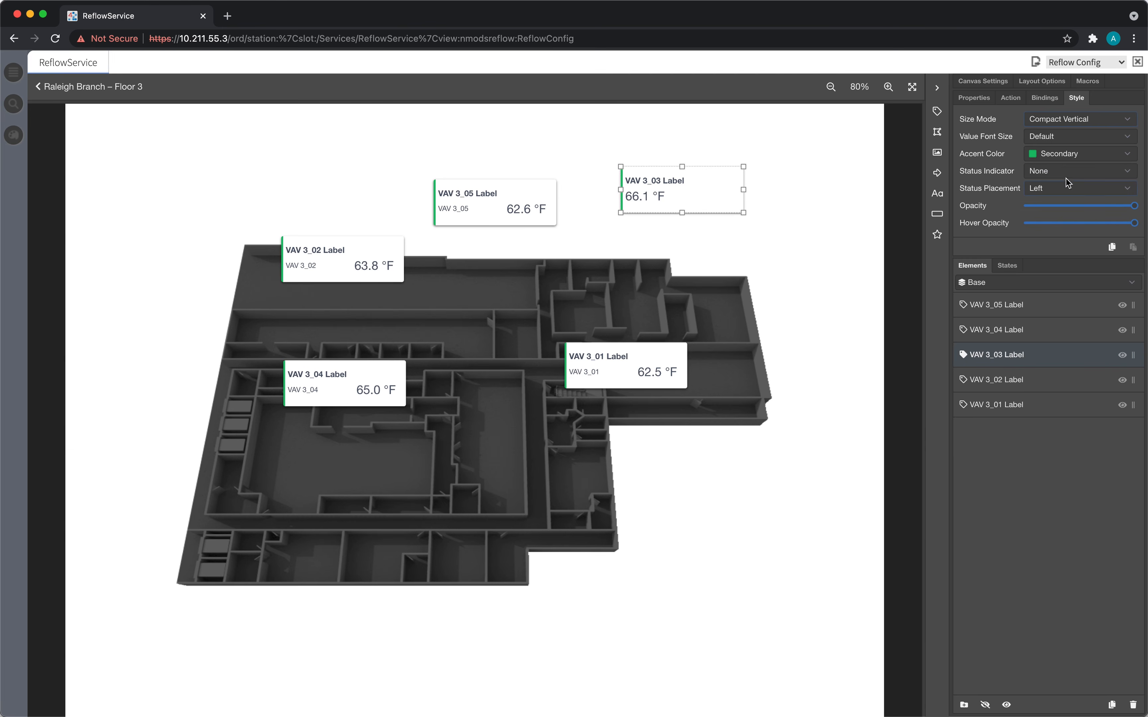
{"action": "left_click", "coordinate": [1068, 156]}
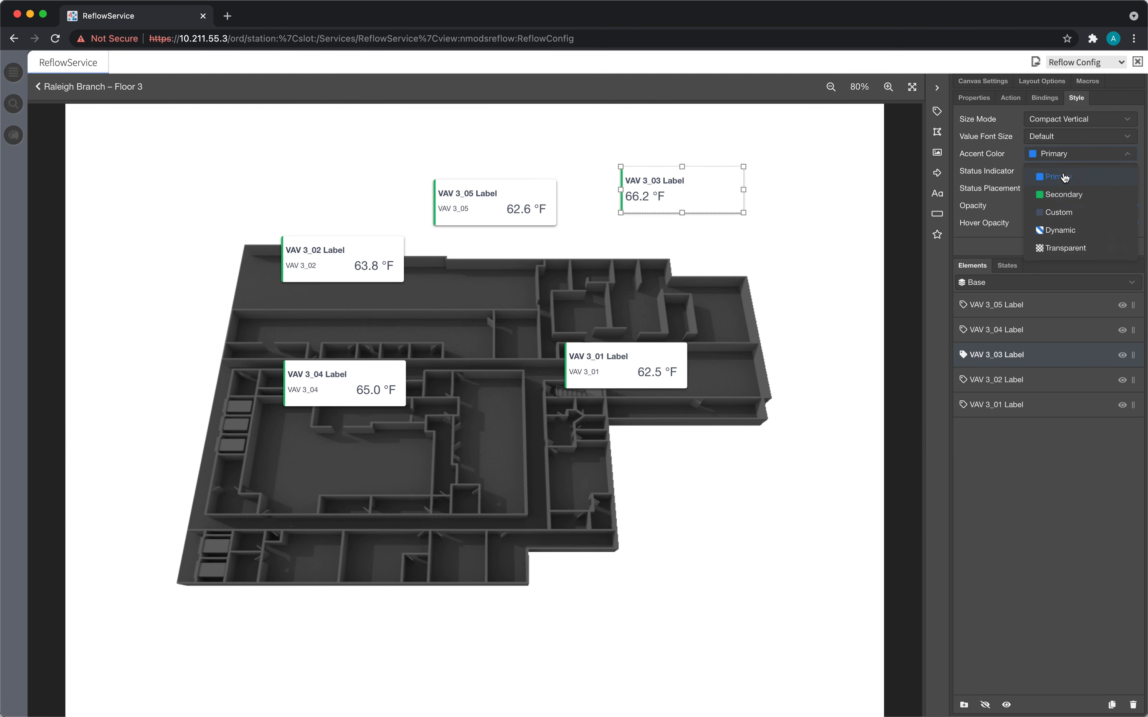
{"action": "left_click", "coordinate": [1062, 175]}
{"action": "left_click", "coordinate": [1065, 140]}
{"action": "left_click", "coordinate": [1063, 197]}
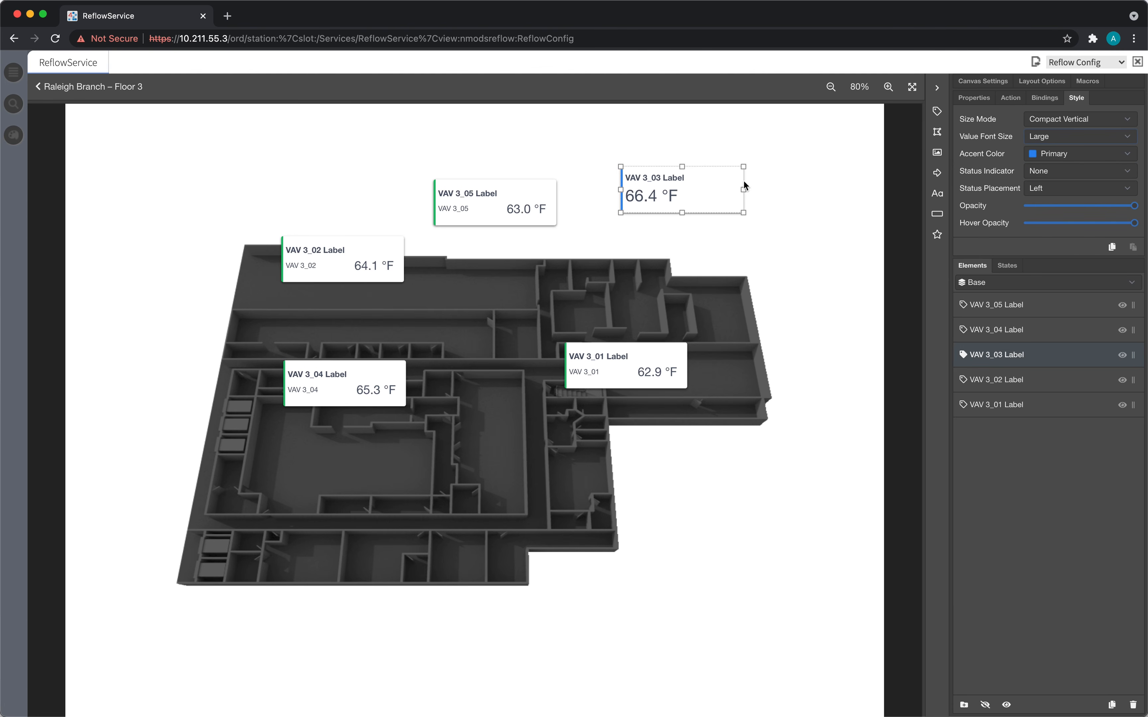
- Shift the VAV 3_03 label down slightly to about X 1084, Y 145
{"action": "mouse_move", "coordinate": [703, 185]}
{"action": "left_mouse_down"}
{"action": "mouse_move", "coordinate": [712, 202]}
{"action": "mouse_move", "coordinate": [703, 191]}
{"action": "left_mouse_up"}
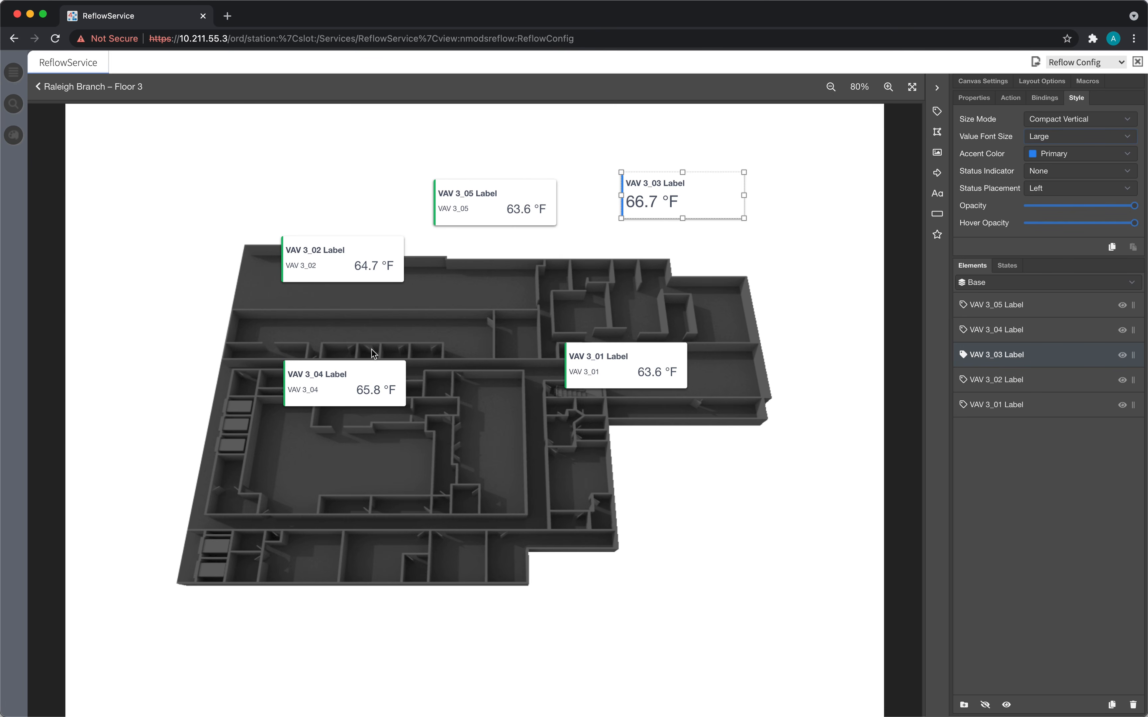
{"action": "left_click", "coordinate": [655, 256]}
{"action": "left_click_drag", "start_coordinate": [671, 206], "coordinate": [668, 212]}
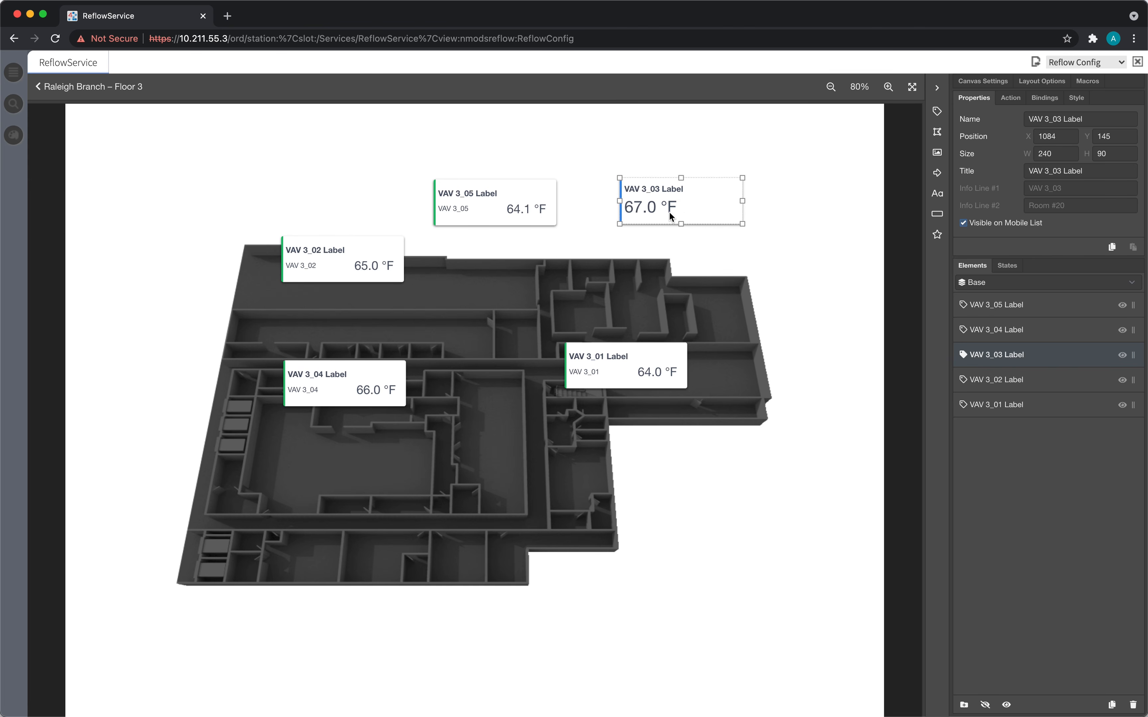
- Copy only the style of the VAV 3_03 label and paste it onto the VAV 3_05 label
{"action": "right_click", "coordinate": [686, 205]}
{"action": "mouse_move", "coordinate": [688, 208]}
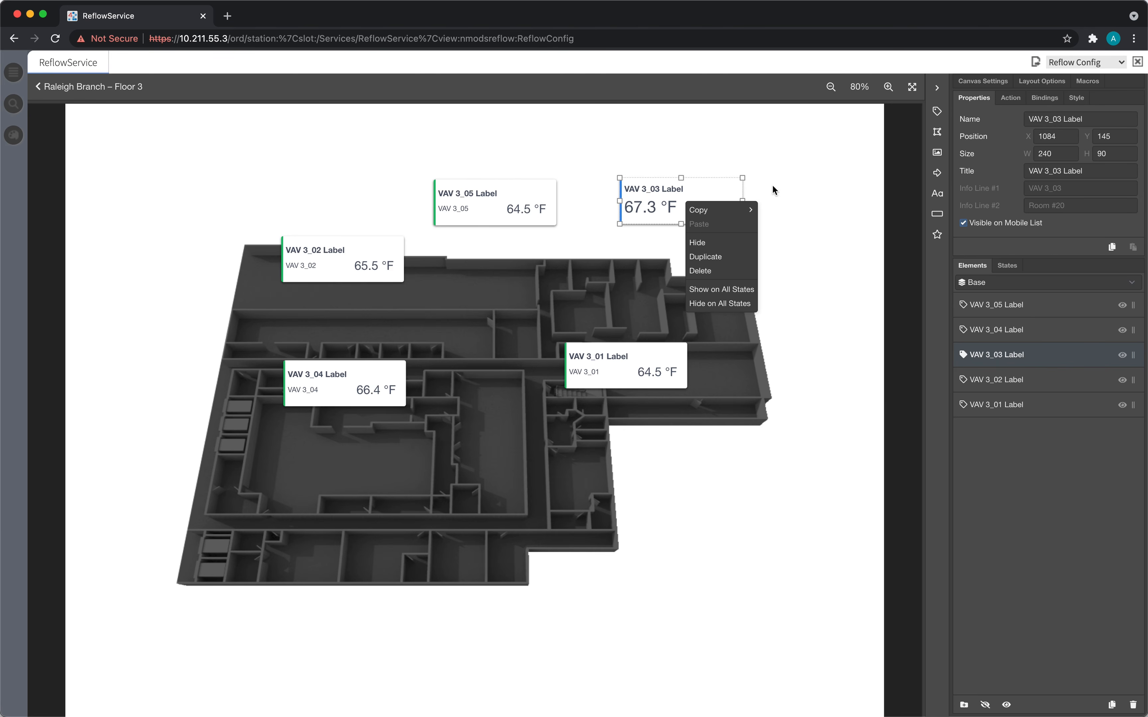
{"action": "mouse_move", "coordinate": [742, 209]}
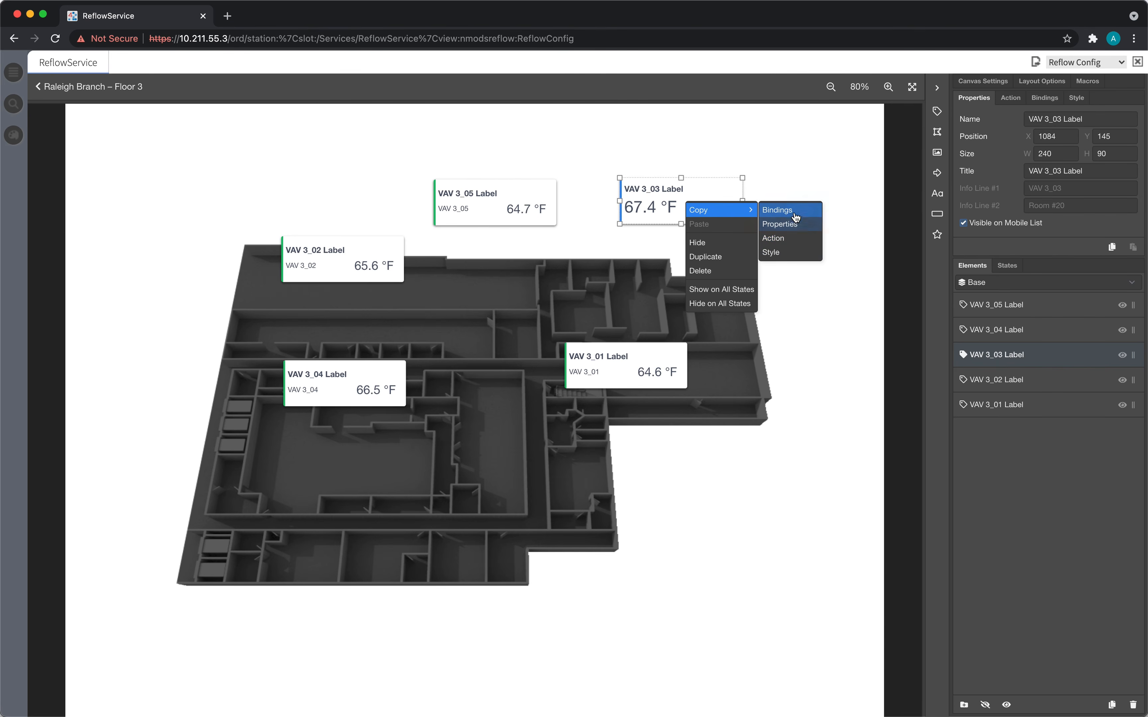
{"action": "left_click", "coordinate": [792, 256]}
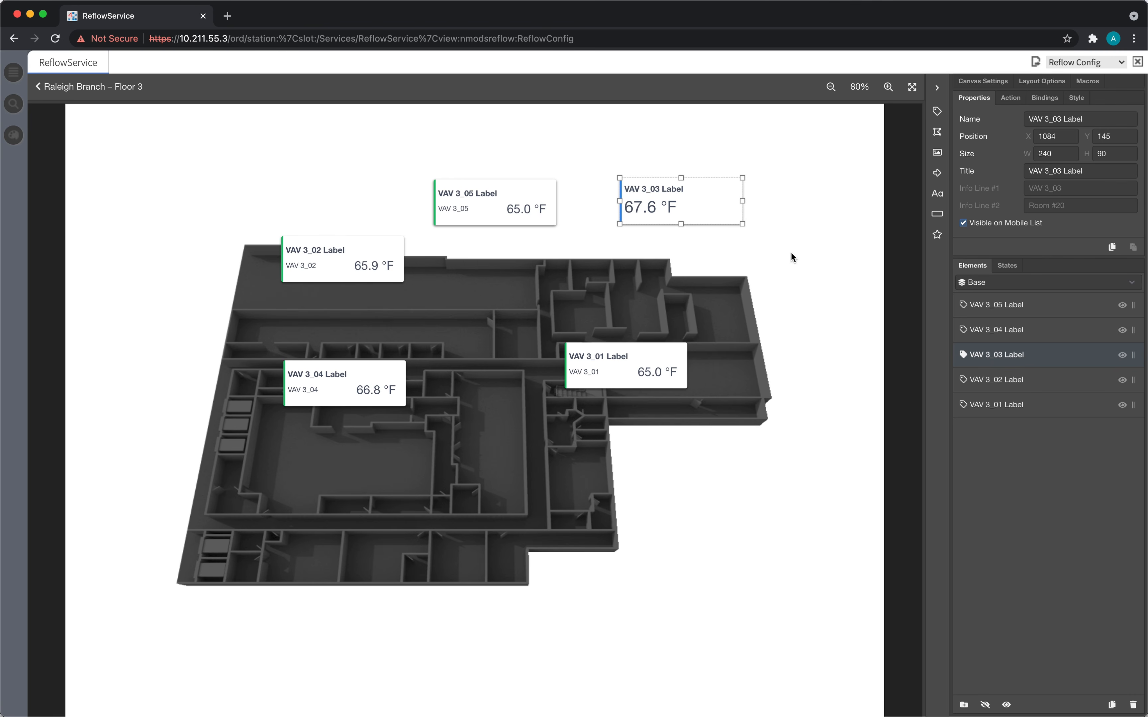
{"action": "right_click", "coordinate": [499, 198]}
{"action": "mouse_move", "coordinate": [520, 208]}
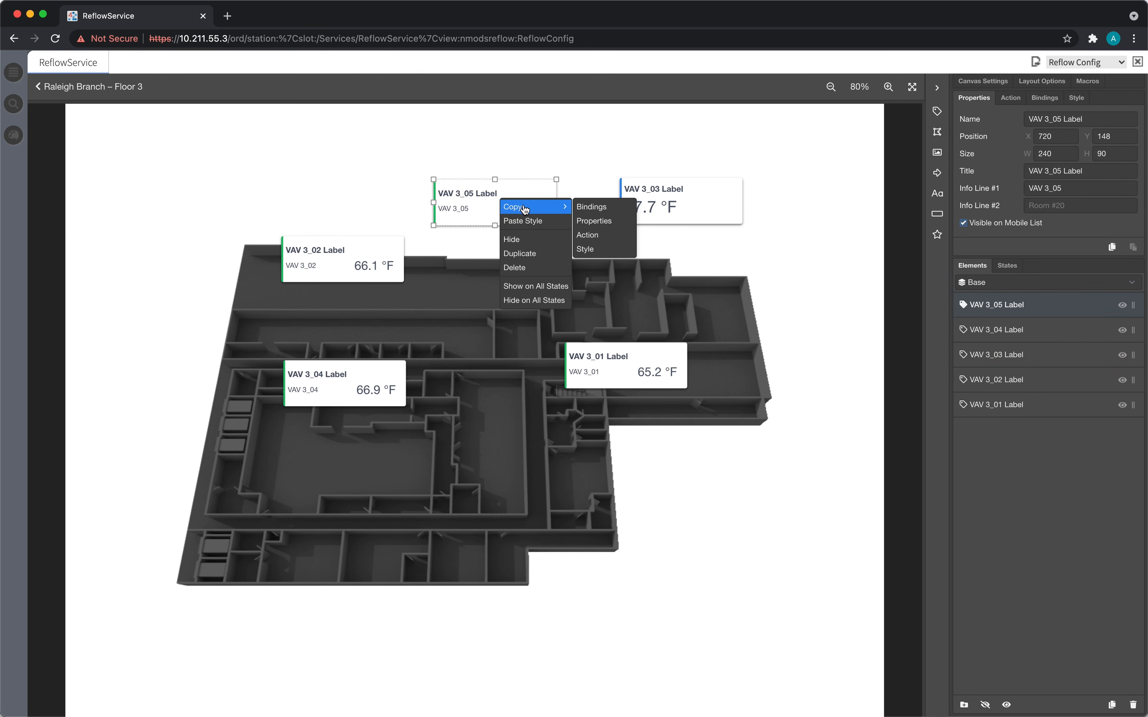
{"action": "left_click", "coordinate": [530, 221]}
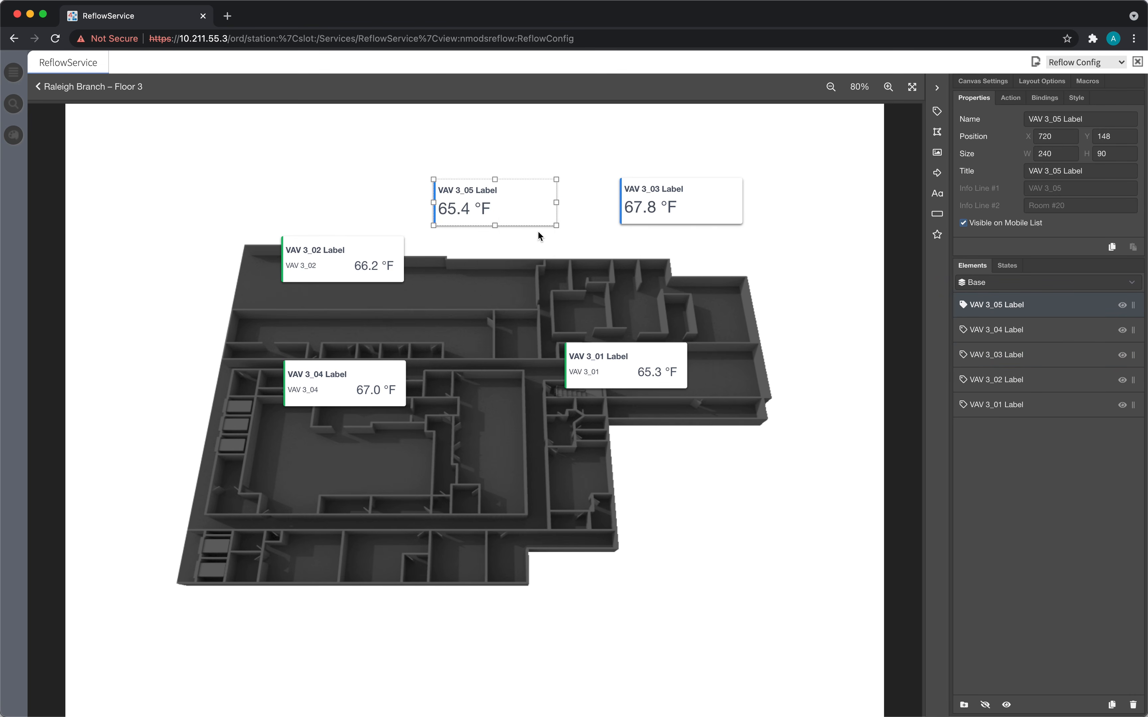
{"action": "left_click", "coordinate": [540, 232]}
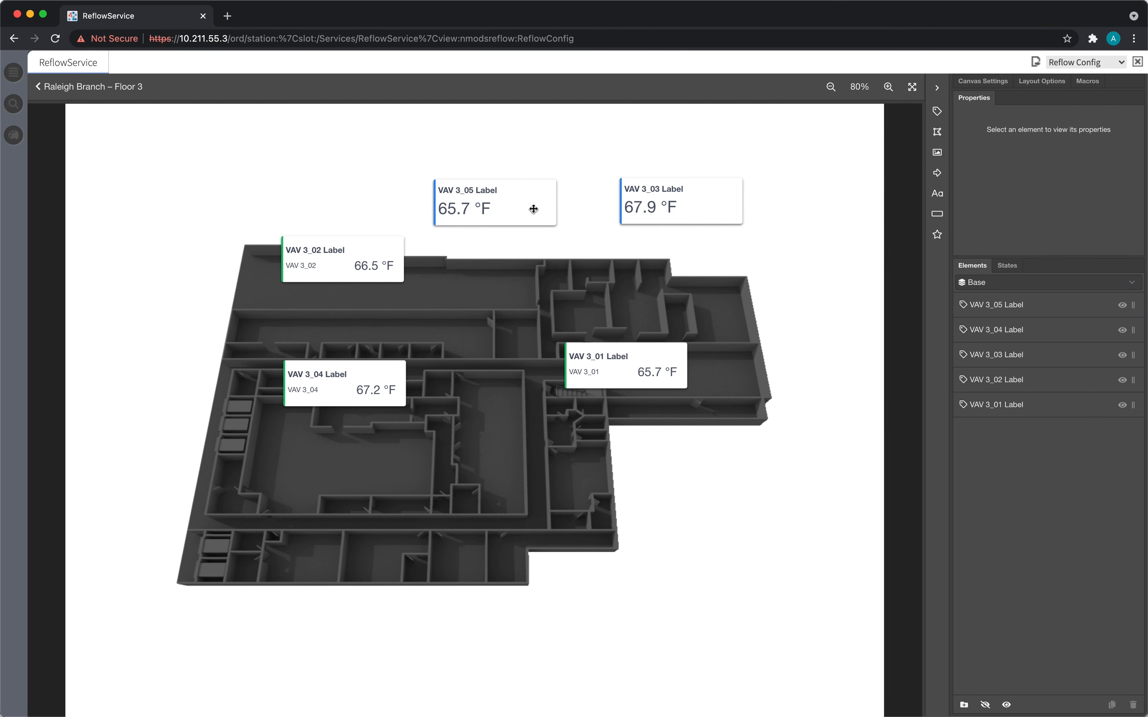
- Paste the copied style onto the VAV 3_02 label and deselect it
{"action": "right_click", "coordinate": [391, 256]}
{"action": "left_click", "coordinate": [412, 278]}
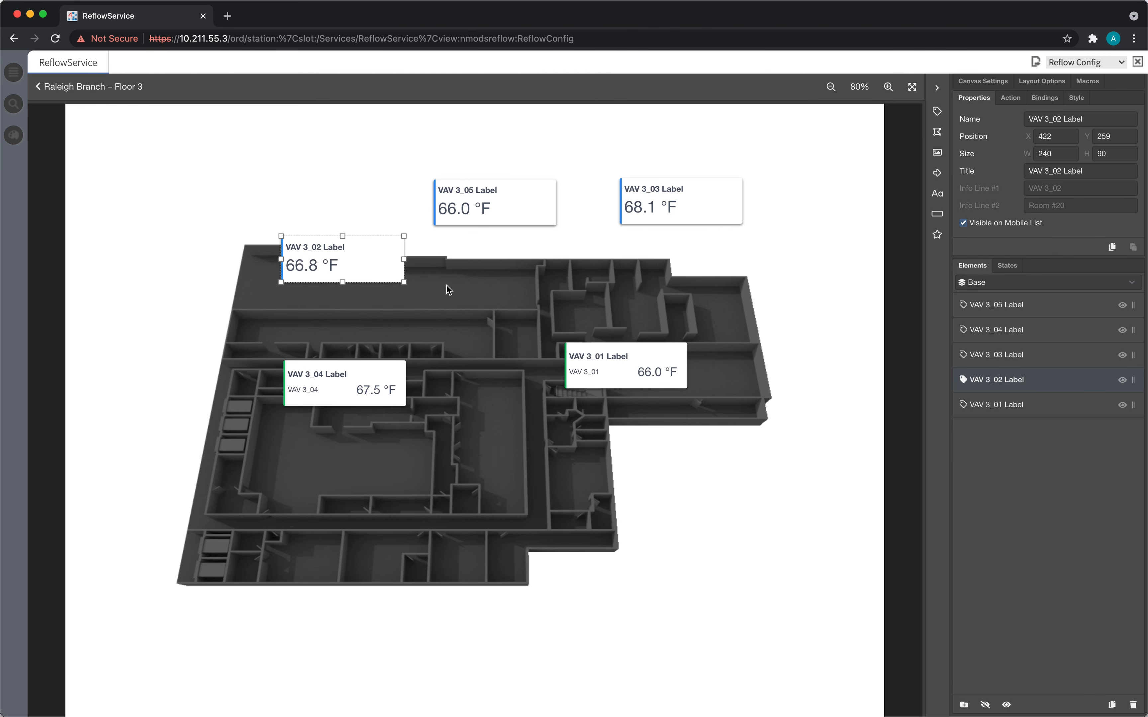
{"action": "left_click", "coordinate": [447, 285]}
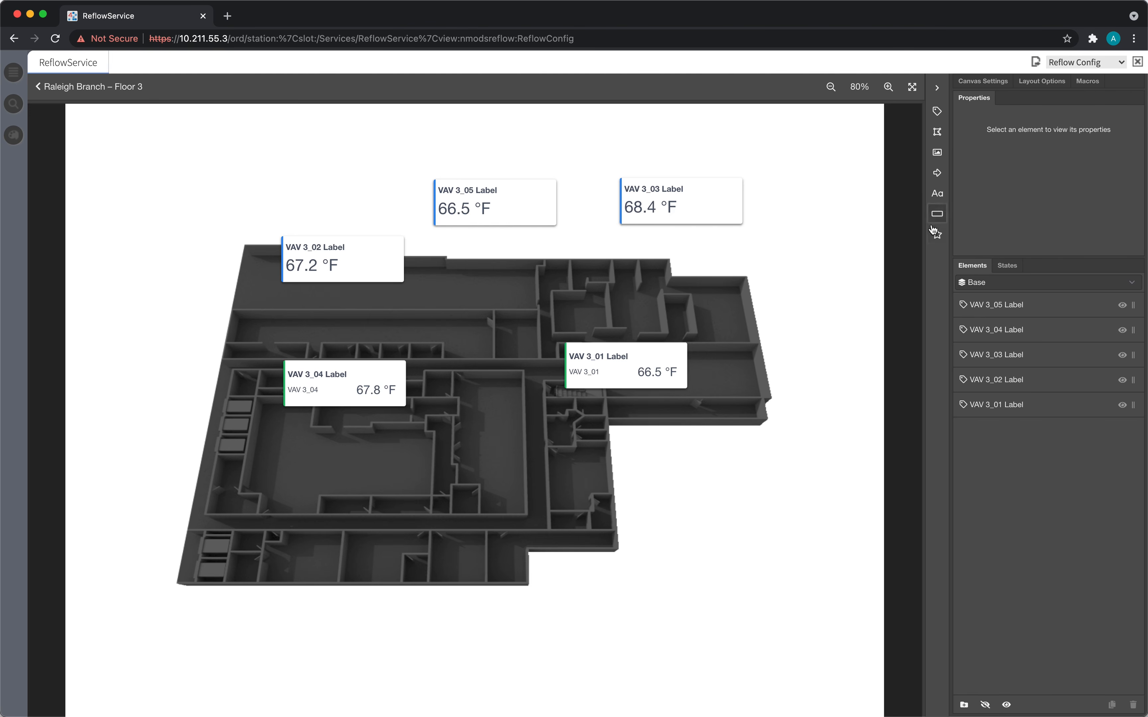
- Add a text element above the VAV 3_02 label at about X 454, Y 101, and check whether the label style can be pasted onto it
{"action": "left_click", "coordinate": [936, 193]}
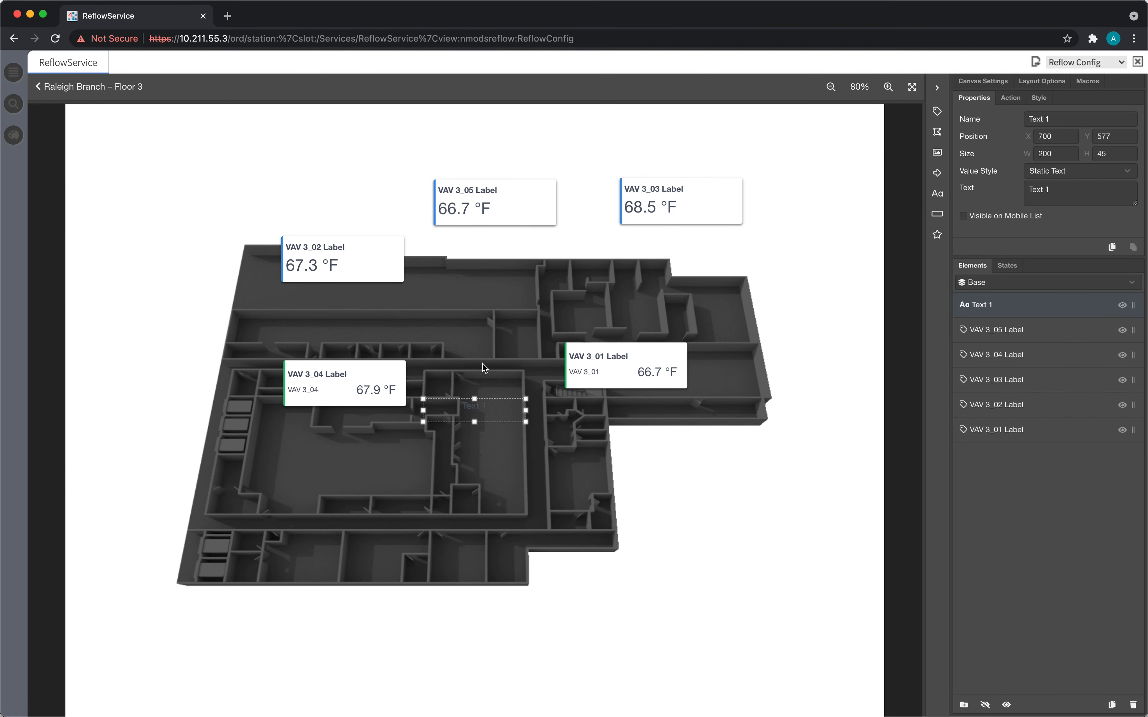
{"action": "left_click_drag", "start_coordinate": [477, 406], "coordinate": [352, 163]}
{"action": "right_click", "coordinate": [352, 163]}
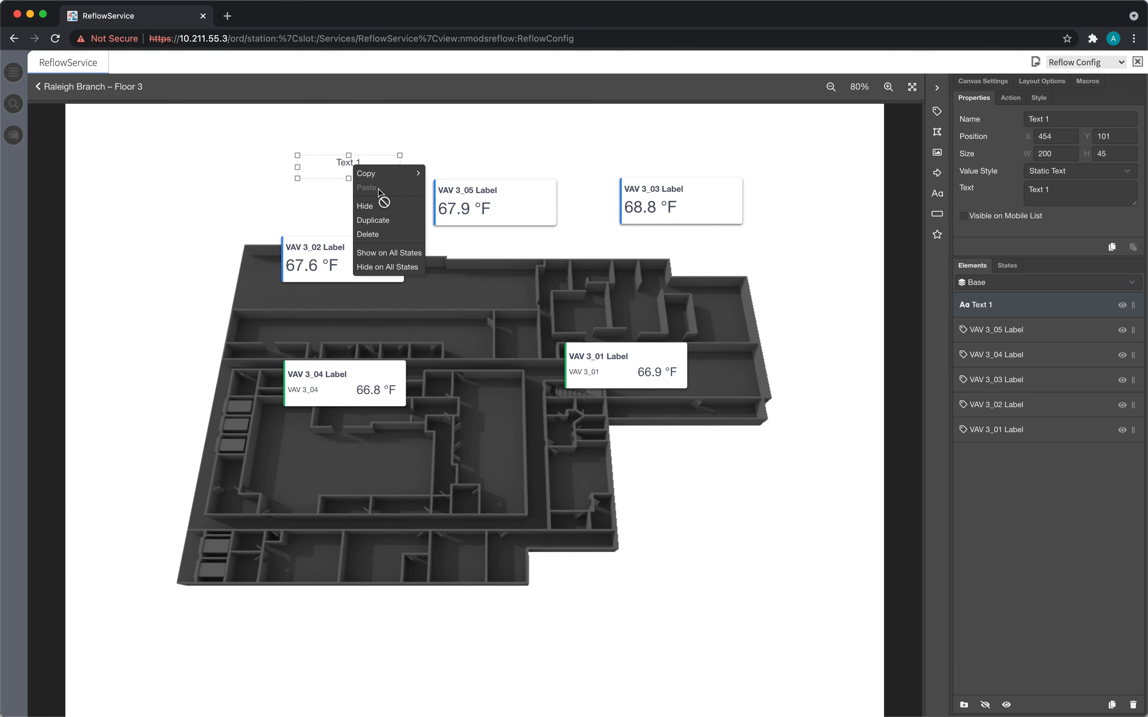
{"action": "left_click", "coordinate": [327, 196]}
{"action": "left_click", "coordinate": [352, 166]}
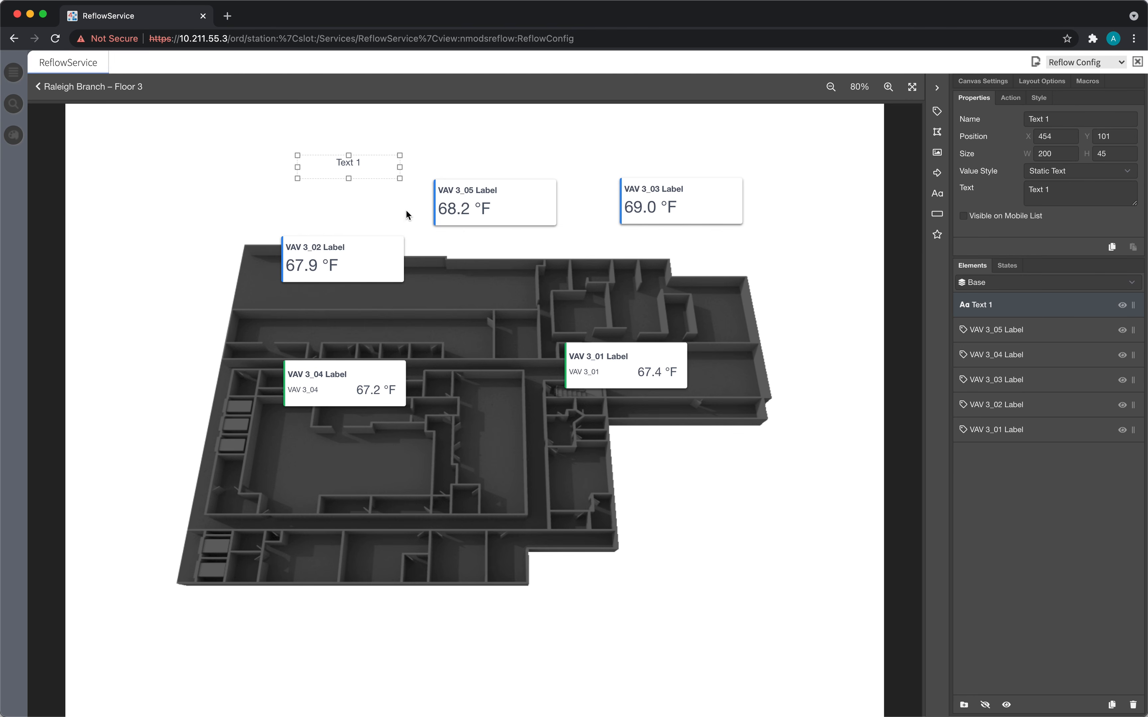
- Set the color of the Text 1 element to Dynamic
{"action": "left_click", "coordinate": [488, 185]}
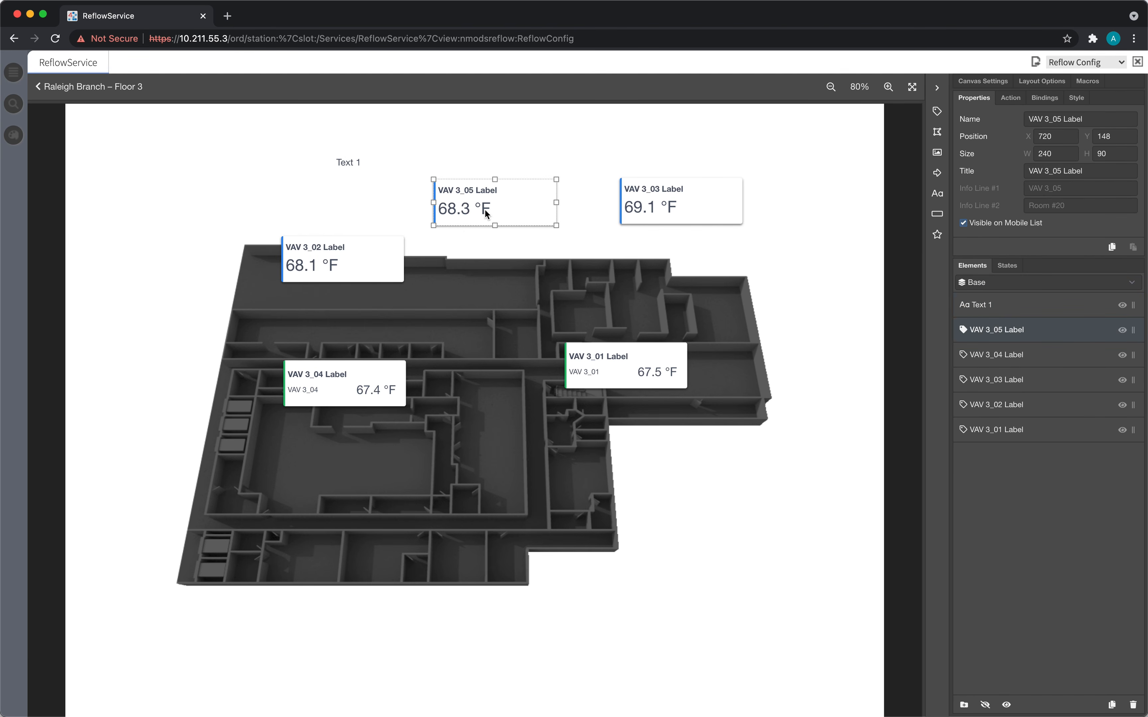
{"action": "left_click", "coordinate": [357, 162]}
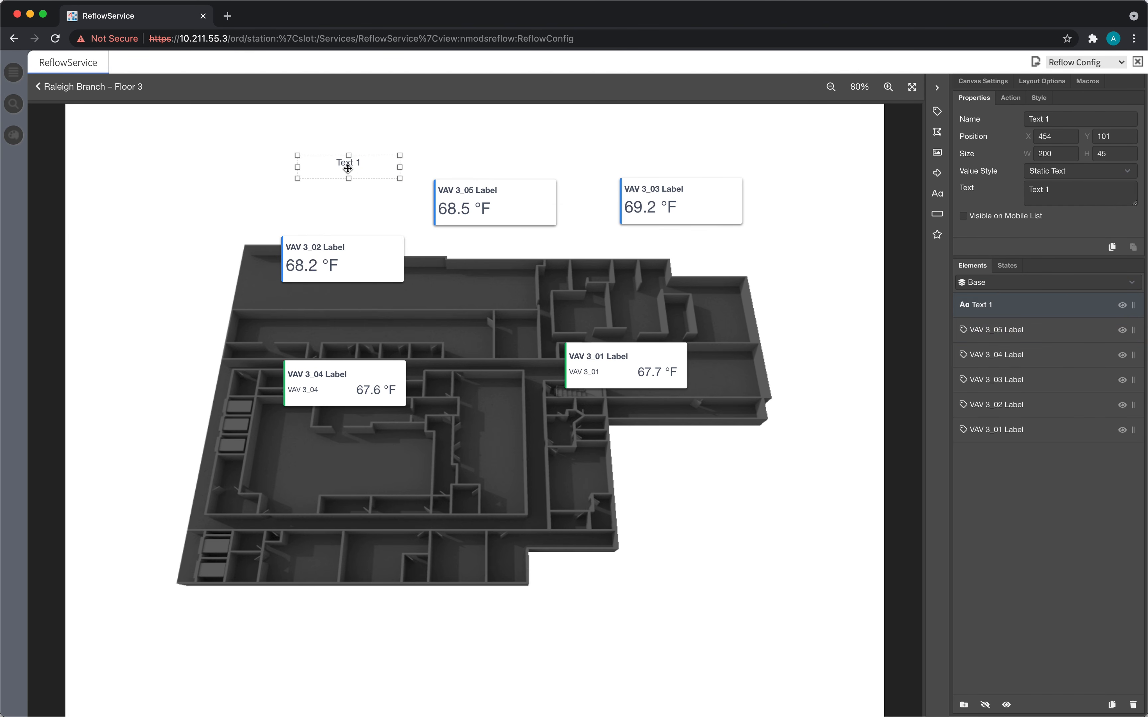
{"action": "left_click", "coordinate": [1043, 100]}
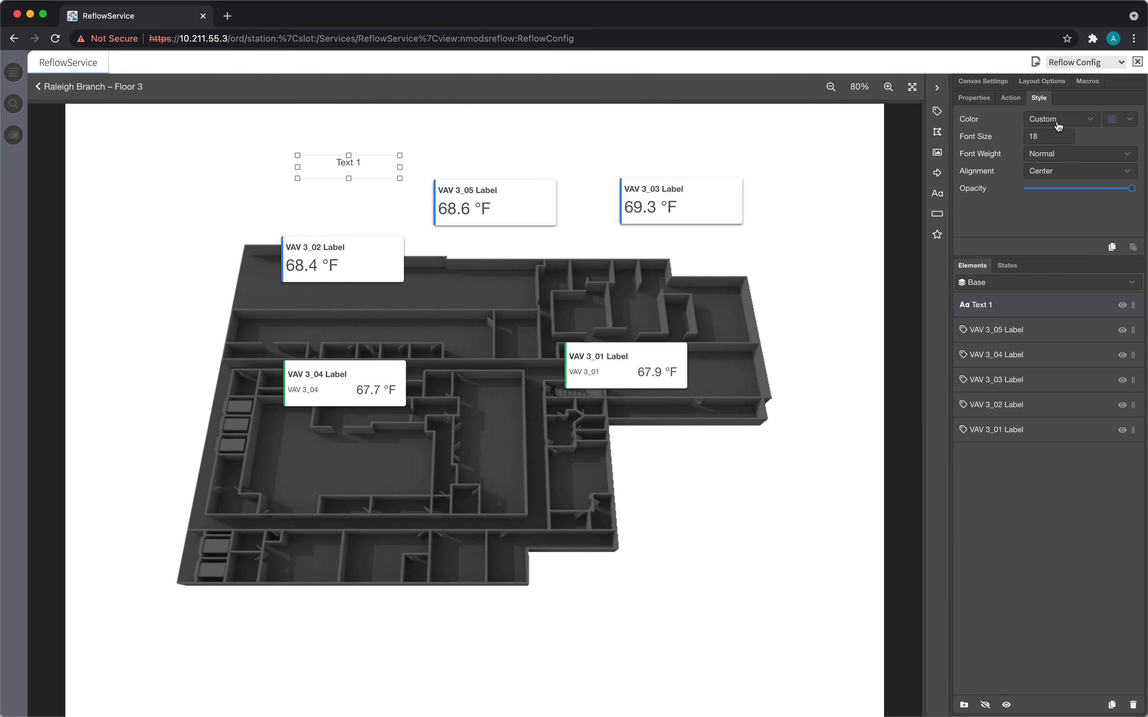
{"action": "left_click", "coordinate": [1050, 120]}
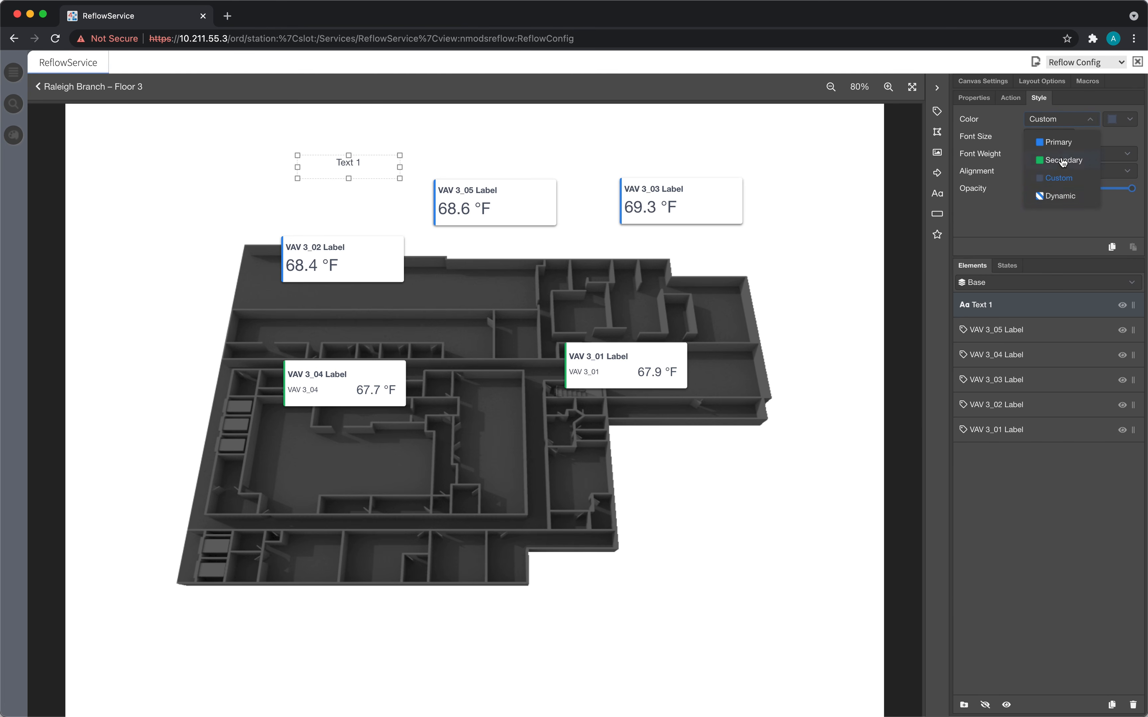
{"action": "left_click", "coordinate": [1051, 194]}
- Set the accent color of the VAV 3_05 label to Dynamic
{"action": "left_click", "coordinate": [527, 204]}
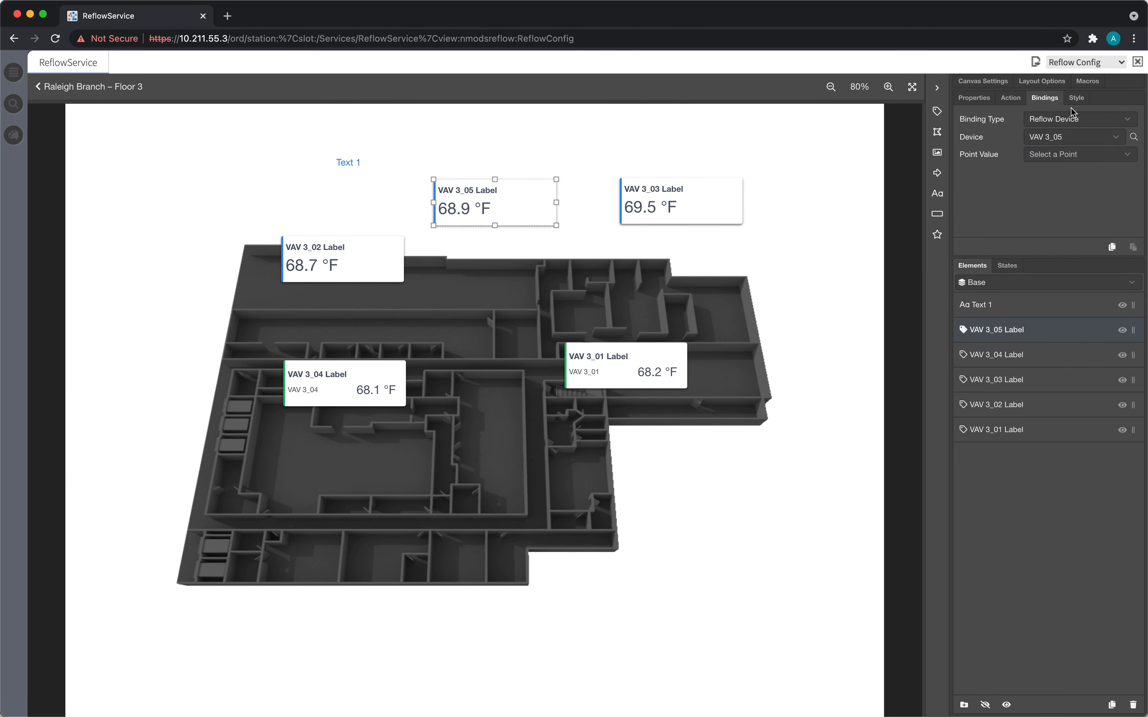
{"action": "left_click", "coordinate": [1014, 98]}
{"action": "left_click", "coordinate": [974, 100]}
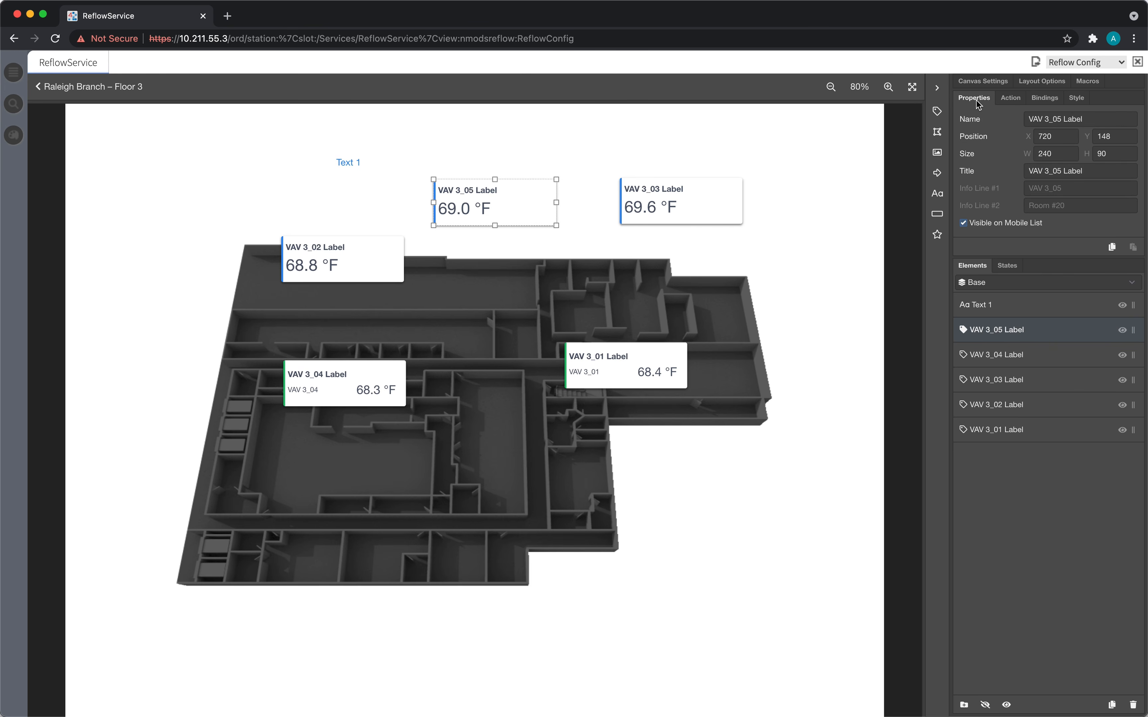
{"action": "left_click", "coordinate": [1081, 100]}
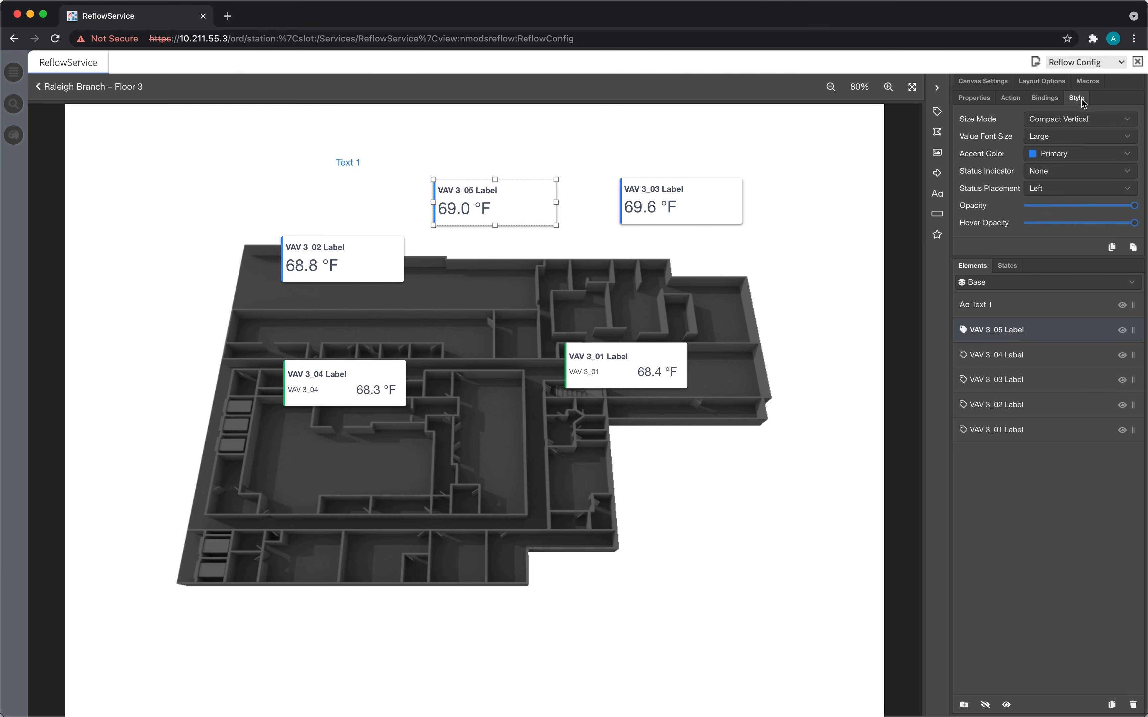
{"action": "left_click", "coordinate": [1064, 154]}
{"action": "left_click", "coordinate": [1066, 233]}
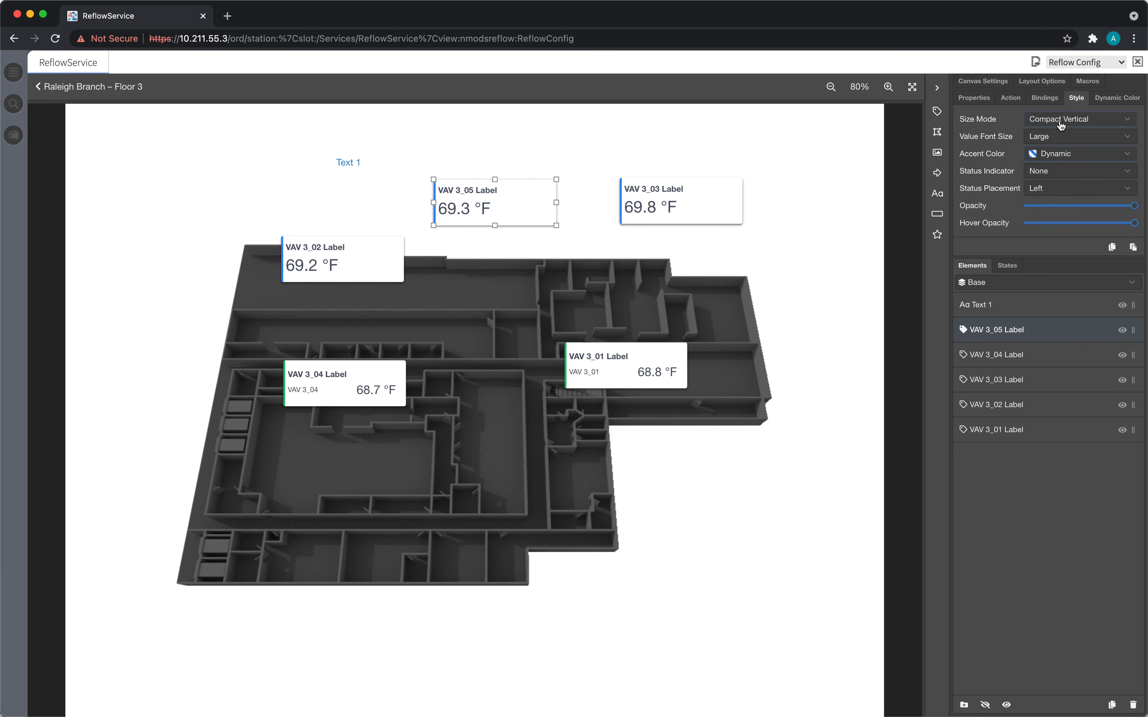
- Copy only the dynamic color settings of the VAV 3_05 label and check whether they can be pasted onto Text 1
{"action": "right_click", "coordinate": [536, 202]}
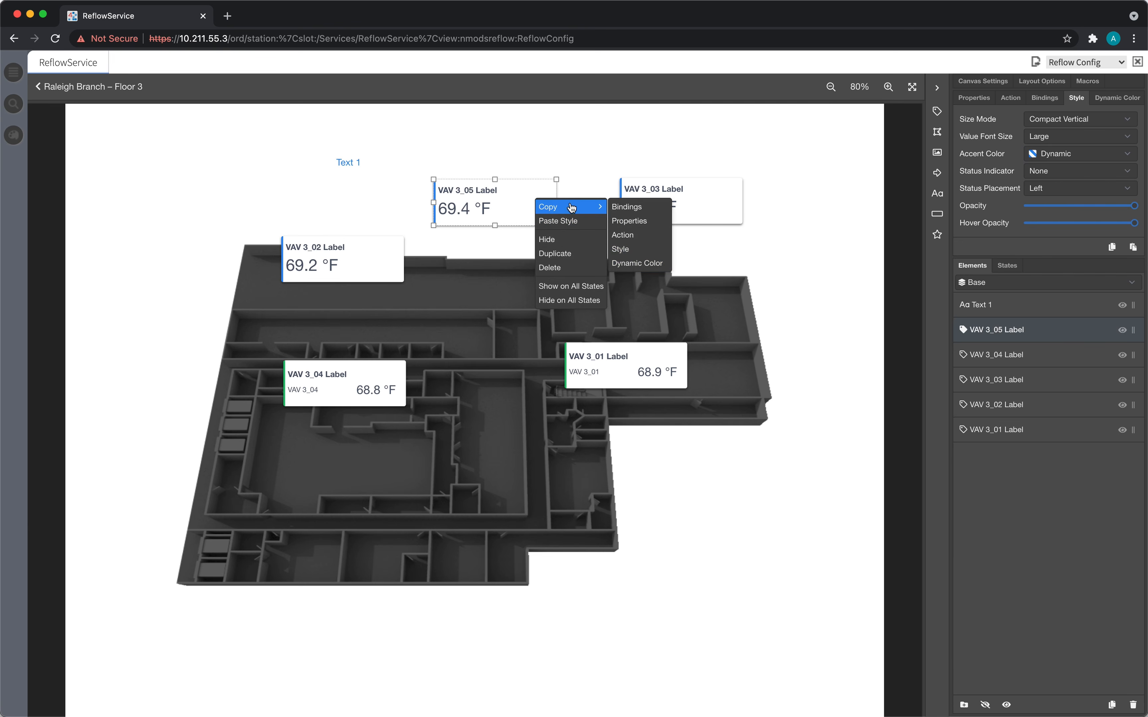
{"action": "left_click", "coordinate": [630, 265]}
{"action": "right_click", "coordinate": [356, 161]}
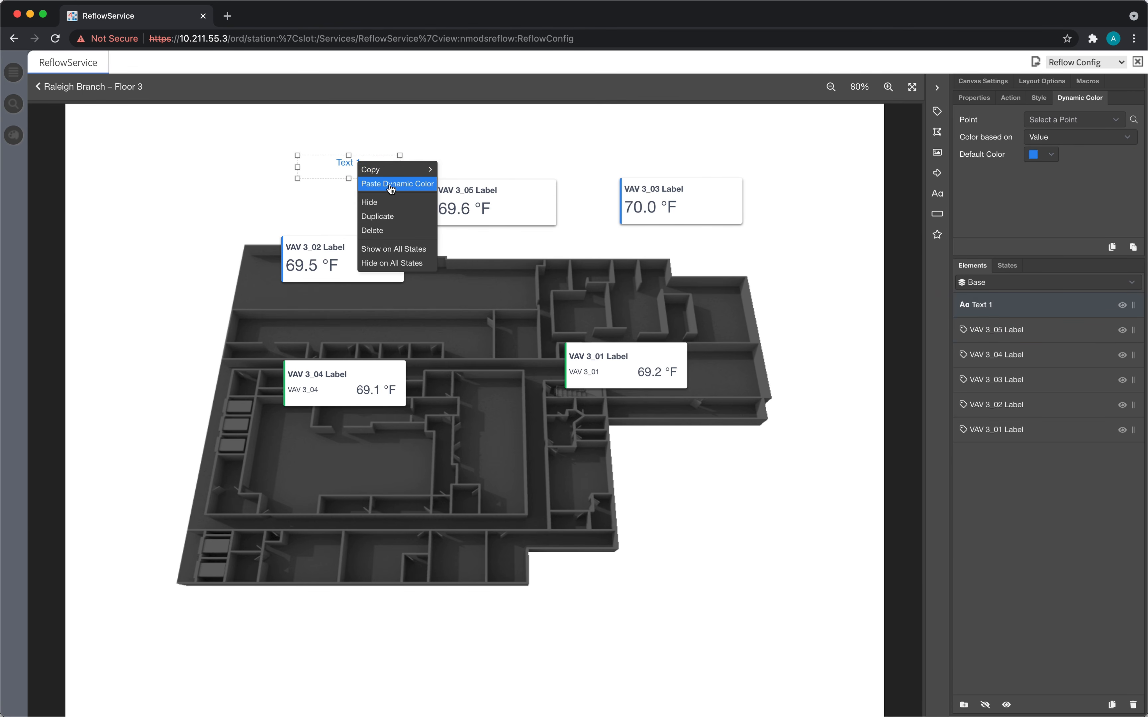
{"action": "left_click", "coordinate": [540, 140]}
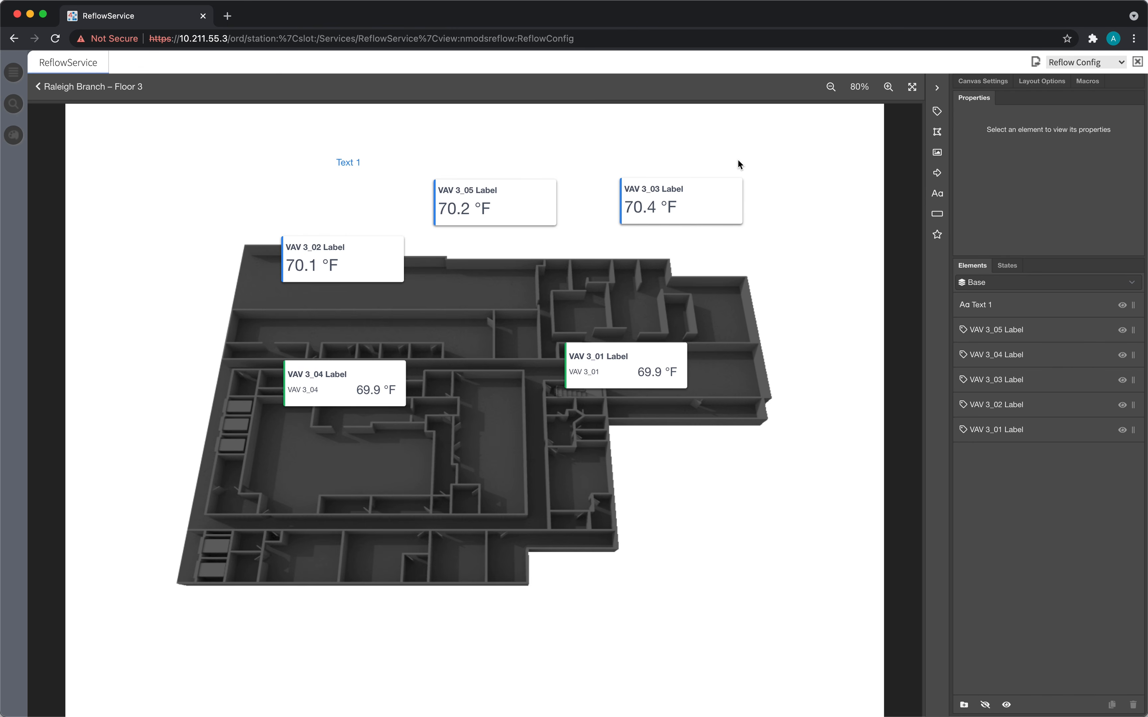
- Delete the Text 1 element from the canvas
{"action": "left_click", "coordinate": [375, 163]}
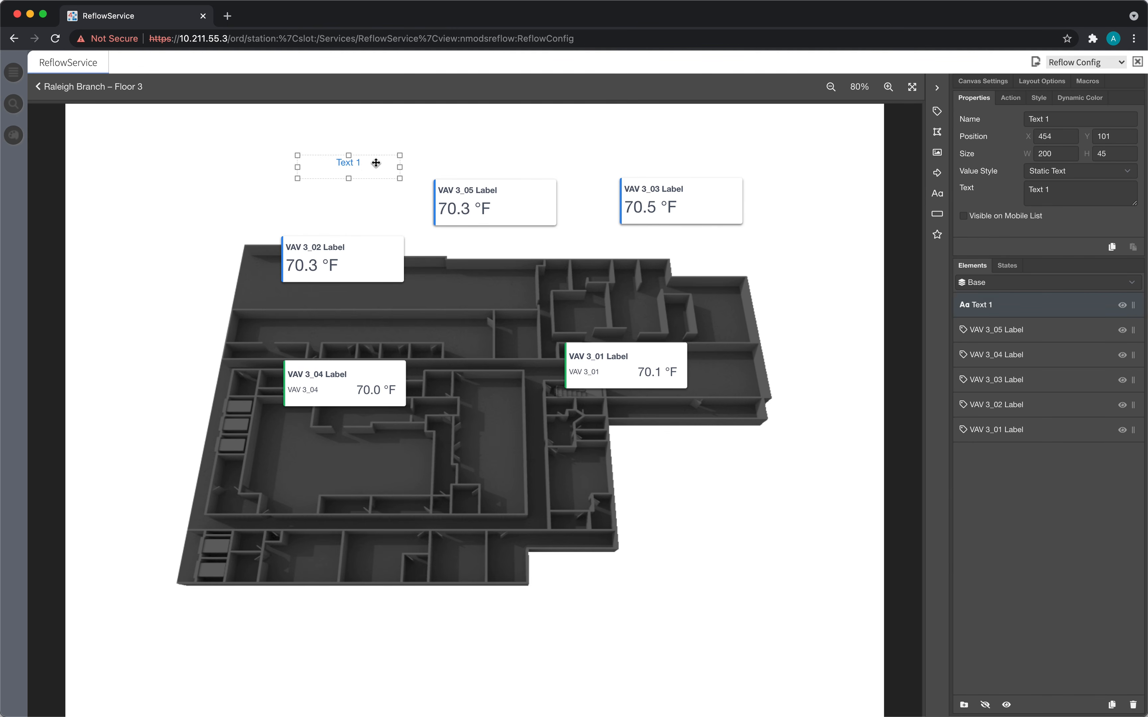
{"action": "key", "text": "Delete"}
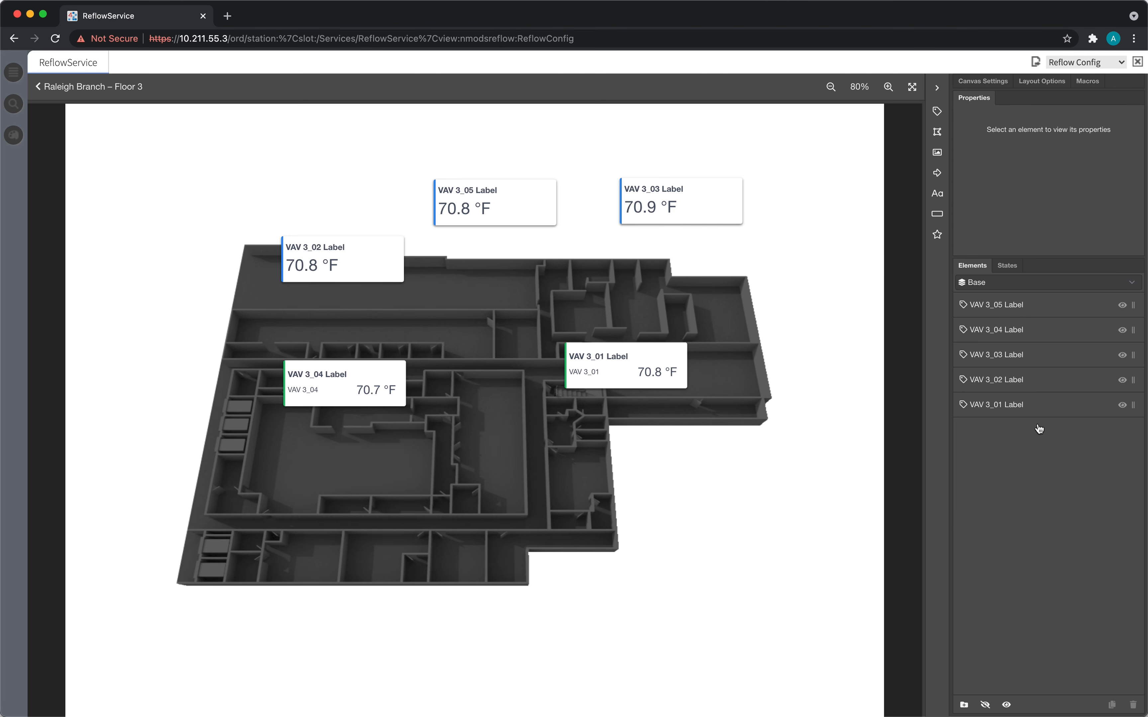
- Add a new element group and name it VAV Labels
{"action": "left_click", "coordinate": [964, 706]}
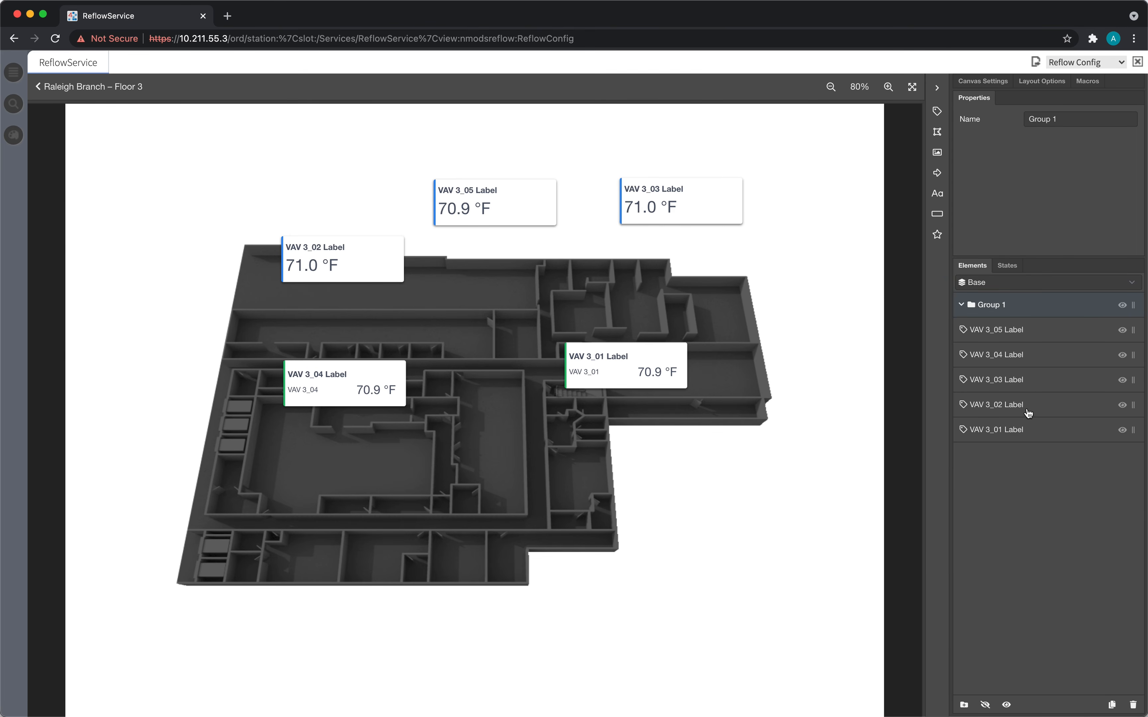
{"action": "double_click", "coordinate": [998, 308]}
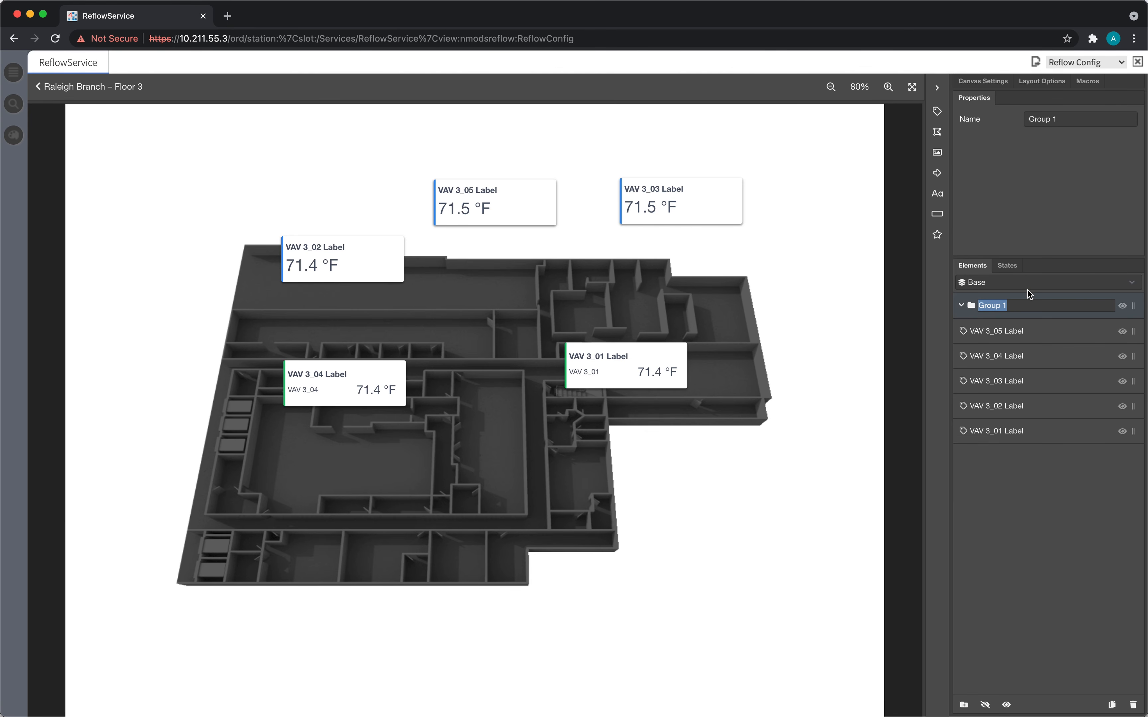
{"action": "type", "text": "VAV Labels"}
{"action": "key", "text": "Return"}
- Move all five VAV labels into the VAV Labels group, and hide and collapse the group
{"action": "left_click_drag", "start_coordinate": [1034, 332], "coordinate": [1054, 311]}
{"action": "left_click_drag", "start_coordinate": [1045, 379], "coordinate": [1058, 311]}
{"action": "left_click_drag", "start_coordinate": [1031, 404], "coordinate": [1060, 313]}
{"action": "left_click_drag", "start_coordinate": [977, 424], "coordinate": [1058, 316]}
{"action": "left_click", "coordinate": [1122, 306]}
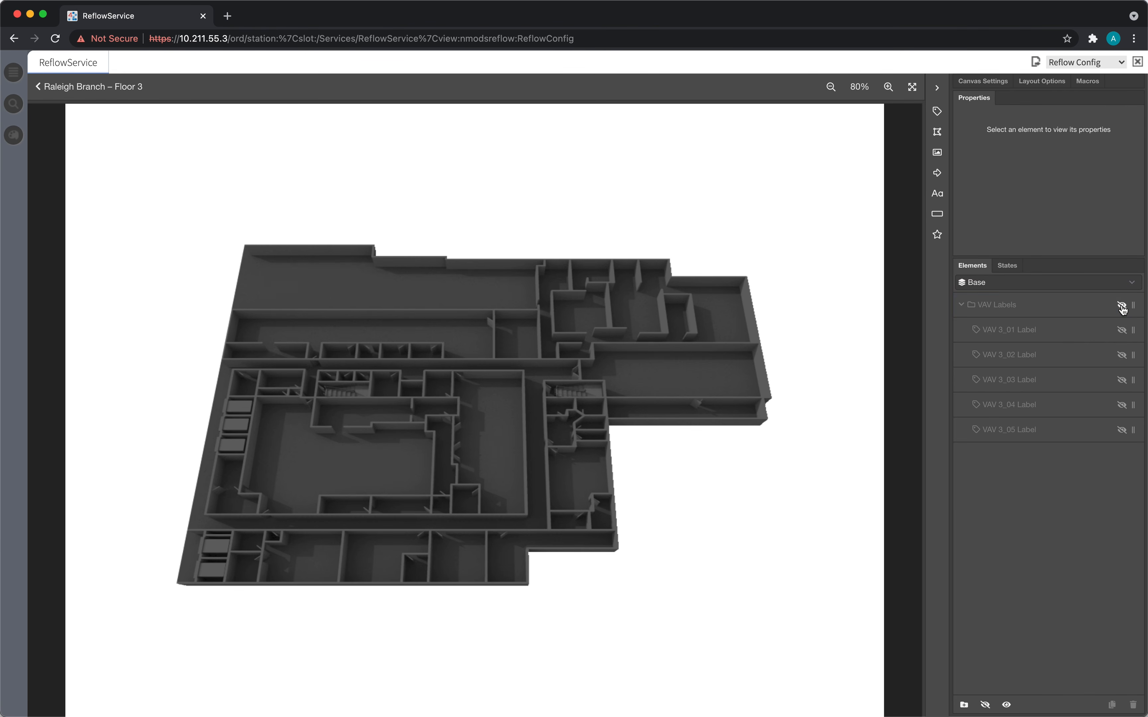
{"action": "left_click", "coordinate": [963, 306]}
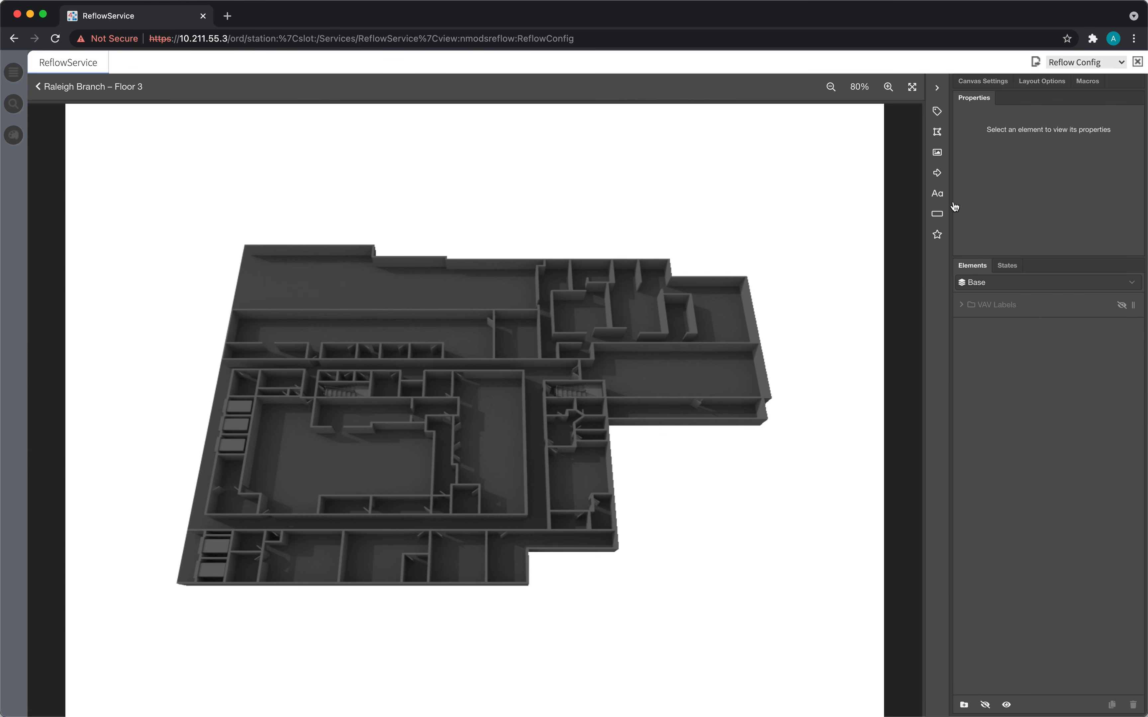
- Draw a four-point zone over the upper-left section of the floor plan
{"action": "left_click", "coordinate": [921, 138]}
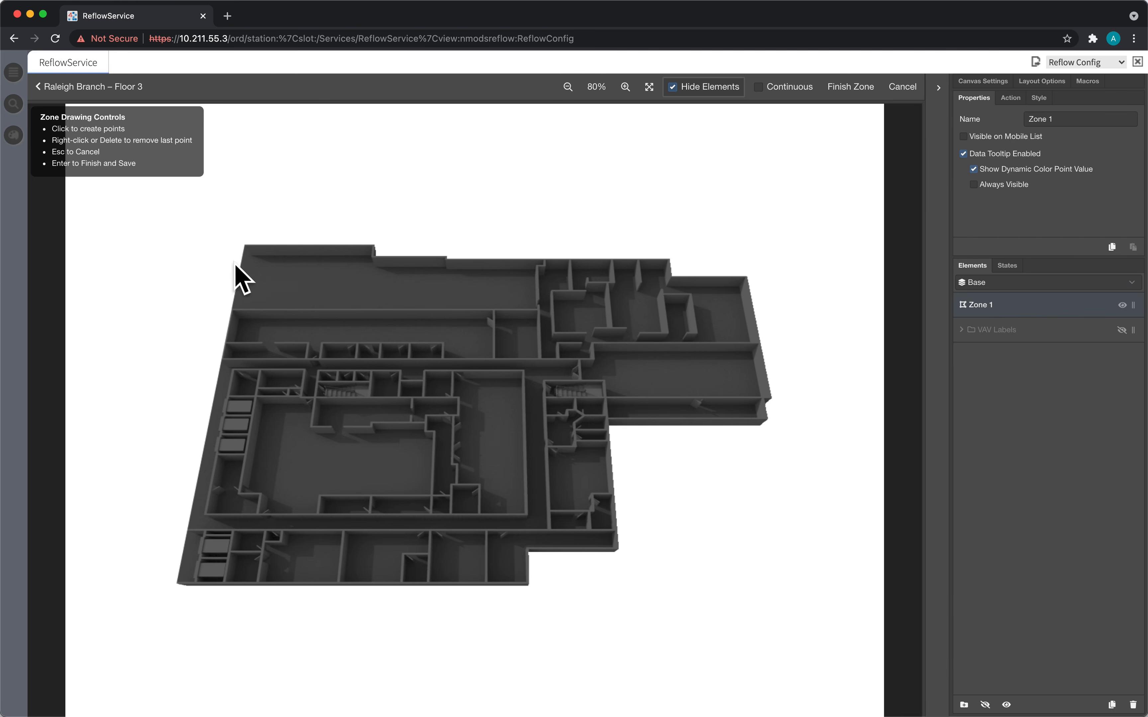
{"action": "left_click", "coordinate": [246, 246]}
{"action": "left_click", "coordinate": [225, 359]}
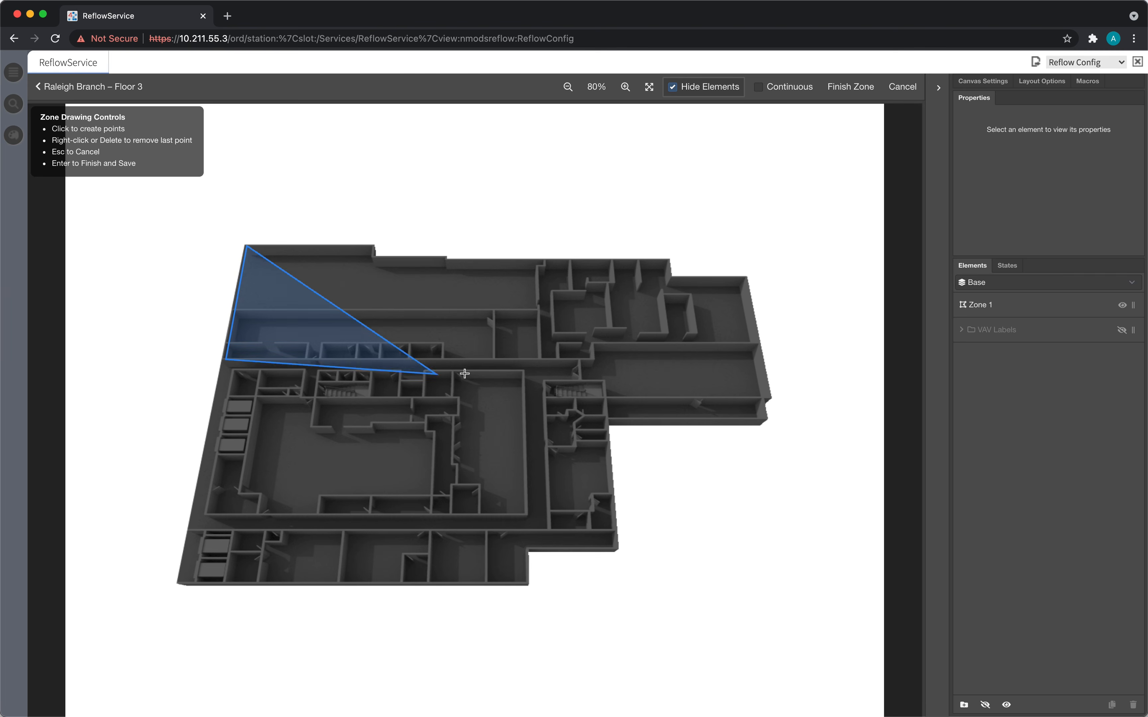
{"action": "left_click", "coordinate": [592, 359]}
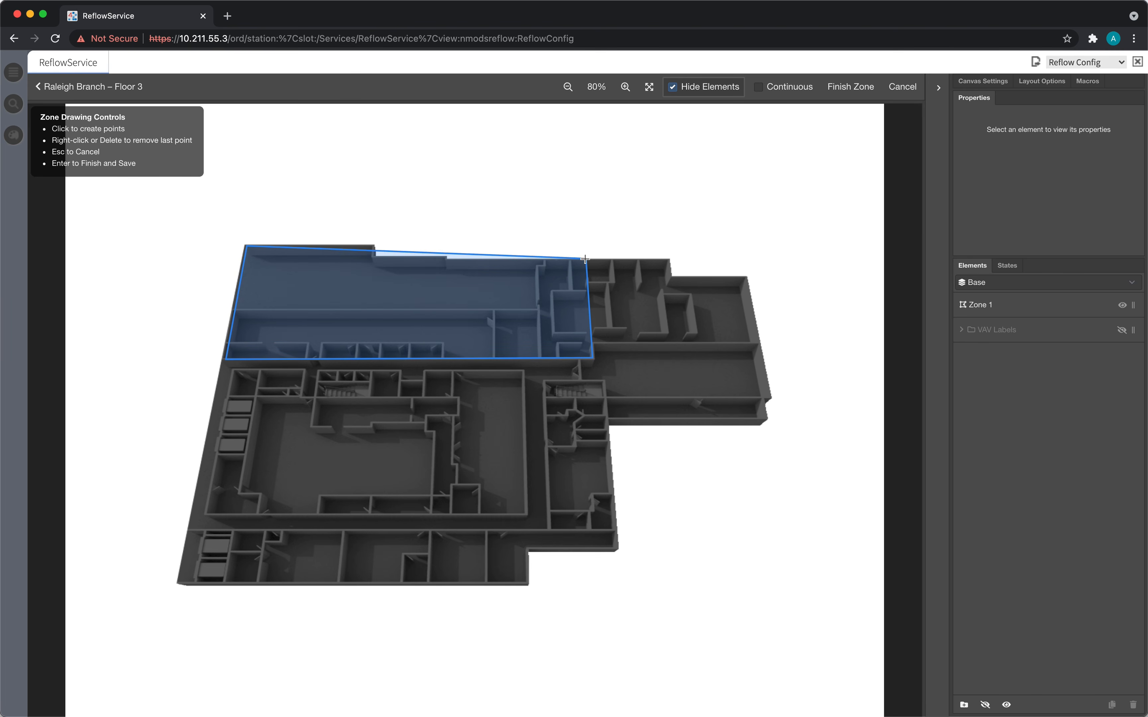
{"action": "left_click", "coordinate": [585, 259]}
{"action": "key", "text": "Return"}
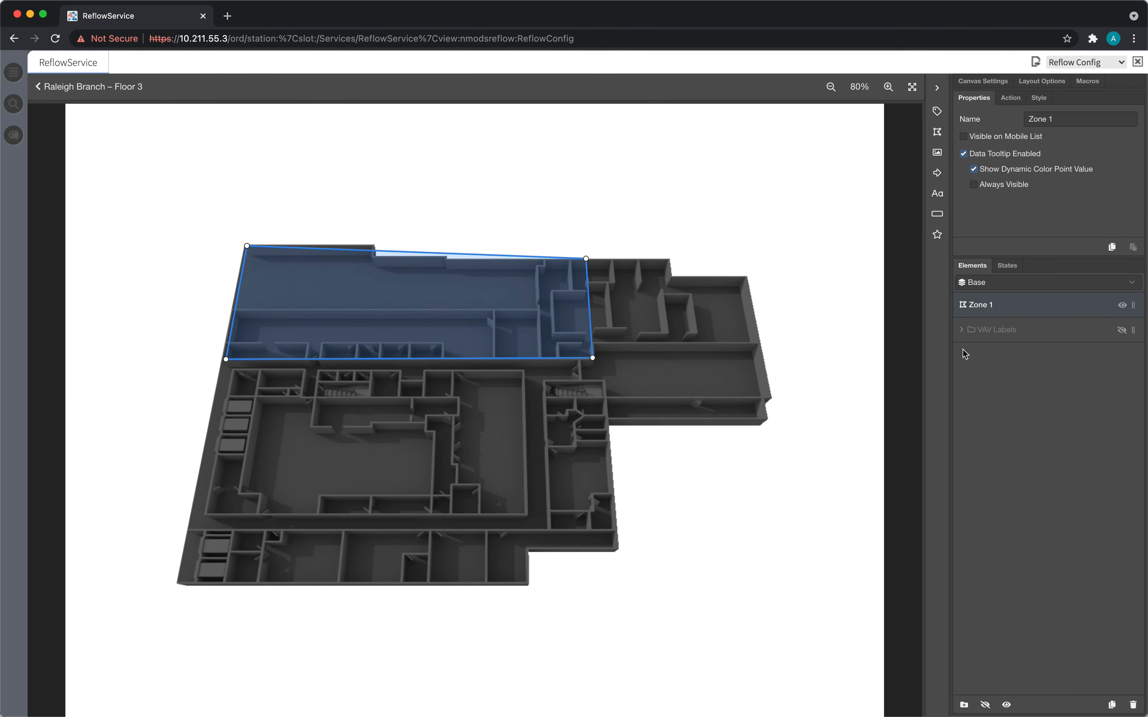
- Add a group named Zones below the VAV Labels group and place Zone 1 inside it
{"action": "left_click", "coordinate": [964, 705]}
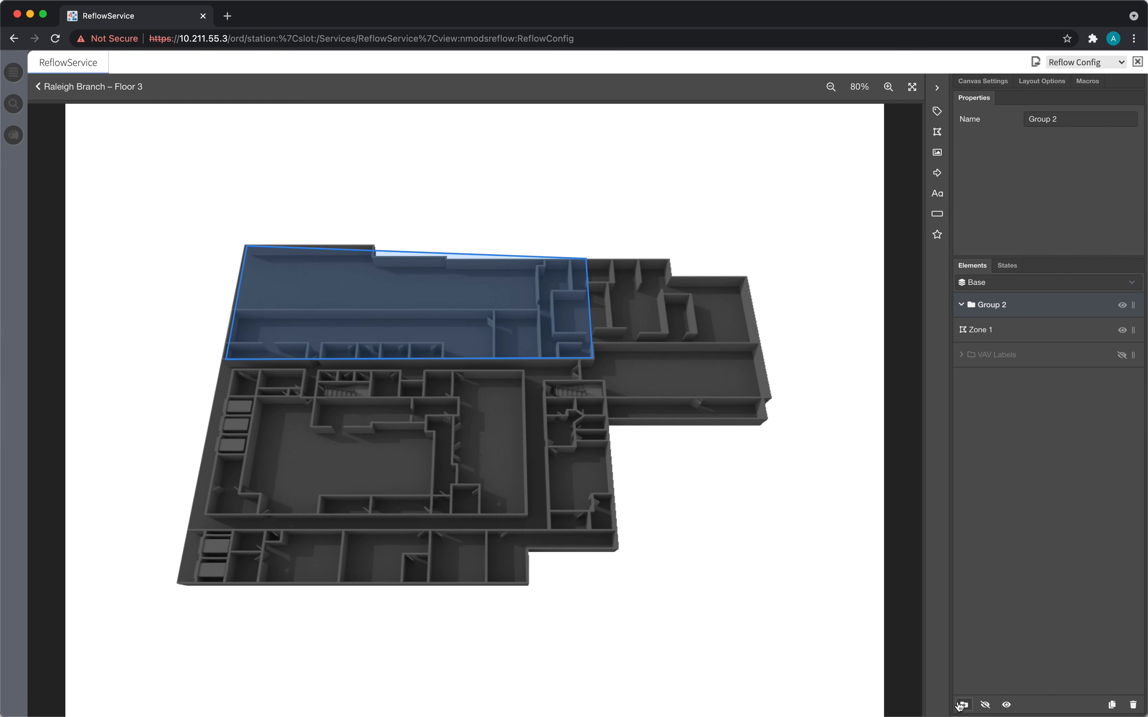
{"action": "double_click", "coordinate": [1000, 308]}
{"action": "type", "text": "Zones"}
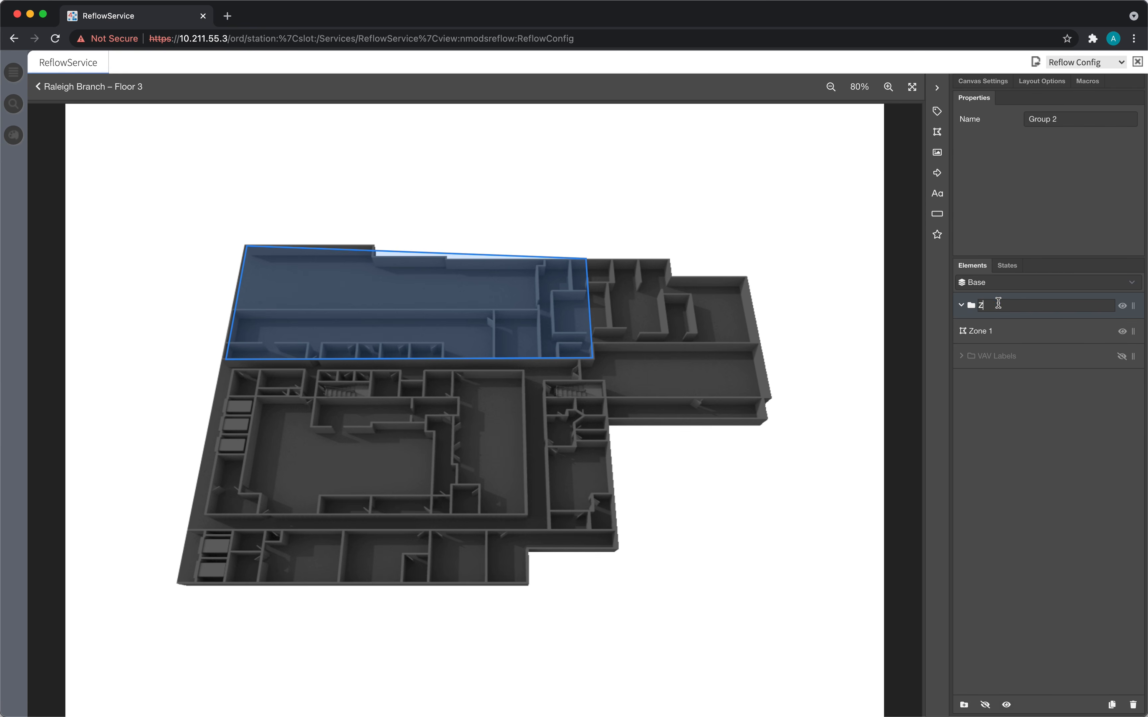
{"action": "key", "text": "Return"}
{"action": "left_click_drag", "start_coordinate": [1003, 329], "coordinate": [1004, 374]}
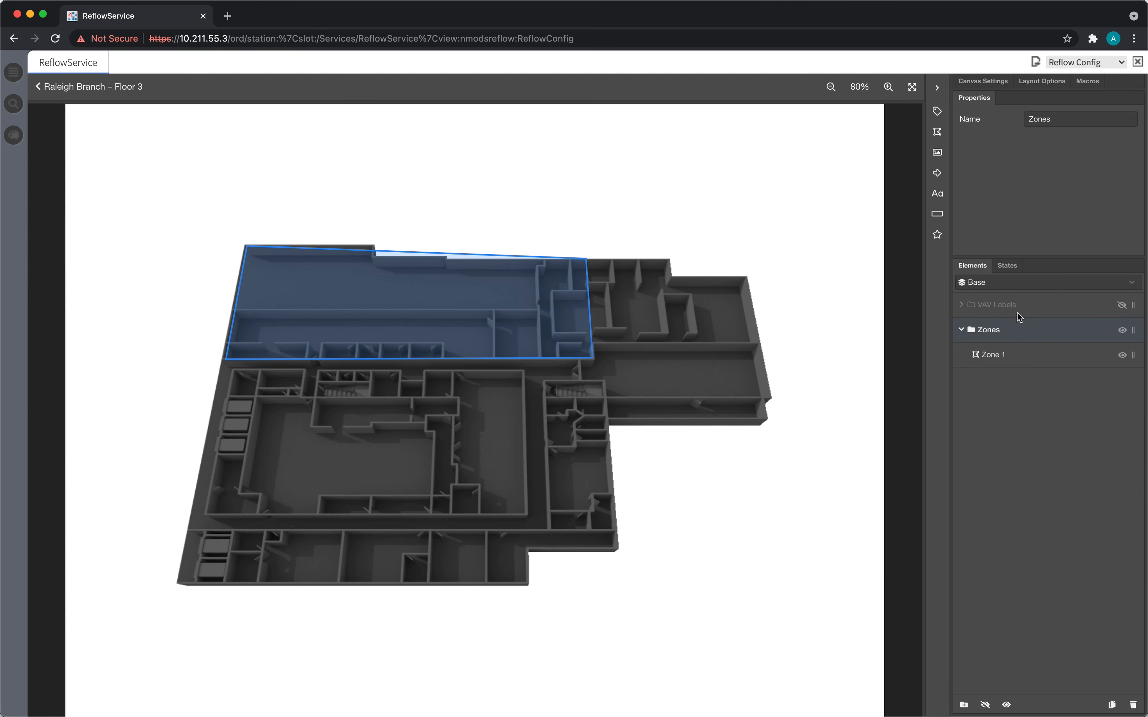
- Show and expand the VAV Labels group, and add a new group named North Side
{"action": "left_click", "coordinate": [1122, 305]}
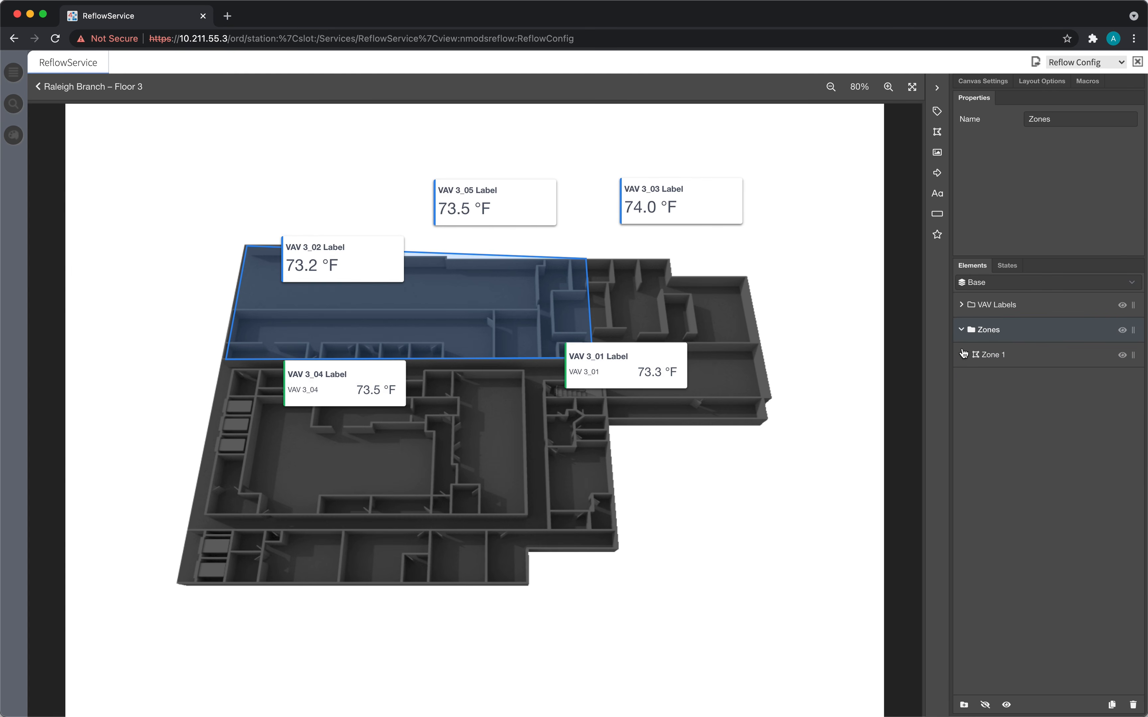
{"action": "left_click", "coordinate": [961, 305]}
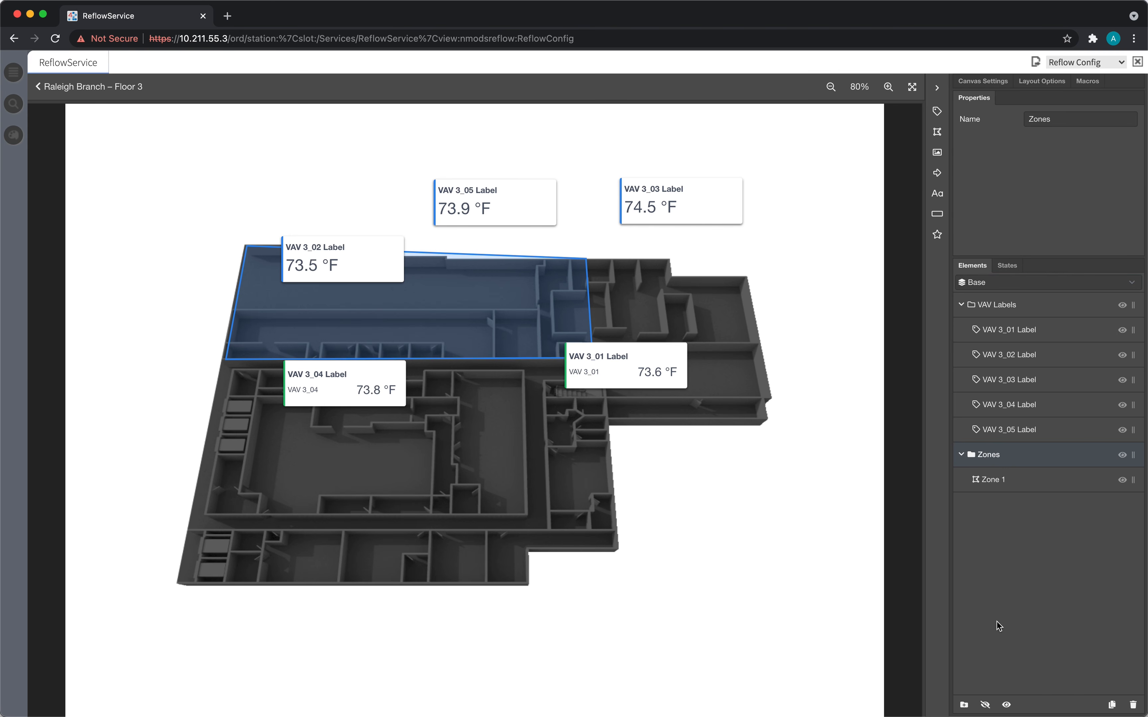
{"action": "left_click", "coordinate": [964, 705]}
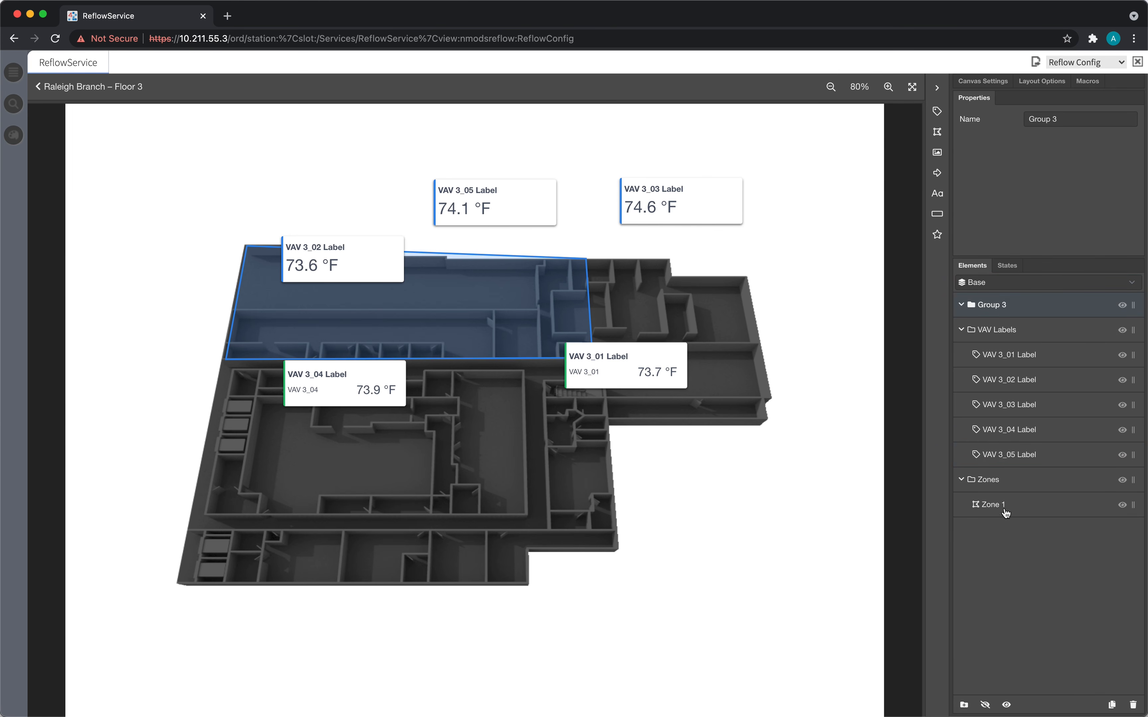
{"action": "double_click", "coordinate": [1013, 306]}
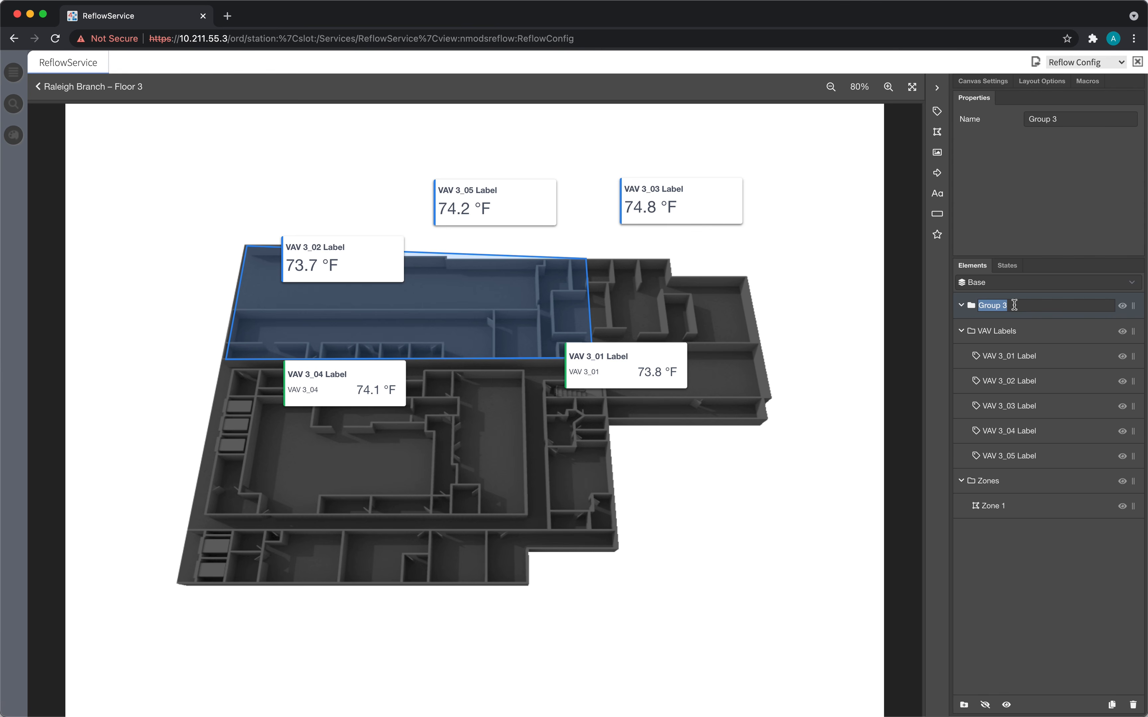
{"action": "type", "text": "North Side"}
{"action": "key", "text": "Return"}
- Nest the North Side group inside VAV Labels with the VAV 3_01 and VAV 3_02 labels in it, and collapse it
{"action": "left_click_drag", "start_coordinate": [1015, 309], "coordinate": [1037, 332]}
{"action": "left_click_drag", "start_coordinate": [1042, 377], "coordinate": [1046, 333]}
{"action": "left_click", "coordinate": [974, 330]}
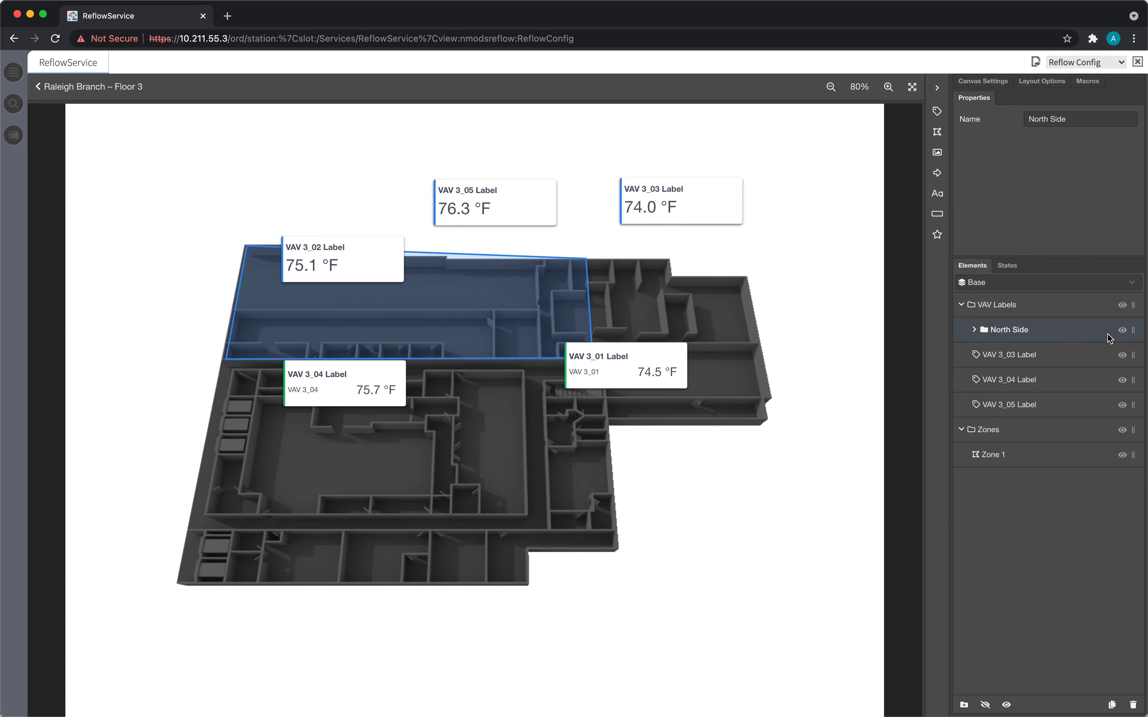
- Toggle the visibility of the nested North Side group off and back on
{"action": "left_click", "coordinate": [1124, 335]}
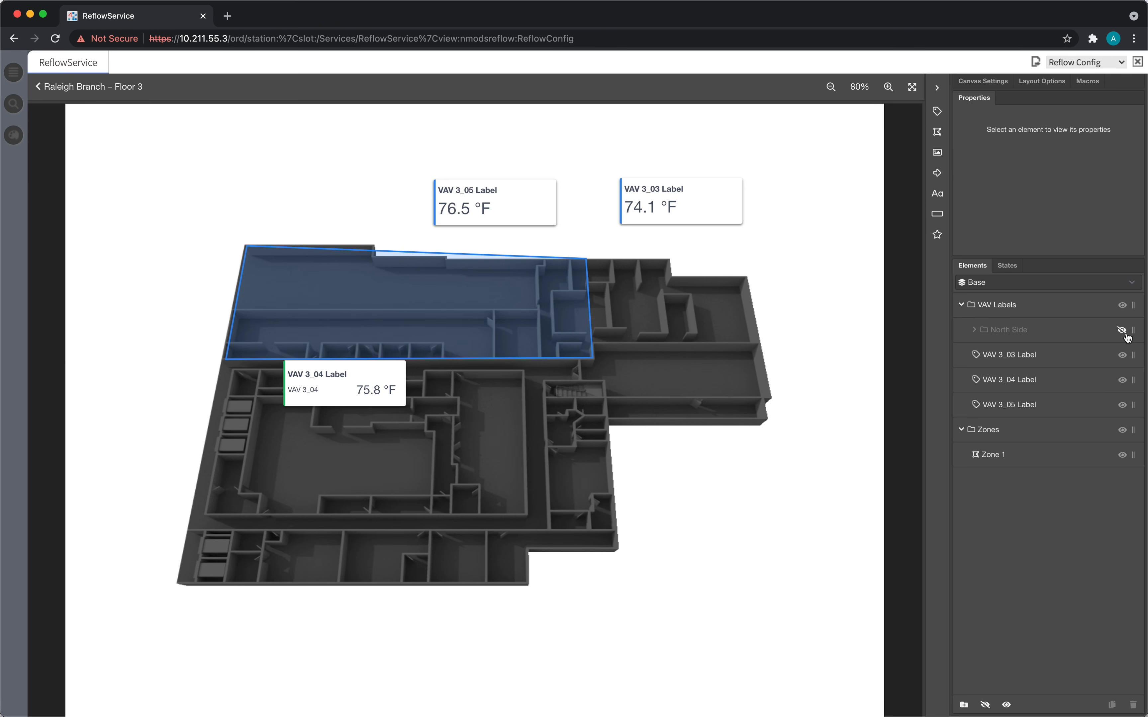
{"action": "left_click", "coordinate": [1125, 334]}
{"action": "left_click", "coordinate": [1125, 335]}
{"action": "left_click", "coordinate": [1125, 334]}
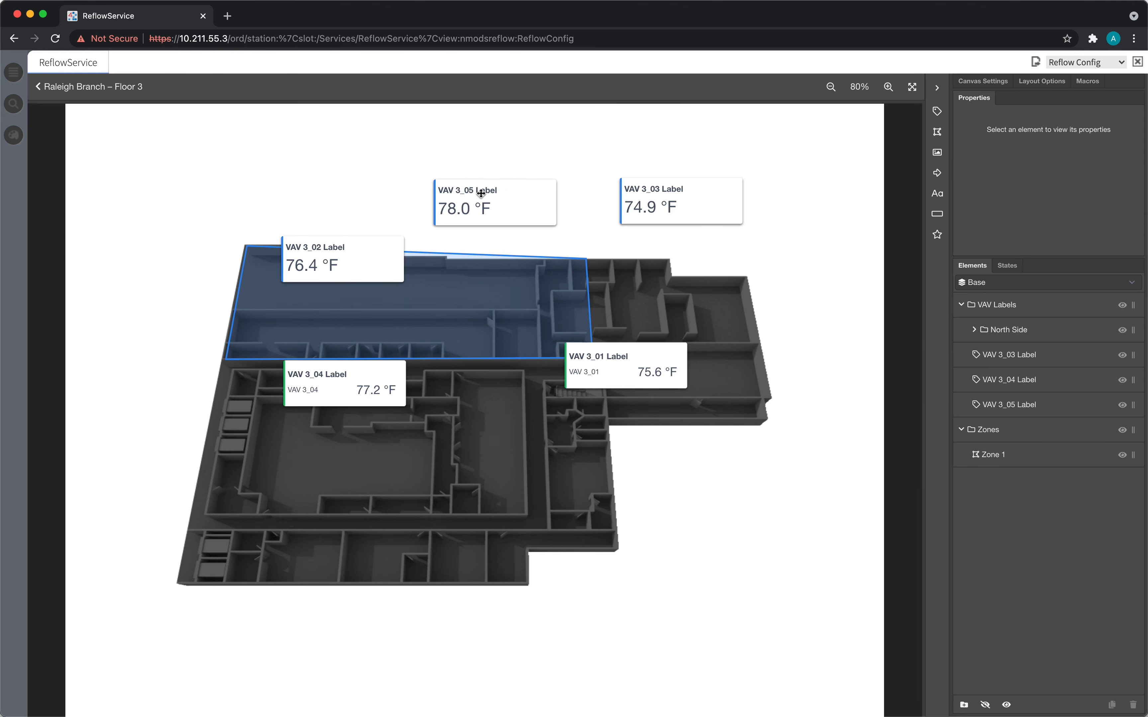
- Enlarge the settings area and change the VAV 3_05 label's action type to Run Point Action
{"action": "left_click", "coordinate": [506, 196]}
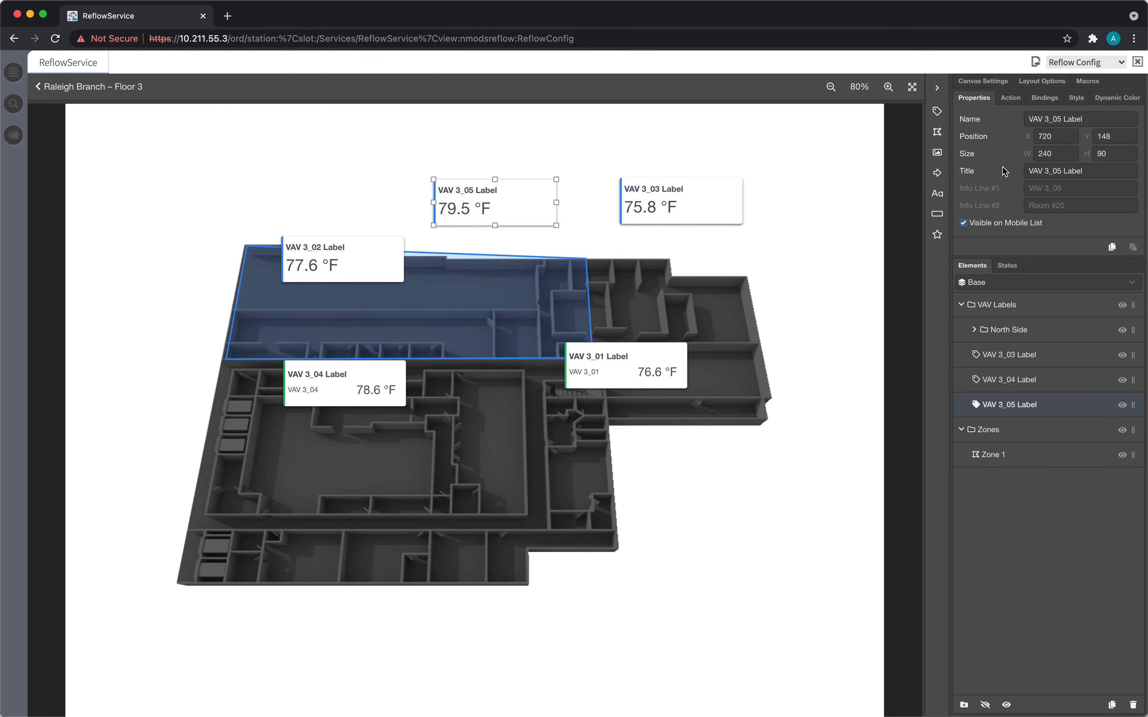
{"action": "left_click", "coordinate": [1011, 98]}
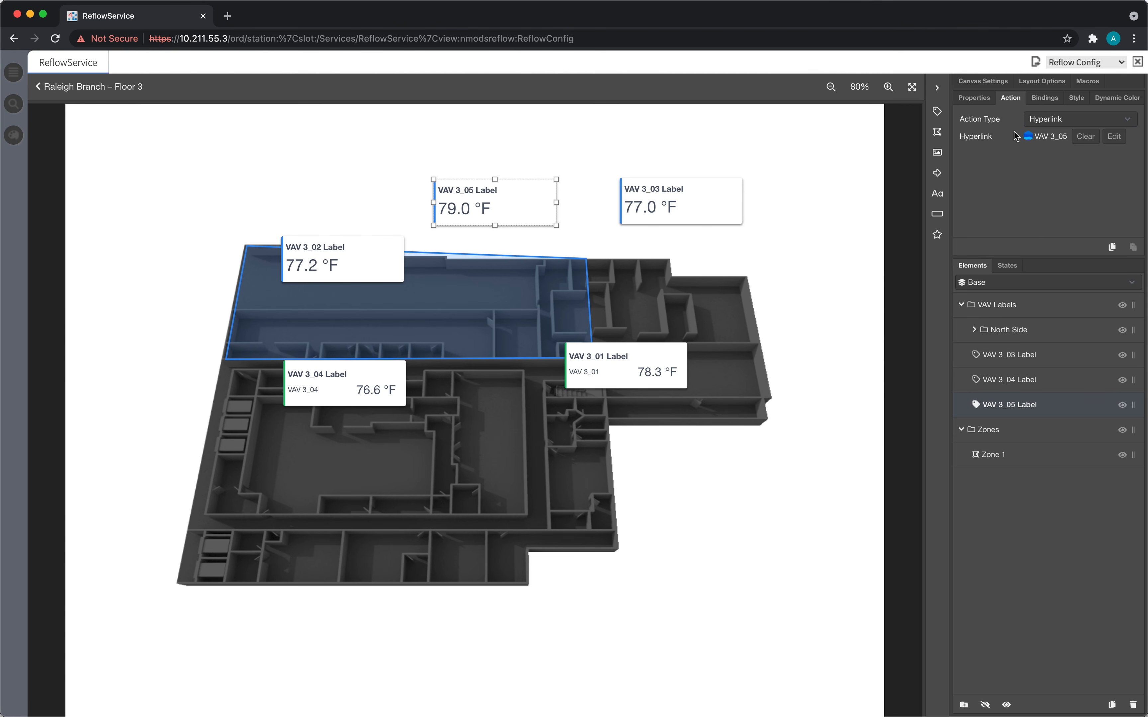
{"action": "left_click_drag", "start_coordinate": [1036, 254], "coordinate": [1043, 331]}
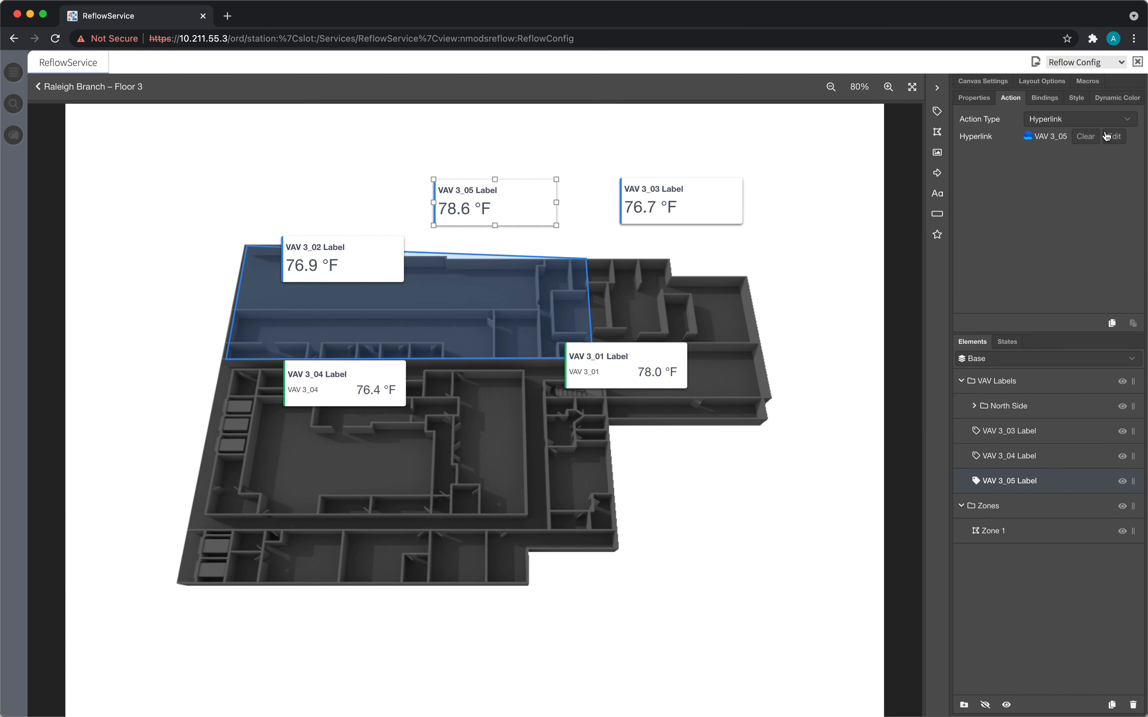
{"action": "left_click", "coordinate": [1065, 125]}
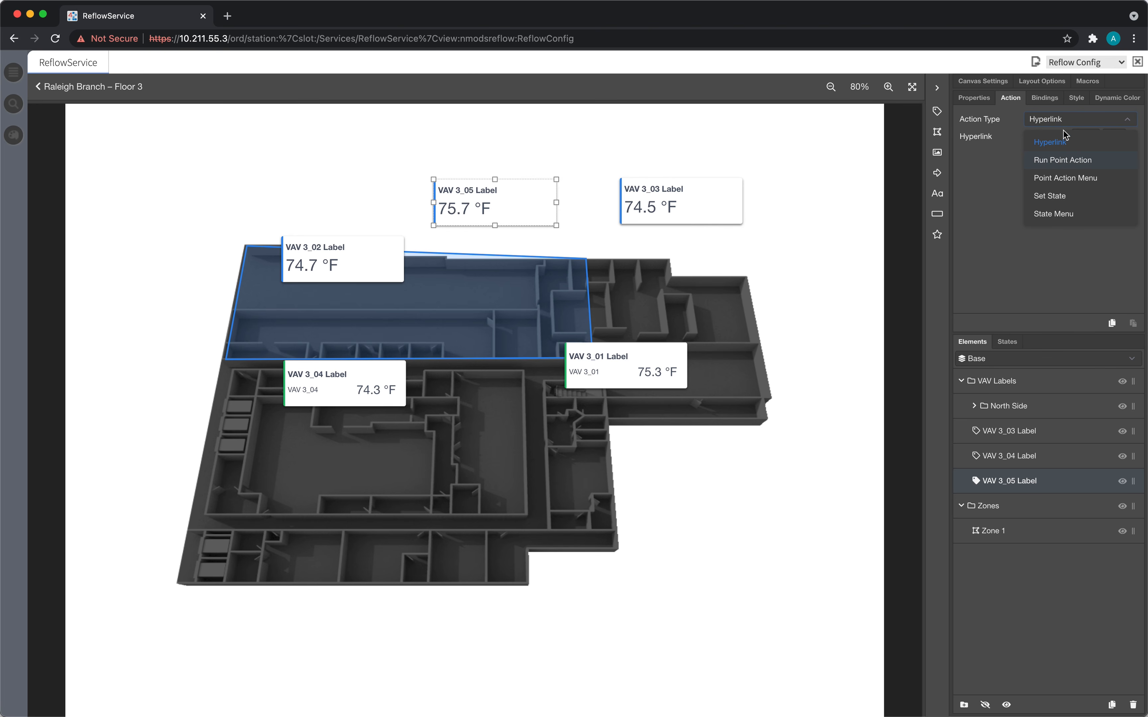
{"action": "left_click", "coordinate": [1065, 161]}
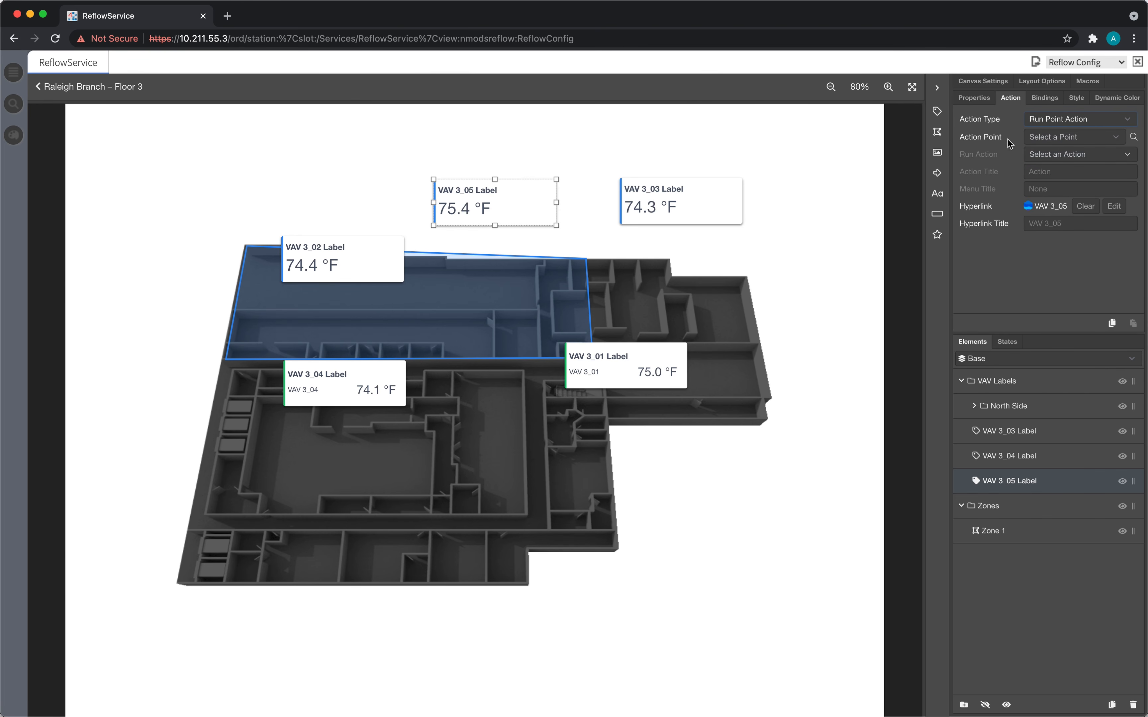
- Set the VAV 3_05 label's action point to Floor1OccCmd and its run action to Emergency Active
{"action": "left_click", "coordinate": [1090, 139]}
{"action": "left_click", "coordinate": [1077, 189]}
{"action": "scroll", "coordinate": [1091, 265], "scroll_direction": "down", "scroll_amount": 3}
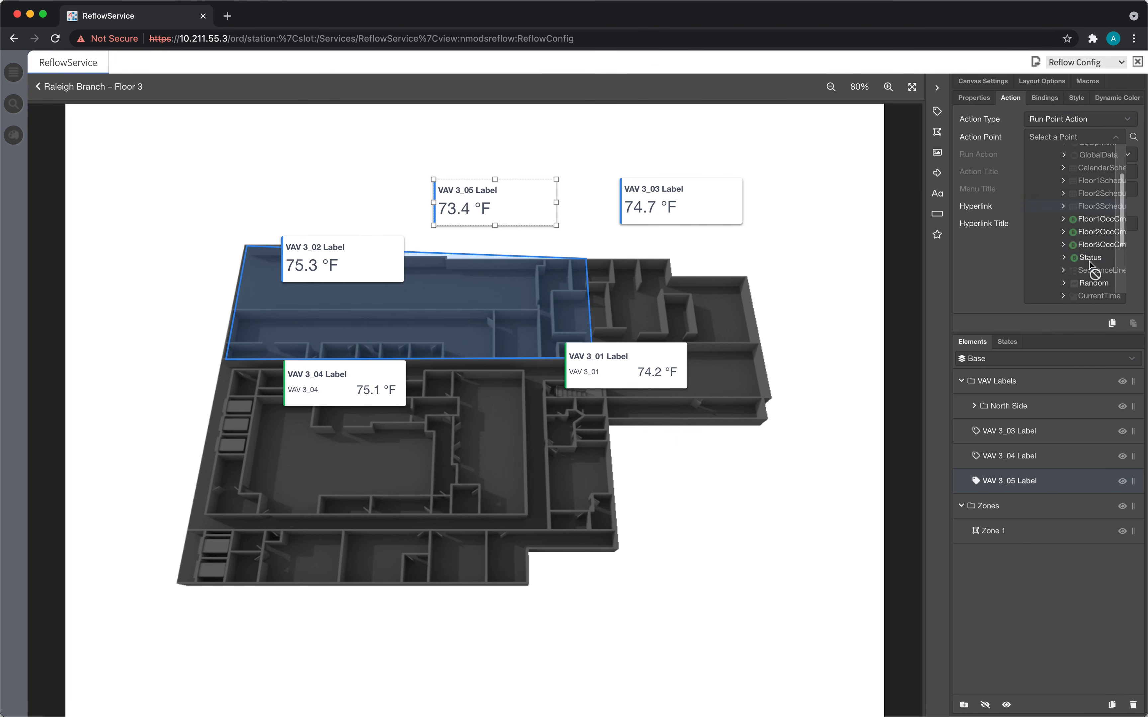
{"action": "left_click", "coordinate": [1085, 219]}
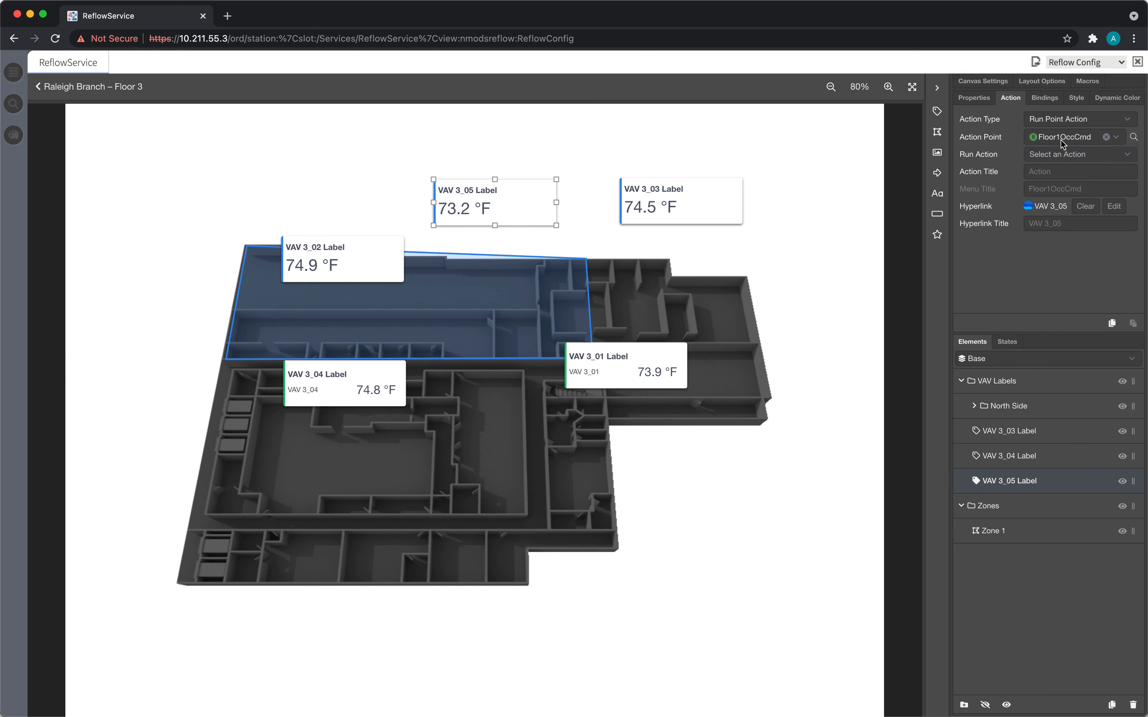
{"action": "left_click", "coordinate": [1099, 159]}
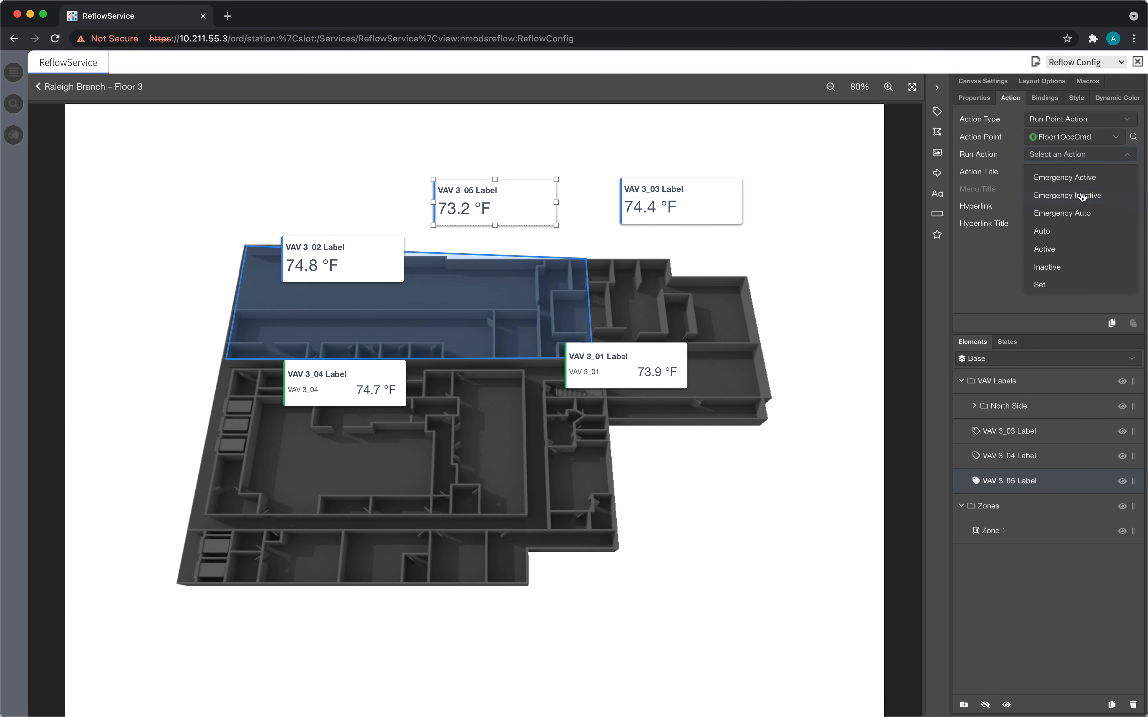
{"action": "scroll", "coordinate": [1080, 202], "scroll_direction": "up", "scroll_amount": 1}
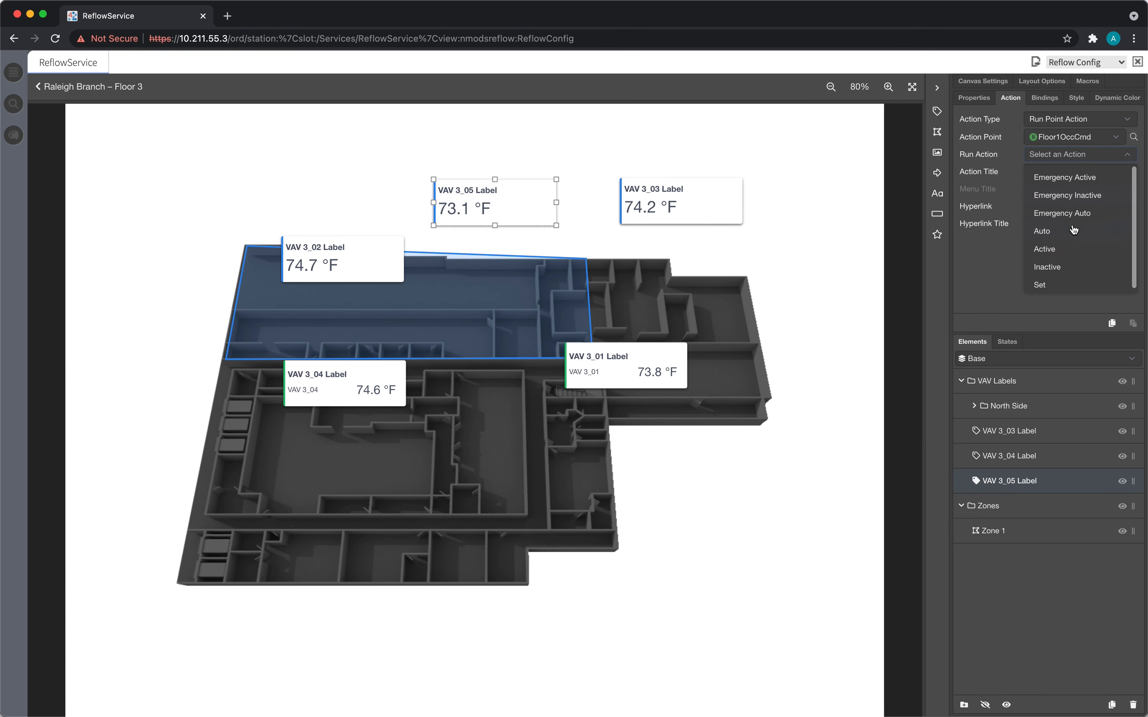
{"action": "left_click", "coordinate": [1076, 178]}
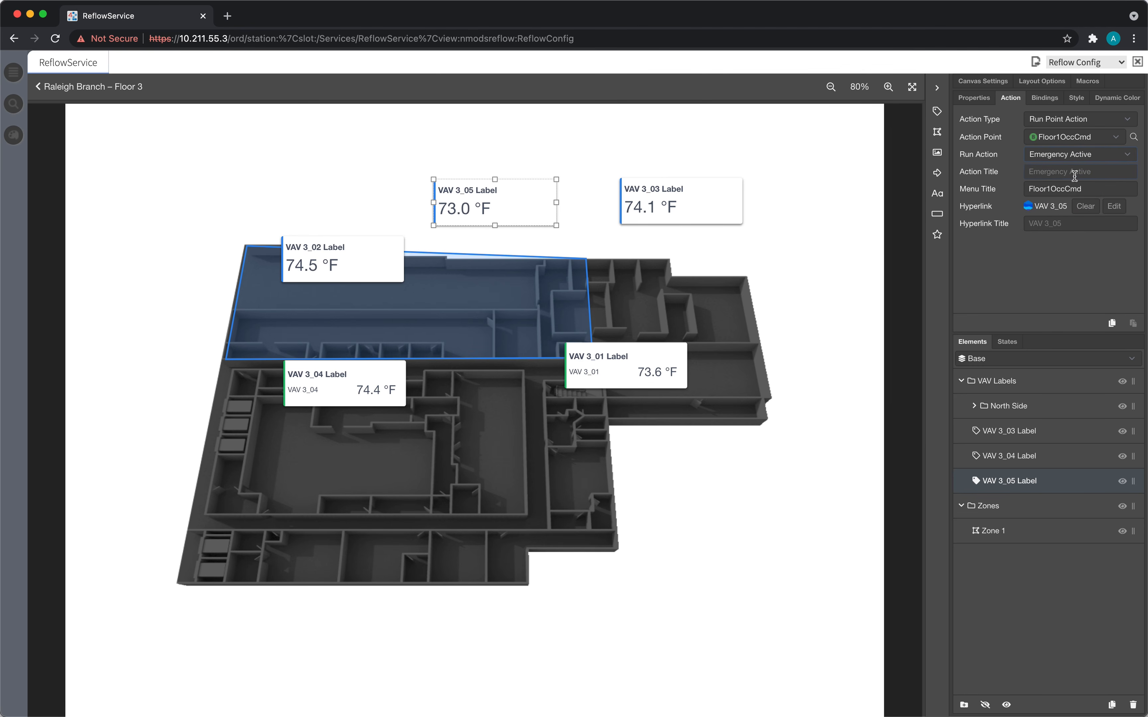
- Enter Run Command as the action title, Occupancy as the menu title and Go to VAV as the hyperlink title, then deselect the label
{"action": "left_click", "coordinate": [1052, 172]}
{"action": "type", "text": "Run Command"}
{"action": "key", "text": "Tab"}
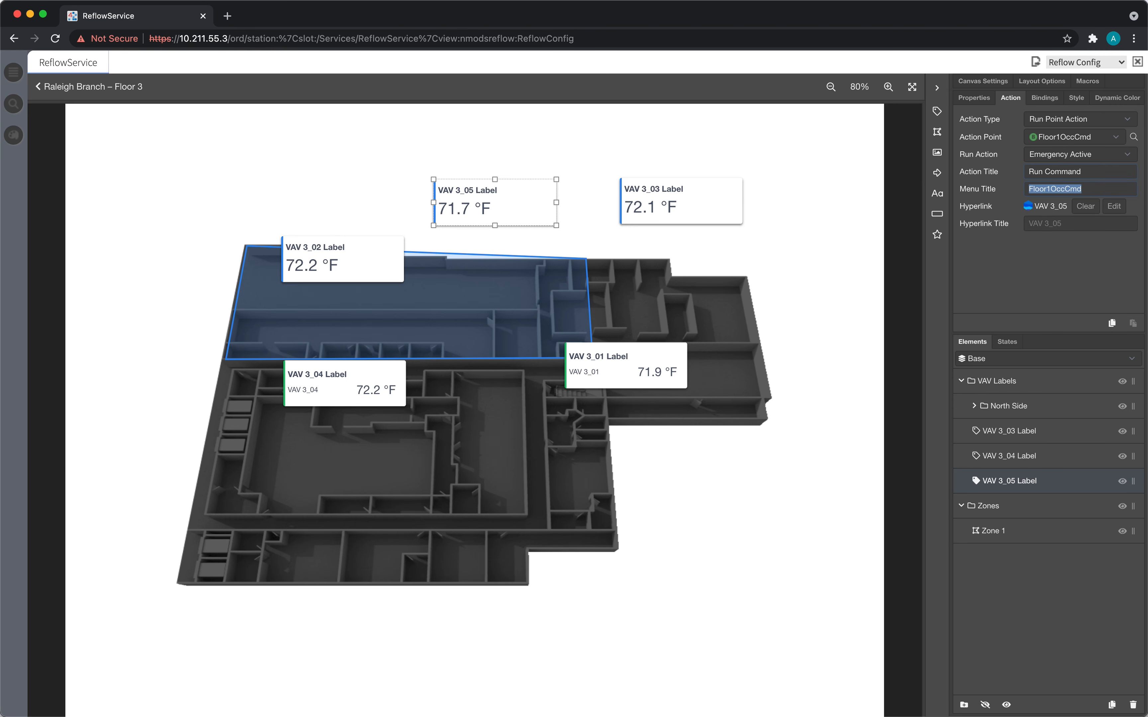
{"action": "type", "text": "Occupancy"}
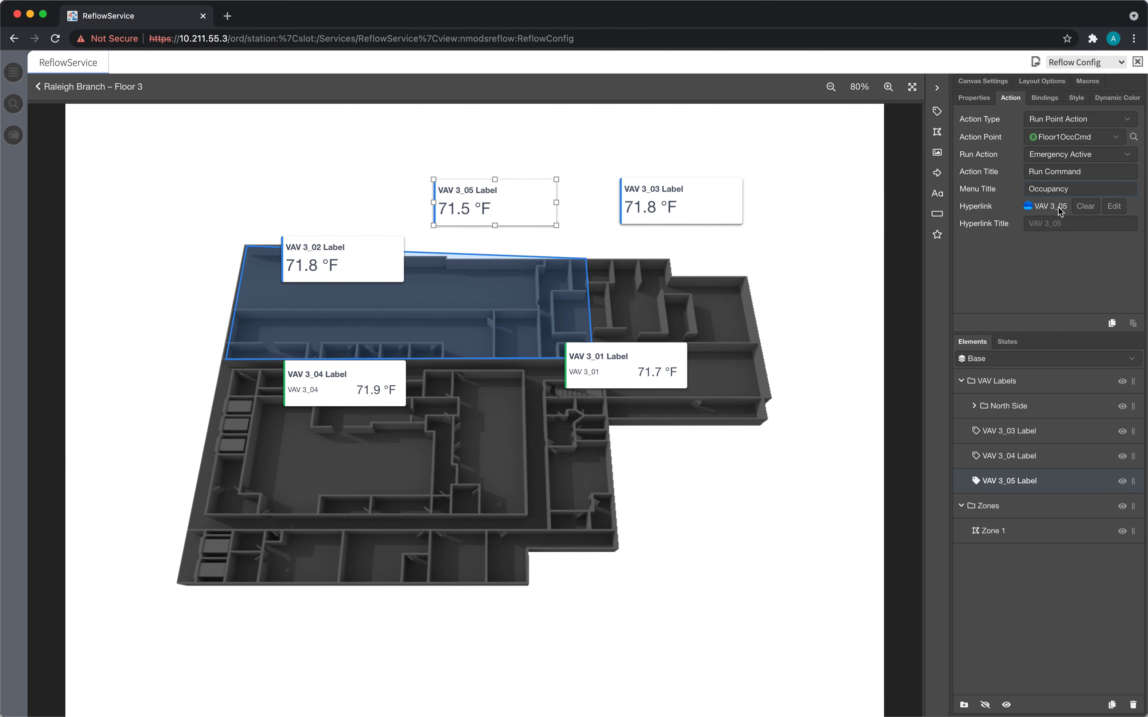
{"action": "left_click", "coordinate": [1053, 224]}
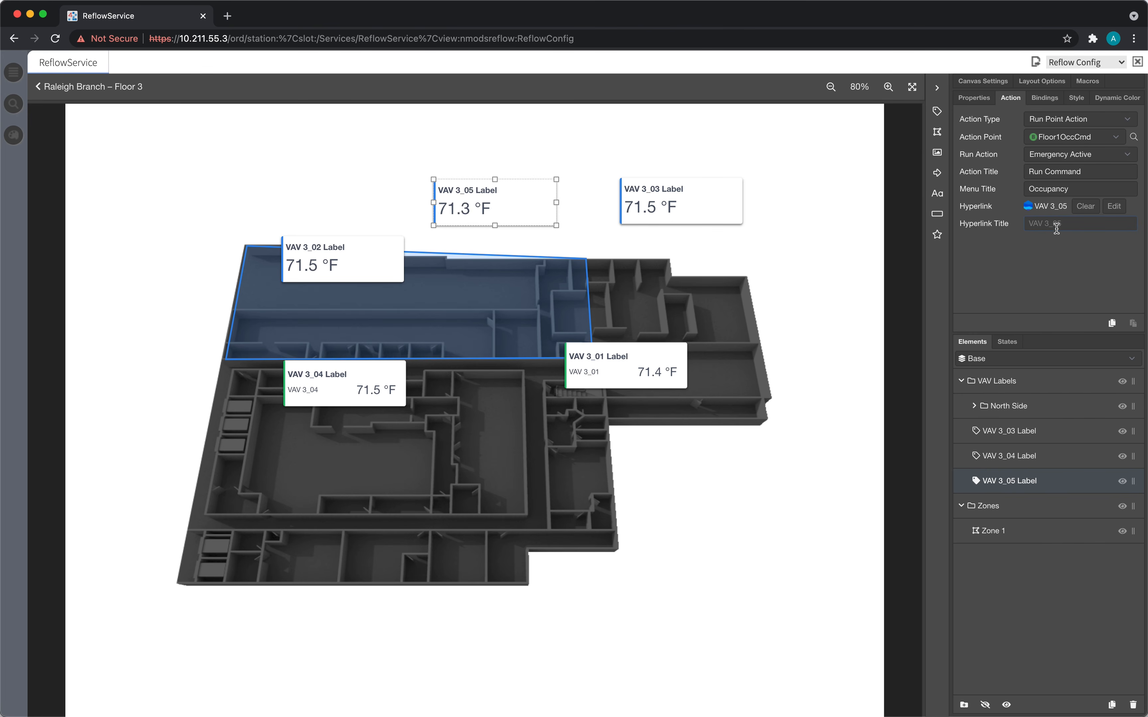
{"action": "type", "text": "Go to VAV"}
{"action": "left_click", "coordinate": [679, 124]}
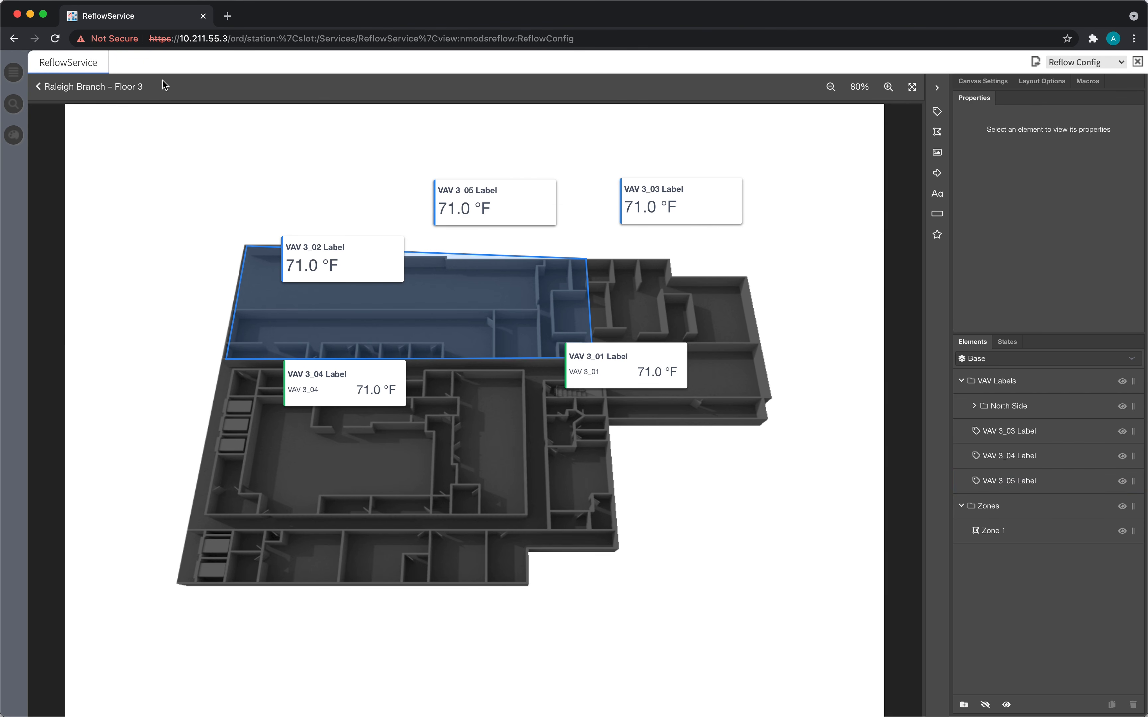
- Leave the floor plan builder, preview the 3rd Floor page and check the VAV 3_02 label's link, returning to the floor
{"action": "left_click", "coordinate": [129, 87]}
{"action": "left_click", "coordinate": [946, 346]}
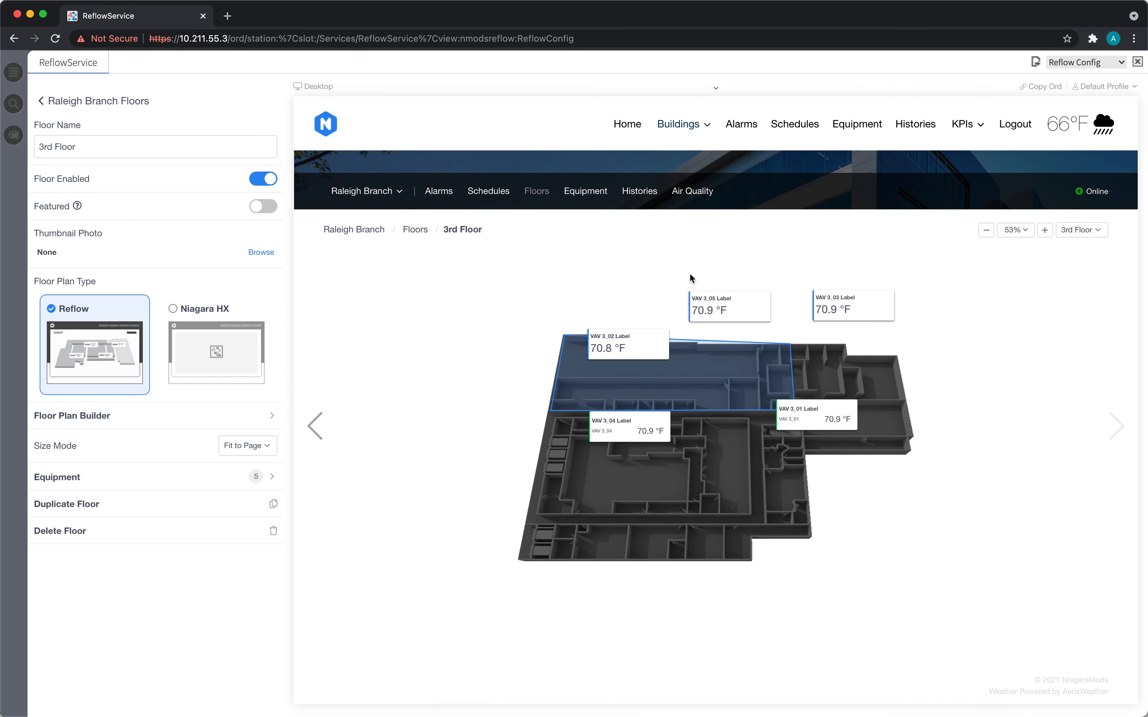
{"action": "left_click", "coordinate": [635, 342]}
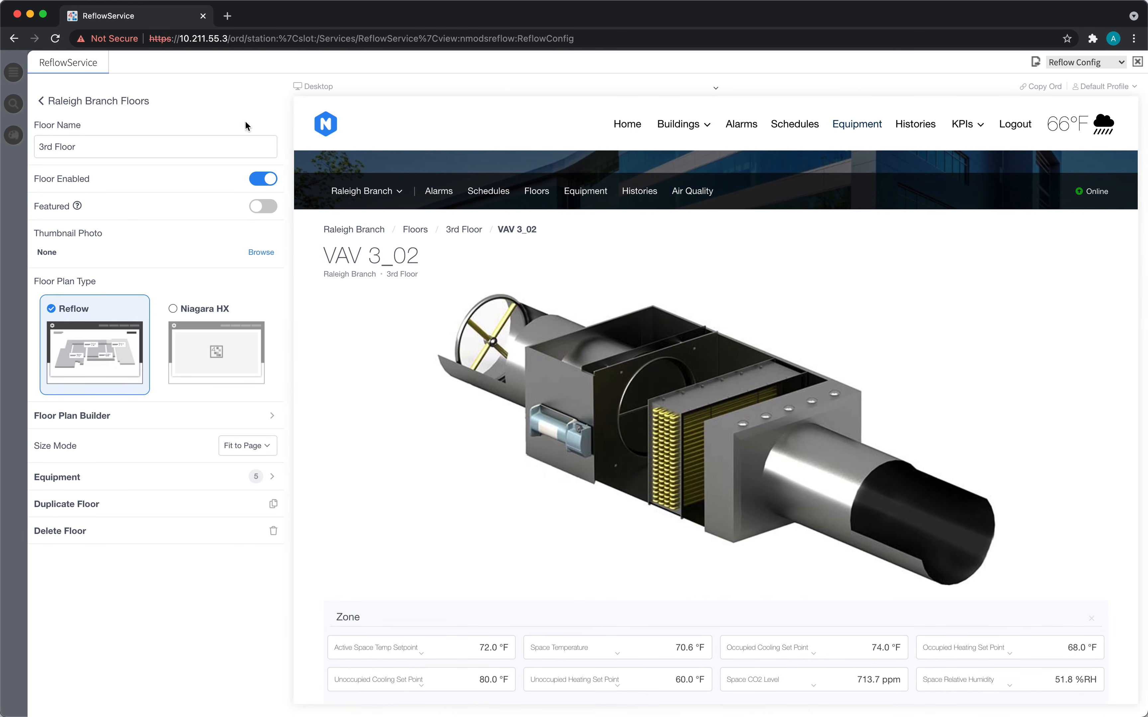
{"action": "left_click", "coordinate": [11, 42]}
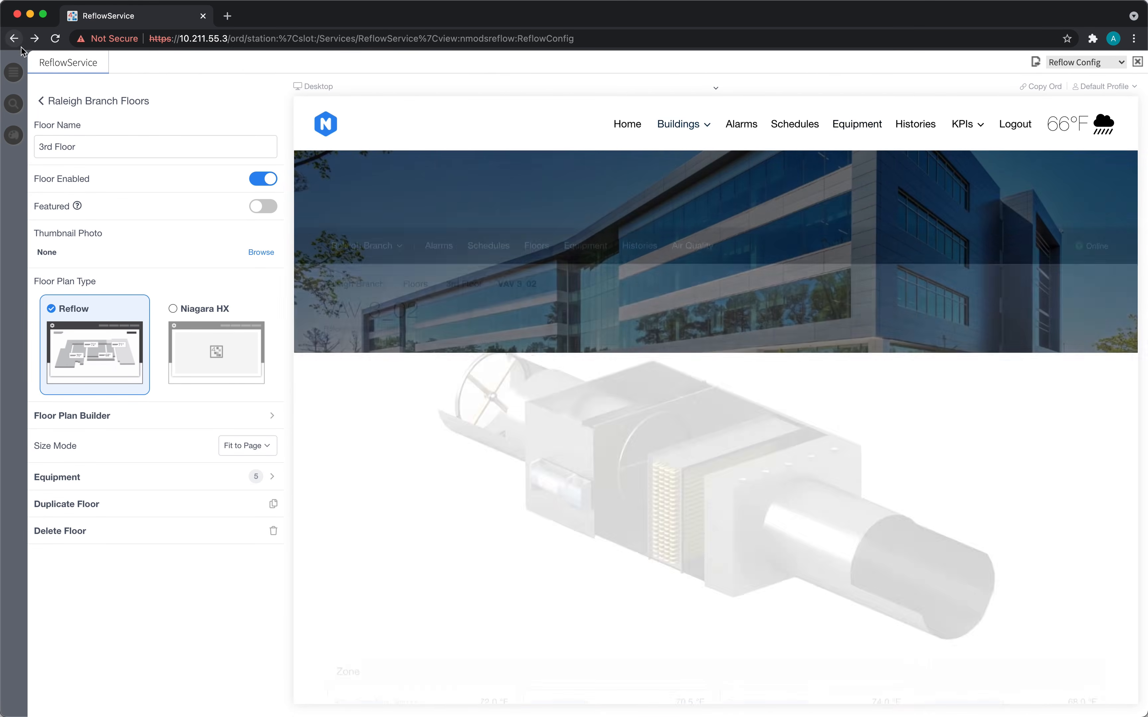
- Test the VAV 3_05 label's Occupancy menu by following Go to VAV and back, and executing Run Command
{"action": "left_click", "coordinate": [724, 316]}
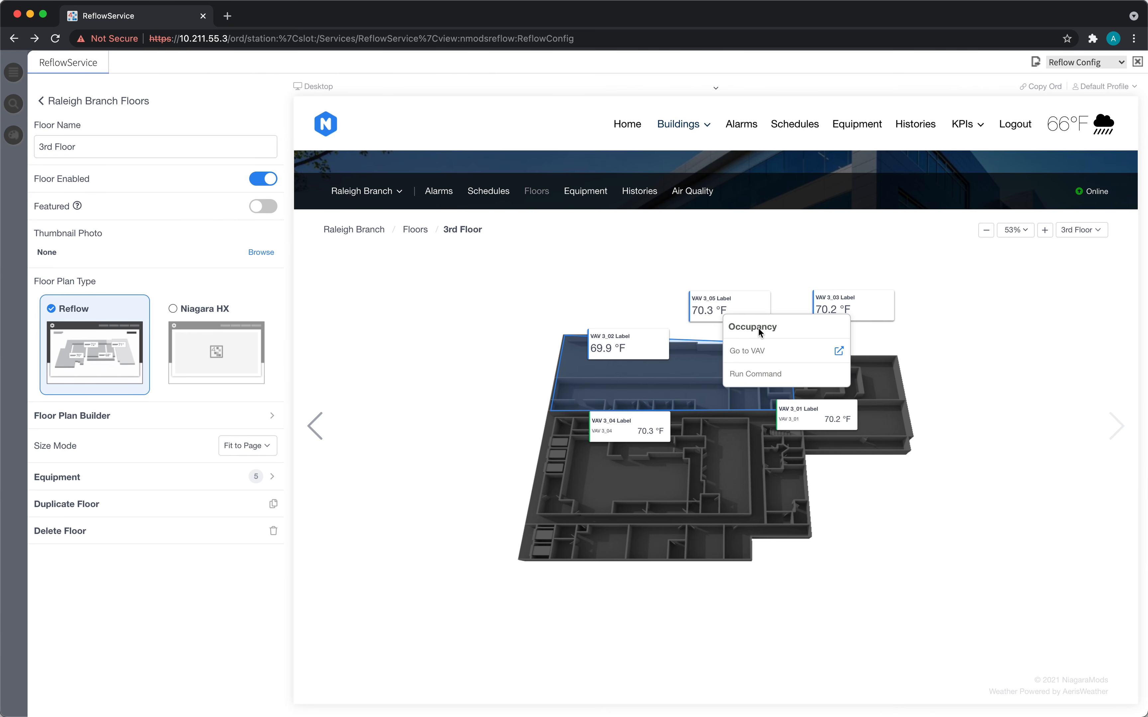
{"action": "left_click", "coordinate": [757, 352]}
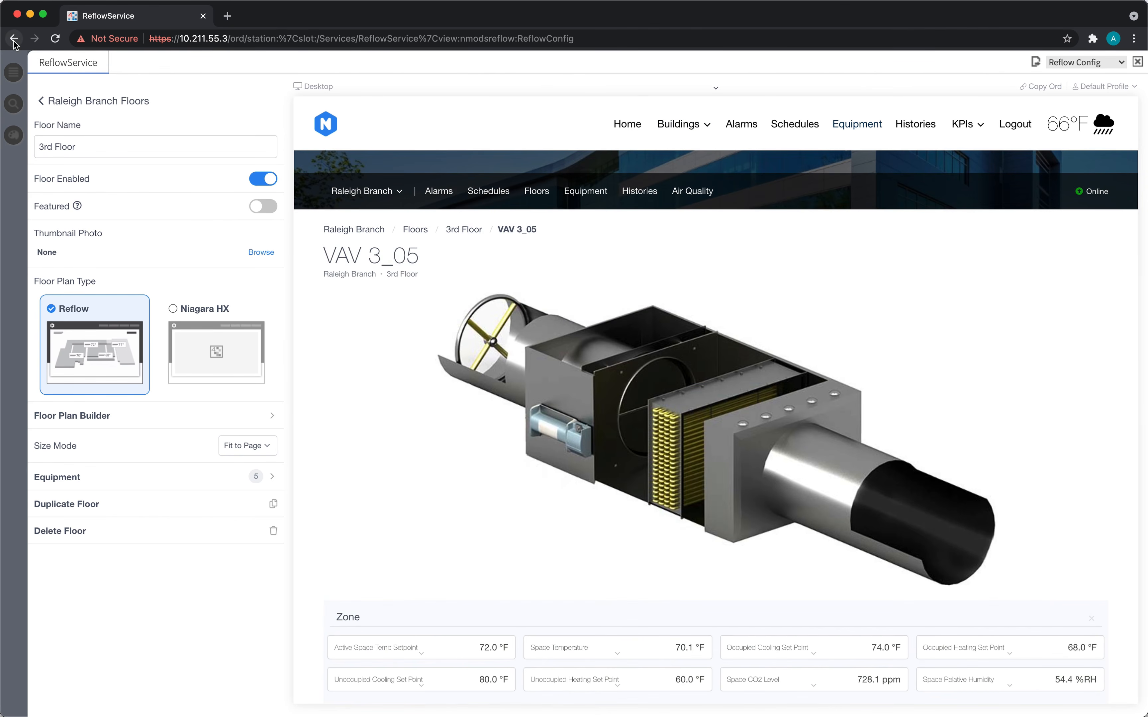
{"action": "left_click", "coordinate": [14, 40]}
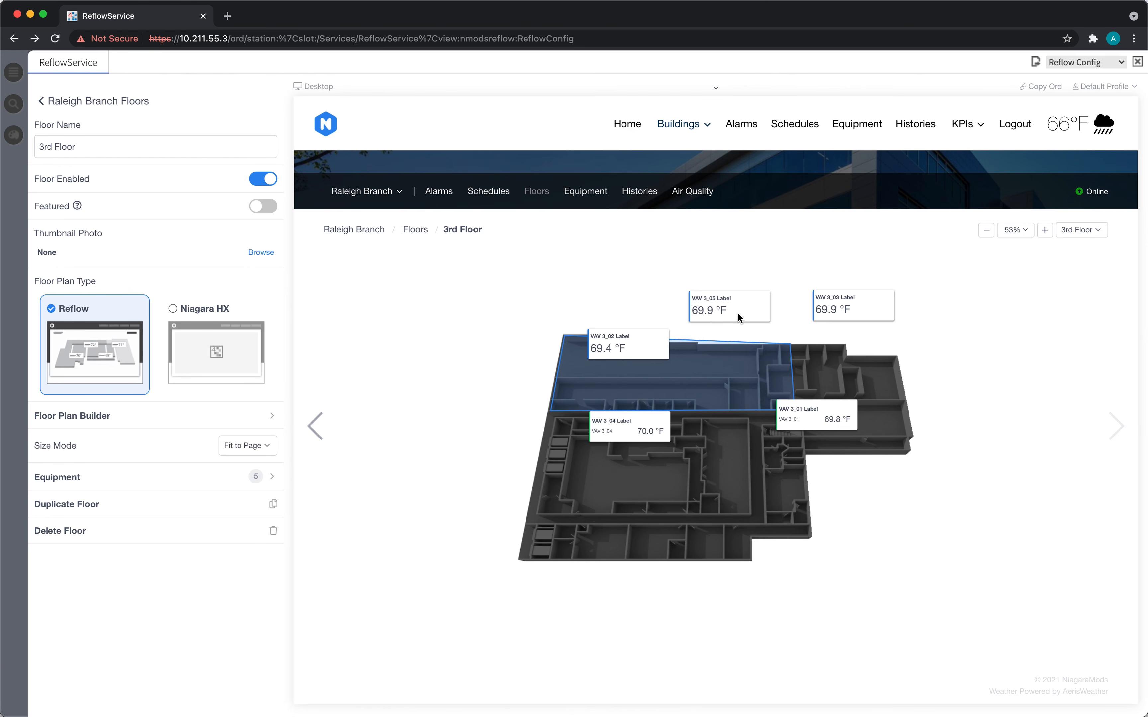
{"action": "left_click", "coordinate": [737, 312]}
{"action": "left_click", "coordinate": [775, 374]}
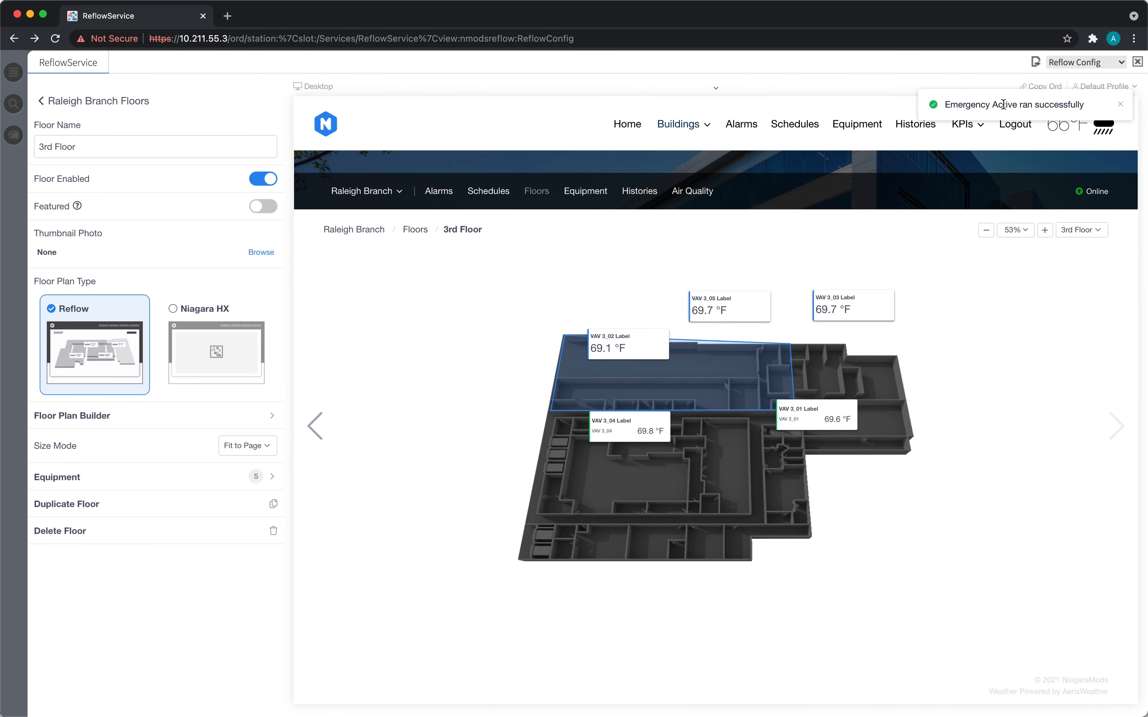
- Reopen the floor plan builder and clear the hyperlink from the VAV 3_05 label's action settings
{"action": "left_click", "coordinate": [223, 421]}
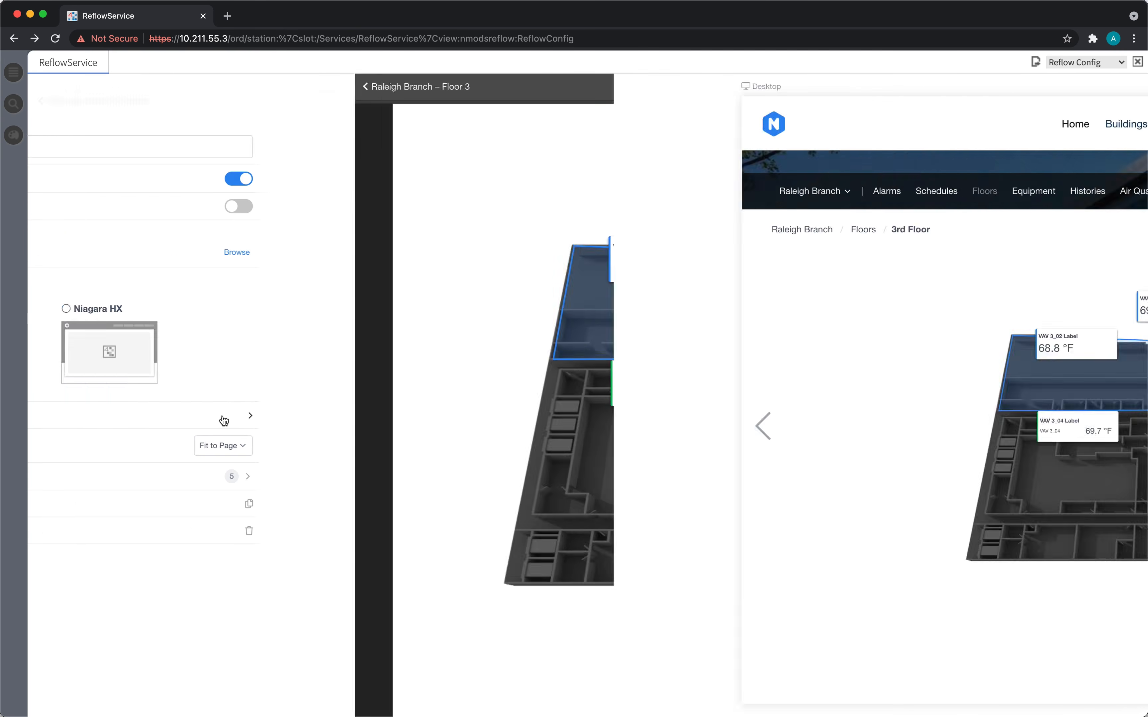
{"action": "left_click", "coordinate": [514, 213]}
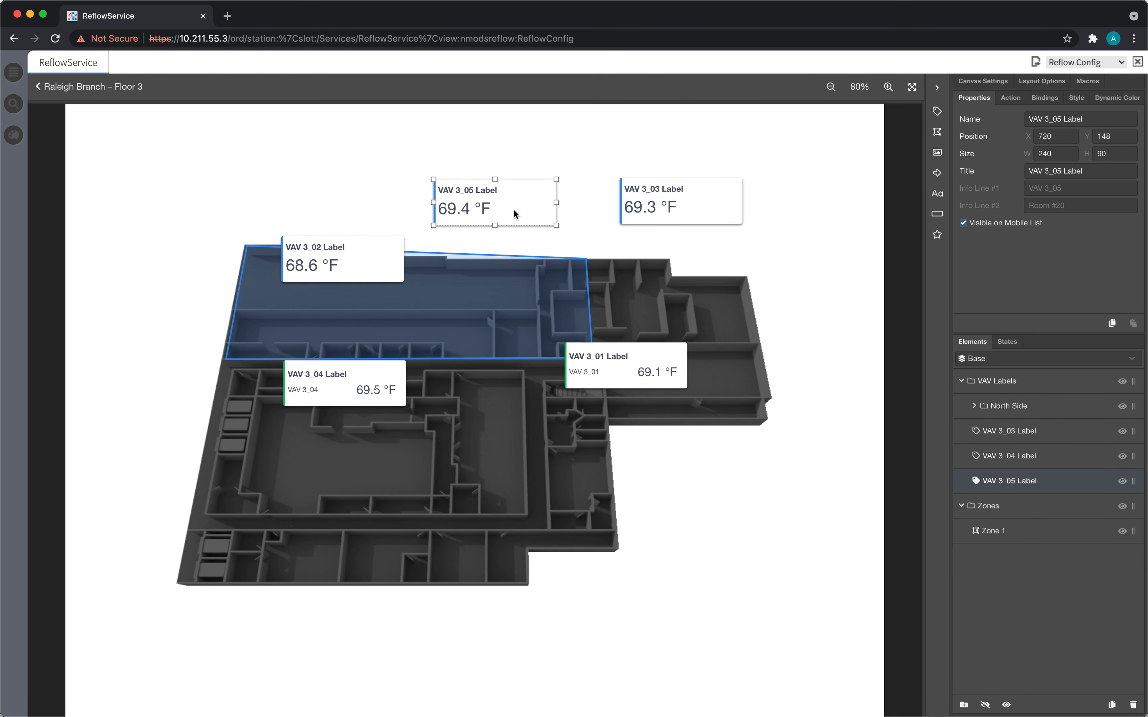
{"action": "left_click", "coordinate": [1020, 97]}
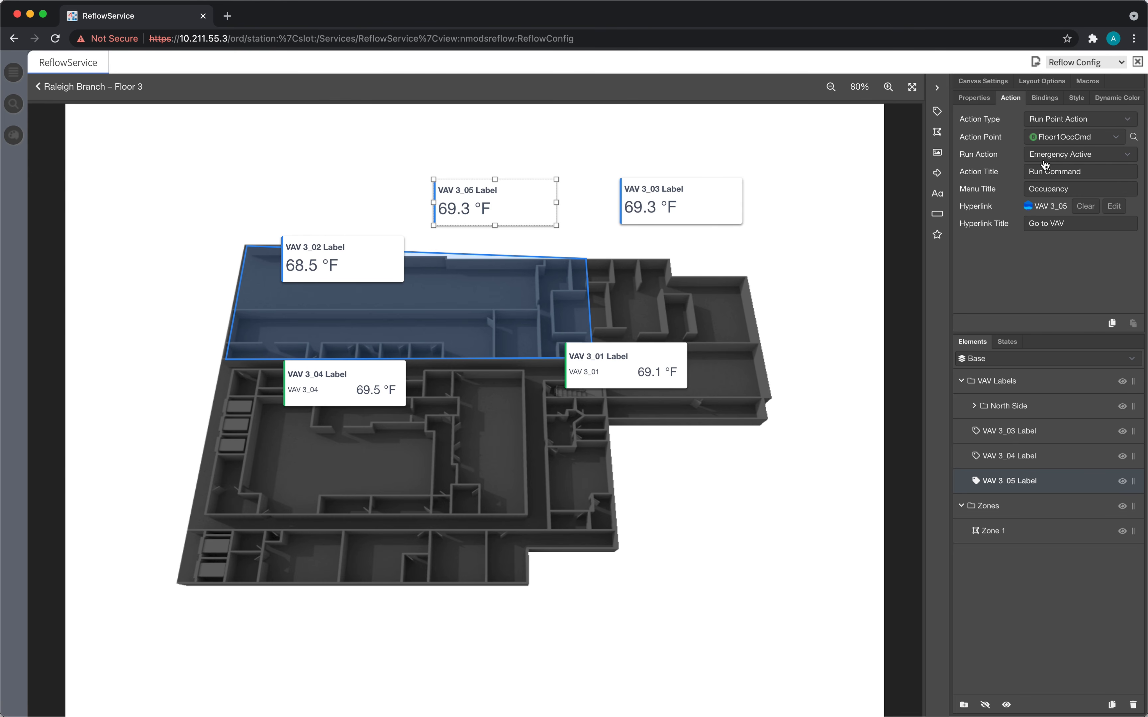
{"action": "left_click", "coordinate": [1083, 209]}
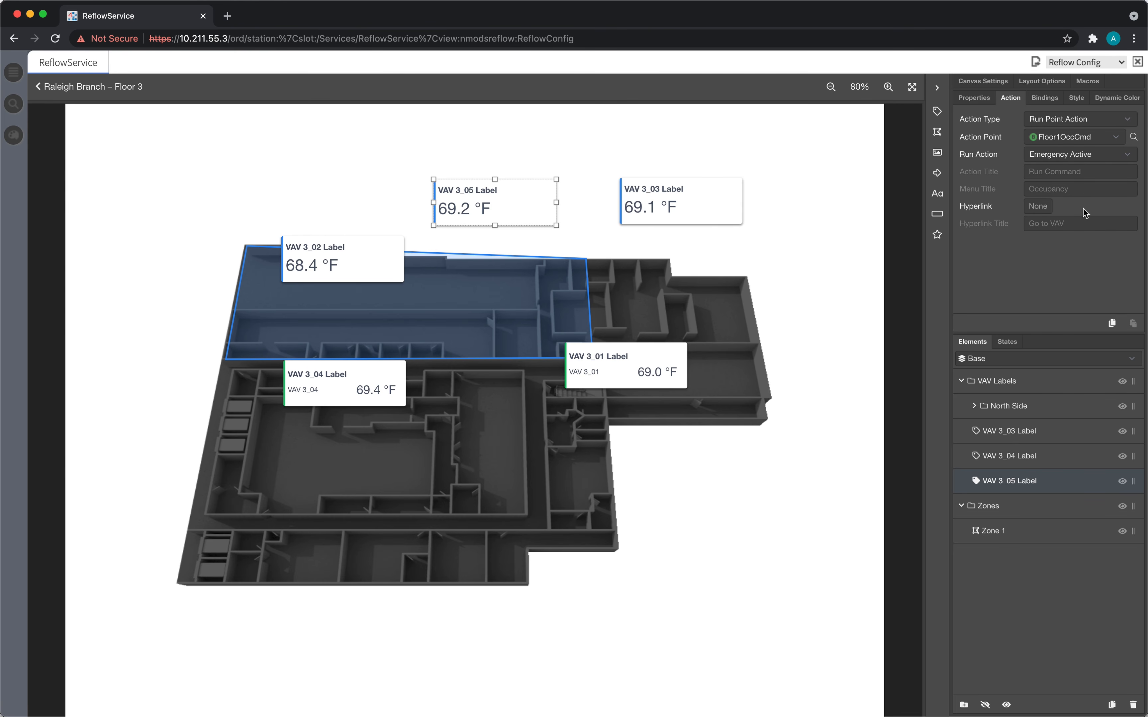
- Return to the 3rd Floor preview and run the VAV 3_05 label's point action directly from the label
{"action": "left_click", "coordinate": [76, 86]}
{"action": "left_click", "coordinate": [873, 316]}
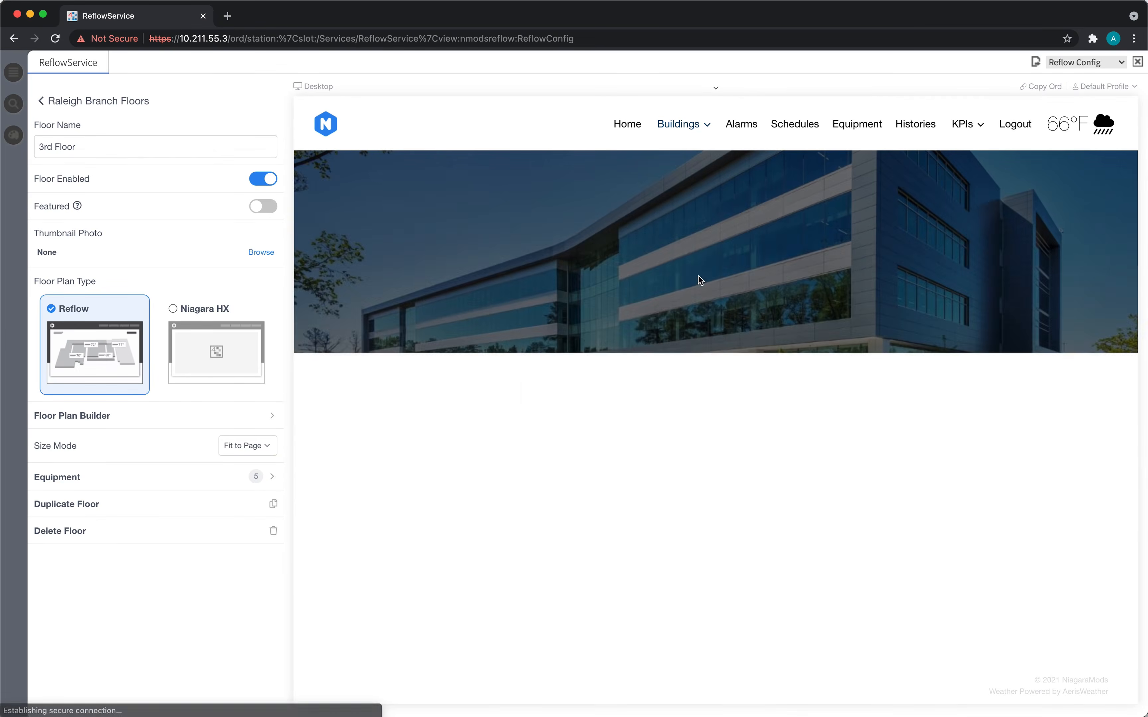
{"action": "left_click", "coordinate": [722, 309]}
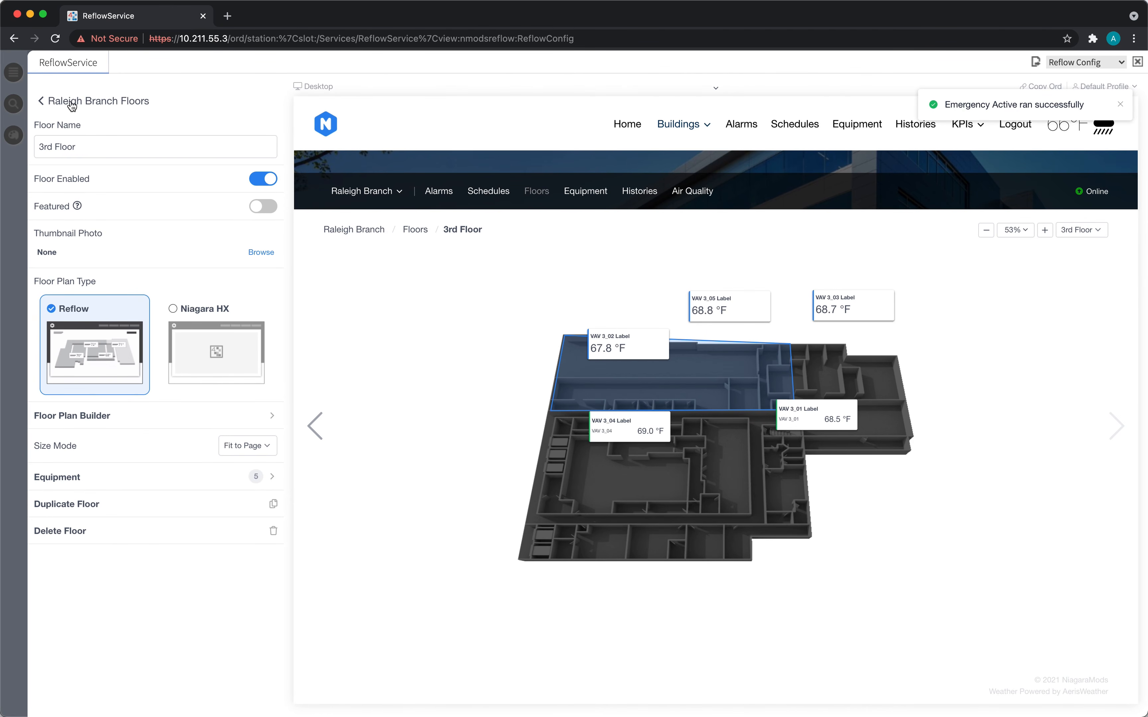
- Reopen the 3rd Floor plan in the floor plan builder and show the VAV 3_05 label's action settings
{"action": "left_click", "coordinate": [99, 104]}
{"action": "left_click", "coordinate": [136, 318]}
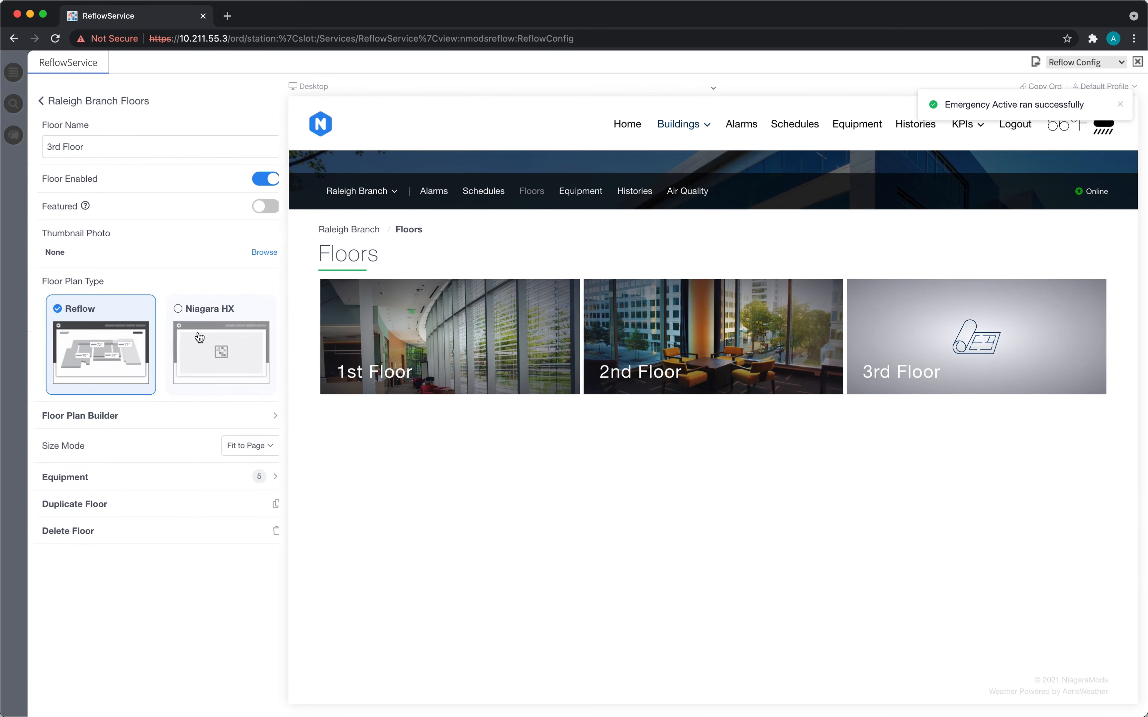
{"action": "left_click", "coordinate": [189, 420]}
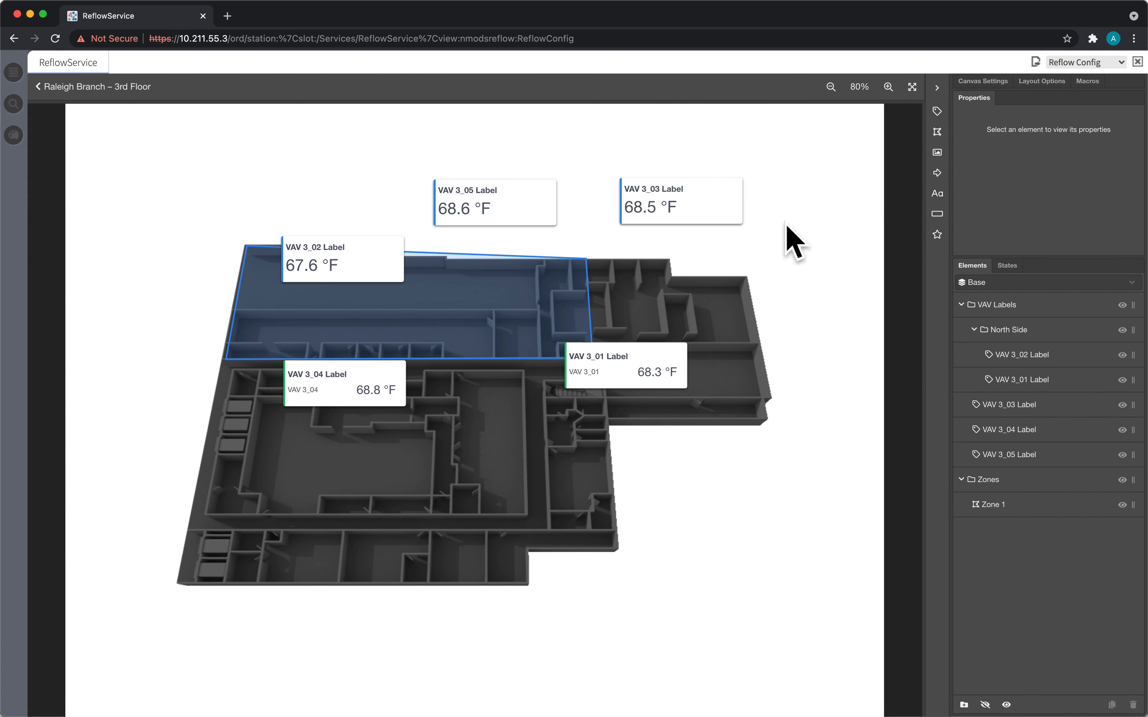
{"action": "left_click", "coordinate": [517, 195]}
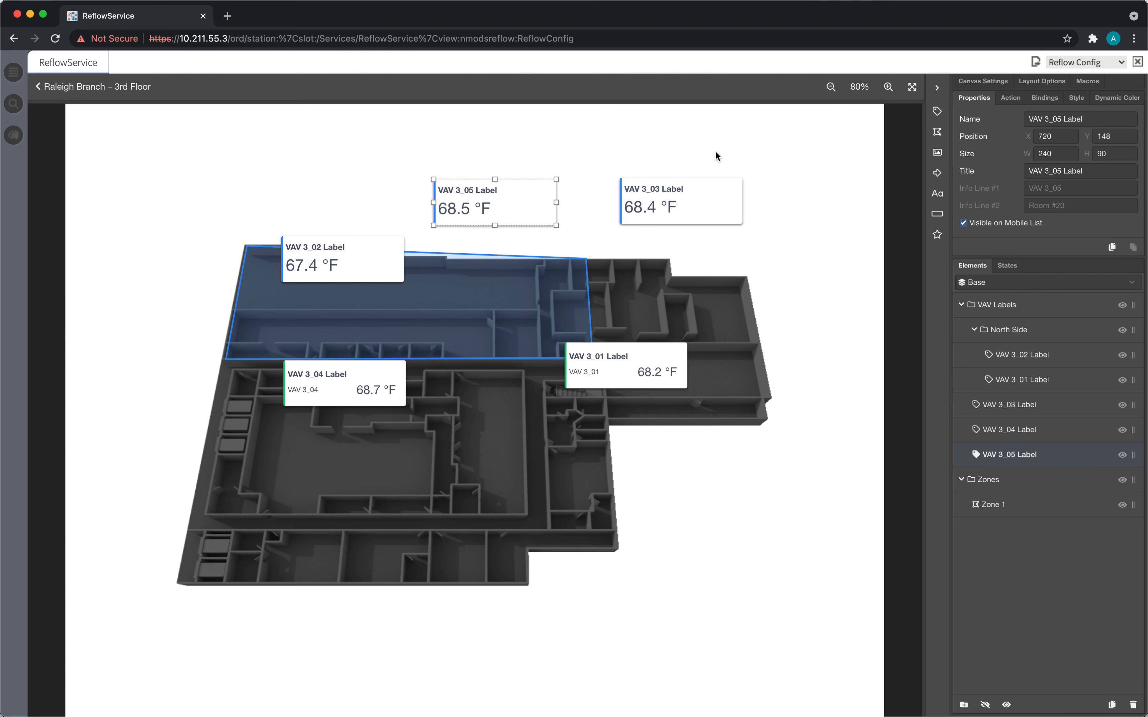
{"action": "left_click", "coordinate": [1010, 98]}
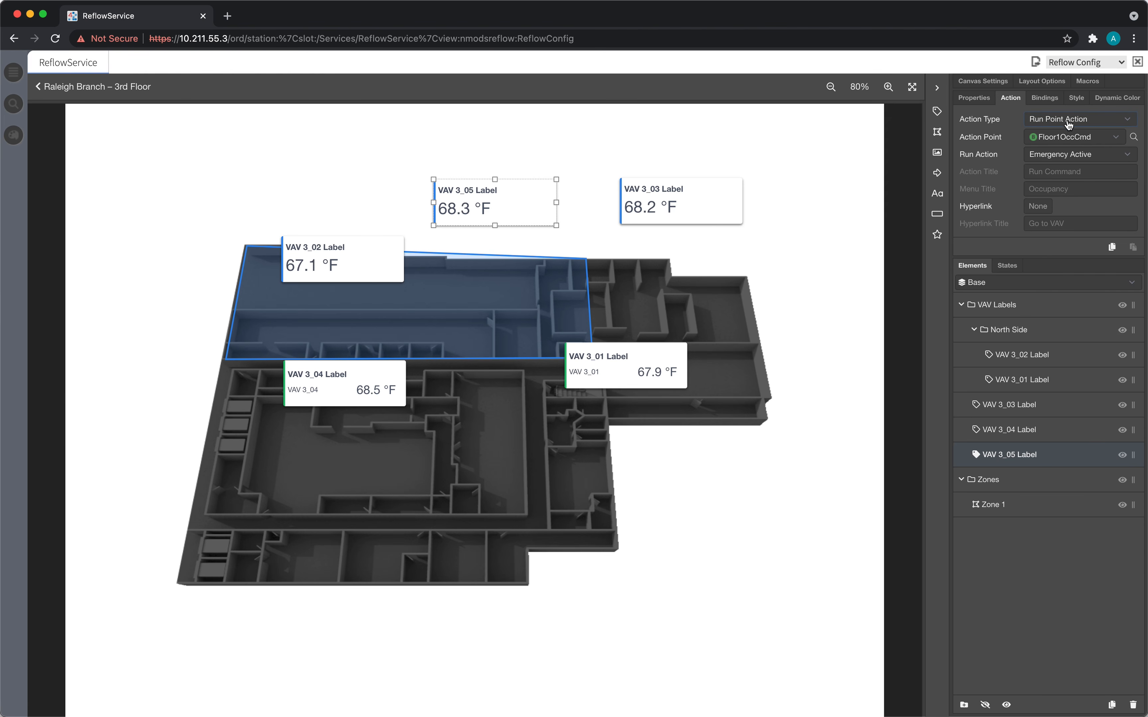
- Set the VAV 3_05 label's action point to SpaceTemp from BldgA's AHU_01 Zone folder
{"action": "left_click", "coordinate": [1087, 141]}
{"action": "scroll", "coordinate": [1079, 232], "scroll_direction": "down", "scroll_amount": 3}
{"action": "scroll", "coordinate": [1077, 231], "scroll_direction": "up", "scroll_amount": 1}
{"action": "left_click", "coordinate": [1064, 188]}
{"action": "scroll", "coordinate": [1069, 213], "scroll_direction": "right", "scroll_amount": 1}
{"action": "left_click", "coordinate": [1051, 202]}
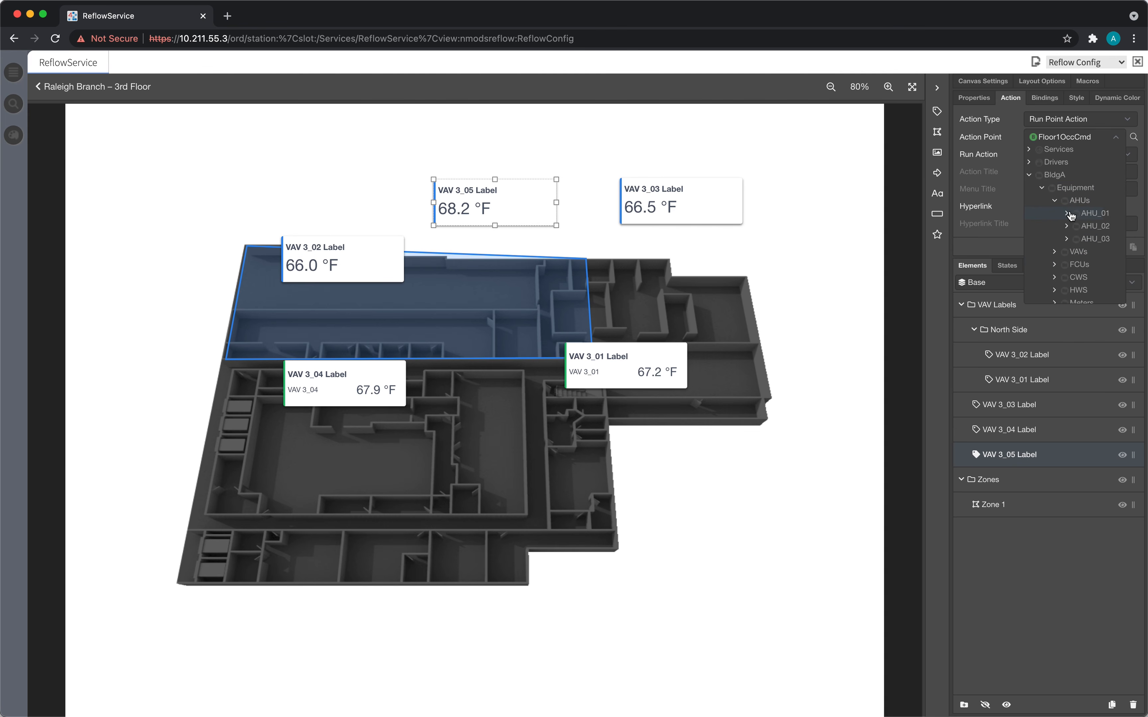
{"action": "left_click", "coordinate": [1067, 214]}
{"action": "scroll", "coordinate": [1068, 217], "scroll_direction": "down", "scroll_amount": 1}
{"action": "left_click", "coordinate": [1078, 203]}
{"action": "scroll", "coordinate": [1070, 218], "scroll_direction": "right", "scroll_amount": 1}
{"action": "scroll", "coordinate": [1080, 227], "scroll_direction": "down", "scroll_amount": 1}
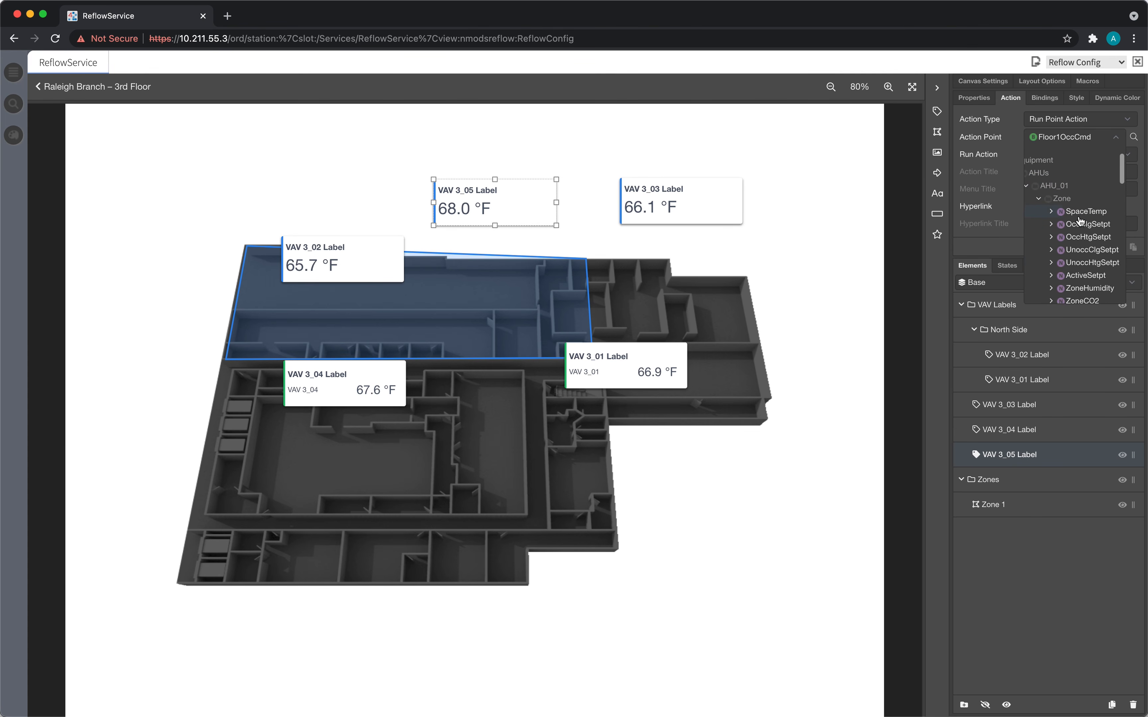
{"action": "left_click", "coordinate": [1080, 217]}
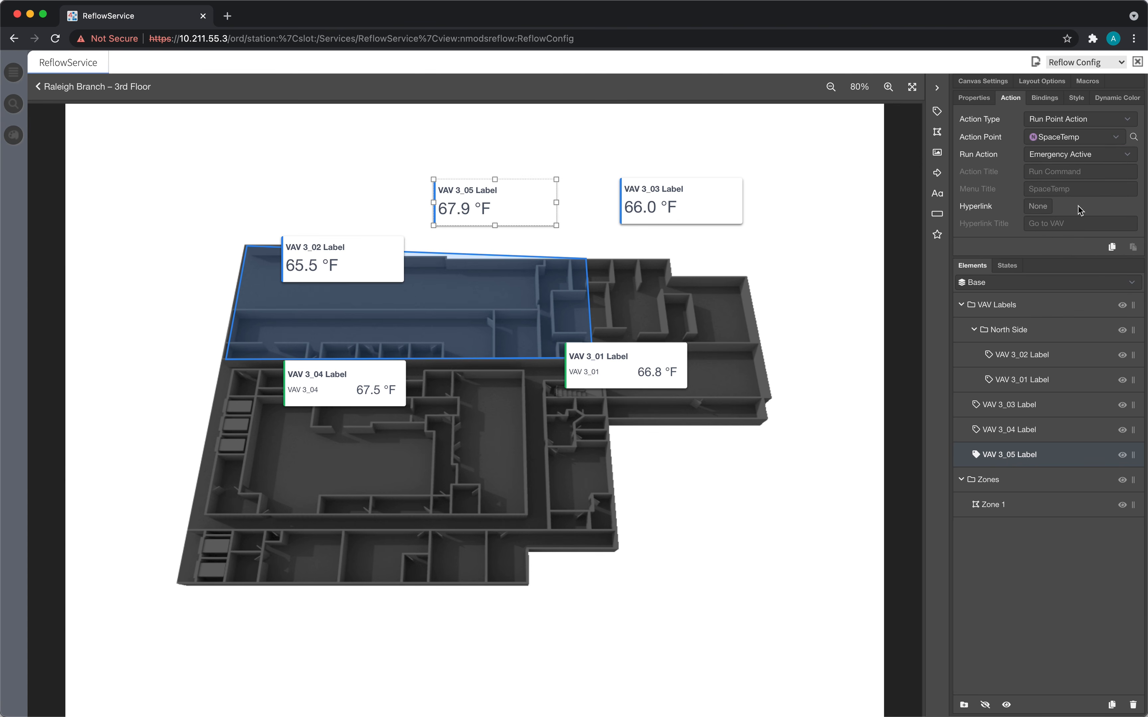
- Change the label's action point to OccClgSetpt and set its run action to Override
{"action": "left_click", "coordinate": [1086, 135]}
{"action": "scroll", "coordinate": [1101, 245], "scroll_direction": "down", "scroll_amount": 3}
{"action": "left_click", "coordinate": [1091, 266]}
{"action": "left_click", "coordinate": [1091, 159]}
{"action": "left_click", "coordinate": [1059, 199]}
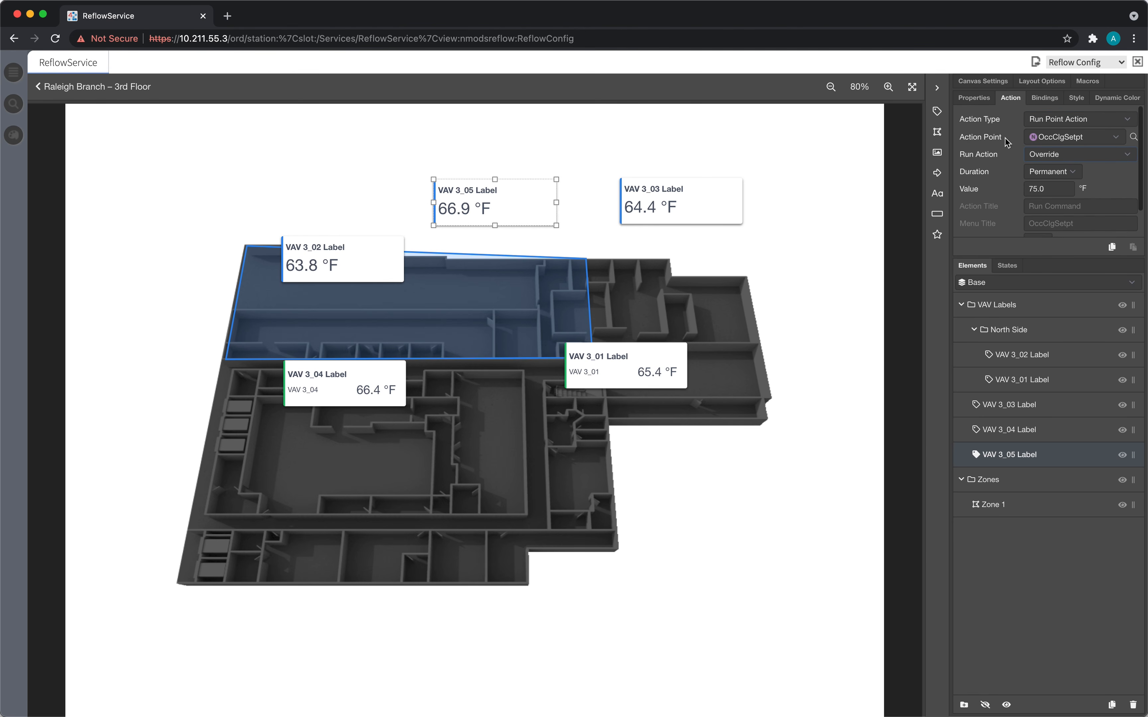
- Change the label's action type to Point Action Menu and toggle the Override and Set entries among its visible actions
{"action": "left_click", "coordinate": [1079, 120]}
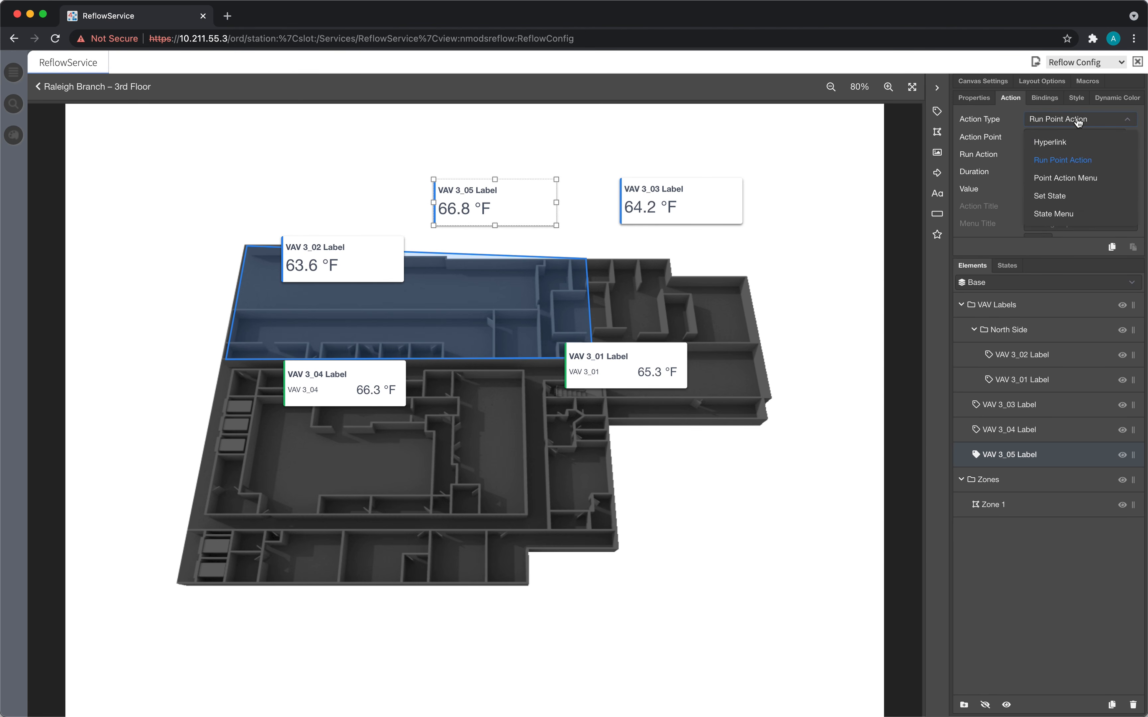
{"action": "left_click", "coordinate": [1048, 179]}
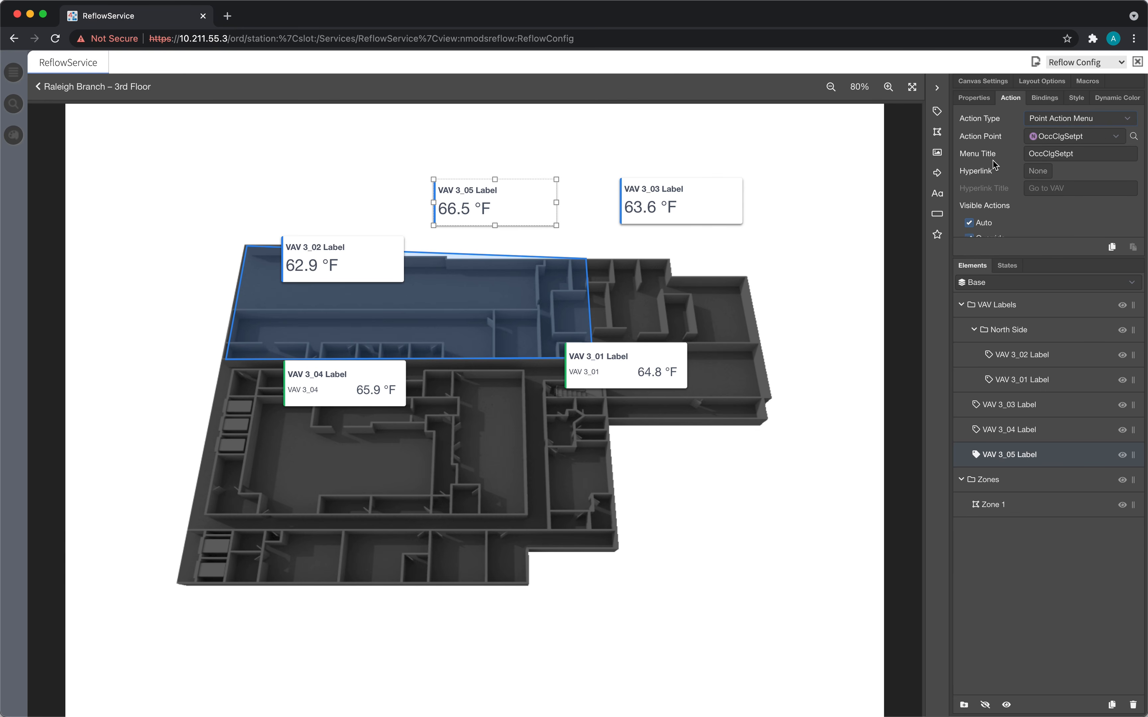
{"action": "scroll", "coordinate": [992, 160], "scroll_direction": "down", "scroll_amount": 1}
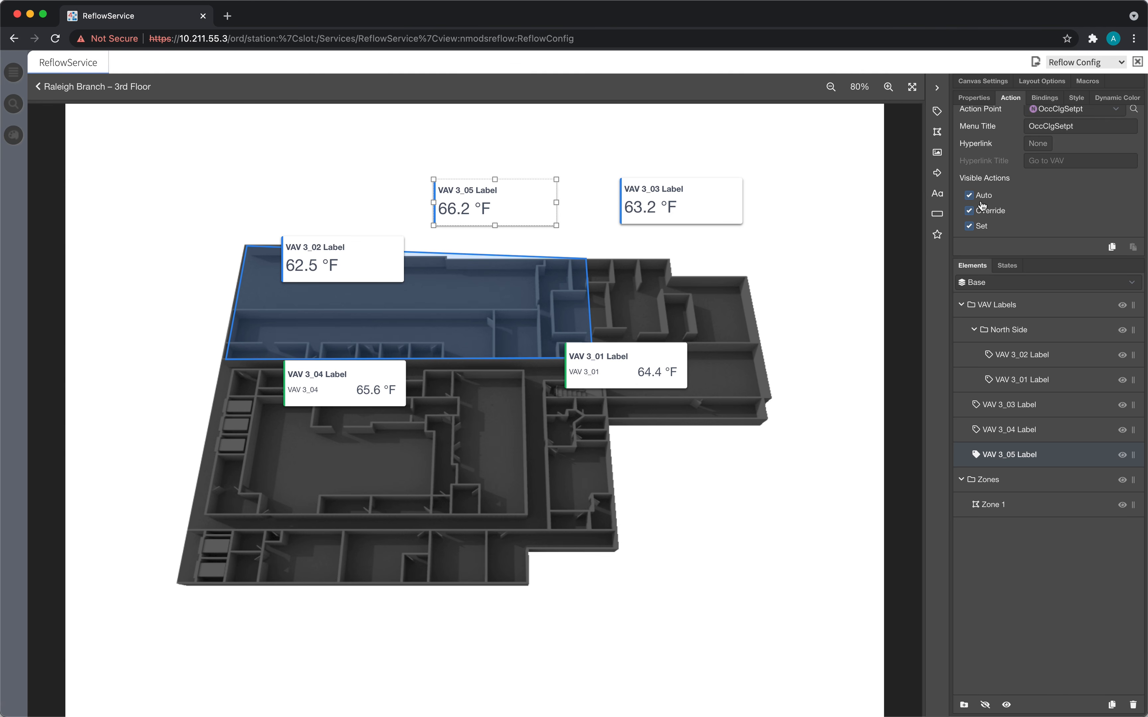
{"action": "left_click", "coordinate": [991, 212]}
{"action": "left_click", "coordinate": [993, 211]}
{"action": "left_click", "coordinate": [982, 228]}
{"action": "scroll", "coordinate": [1009, 204], "scroll_direction": "up", "scroll_amount": 2}
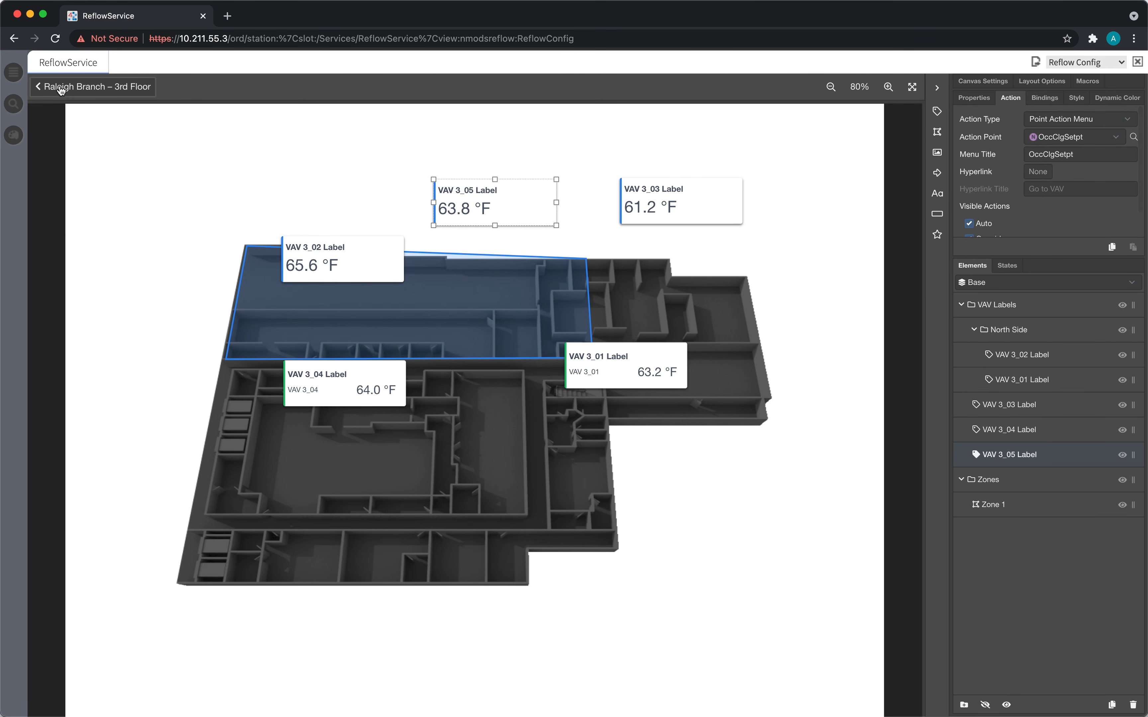
- In the 3rd Floor preview, run a permanent 75.0 °F Override on OccClgSetpt from the VAV 3_05 label, and run Auto from its menu
{"action": "left_click", "coordinate": [116, 90]}
{"action": "left_click", "coordinate": [859, 288]}
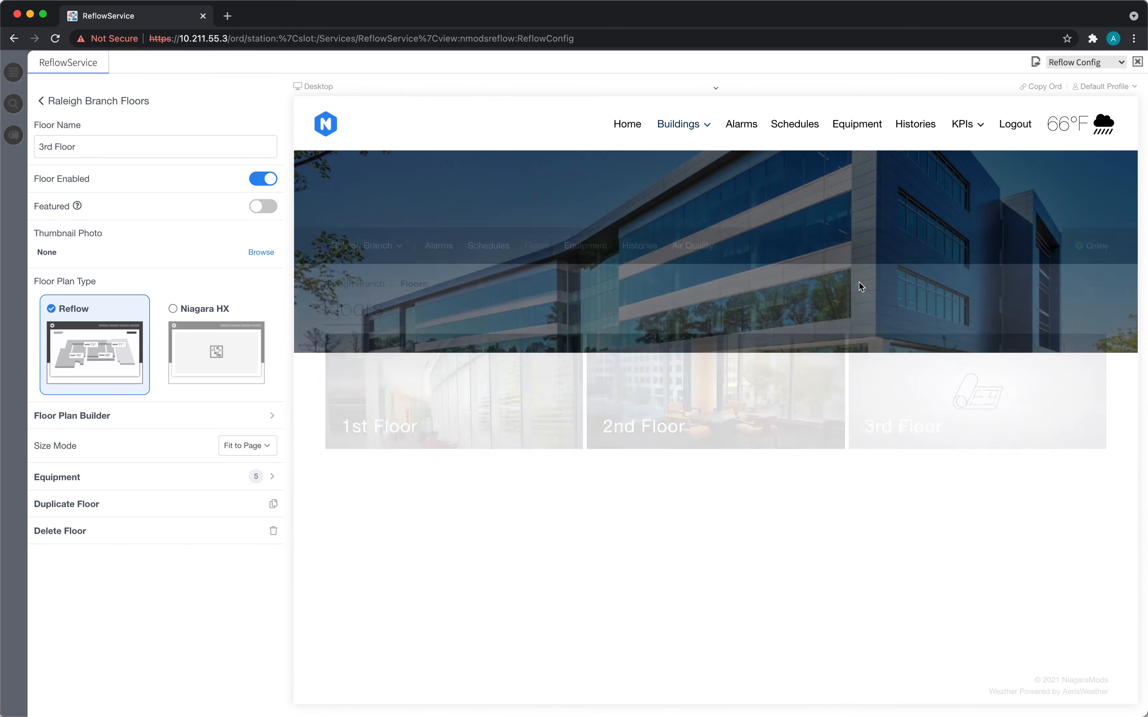
{"action": "left_click", "coordinate": [751, 309]}
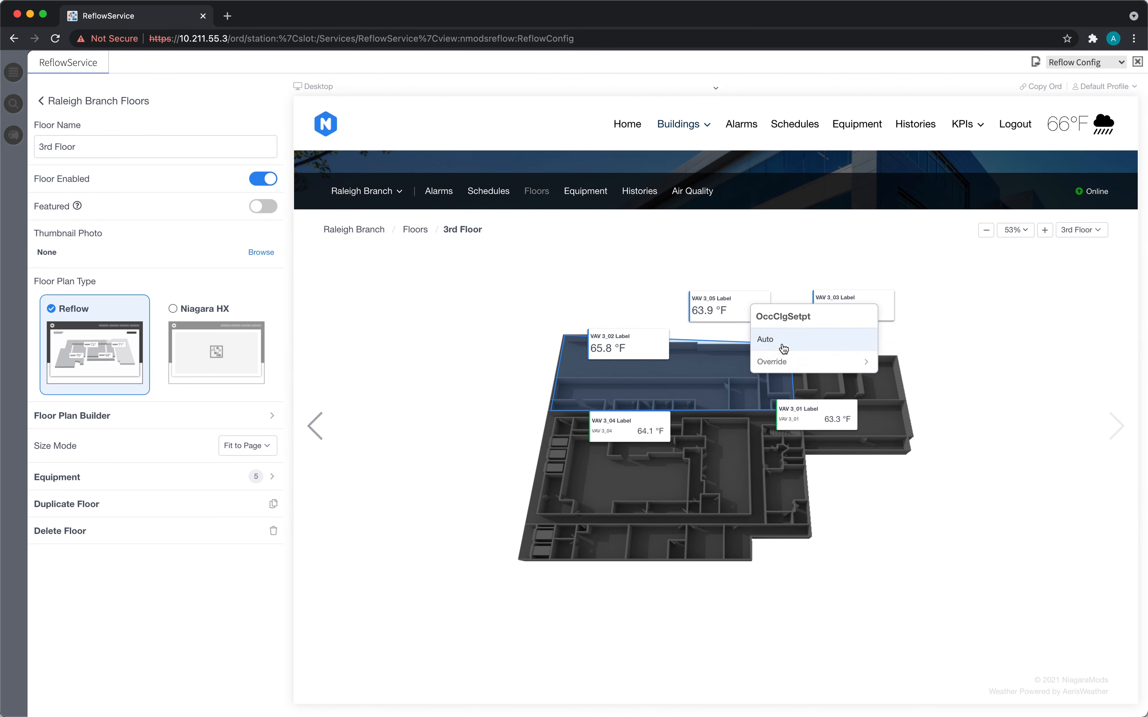
{"action": "left_click", "coordinate": [797, 365]}
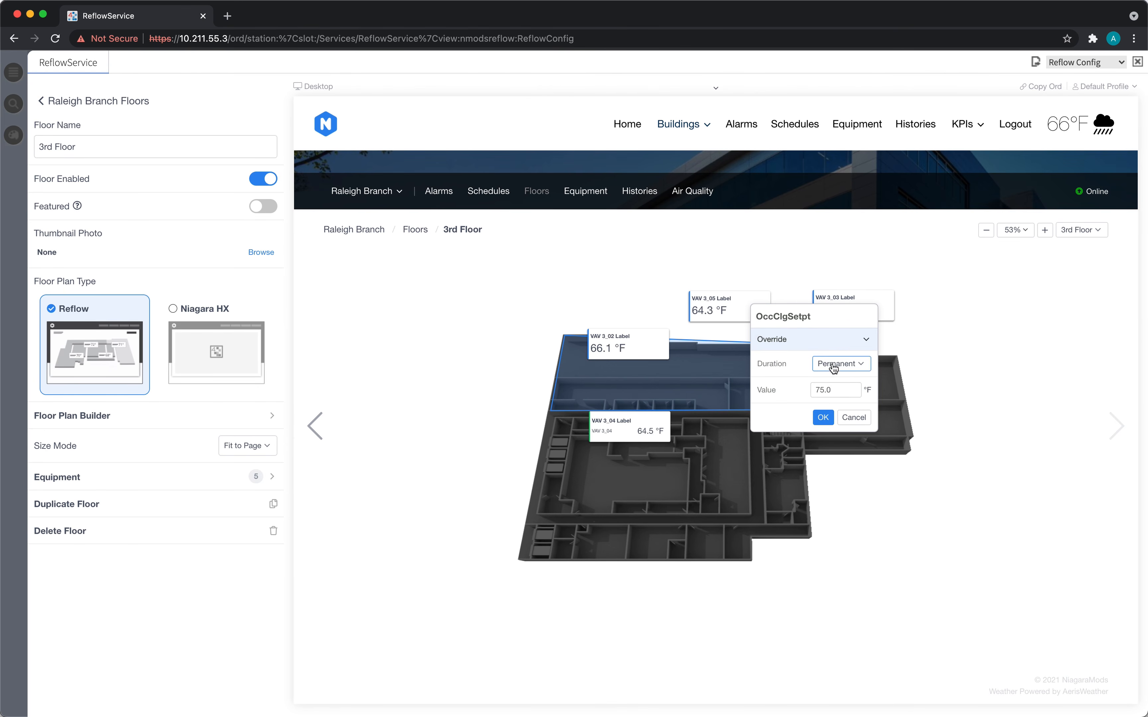
{"action": "left_click", "coordinate": [841, 389]}
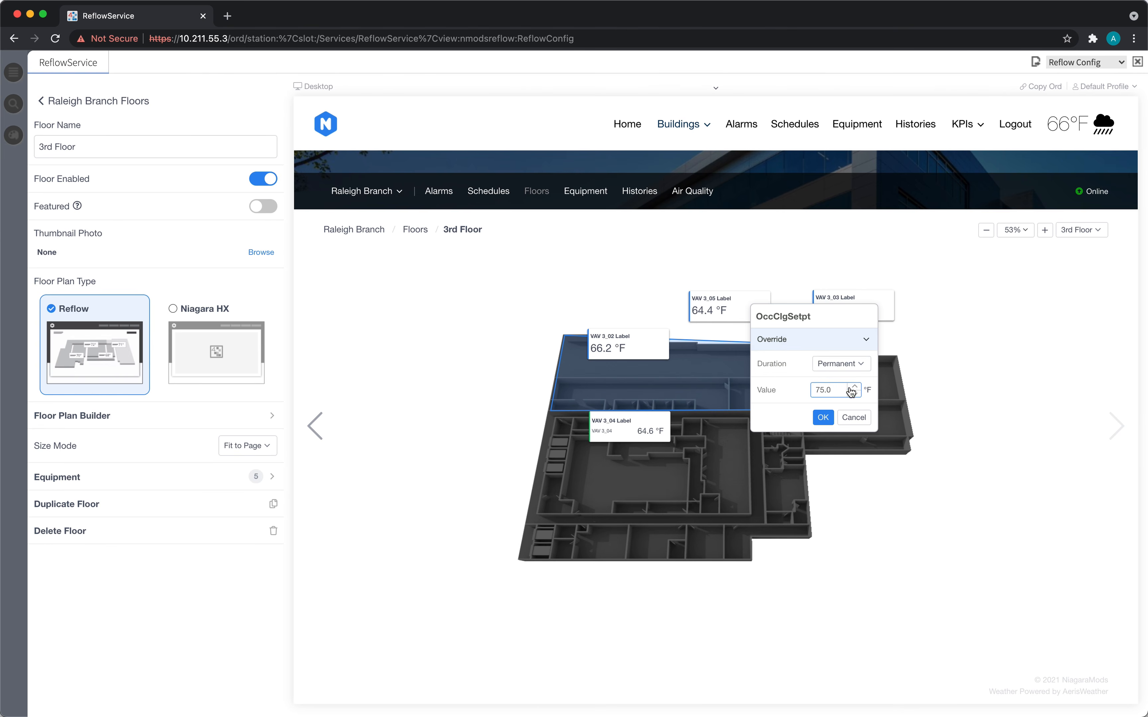
{"action": "left_click", "coordinate": [823, 418]}
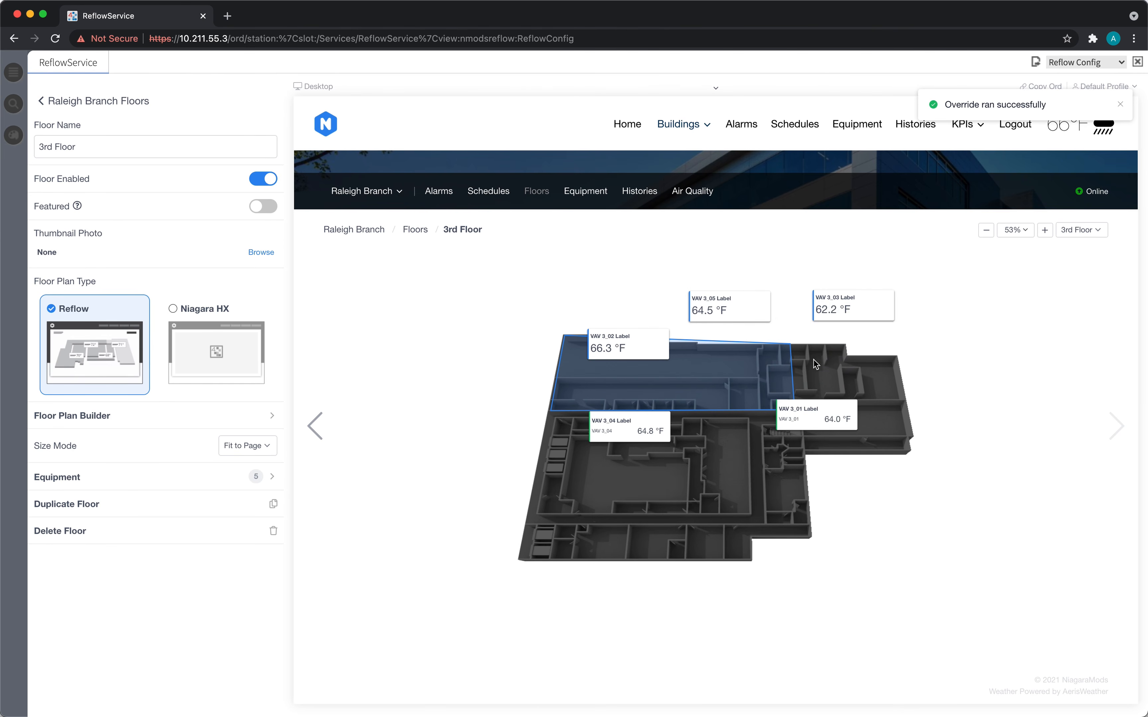
{"action": "left_click", "coordinate": [755, 308]}
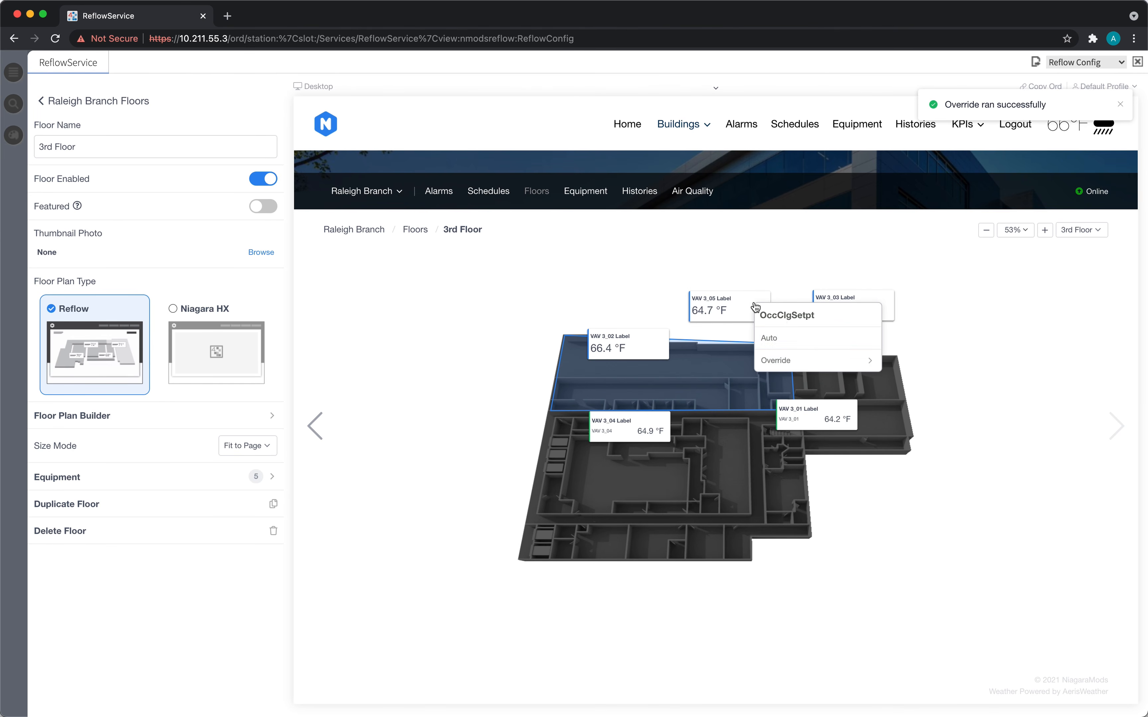
{"action": "left_click", "coordinate": [799, 339]}
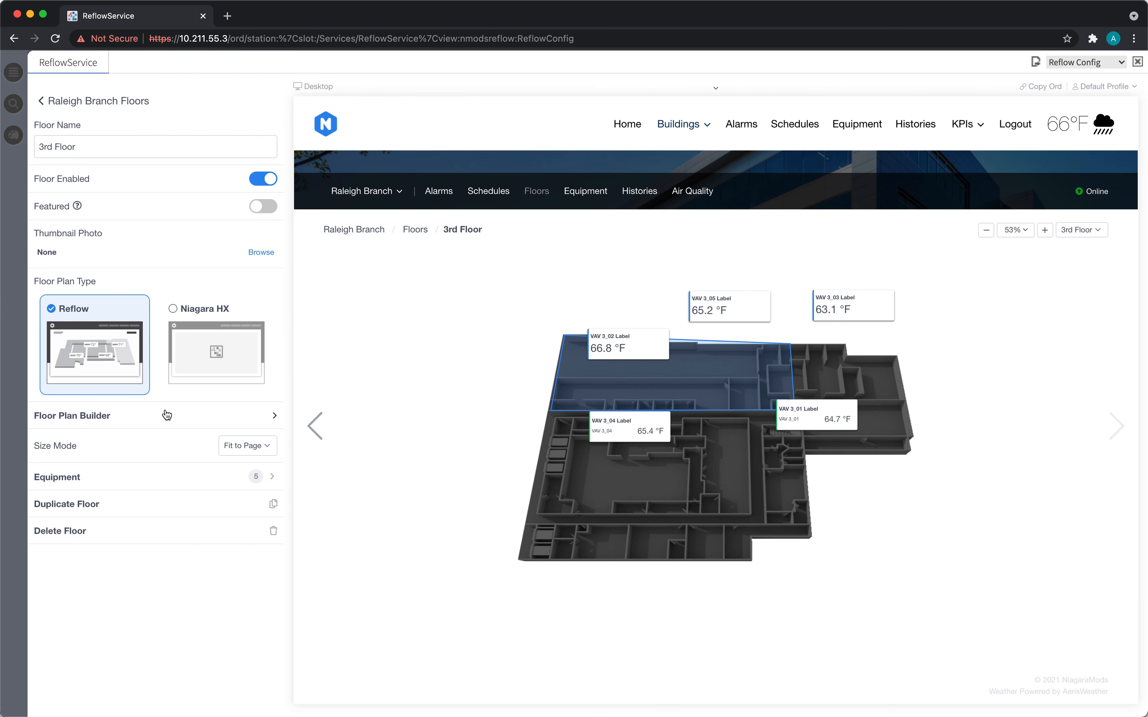
- Reopen the 3rd Floor plan in the floor plan builder and show the VAV 3_03 label's style settings
{"action": "left_click", "coordinate": [111, 101]}
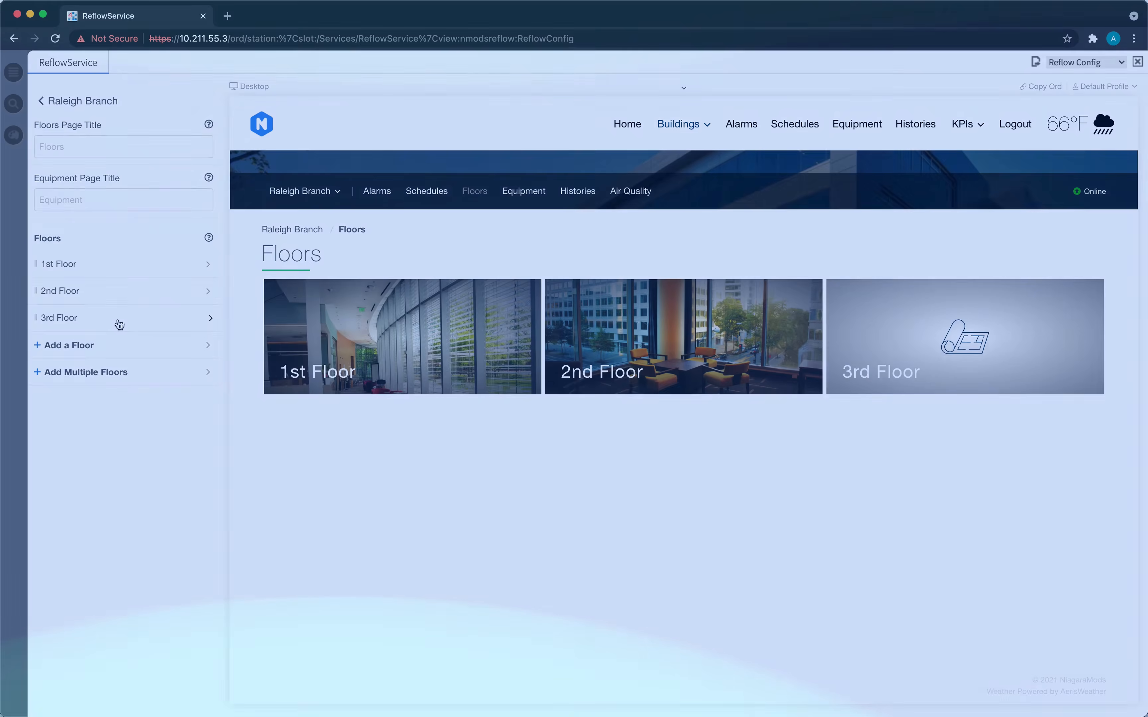
{"action": "left_click", "coordinate": [118, 325]}
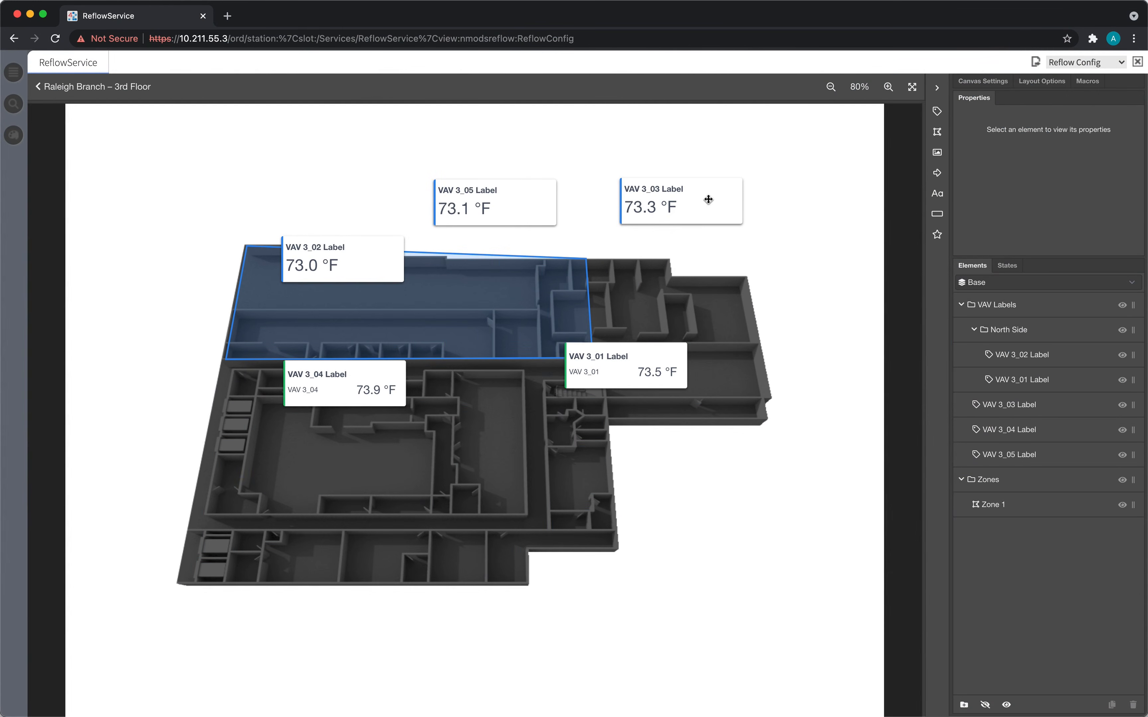
{"action": "left_click", "coordinate": [707, 199]}
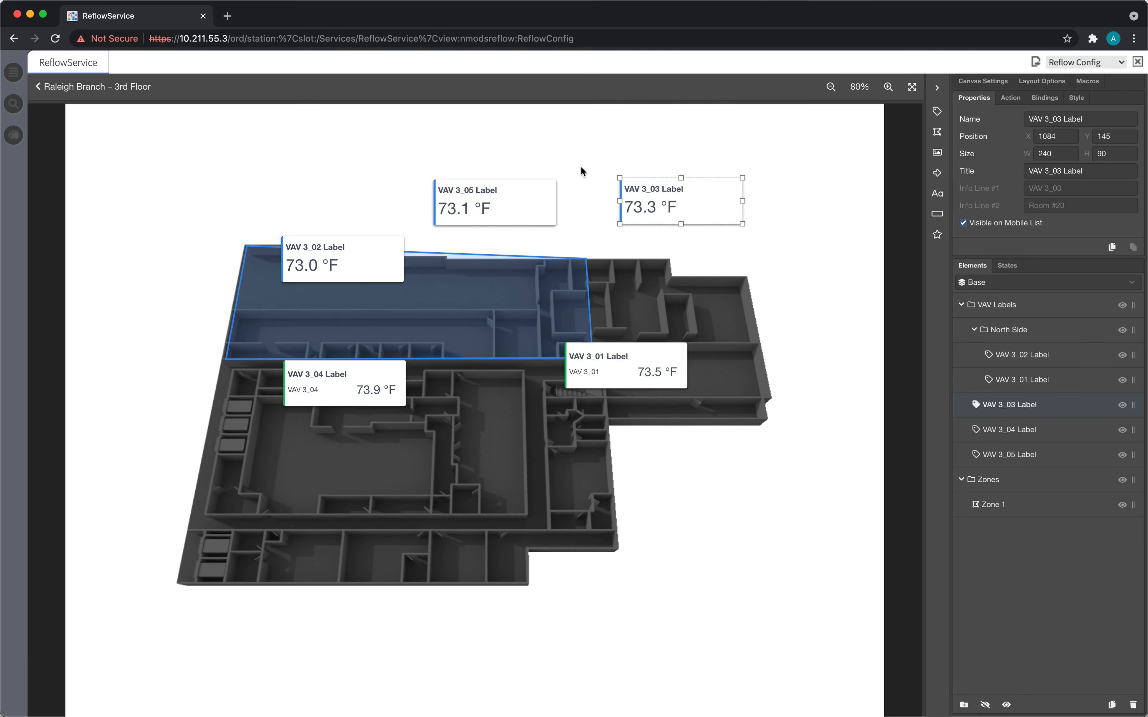
{"action": "left_click", "coordinate": [1075, 98]}
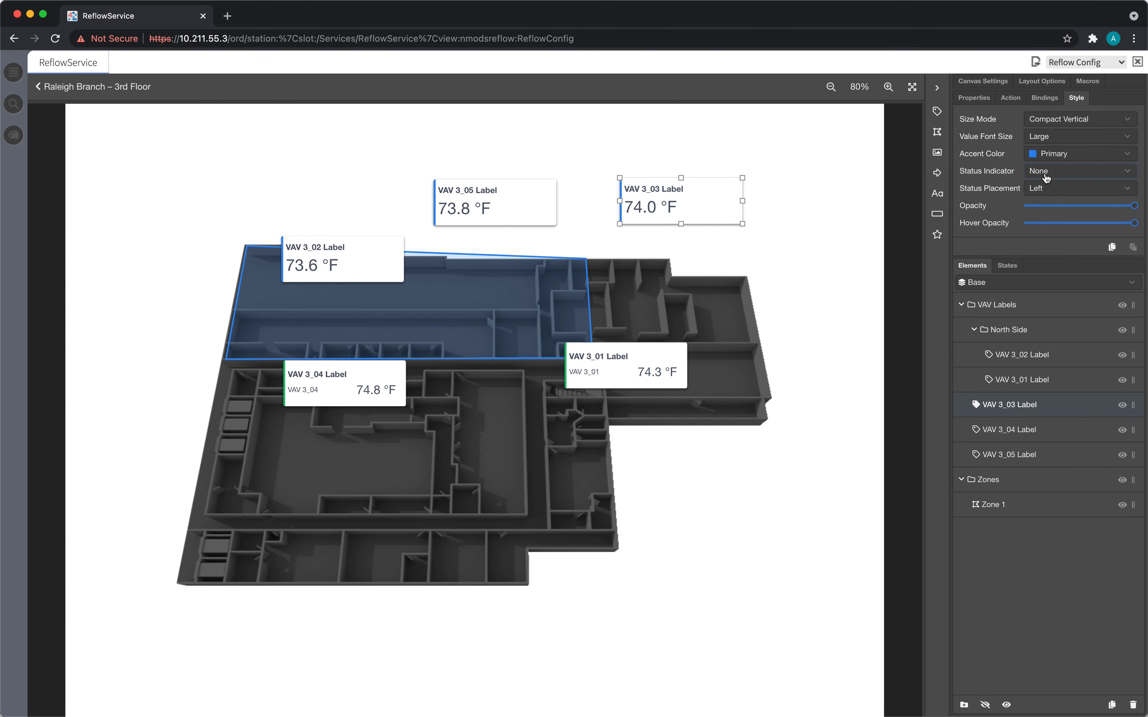
- Bind the VAV 3_03 label to the Niagara point SpaceTemp from the Zone folder of BldgA's AHU_01
{"action": "left_click", "coordinate": [1045, 98]}
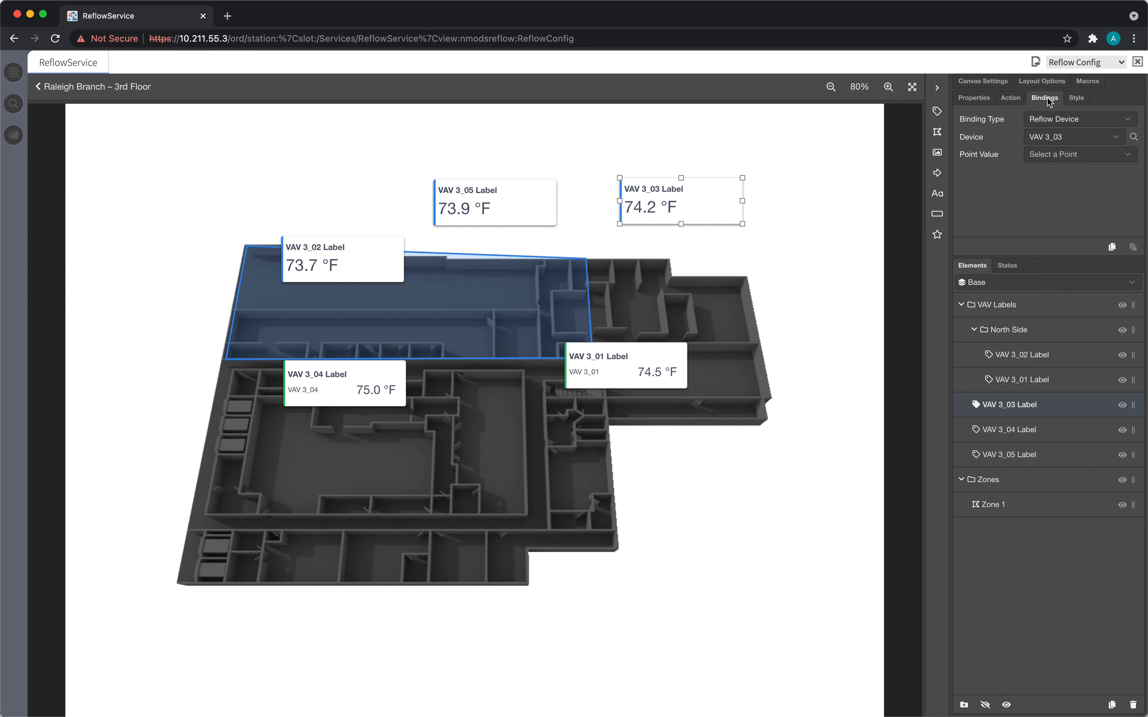
{"action": "left_click", "coordinate": [1070, 124]}
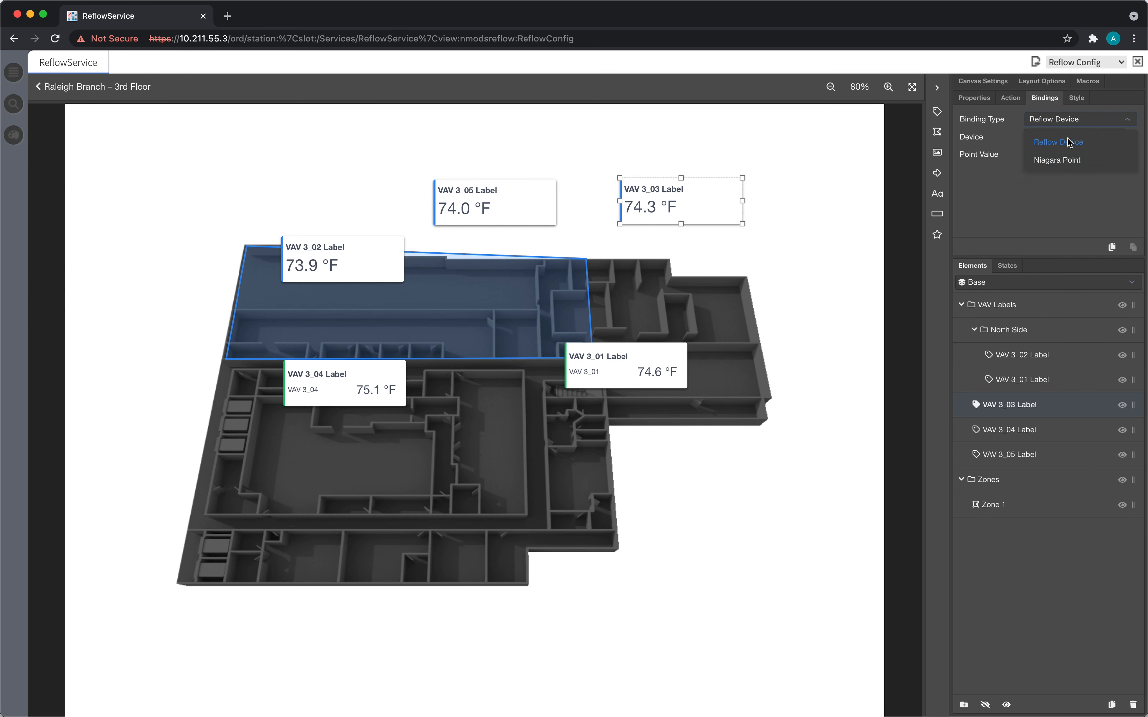
{"action": "left_click", "coordinate": [1068, 163]}
{"action": "left_click", "coordinate": [1091, 141]}
{"action": "left_click", "coordinate": [1051, 204]}
{"action": "left_click", "coordinate": [1051, 190]}
{"action": "left_click", "coordinate": [1064, 203]}
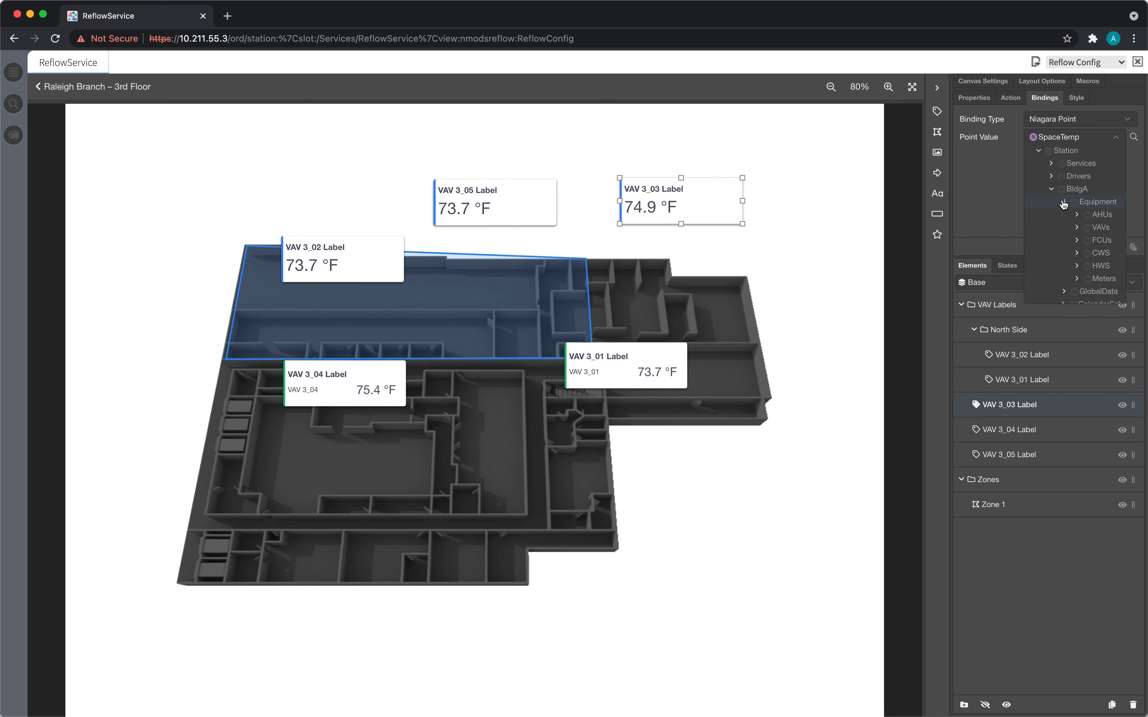
{"action": "left_click", "coordinate": [1056, 216]}
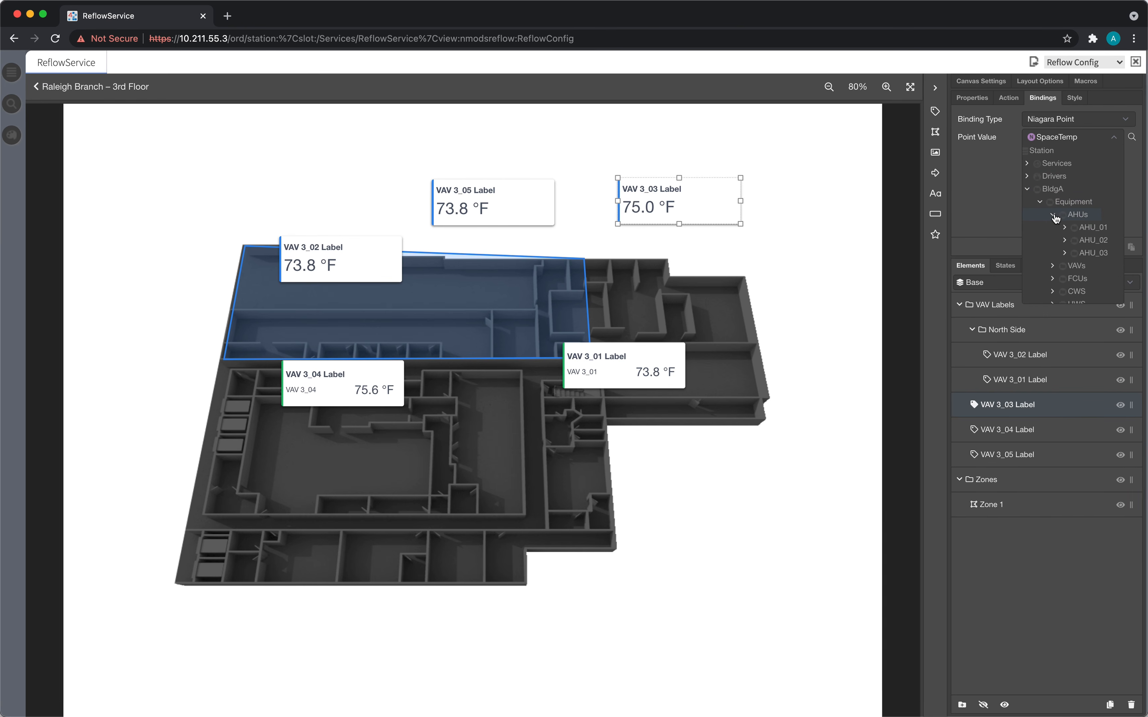
{"action": "left_click", "coordinate": [1064, 227]}
{"action": "left_click", "coordinate": [1068, 241]}
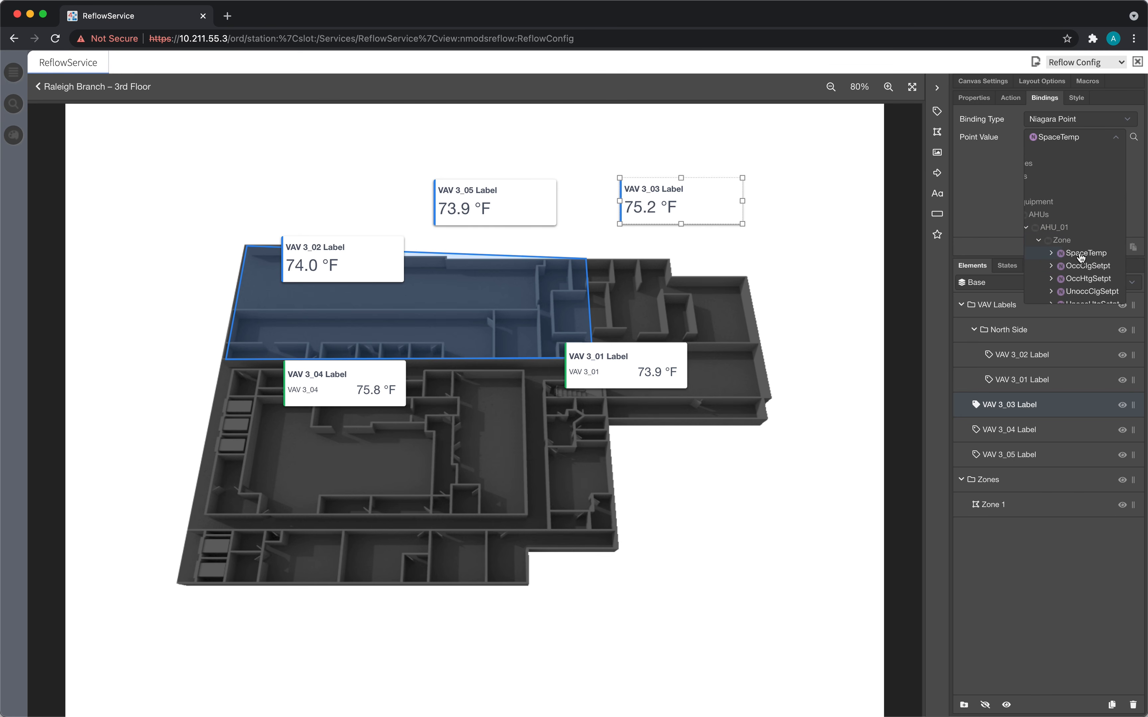
{"action": "left_click", "coordinate": [1081, 255]}
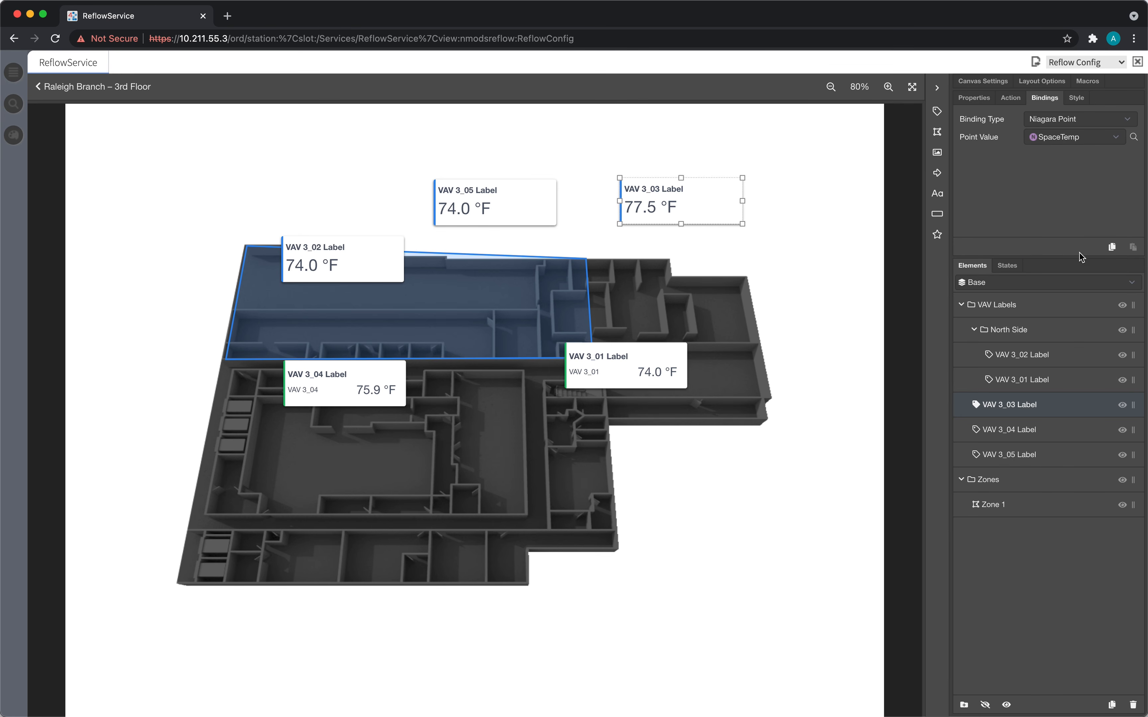
- Set the VAV 3_03 label's status indicator to Dot
{"action": "left_click", "coordinate": [1074, 100]}
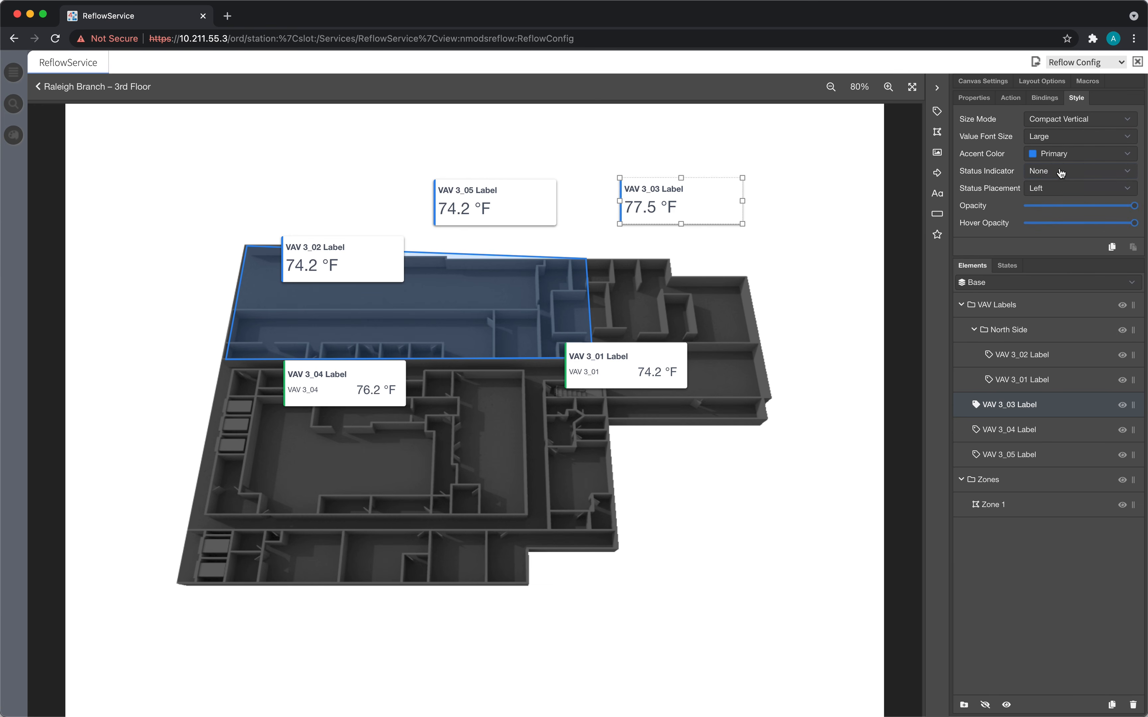
{"action": "left_click", "coordinate": [1076, 171]}
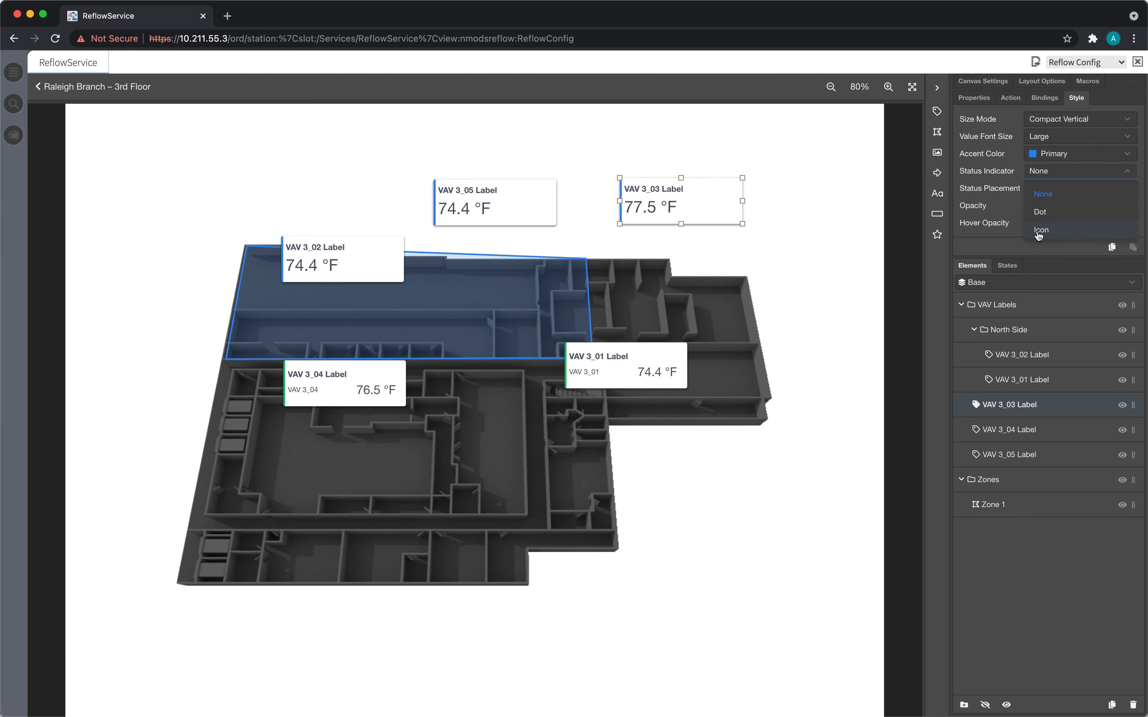
{"action": "left_click", "coordinate": [1050, 214]}
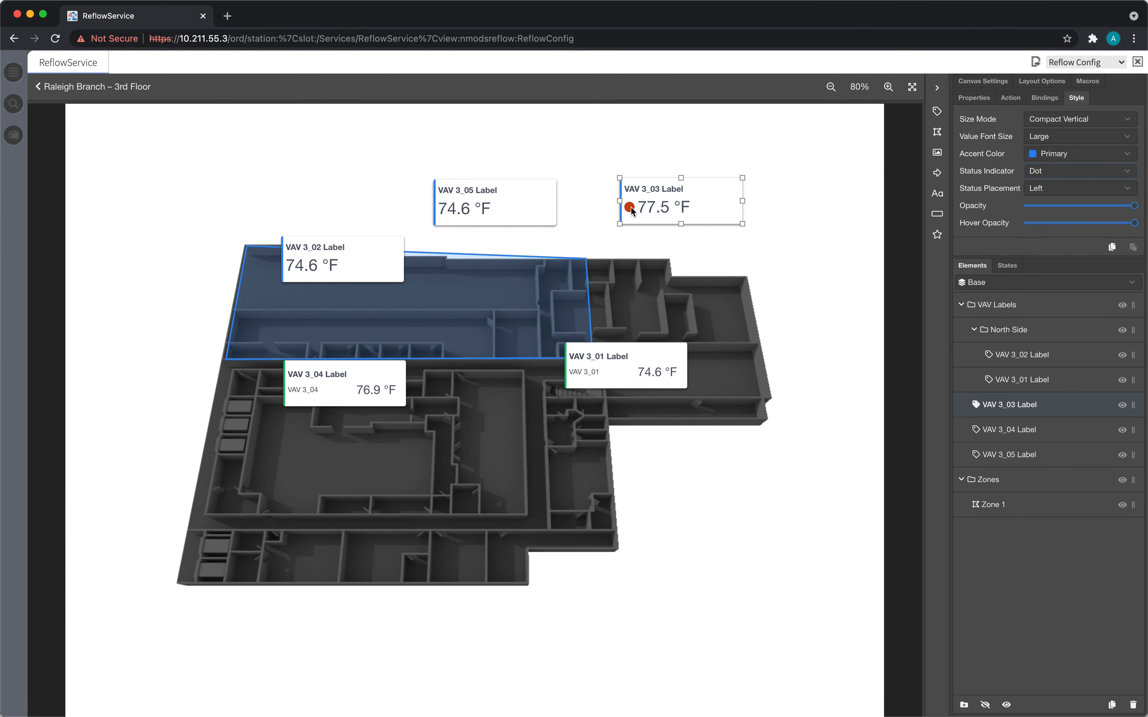
- Switch the VAV 3_03 label's status placement to Right and return it to Left
{"action": "left_click", "coordinate": [1056, 196]}
{"action": "left_click", "coordinate": [1050, 229]}
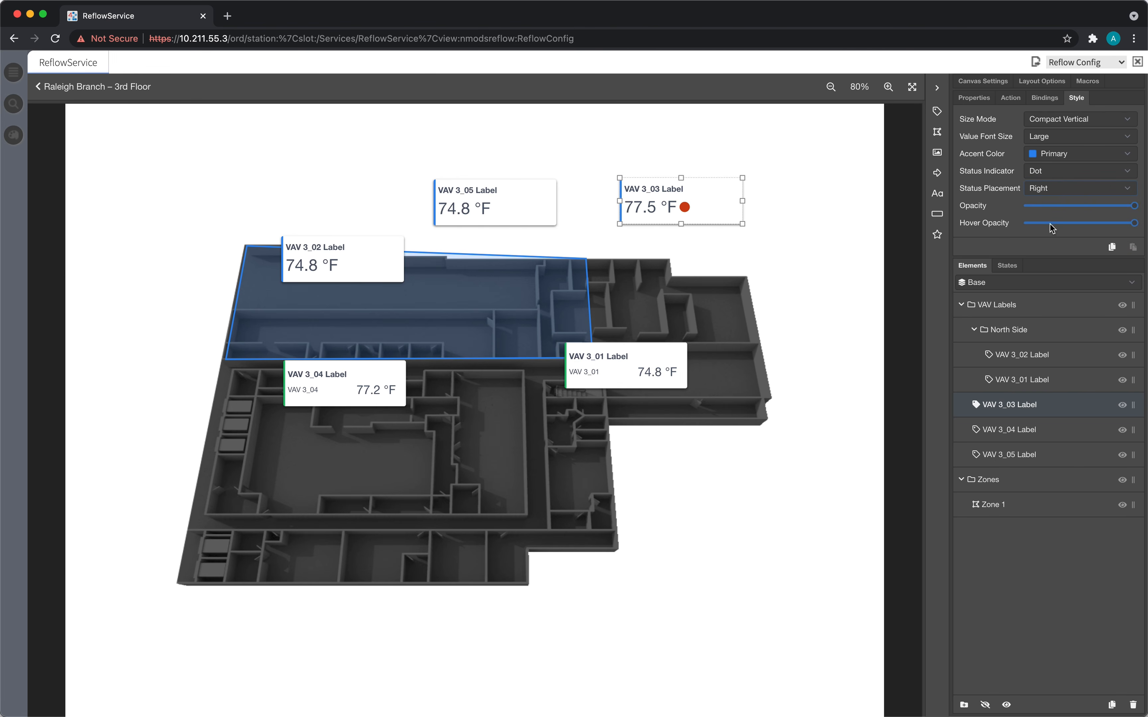
{"action": "left_click", "coordinate": [1055, 192]}
{"action": "left_click", "coordinate": [1056, 214]}
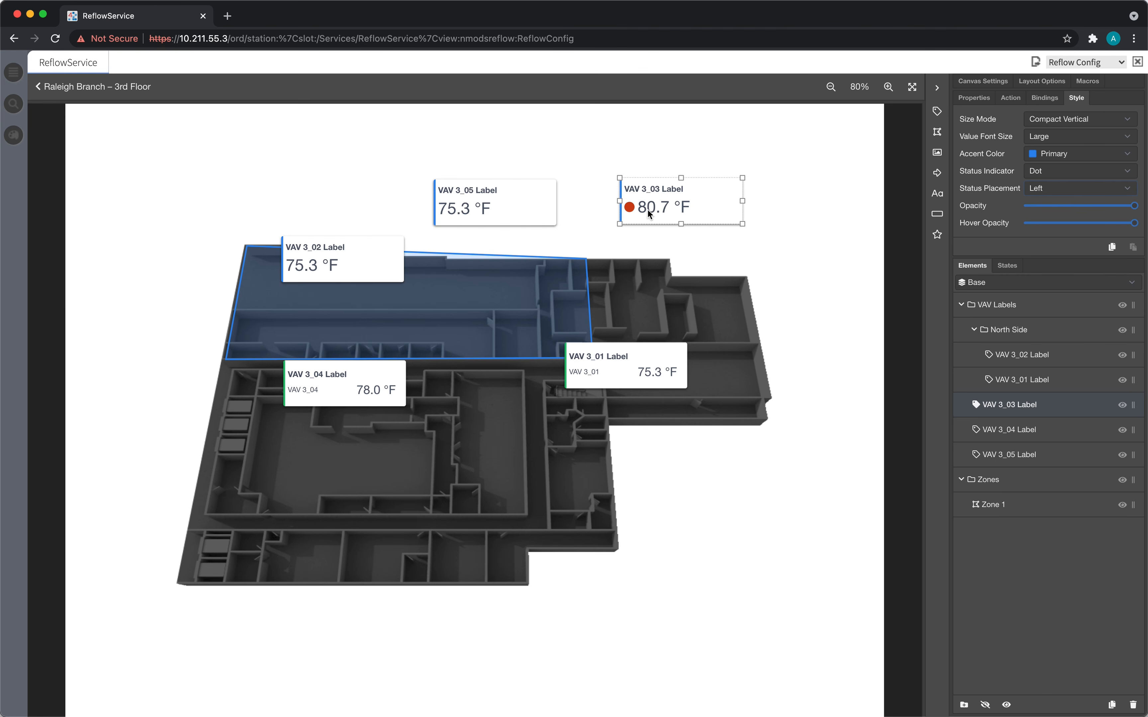
- Cycle the VAV 3_03 label's point value through OccClgSetpt, OccHtgSetpt, UnoccClgSetpt and UnoccHtgSetpt, and return it to SpaceTemp
{"action": "left_click", "coordinate": [1050, 98]}
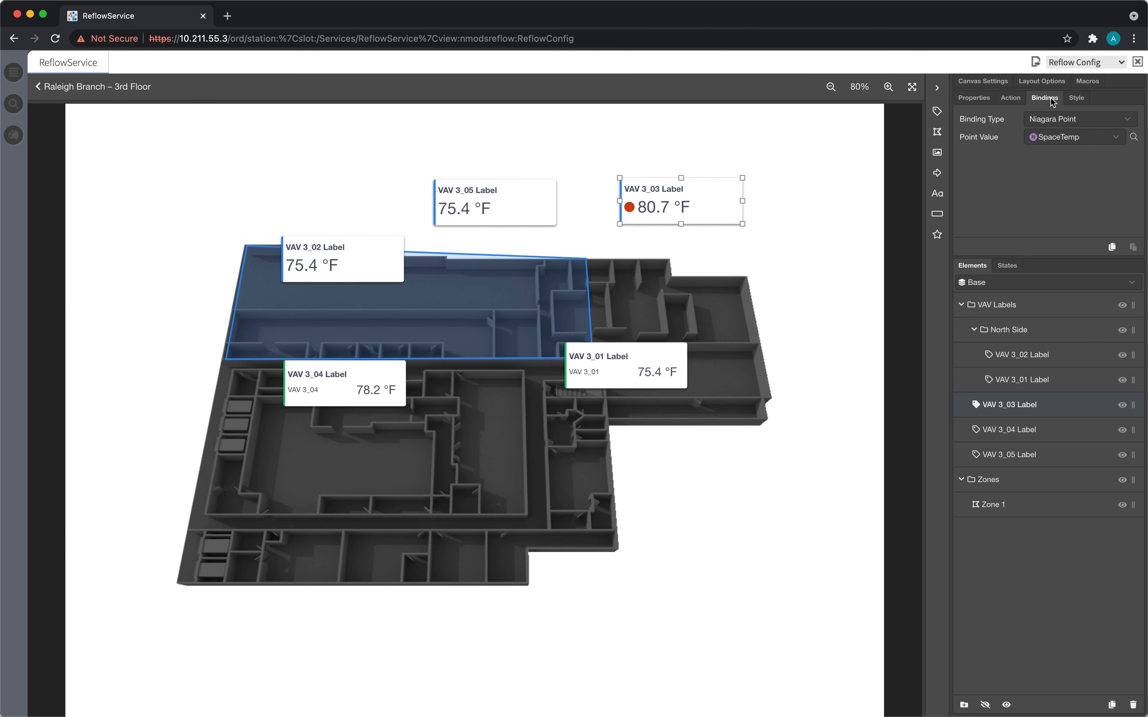
{"action": "left_click", "coordinate": [1071, 137]}
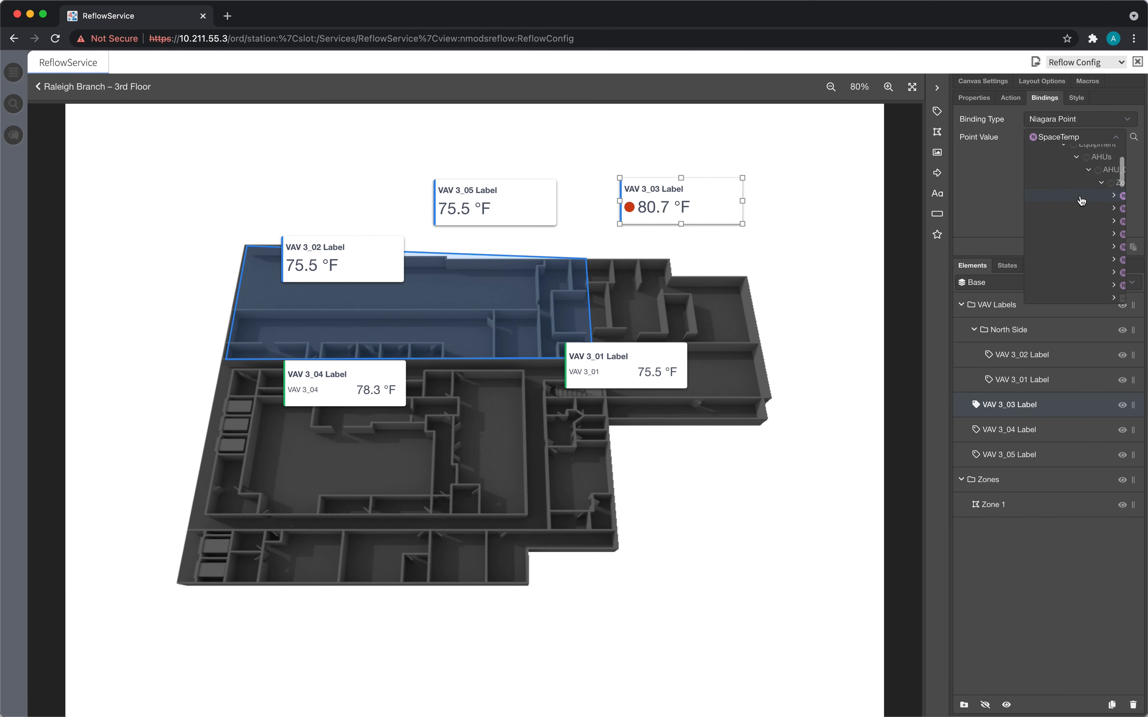
{"action": "left_click", "coordinate": [1082, 208]}
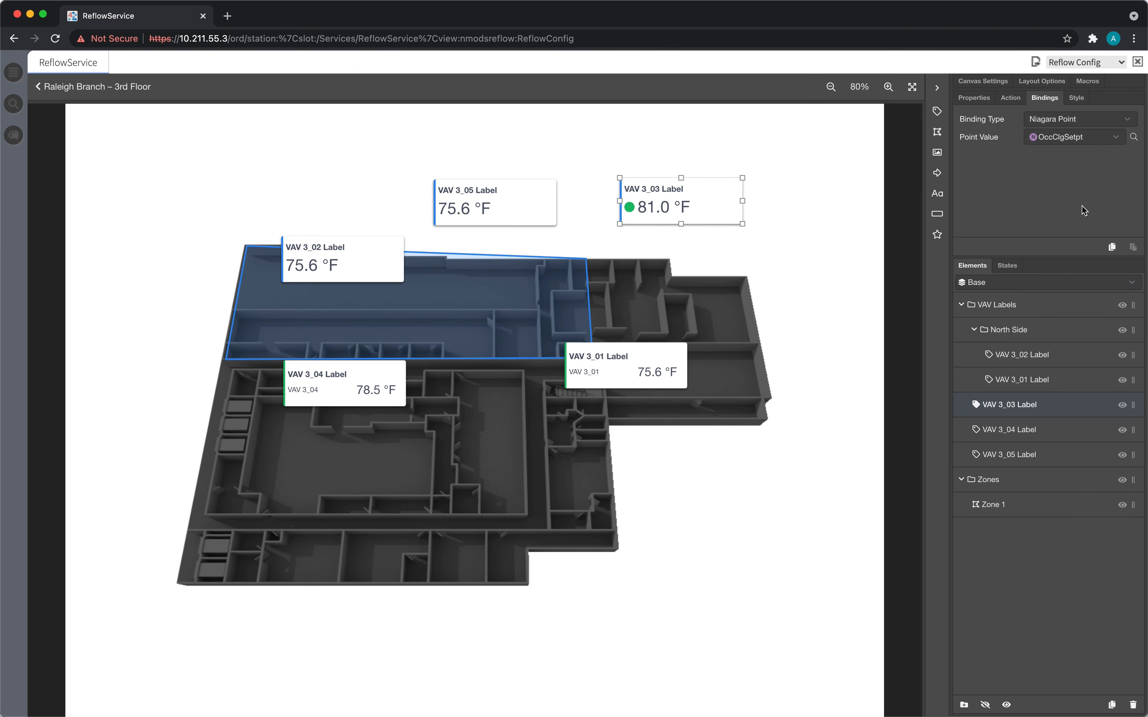
{"action": "left_click", "coordinate": [1080, 138]}
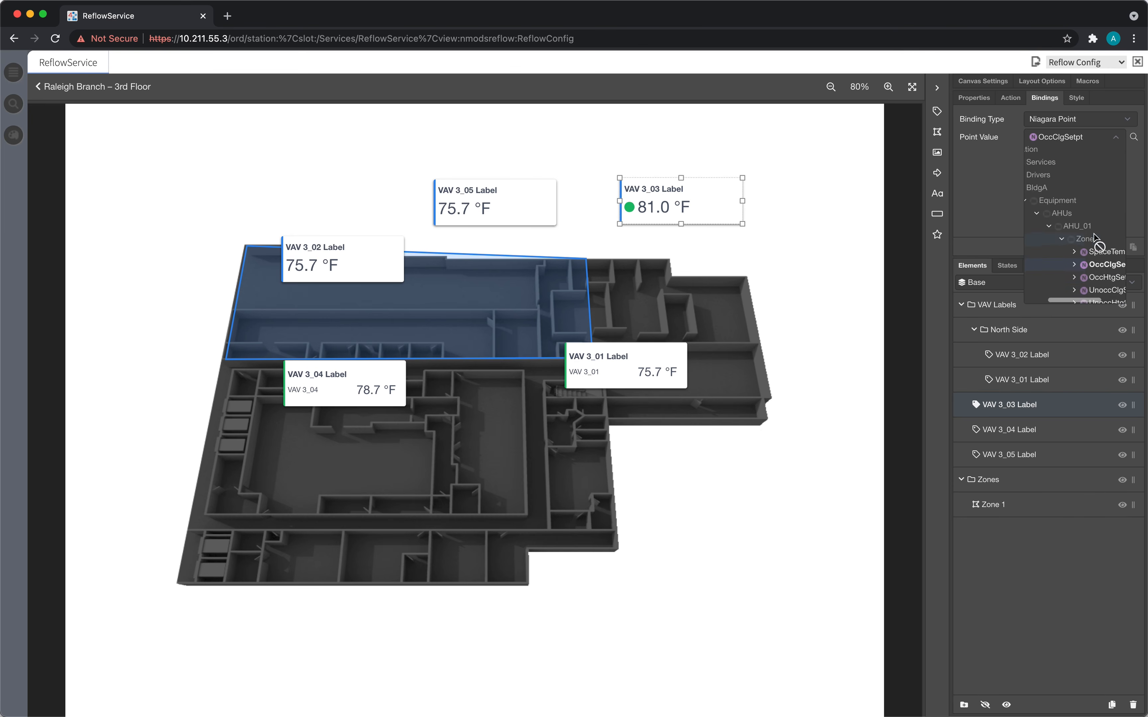
{"action": "left_click", "coordinate": [1089, 277]}
{"action": "left_click", "coordinate": [1079, 143]}
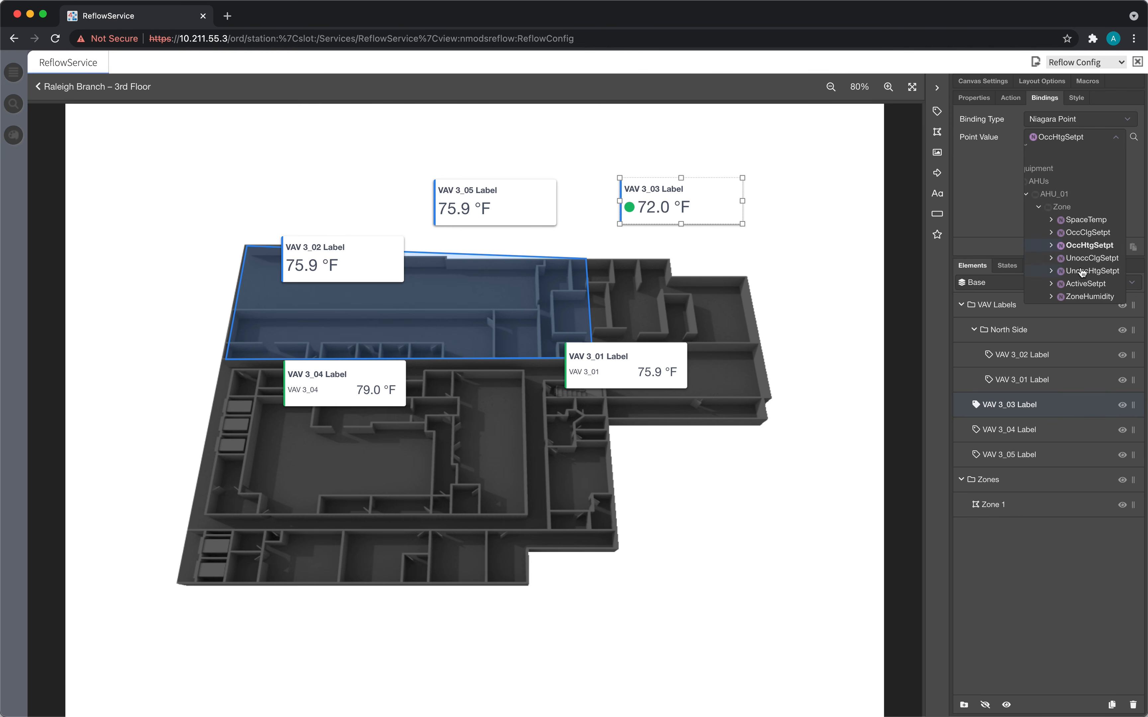
{"action": "left_click", "coordinate": [1080, 240]}
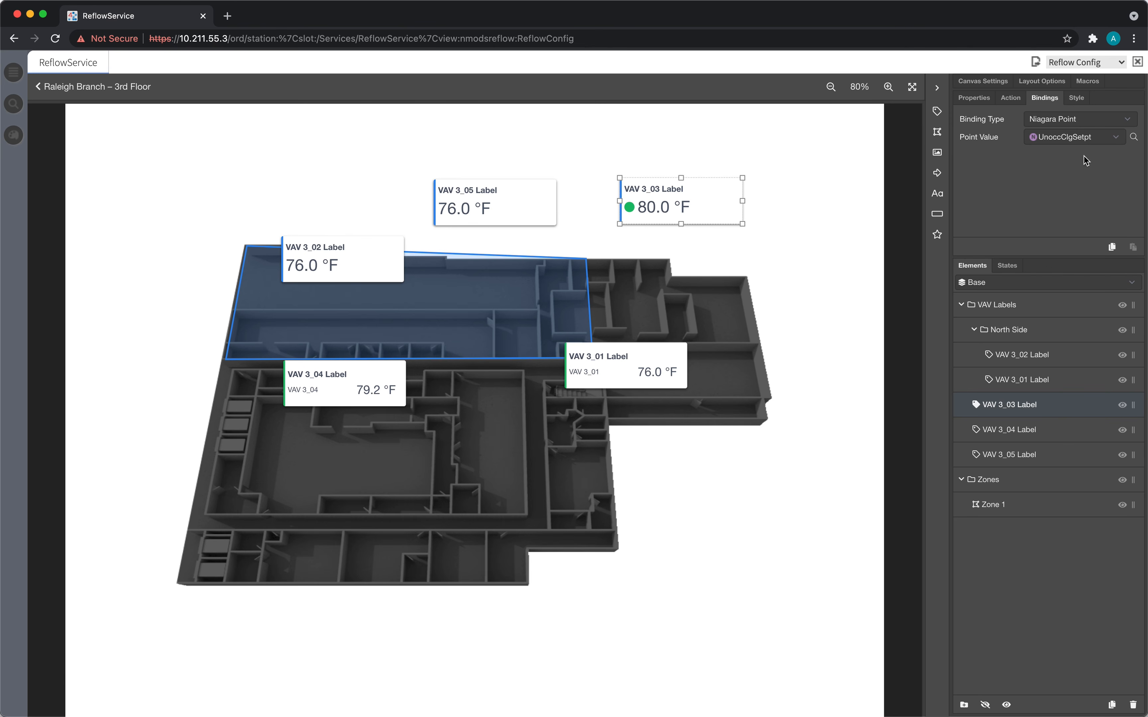
{"action": "left_click", "coordinate": [1079, 137]}
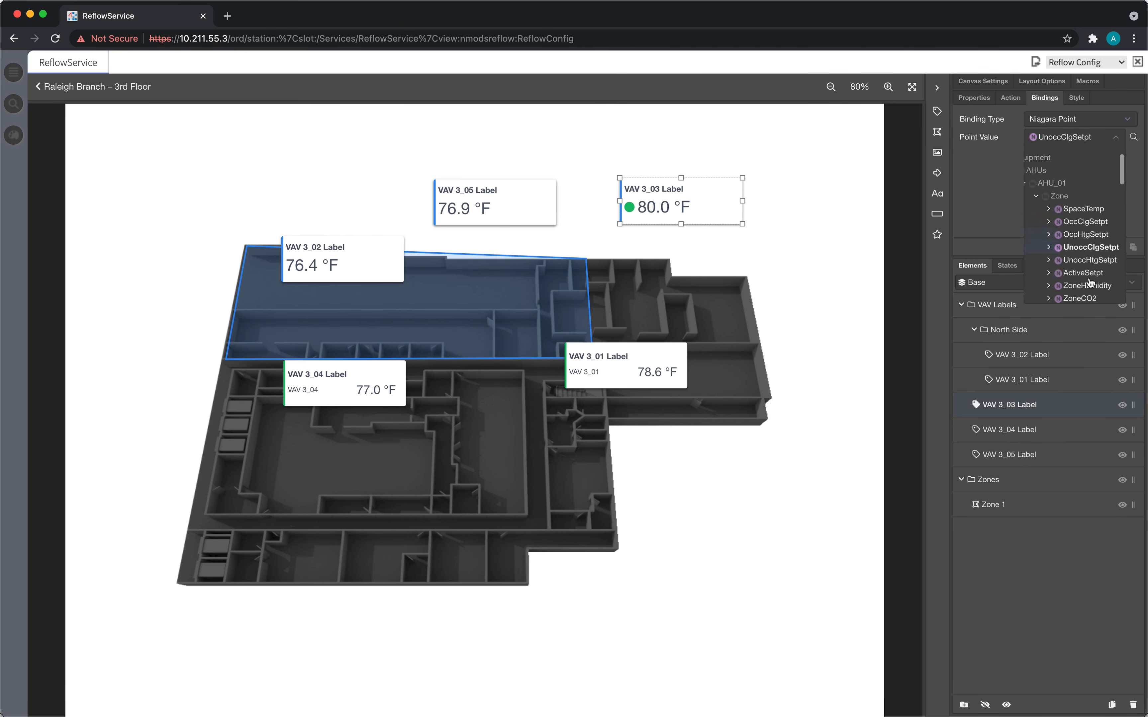
{"action": "left_click", "coordinate": [1088, 261]}
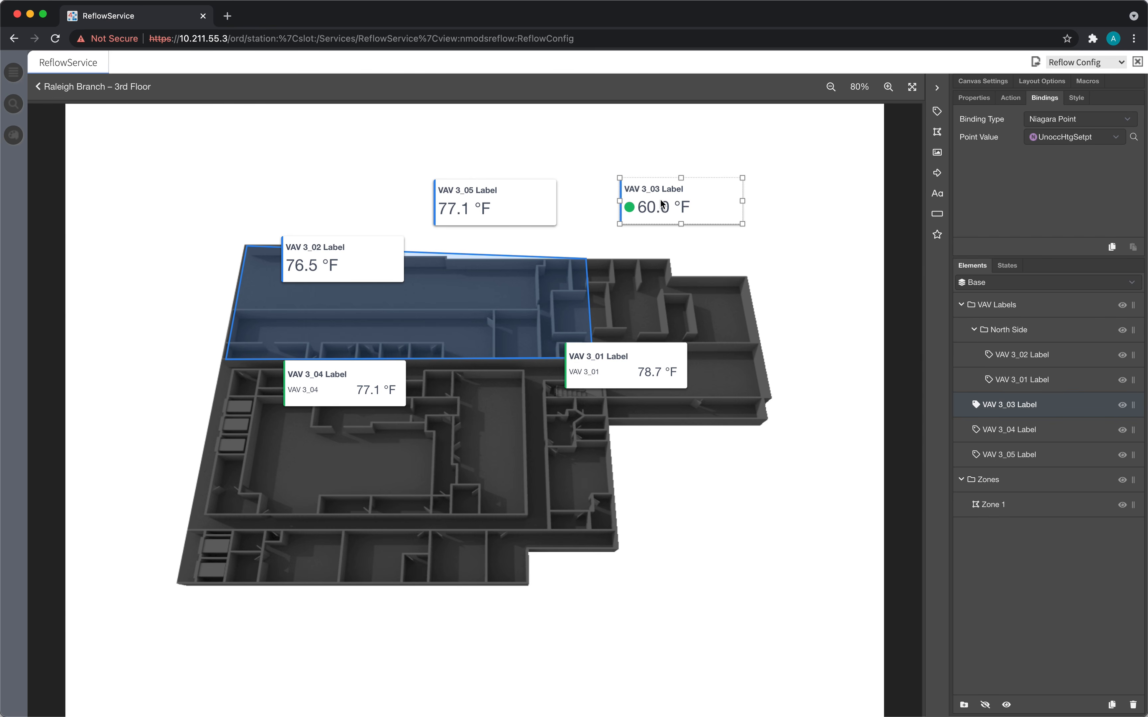
{"action": "left_click", "coordinate": [1070, 141]}
{"action": "left_click", "coordinate": [1090, 257]}
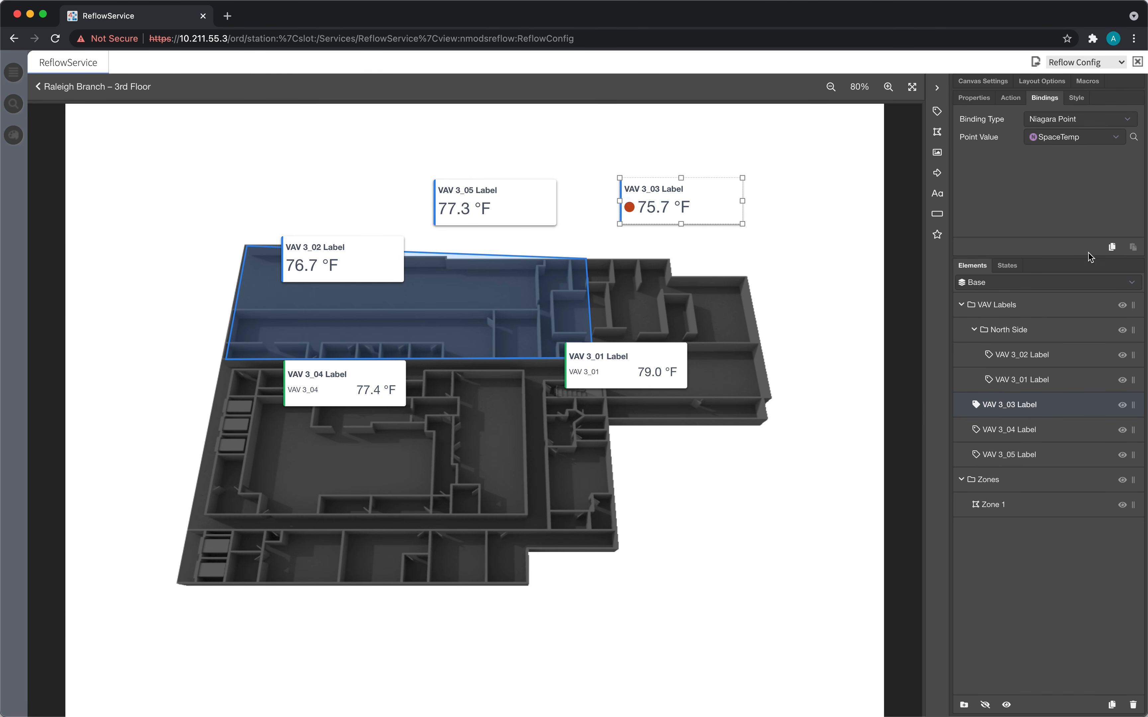
- Change the VAV 3_03 label's status indicator to Icon
{"action": "left_click", "coordinate": [1076, 99]}
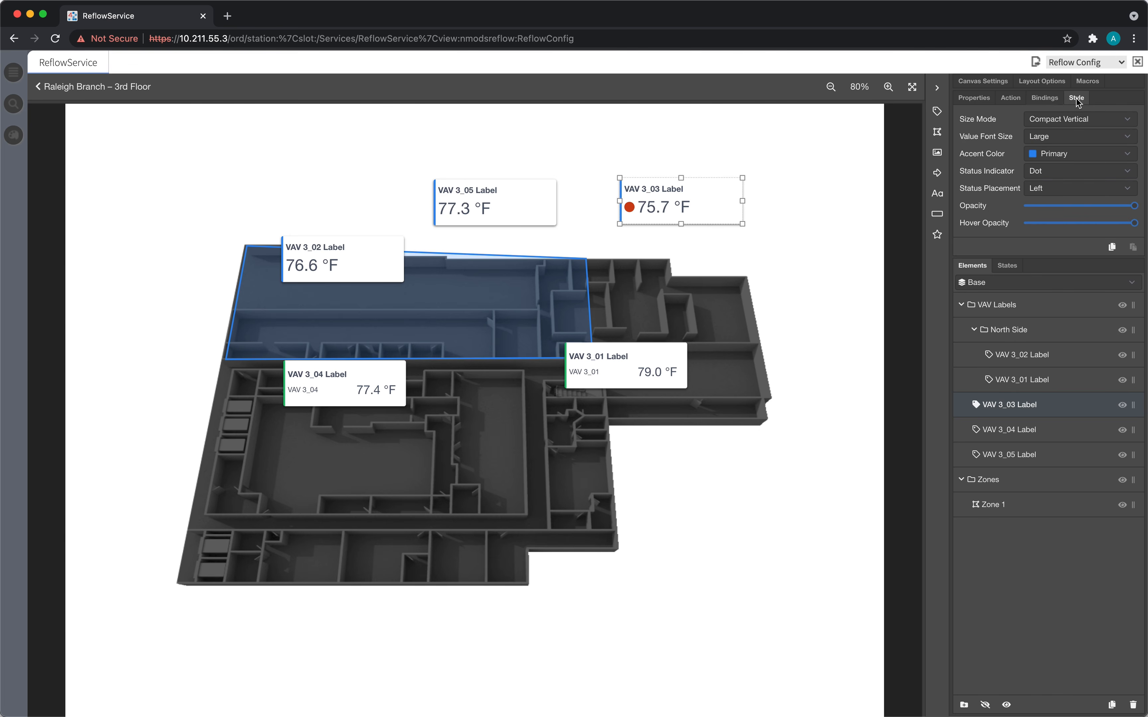
{"action": "left_click", "coordinate": [1064, 176]}
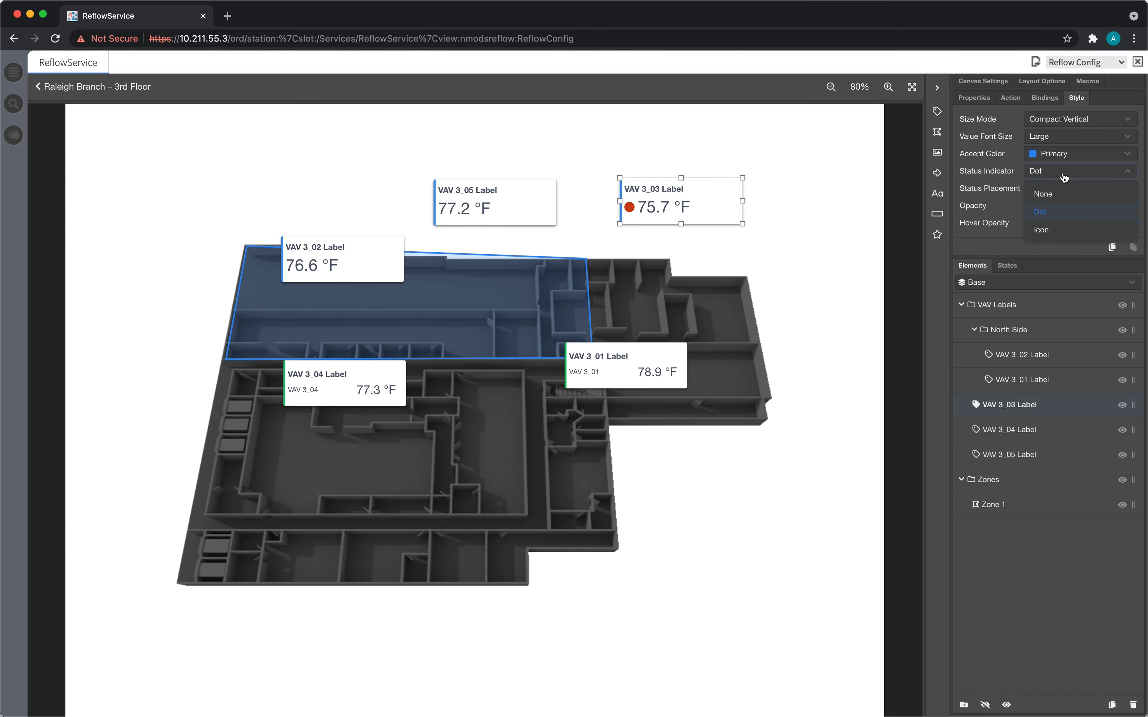
{"action": "left_click", "coordinate": [1056, 232]}
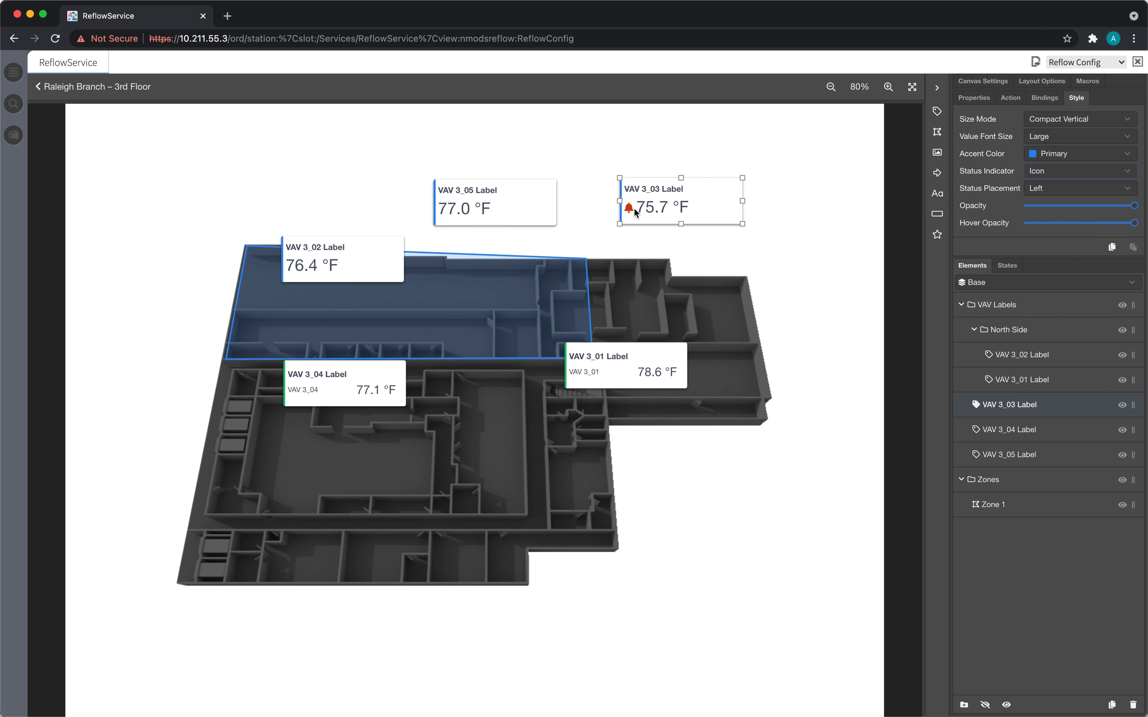
- Bind the VAV 3_03 label's point value to OccClgSetpt under AHU_01's Zone folder
{"action": "left_click", "coordinate": [1044, 99]}
{"action": "left_click", "coordinate": [1060, 136]}
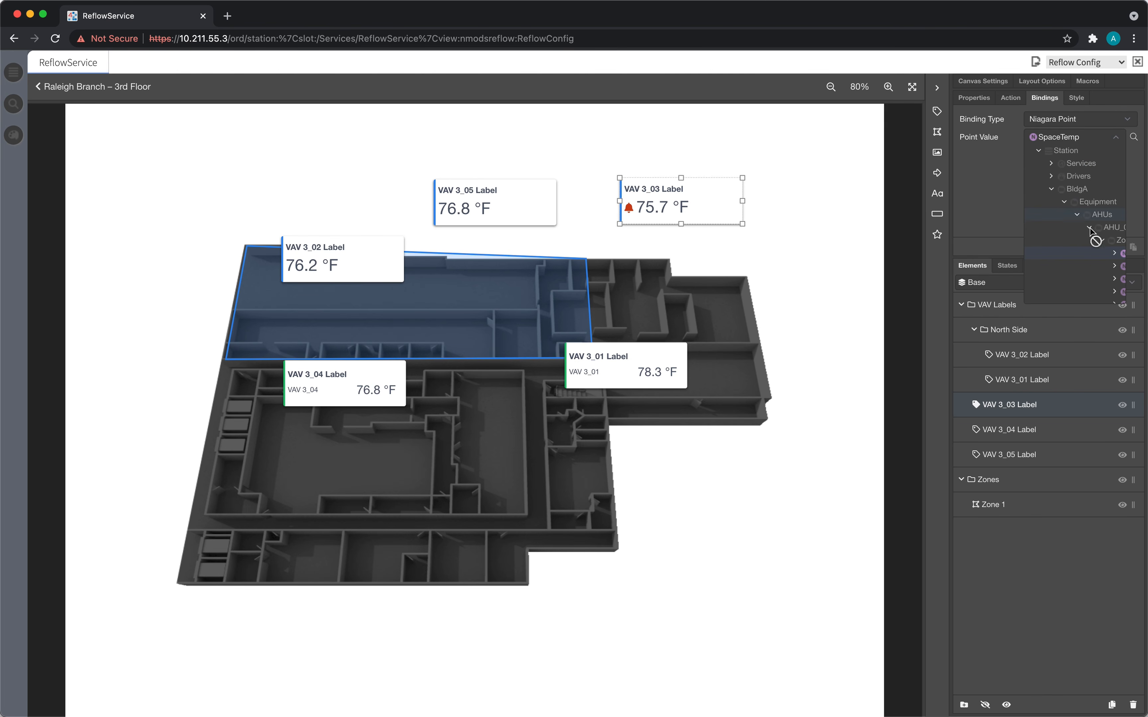
{"action": "scroll", "coordinate": [1115, 269], "scroll_direction": "right", "scroll_amount": 3}
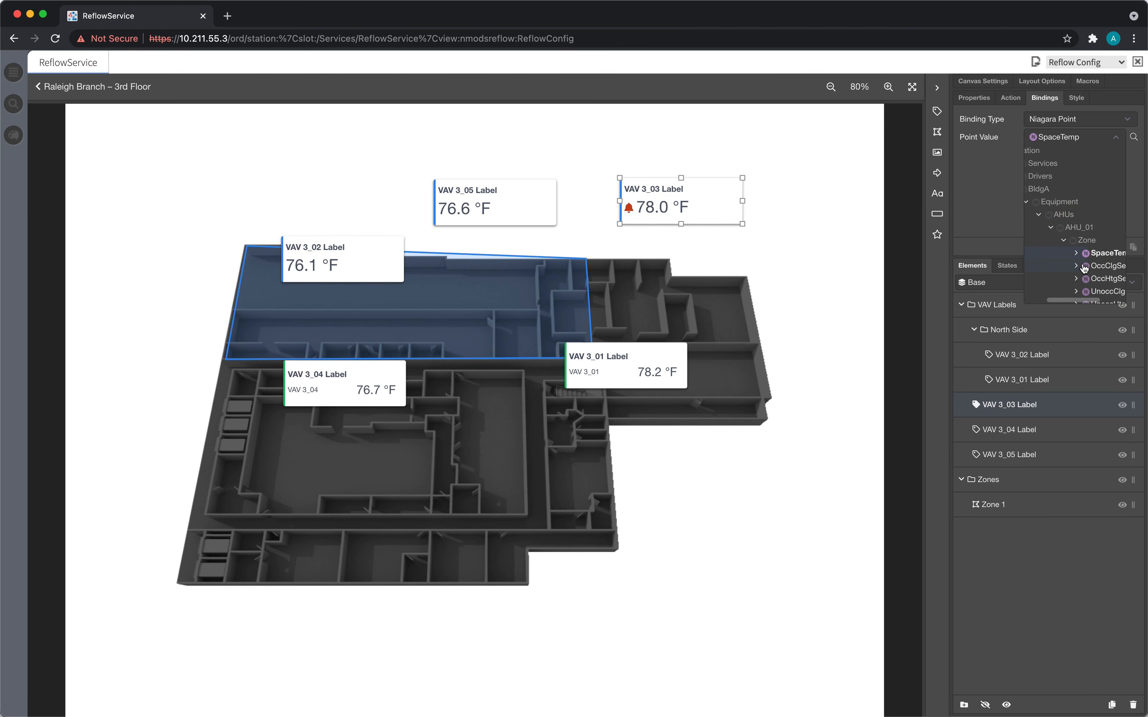
{"action": "left_click", "coordinate": [1101, 266]}
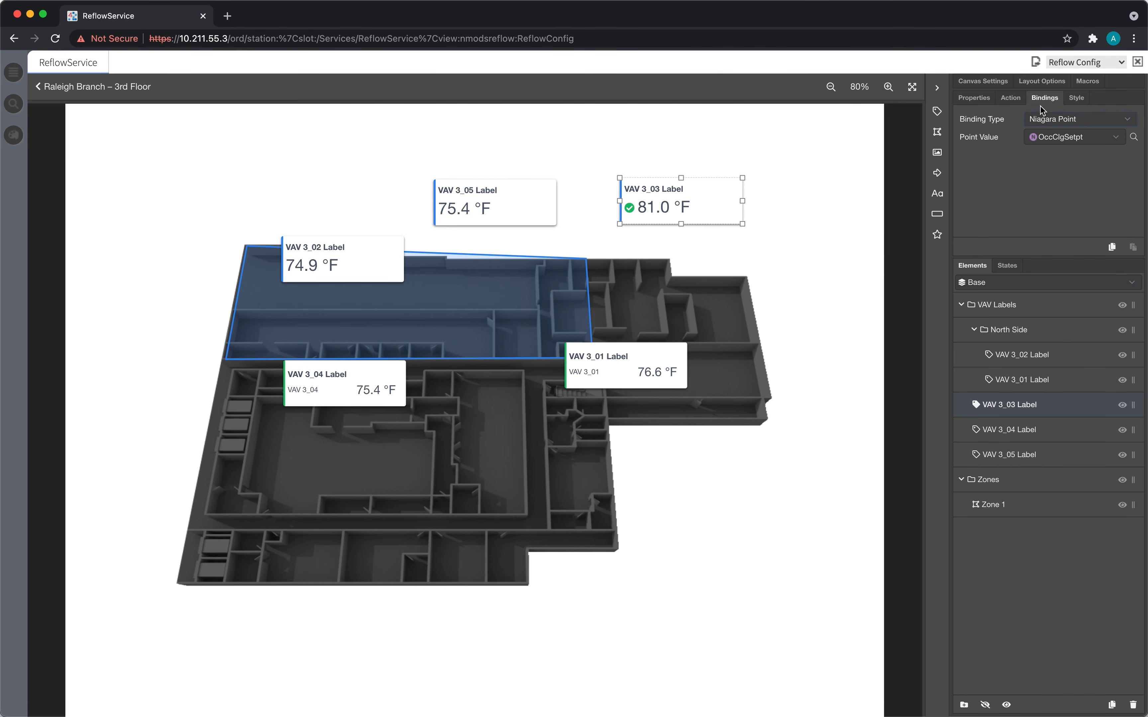
- Copy the VAV 3_03 label's style and paste it onto the VAV 3_05 label
{"action": "left_click", "coordinate": [1074, 99]}
{"action": "right_click", "coordinate": [699, 195]}
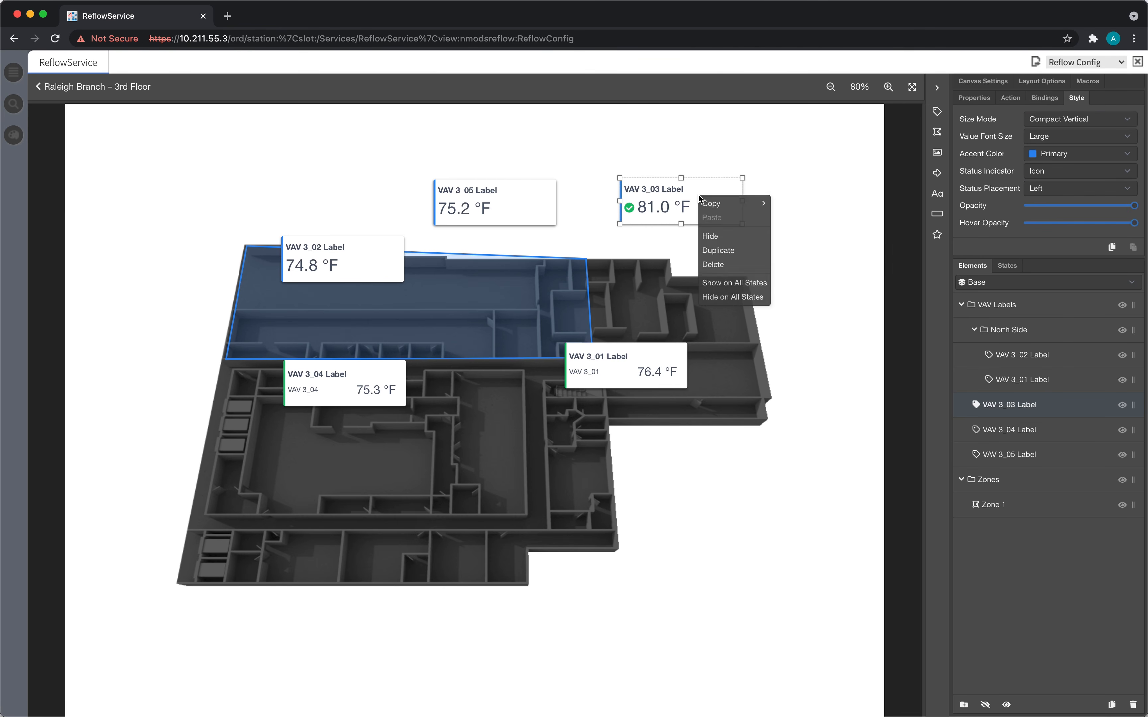
{"action": "mouse_move", "coordinate": [715, 204]}
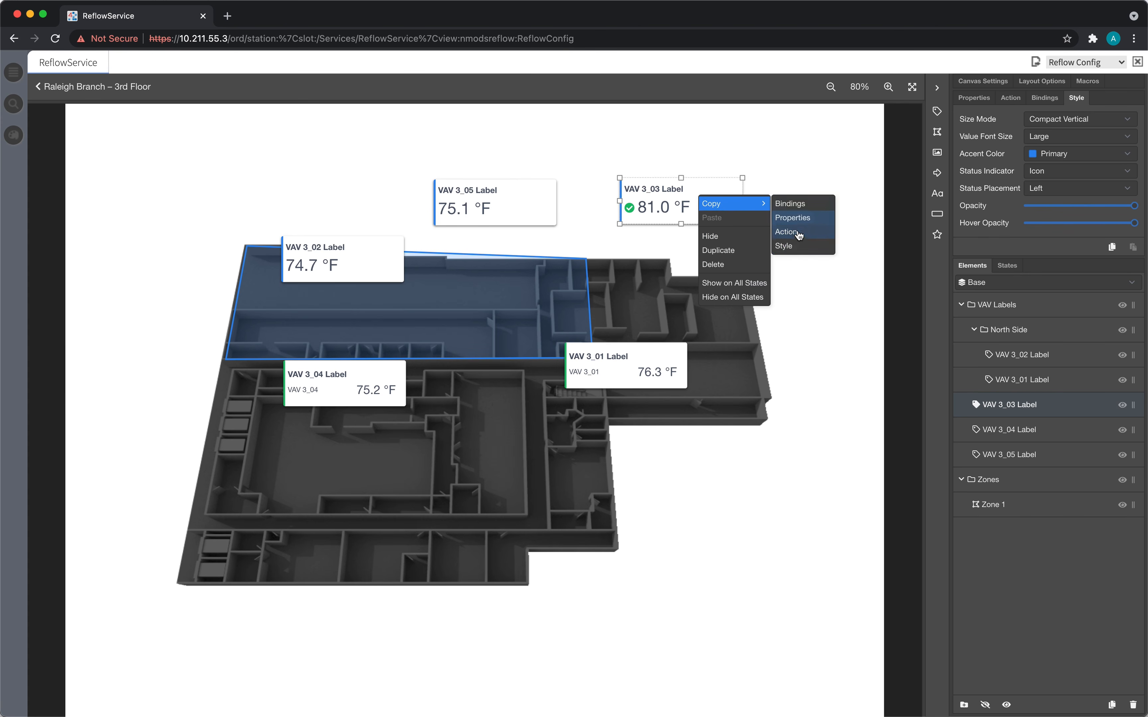
{"action": "left_click", "coordinate": [789, 248]}
{"action": "right_click", "coordinate": [526, 186]}
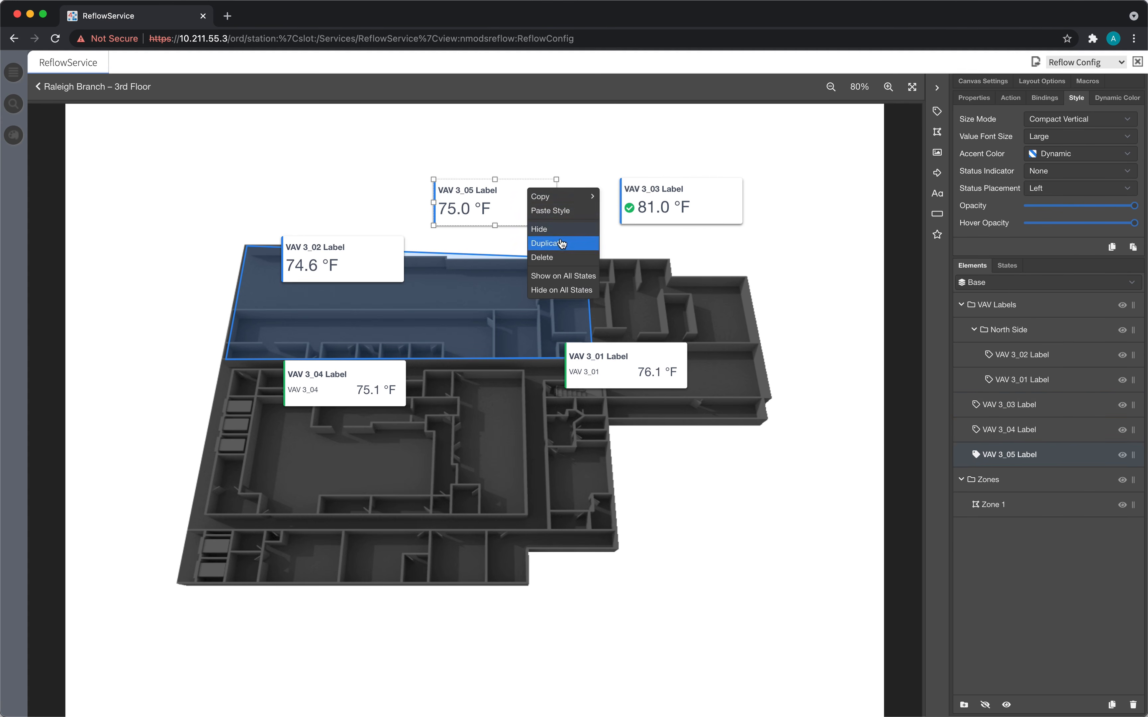
{"action": "left_click", "coordinate": [561, 213]}
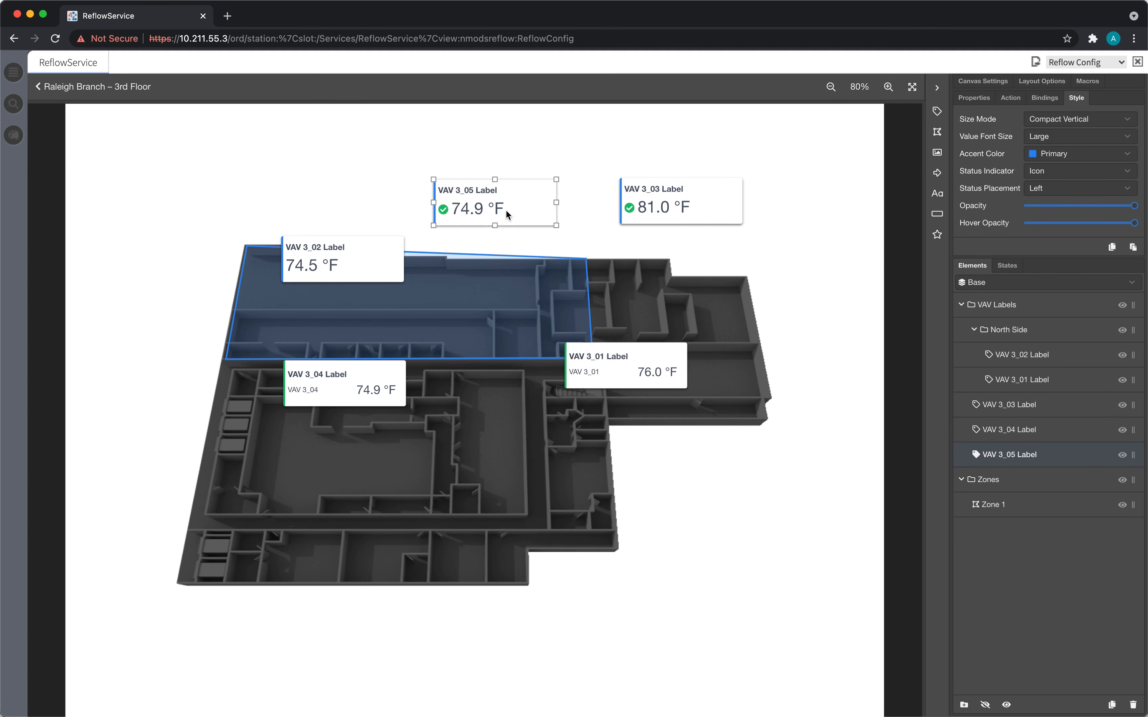
- Paste the copied style onto the VAV 3_02 label and deselect it
{"action": "left_click", "coordinate": [356, 259]}
{"action": "right_click", "coordinate": [355, 257]}
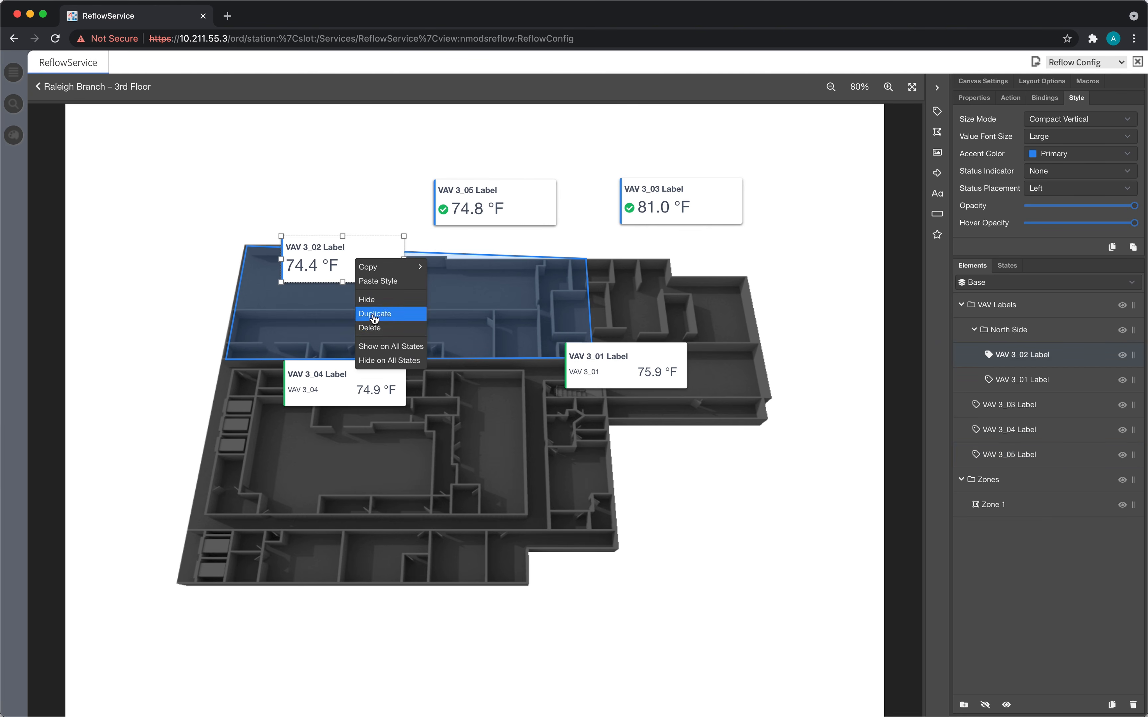
{"action": "left_click", "coordinate": [381, 284]}
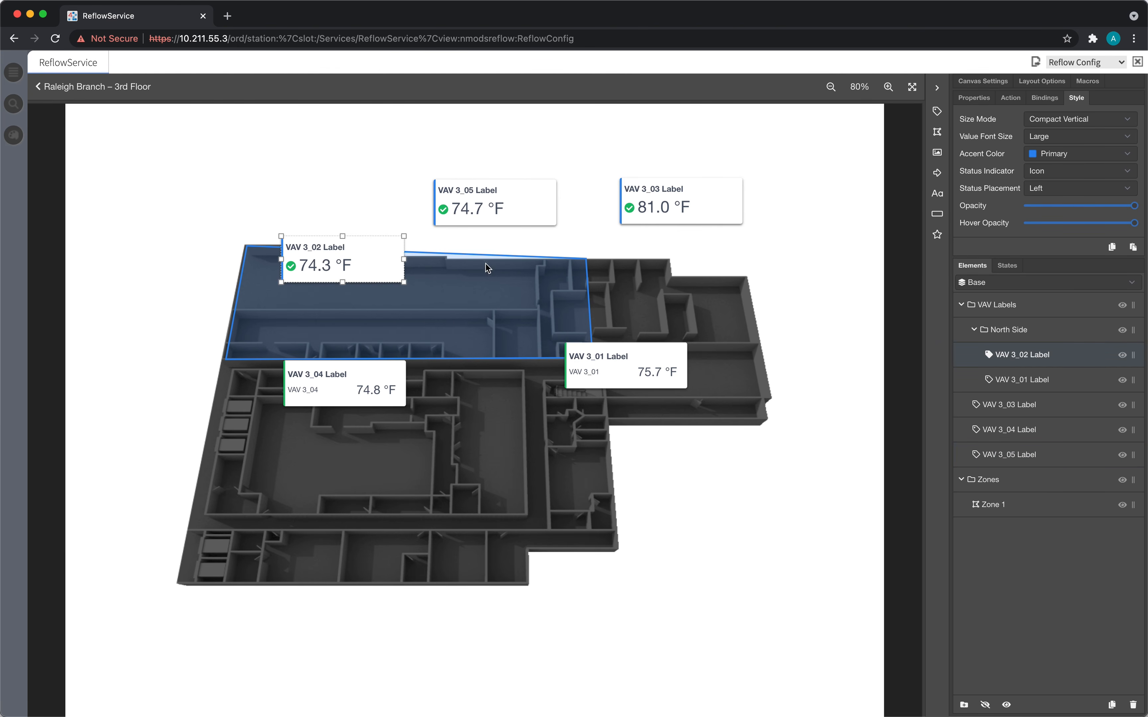
{"action": "left_click", "coordinate": [532, 225]}
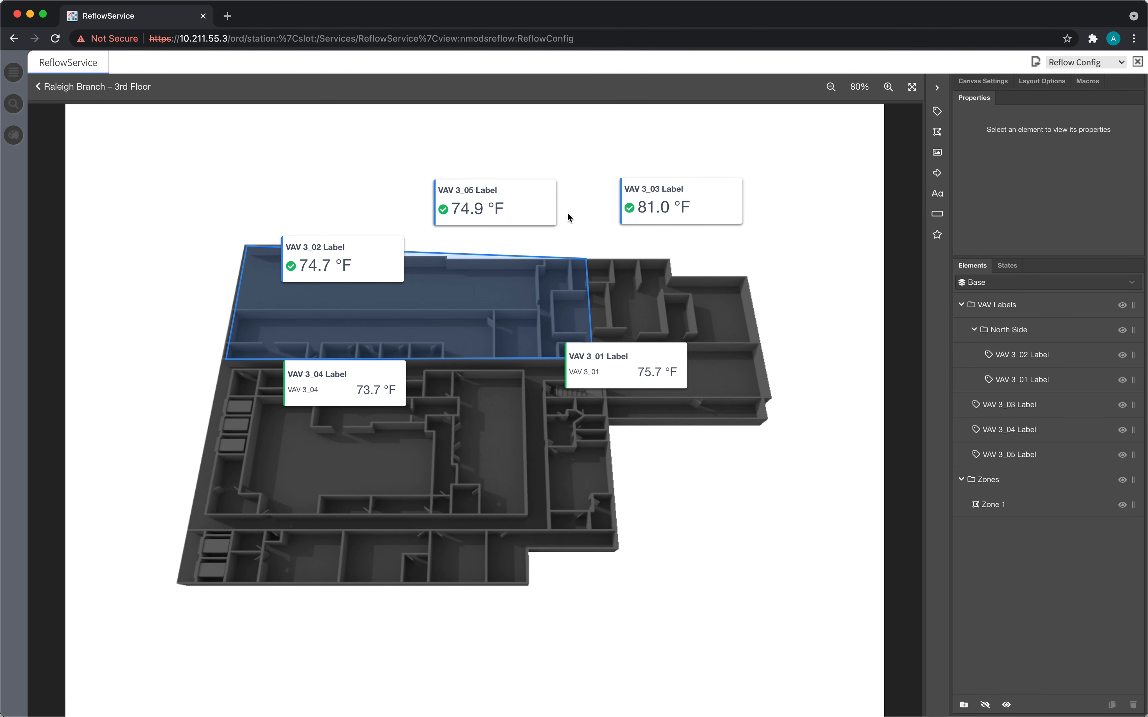
- Move the VAV 3_02 and 3_05 labels above the building, VAV 3_04 to its left edge and VAV 3_01 outside its lower-right corner
{"action": "left_click_drag", "start_coordinate": [345, 239], "coordinate": [321, 138]}
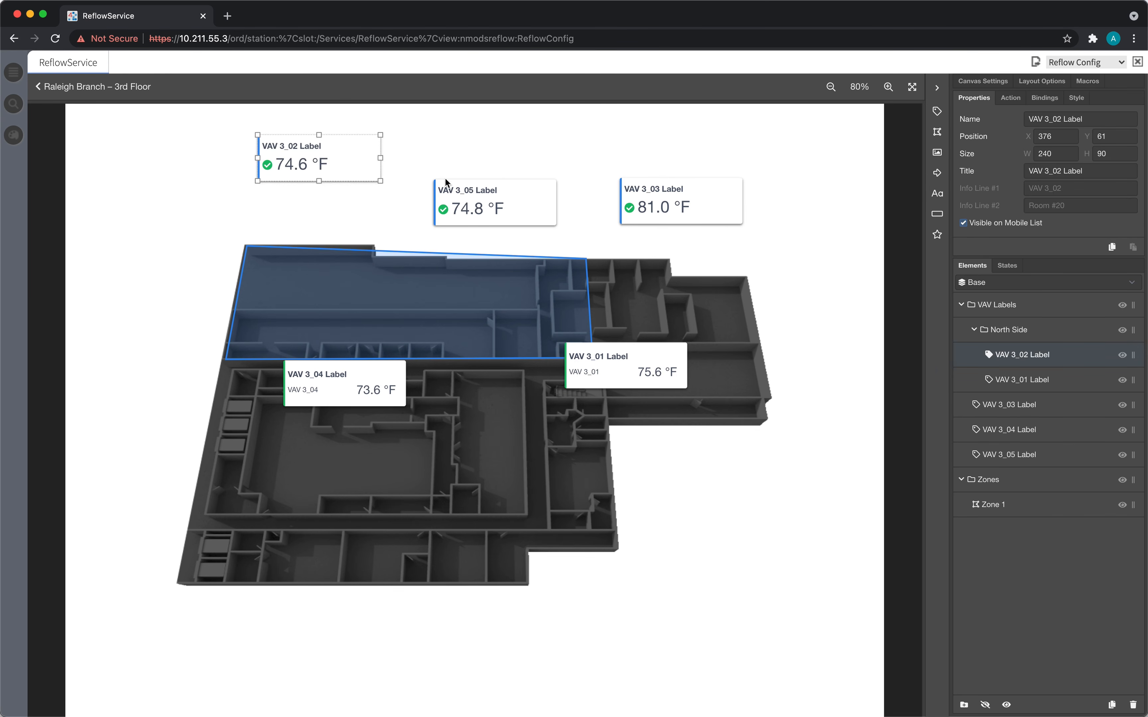
{"action": "left_click_drag", "start_coordinate": [501, 184], "coordinate": [521, 138]}
{"action": "left_click_drag", "start_coordinate": [358, 381], "coordinate": [198, 470]}
{"action": "left_click_drag", "start_coordinate": [630, 380], "coordinate": [731, 527]}
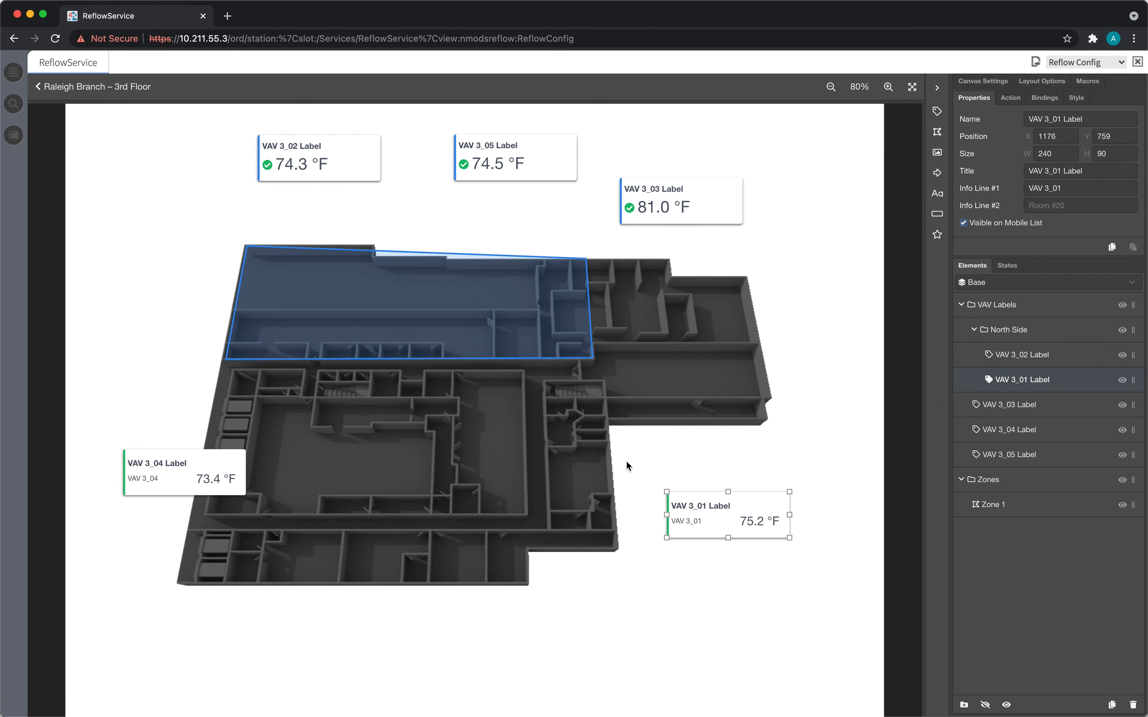
- Select the Zone 1 shape on the floor plan
{"action": "left_click", "coordinate": [486, 311]}
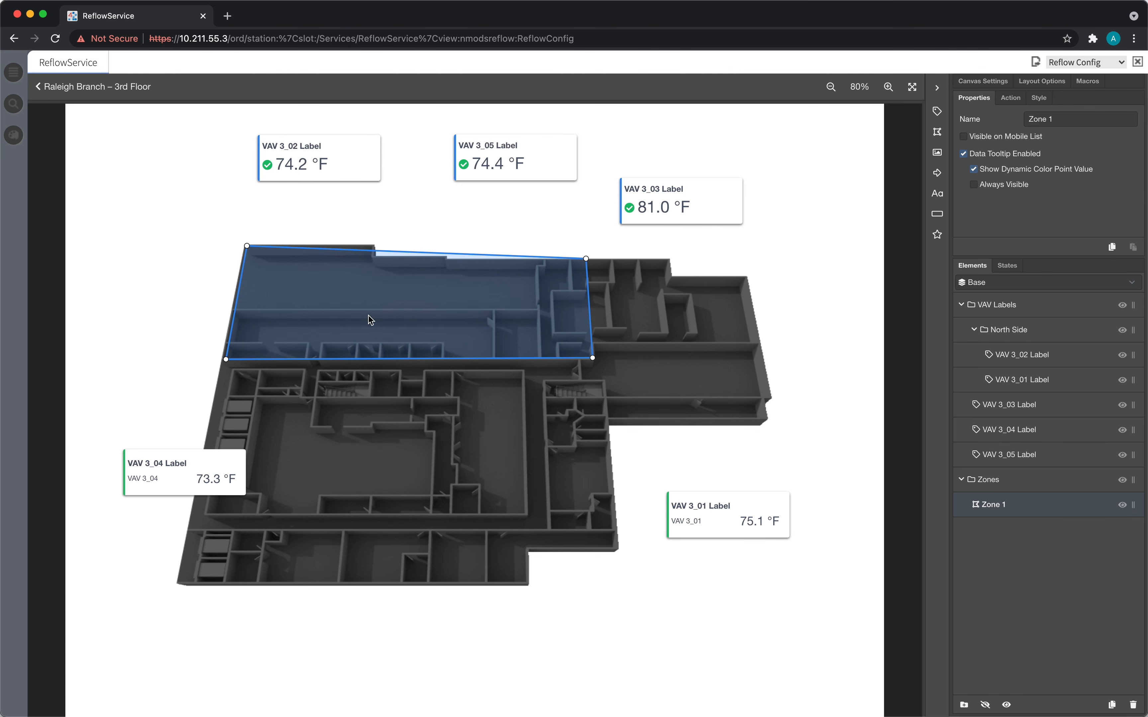
- Move the corners of Zone 1 so it covers only the long room at the building's north-west side
{"action": "left_click_drag", "start_coordinate": [587, 259], "coordinate": [373, 247]}
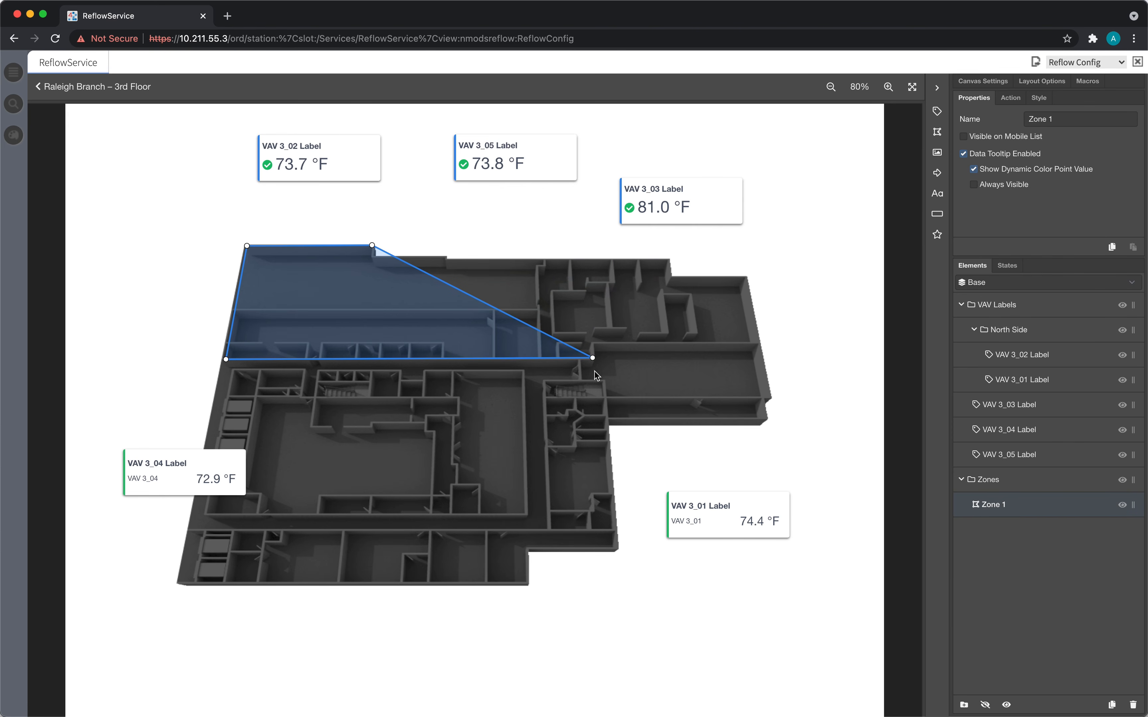
{"action": "left_click_drag", "start_coordinate": [592, 359], "coordinate": [538, 308]}
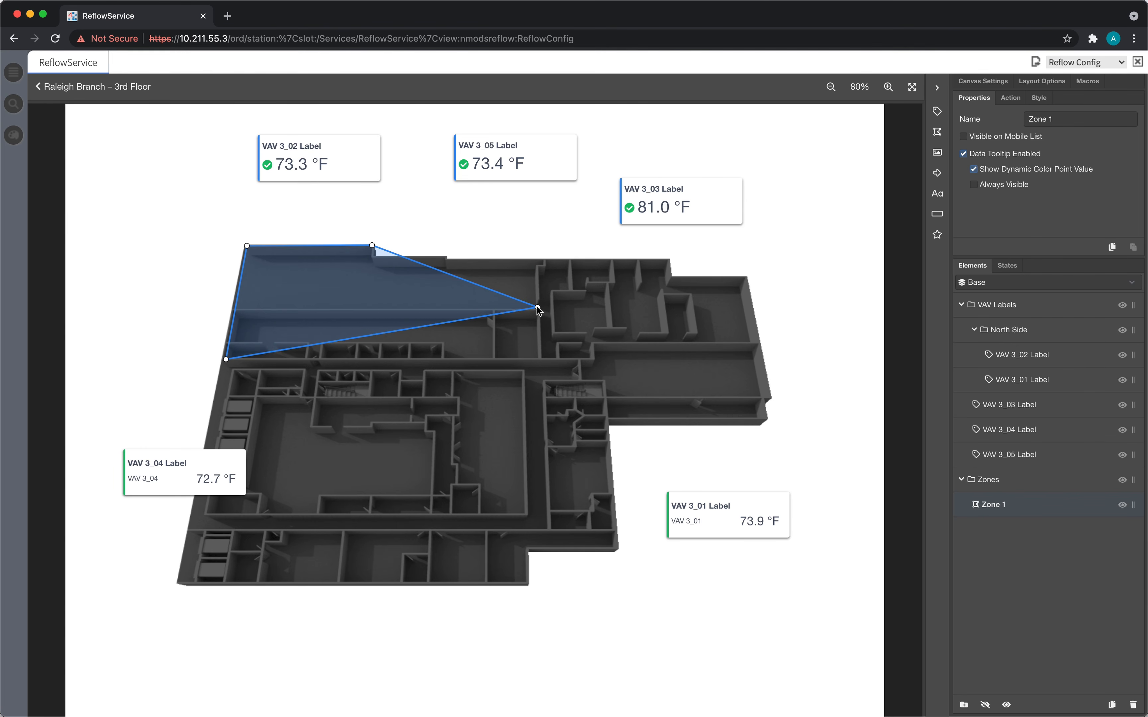
{"action": "left_click_drag", "start_coordinate": [226, 360], "coordinate": [233, 309]}
{"action": "left_click_drag", "start_coordinate": [372, 246], "coordinate": [534, 243]}
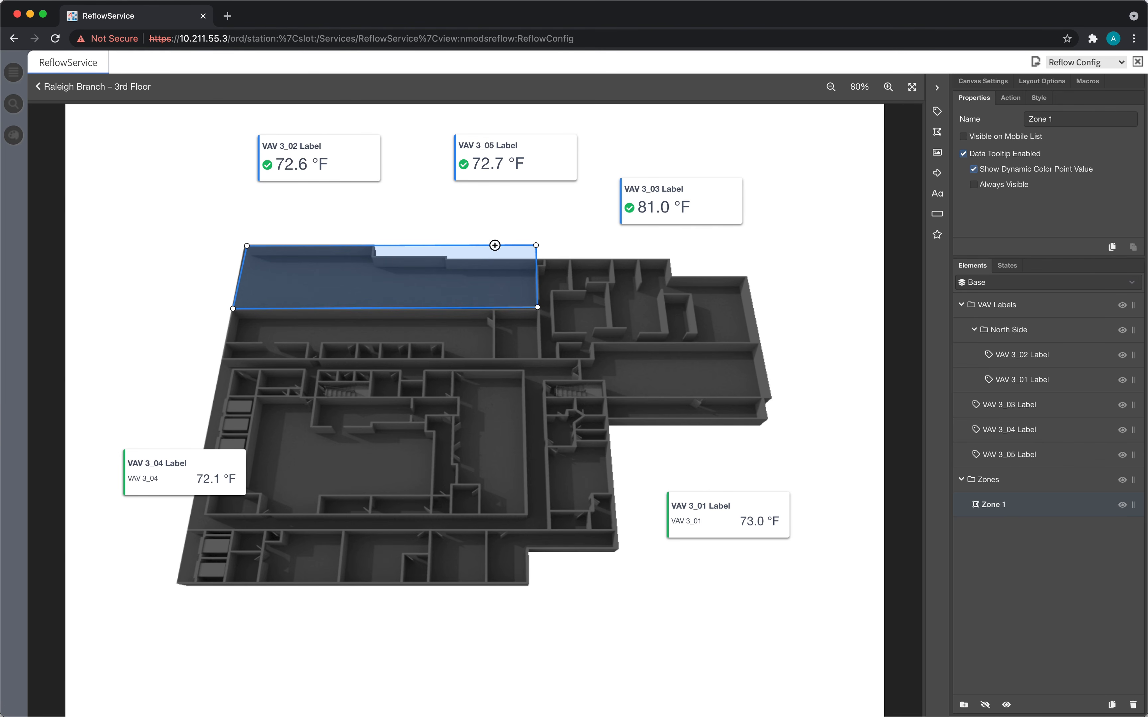
- Add points along Zone 1's upper edge to follow the wall notch, and lower its north-east corner to the wall
{"action": "left_click", "coordinate": [373, 246]}
{"action": "left_click_drag", "start_coordinate": [447, 245], "coordinate": [374, 257]}
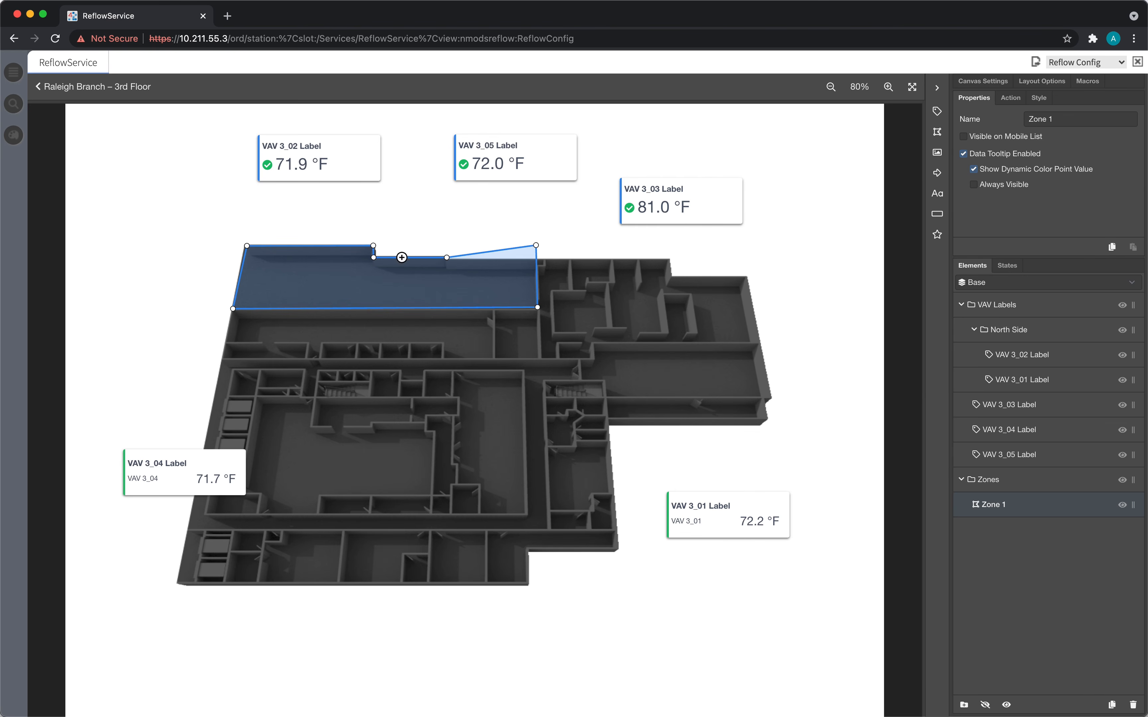
{"action": "left_click_drag", "start_coordinate": [535, 246], "coordinate": [536, 259]}
- Remove the extra points from Zone 1's outline and retrace the wall notch along its upper edge
{"action": "left_click_drag", "start_coordinate": [395, 308], "coordinate": [493, 470]}
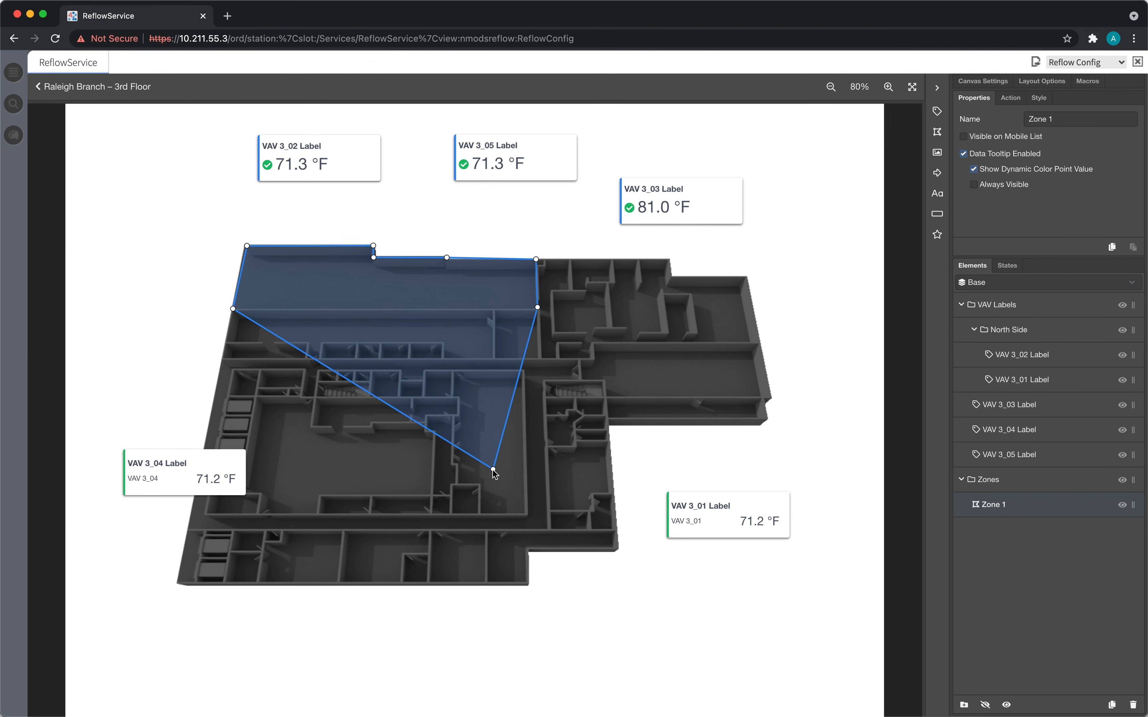
{"action": "double_click", "coordinate": [493, 470]}
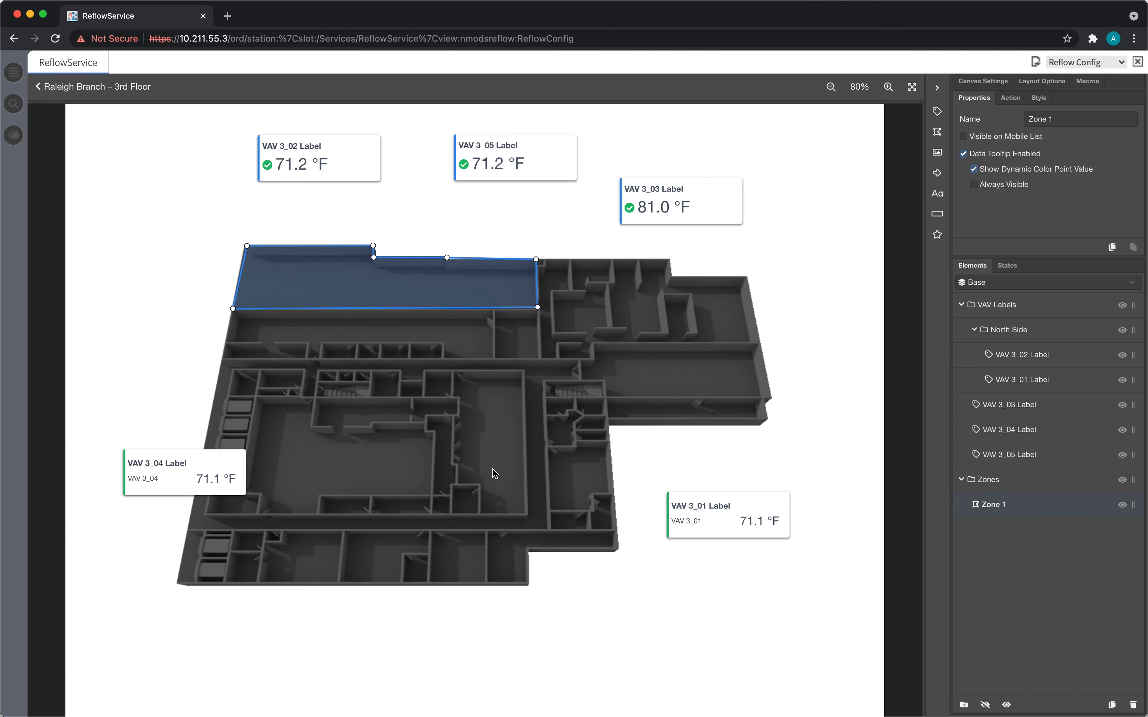
{"action": "double_click", "coordinate": [373, 246]}
{"action": "double_click", "coordinate": [373, 258]}
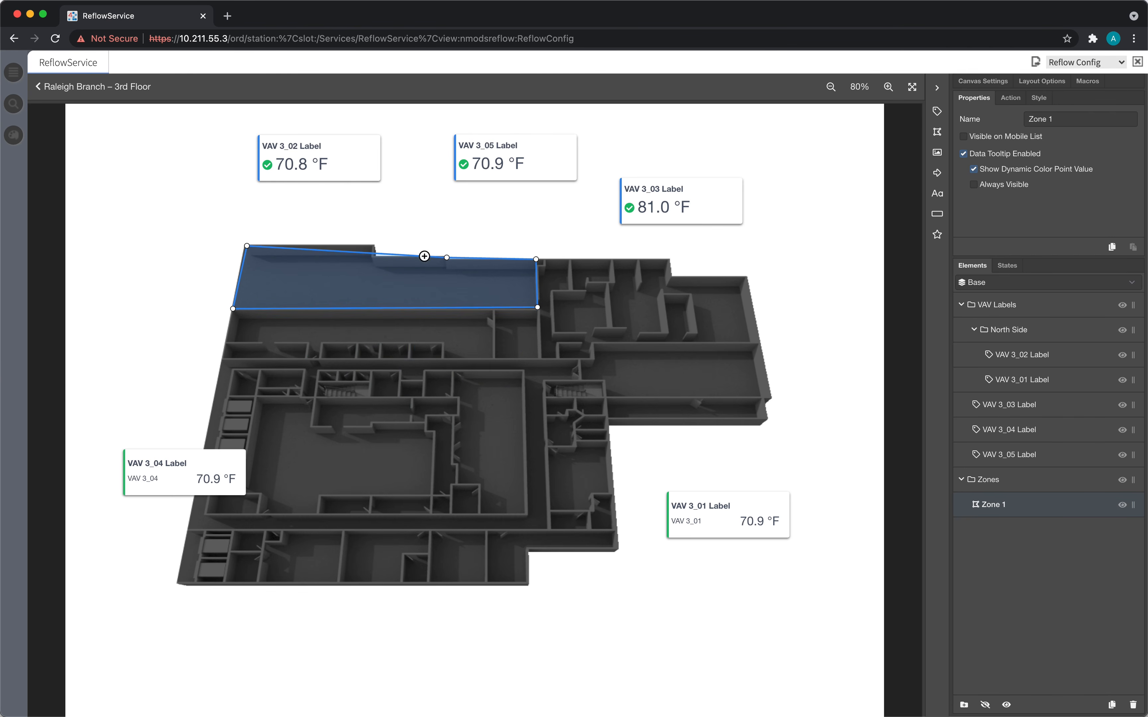
{"action": "double_click", "coordinate": [447, 257]}
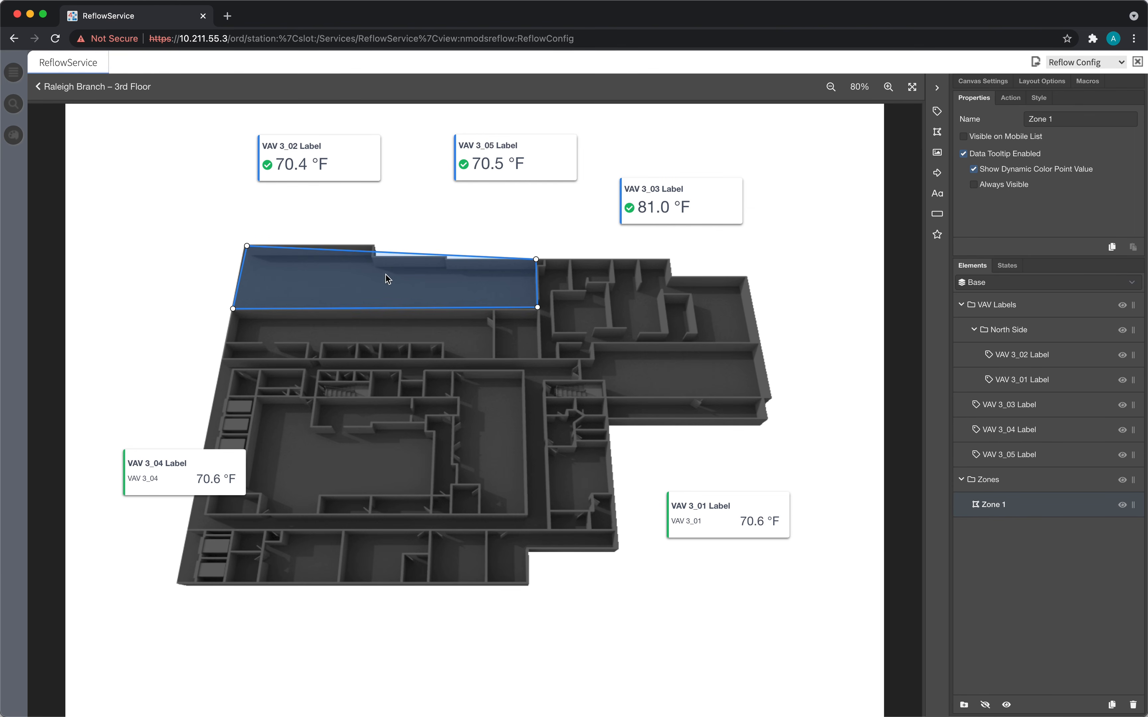
{"action": "mouse_move", "coordinate": [371, 251]}
{"action": "left_mouse_down"}
{"action": "mouse_move", "coordinate": [403, 250]}
{"action": "mouse_move", "coordinate": [374, 257]}
{"action": "left_mouse_up"}
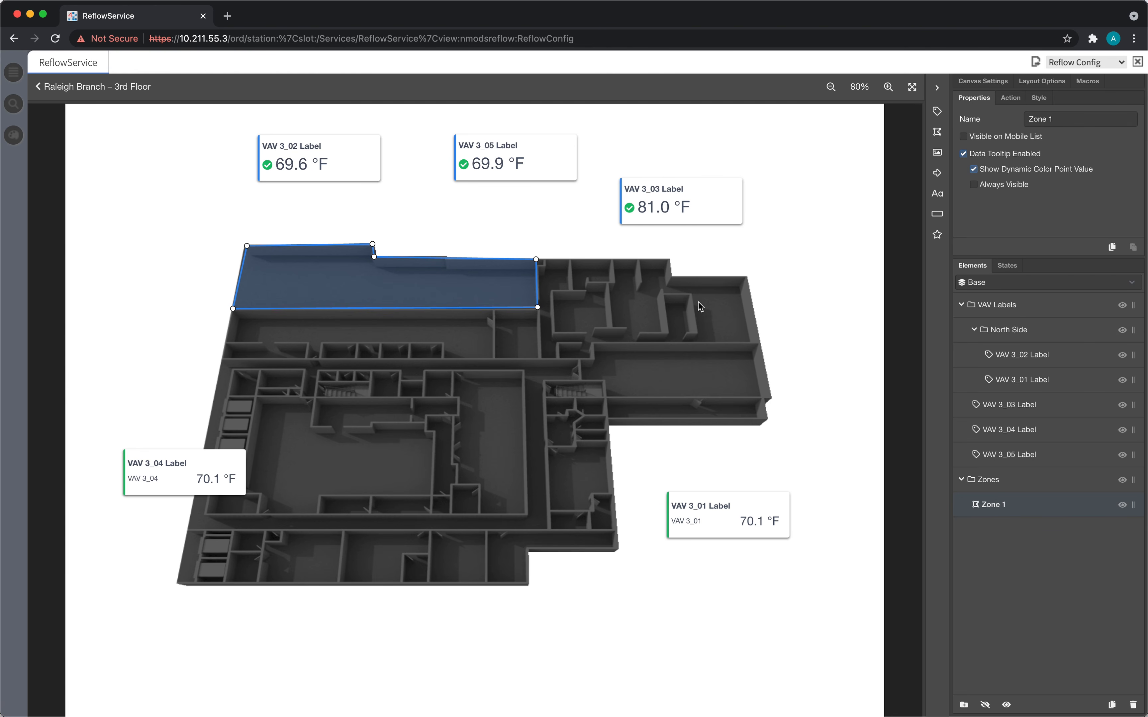
- Draw a second zone over the north-east rooms, with Hide Elements turned off while tracing its outline
{"action": "left_click", "coordinate": [936, 133]}
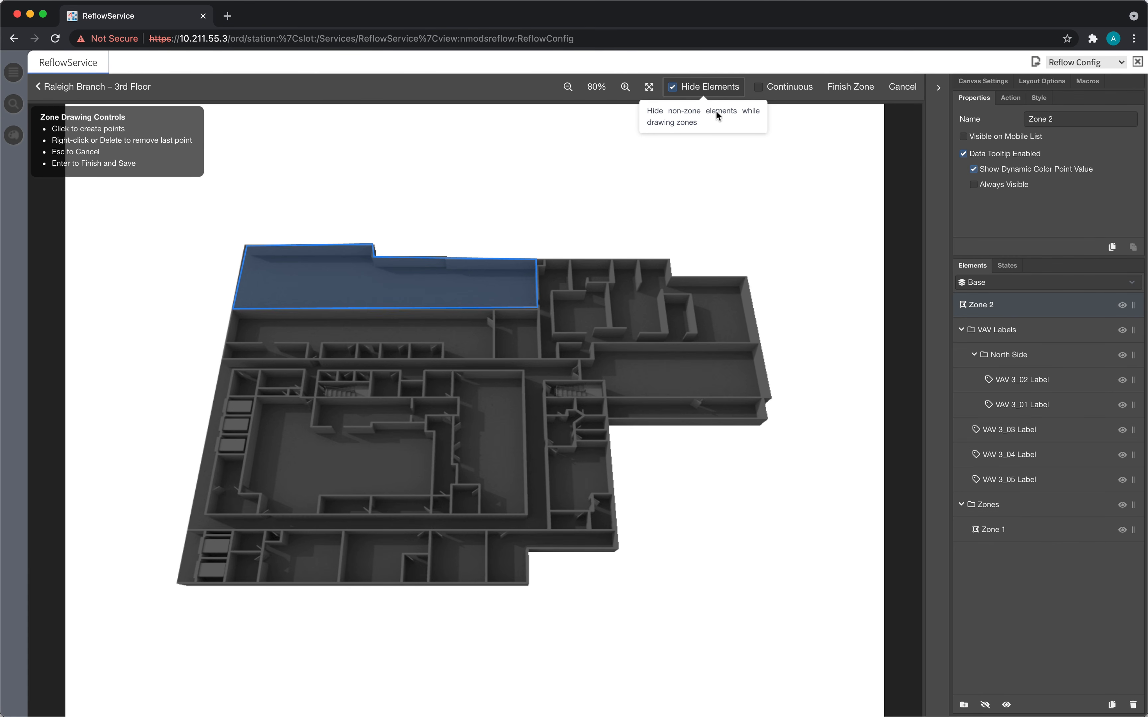
{"action": "left_click", "coordinate": [696, 93]}
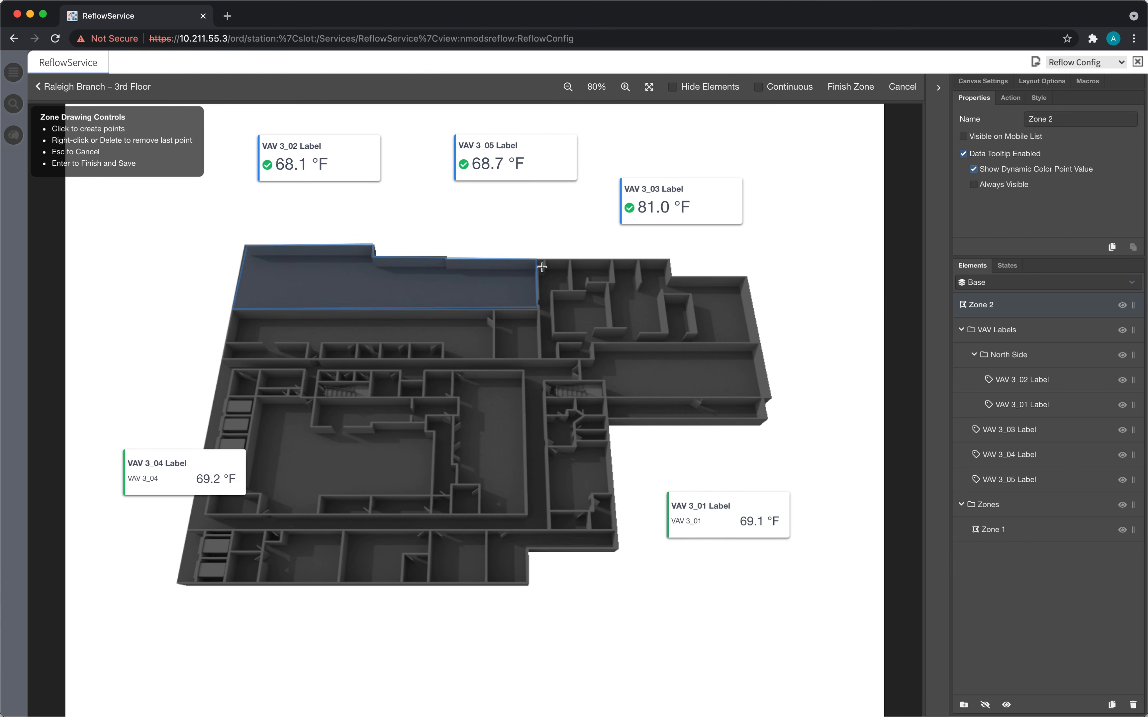
{"action": "left_click", "coordinate": [669, 258]}
{"action": "left_click", "coordinate": [671, 276]}
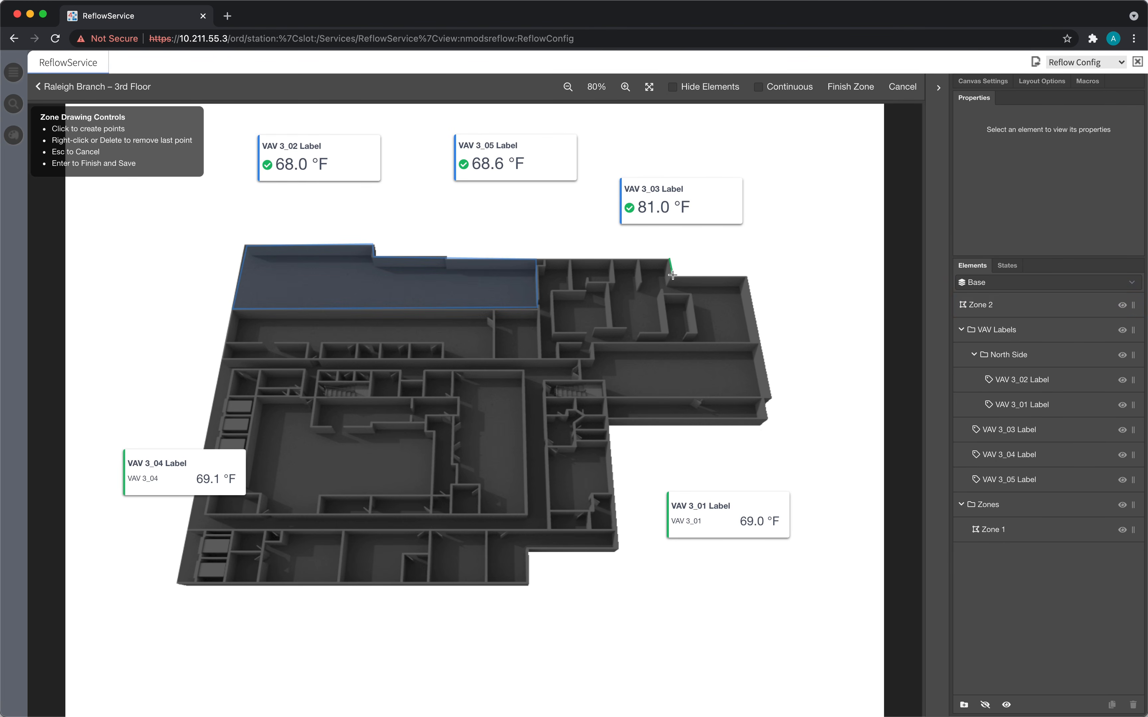
{"action": "left_click", "coordinate": [748, 276]}
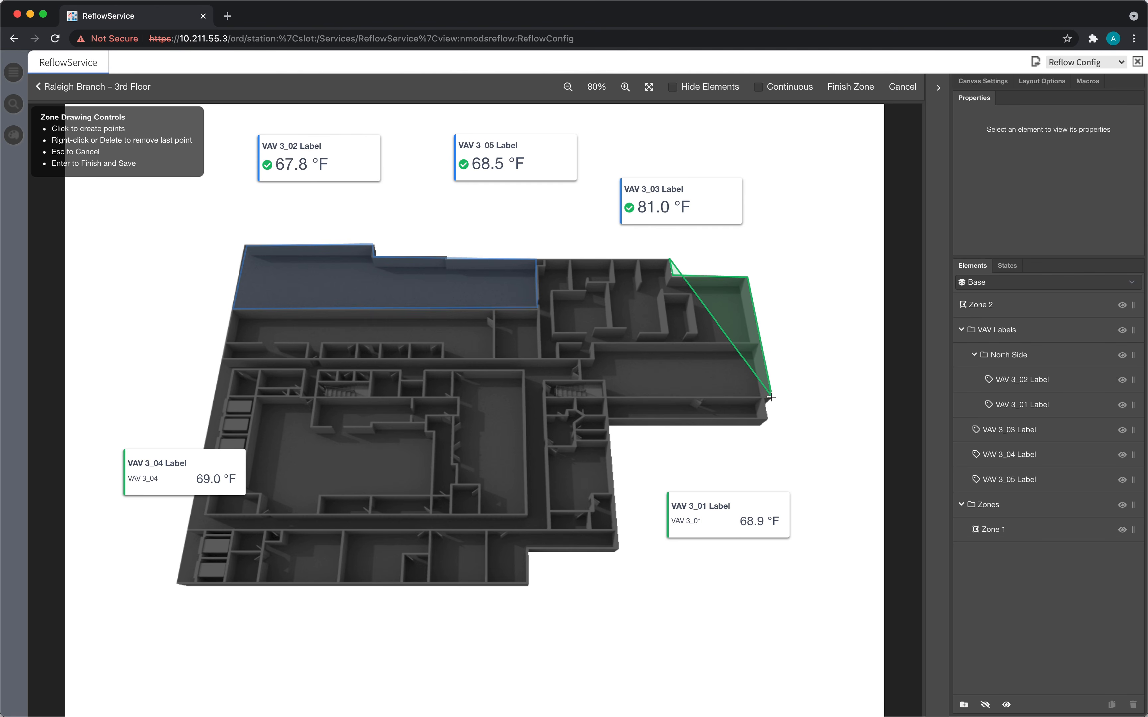
{"action": "left_click", "coordinate": [772, 397]}
{"action": "left_click", "coordinate": [545, 396]}
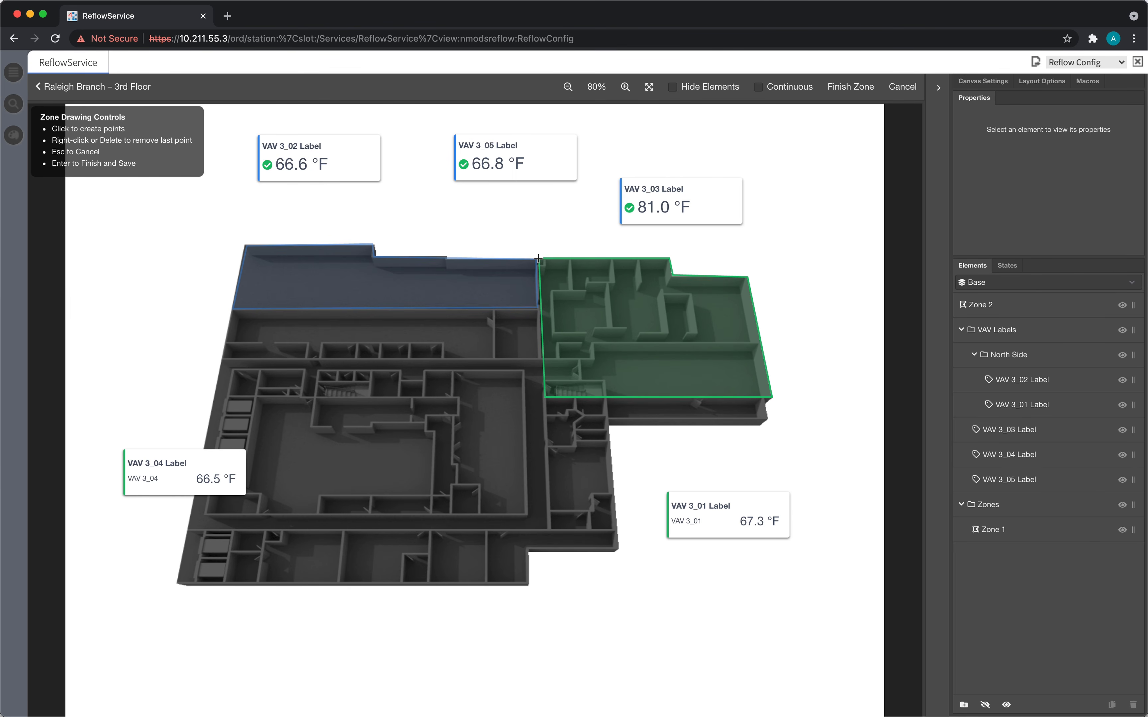
{"action": "left_click", "coordinate": [539, 259]}
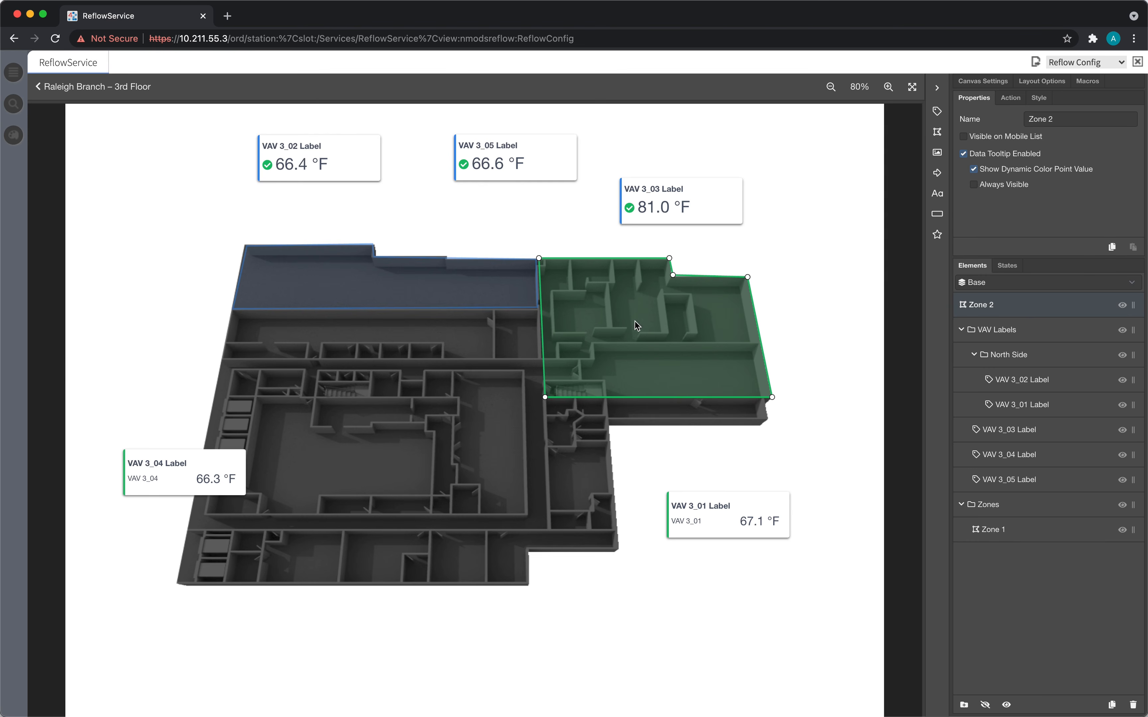
{"action": "left_click", "coordinate": [504, 373]}
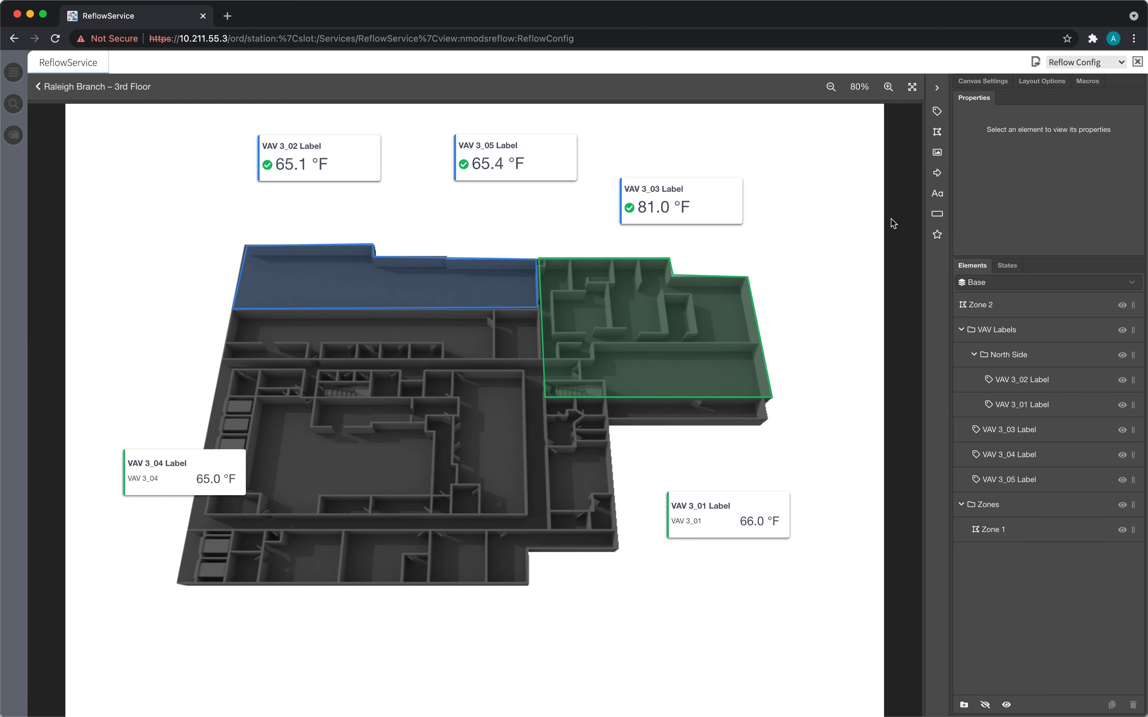
- Enable Highlight Zone on Hover for the layout and shift the VAV 3_03 label slightly to the right
{"action": "left_click", "coordinate": [1050, 83]}
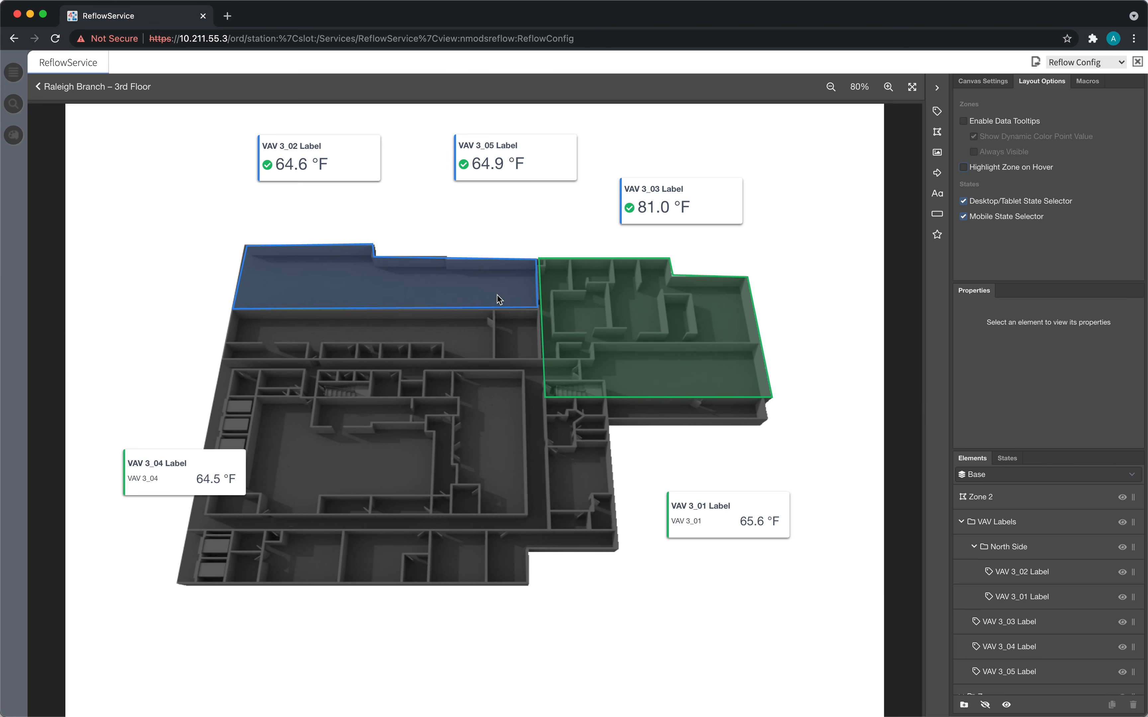
{"action": "left_click", "coordinate": [986, 168]}
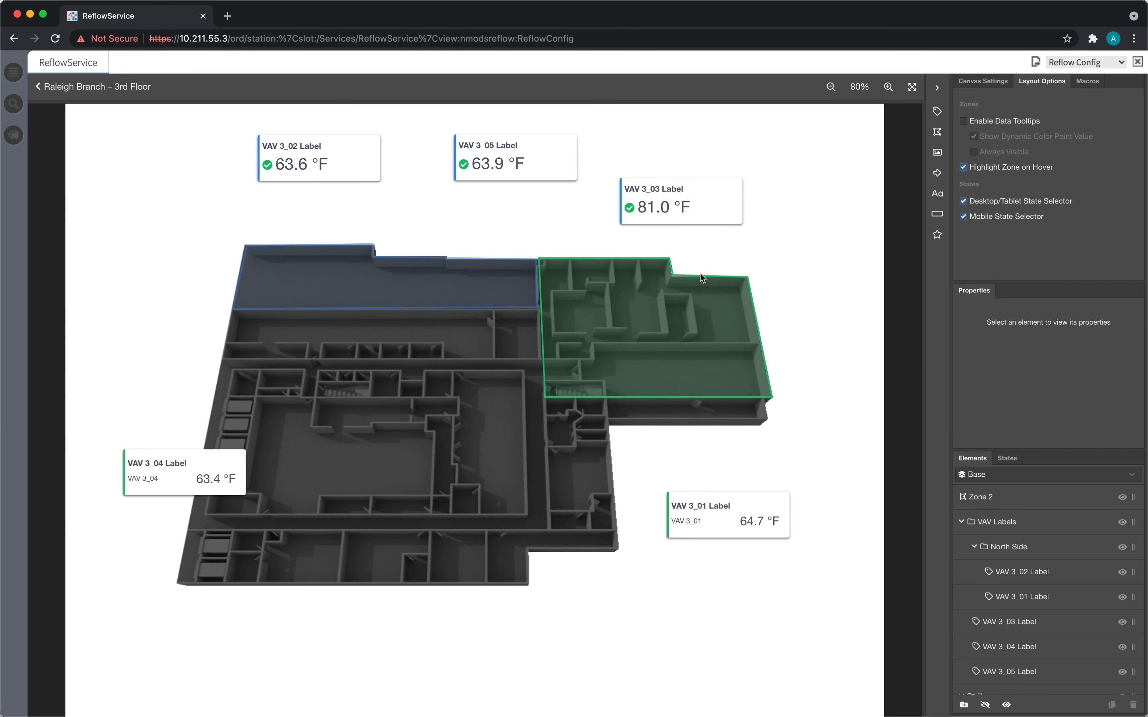
{"action": "mouse_move", "coordinate": [702, 201]}
{"action": "left_mouse_down"}
{"action": "mouse_move", "coordinate": [727, 275]}
{"action": "mouse_move", "coordinate": [734, 242]}
{"action": "mouse_move", "coordinate": [721, 201]}
{"action": "left_mouse_up"}
{"action": "left_click", "coordinate": [695, 322]}
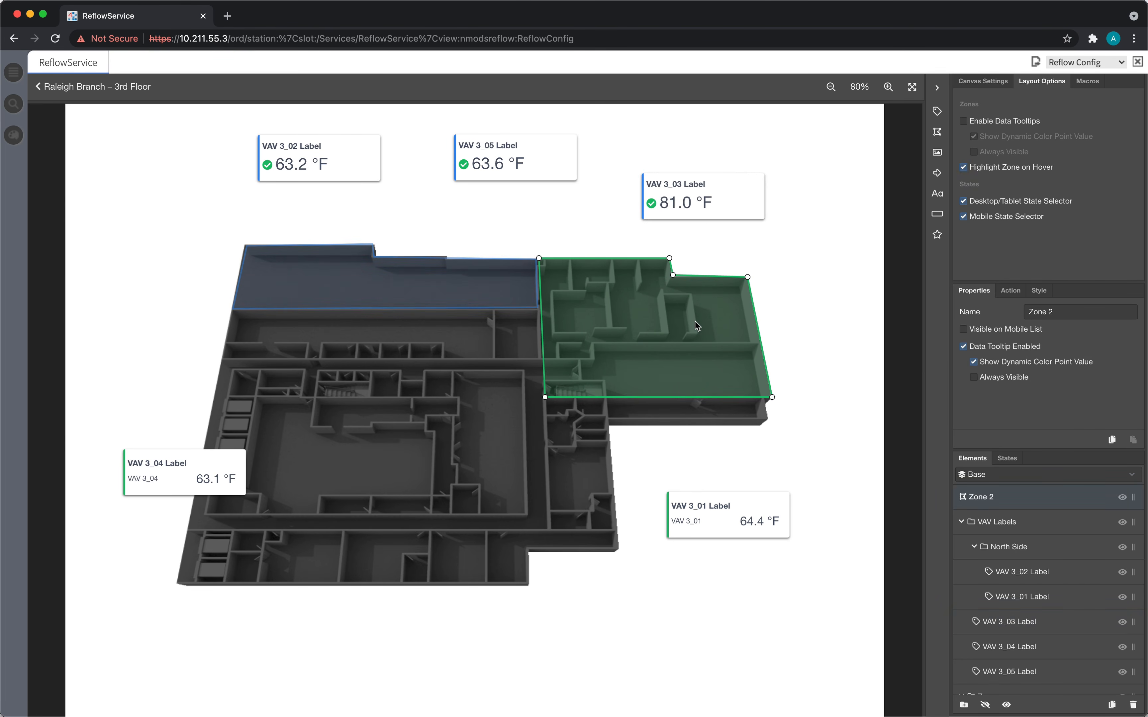
- Enable data tooltips for the layout's zones and preview them on both zones
{"action": "left_click", "coordinate": [1005, 122]}
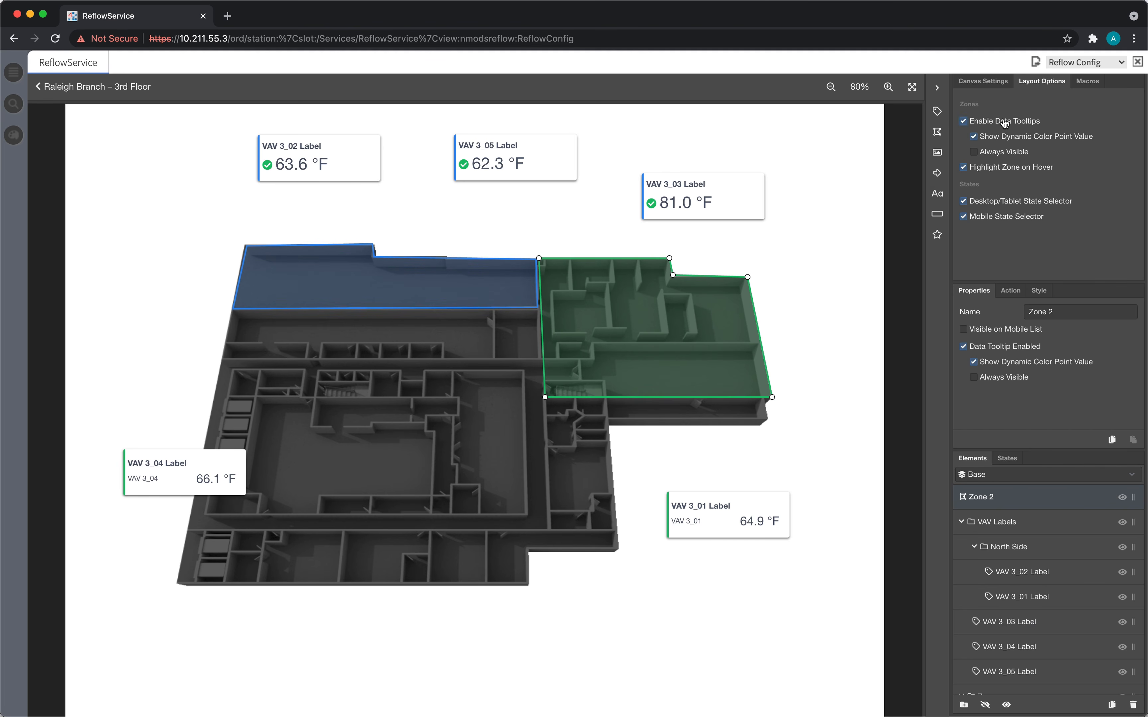
{"action": "left_click", "coordinate": [847, 215]}
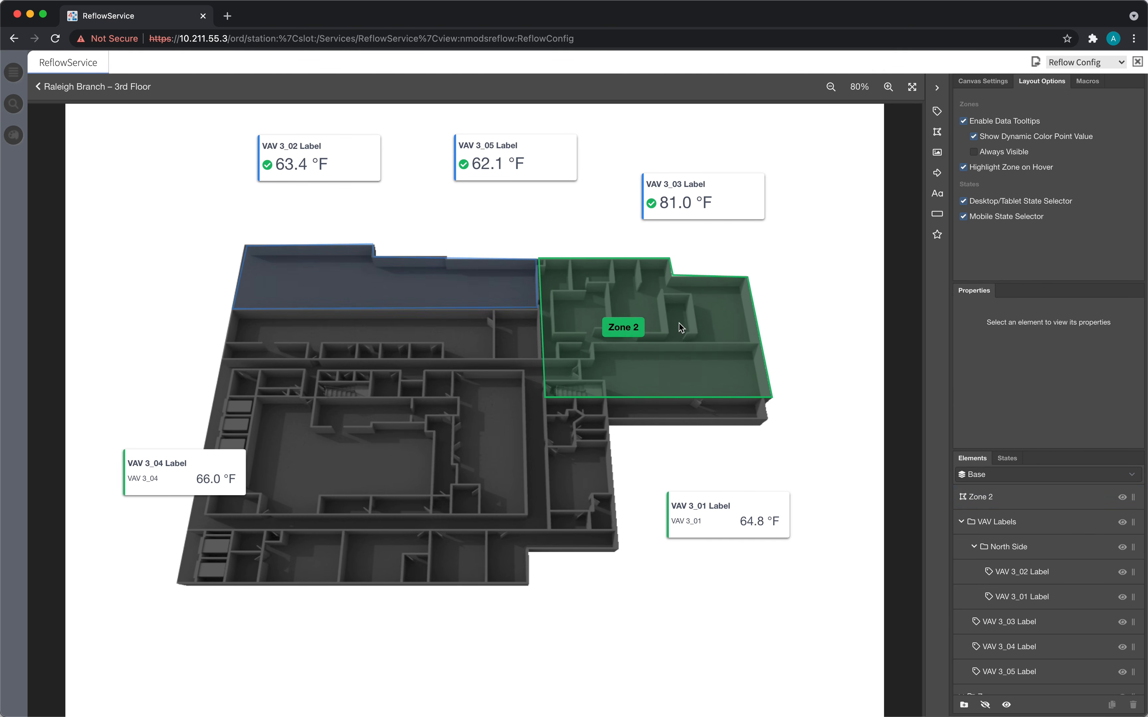
{"action": "mouse_move", "coordinate": [438, 276]}
{"action": "mouse_move", "coordinate": [615, 316]}
- Rename Zone 2 to Offices
{"action": "left_click", "coordinate": [655, 318]}
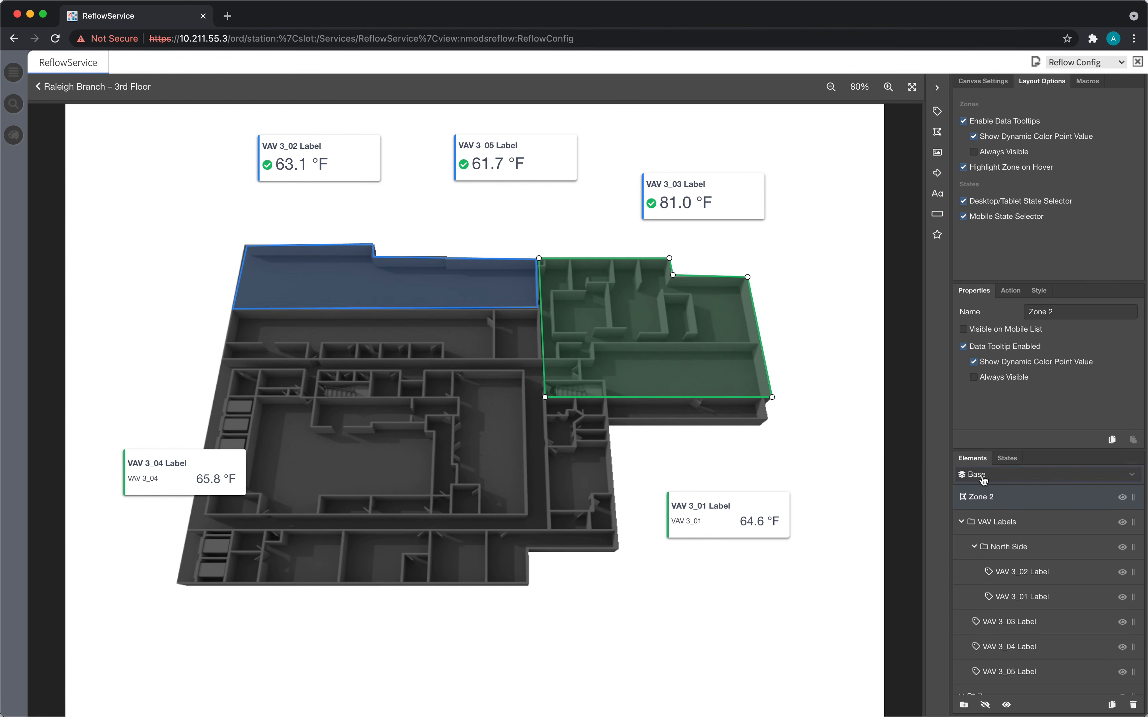
{"action": "double_click", "coordinate": [984, 498]}
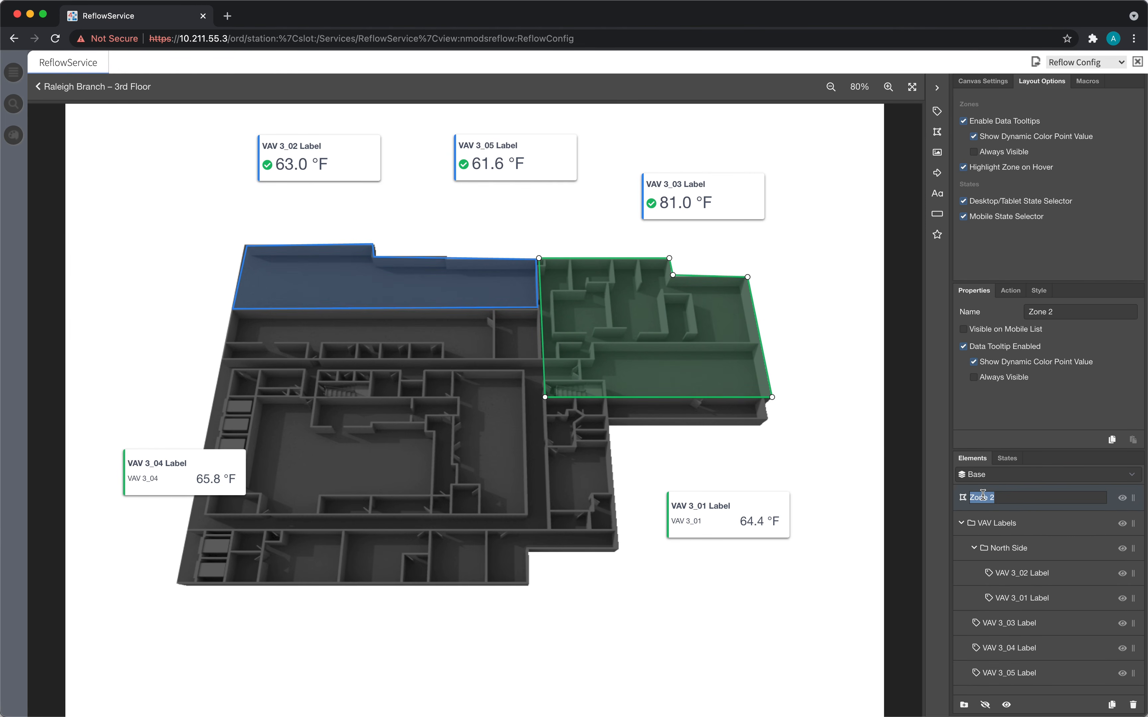
{"action": "type", "text": "Offices"}
{"action": "key", "text": "Return"}
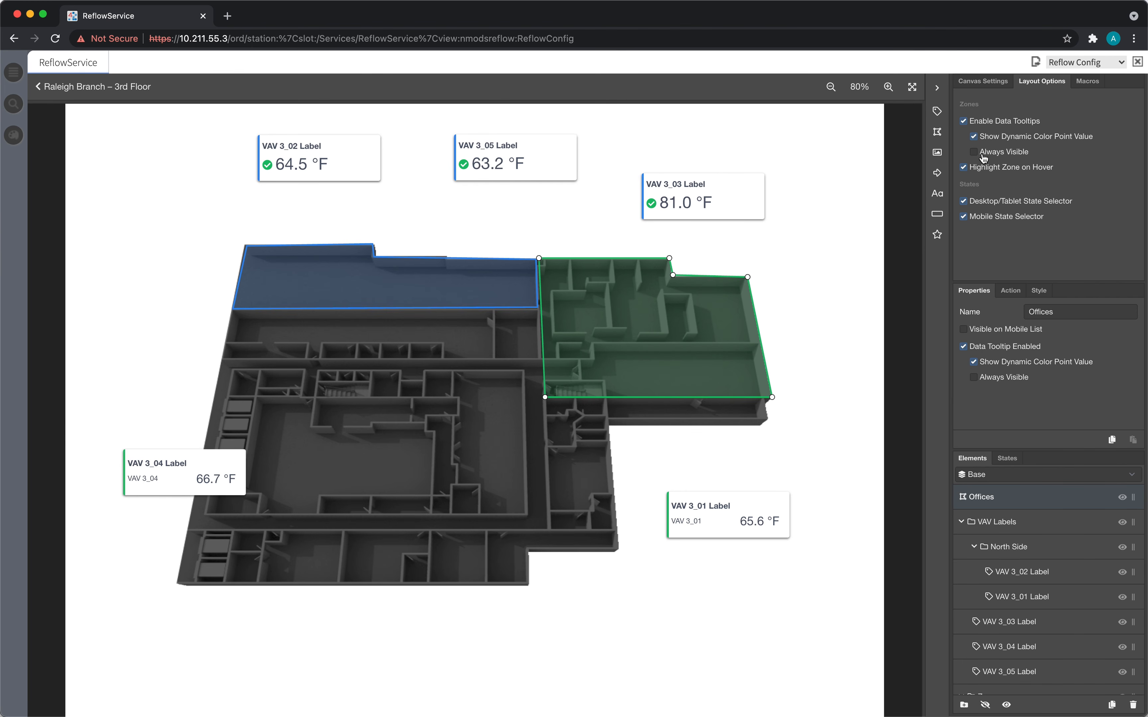
- Preview always-visible zone tooltips while extending the Offices zone's lower corners to the outer south wall, and turn that option back off
{"action": "left_click", "coordinate": [998, 153]}
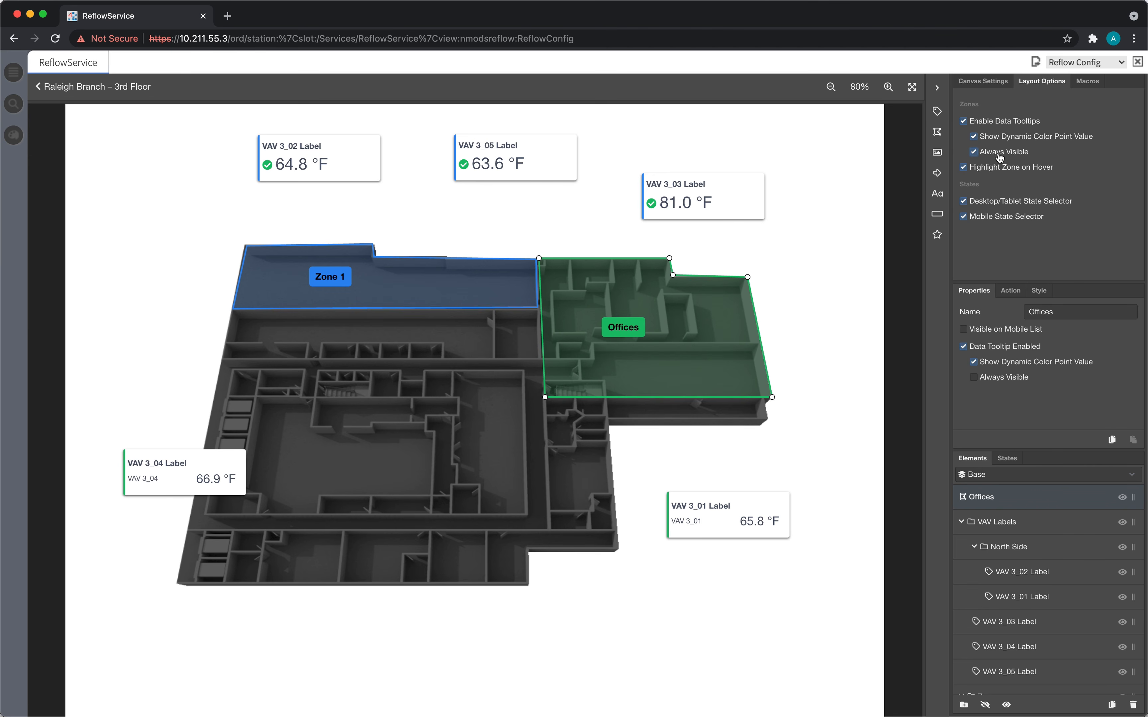
{"action": "mouse_move", "coordinate": [545, 397]}
{"action": "left_mouse_down"}
{"action": "mouse_move", "coordinate": [617, 339]}
{"action": "mouse_move", "coordinate": [606, 353]}
{"action": "mouse_move", "coordinate": [646, 455]}
{"action": "mouse_move", "coordinate": [709, 453]}
{"action": "mouse_move", "coordinate": [560, 418]}
{"action": "mouse_move", "coordinate": [532, 380]}
{"action": "mouse_move", "coordinate": [338, 428]}
{"action": "mouse_move", "coordinate": [336, 523]}
{"action": "mouse_move", "coordinate": [504, 485]}
{"action": "mouse_move", "coordinate": [648, 315]}
{"action": "mouse_move", "coordinate": [712, 298]}
{"action": "mouse_move", "coordinate": [633, 308]}
{"action": "mouse_move", "coordinate": [567, 415]}
{"action": "mouse_move", "coordinate": [537, 408]}
{"action": "mouse_move", "coordinate": [592, 444]}
{"action": "mouse_move", "coordinate": [705, 362]}
{"action": "mouse_move", "coordinate": [536, 331]}
{"action": "mouse_move", "coordinate": [589, 287]}
{"action": "mouse_move", "coordinate": [584, 410]}
{"action": "mouse_move", "coordinate": [712, 392]}
{"action": "mouse_move", "coordinate": [541, 410]}
{"action": "mouse_move", "coordinate": [540, 422]}
{"action": "left_mouse_up"}
{"action": "left_click_drag", "start_coordinate": [772, 397], "coordinate": [775, 419]}
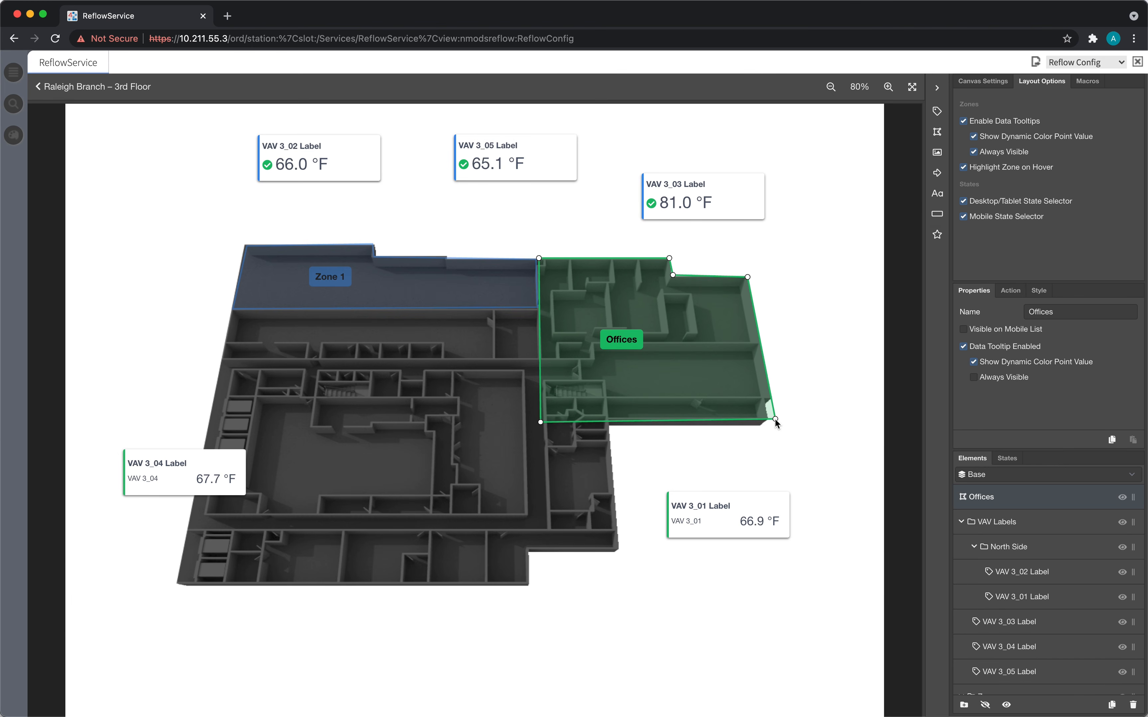
{"action": "left_click", "coordinate": [1019, 153]}
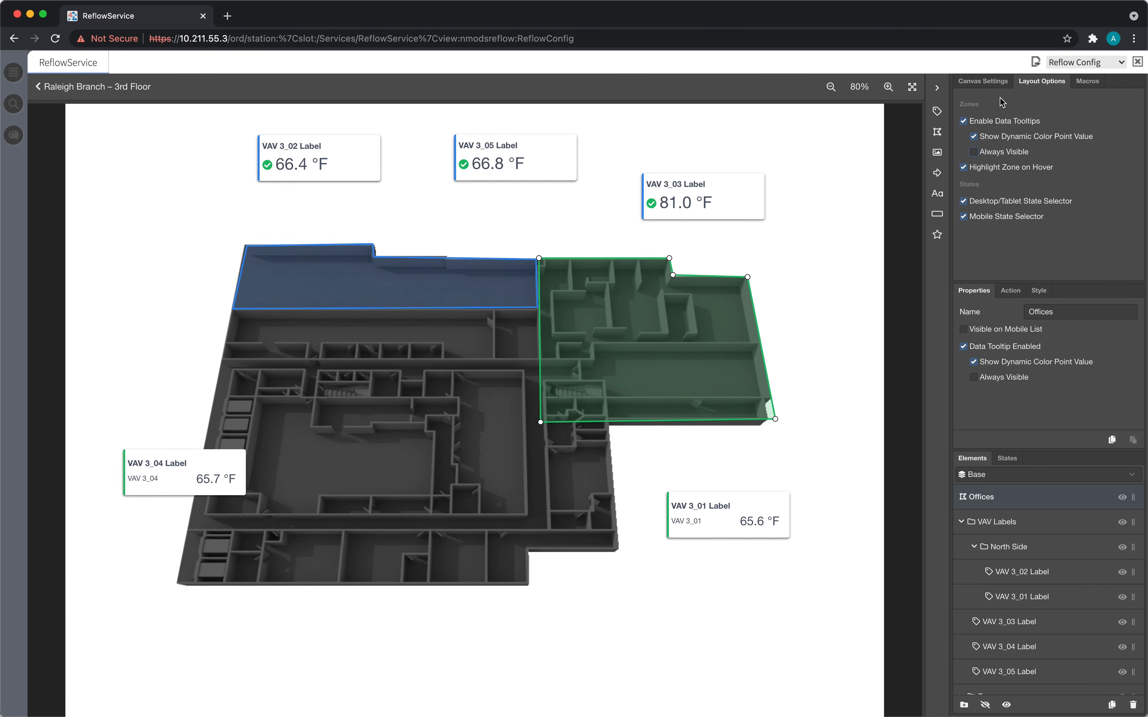
- Set the Offices zone's style color to Dynamic
{"action": "left_click", "coordinate": [1039, 81]}
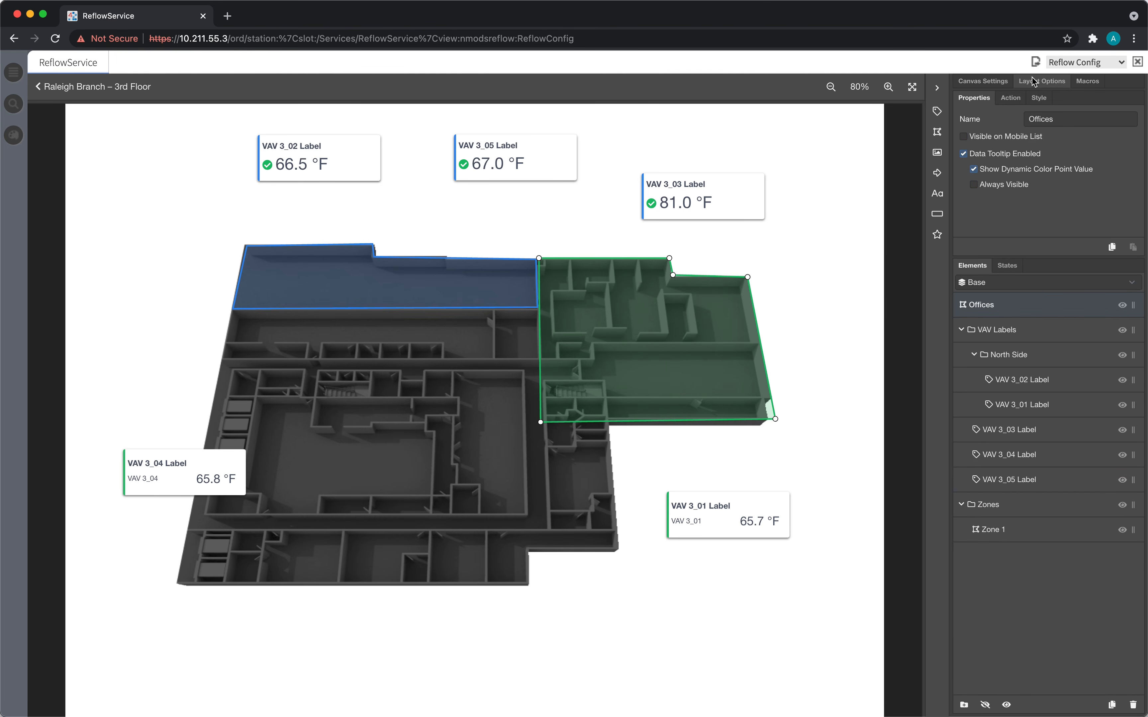
{"action": "left_click", "coordinate": [1039, 97]}
{"action": "left_click", "coordinate": [1056, 121]}
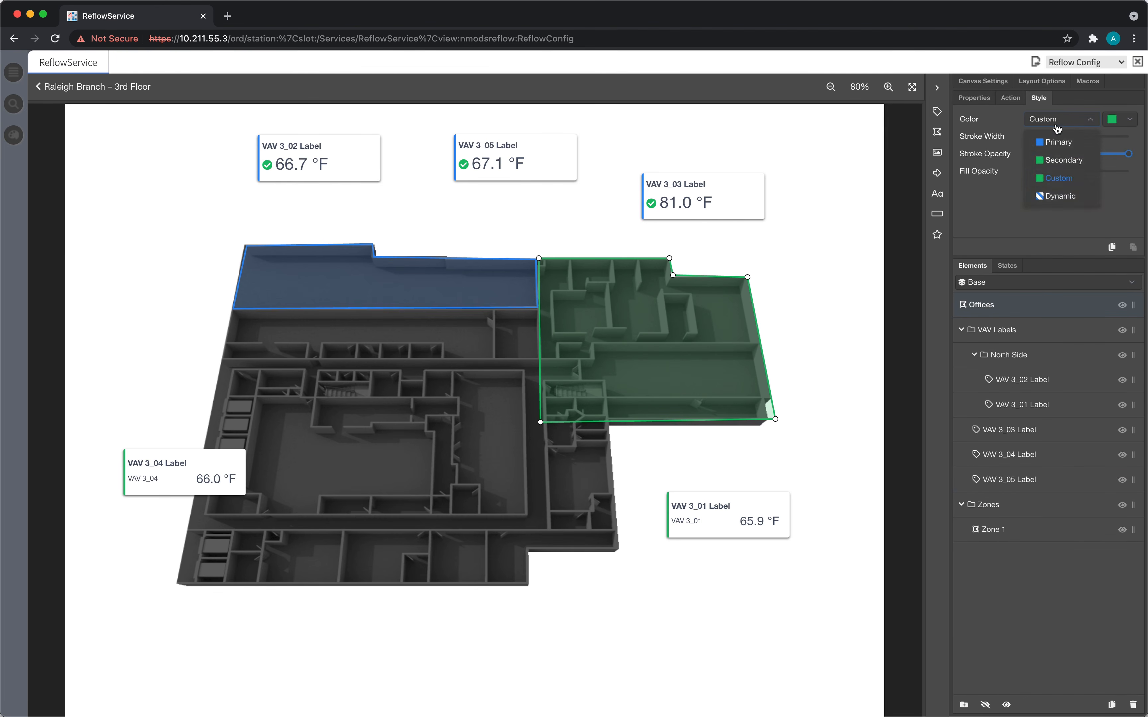
{"action": "left_click", "coordinate": [1053, 197]}
- Assign the SpaceTemp point of AHU_01, under BldgA's Equipment AHUs, to the Offices zone's dynamic colors
{"action": "left_click", "coordinate": [1079, 100]}
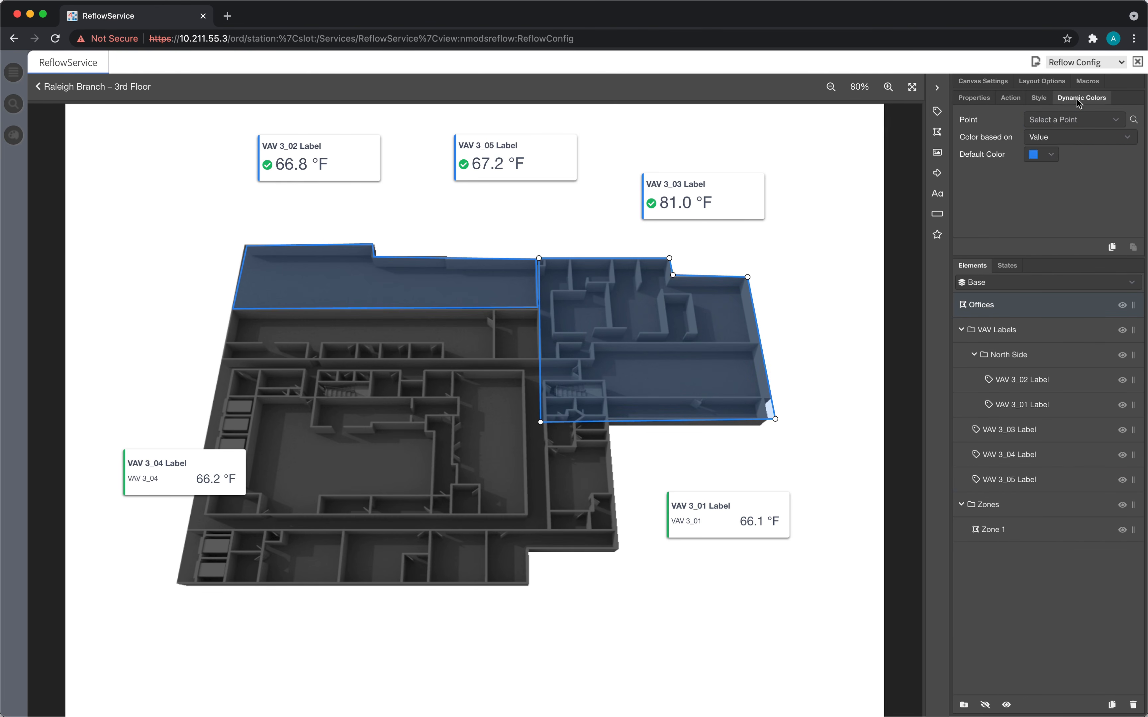
{"action": "left_click", "coordinate": [1075, 118]}
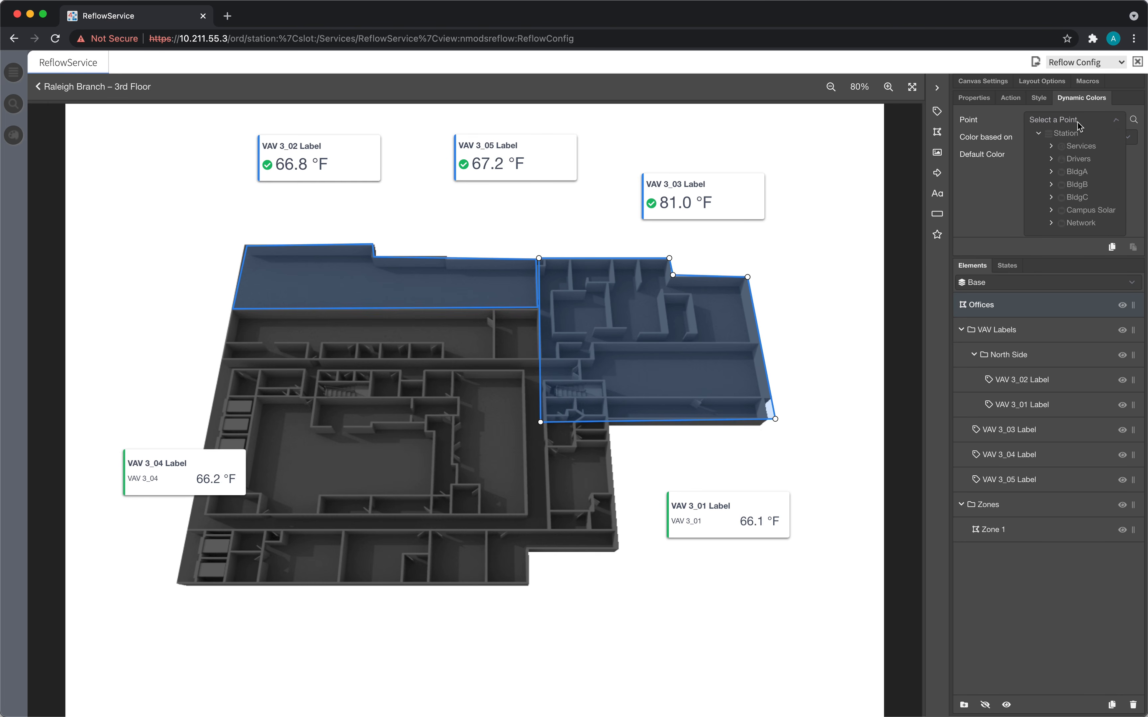
{"action": "left_click", "coordinate": [1070, 174]}
{"action": "left_click", "coordinate": [1077, 185]}
{"action": "left_click", "coordinate": [1091, 198]}
{"action": "left_click", "coordinate": [1090, 211]}
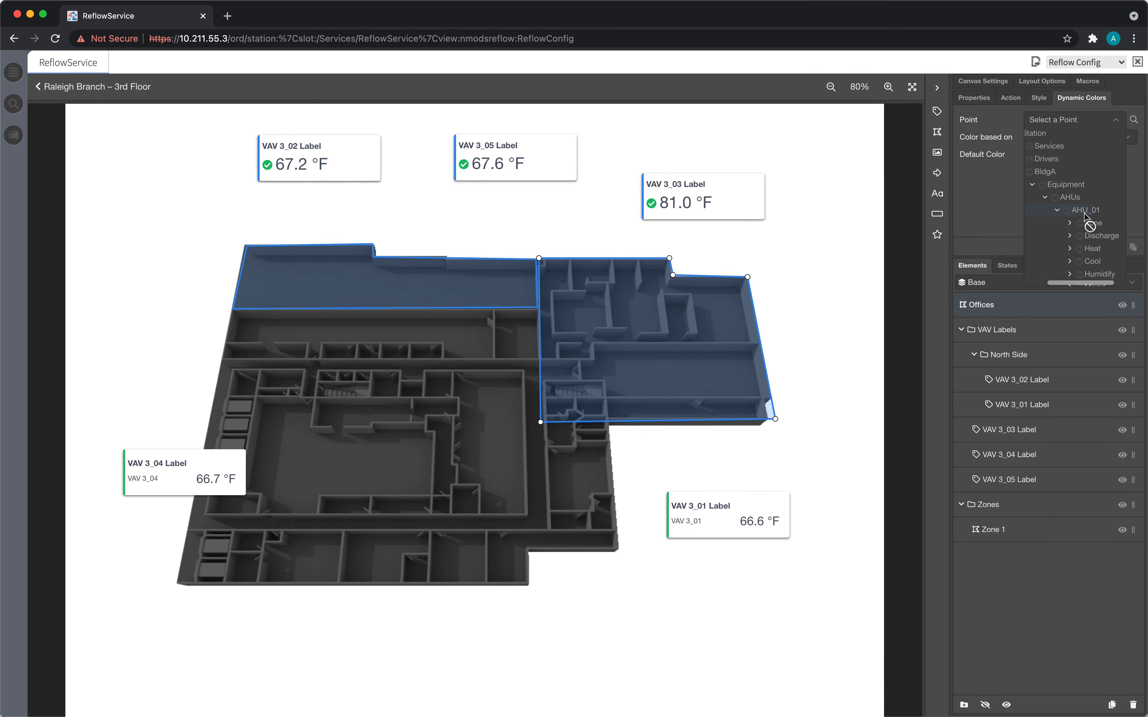
{"action": "left_click", "coordinate": [1093, 224]}
{"action": "left_click", "coordinate": [1089, 237]}
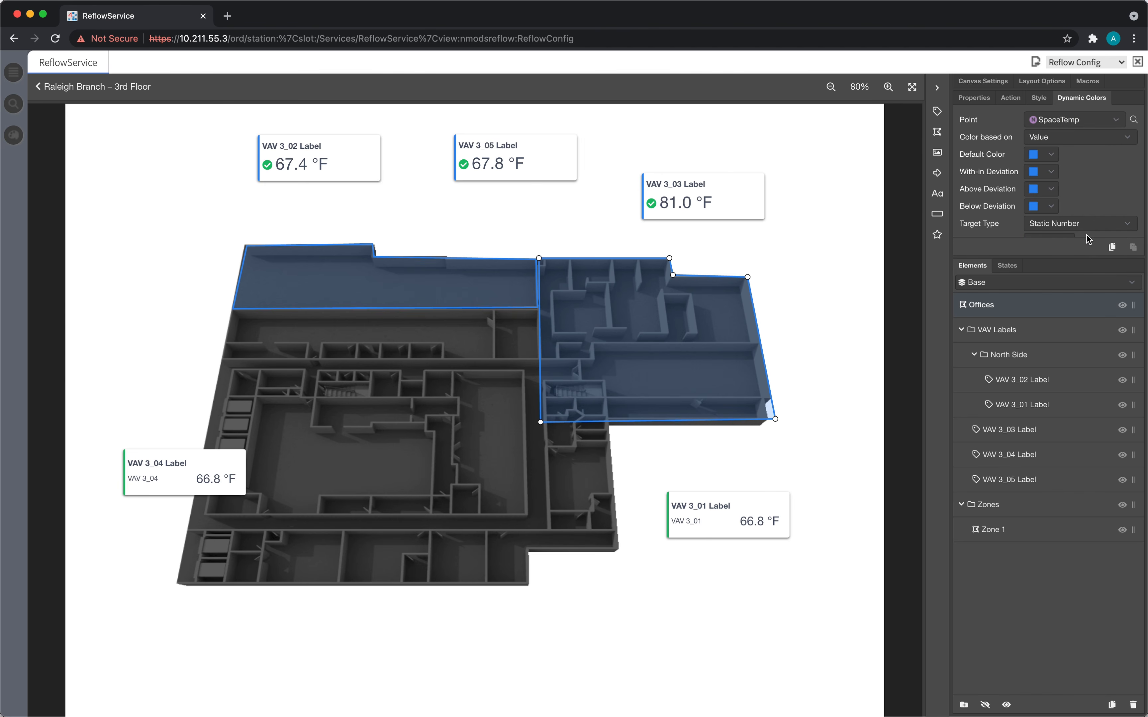
- Set the Offices zone's default dynamic color to #BEBD19 and its within-deviation color to green
{"action": "left_click", "coordinate": [1052, 155]}
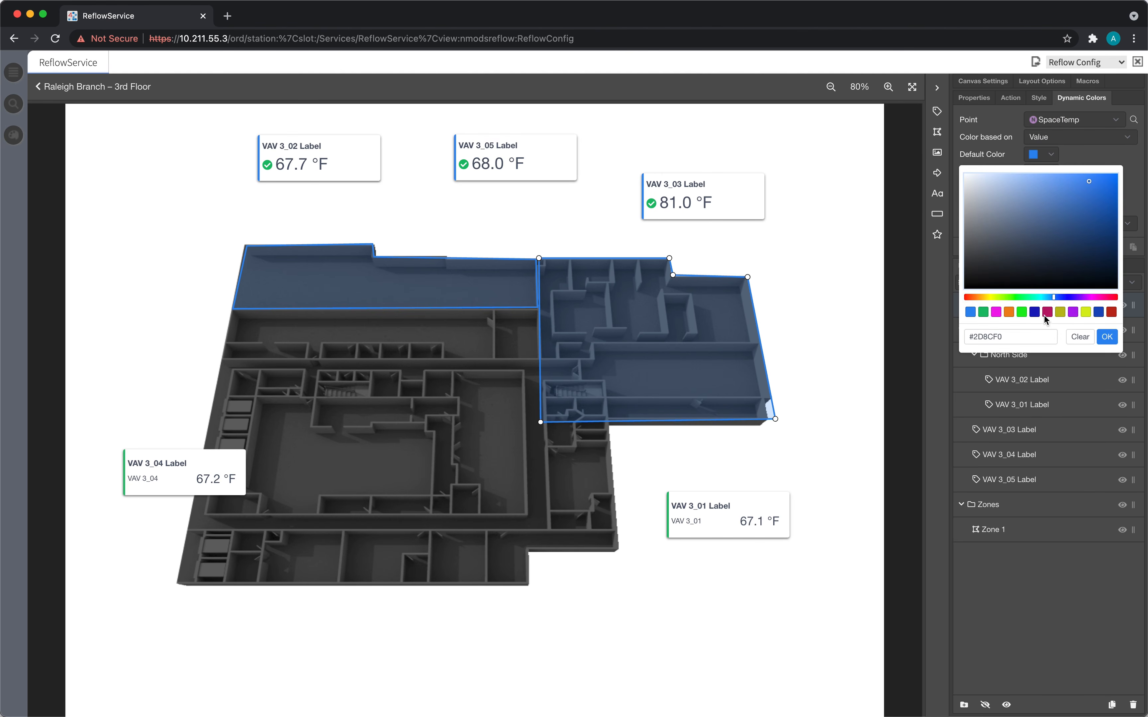
{"action": "left_click", "coordinate": [1060, 312]}
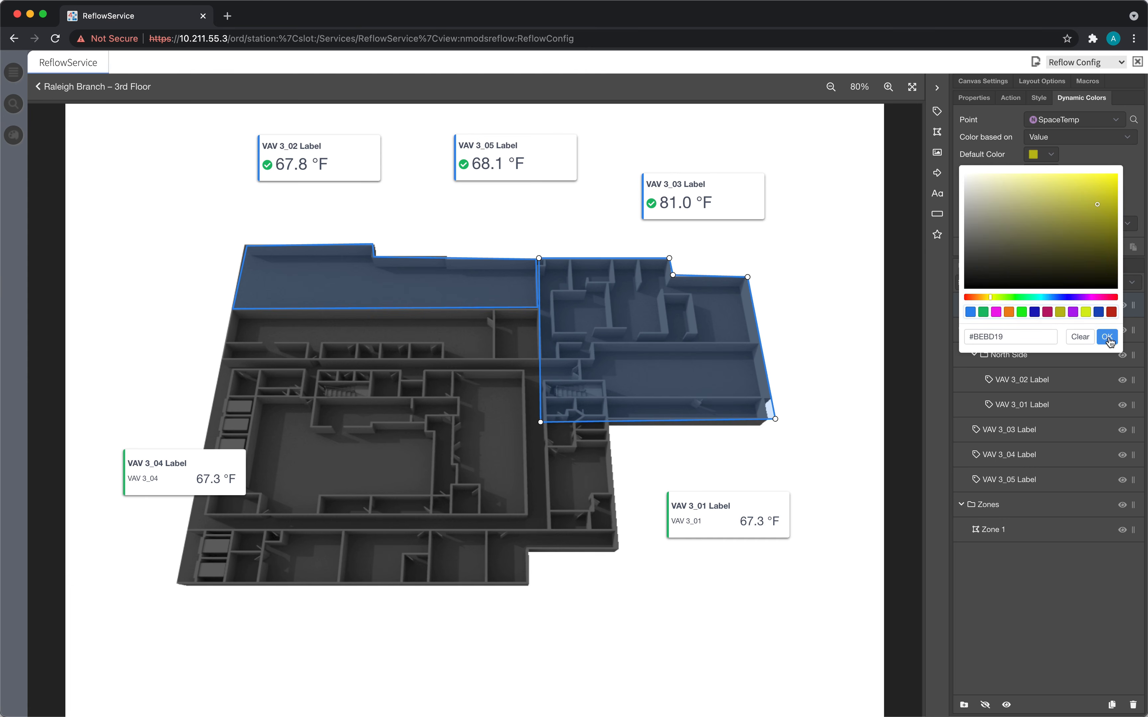
{"action": "left_click", "coordinate": [1109, 337]}
{"action": "left_click", "coordinate": [1044, 172]}
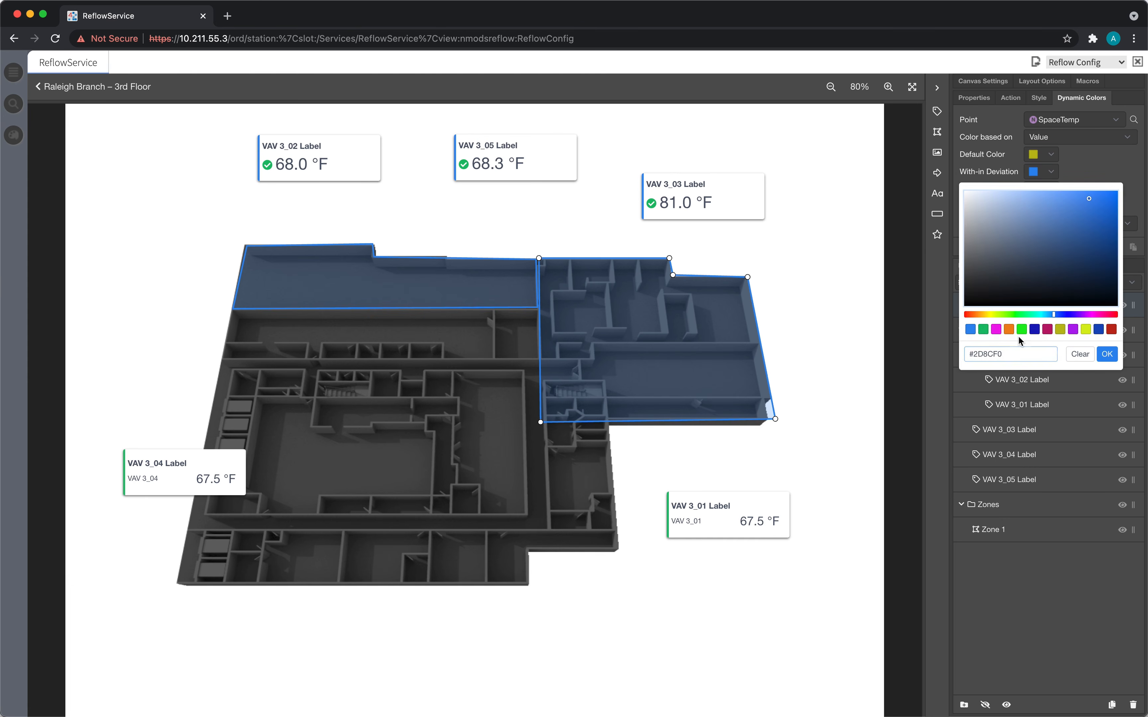
{"action": "left_click", "coordinate": [983, 329]}
{"action": "left_click", "coordinate": [1106, 354]}
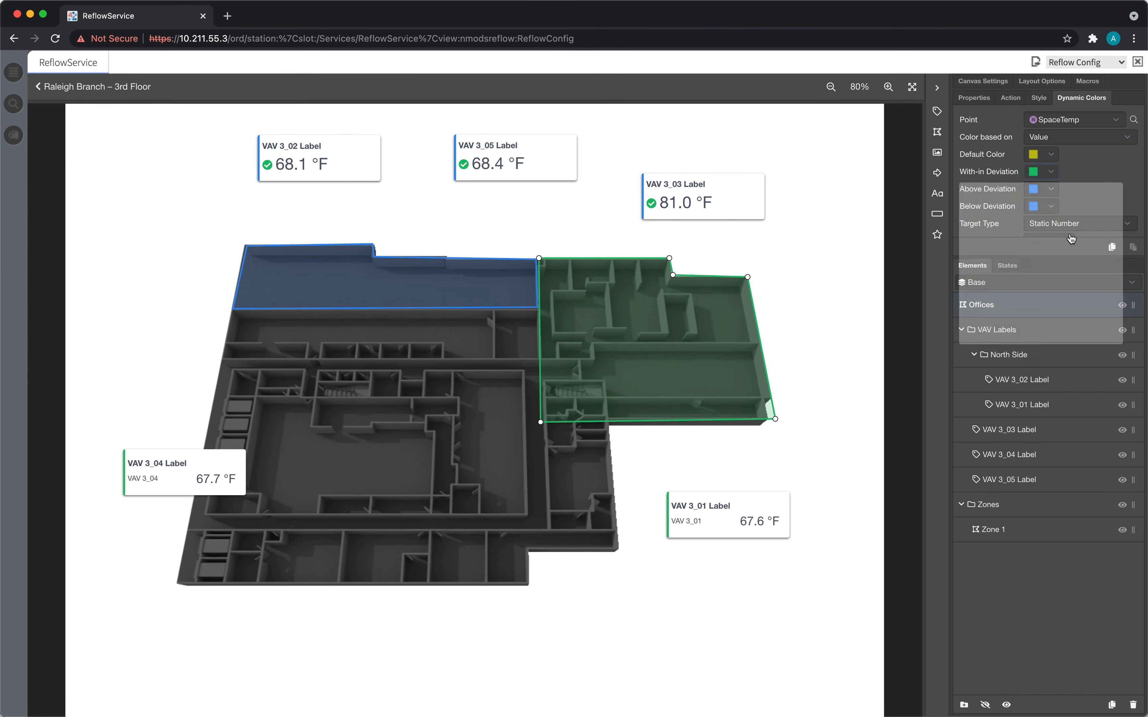
- Set the Offices zone's above-deviation color to red and review its target and deviation settings
{"action": "left_click", "coordinate": [1049, 189]}
{"action": "left_click", "coordinate": [1111, 347]}
{"action": "left_click", "coordinate": [1106, 371]}
{"action": "scroll", "coordinate": [1076, 200], "scroll_direction": "down", "scroll_amount": 2}
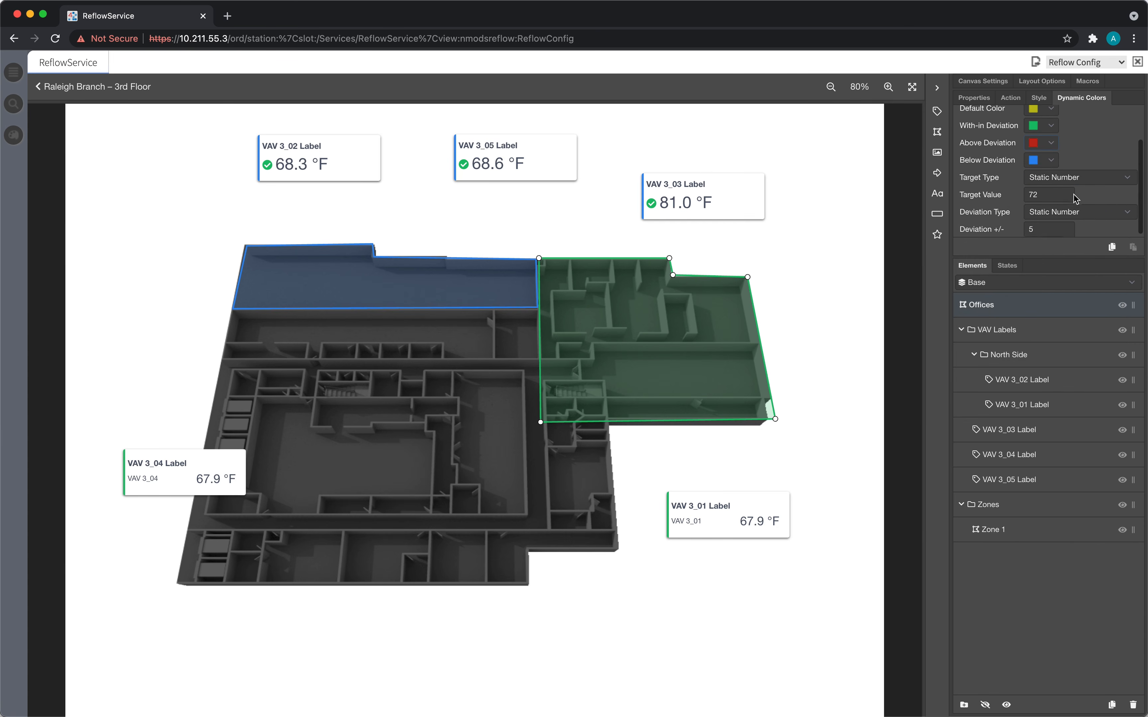
{"action": "scroll", "coordinate": [1085, 145], "scroll_direction": "down", "scroll_amount": 1}
{"action": "scroll", "coordinate": [1084, 145], "scroll_direction": "up", "scroll_amount": 2}
- Preview always-visible tooltips for all zones through the layout-wide options and turn the option back off
{"action": "mouse_move", "coordinate": [619, 348]}
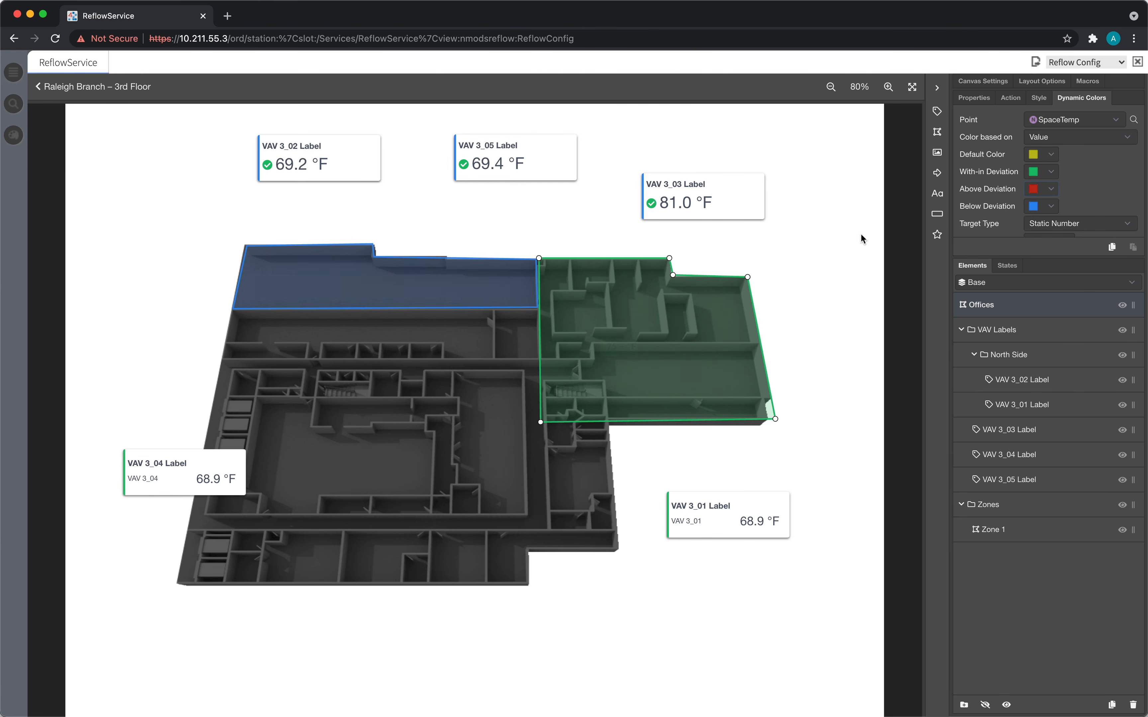
{"action": "left_click", "coordinate": [1036, 83]}
{"action": "left_click", "coordinate": [1018, 156]}
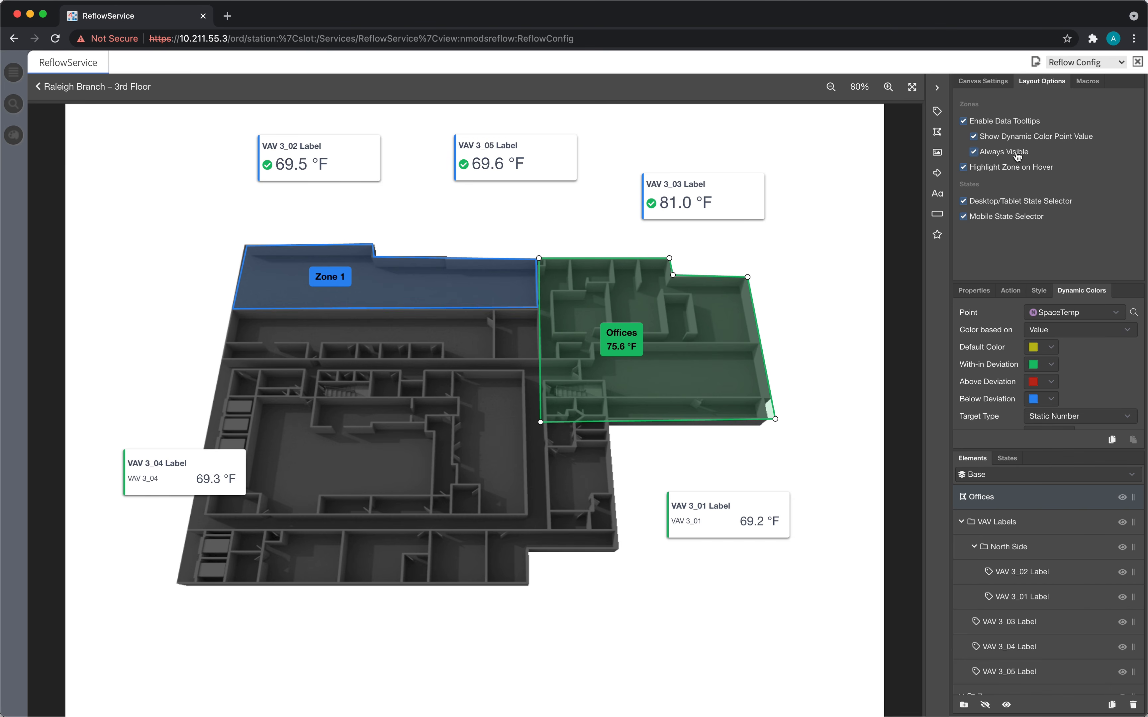
{"action": "left_click", "coordinate": [1018, 157]}
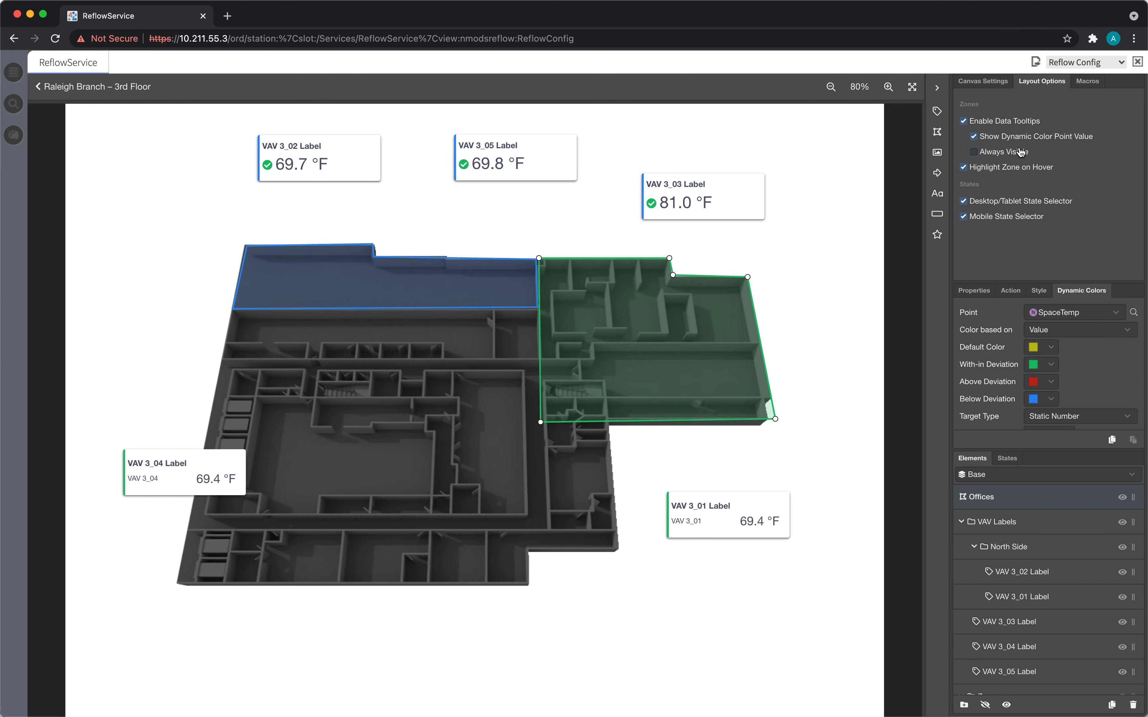
{"action": "left_click", "coordinate": [1039, 84]}
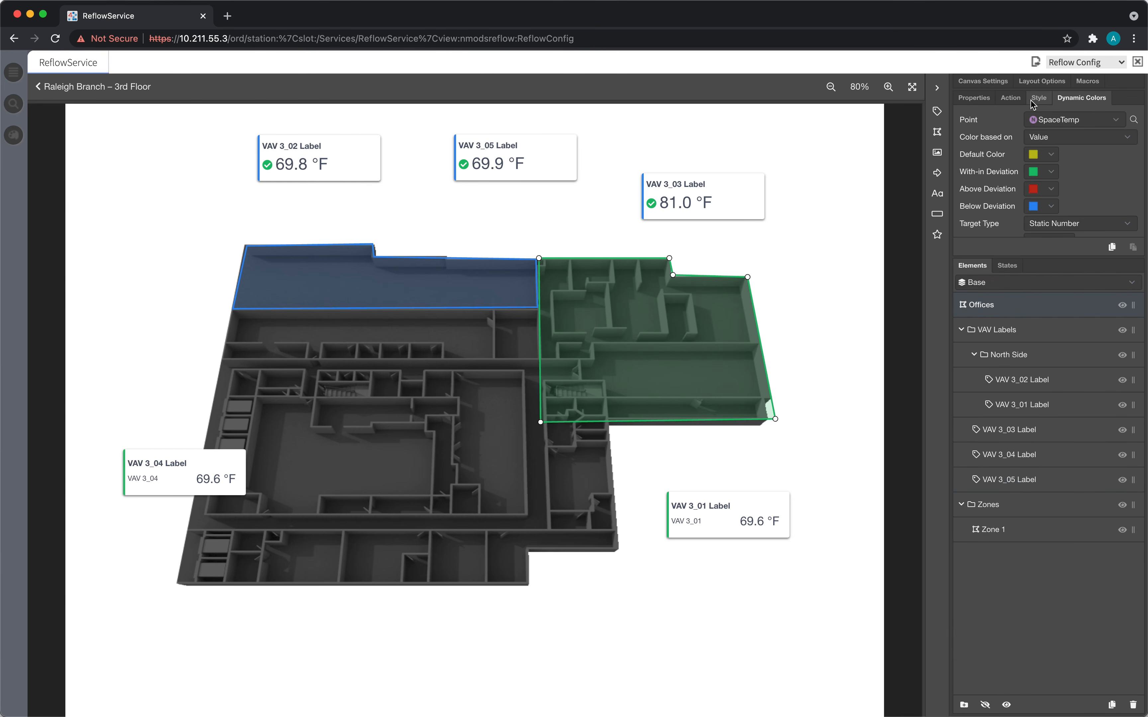
- Try disabling the Offices zone's data tooltip and making the zone visible on the mobile list, and restore both settings
{"action": "left_click", "coordinate": [1036, 99]}
{"action": "left_click", "coordinate": [1010, 98]}
{"action": "left_click", "coordinate": [990, 101]}
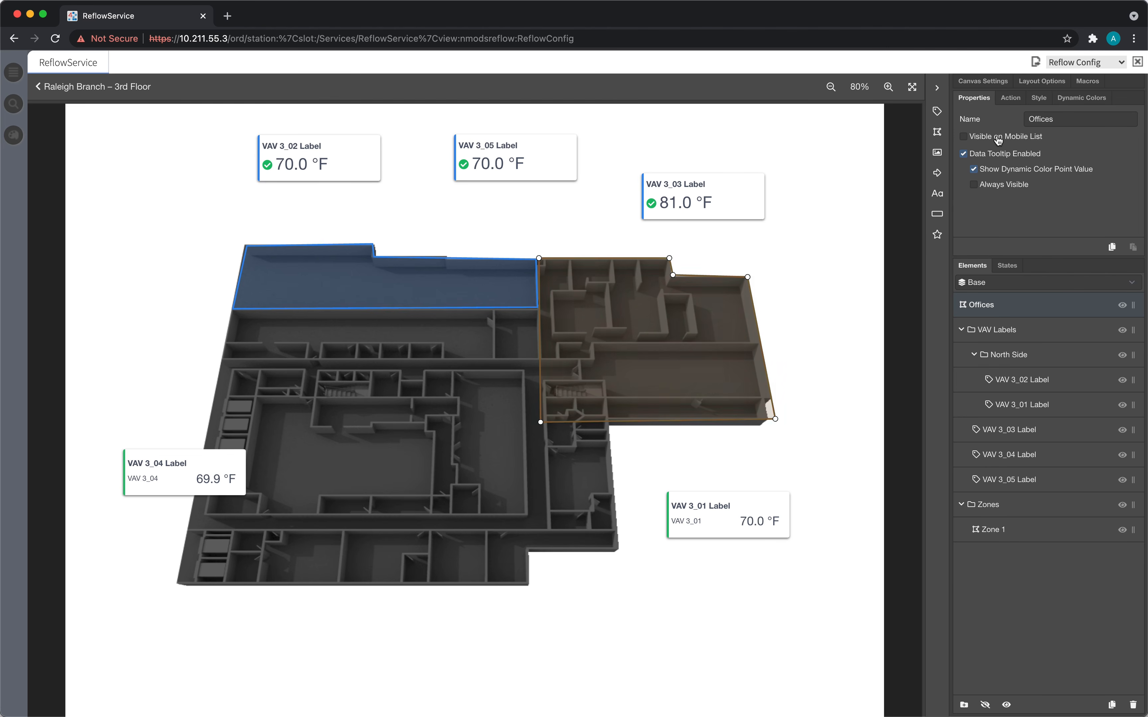
{"action": "left_click", "coordinate": [1040, 82]}
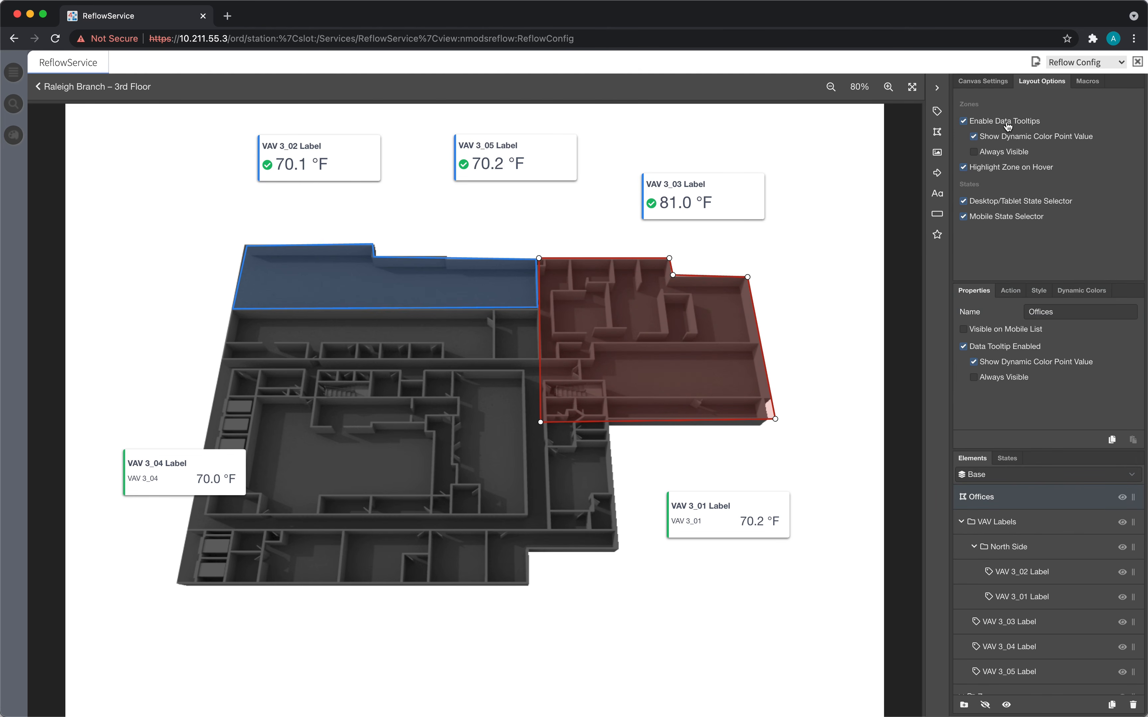
{"action": "left_click", "coordinate": [1032, 83]}
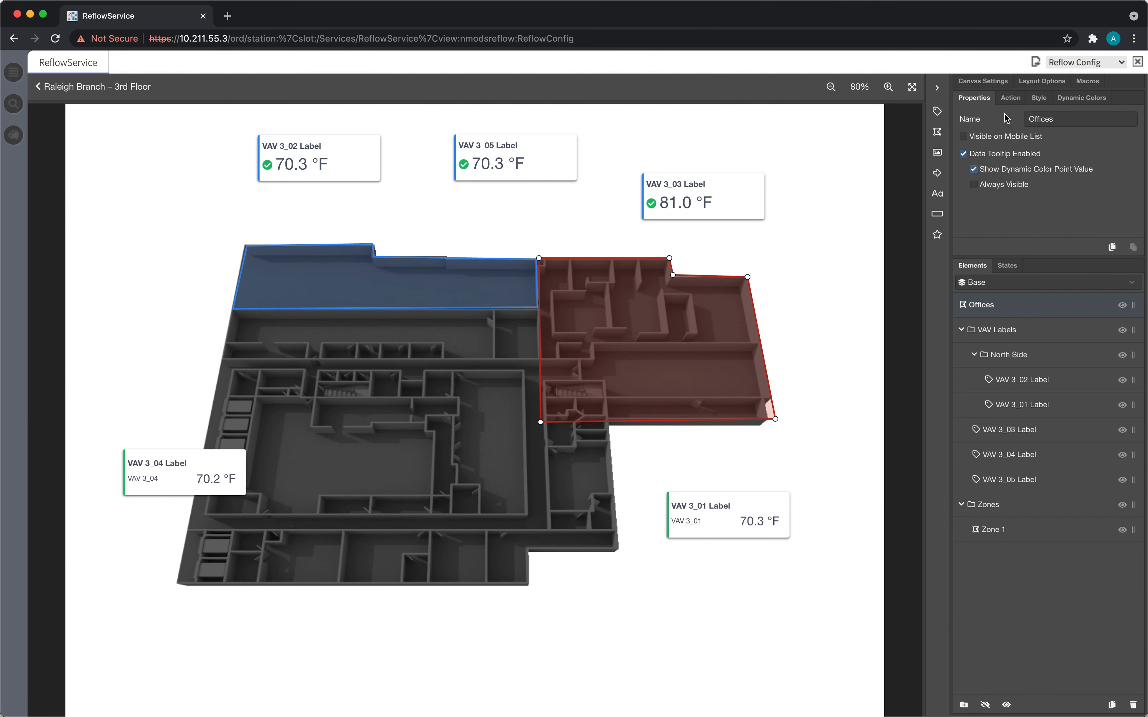
{"action": "left_click", "coordinate": [997, 158]}
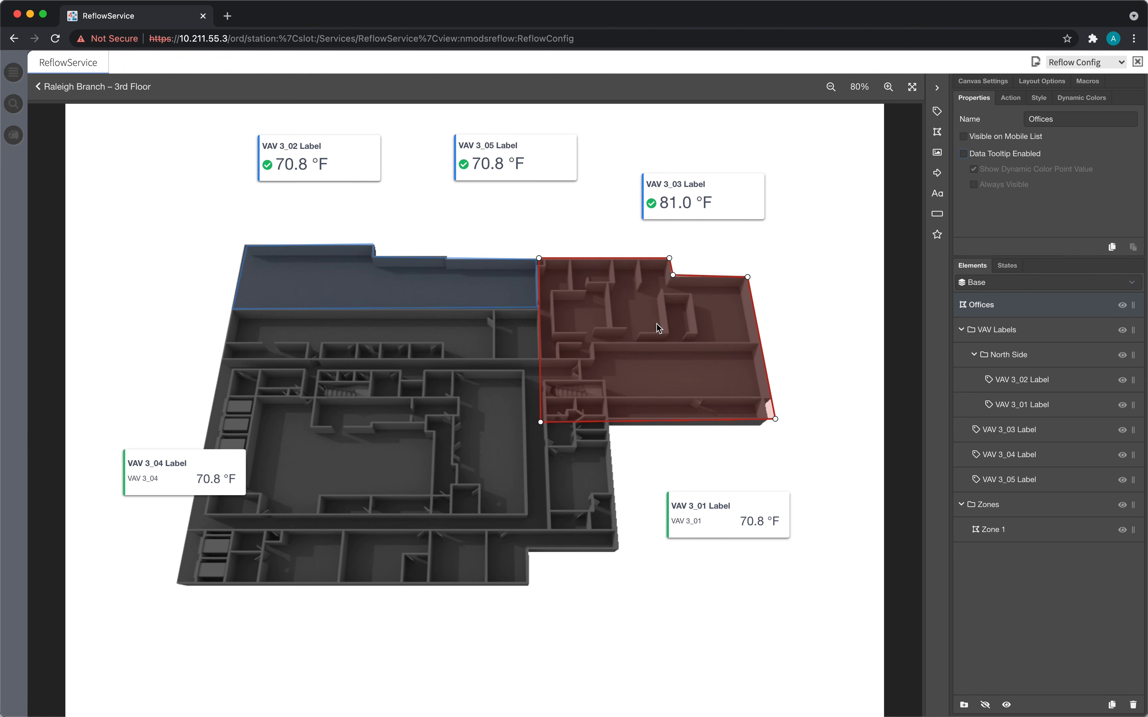
{"action": "left_click", "coordinate": [1006, 136]}
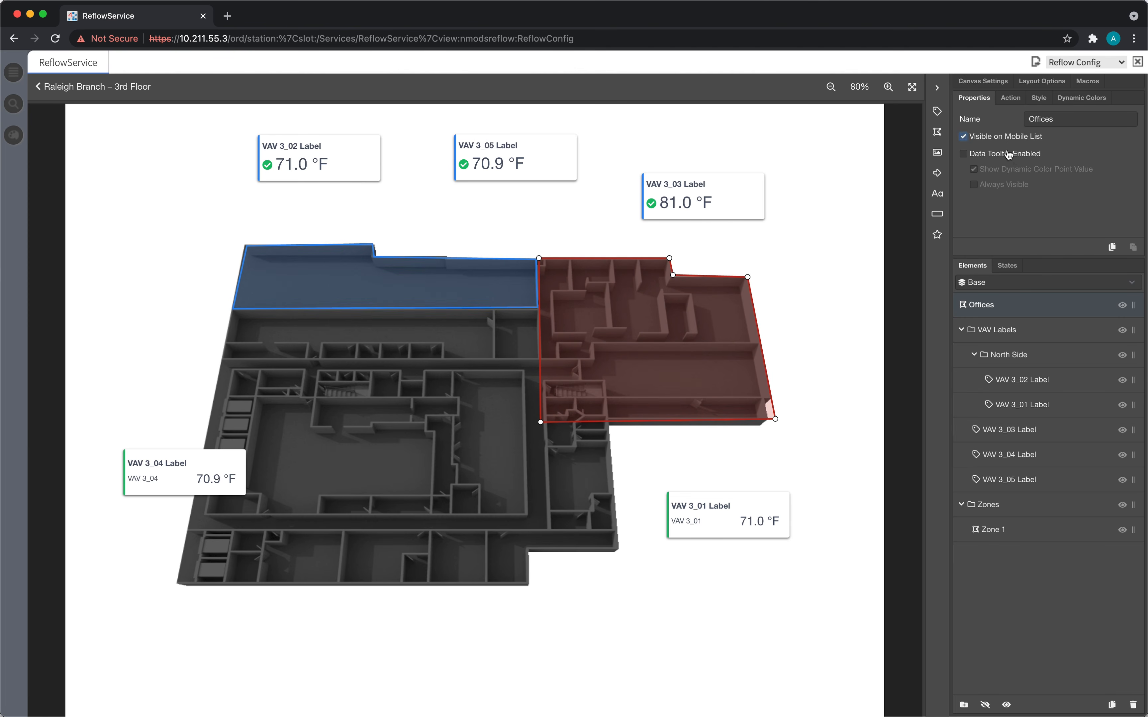
{"action": "left_click", "coordinate": [1006, 136]}
{"action": "left_click", "coordinate": [1006, 153]}
{"action": "left_click", "coordinate": [1006, 169]}
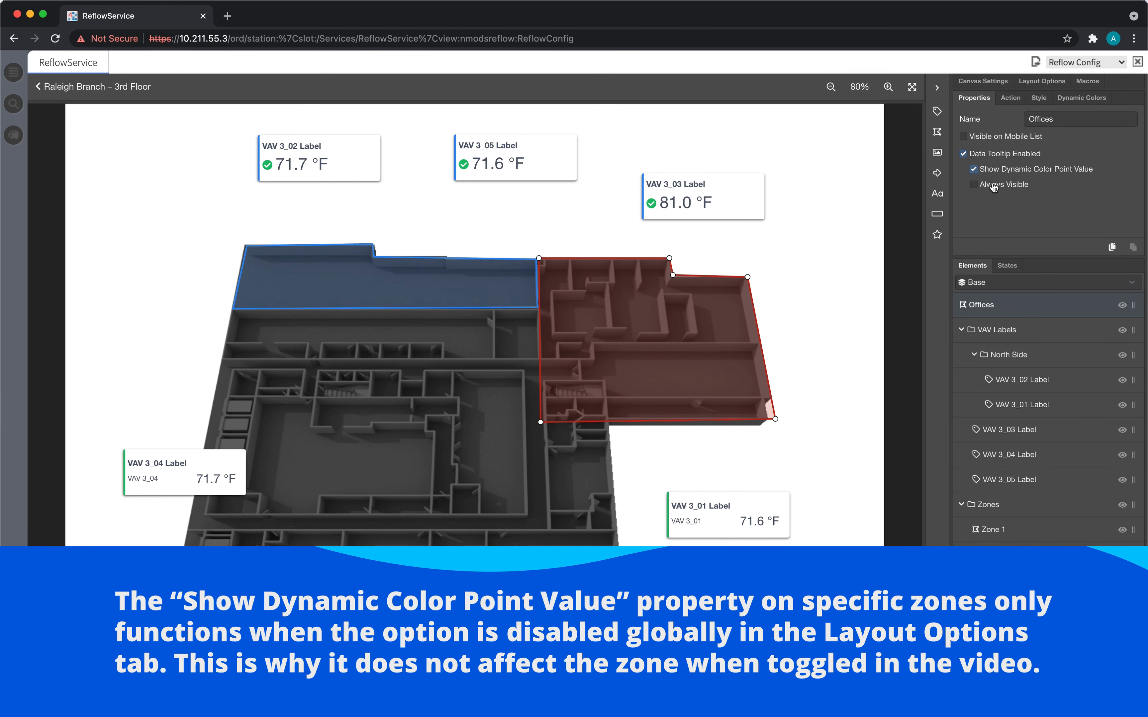
- Preview an always-visible tooltip for the Offices zone alone and turn its option back off
{"action": "left_click", "coordinate": [994, 186]}
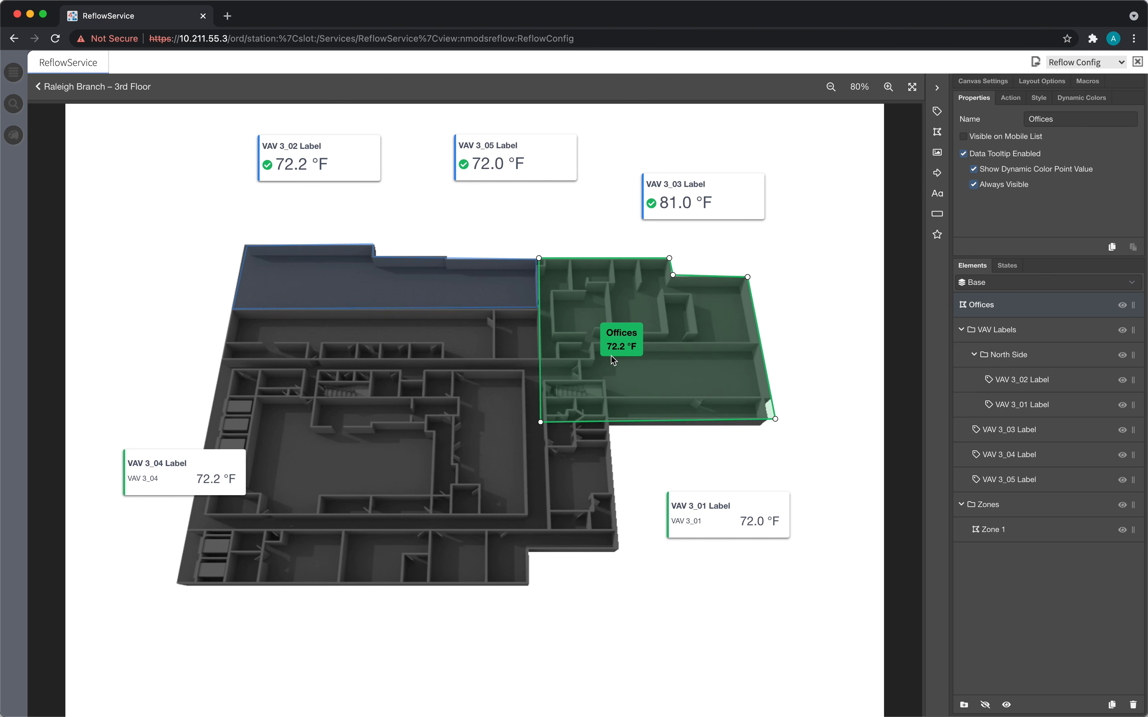
{"action": "left_click", "coordinate": [1012, 189]}
{"action": "left_click", "coordinate": [1012, 187]}
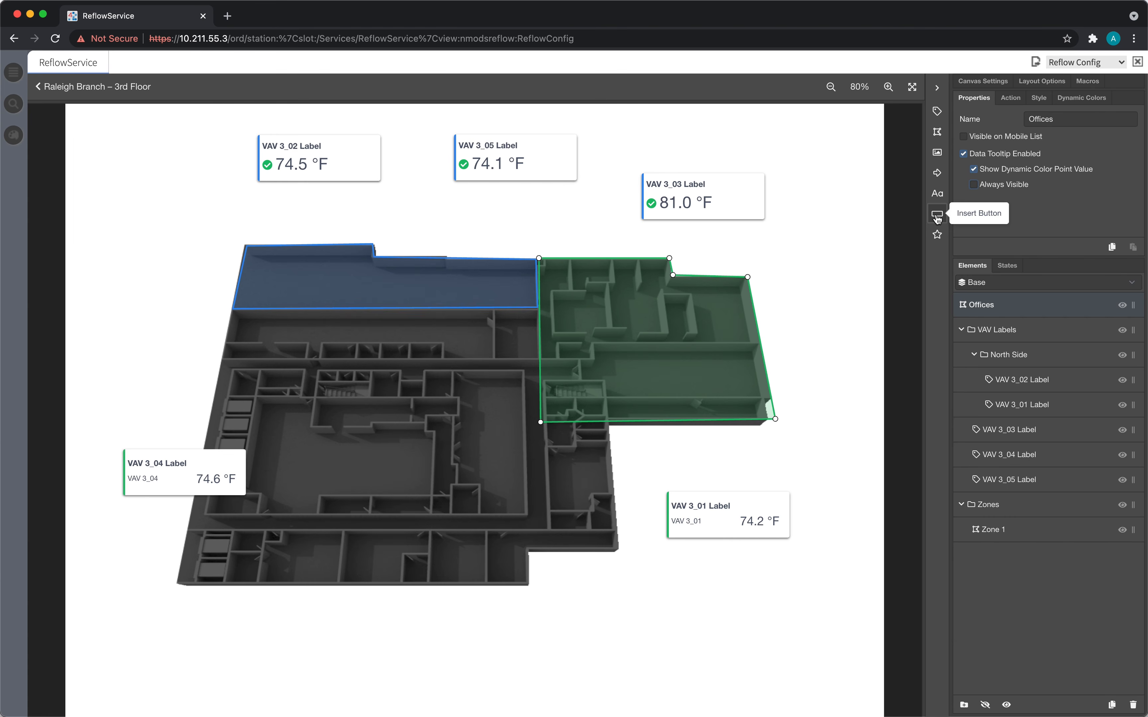
- Insert a button about 169 by 46 above the VAV 3_03 Label, at about X 1196, Y 37
{"action": "left_click", "coordinate": [844, 220]}
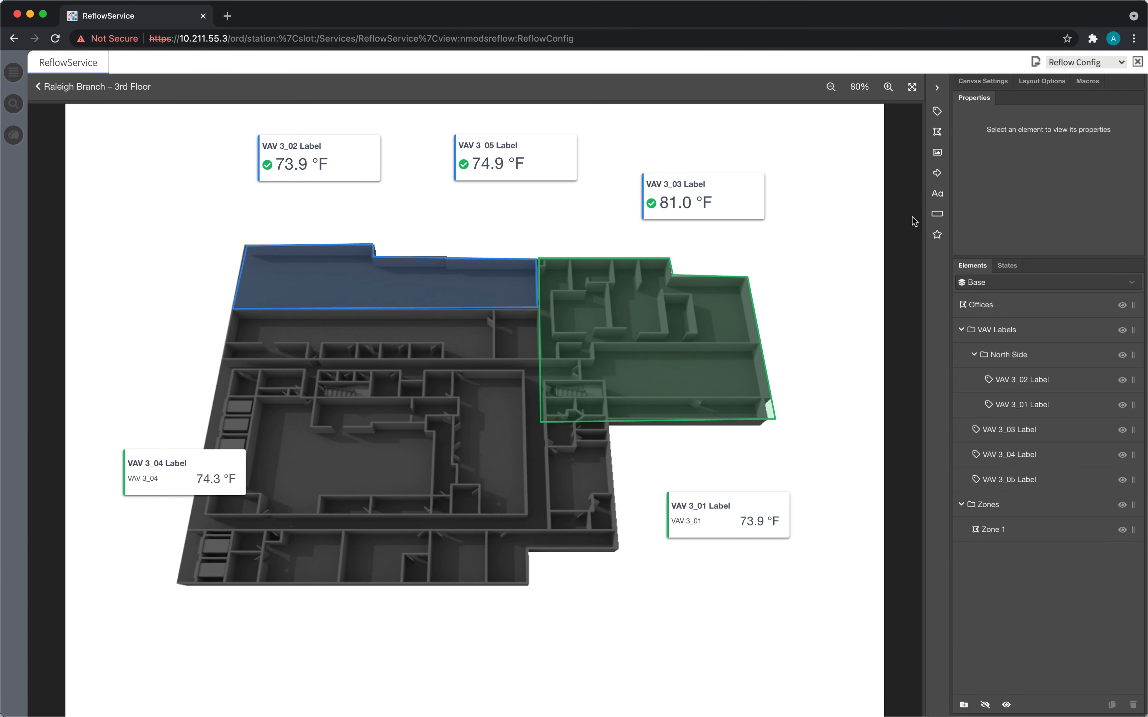
{"action": "left_click", "coordinate": [937, 216]}
{"action": "left_click_drag", "start_coordinate": [472, 411], "coordinate": [764, 135]}
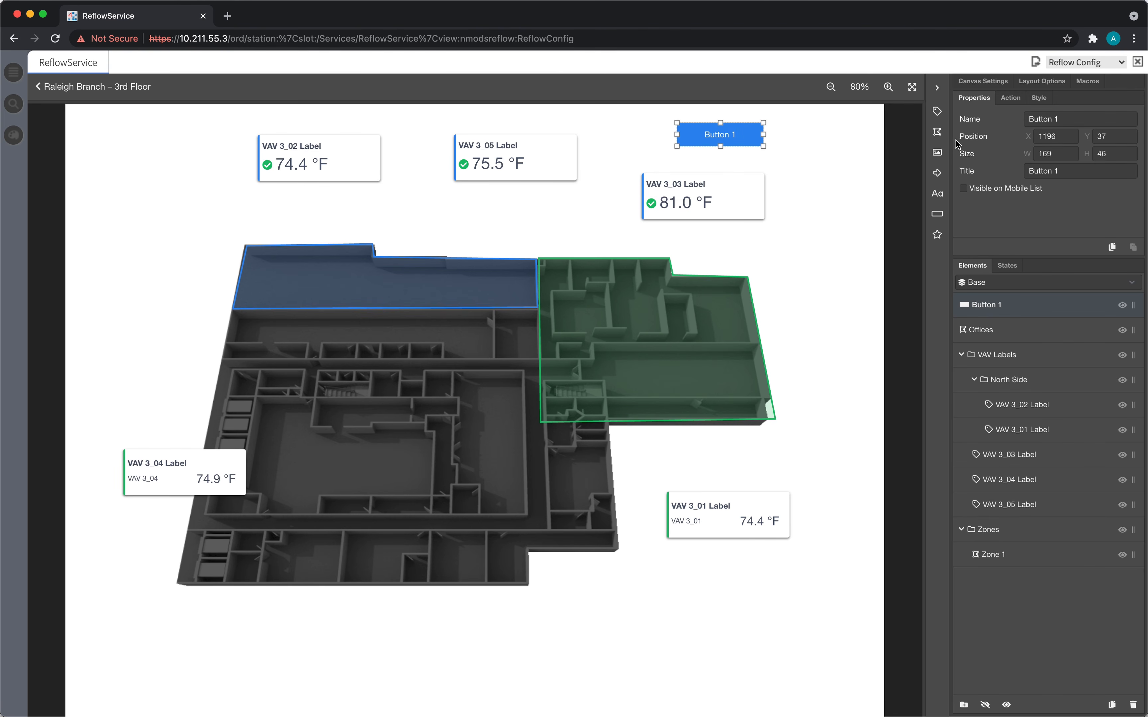
- Increase the new button's font size to 19
{"action": "left_click", "coordinate": [1035, 100]}
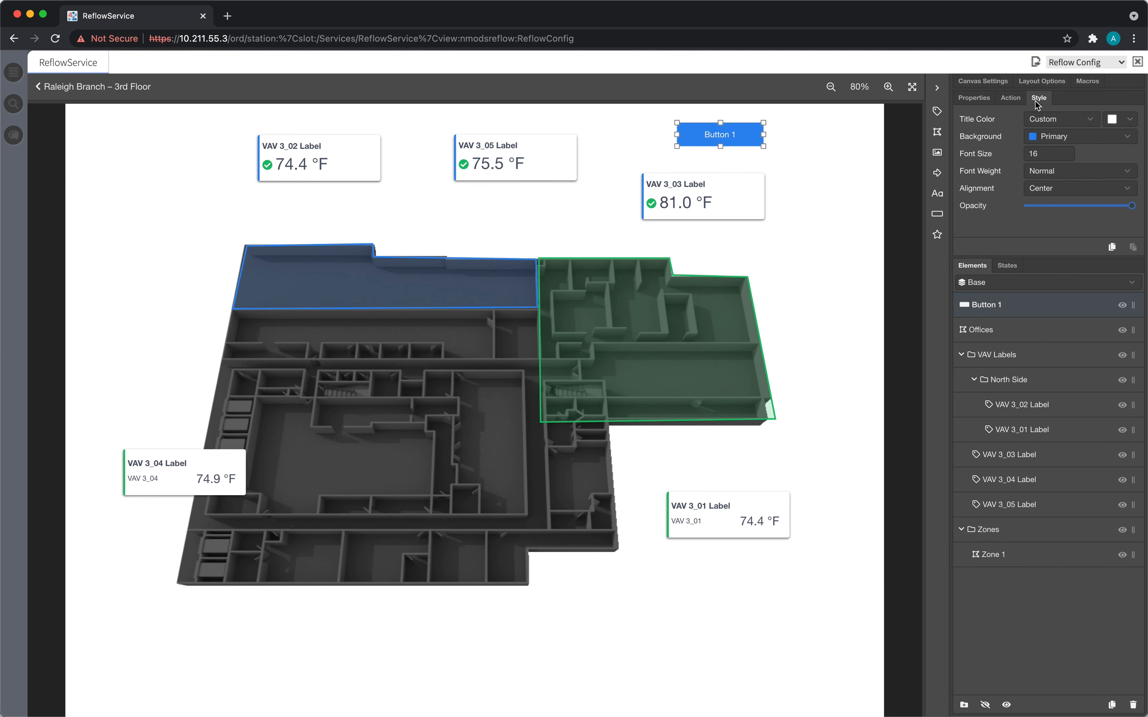
{"action": "left_click", "coordinate": [1068, 151]}
{"action": "double_click", "coordinate": [1068, 150]}
{"action": "left_click", "coordinate": [1068, 151]}
{"action": "left_click", "coordinate": [1068, 151]}
{"action": "left_click", "coordinate": [1068, 151]}
{"action": "left_click", "coordinate": [1068, 150]}
{"action": "left_click", "coordinate": [1069, 158]}
{"action": "left_click", "coordinate": [1069, 157]}
{"action": "double_click", "coordinate": [1068, 158]}
- Try other font weights on the button, including Lighter, and return the weight to Normal
{"action": "left_click", "coordinate": [1065, 172]}
{"action": "left_click", "coordinate": [1065, 209]}
{"action": "left_click", "coordinate": [1062, 171]}
{"action": "left_click", "coordinate": [1062, 226]}
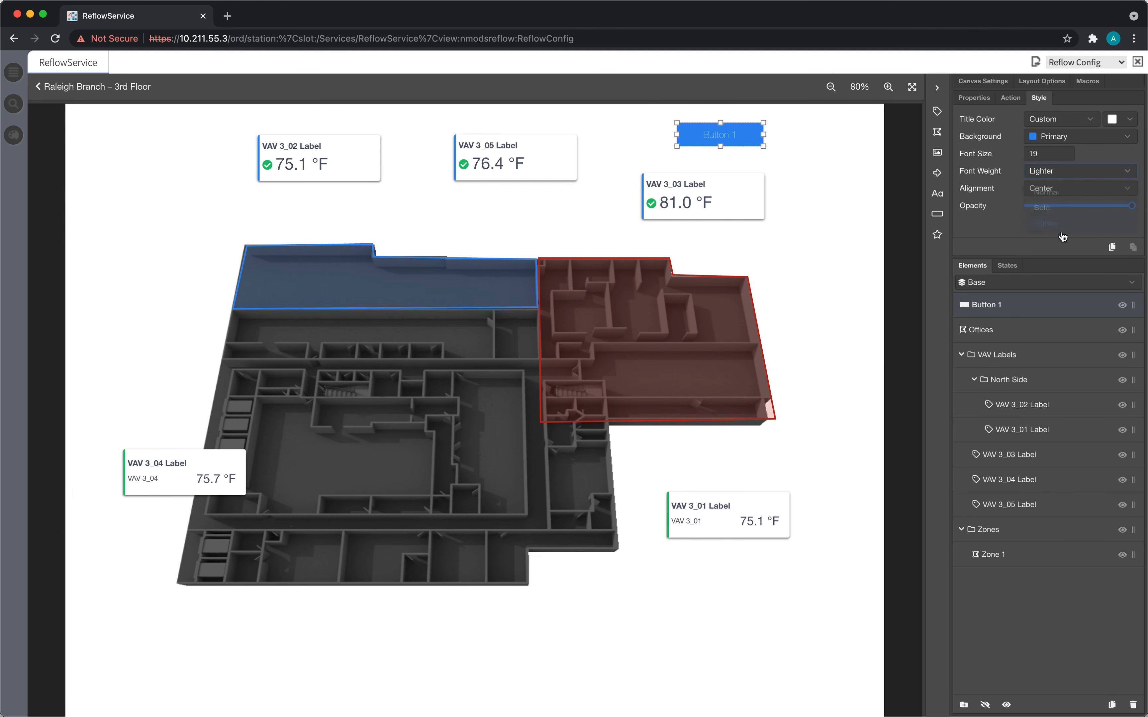
{"action": "left_click", "coordinate": [1055, 176]}
{"action": "left_click", "coordinate": [1053, 194]}
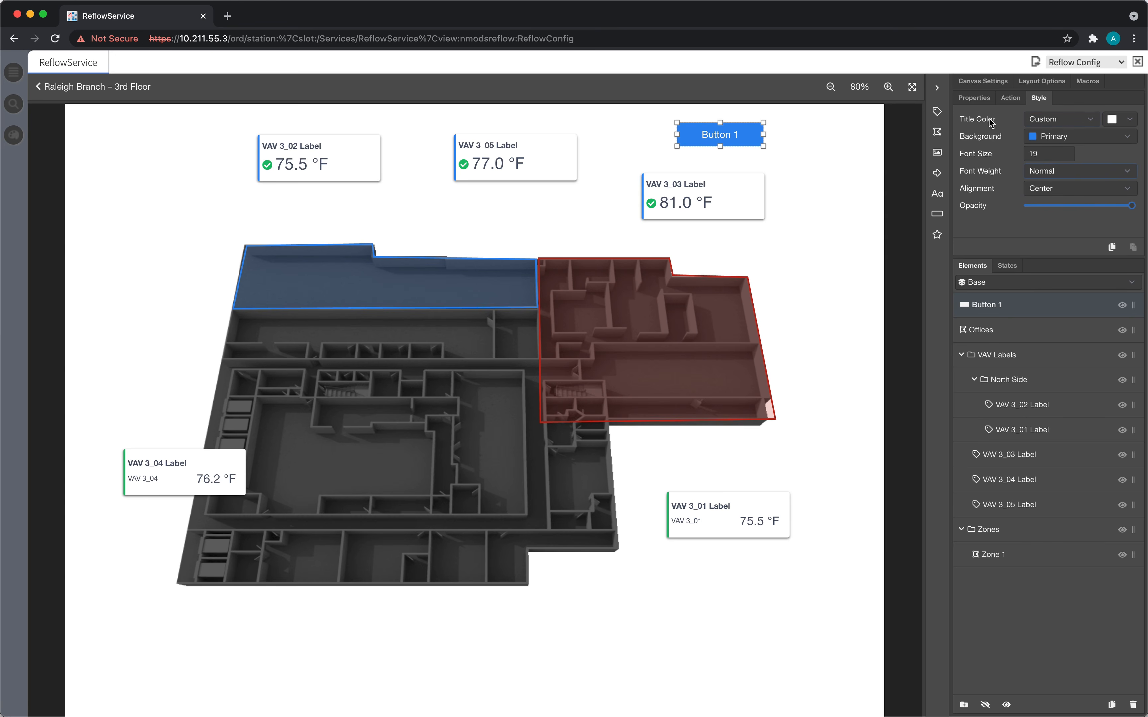
- Set the button's background to Secondary and review its available action types, leaving Hyperlink selected
{"action": "left_click", "coordinate": [1086, 142]}
{"action": "left_click", "coordinate": [1079, 179]}
{"action": "left_click", "coordinate": [1076, 141]}
{"action": "left_click", "coordinate": [1075, 141]}
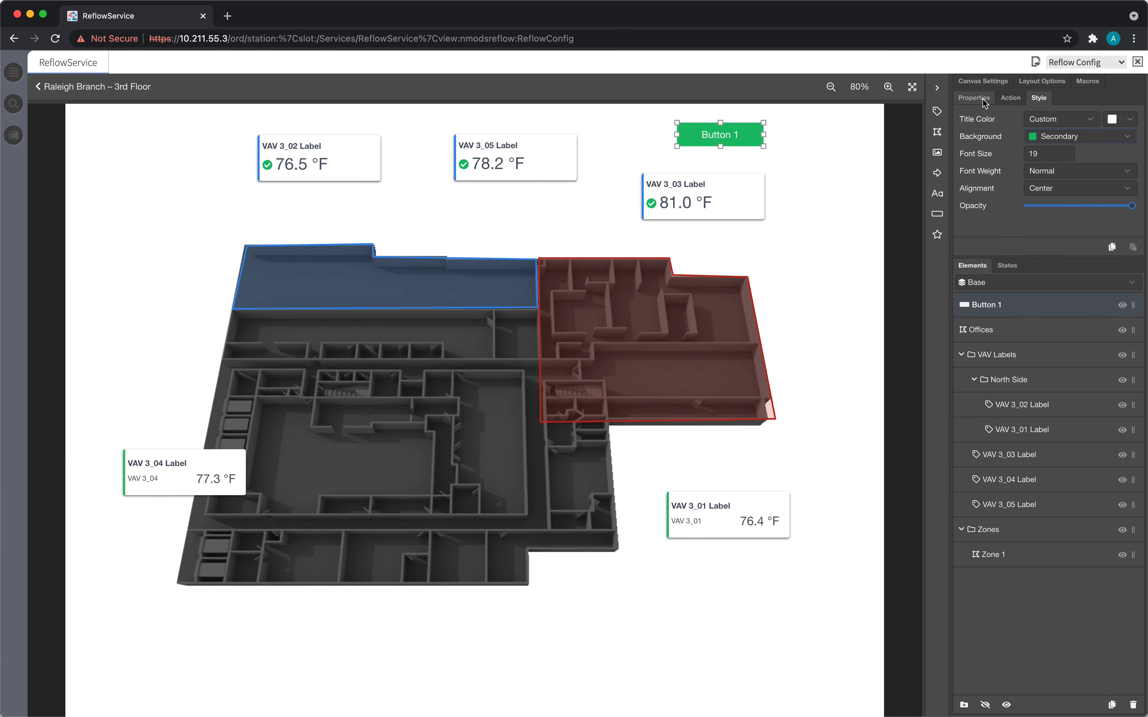
{"action": "left_click", "coordinate": [1007, 99]}
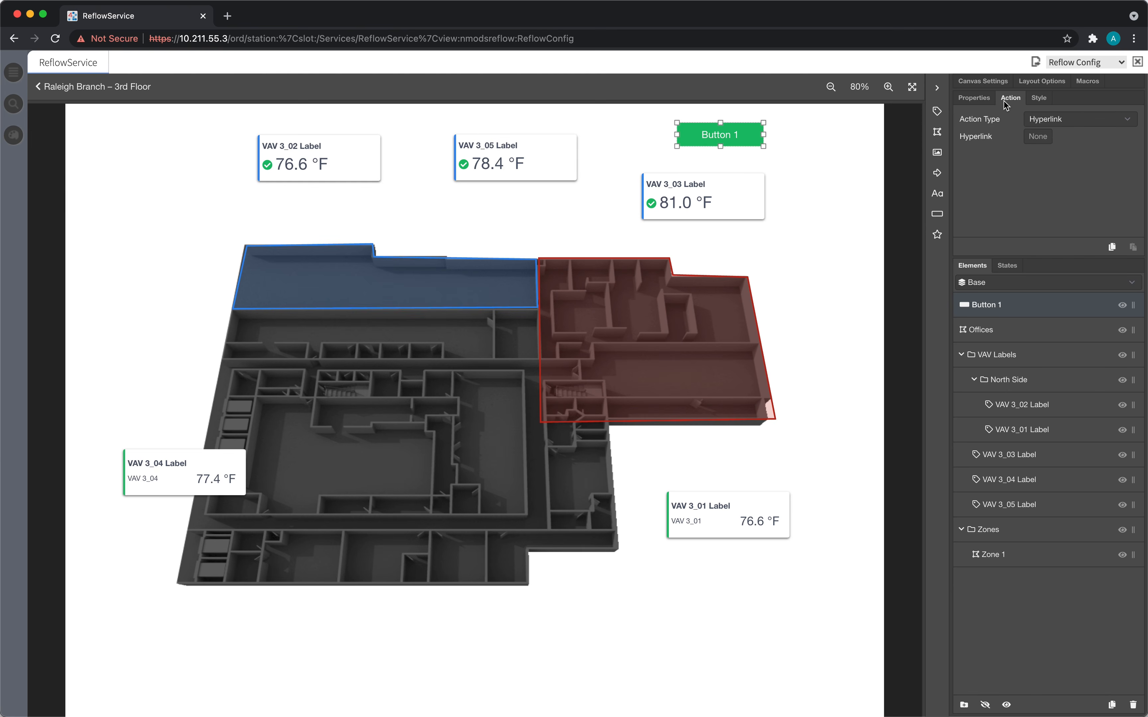
{"action": "left_click", "coordinate": [1068, 124]}
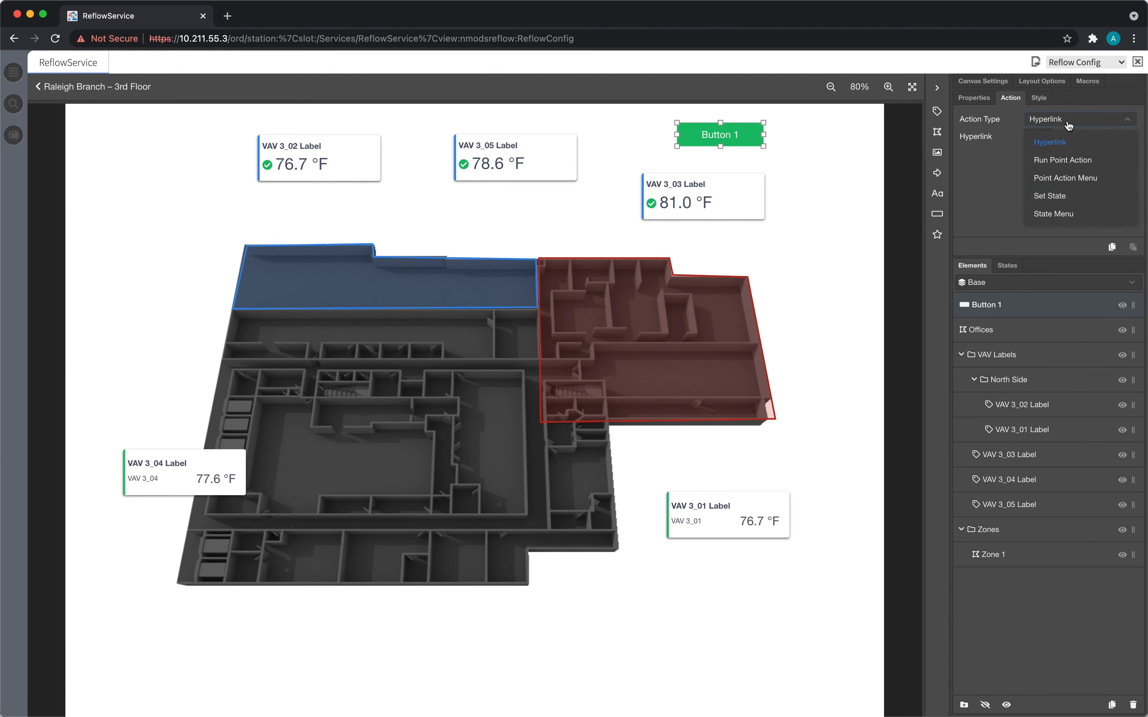
{"action": "left_click", "coordinate": [1067, 124]}
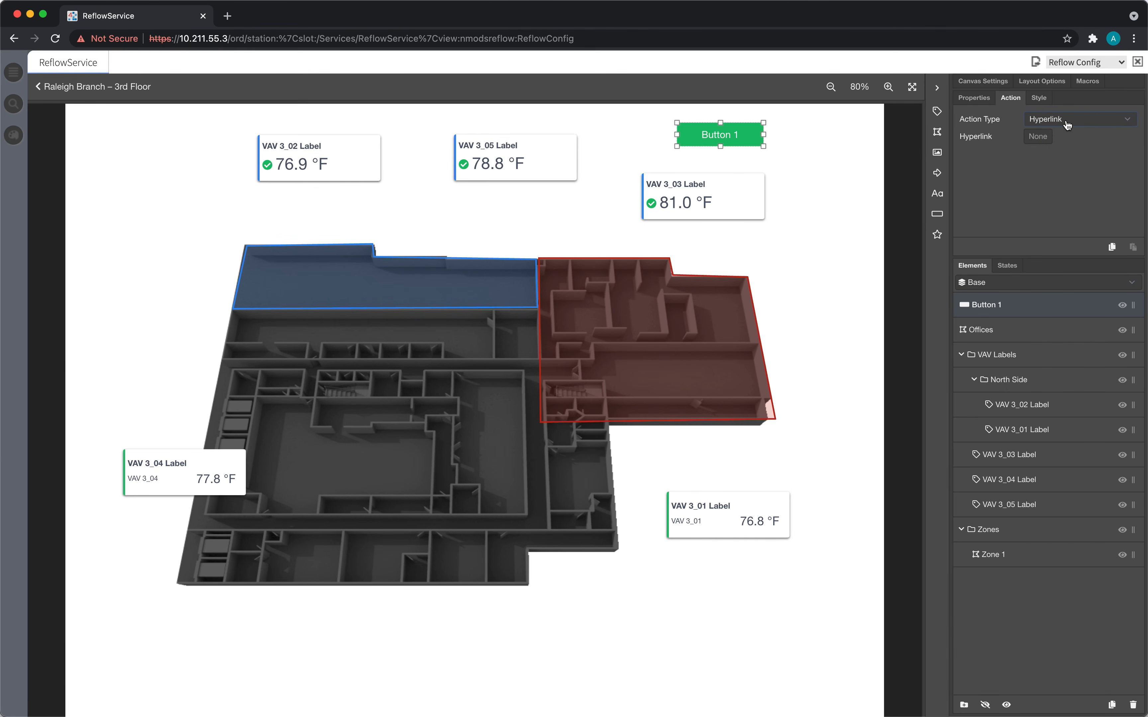
{"action": "left_click", "coordinate": [805, 236]}
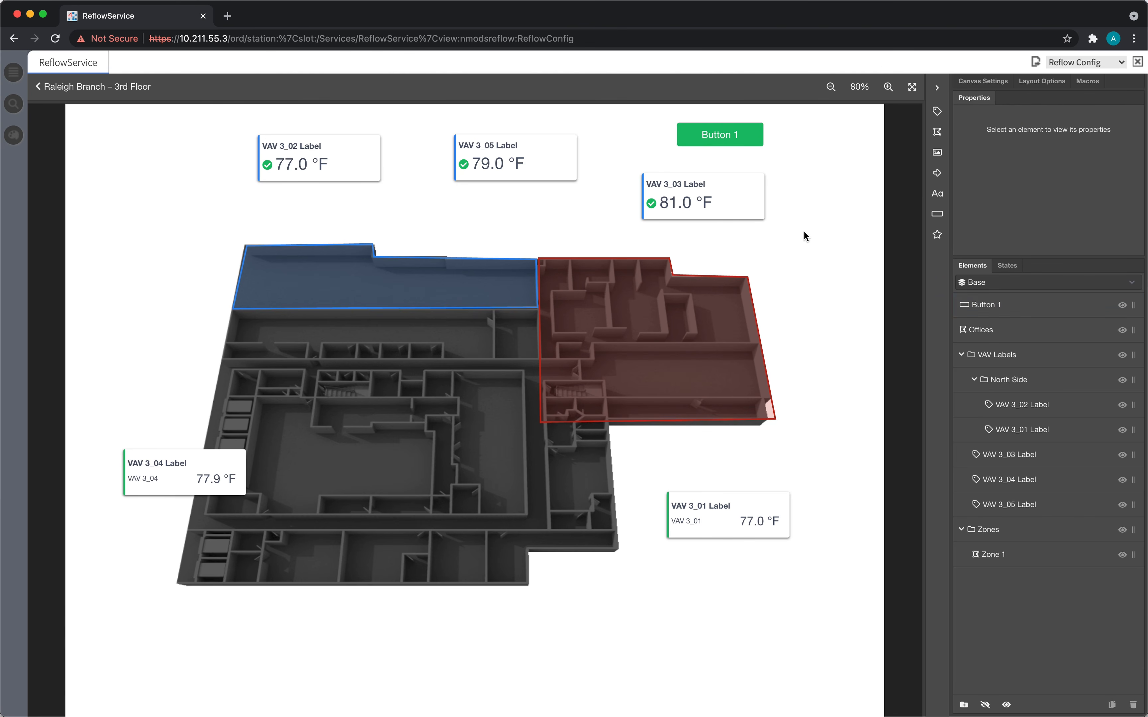
- Insert an icon about 182 by 140 just east of the Offices zone and change its symbol to alarm-plus
{"action": "left_click", "coordinate": [938, 235]}
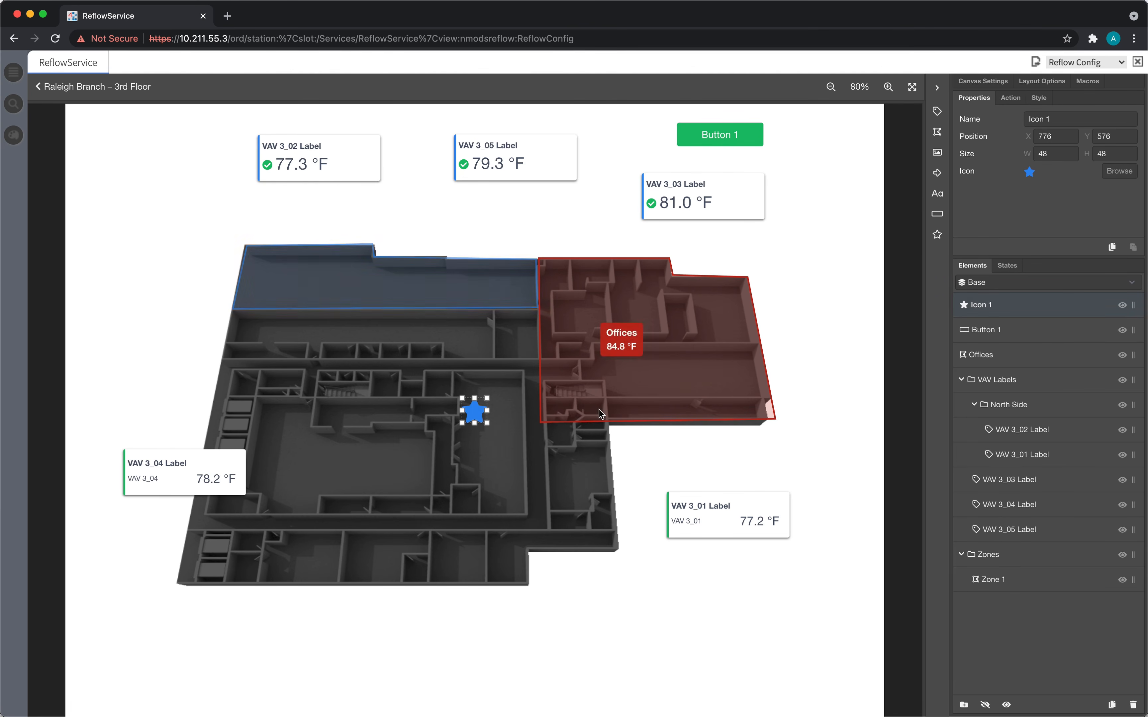
{"action": "left_click_drag", "start_coordinate": [475, 416], "coordinate": [808, 282]}
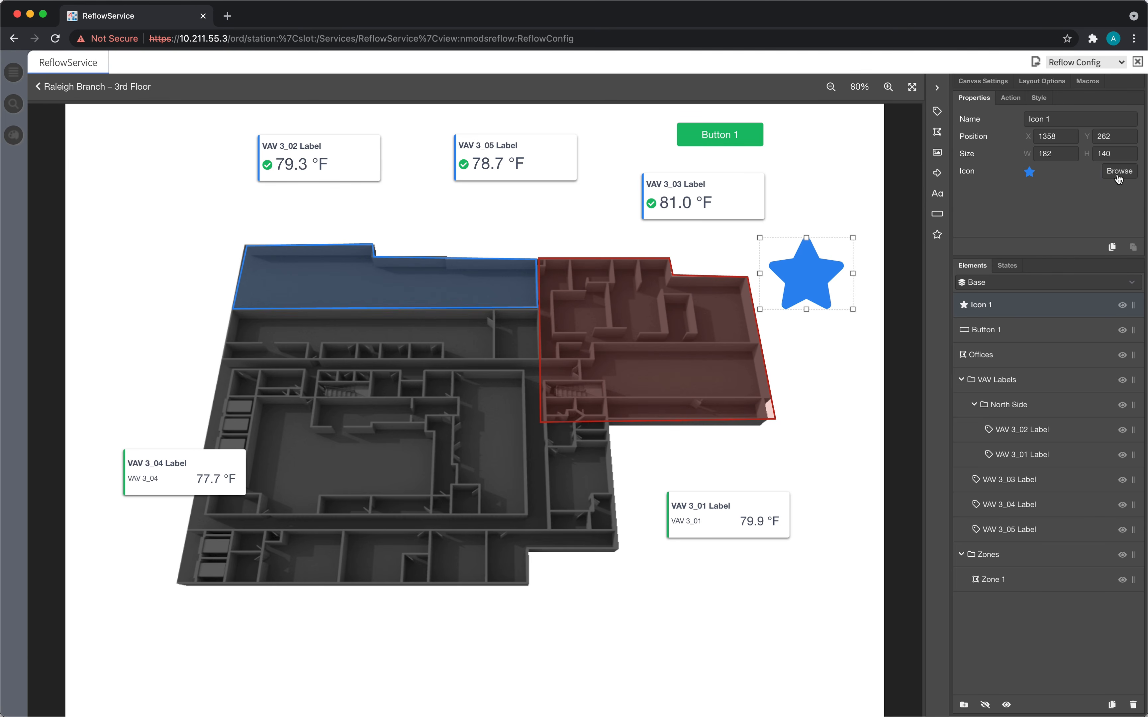
{"action": "left_click", "coordinate": [1118, 171]}
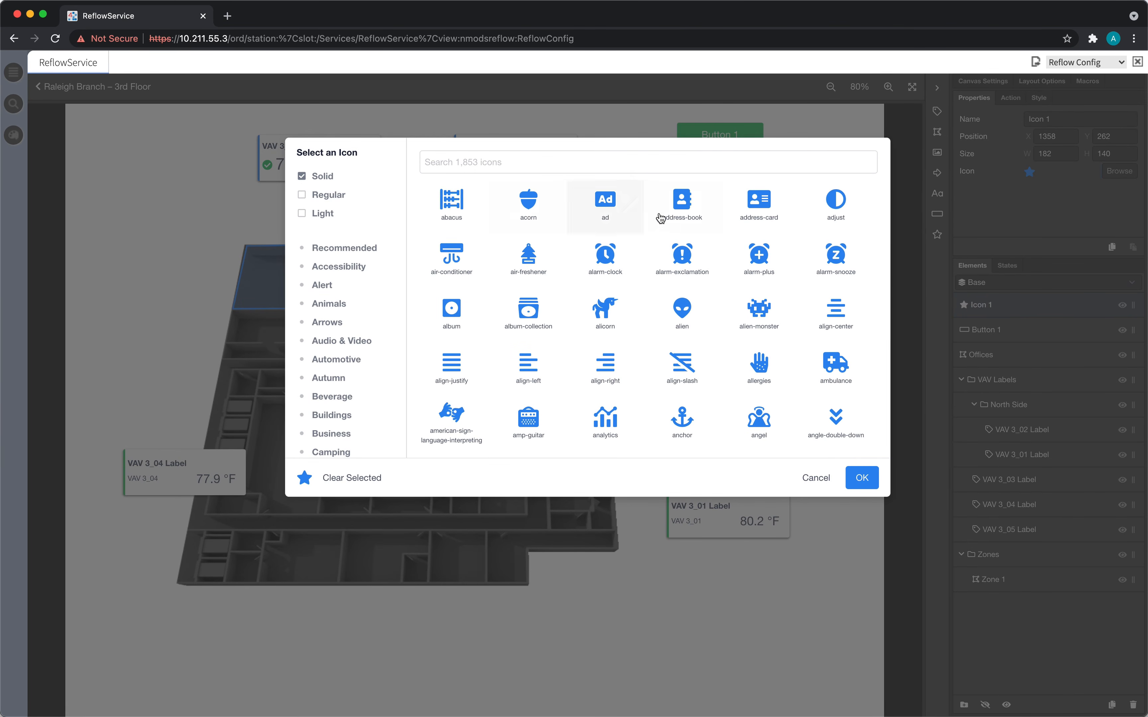
{"action": "left_click", "coordinate": [747, 264]}
{"action": "left_click", "coordinate": [862, 478]}
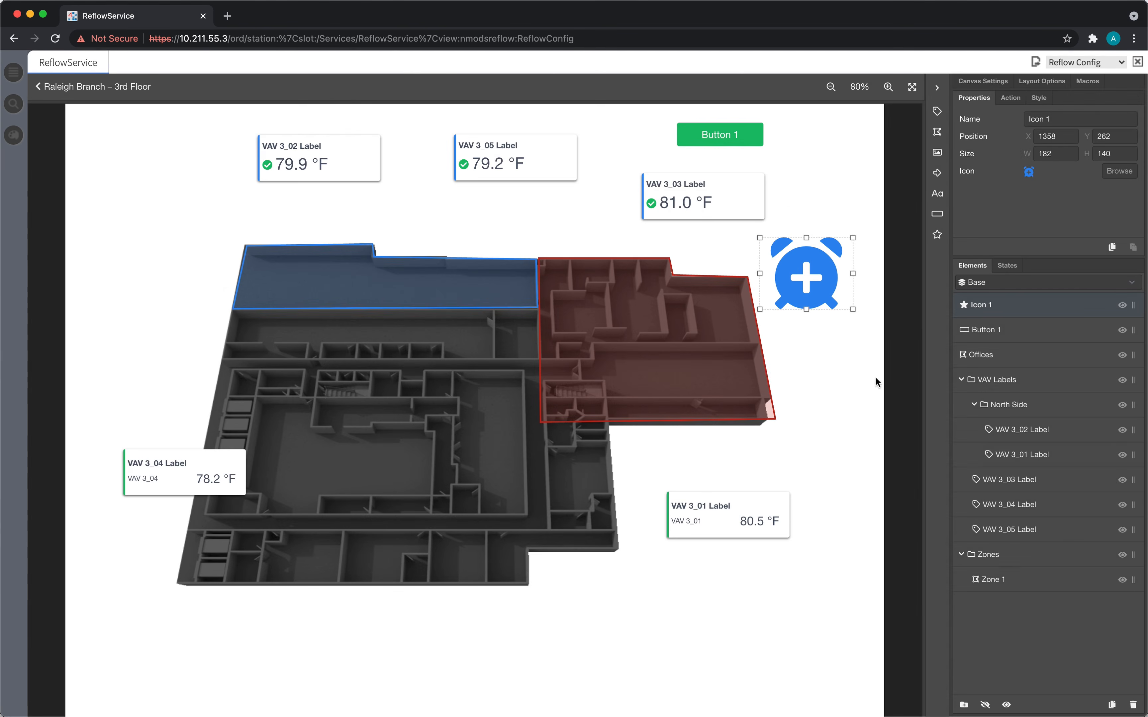
- Review the icon's color options and change its symbol to lightbulb, searching the icon library for "light"
{"action": "left_click", "coordinate": [1039, 102]}
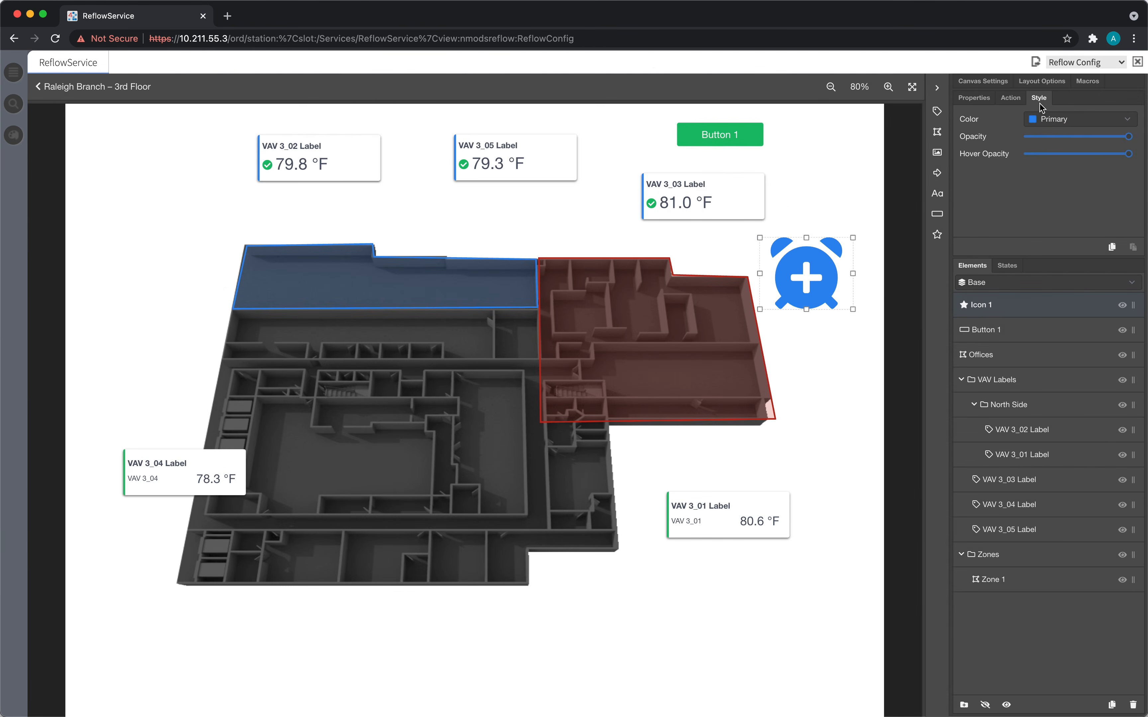
{"action": "left_click", "coordinate": [1071, 120]}
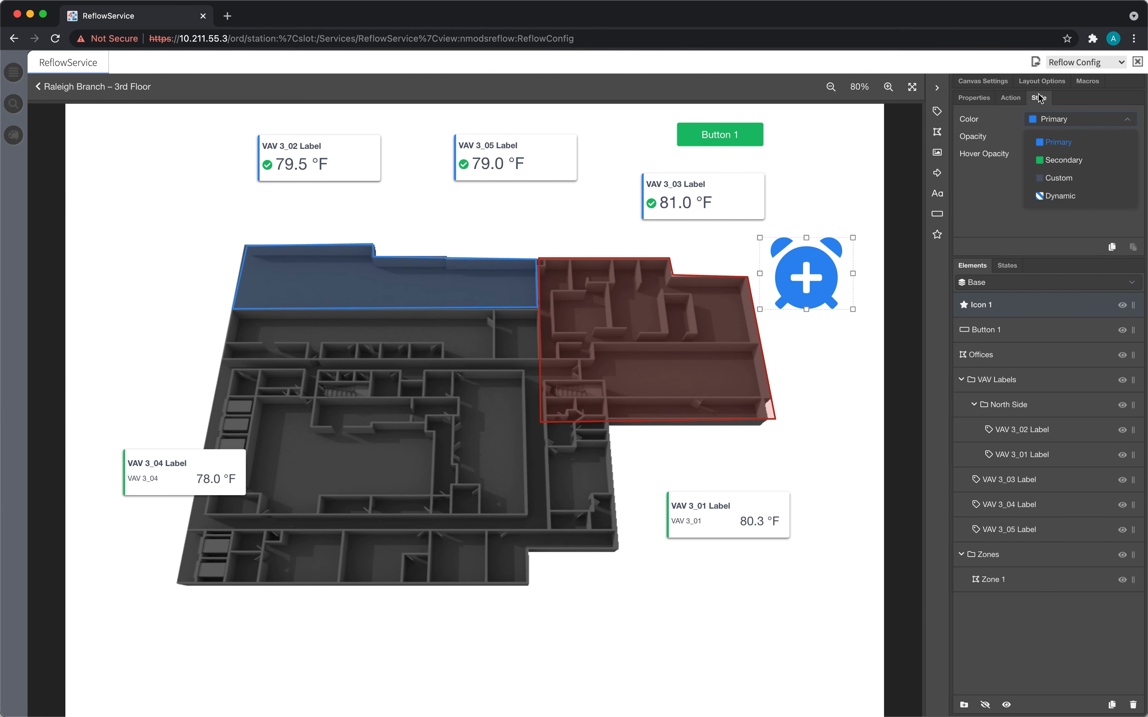
{"action": "left_click", "coordinate": [973, 98]}
{"action": "left_click", "coordinate": [1115, 173]}
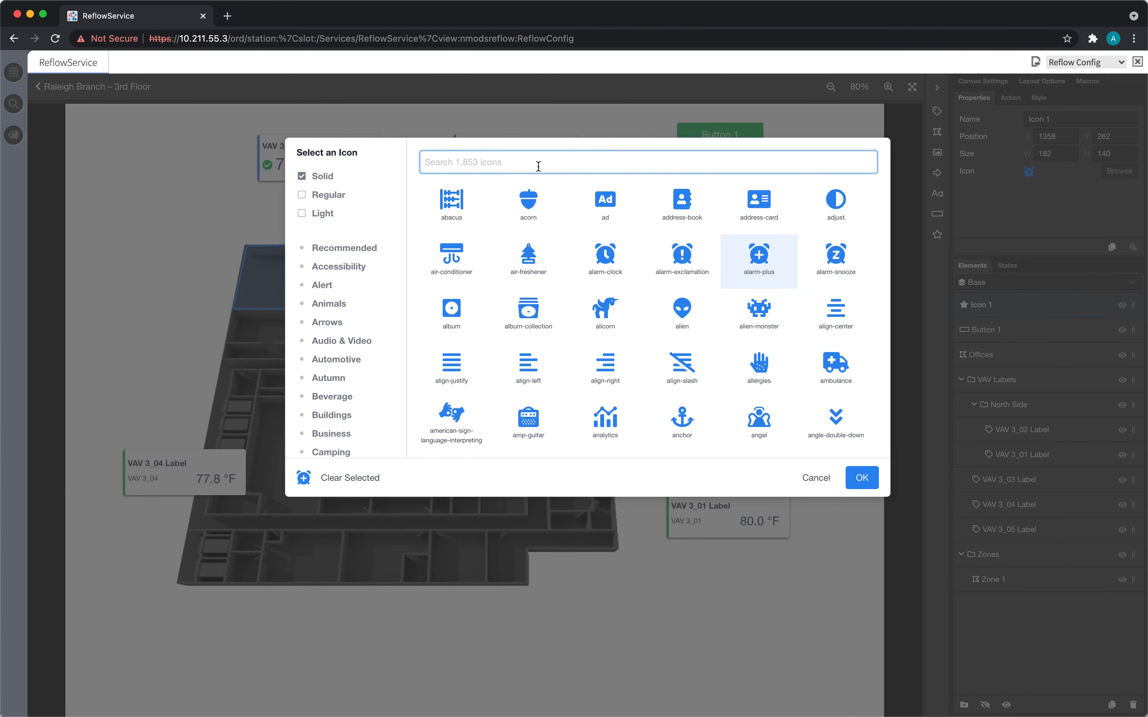
{"action": "type", "text": "light"}
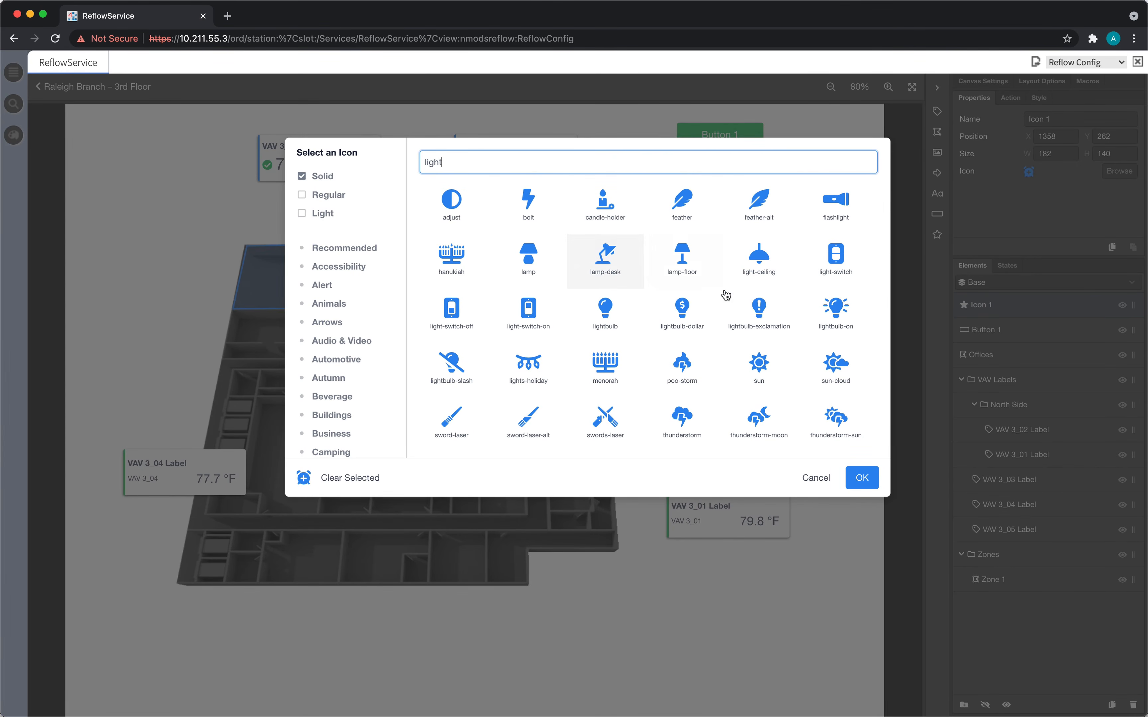
{"action": "left_click", "coordinate": [609, 316]}
{"action": "left_click", "coordinate": [857, 483]}
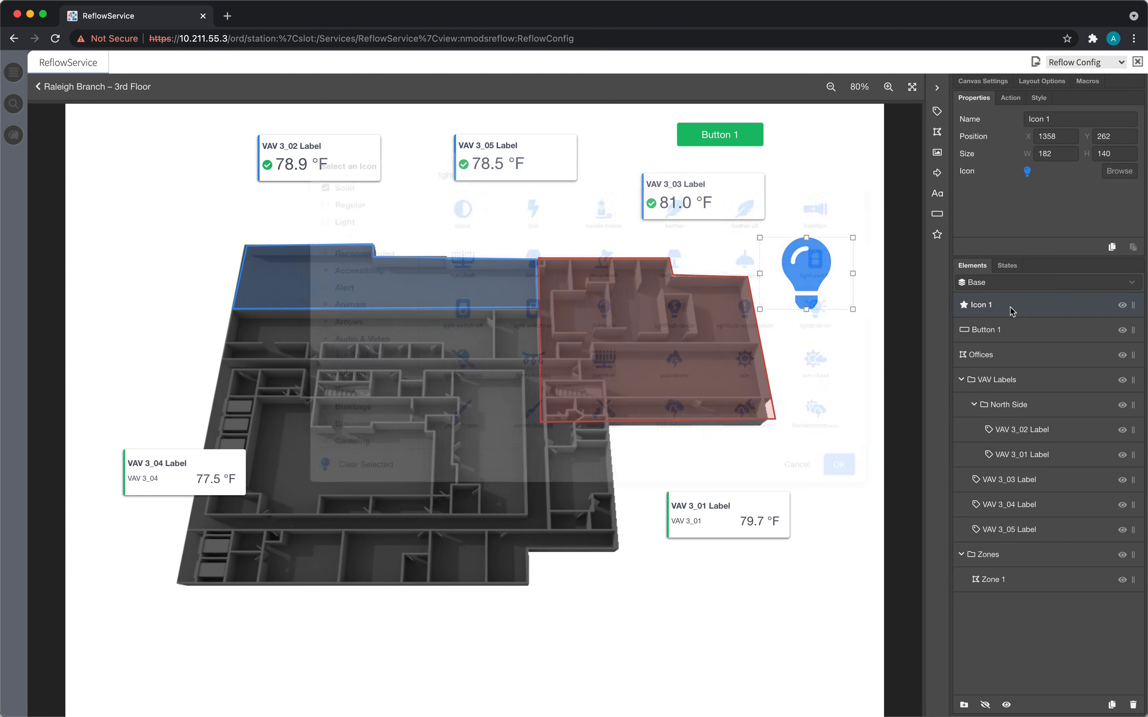
- Set the lightbulb icon's color to Custom, try yellow rgba(255,202,6,1), and clear that color
{"action": "left_click", "coordinate": [1038, 98]}
{"action": "left_click", "coordinate": [1067, 120]}
{"action": "left_click", "coordinate": [1063, 180]}
{"action": "left_click", "coordinate": [1072, 123]}
{"action": "left_click", "coordinate": [1067, 183]}
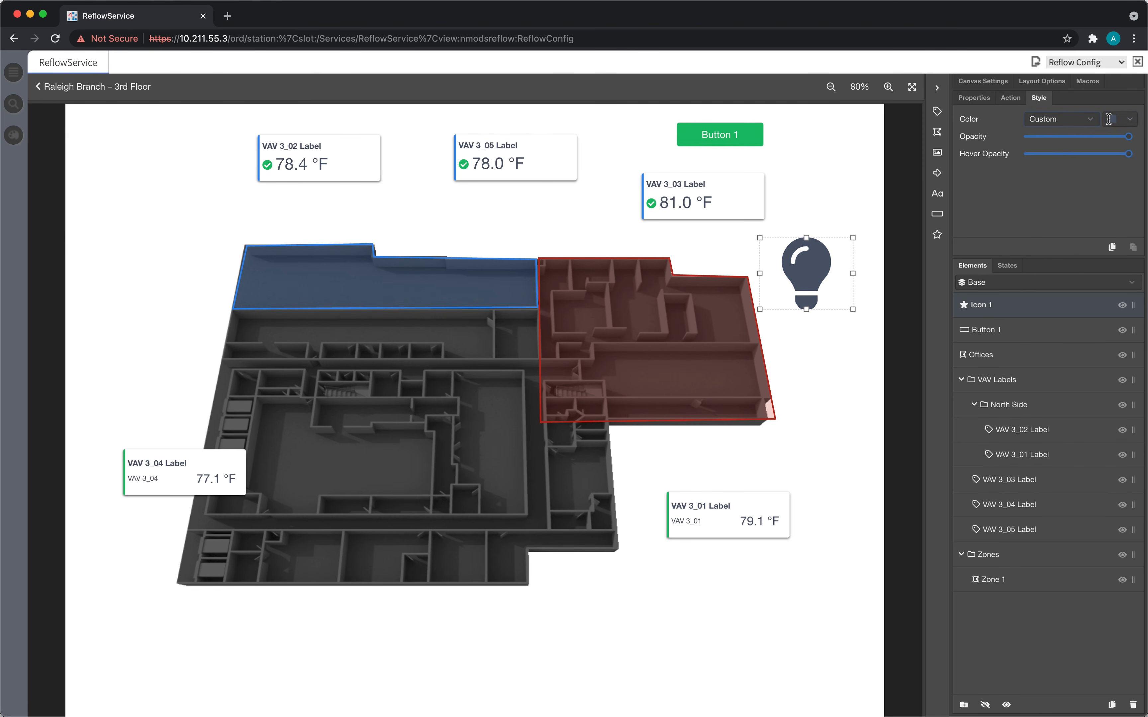
{"action": "left_click", "coordinate": [1131, 121]}
{"action": "left_click", "coordinate": [1008, 262]}
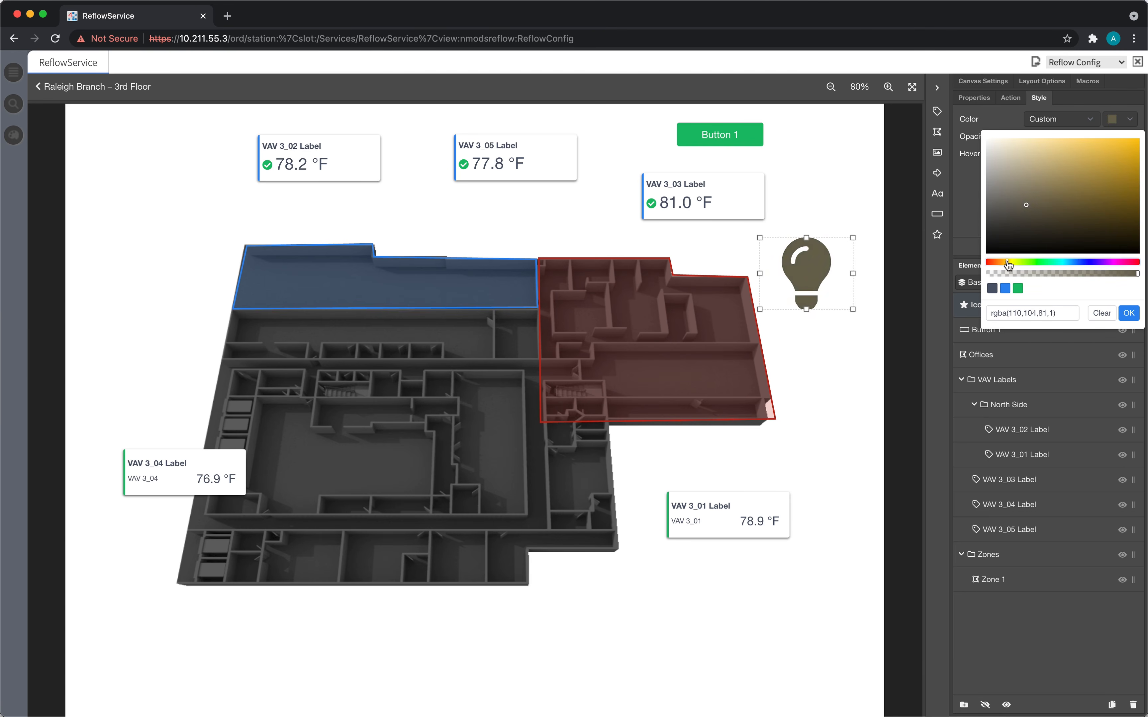
{"action": "left_click", "coordinate": [1135, 140]}
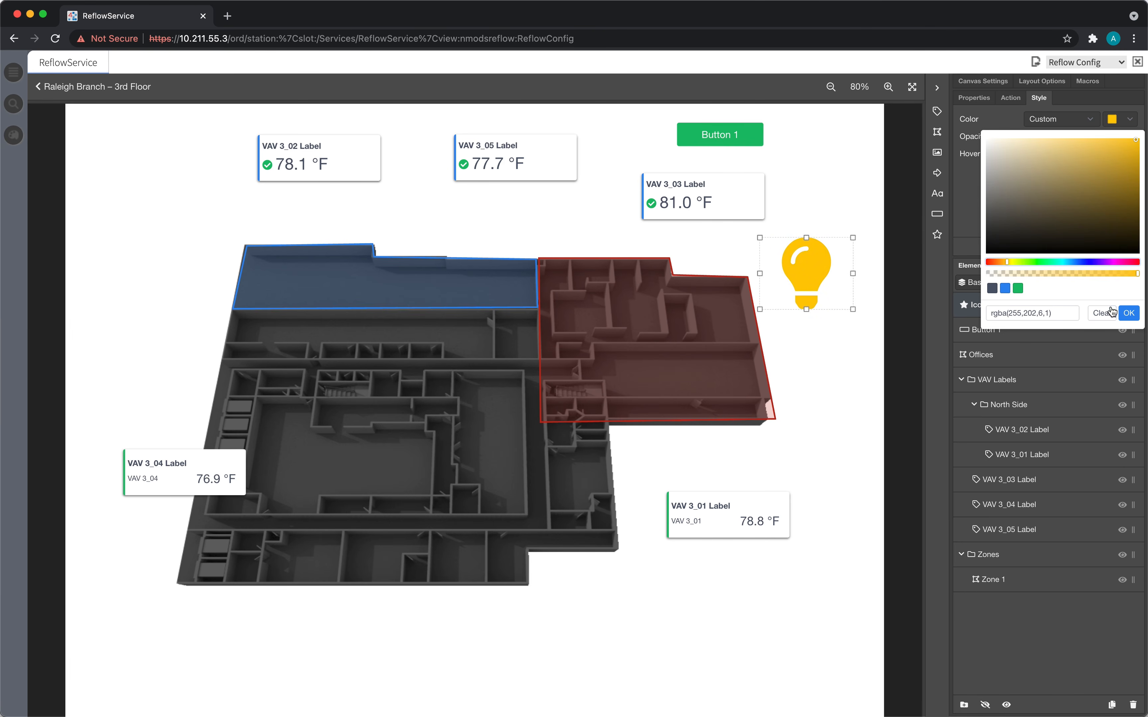
{"action": "left_click", "coordinate": [1101, 313]}
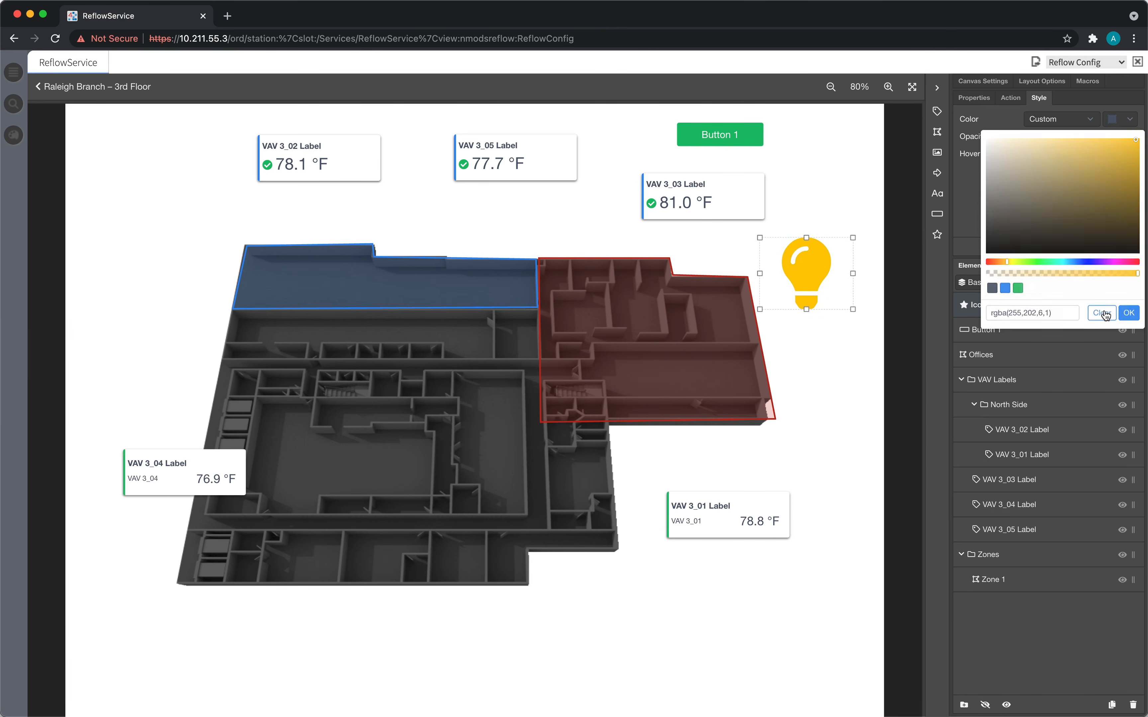
- Delete the lightbulb icon and Button 1 from the layout
{"action": "left_click", "coordinate": [972, 97]}
{"action": "left_click", "coordinate": [849, 185]}
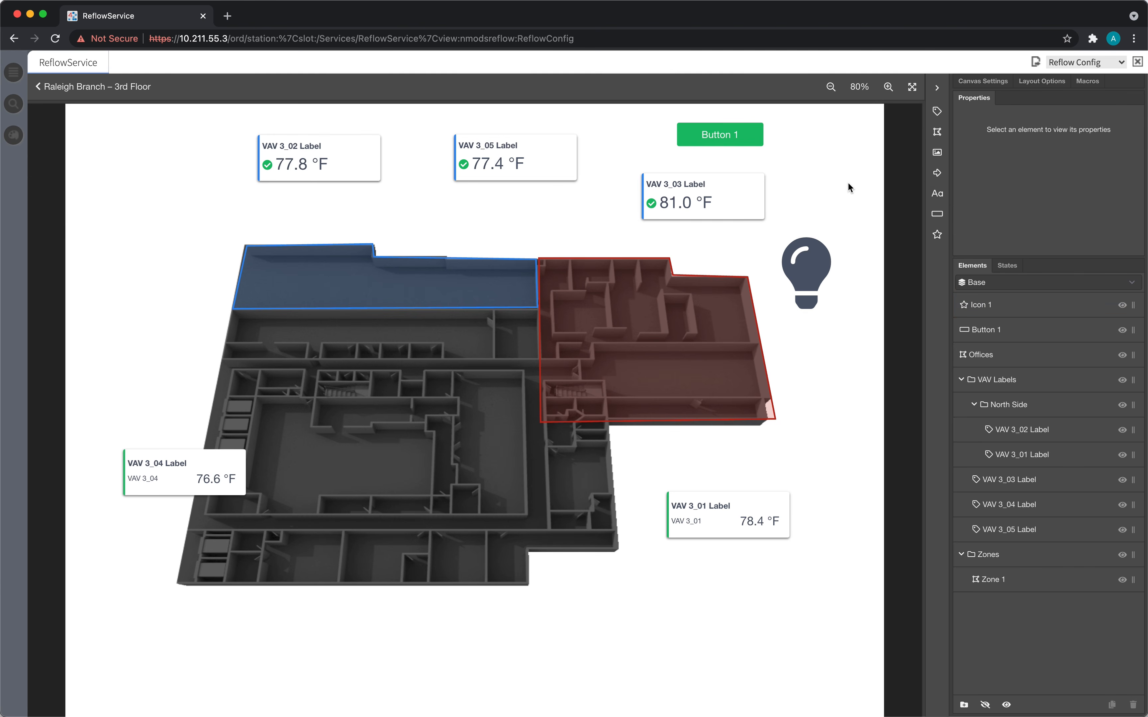
{"action": "left_click", "coordinate": [820, 250]}
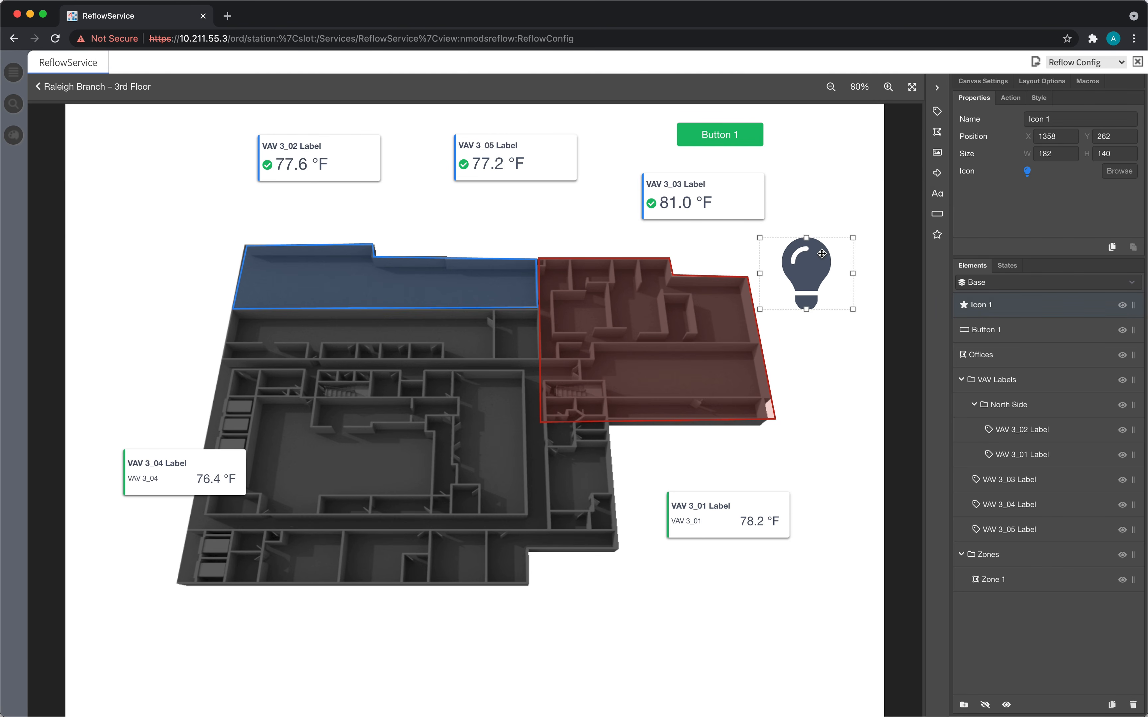
{"action": "key", "text": "Delete"}
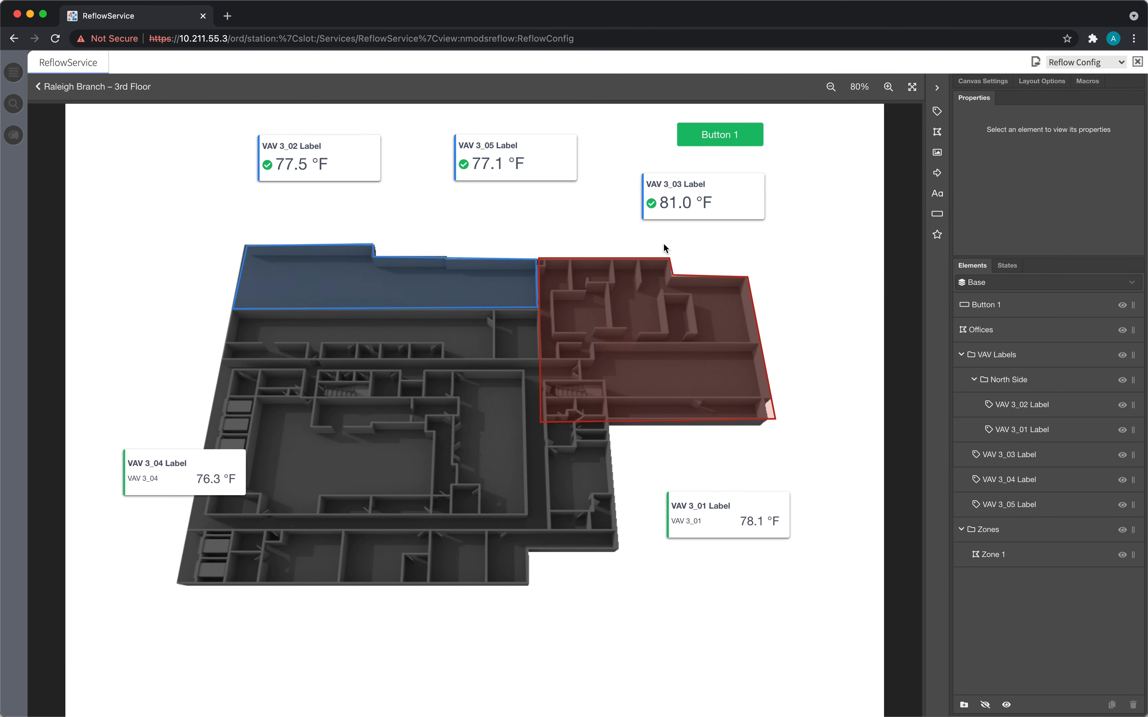
{"action": "left_click", "coordinate": [725, 136]}
{"action": "key", "text": "Delete"}
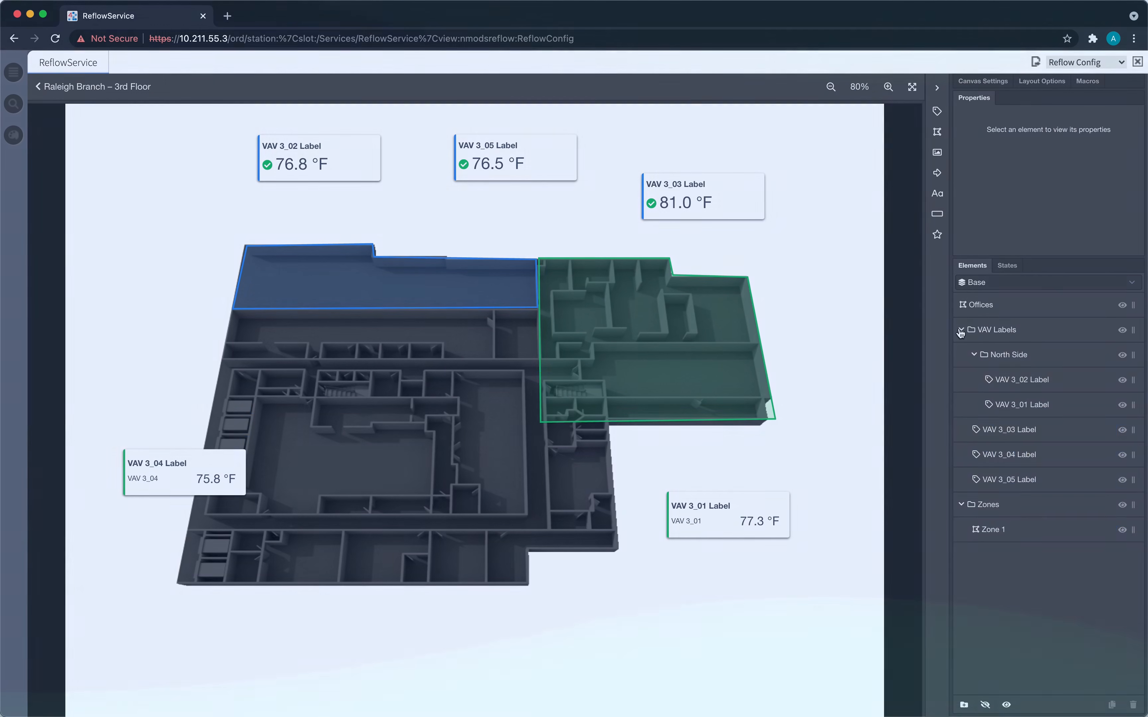
- Move the Offices zone into the Zones folder, collapsing the element folders for the move and expanding them again
{"action": "left_click", "coordinate": [960, 330]}
{"action": "left_click", "coordinate": [960, 355]}
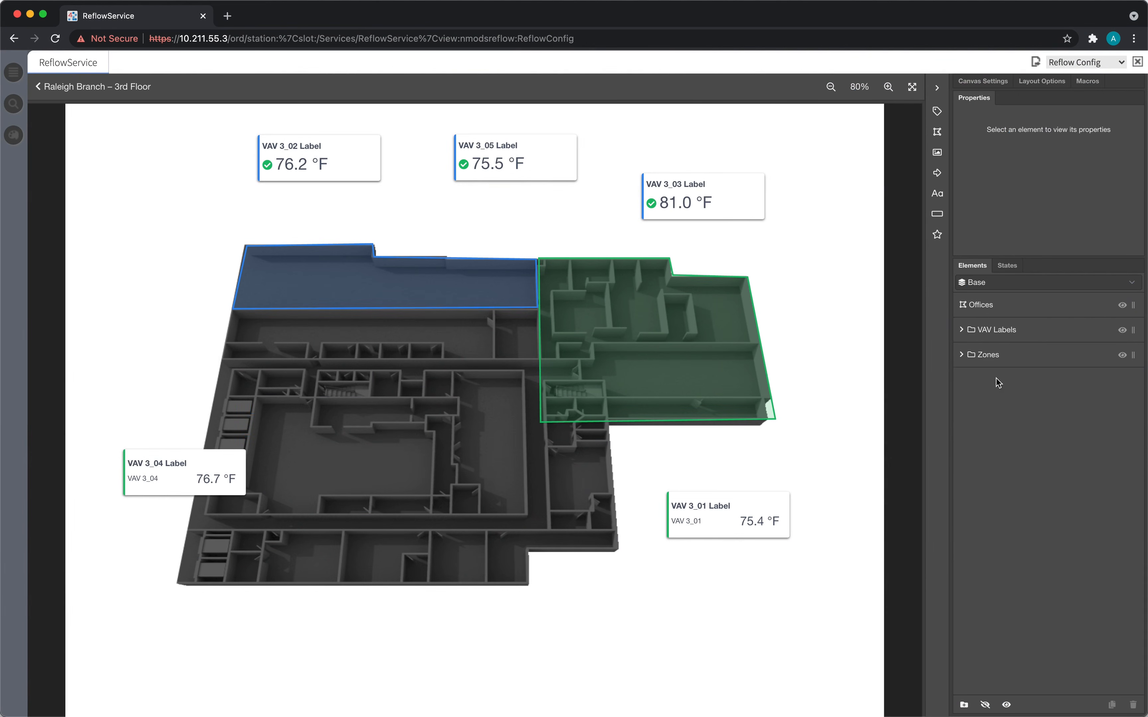
{"action": "left_click_drag", "start_coordinate": [1001, 306], "coordinate": [1010, 331]}
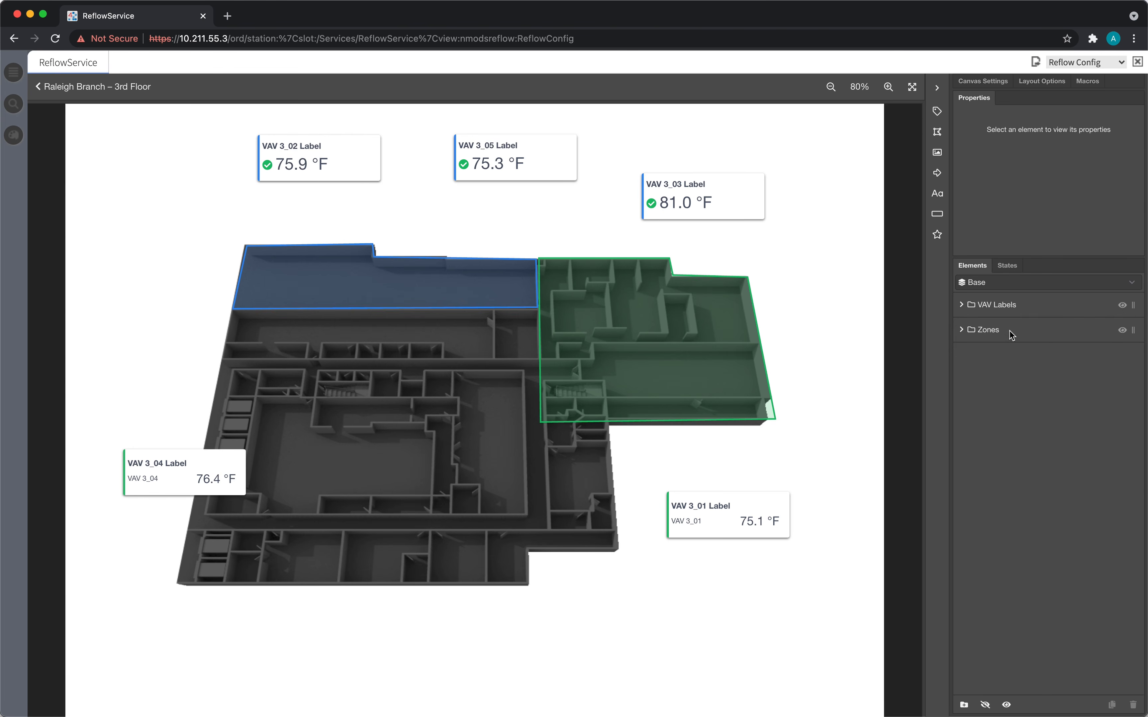
{"action": "left_click", "coordinate": [962, 330]}
{"action": "left_click", "coordinate": [961, 305]}
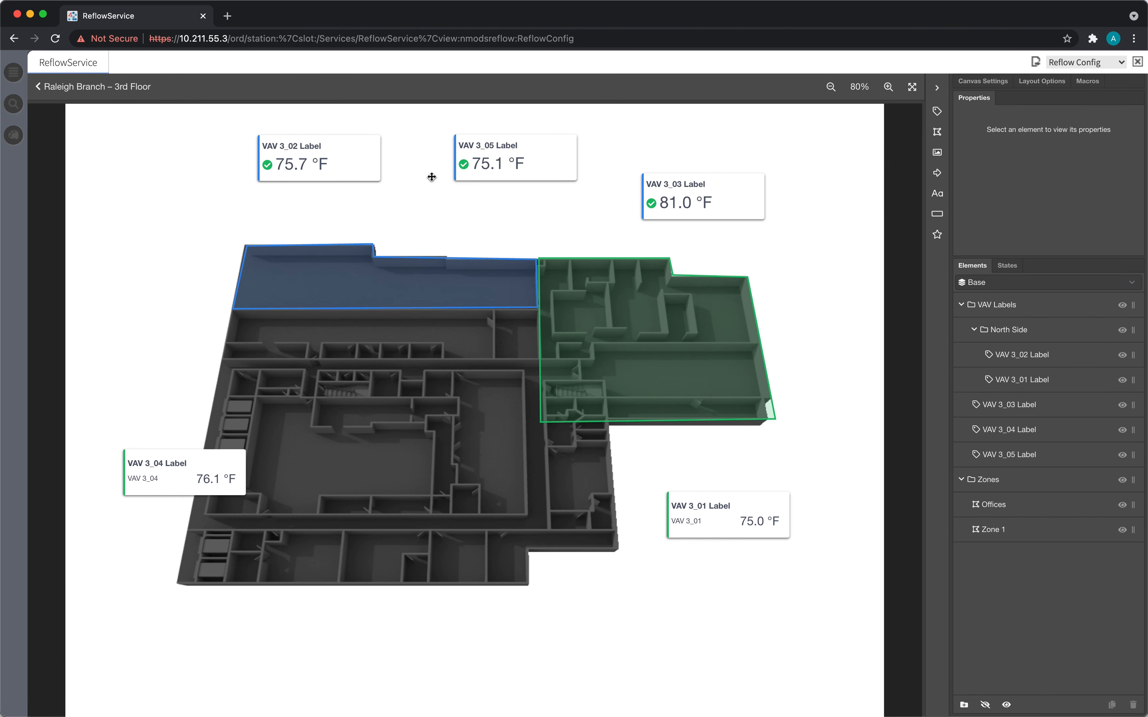
- Reposition the five VAV labels over the floor plan, with VAV 3_02 on the blue zone and VAV 3_03 on the Offices zone
{"action": "left_click_drag", "start_coordinate": [342, 159], "coordinate": [358, 234]}
{"action": "left_click_drag", "start_coordinate": [493, 164], "coordinate": [431, 372]}
{"action": "left_click_drag", "start_coordinate": [673, 203], "coordinate": [649, 256]}
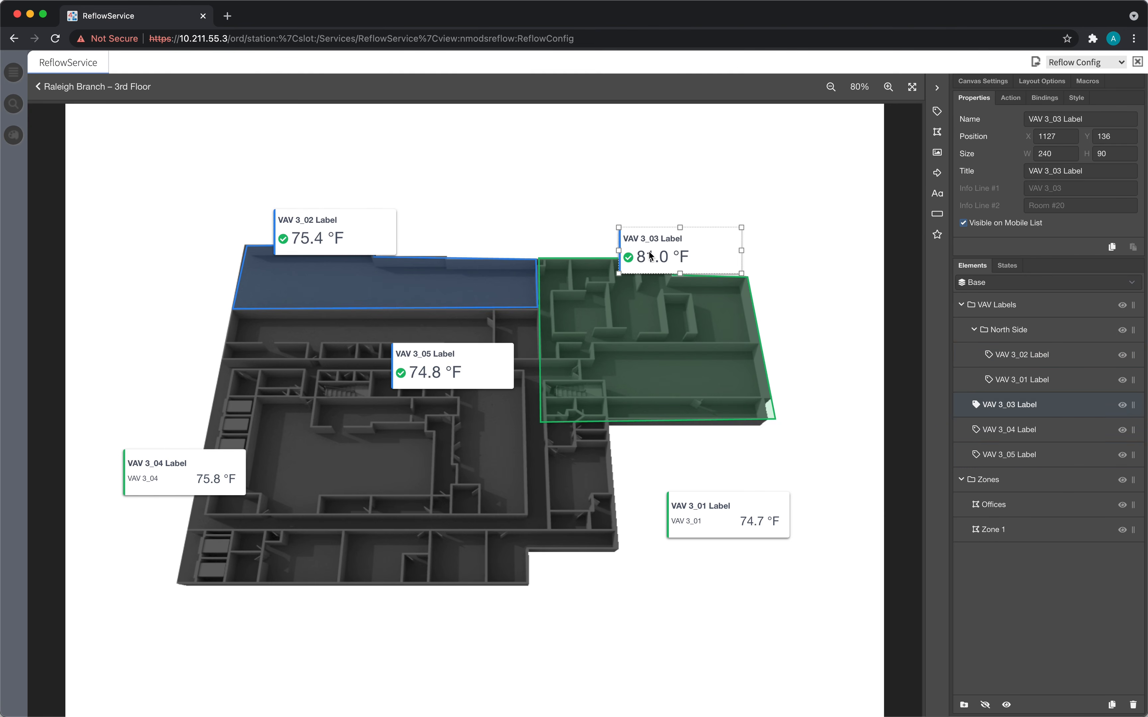
{"action": "left_click_drag", "start_coordinate": [714, 511], "coordinate": [478, 502]}
{"action": "left_click_drag", "start_coordinate": [202, 477], "coordinate": [244, 457]}
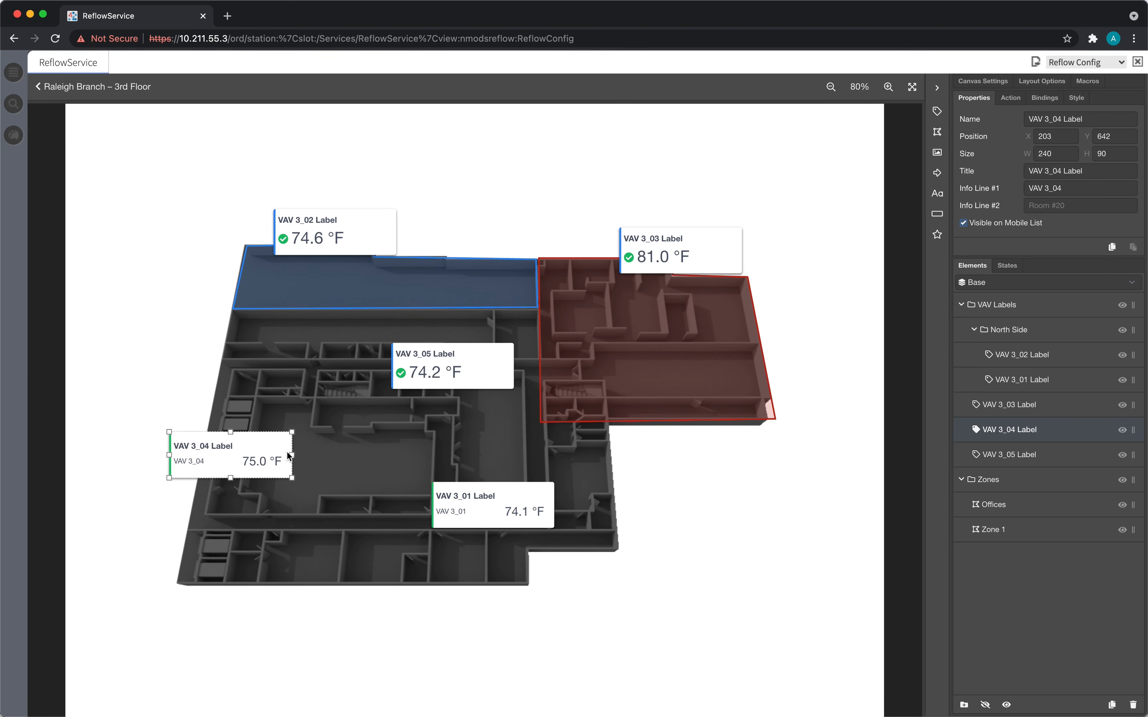
{"action": "left_click", "coordinate": [525, 189]}
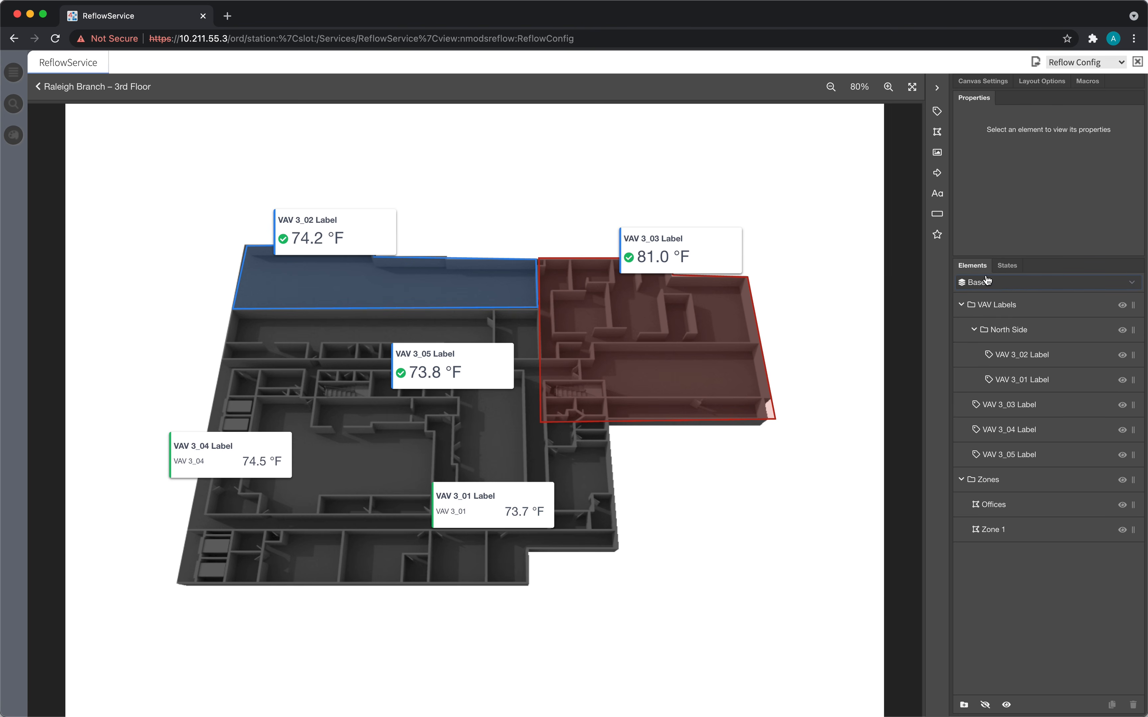
- Check the available states and add a new state named Comfort Level
{"action": "left_click", "coordinate": [1012, 285]}
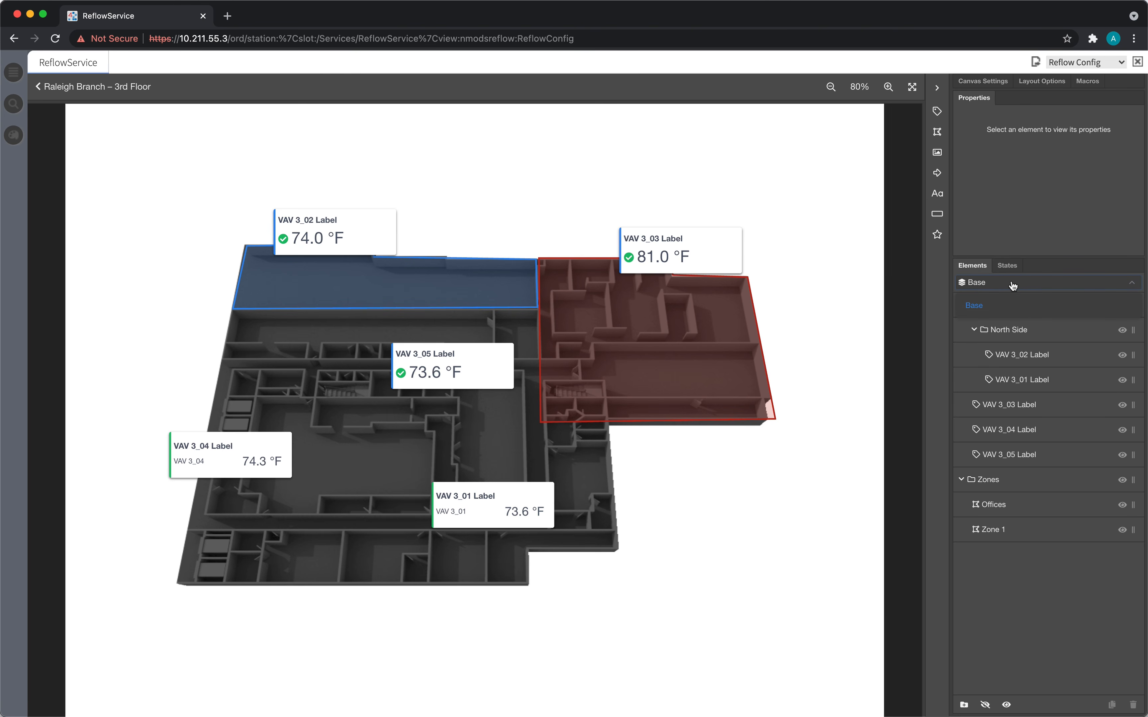
{"action": "left_click", "coordinate": [1013, 285]}
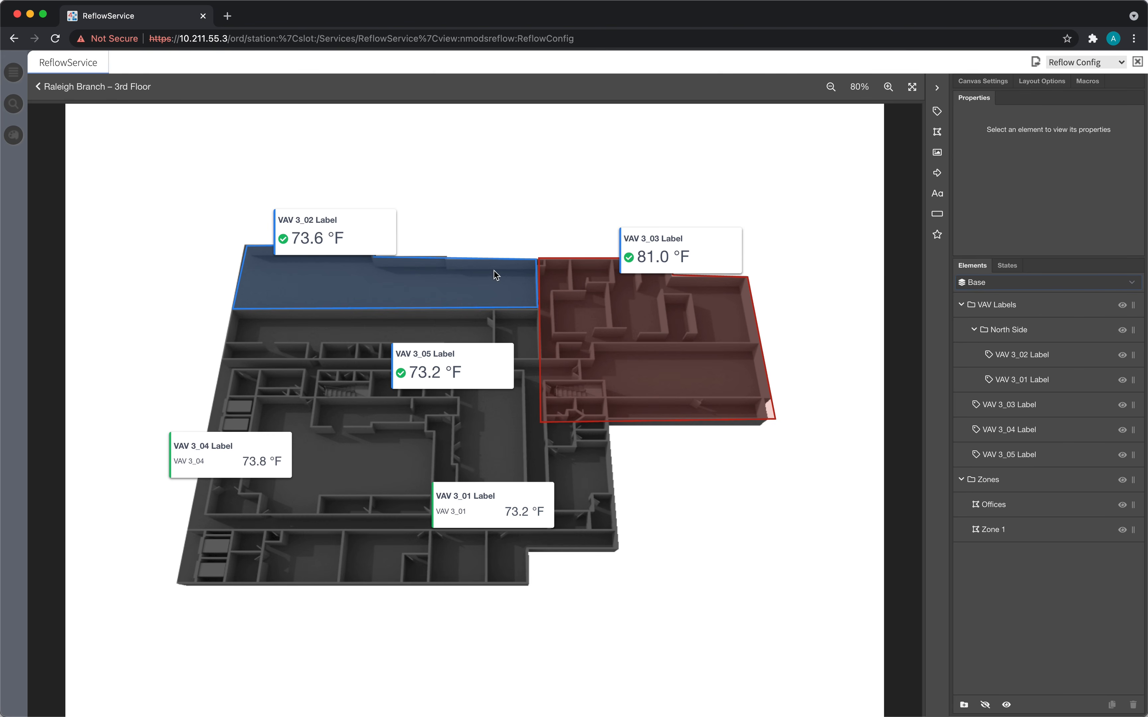
{"action": "left_click", "coordinate": [1005, 267]}
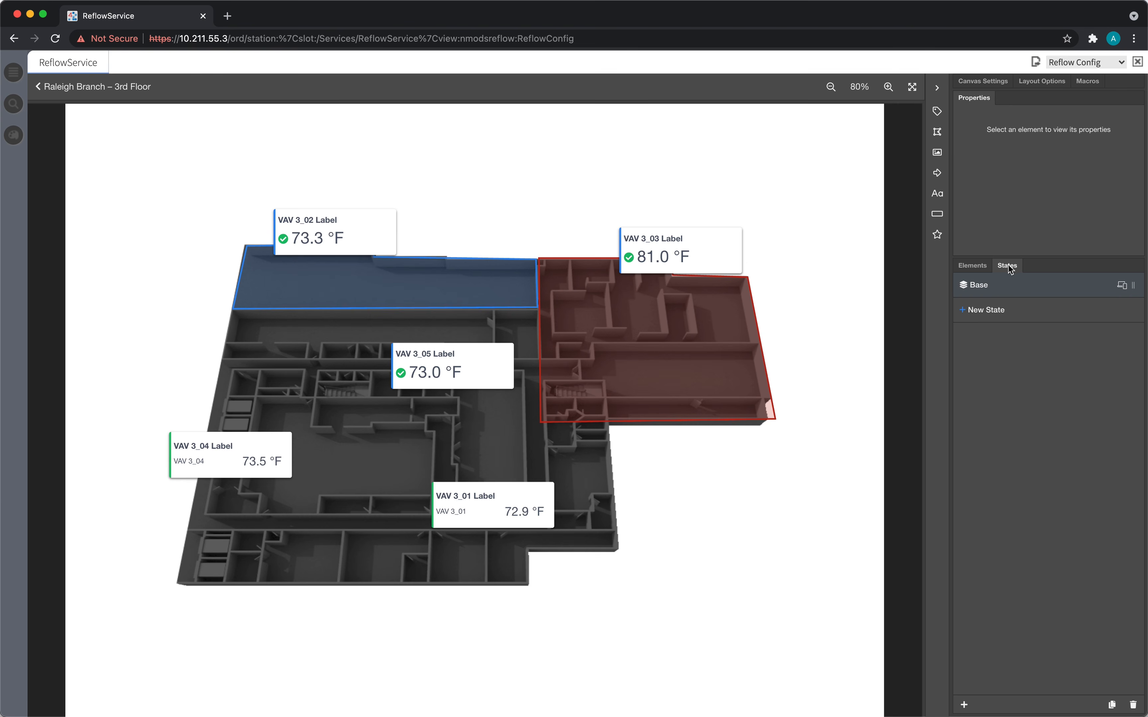
{"action": "left_click", "coordinate": [991, 313]}
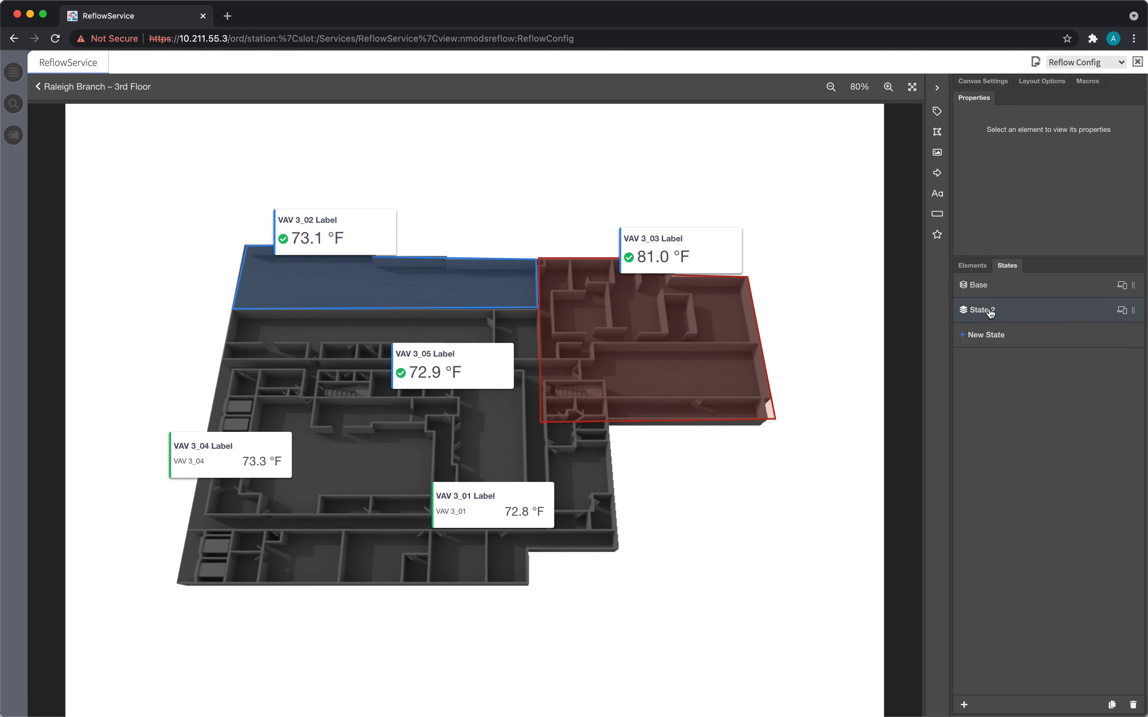
{"action": "double_click", "coordinate": [989, 311]}
{"action": "type", "text": "Comfort Level"}
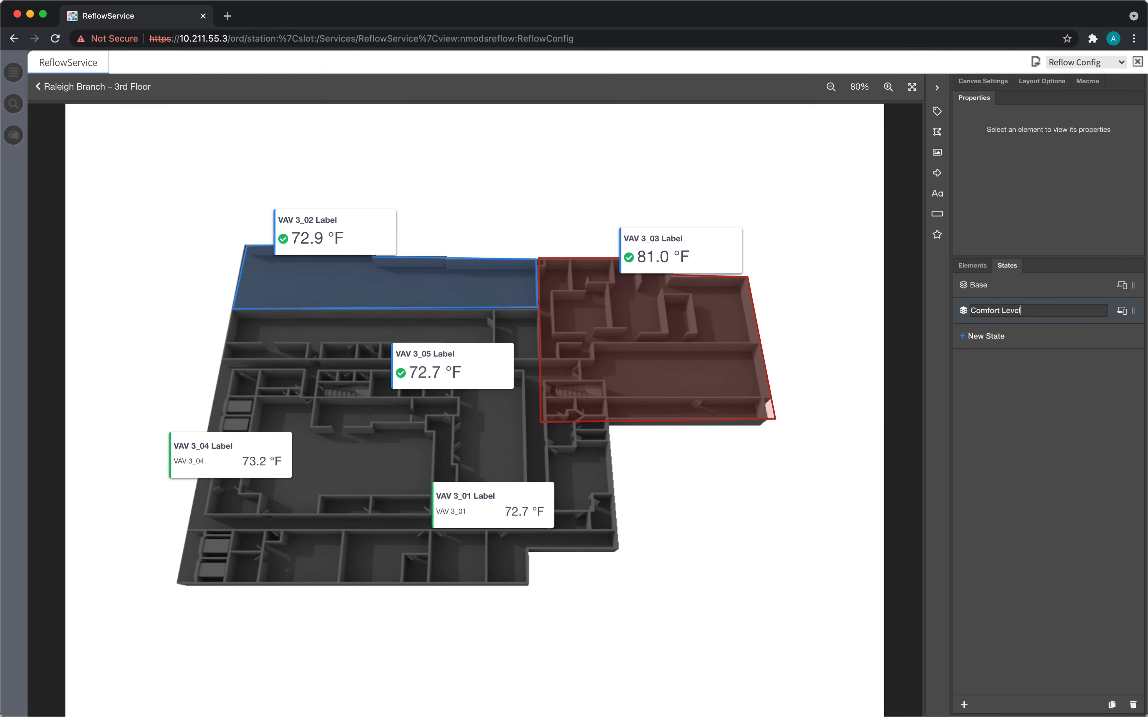
{"action": "key", "text": "Return"}
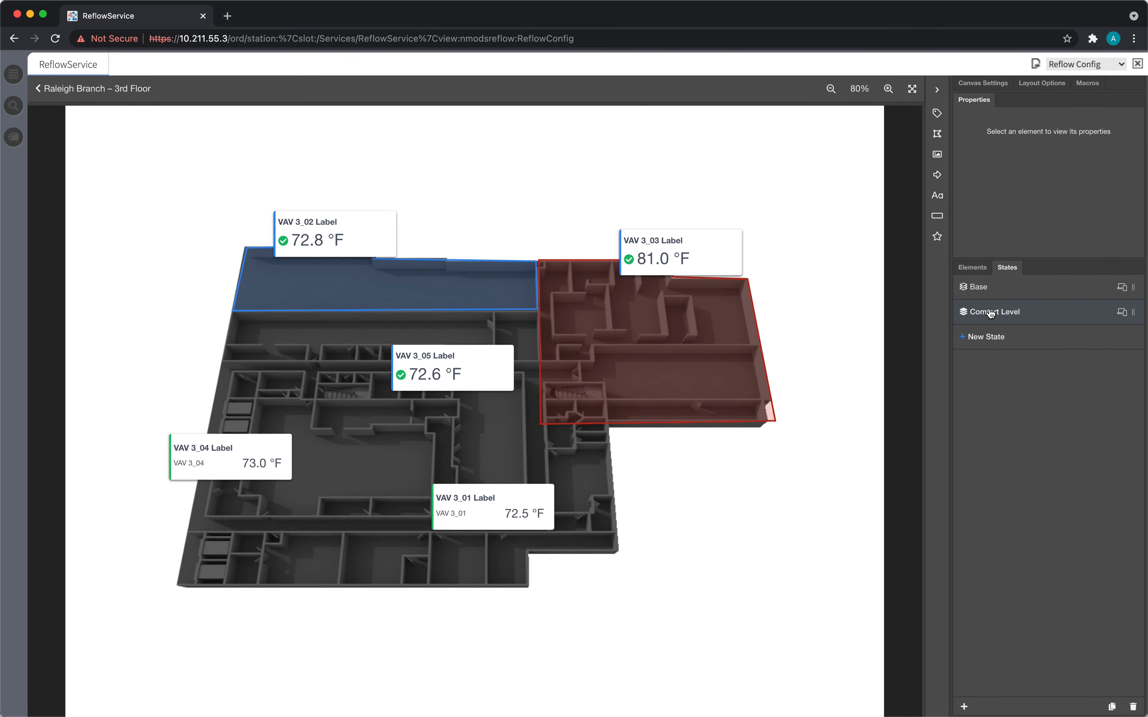
- Rename the Base state to VAVs
{"action": "double_click", "coordinate": [980, 287]}
{"action": "type", "text": "VAVs"}
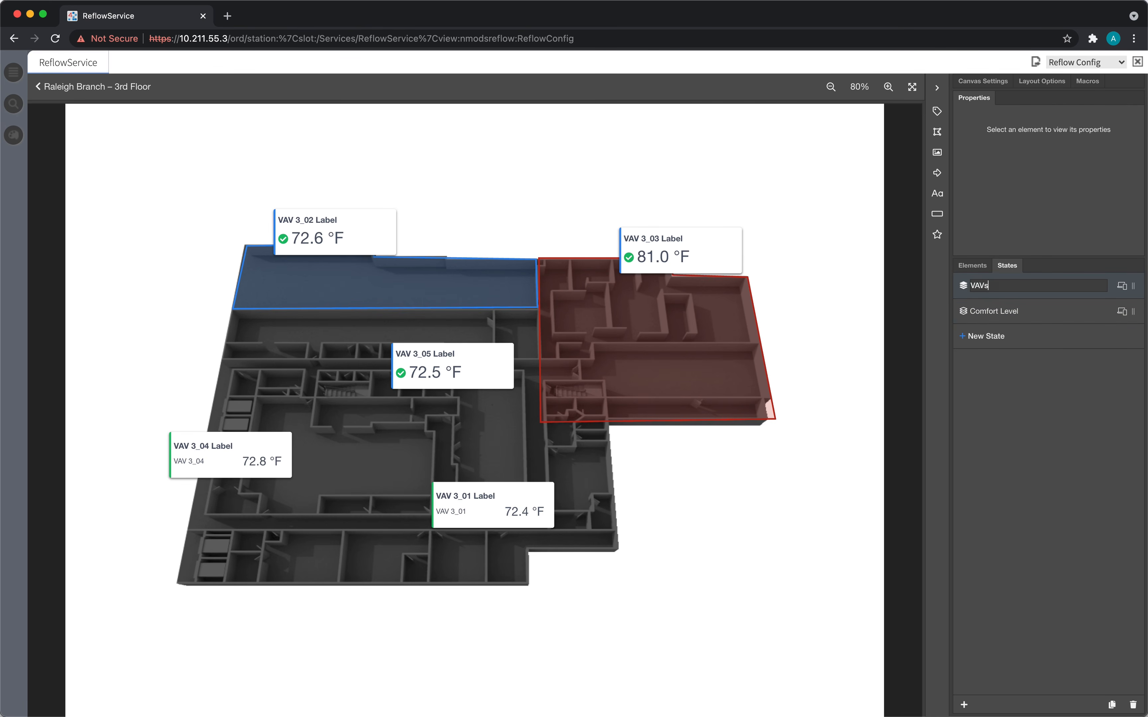
{"action": "key", "text": "Return"}
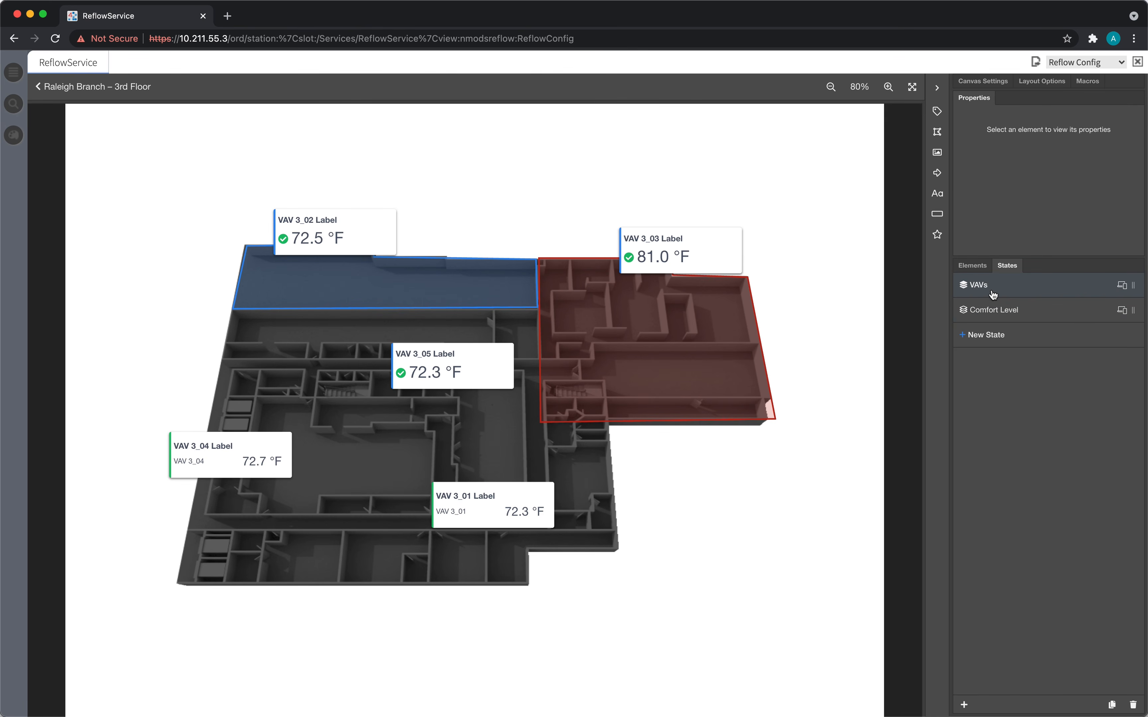
- Compare the VAVs and Comfort Level states, and review the visibility options available for VAV 3_03 Label
{"action": "left_click", "coordinate": [994, 309]}
{"action": "left_click", "coordinate": [993, 290]}
{"action": "left_click", "coordinate": [994, 310]}
{"action": "left_click", "coordinate": [992, 291]}
{"action": "left_click", "coordinate": [980, 265]}
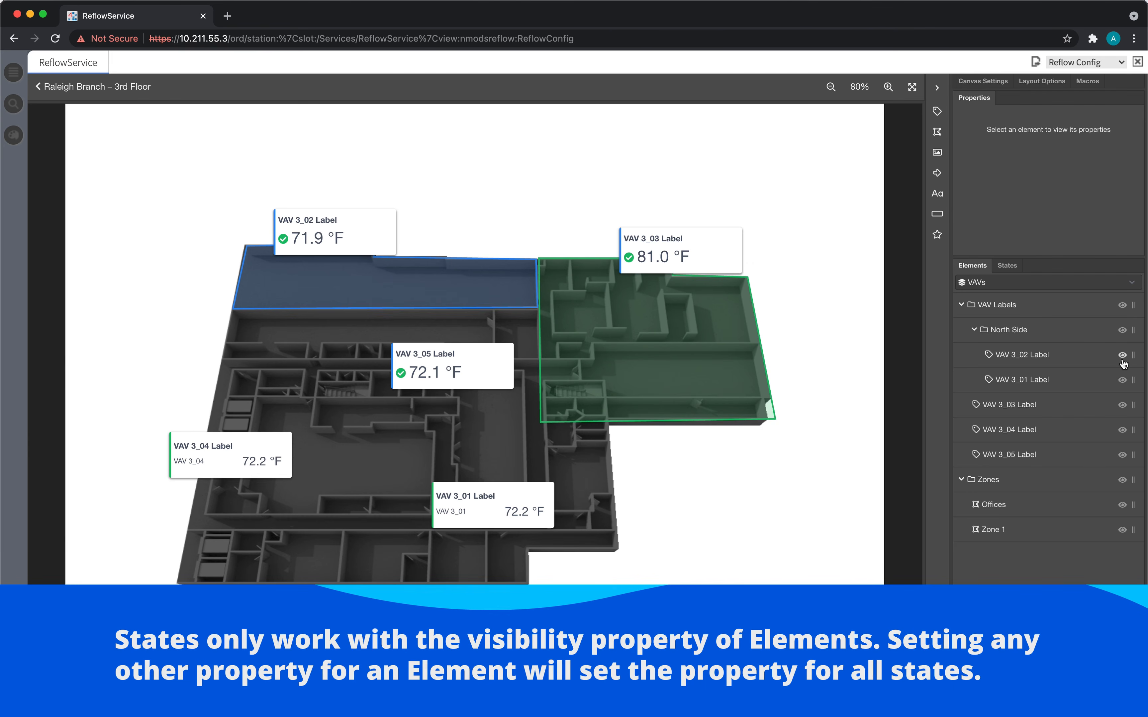
{"action": "right_click", "coordinate": [715, 245]}
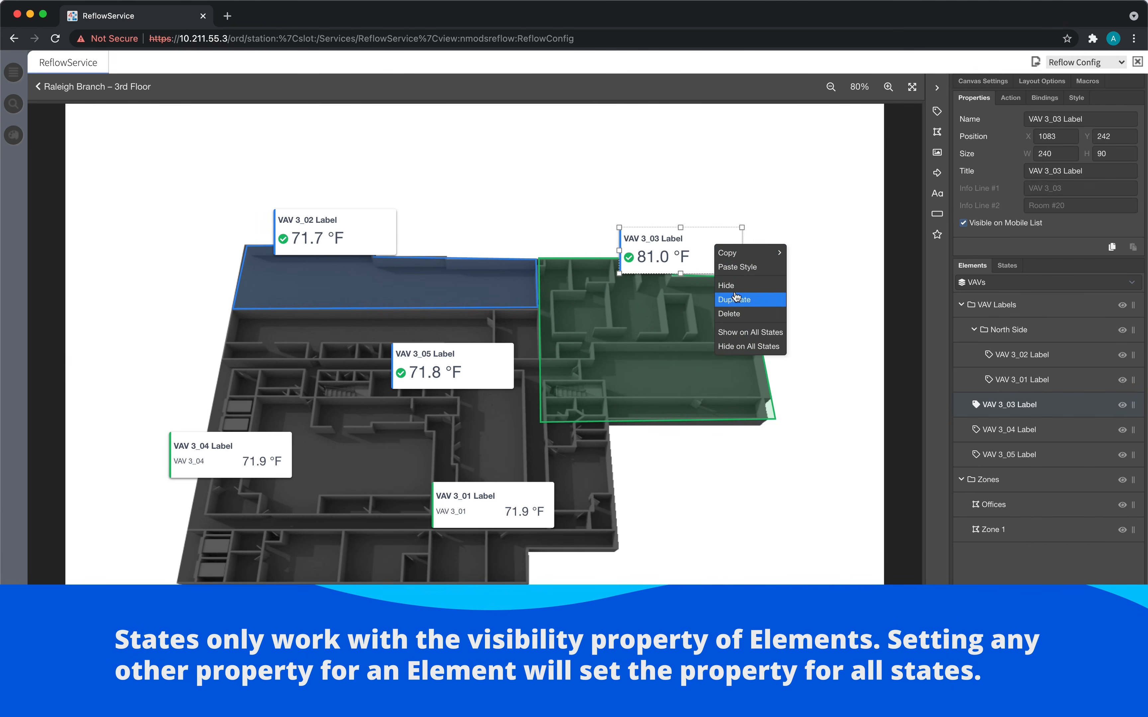
{"action": "left_click", "coordinate": [827, 255]}
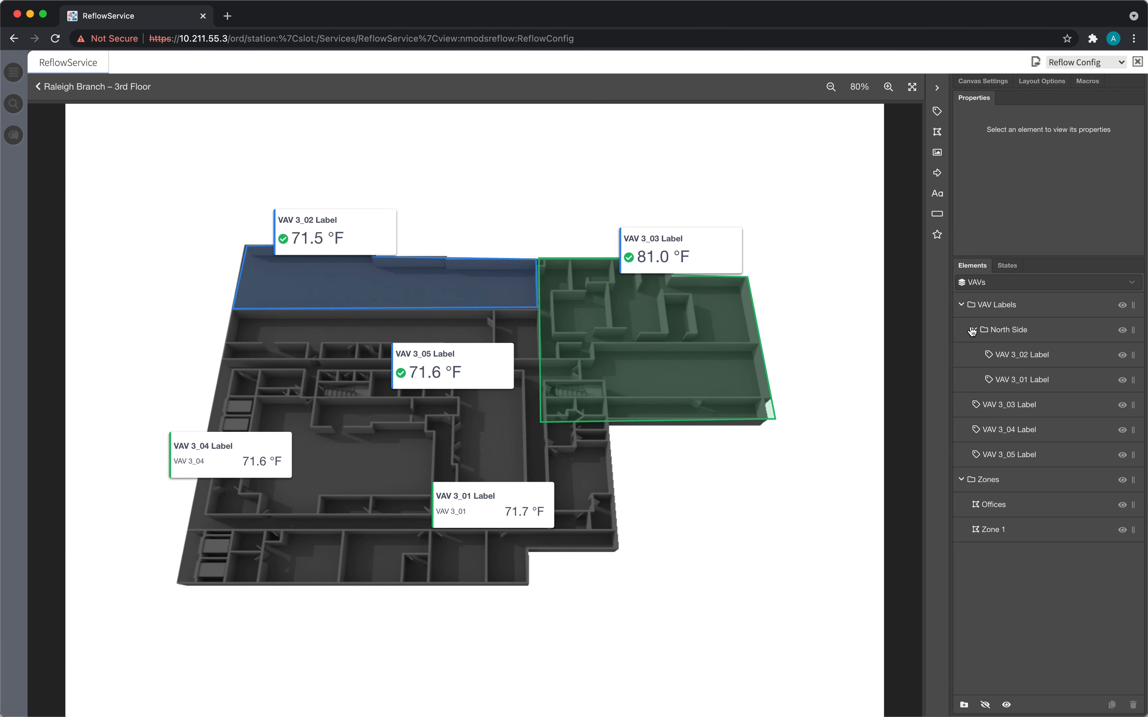
- Collapse the North Side folder and hide the Zones folder in the VAVs state
{"action": "left_click", "coordinate": [969, 327]}
{"action": "left_click", "coordinate": [973, 331]}
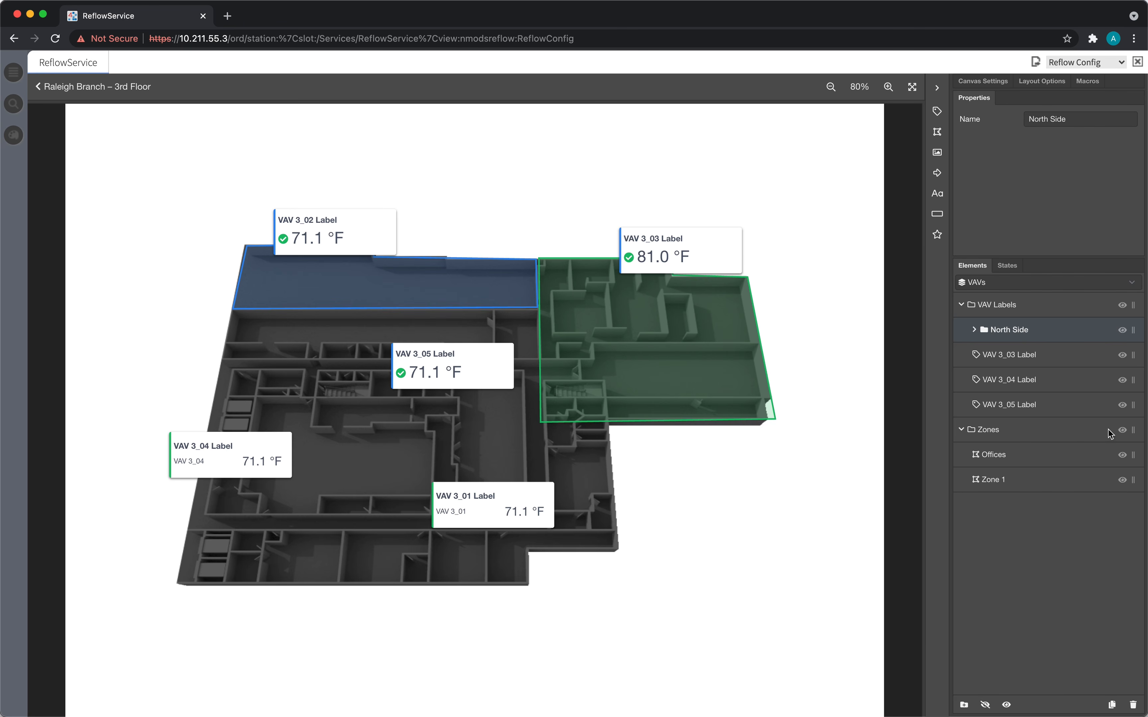
{"action": "left_click", "coordinate": [1122, 430]}
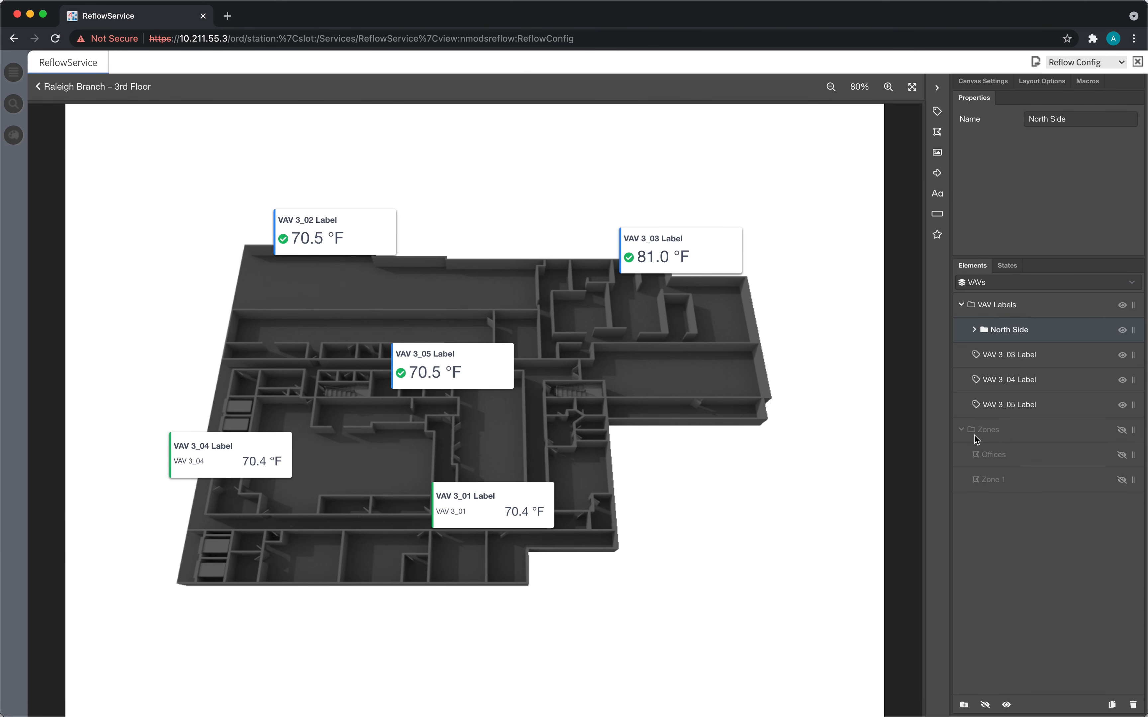
- Preview both states and make Comfort Level the active state for the element list
{"action": "left_click", "coordinate": [1016, 284]}
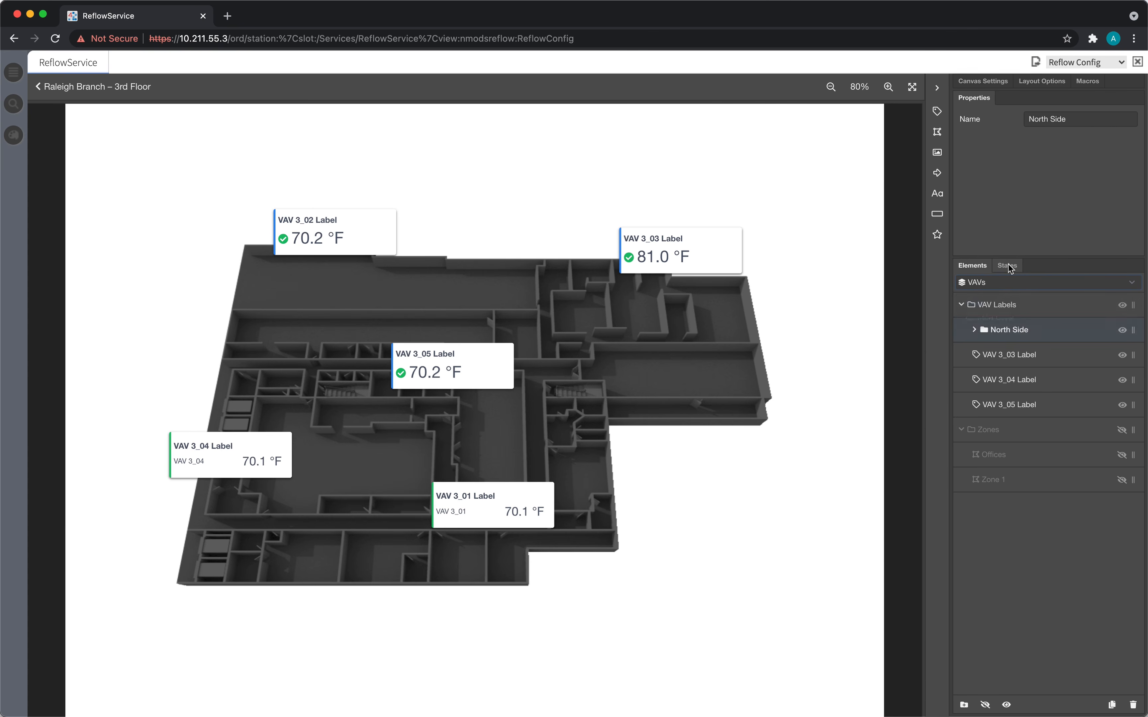
{"action": "left_click", "coordinate": [1008, 265]}
{"action": "left_click", "coordinate": [1008, 308]}
{"action": "left_click", "coordinate": [1010, 294]}
{"action": "left_click", "coordinate": [976, 267]}
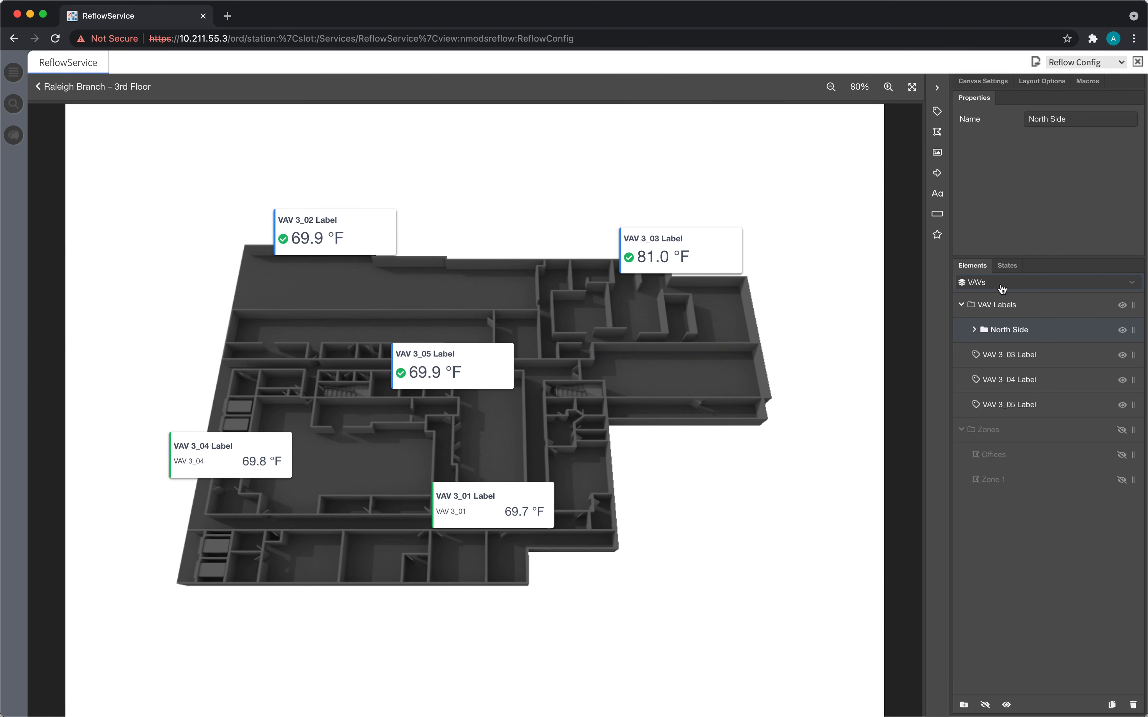
{"action": "left_click", "coordinate": [995, 287]}
{"action": "left_click", "coordinate": [999, 318]}
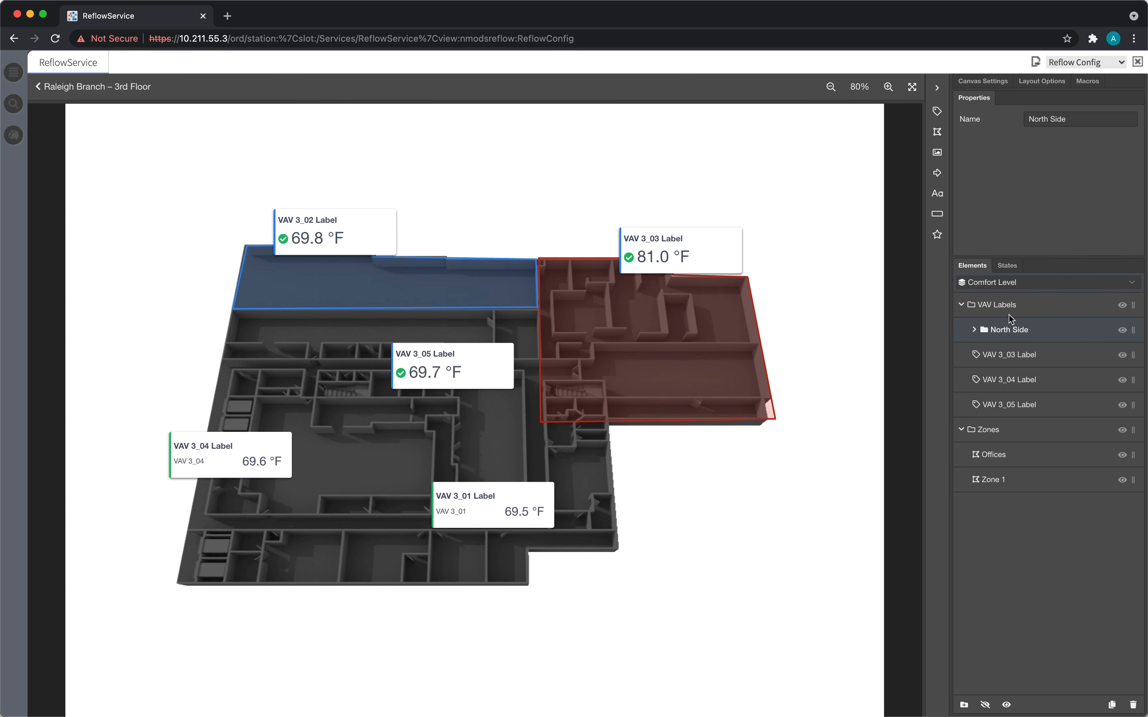
- Hide the VAV Labels folder in the Comfort Level state, compare it with the VAVs state, and clear the element selection
{"action": "left_click", "coordinate": [1122, 305]}
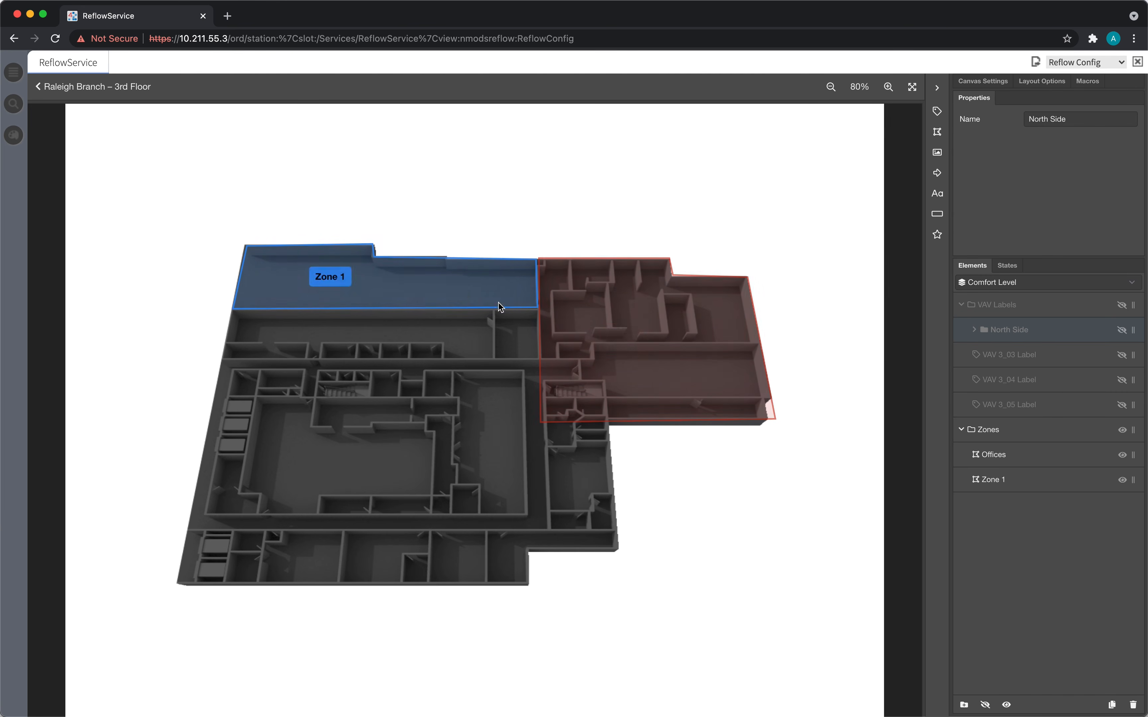
{"action": "left_click", "coordinate": [1041, 285]}
{"action": "left_click", "coordinate": [1028, 307]}
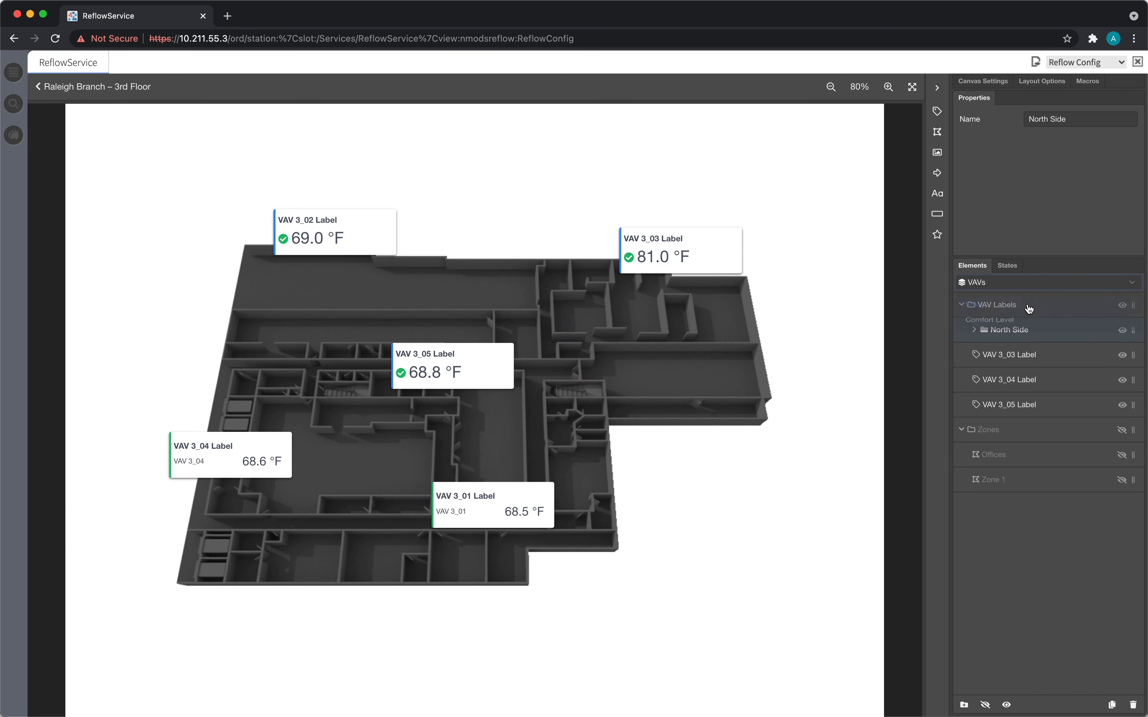
{"action": "left_click", "coordinate": [1026, 285]}
{"action": "left_click", "coordinate": [1027, 328]}
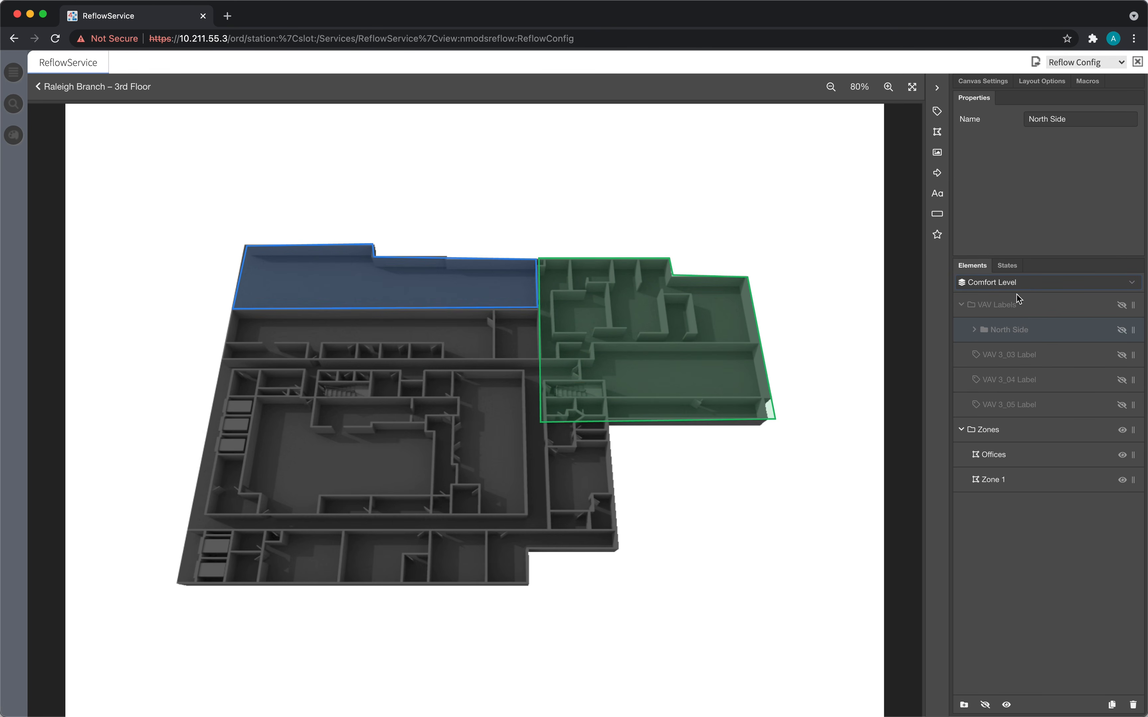
{"action": "left_click", "coordinate": [722, 167]}
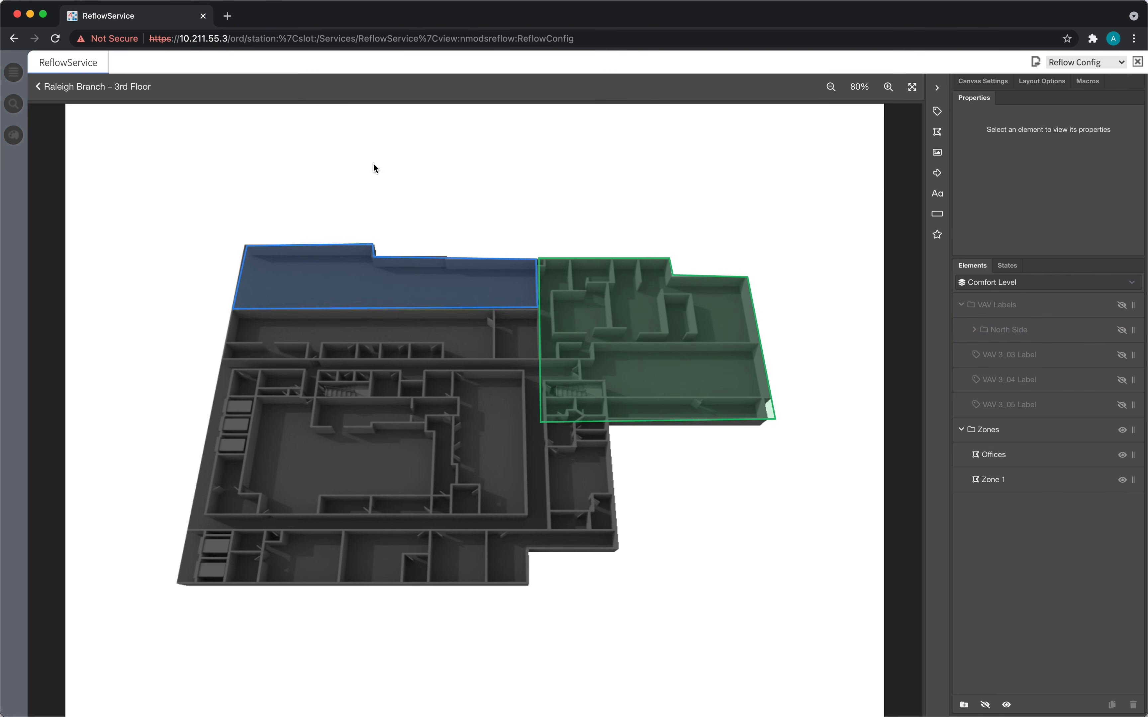
- Leave the floor plan builder, open the 3rd Floor in the site preview, and browse through the Raleigh Branch floors
{"action": "left_click", "coordinate": [112, 96]}
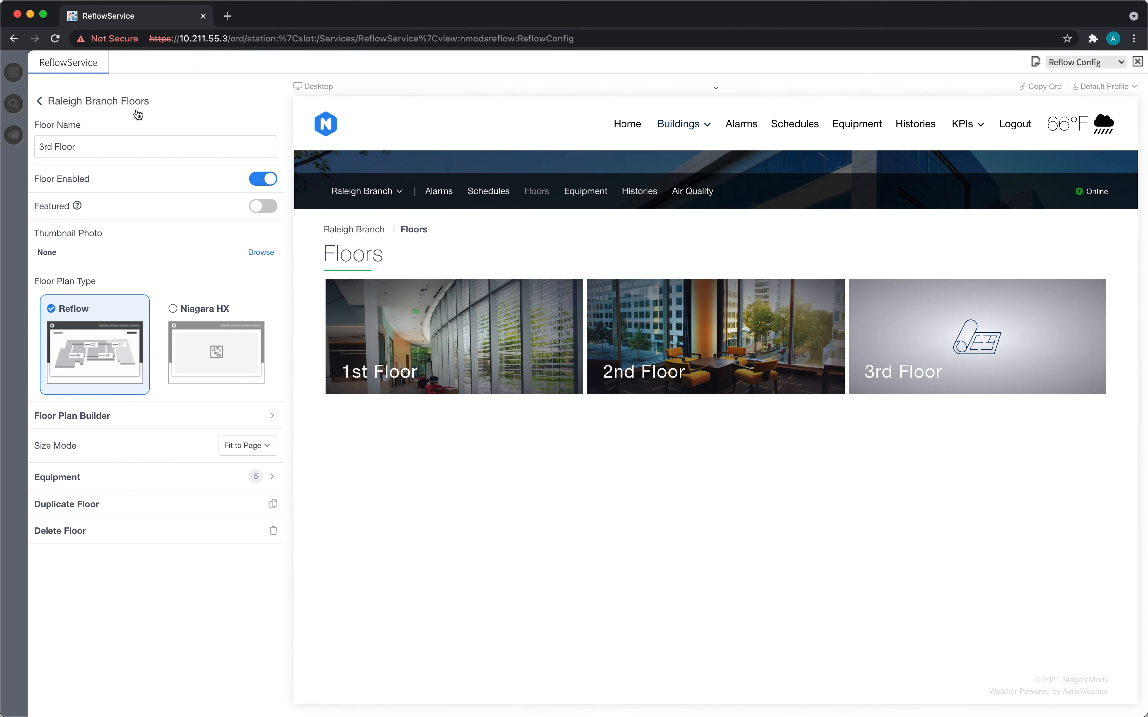
{"action": "left_click", "coordinate": [925, 364]}
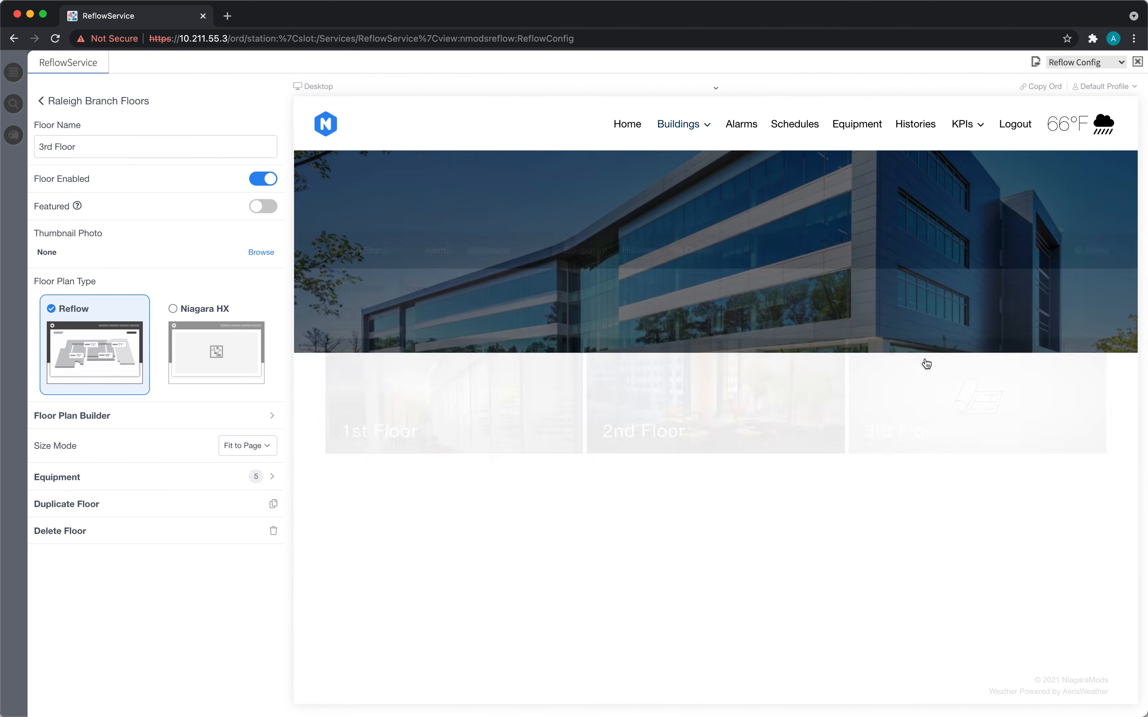
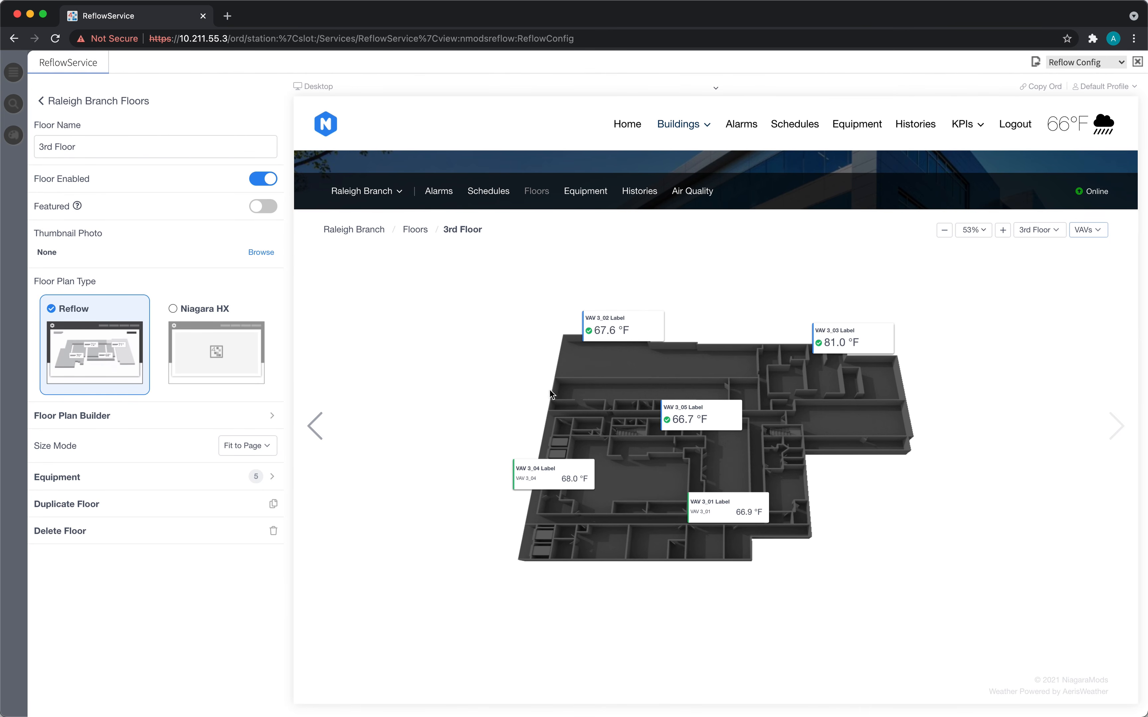
{"action": "left_click", "coordinate": [319, 429]}
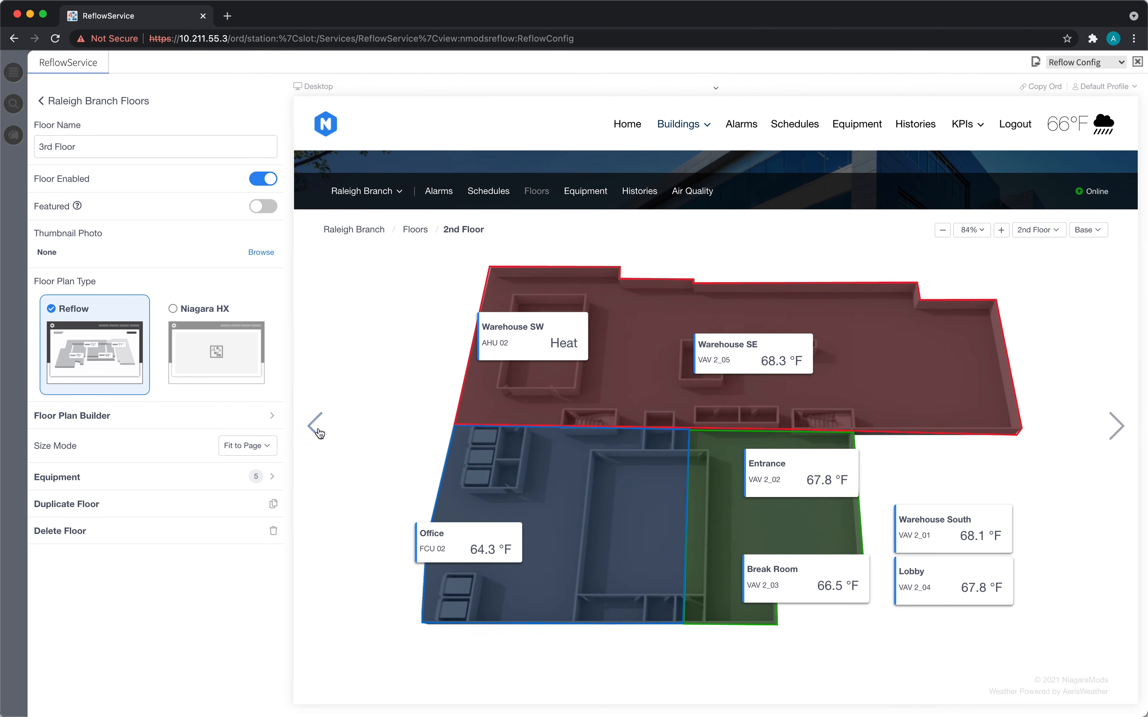
{"action": "left_click", "coordinate": [317, 429]}
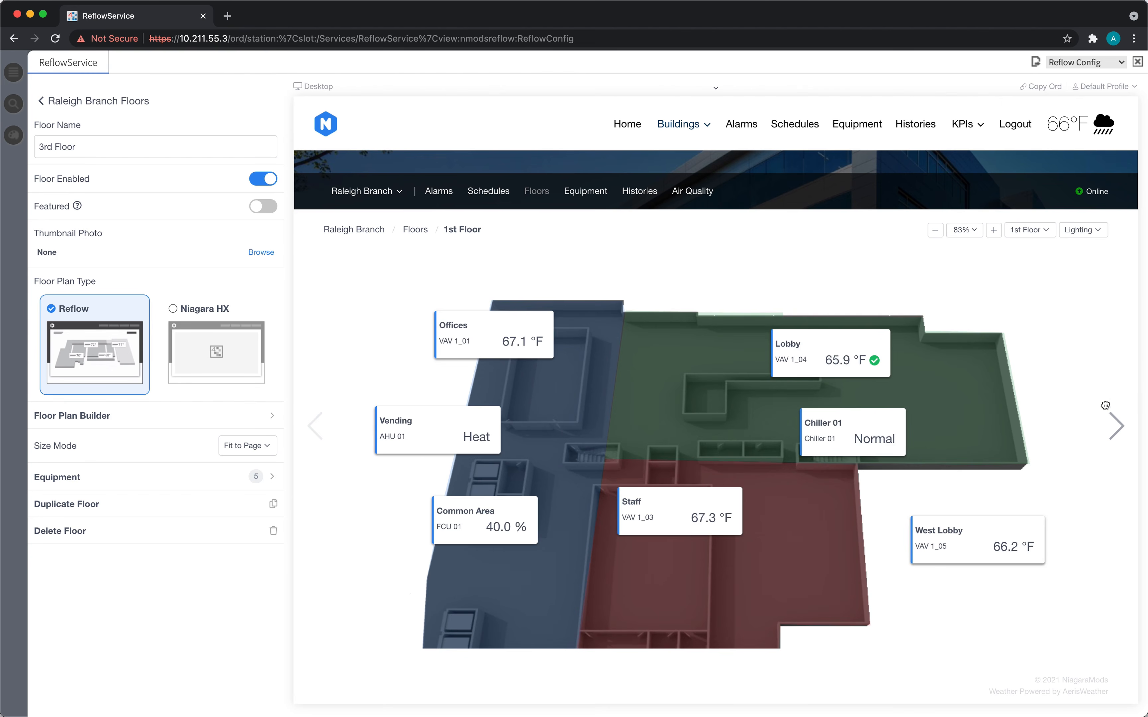
{"action": "left_click", "coordinate": [1115, 426]}
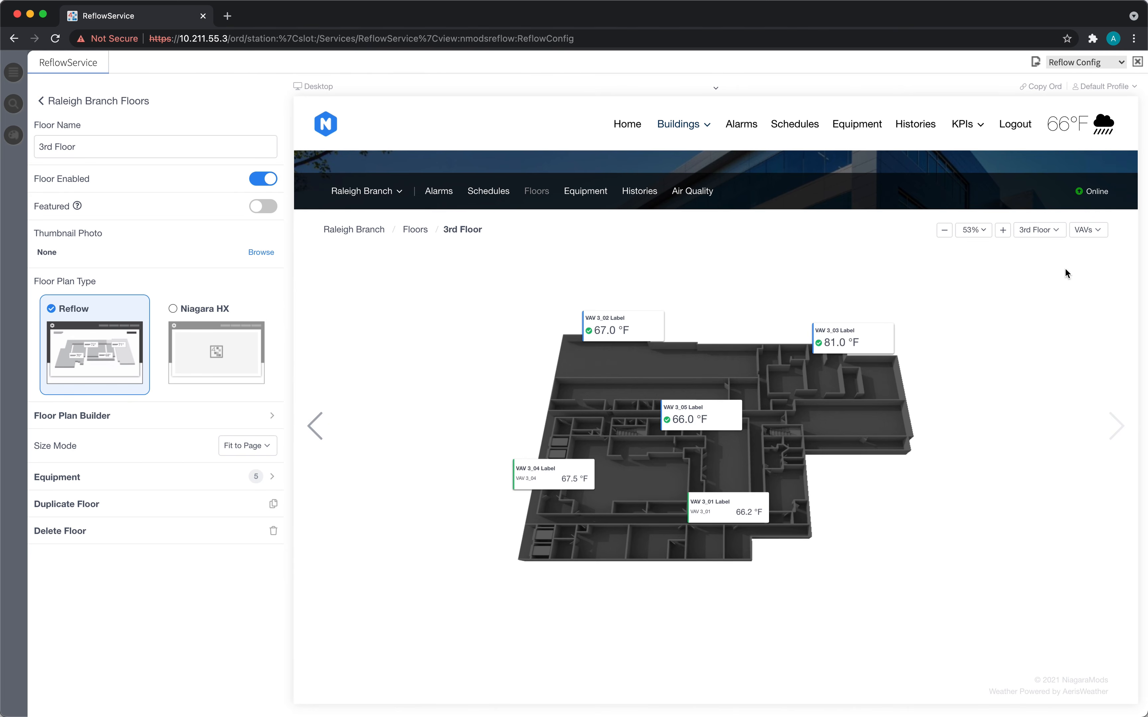
- Switch the previewed 3rd Floor repeatedly between the VAVs and Comfort Level states, finishing on VAVs
{"action": "left_click", "coordinate": [1094, 234]}
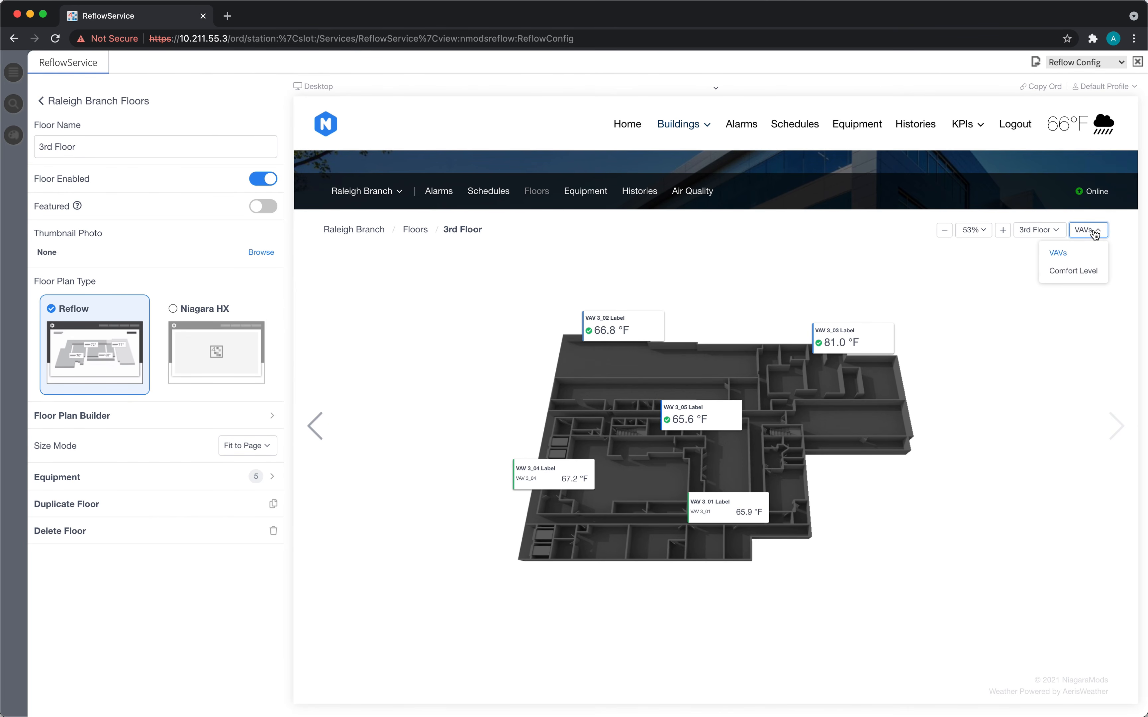
{"action": "left_click", "coordinate": [1094, 234]}
{"action": "left_click", "coordinate": [1088, 236]}
{"action": "left_click", "coordinate": [1083, 272]}
{"action": "left_click", "coordinate": [1081, 230]}
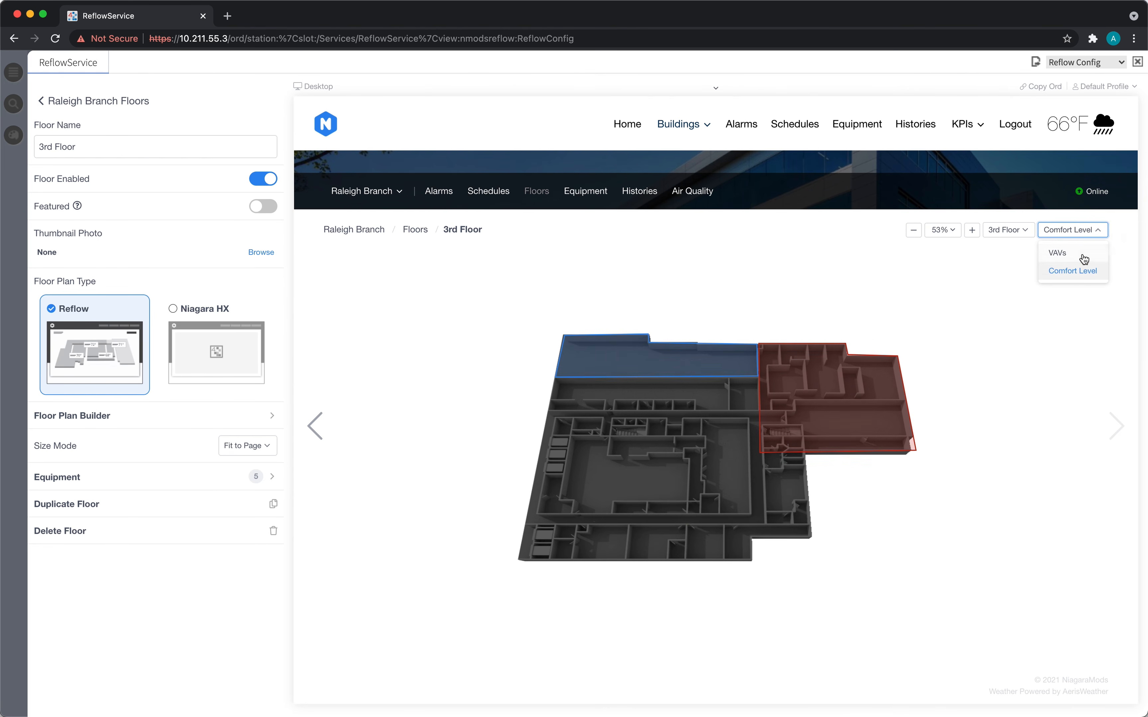
{"action": "left_click", "coordinate": [1084, 256]}
{"action": "left_click", "coordinate": [1087, 233]}
{"action": "left_click", "coordinate": [1084, 272]}
{"action": "left_click", "coordinate": [1084, 233]}
{"action": "left_click", "coordinate": [1081, 274]}
{"action": "left_click", "coordinate": [1065, 231]}
{"action": "left_click", "coordinate": [1057, 253]}
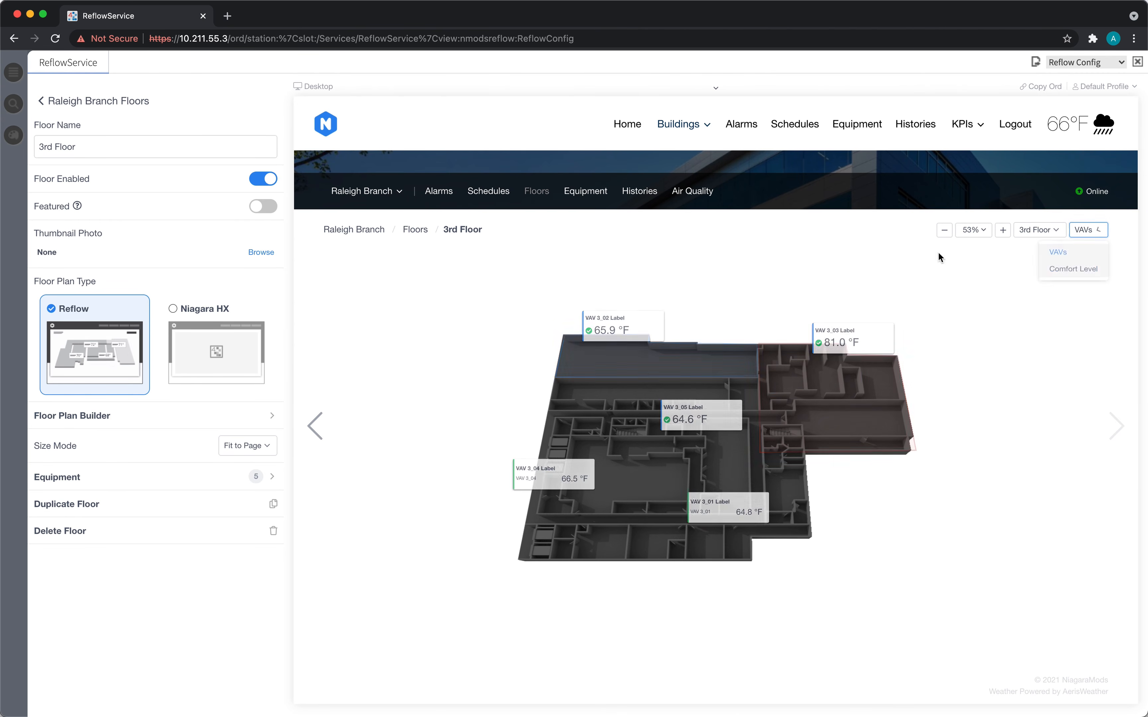
- Preview the 3rd Floor in the Mobile layout, check both the Comfort Level and VAVs states, and return to the Desktop preview
{"action": "left_click", "coordinate": [714, 89]}
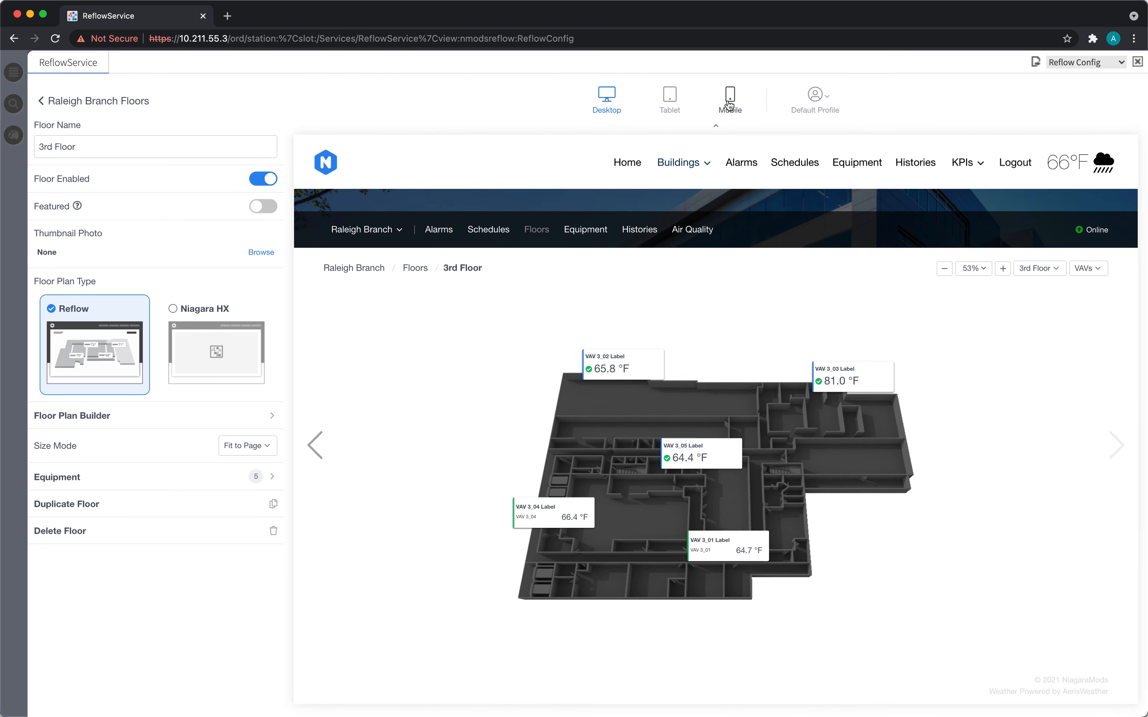
{"action": "left_click", "coordinate": [729, 105]}
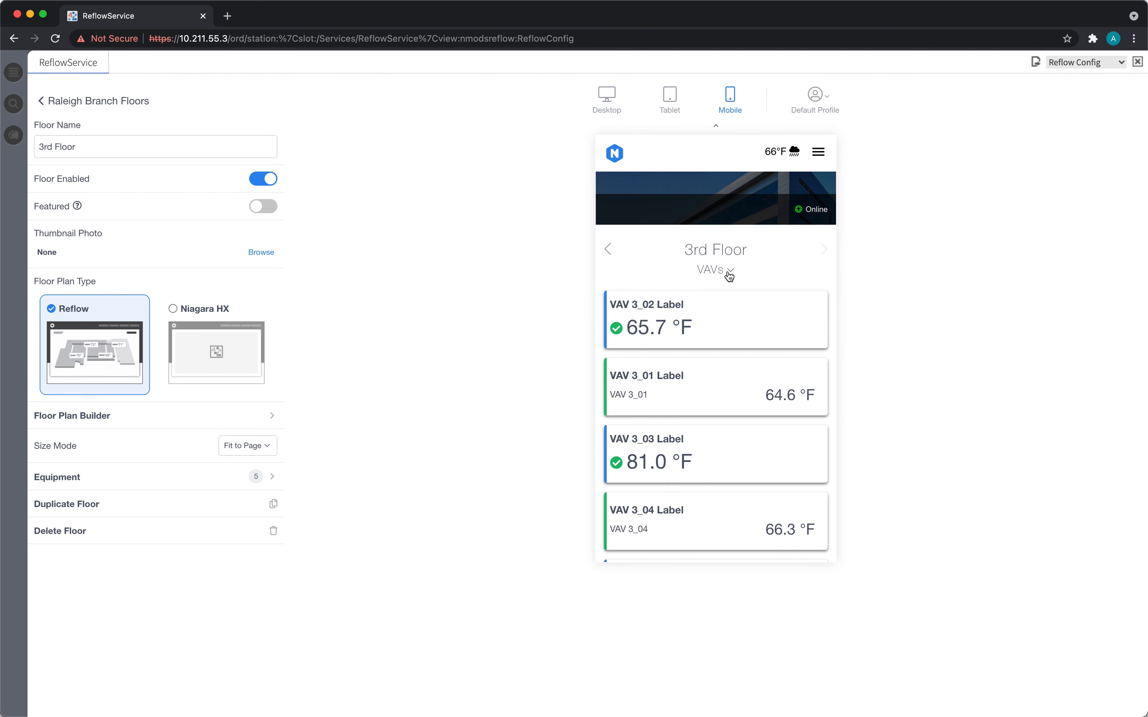
{"action": "left_click", "coordinate": [723, 273]}
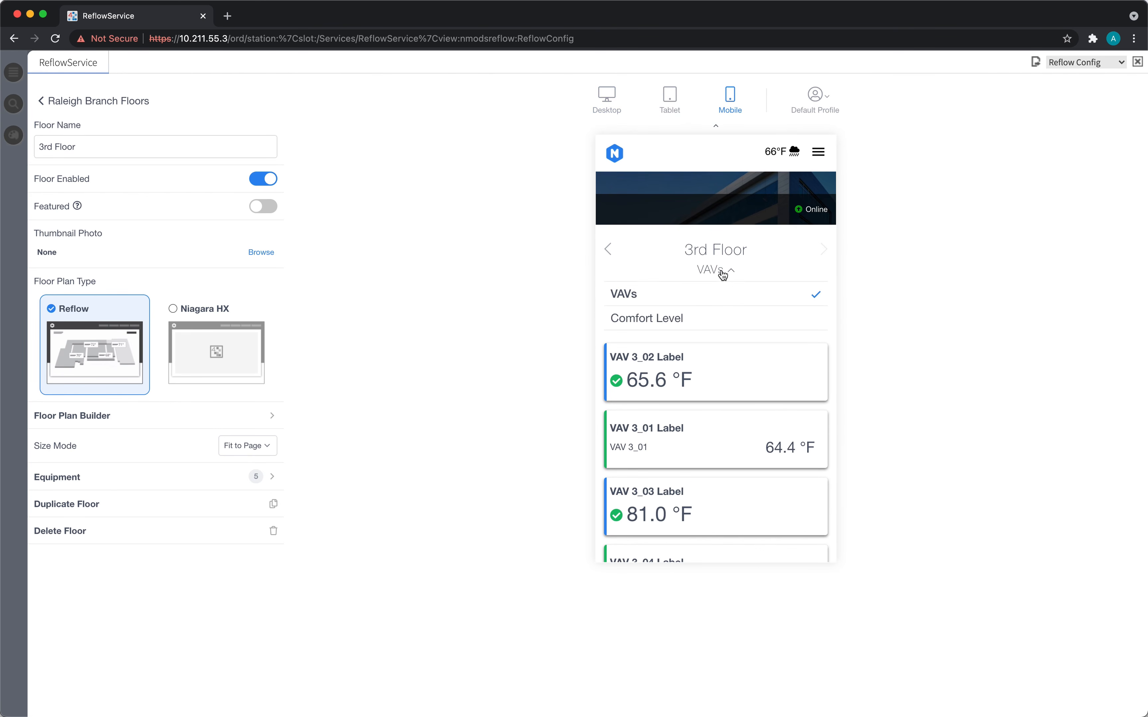
{"action": "left_click", "coordinate": [729, 324]}
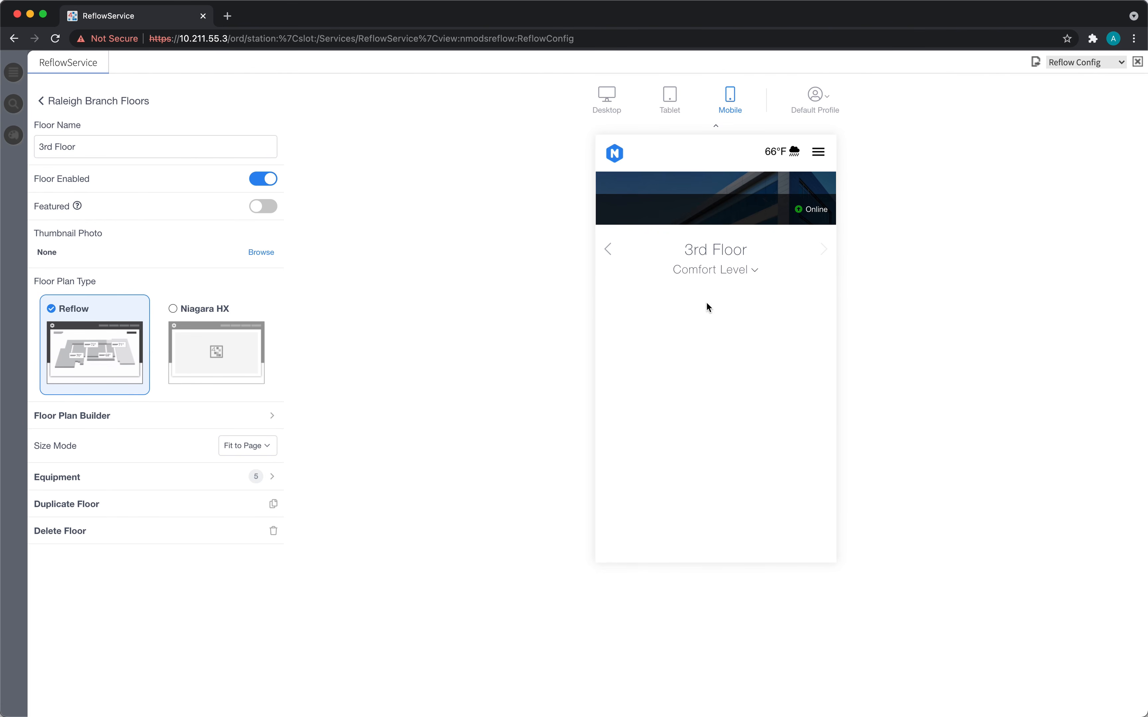
{"action": "left_click", "coordinate": [716, 271]}
{"action": "left_click", "coordinate": [710, 298]}
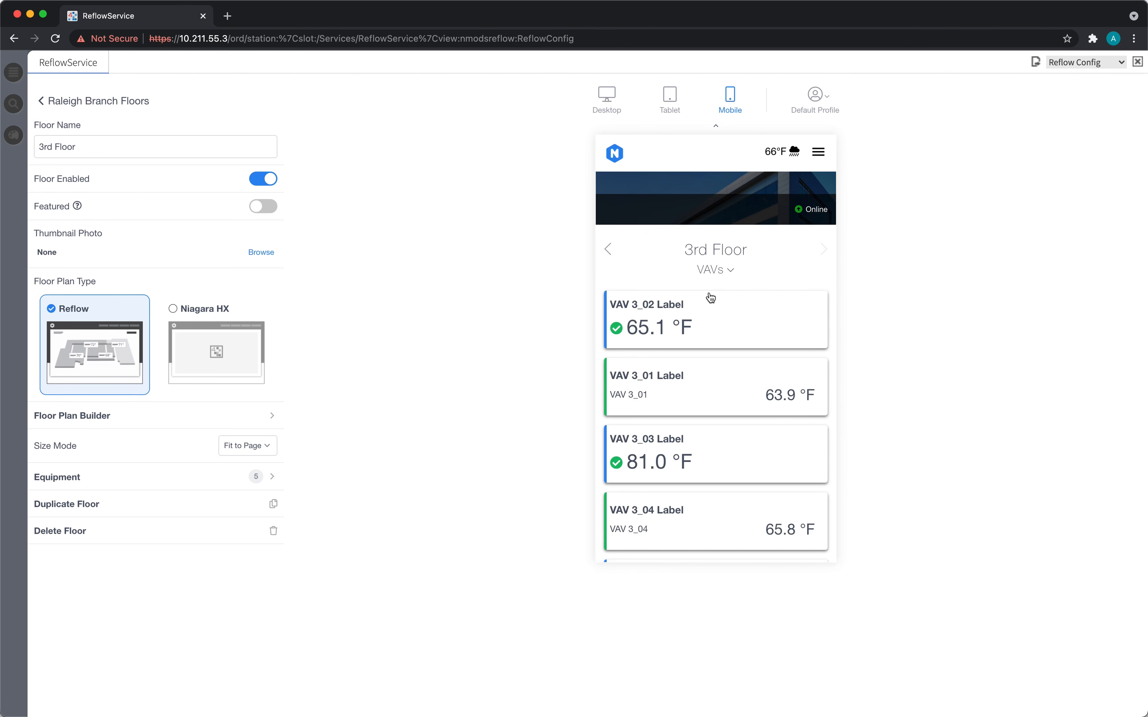
{"action": "left_click", "coordinate": [607, 102]}
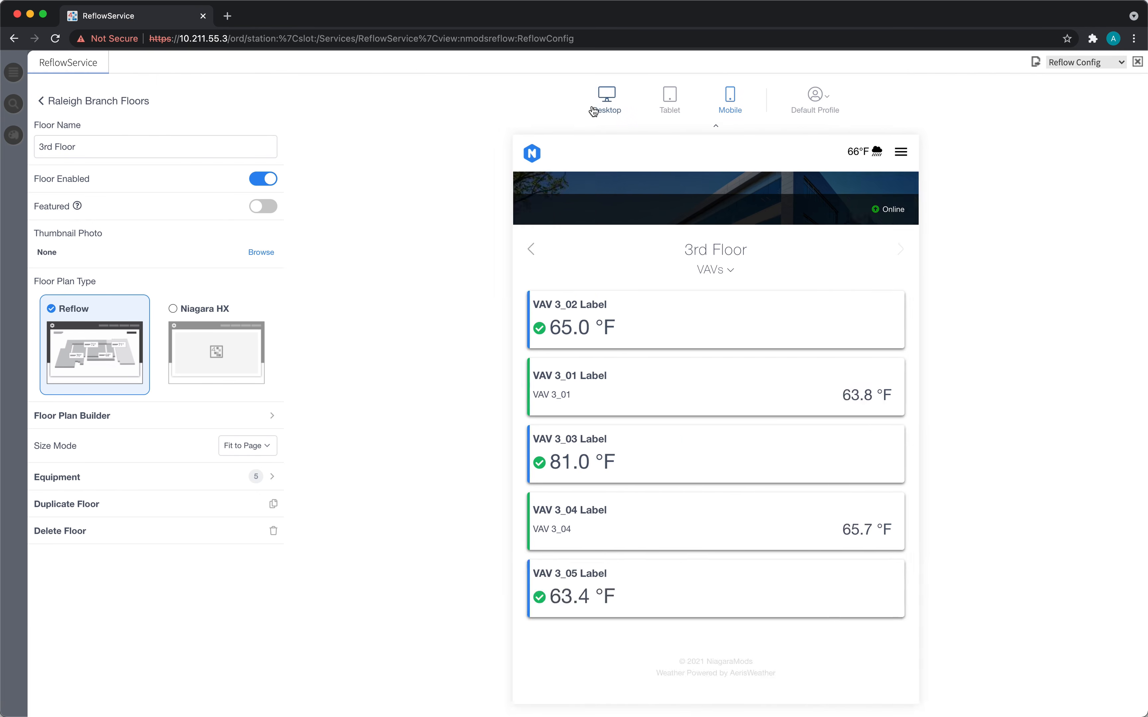
{"action": "left_click", "coordinate": [714, 127]}
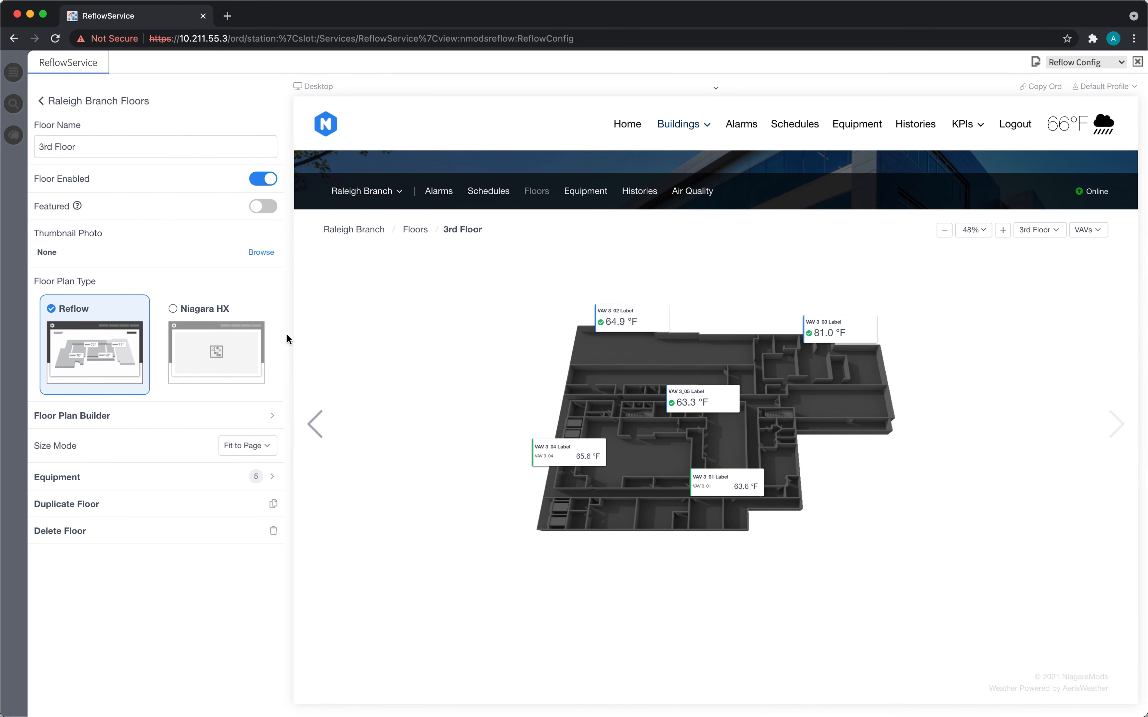
- Reopen the 3rd Floor in the Floor Plan Builder and hide the Comfort Level state on mobile
{"action": "left_click", "coordinate": [108, 108]}
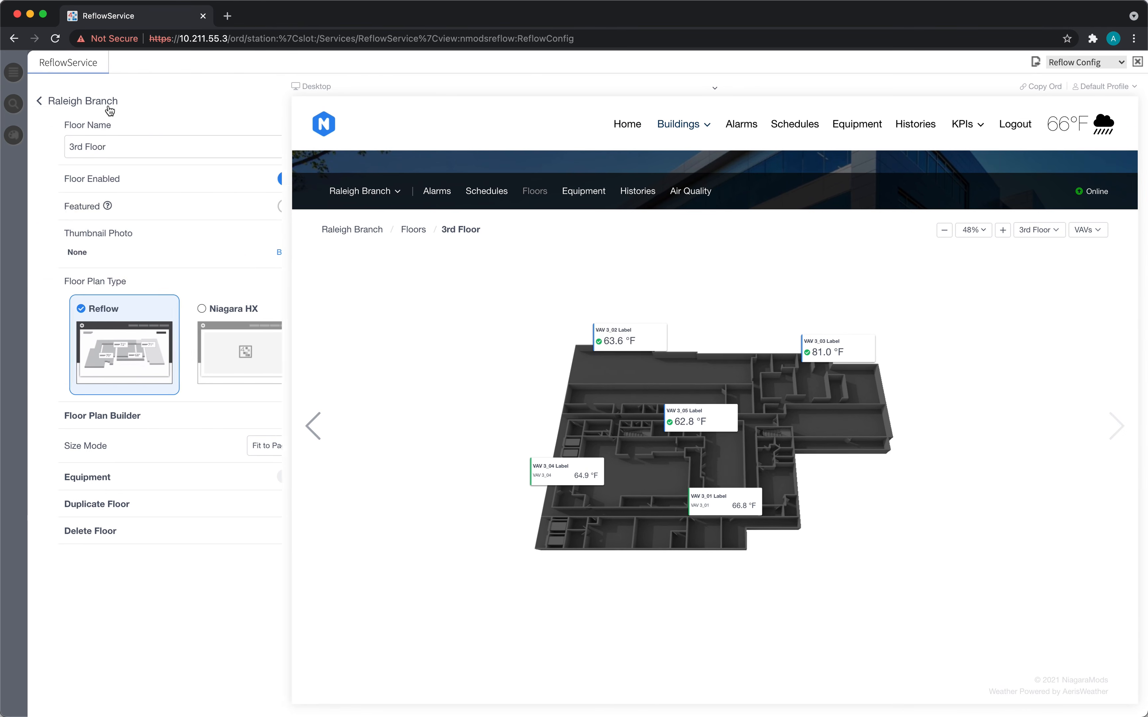
{"action": "left_click", "coordinate": [116, 318]}
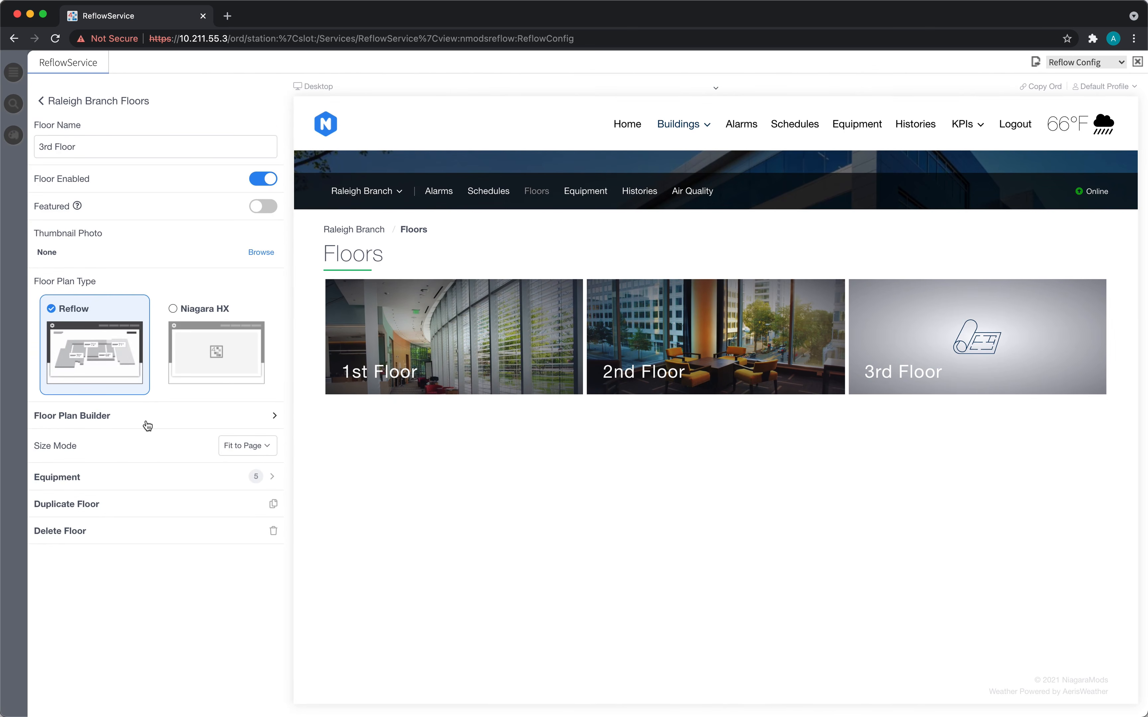
{"action": "left_click", "coordinate": [147, 419]}
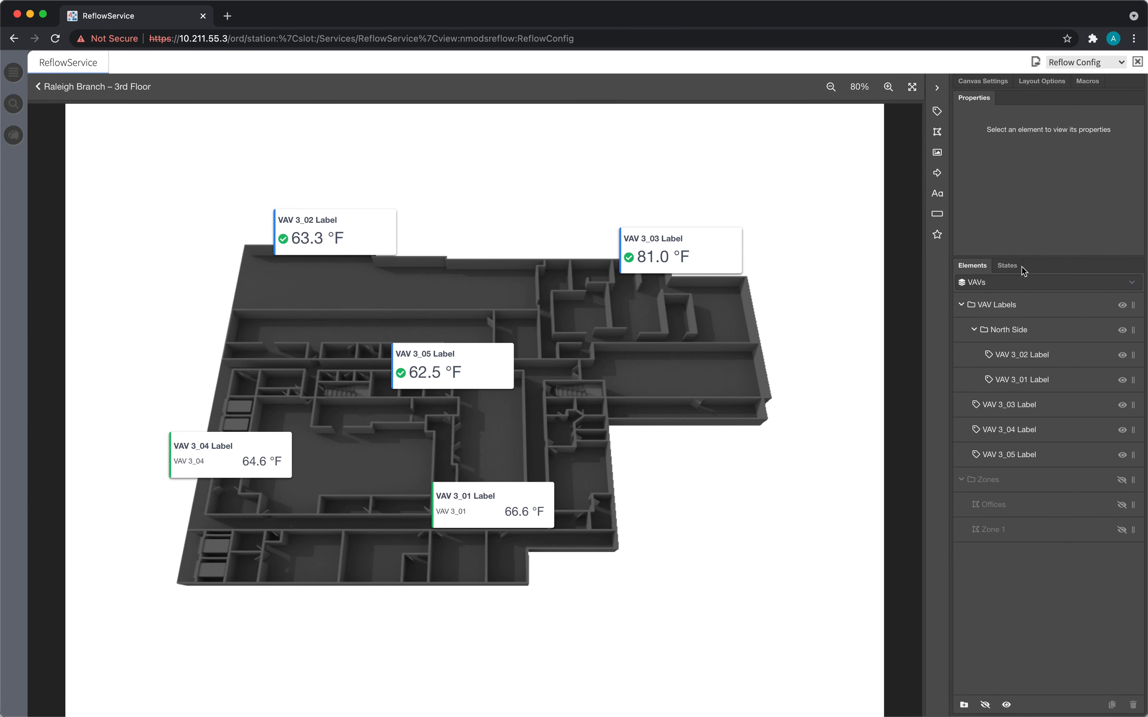
{"action": "left_click", "coordinate": [1011, 267]}
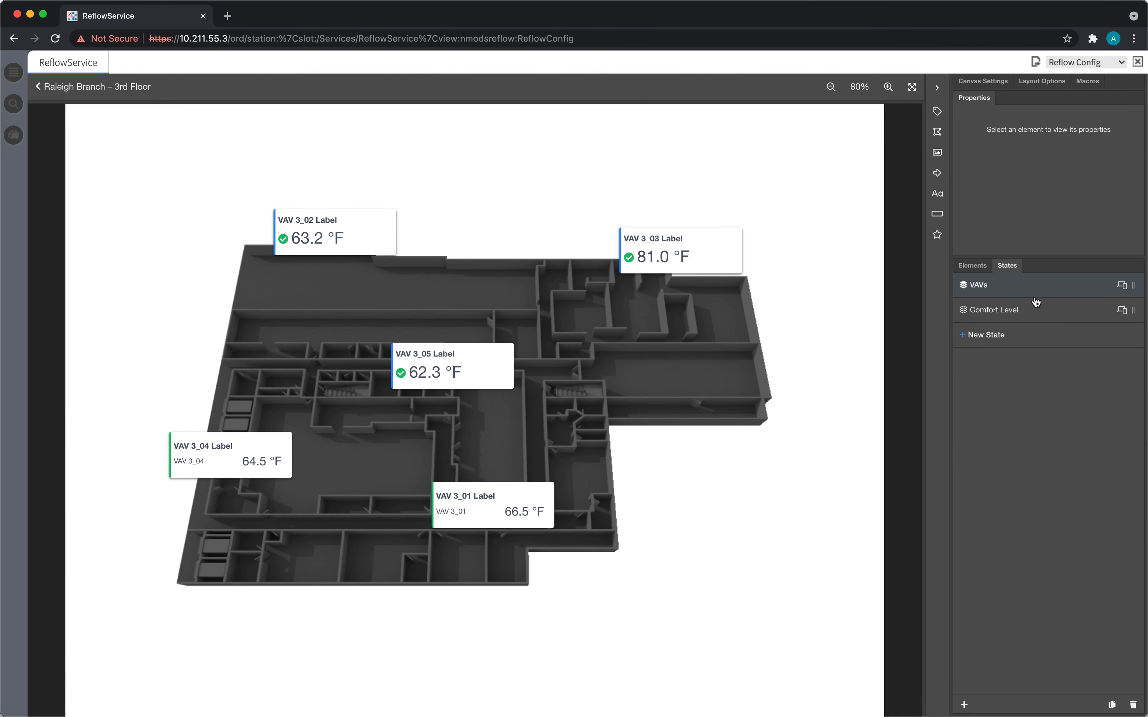
{"action": "left_click", "coordinate": [1016, 313]}
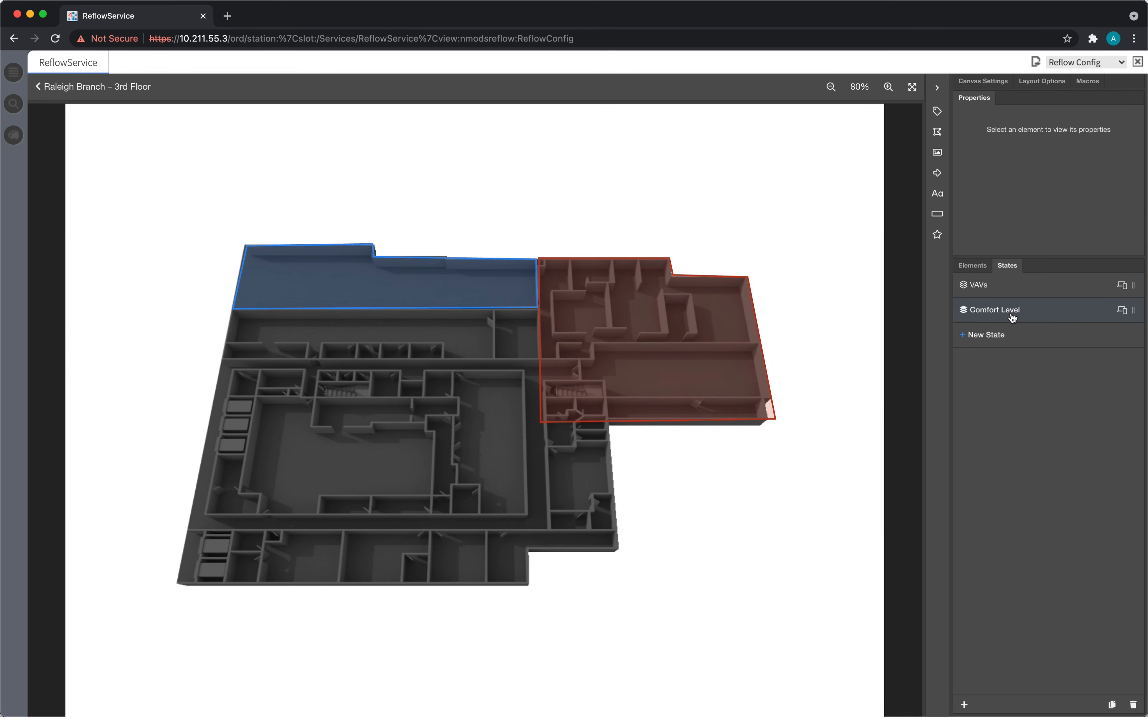
{"action": "right_click", "coordinate": [1043, 315]}
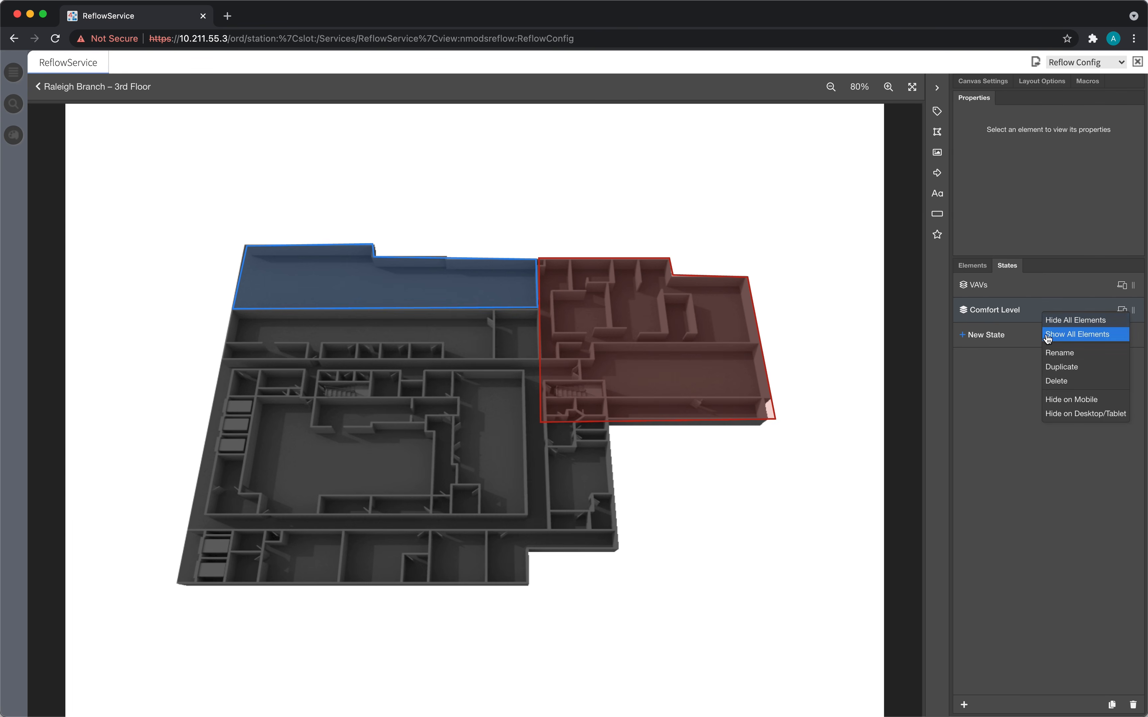
{"action": "left_click", "coordinate": [1059, 406]}
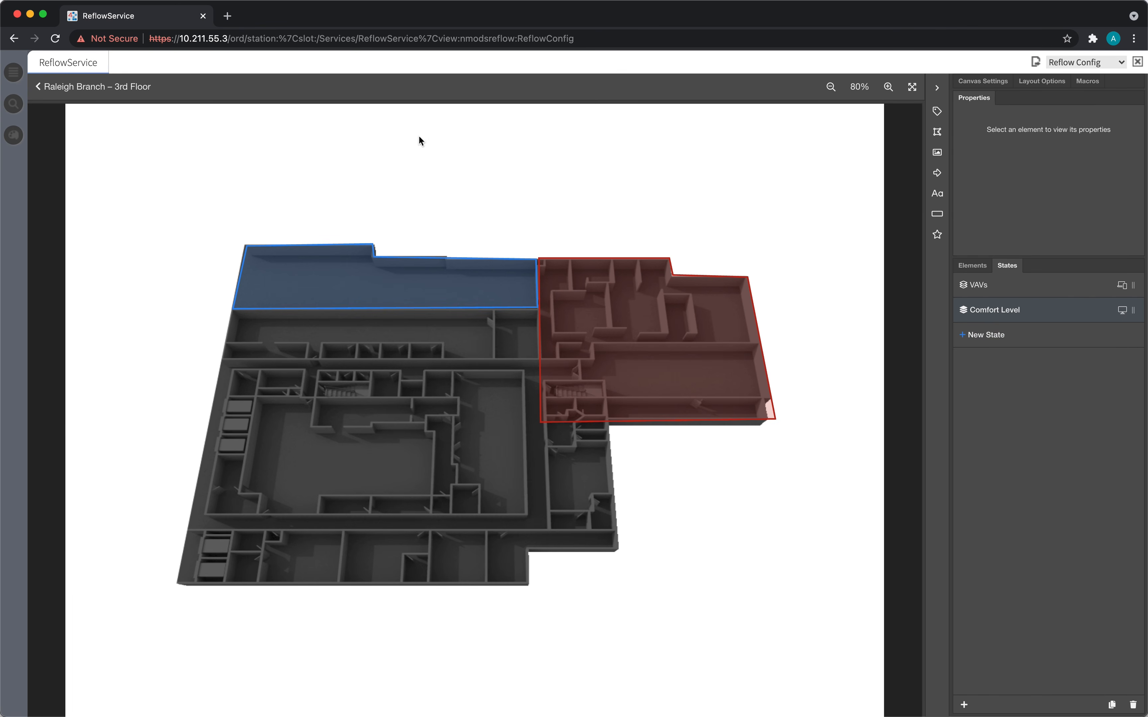
- Check which states the 3rd Floor offers in the Mobile preview, and return to the Desktop preview
{"action": "left_click", "coordinate": [136, 85]}
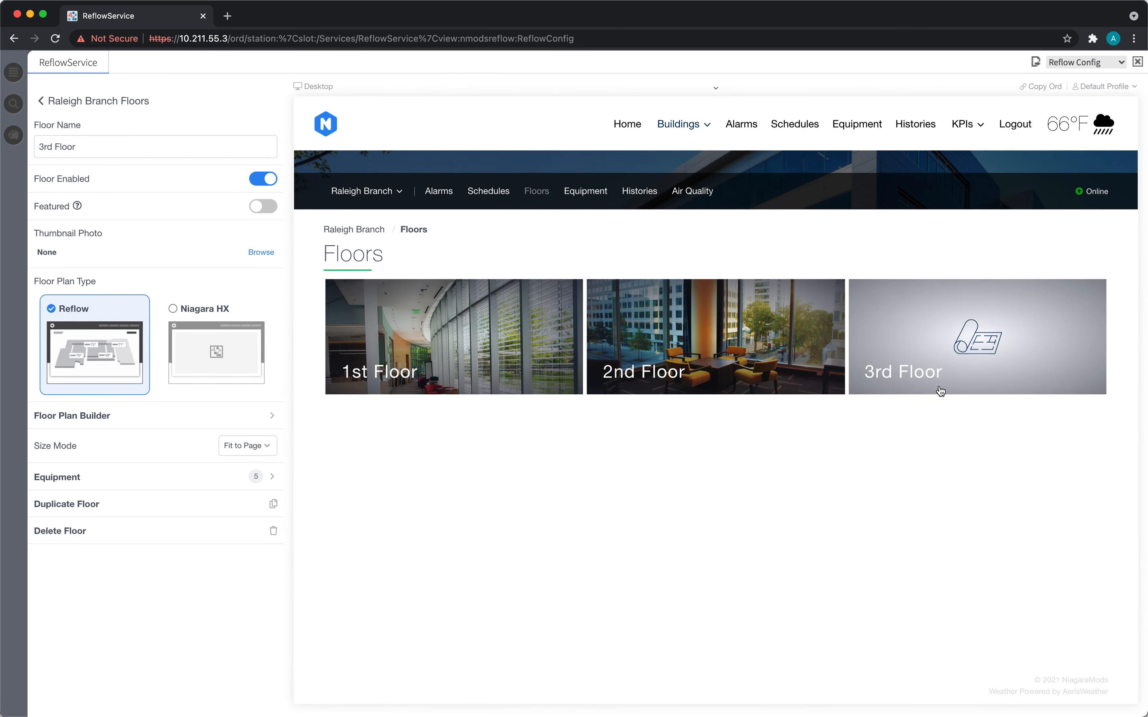
{"action": "left_click", "coordinate": [953, 354]}
{"action": "left_click", "coordinate": [716, 88]}
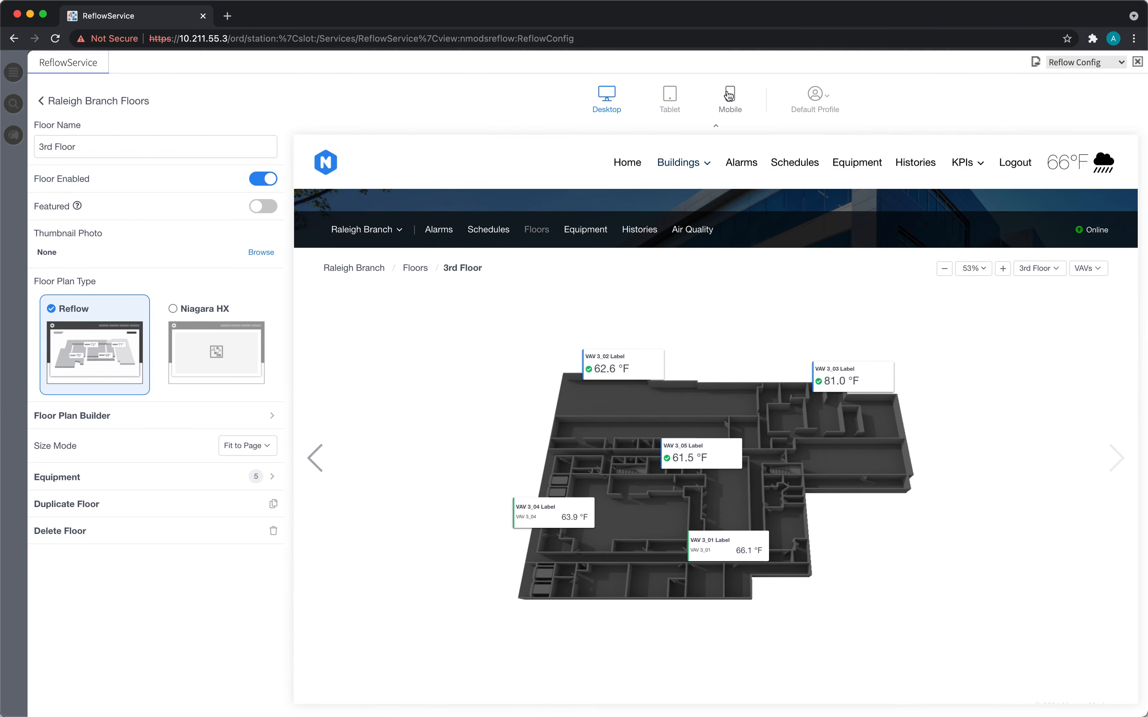
{"action": "left_click", "coordinate": [730, 96]}
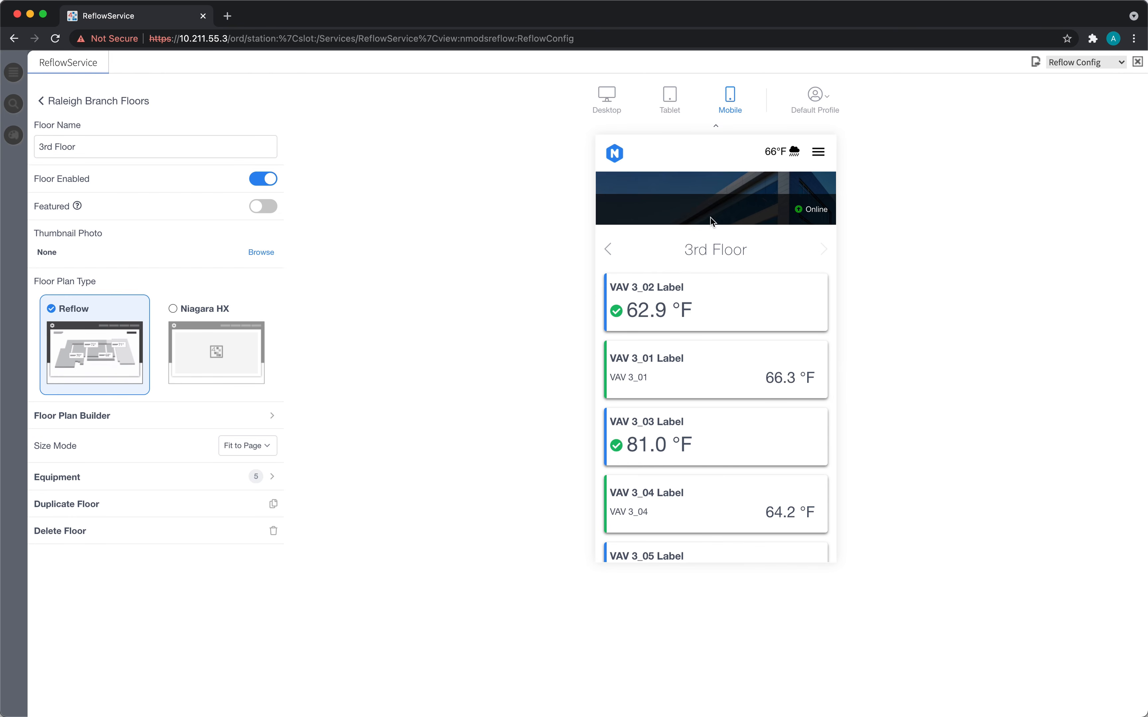
{"action": "left_click", "coordinate": [616, 105]}
- Show the Comfort Level state on mobile again from the Floor Plan Builder, and review its desktop and tablet visibility option
{"action": "left_click", "coordinate": [241, 412]}
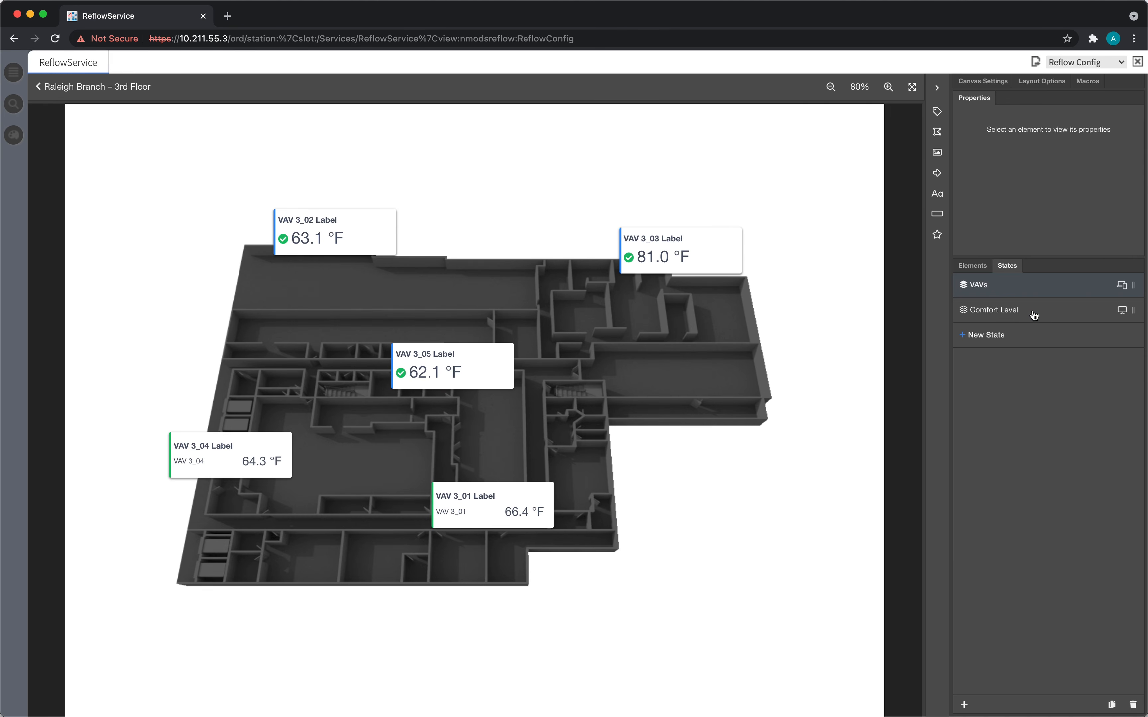
{"action": "left_click", "coordinate": [1027, 317]}
{"action": "left_click", "coordinate": [1120, 311]}
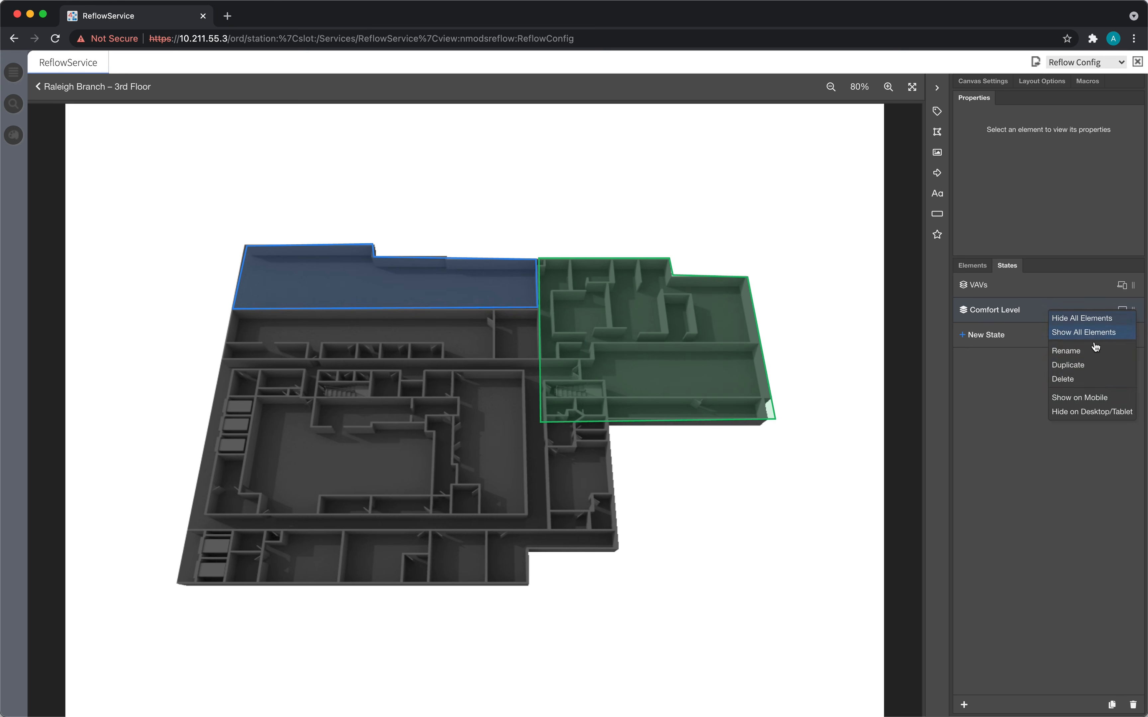
{"action": "left_click", "coordinate": [1085, 399]}
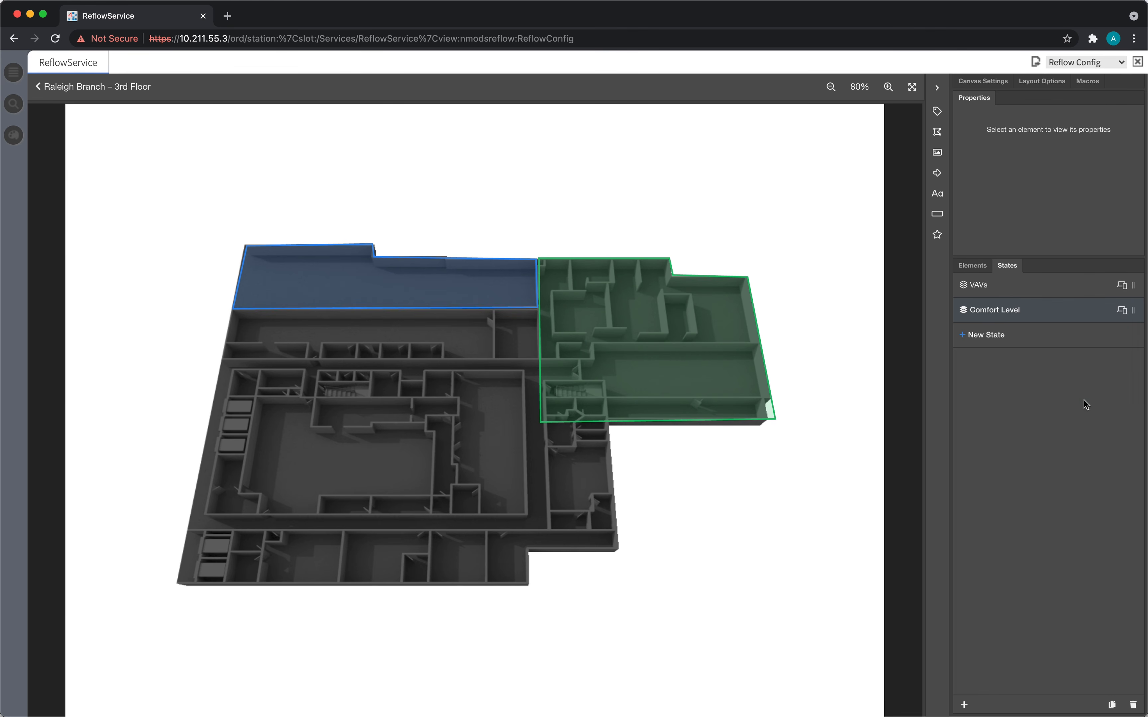
{"action": "right_click", "coordinate": [1050, 314]}
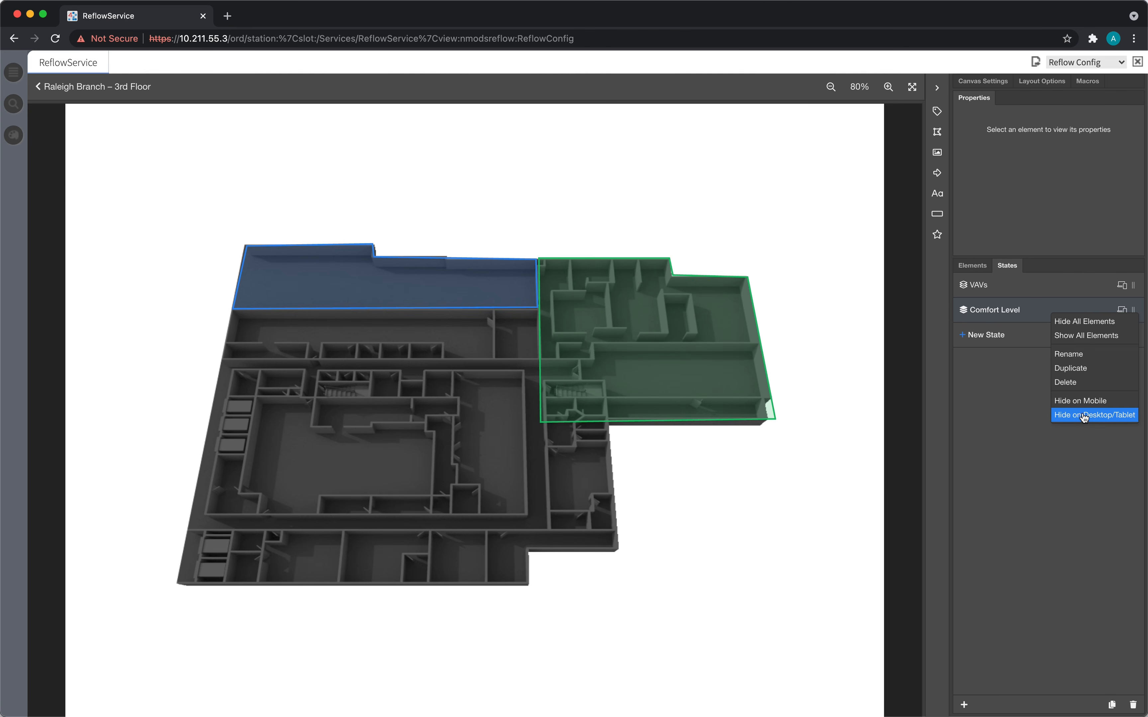
{"action": "left_click", "coordinate": [1001, 407]}
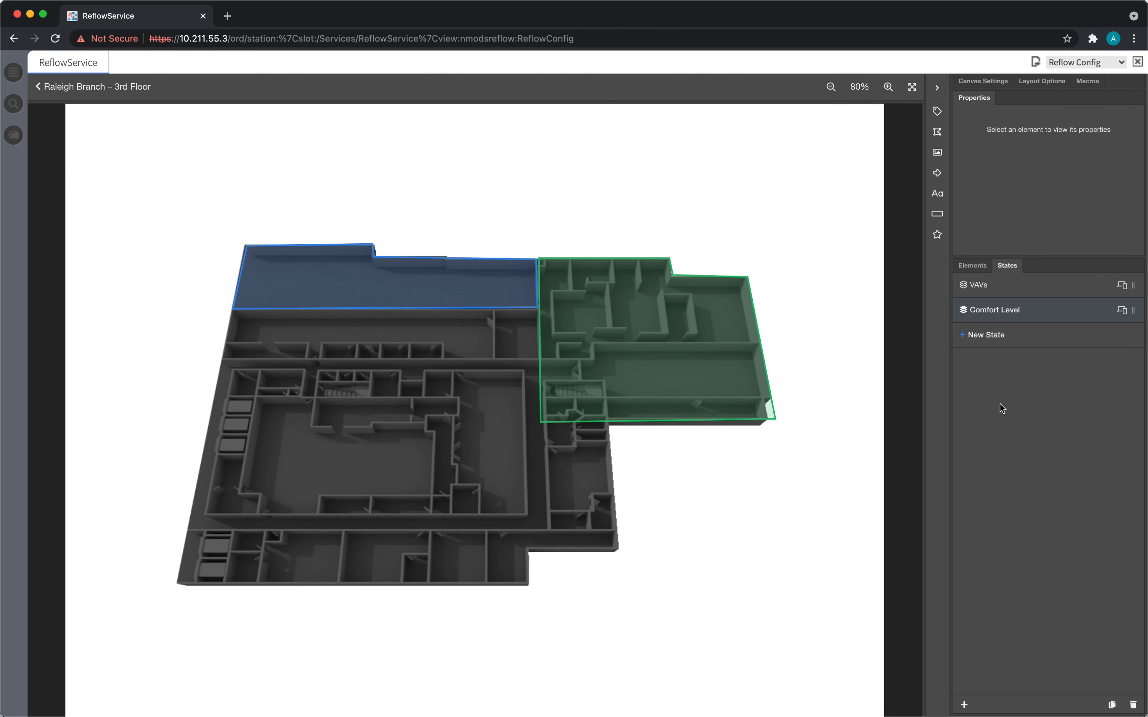
- Check the mobile list visibility of both zones, and view the 3rd Floor's Comfort Level state in the Mobile preview
{"action": "left_click", "coordinate": [673, 336]}
{"action": "left_click", "coordinate": [448, 297], "text": "shift"}
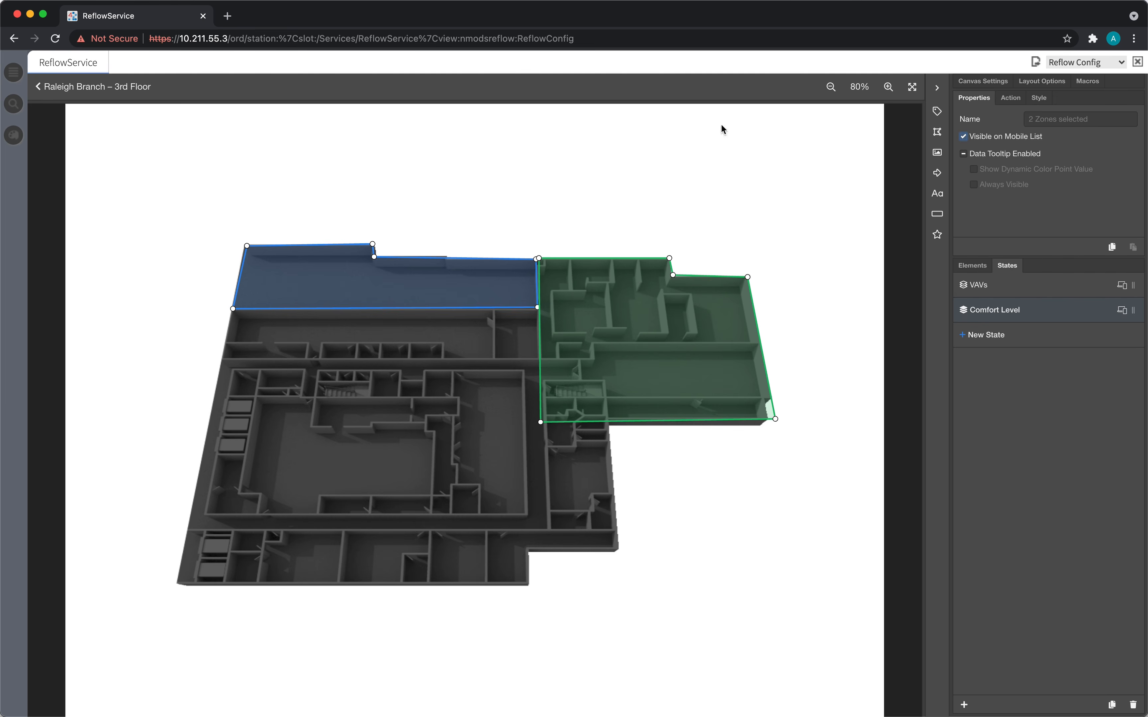
{"action": "left_click", "coordinate": [142, 88]}
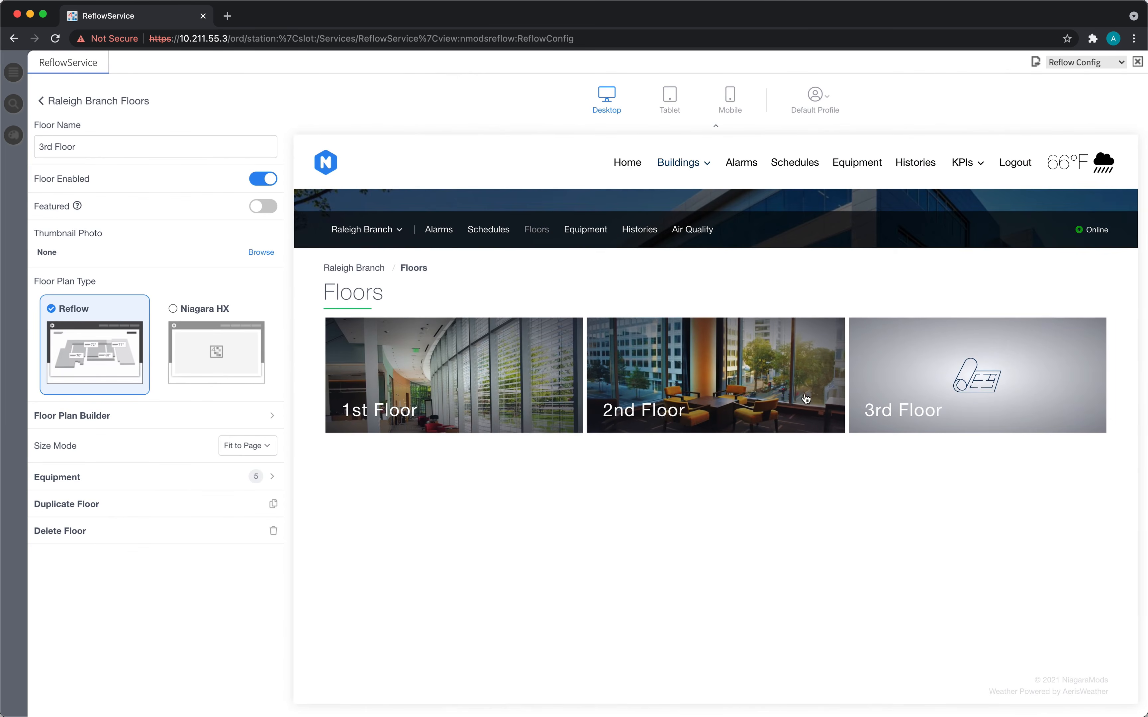
{"action": "left_click", "coordinate": [733, 105]}
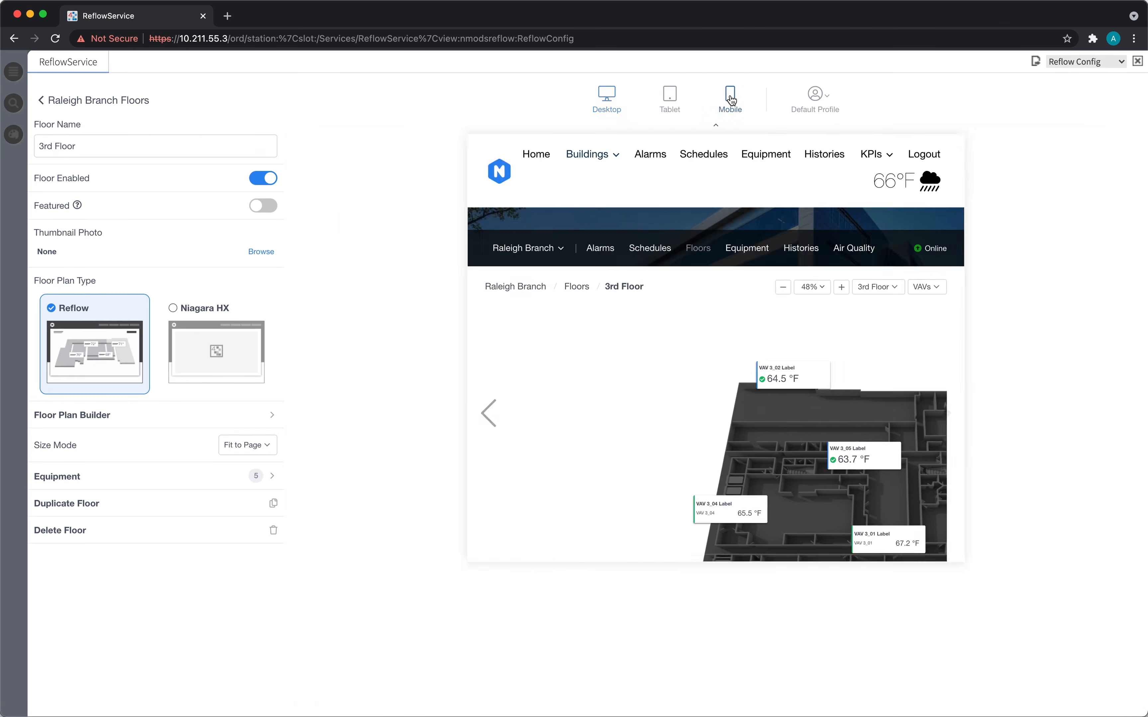
{"action": "left_click", "coordinate": [730, 273]}
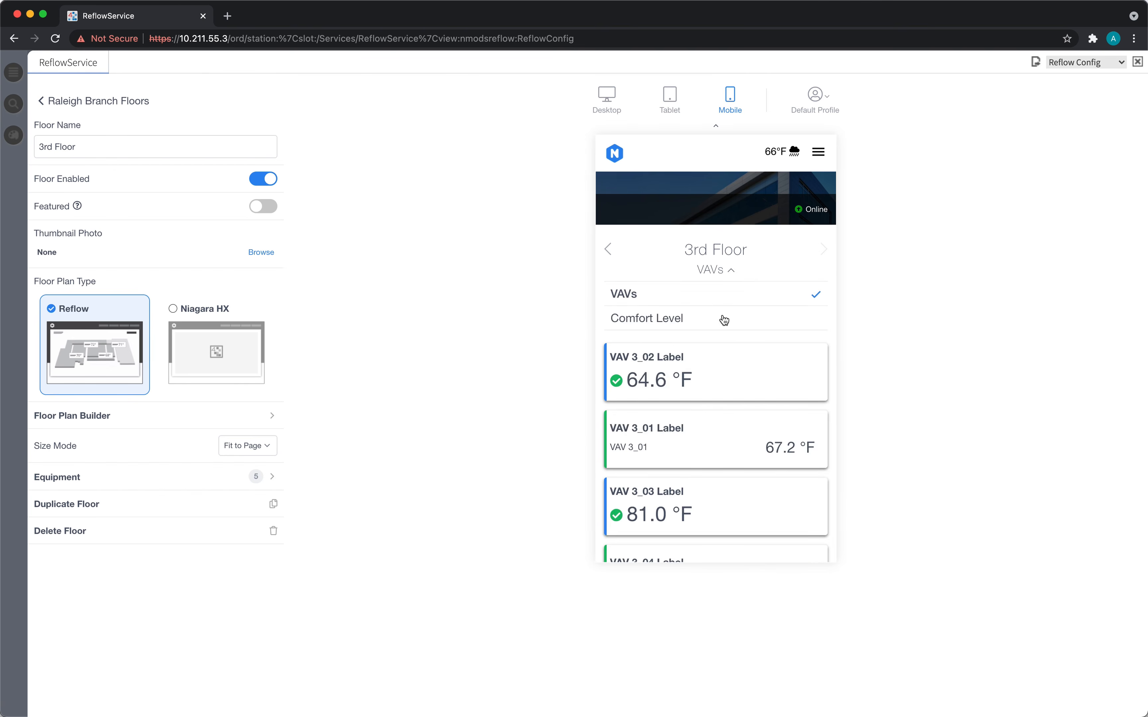
{"action": "left_click", "coordinate": [722, 317]}
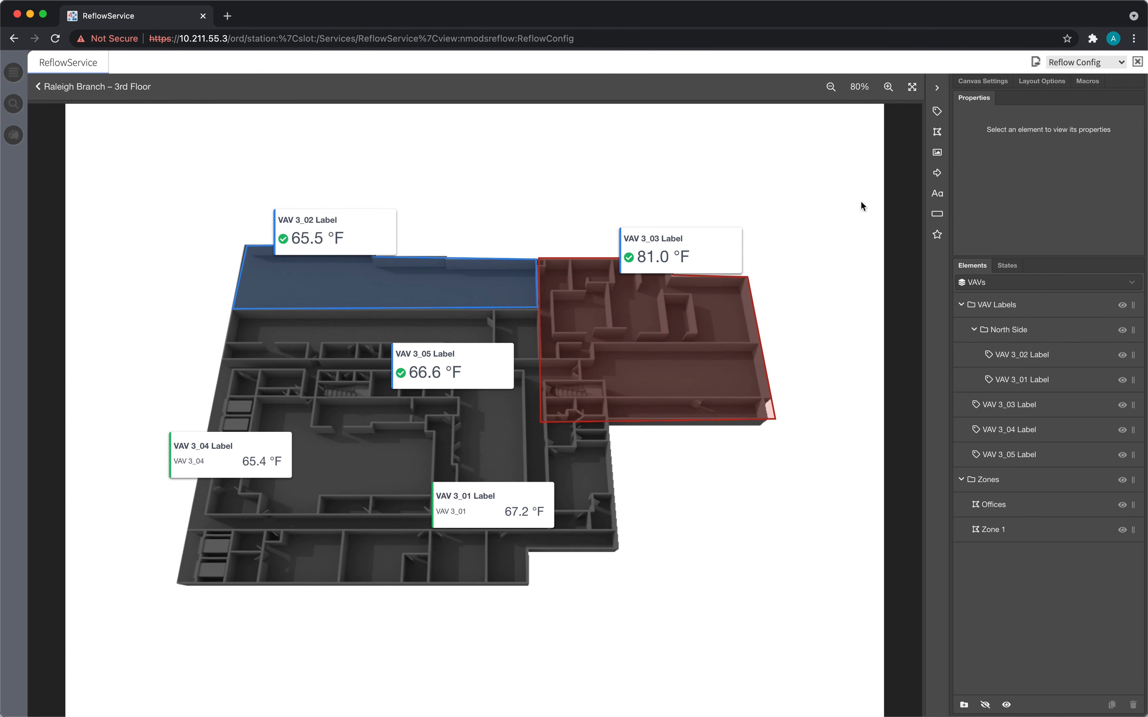
- Add two buttons side by side above the floor plan, at about X 1003, Y 70 and X 1140, Y 71
{"action": "left_click", "coordinate": [937, 214]}
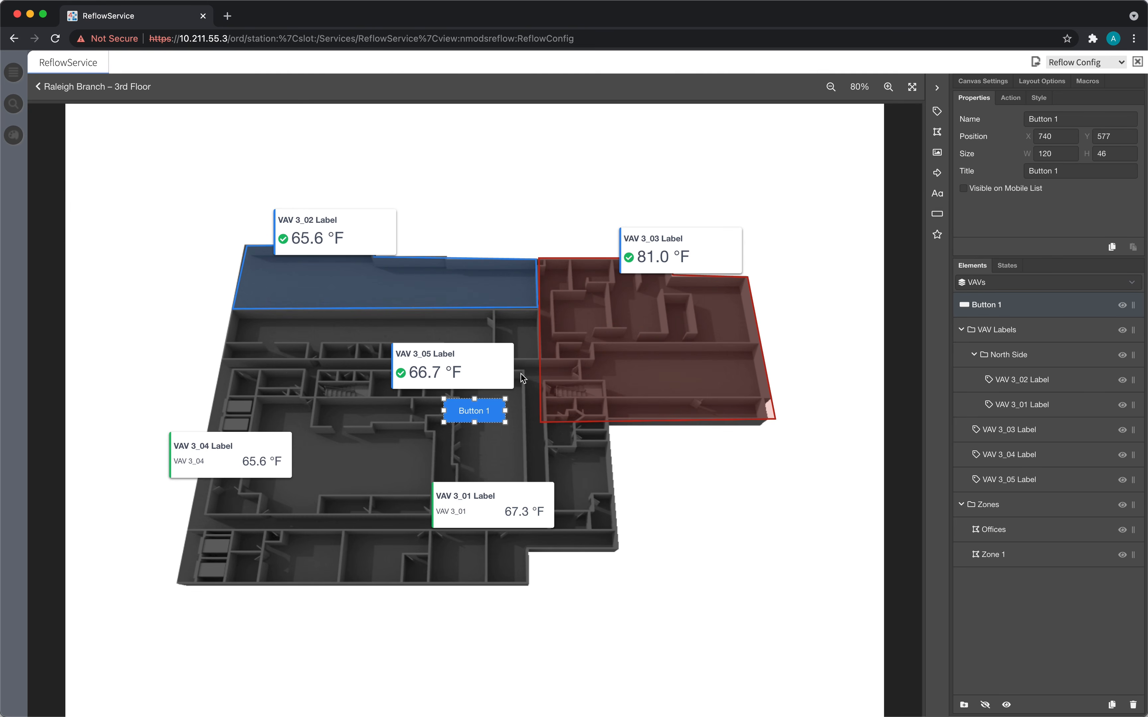
{"action": "left_click_drag", "start_coordinate": [490, 410], "coordinate": [624, 151]}
{"action": "left_click", "coordinate": [761, 181]}
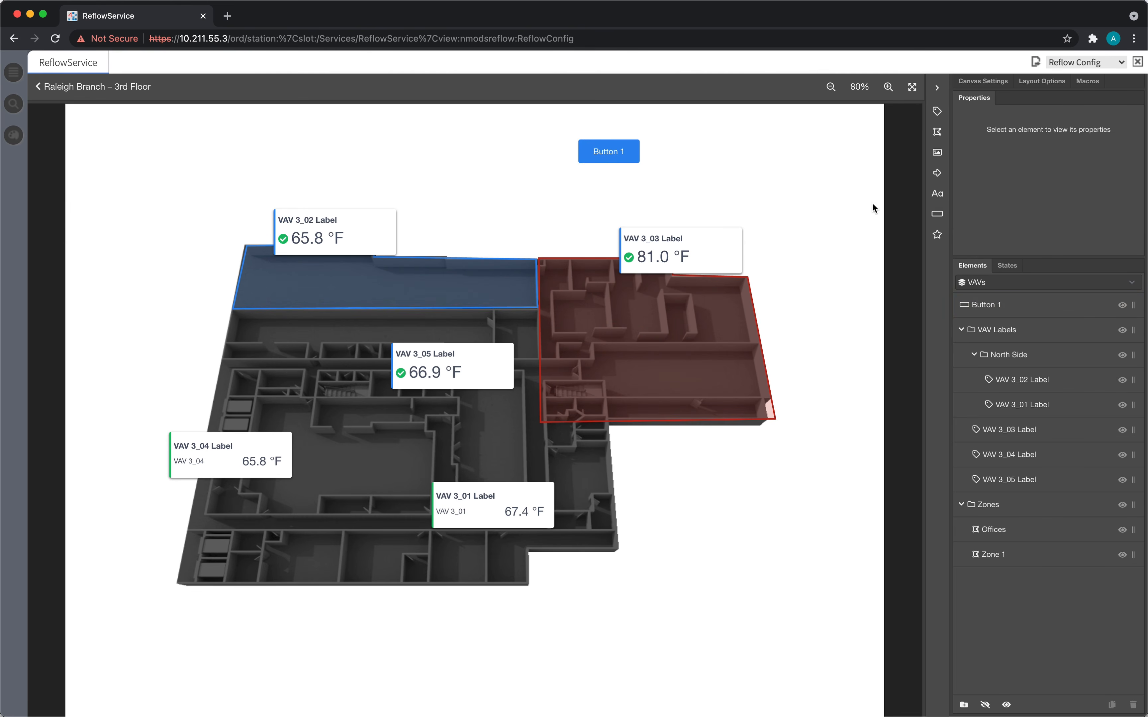
{"action": "left_click", "coordinate": [930, 212]}
{"action": "left_click_drag", "start_coordinate": [505, 412], "coordinate": [693, 154]}
{"action": "left_click", "coordinate": [717, 161]}
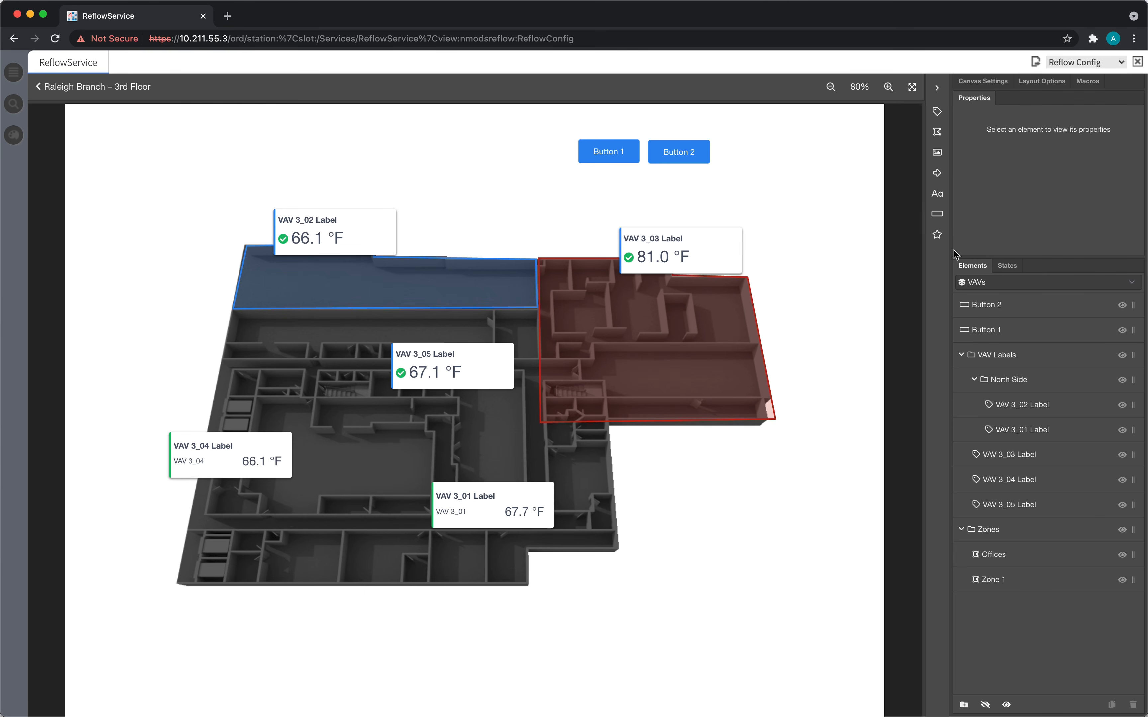
- Set Button 1's action type to Set State with VAVs as the target state
{"action": "left_click", "coordinate": [622, 151]}
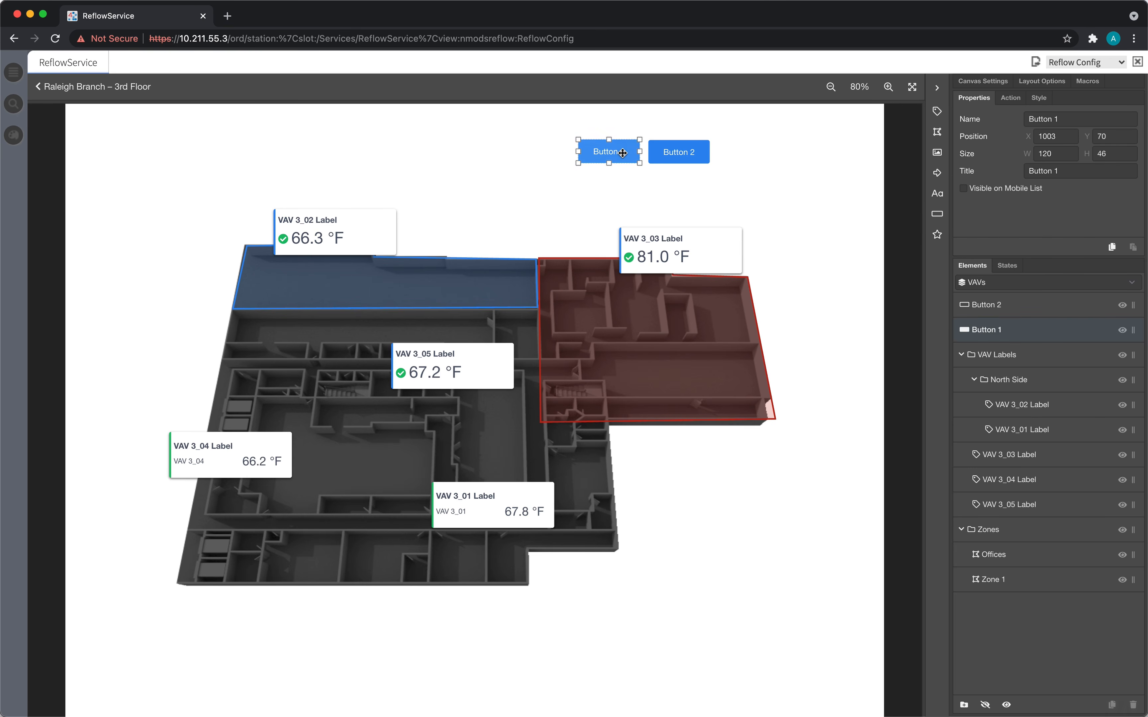
{"action": "left_click", "coordinate": [1012, 101]}
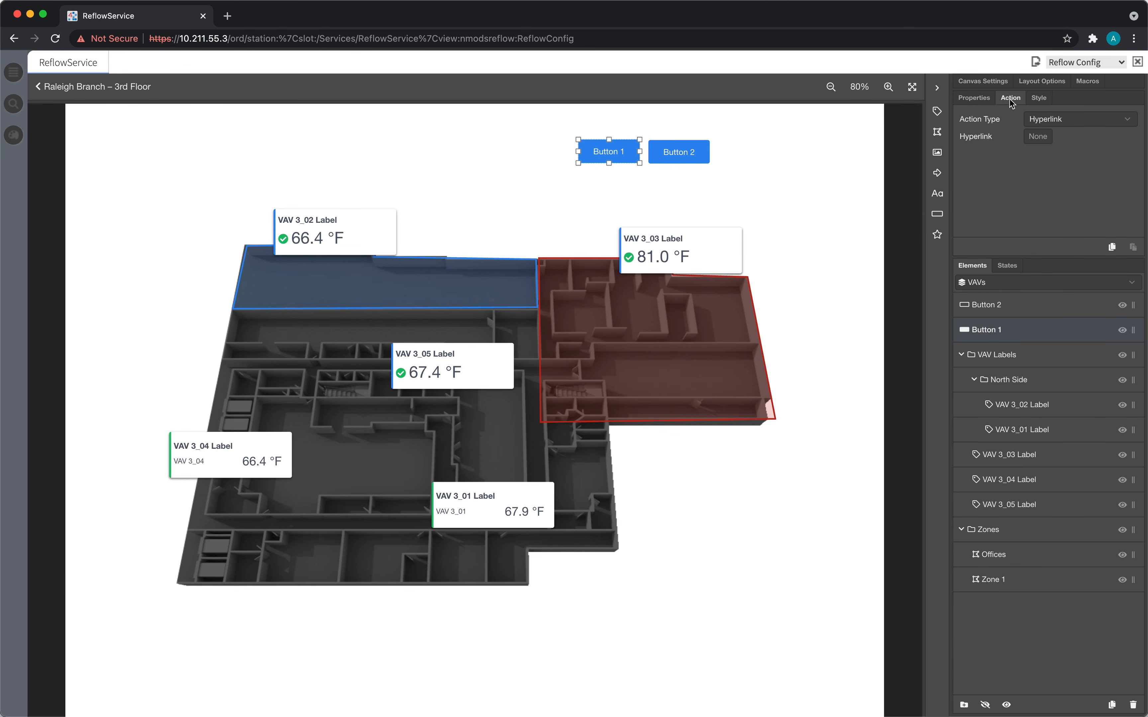
{"action": "left_click", "coordinate": [1035, 119]}
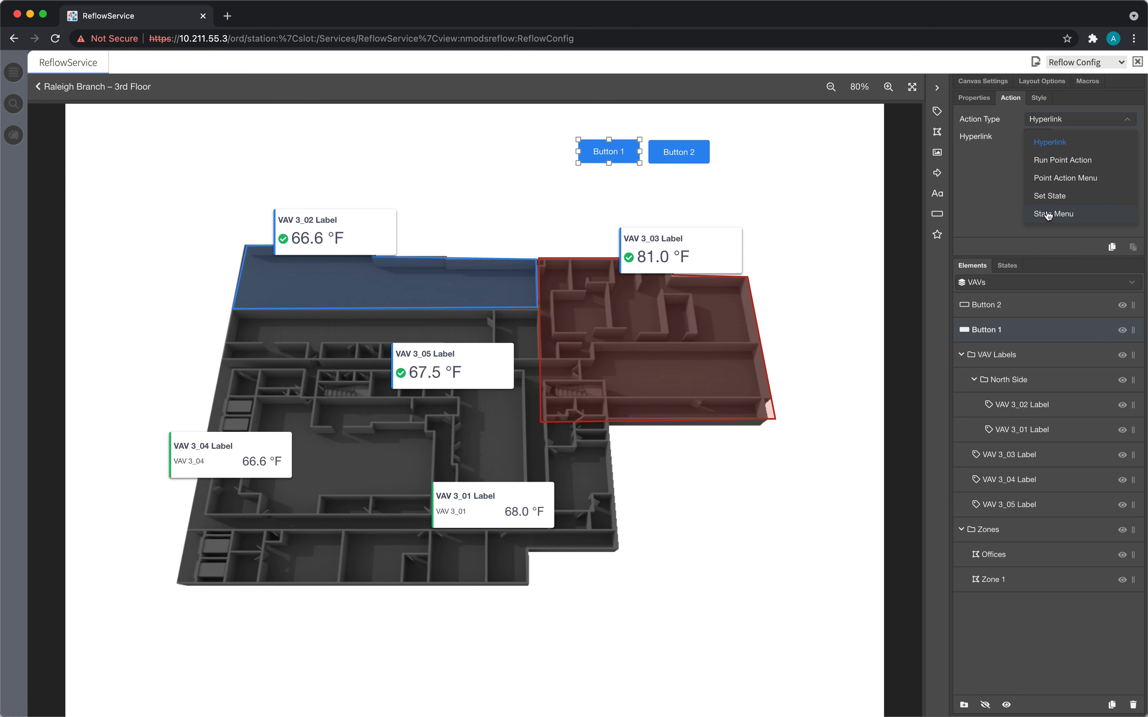
{"action": "left_click", "coordinate": [1049, 196]}
{"action": "left_click", "coordinate": [1057, 137]}
{"action": "left_click", "coordinate": [1057, 137]}
- Set Button 2's action type to Set State with Comfort Level as the target state
{"action": "left_click", "coordinate": [693, 150]}
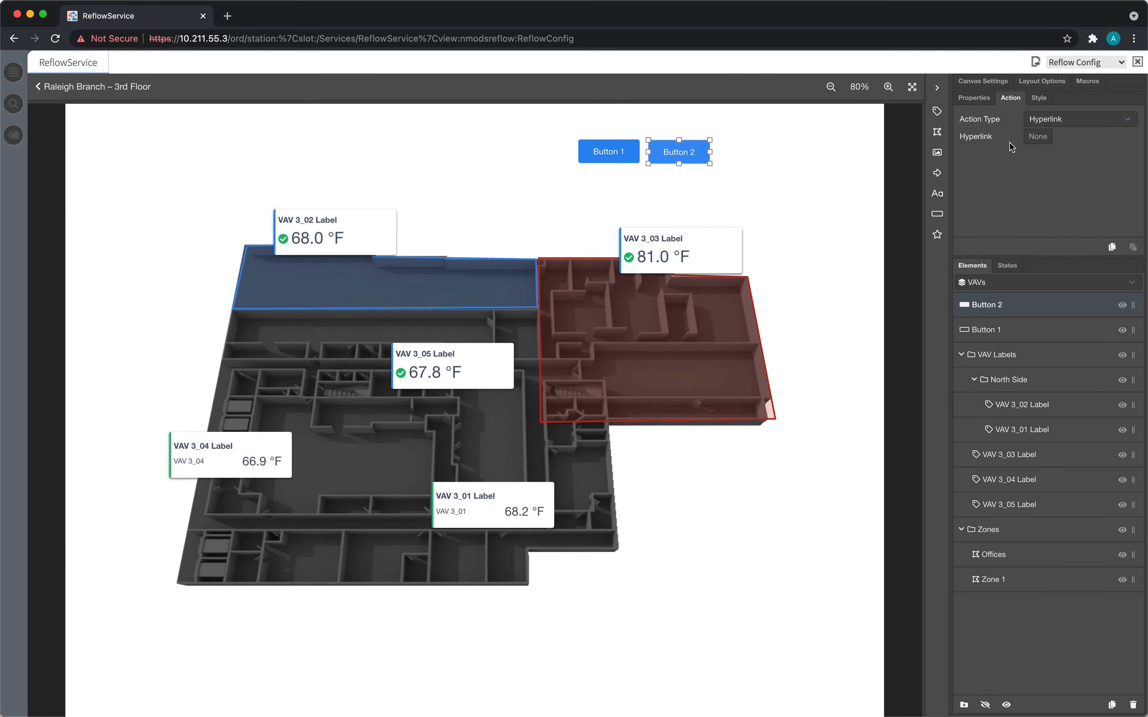
{"action": "left_click", "coordinate": [1038, 119]}
{"action": "left_click", "coordinate": [1042, 197]}
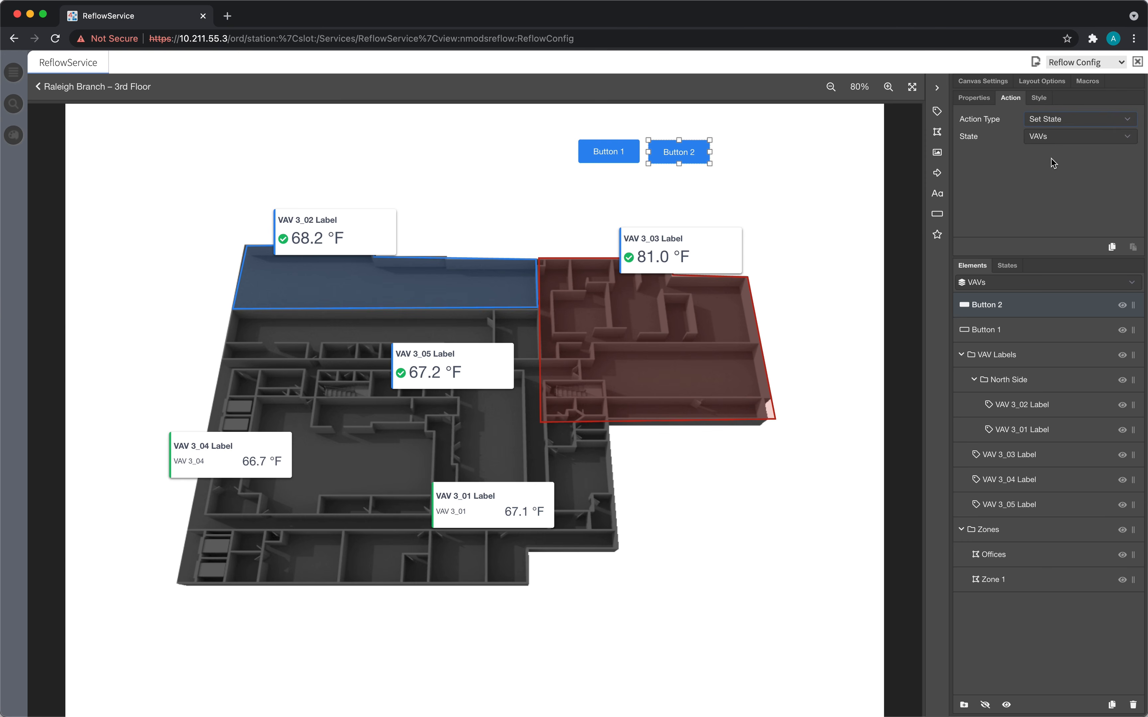
{"action": "left_click", "coordinate": [1041, 138]}
{"action": "left_click", "coordinate": [1054, 176]}
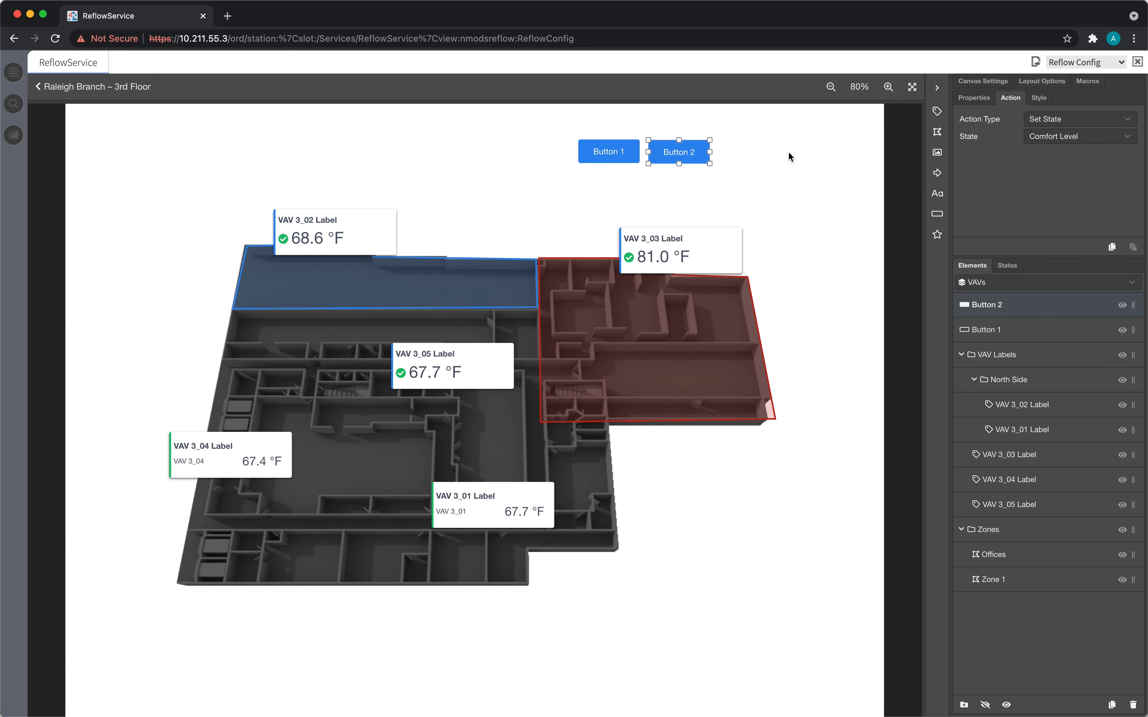
{"action": "left_click", "coordinate": [806, 159]}
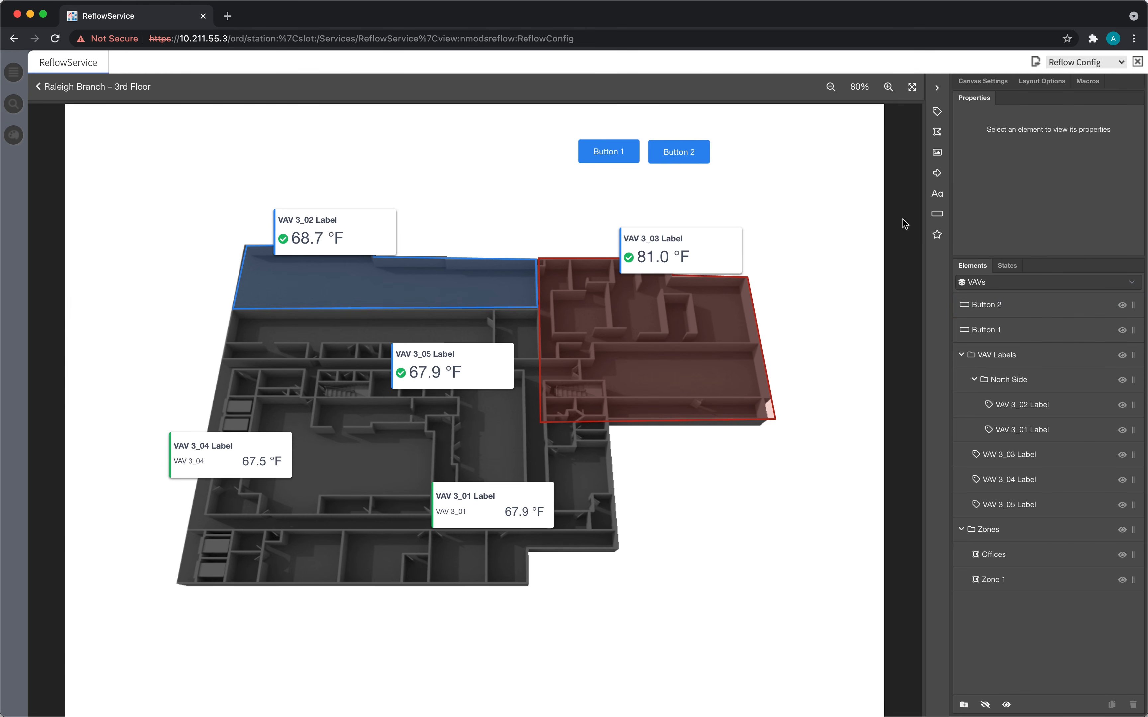
- Add an icon beside Button 2, change its symbol to the solid bars icon, and resize it to 44 by 44
{"action": "left_click", "coordinate": [937, 234]}
{"action": "left_click_drag", "start_coordinate": [474, 411], "coordinate": [731, 151]}
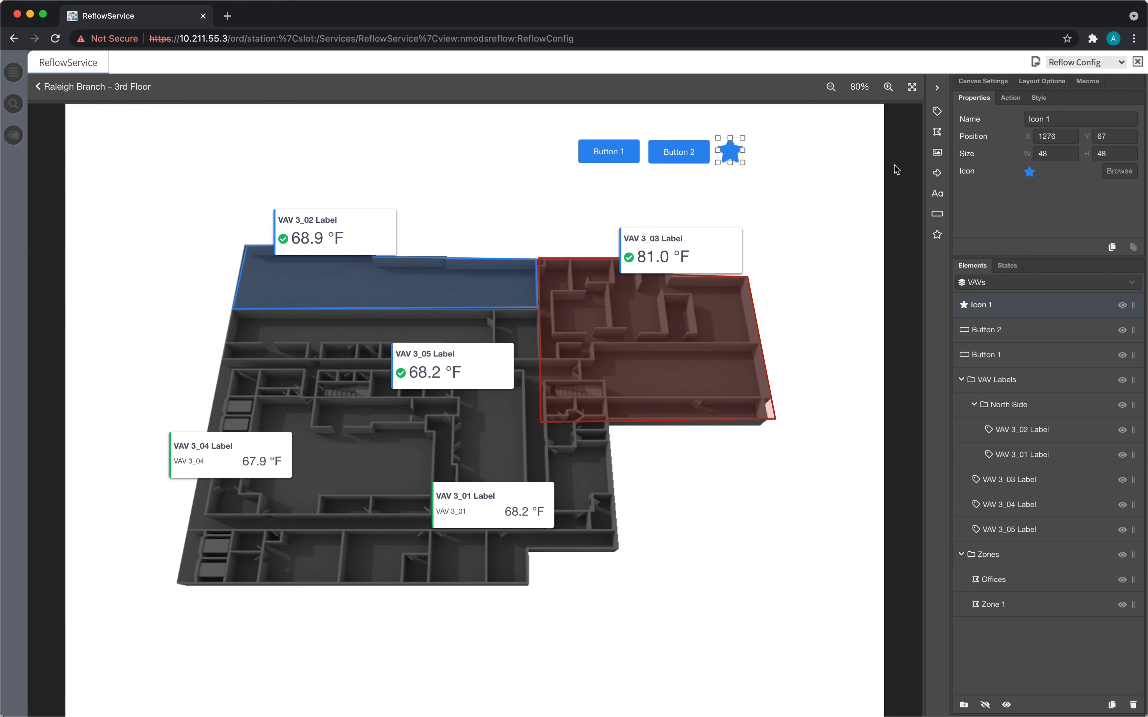
{"action": "left_click", "coordinate": [1119, 170]}
{"action": "left_click", "coordinate": [495, 163]}
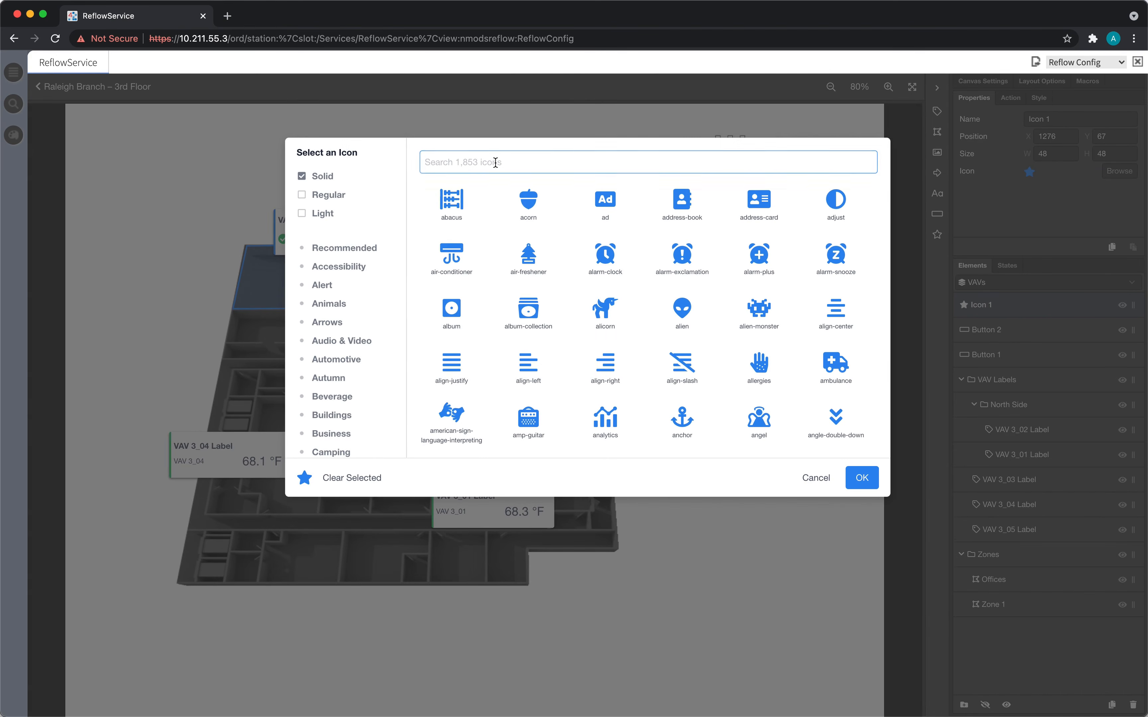
{"action": "type", "text": "bars"}
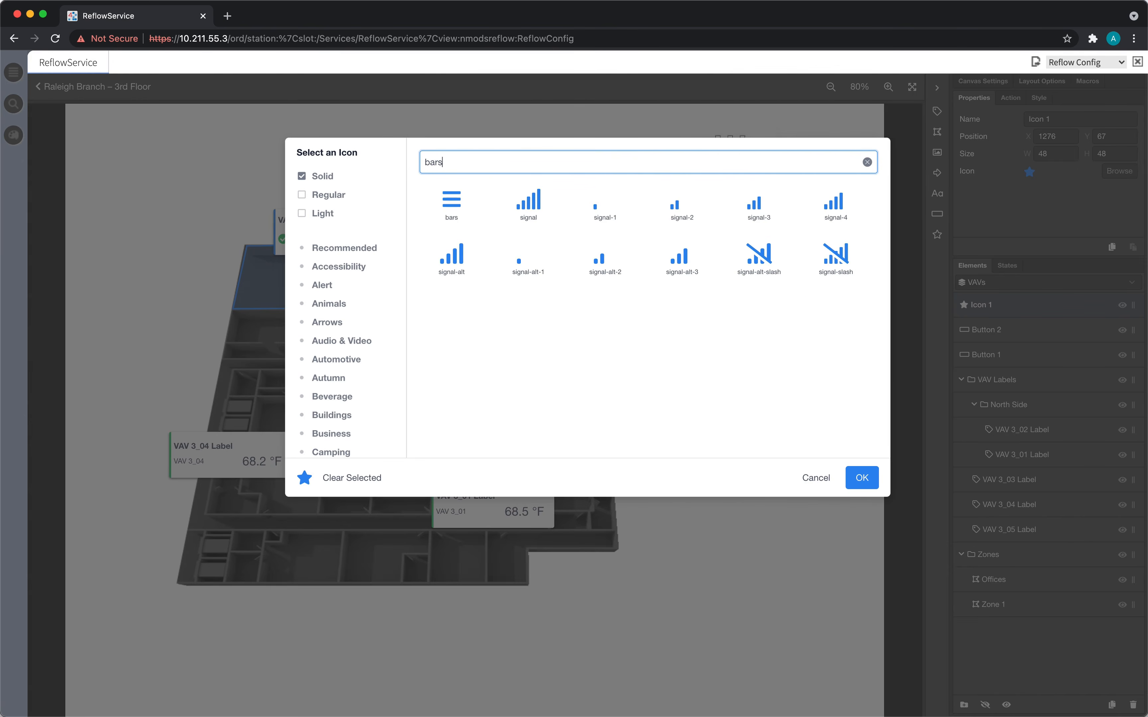
{"action": "left_click", "coordinate": [457, 203]}
{"action": "left_click", "coordinate": [862, 478]}
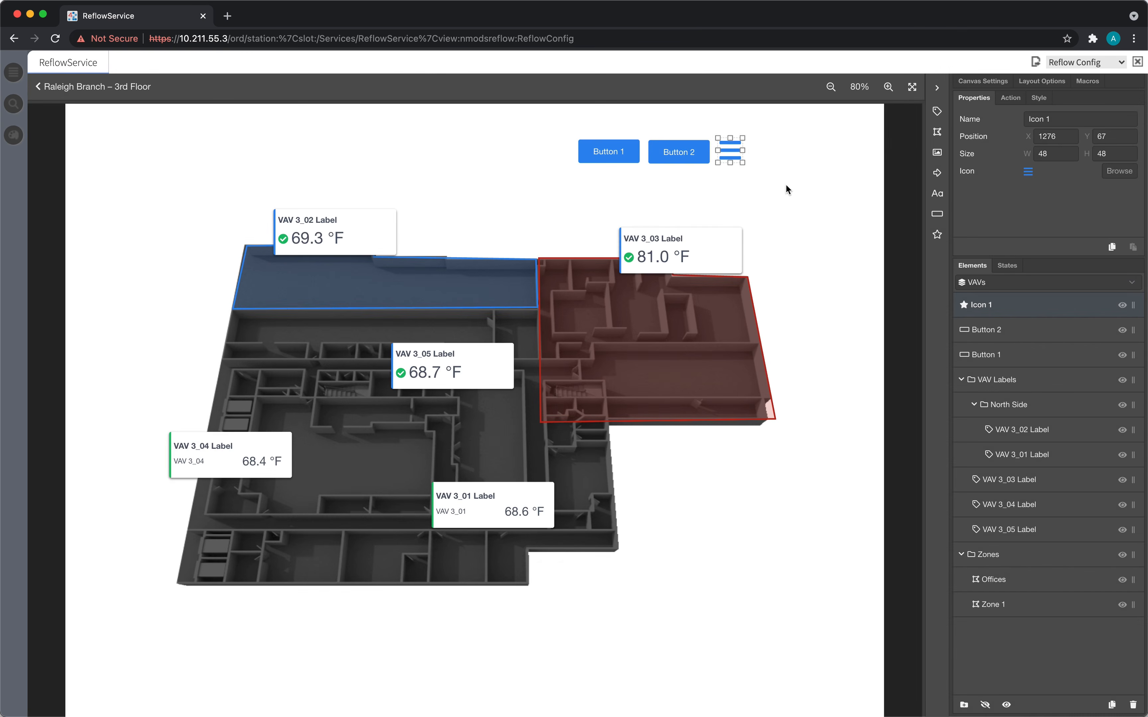
{"action": "left_click_drag", "start_coordinate": [744, 138], "coordinate": [740, 140]}
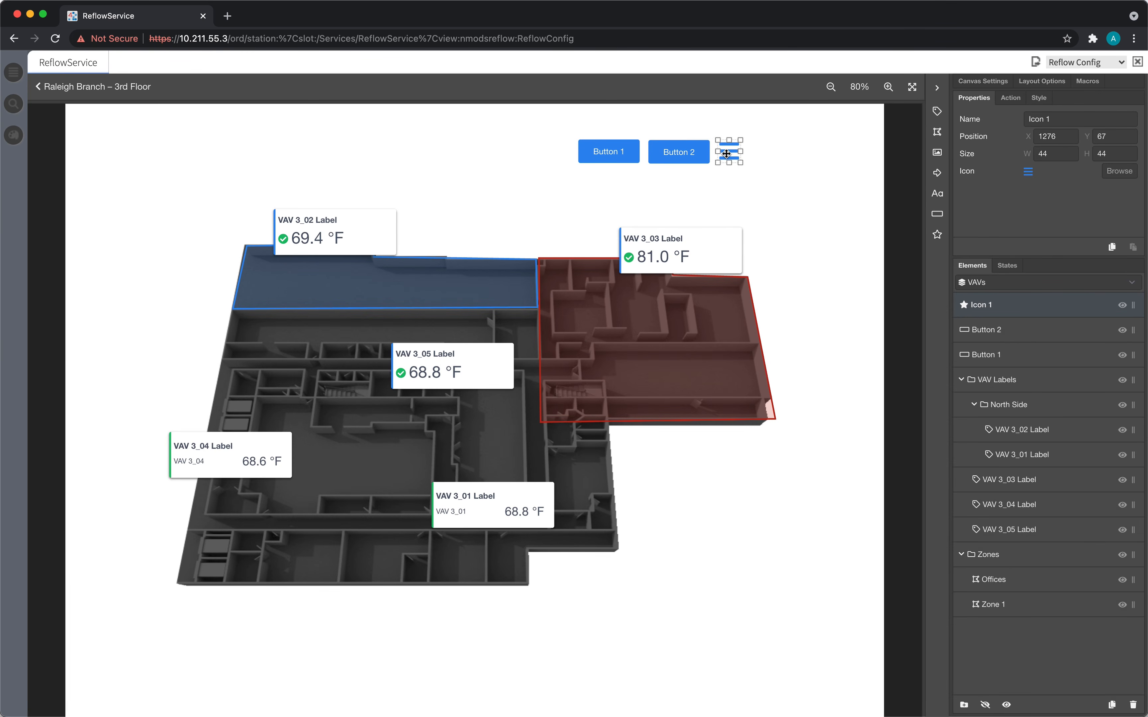
- Set the bars icon's action type to State Menu
{"action": "left_click", "coordinate": [1014, 102]}
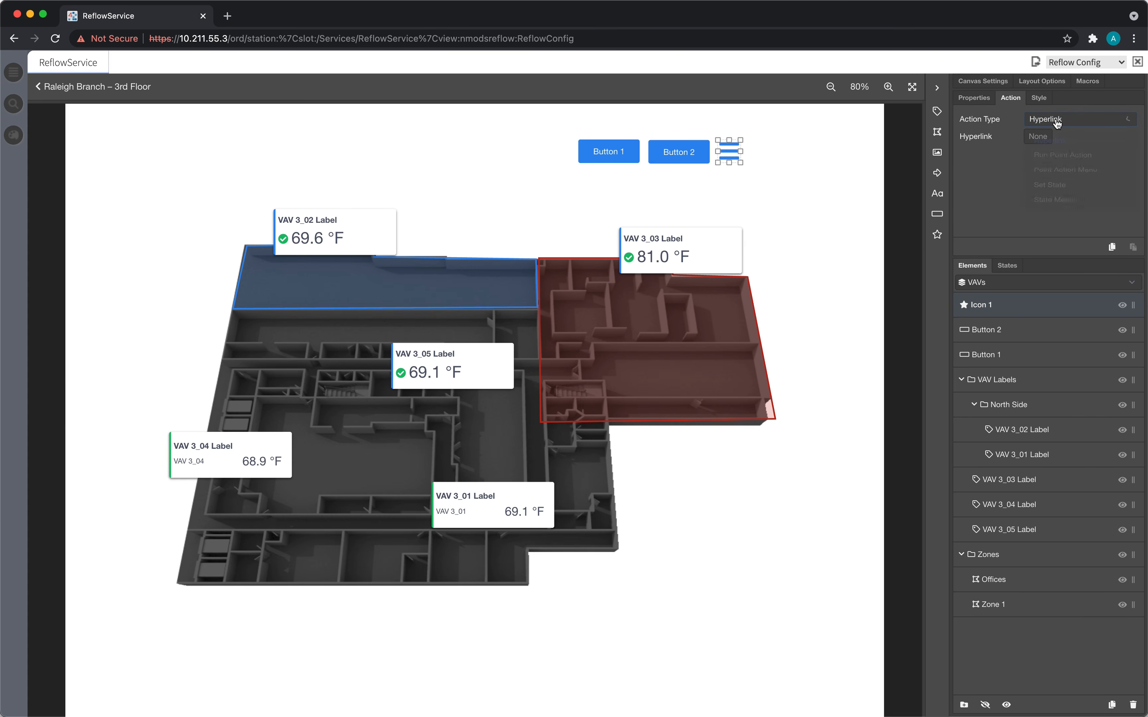
{"action": "left_click", "coordinate": [1054, 122]}
{"action": "left_click", "coordinate": [1047, 216]}
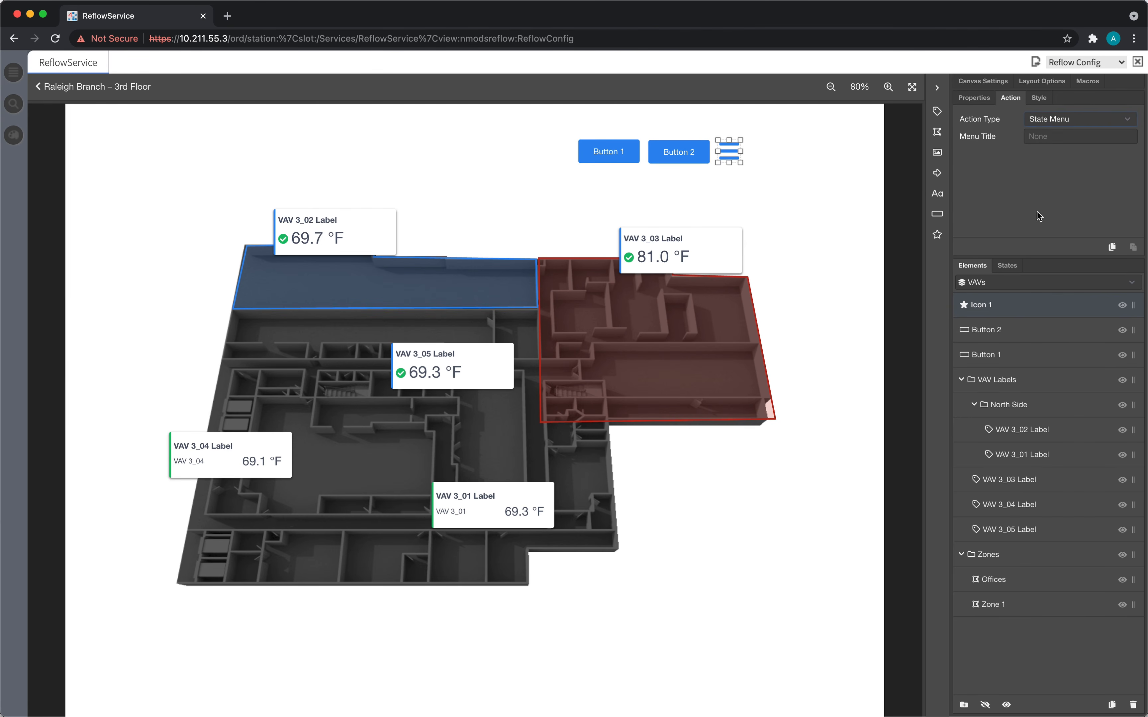
{"action": "left_click", "coordinate": [812, 226]}
- Collapse the VAV Labels folder and hide the Zones folder in the VAVs state
{"action": "left_click", "coordinate": [609, 150]}
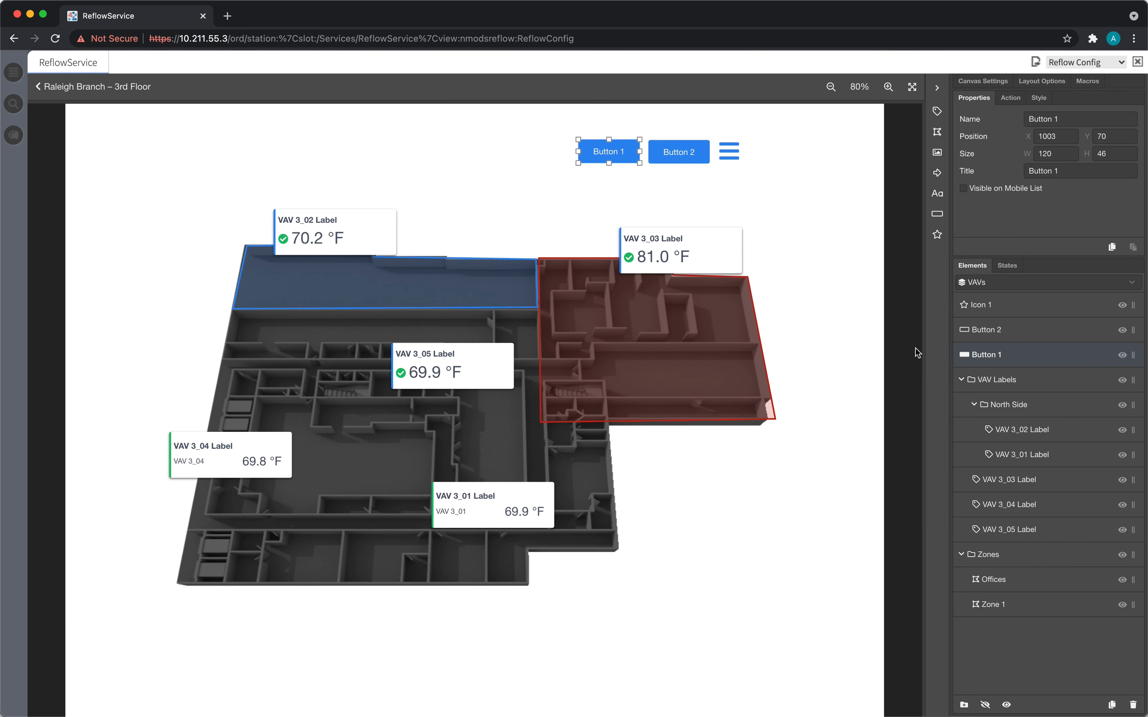
{"action": "left_click", "coordinate": [961, 380]}
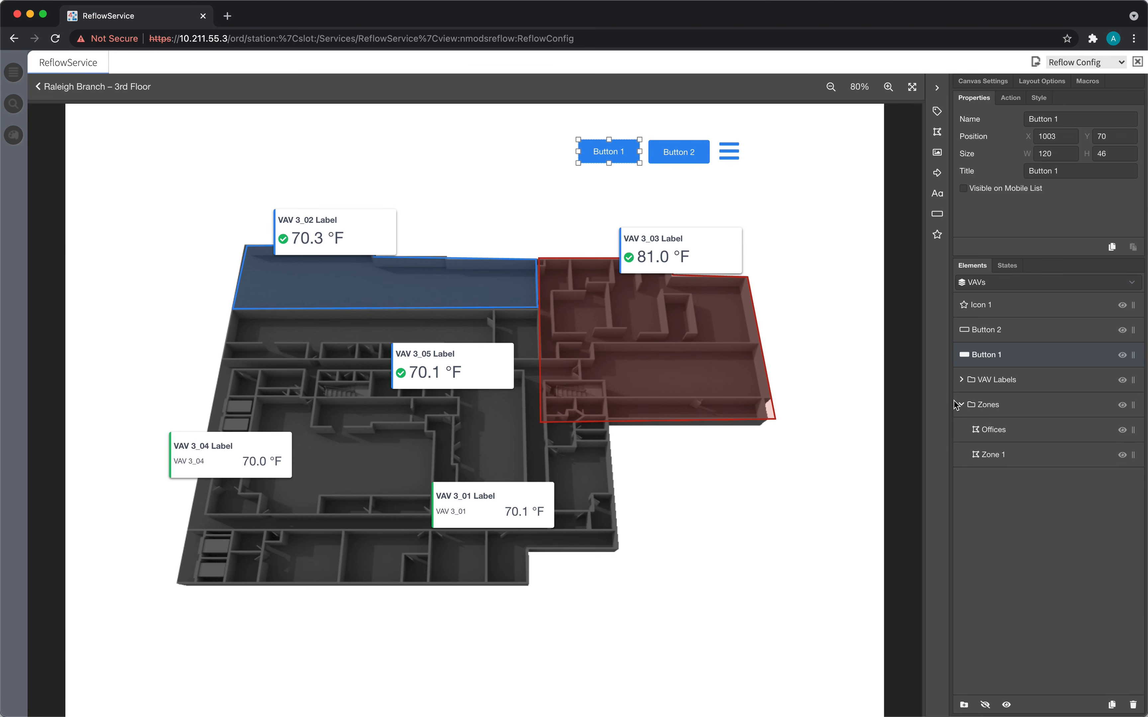
{"action": "left_click", "coordinate": [1121, 380]}
{"action": "left_click", "coordinate": [1121, 381]}
{"action": "left_click", "coordinate": [1121, 405]}
- Compare the elements shown in the Comfort Level state with those in the VAVs state, ending on VAVs
{"action": "left_click", "coordinate": [1025, 283]}
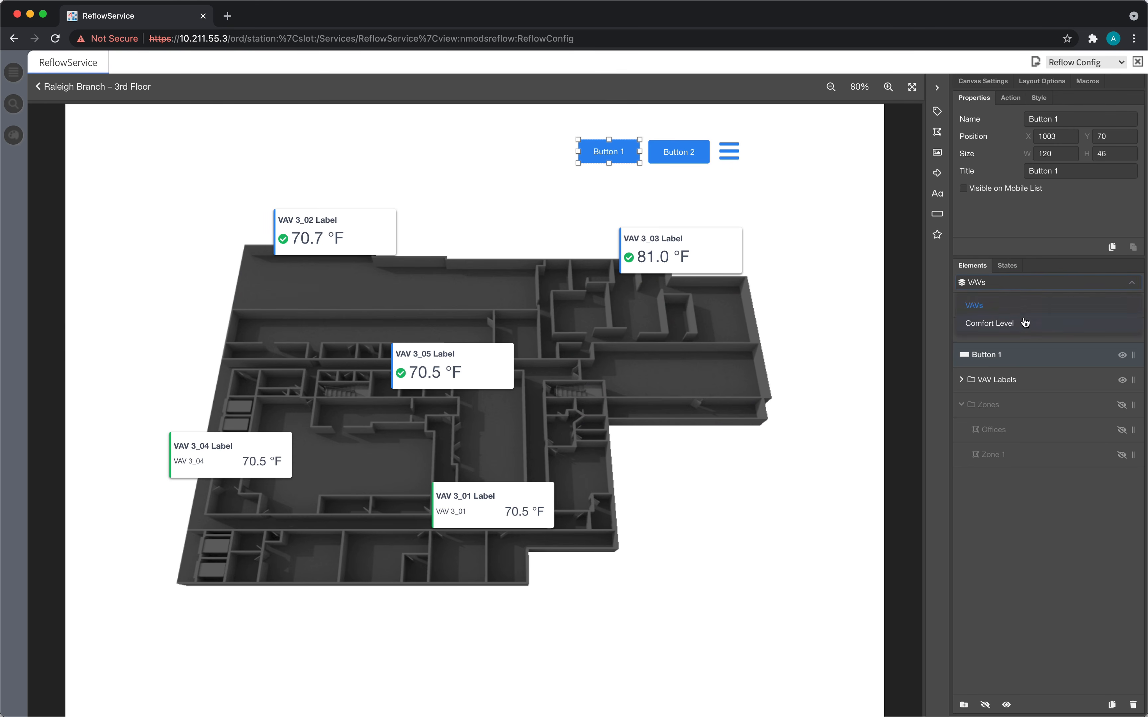
{"action": "left_click", "coordinate": [1026, 319]}
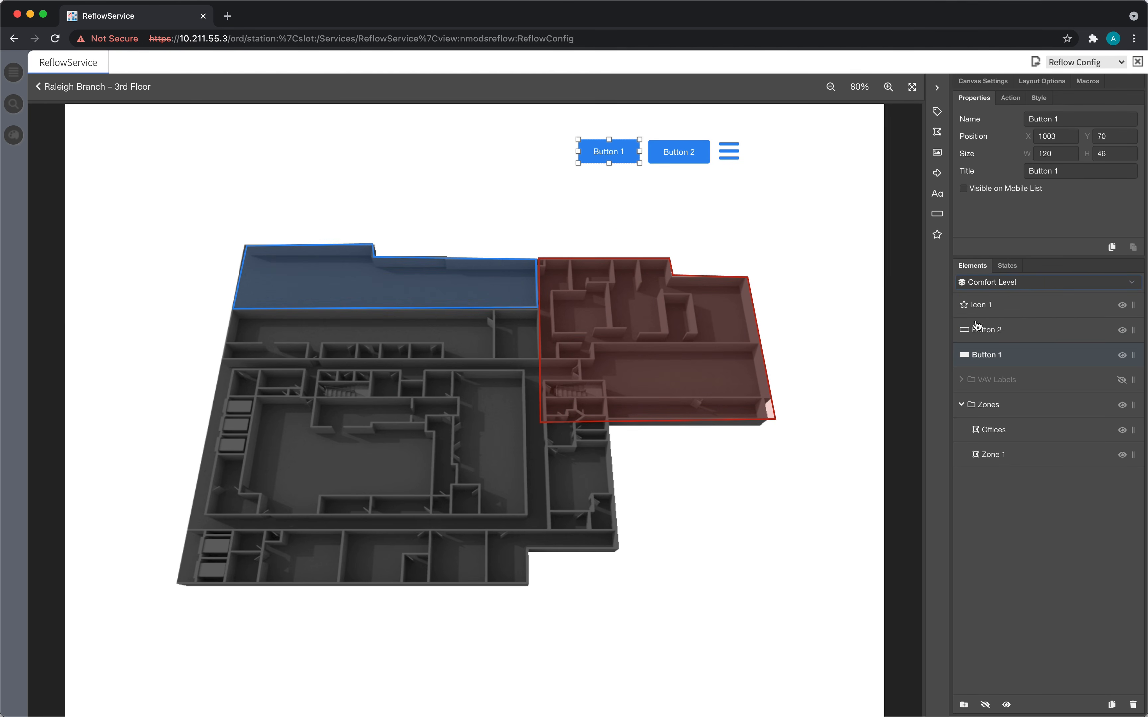
{"action": "left_click", "coordinate": [1006, 285]}
{"action": "left_click", "coordinate": [1004, 305]}
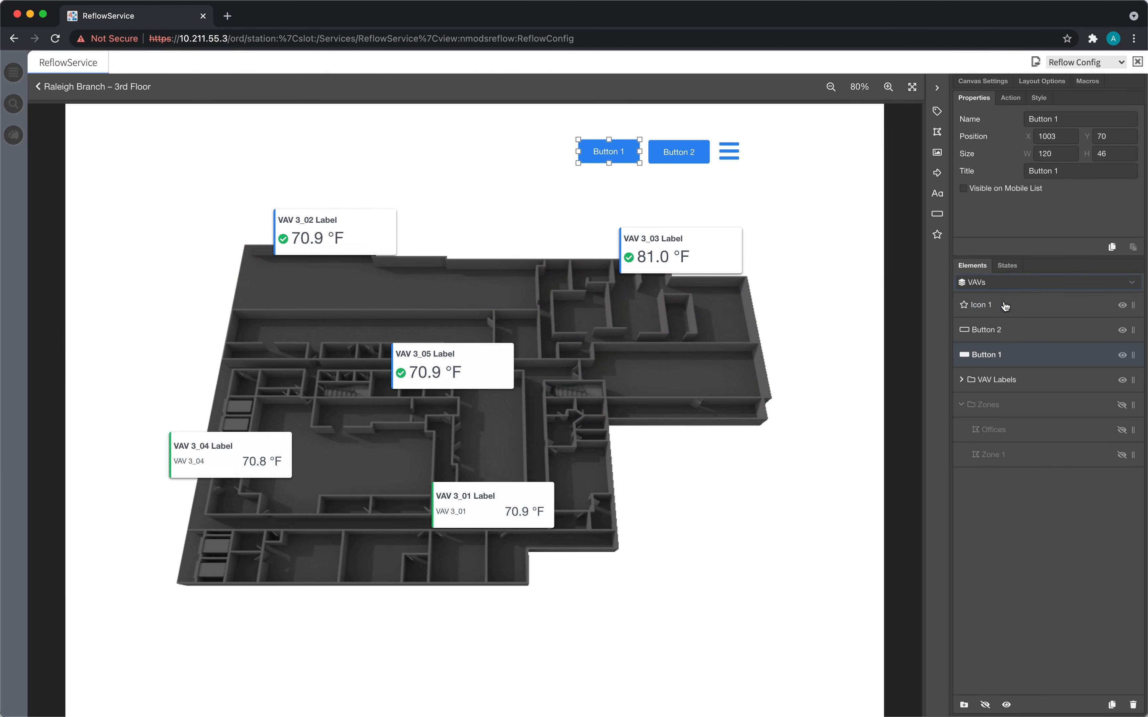
{"action": "left_click", "coordinate": [798, 204]}
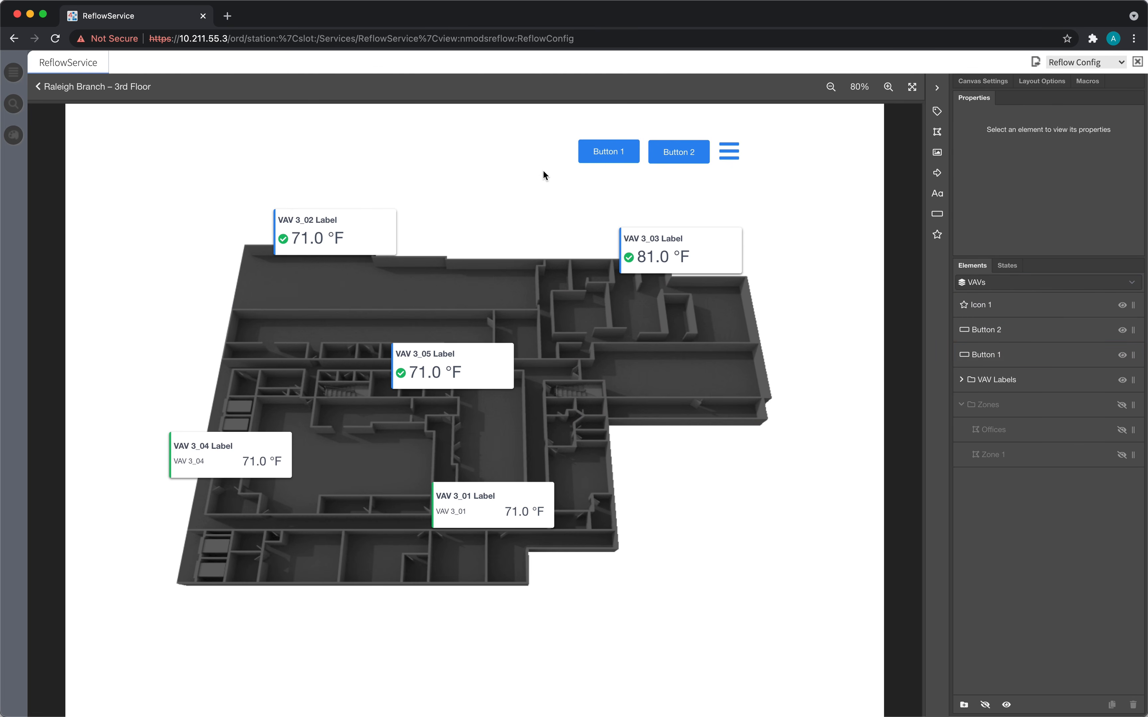
- Title Button 1 "VAVs" and Button 2 "Zones"
{"action": "left_click", "coordinate": [614, 148]}
{"action": "left_click_drag", "start_coordinate": [1061, 170], "coordinate": [1022, 171]}
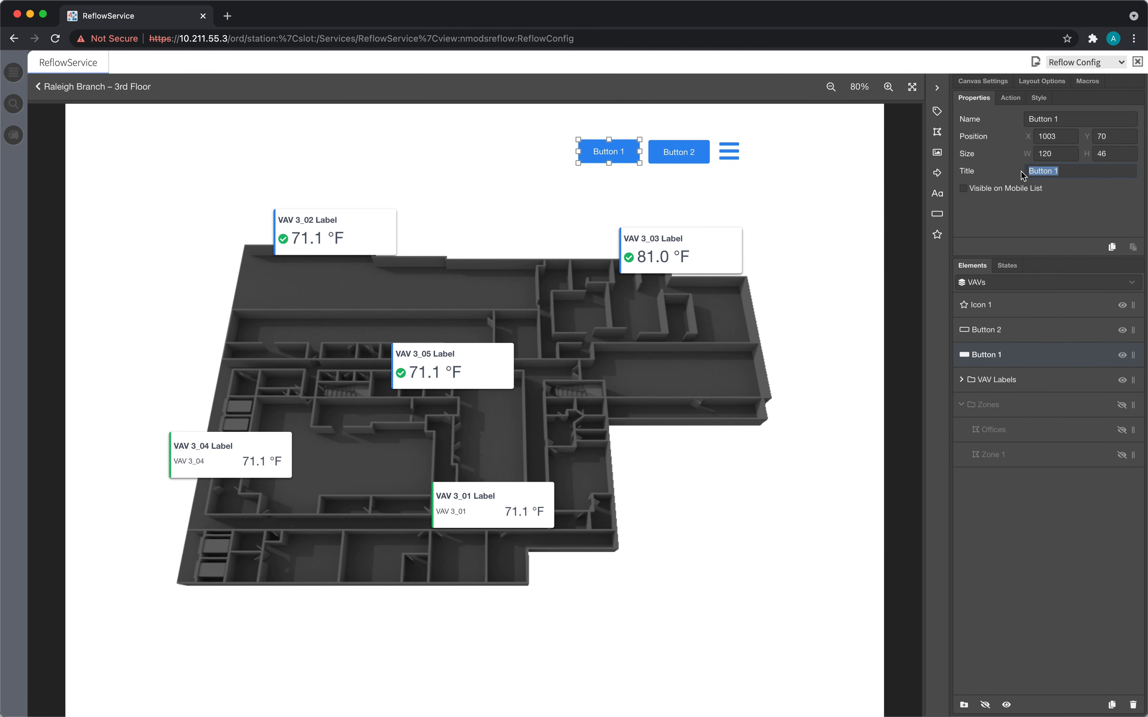
{"action": "type", "text": "VAVs"}
{"action": "left_click", "coordinate": [676, 152]}
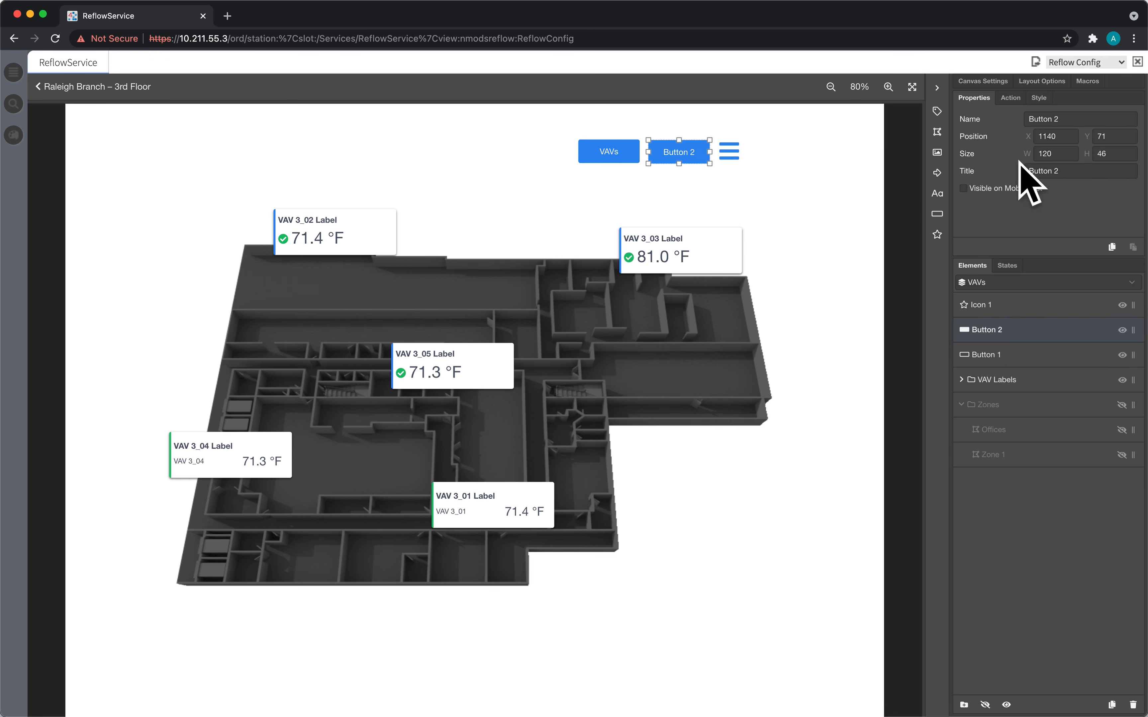
{"action": "left_click_drag", "start_coordinate": [1076, 167], "coordinate": [1005, 176]}
{"action": "type", "text": "Zones"}
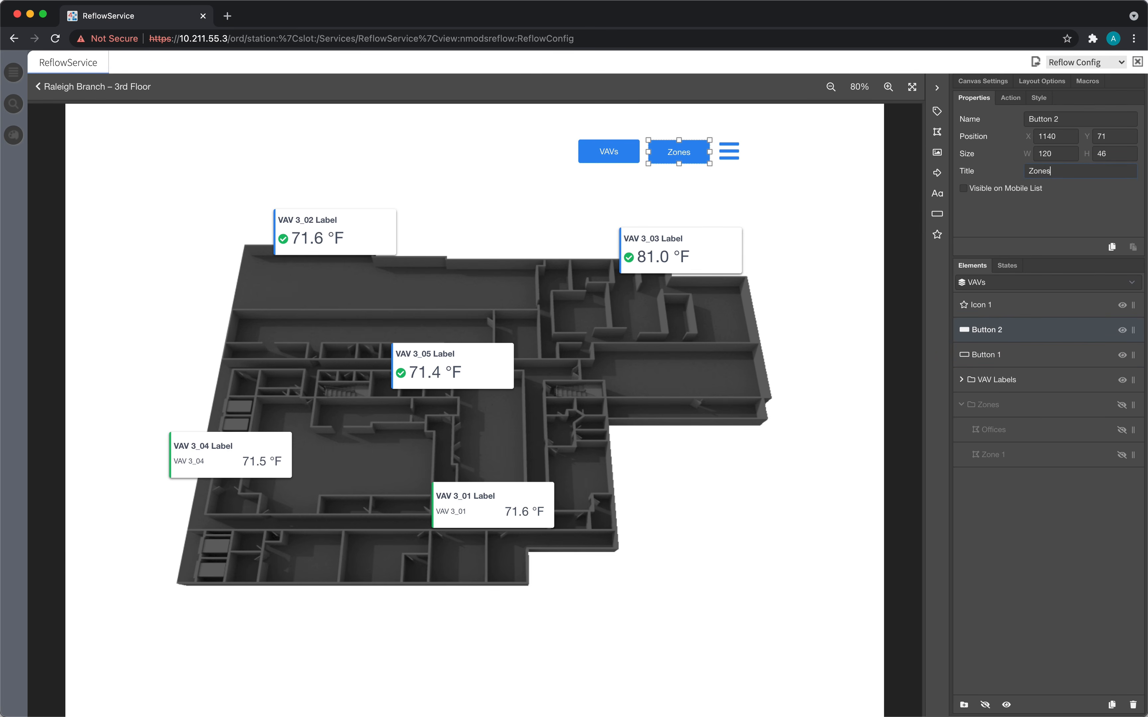
{"action": "left_click", "coordinate": [444, 148]}
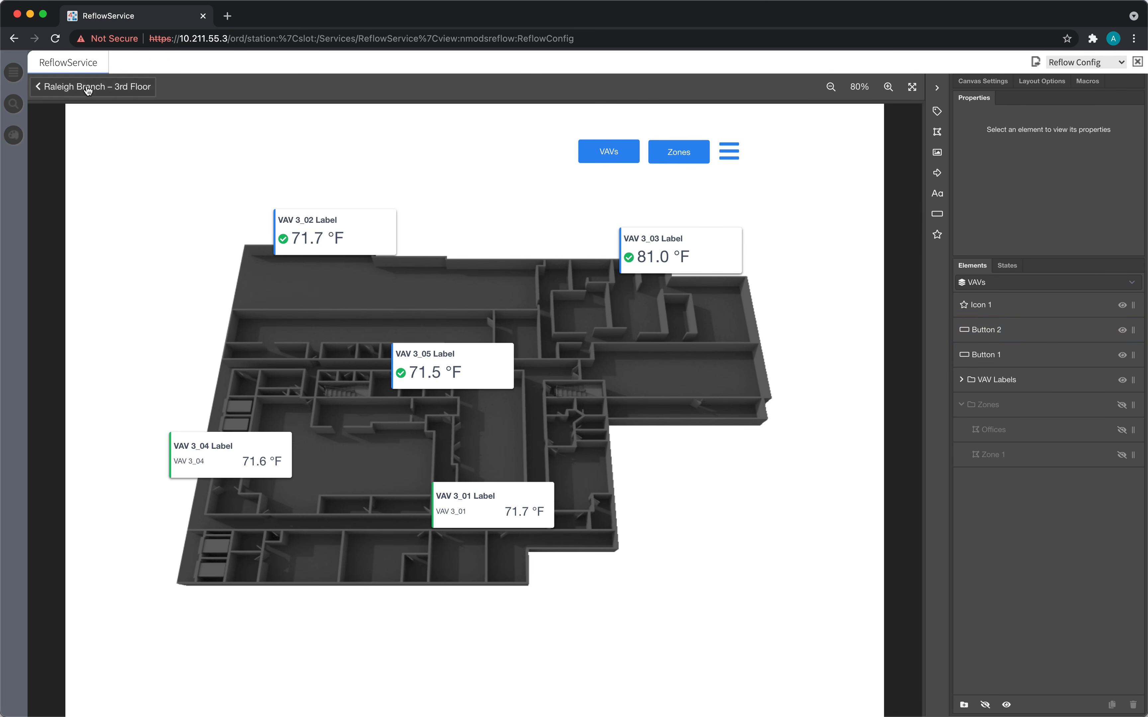
- Leave the Floor Plan Builder, open the 3rd Floor in the Desktop preview, and switch it to the Comfort Level state
{"action": "left_click", "coordinate": [90, 86]}
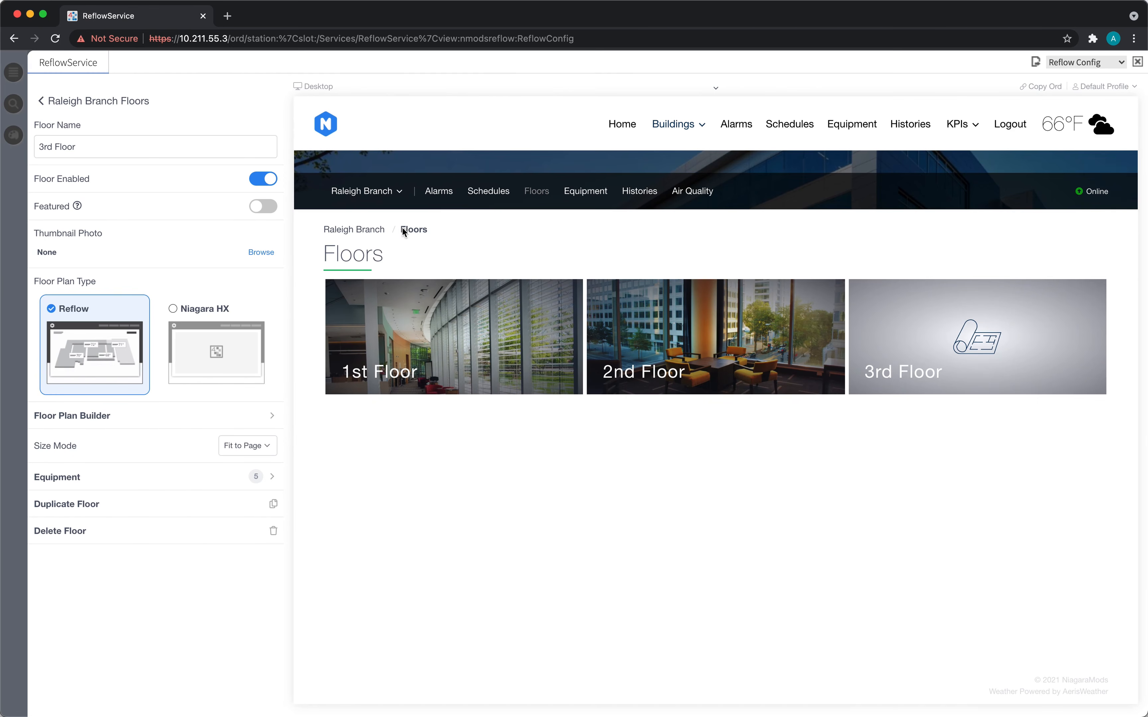
{"action": "left_click", "coordinate": [869, 329]}
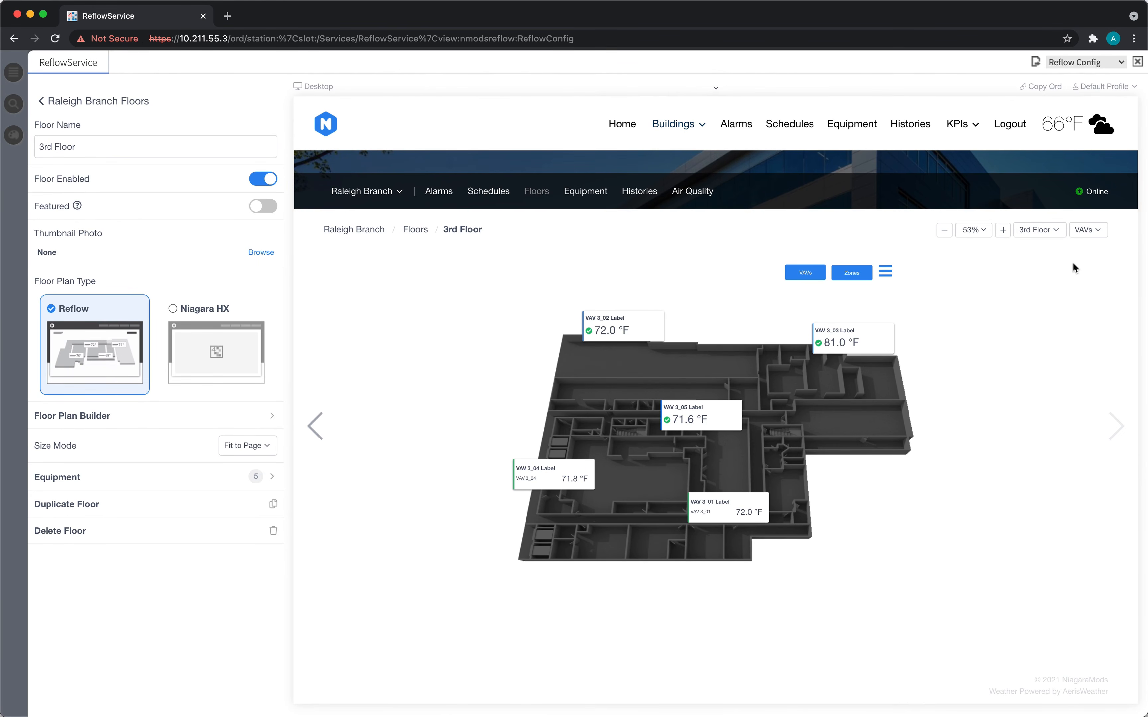
{"action": "left_click", "coordinate": [1088, 231]}
{"action": "left_click", "coordinate": [1082, 269]}
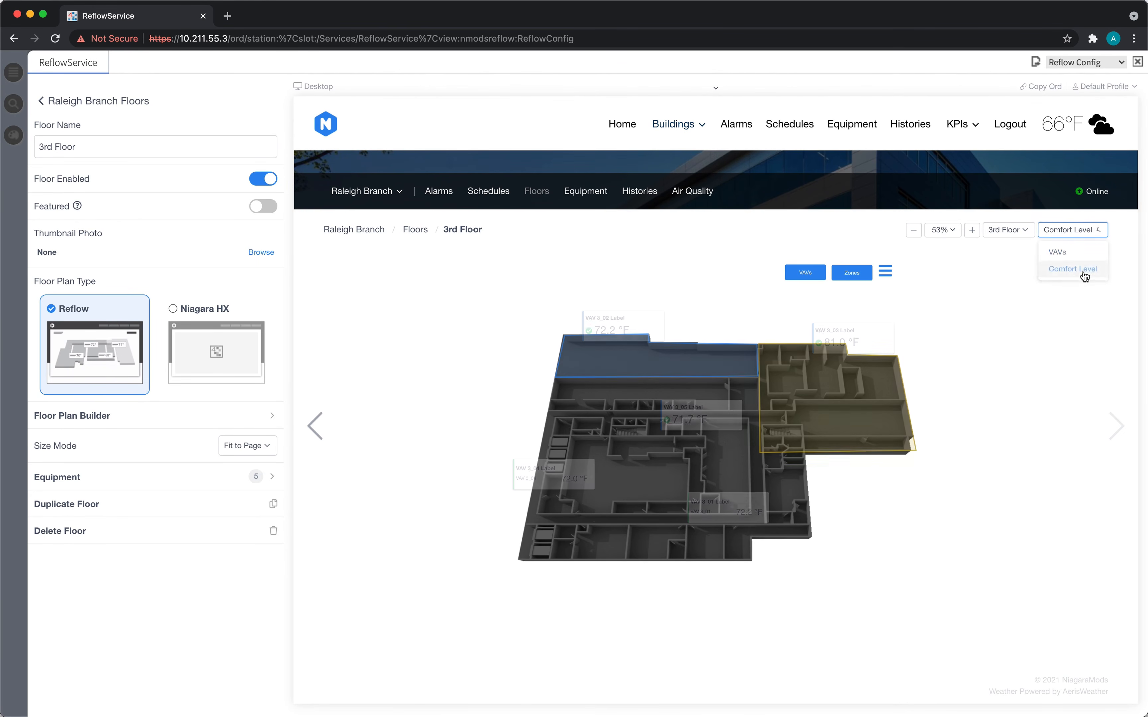
- Switch the 3rd Floor preview to VAVs, and test the on-canvas Zones and VAVs buttons, ending on VAVs
{"action": "left_click", "coordinate": [1089, 232]}
{"action": "left_click", "coordinate": [1085, 252]}
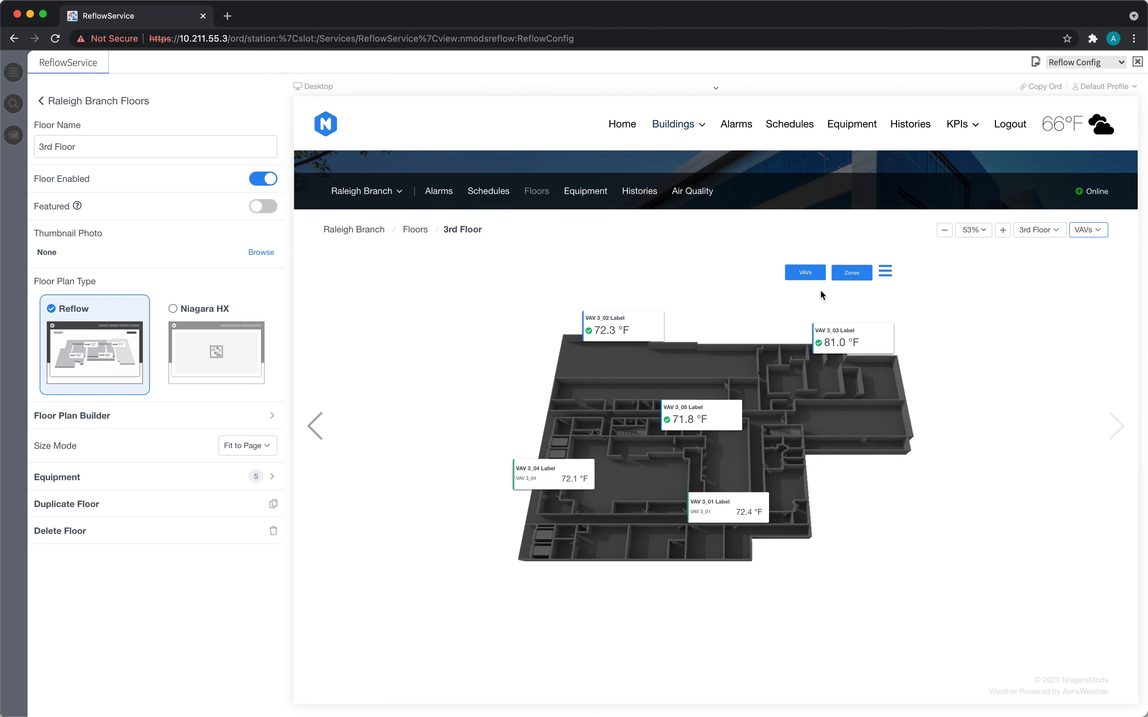
{"action": "left_click", "coordinate": [855, 279]}
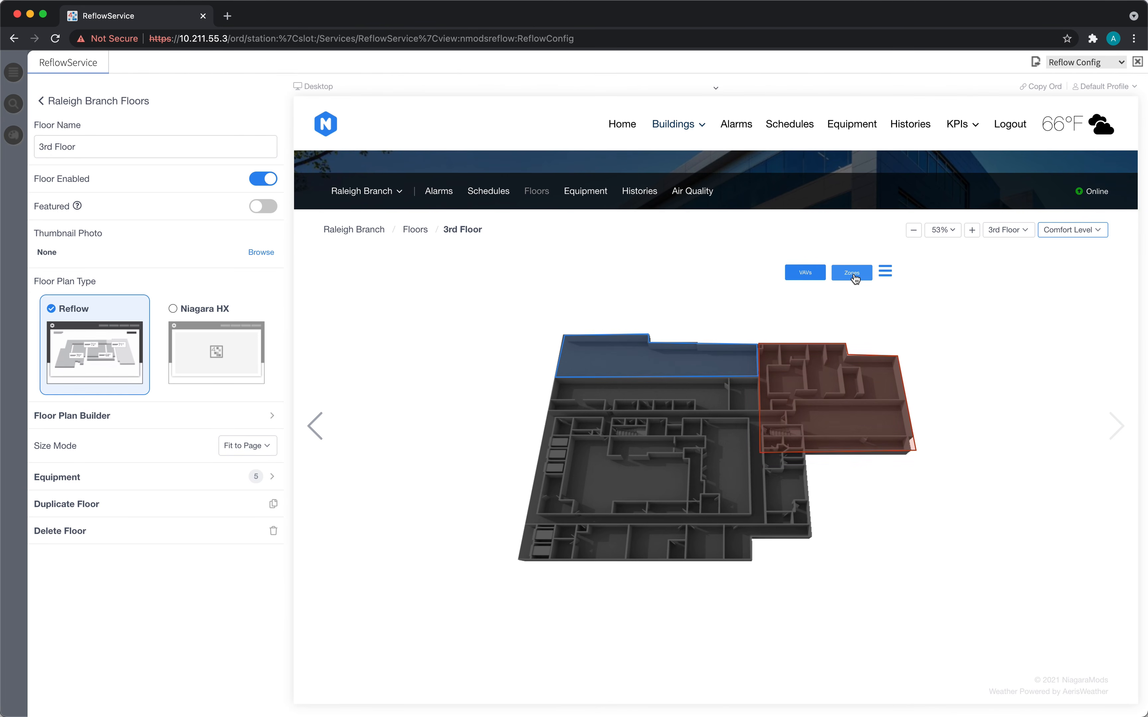
{"action": "left_click", "coordinate": [803, 276]}
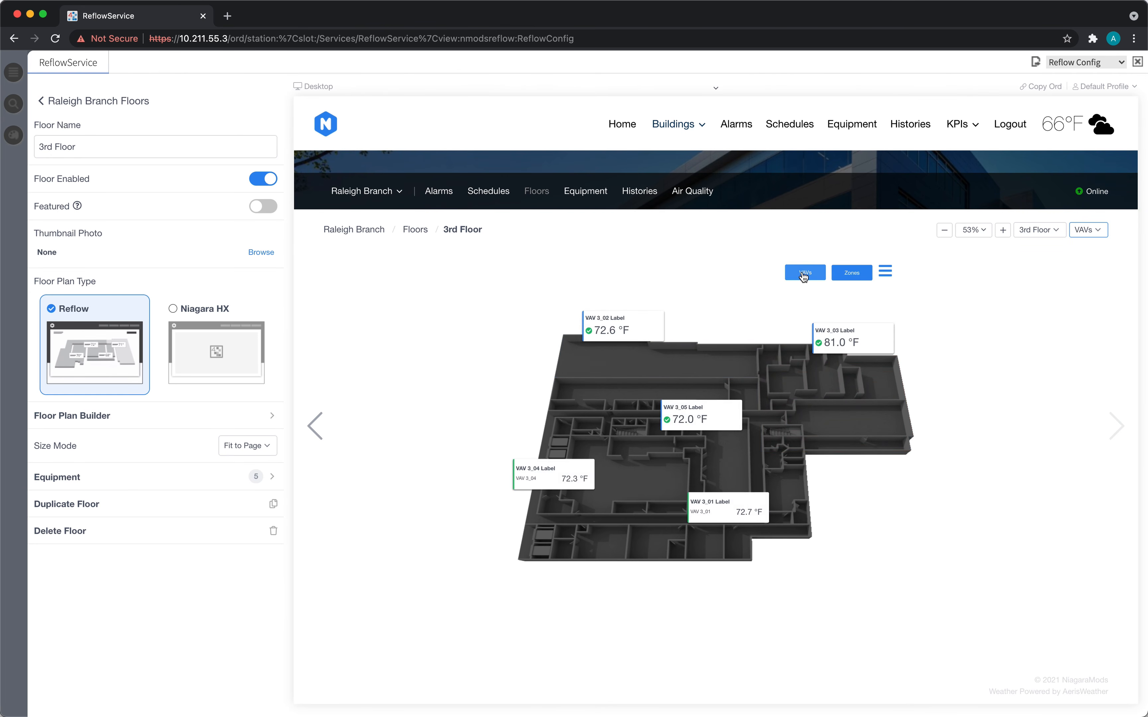
{"action": "left_click", "coordinate": [839, 276]}
{"action": "left_click", "coordinate": [801, 278]}
- Use the on-canvas icon menu to show the Comfort Level state and return to the VAVs state
{"action": "left_click", "coordinate": [885, 274]}
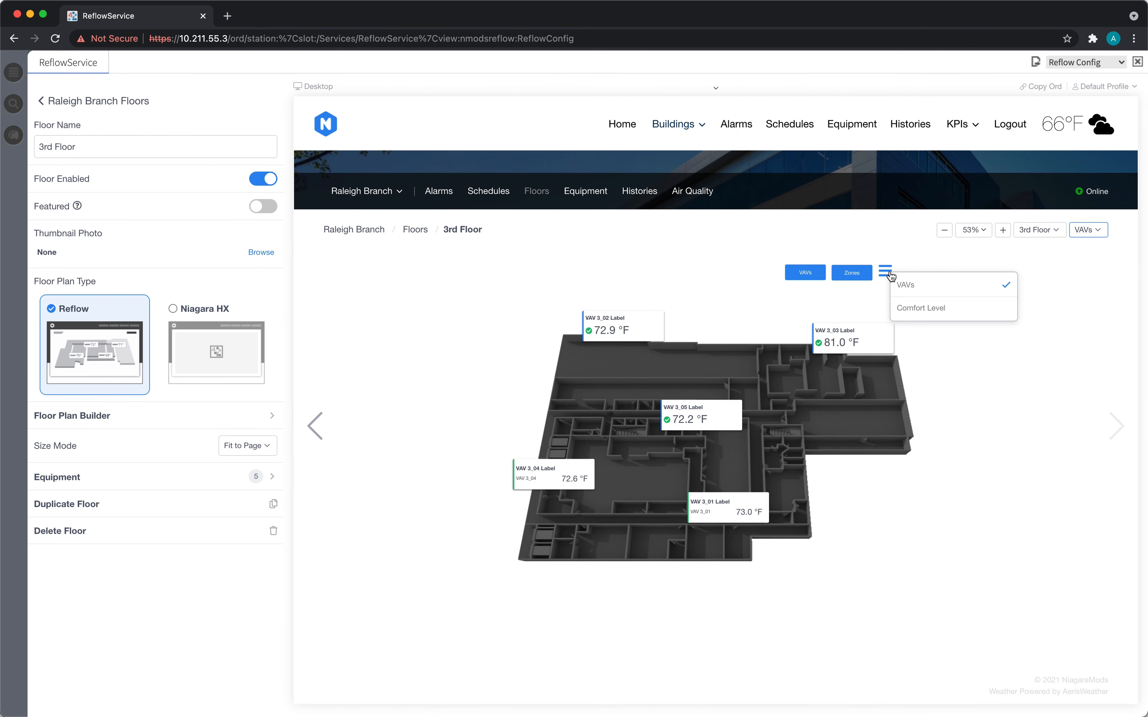
{"action": "left_click", "coordinate": [914, 308]}
{"action": "left_click", "coordinate": [885, 271]}
{"action": "left_click", "coordinate": [906, 286]}
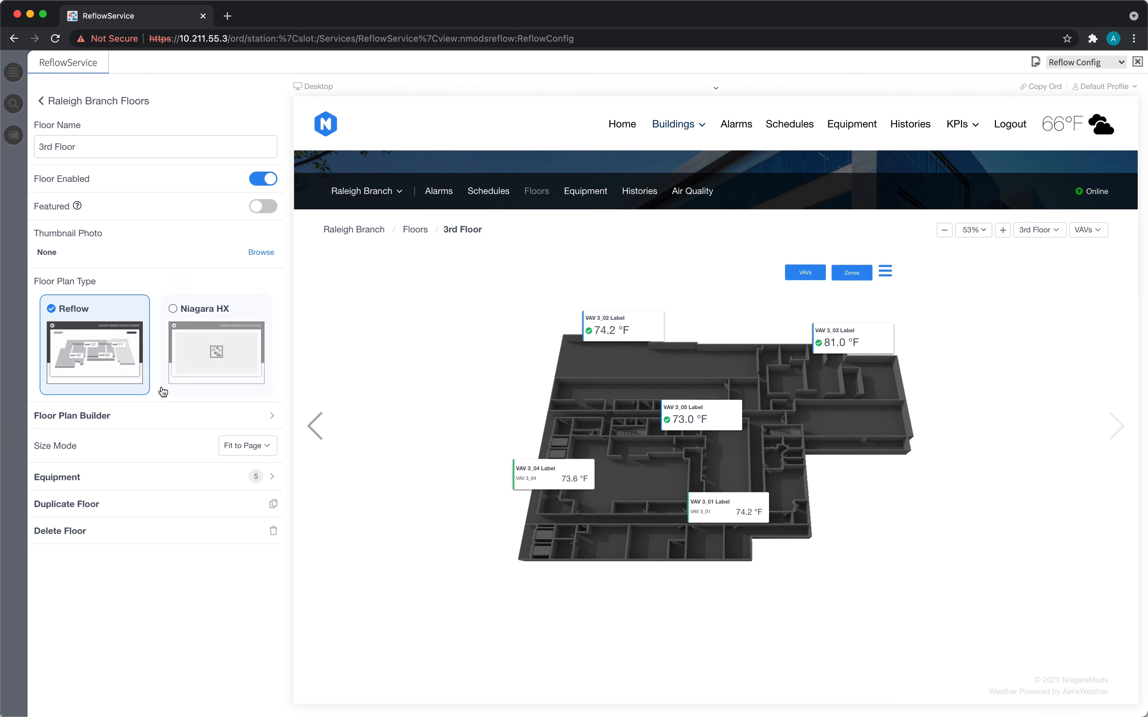
- Turn off the Desktop/Tablet State Selector in the 3rd Floor's layout options and reopen the floor's preview
{"action": "left_click", "coordinate": [169, 418]}
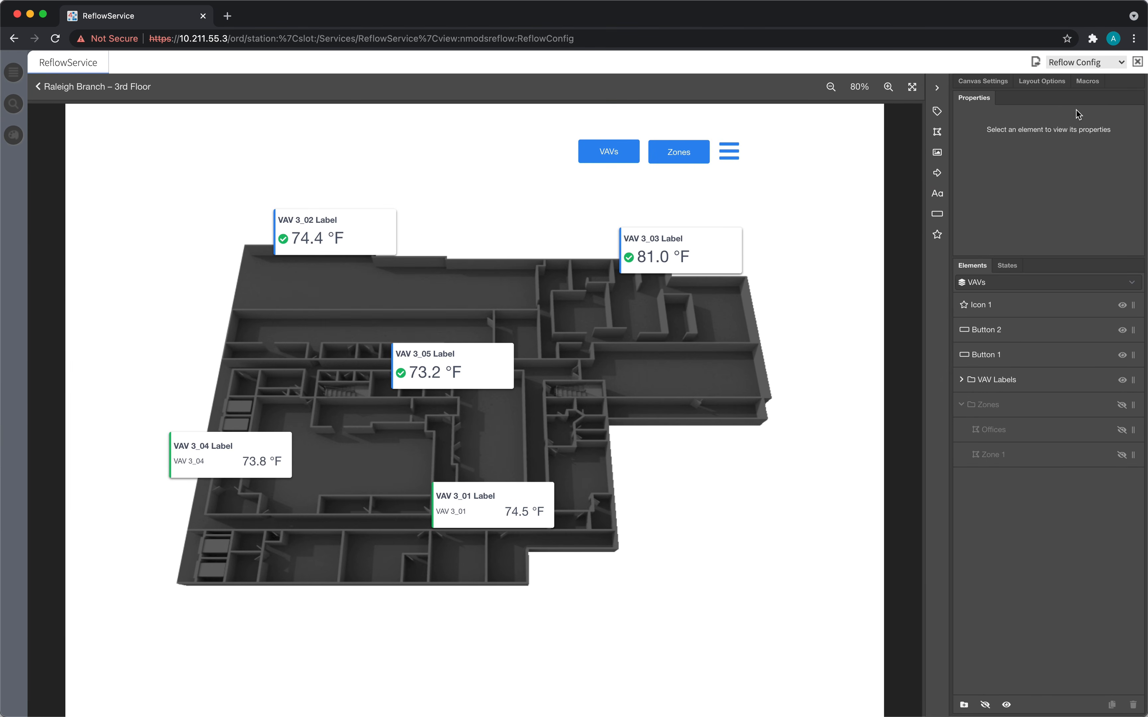
{"action": "left_click", "coordinate": [1043, 83]}
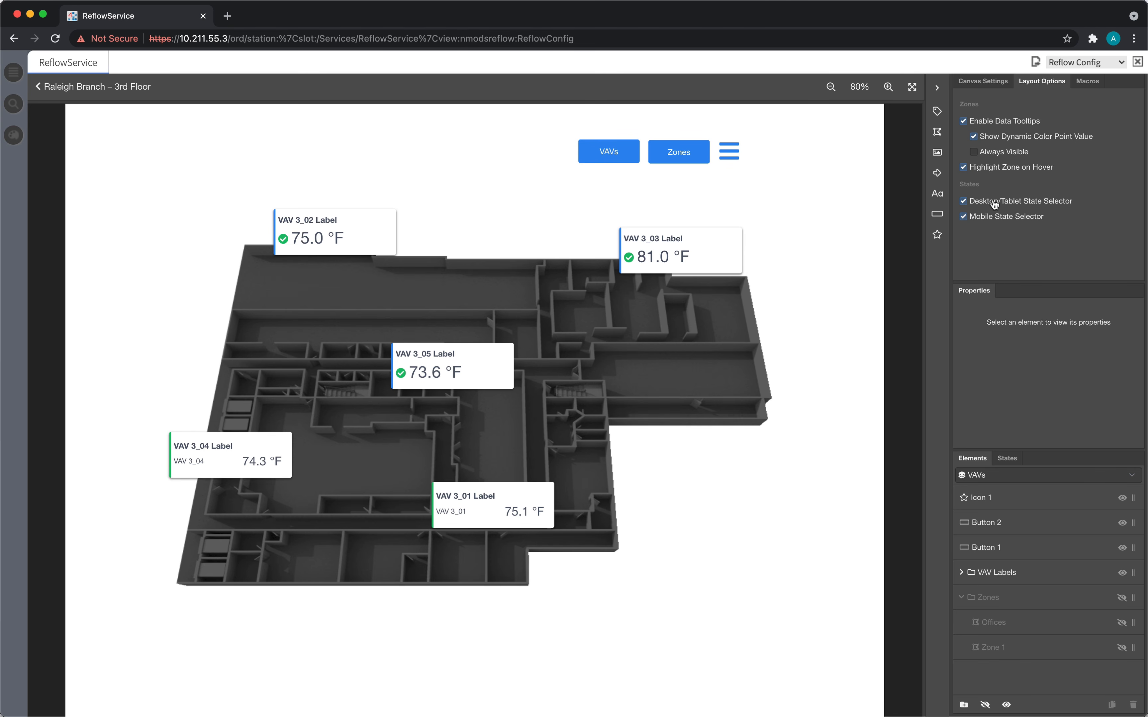
{"action": "left_click", "coordinate": [134, 99]}
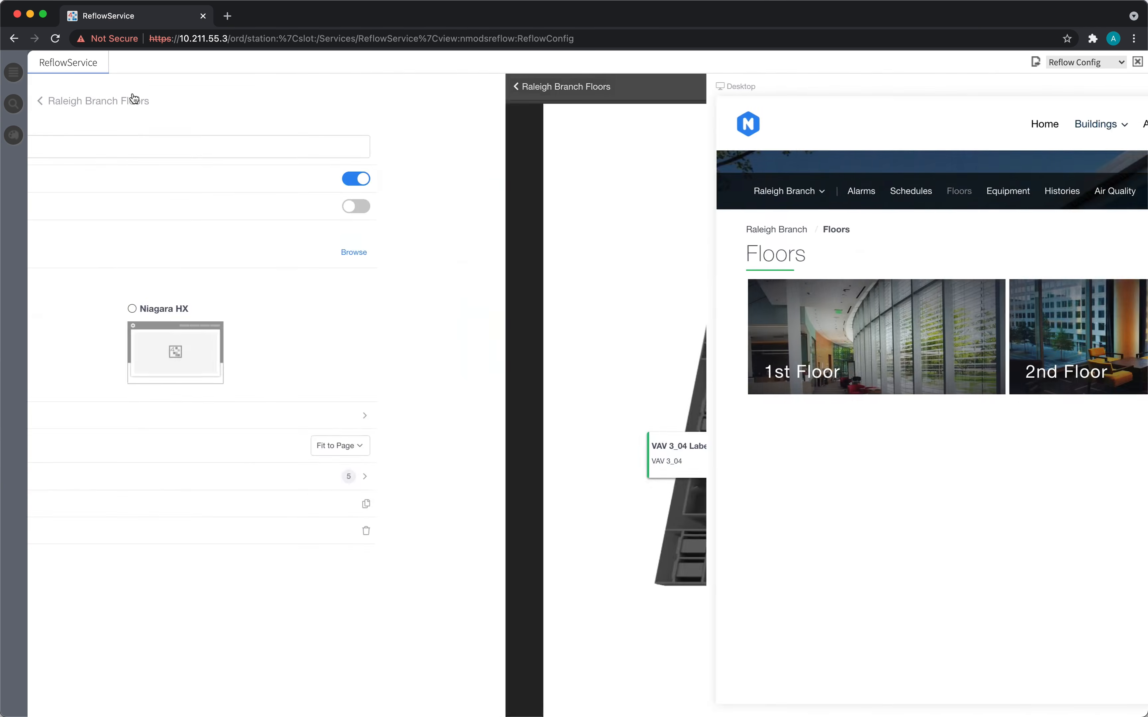
{"action": "left_click", "coordinate": [883, 333]}
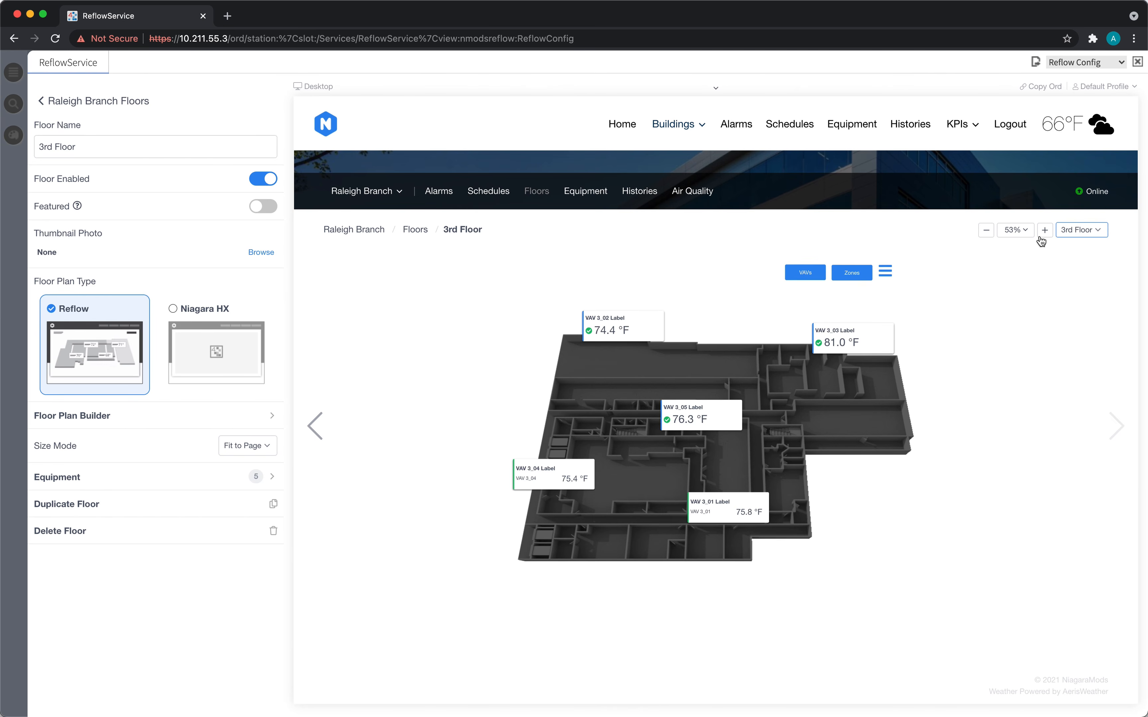
- Test state switching with the on-canvas buttons and icon menu without the state selector, ending on Comfort Level
{"action": "left_click", "coordinate": [853, 273]}
{"action": "left_click", "coordinate": [810, 275]}
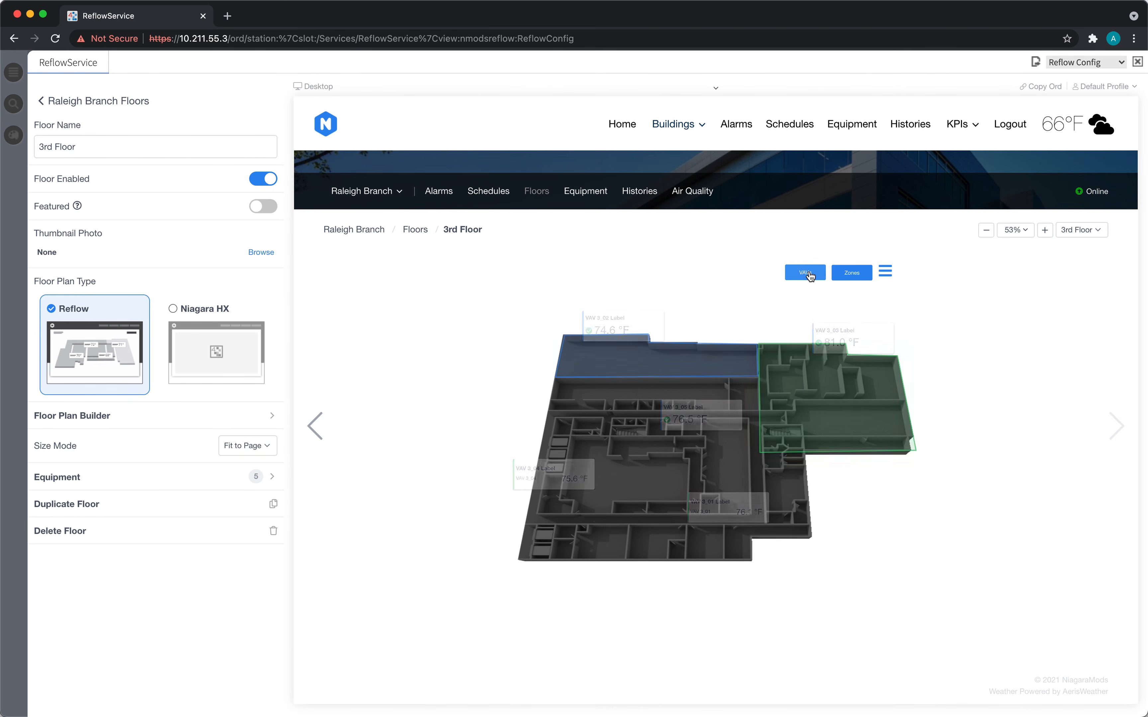
{"action": "left_click", "coordinate": [842, 274]}
{"action": "left_click", "coordinate": [806, 275]}
{"action": "left_click", "coordinate": [885, 272]}
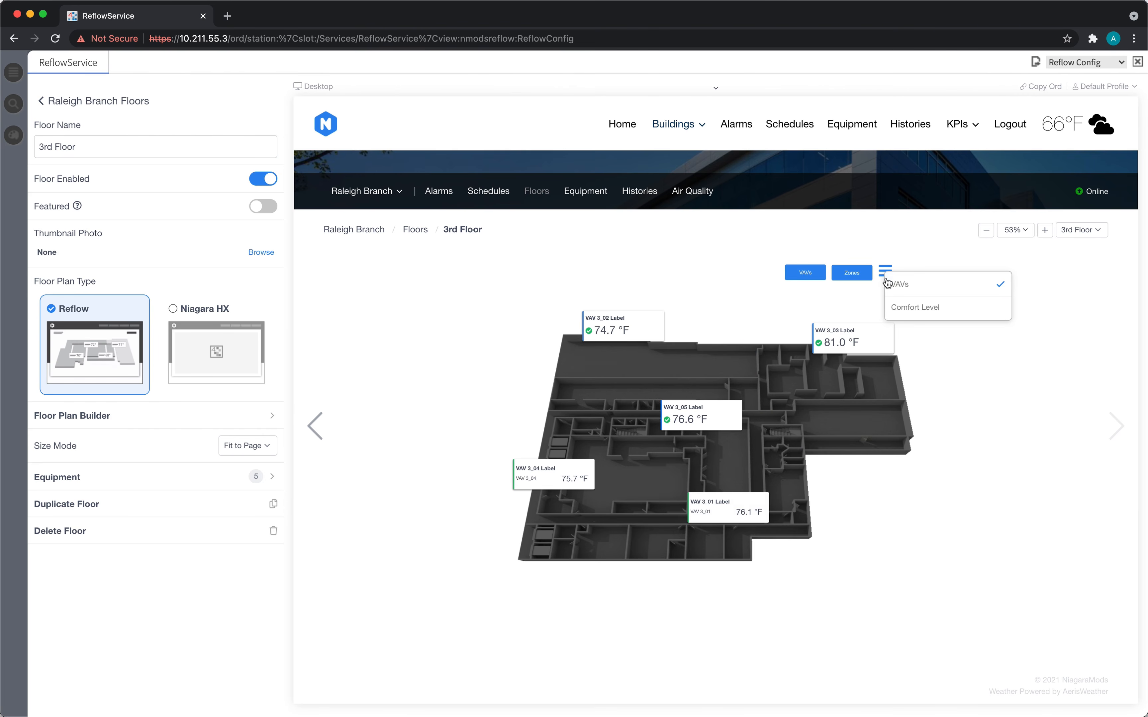
{"action": "left_click", "coordinate": [896, 308]}
{"action": "left_click", "coordinate": [885, 272]}
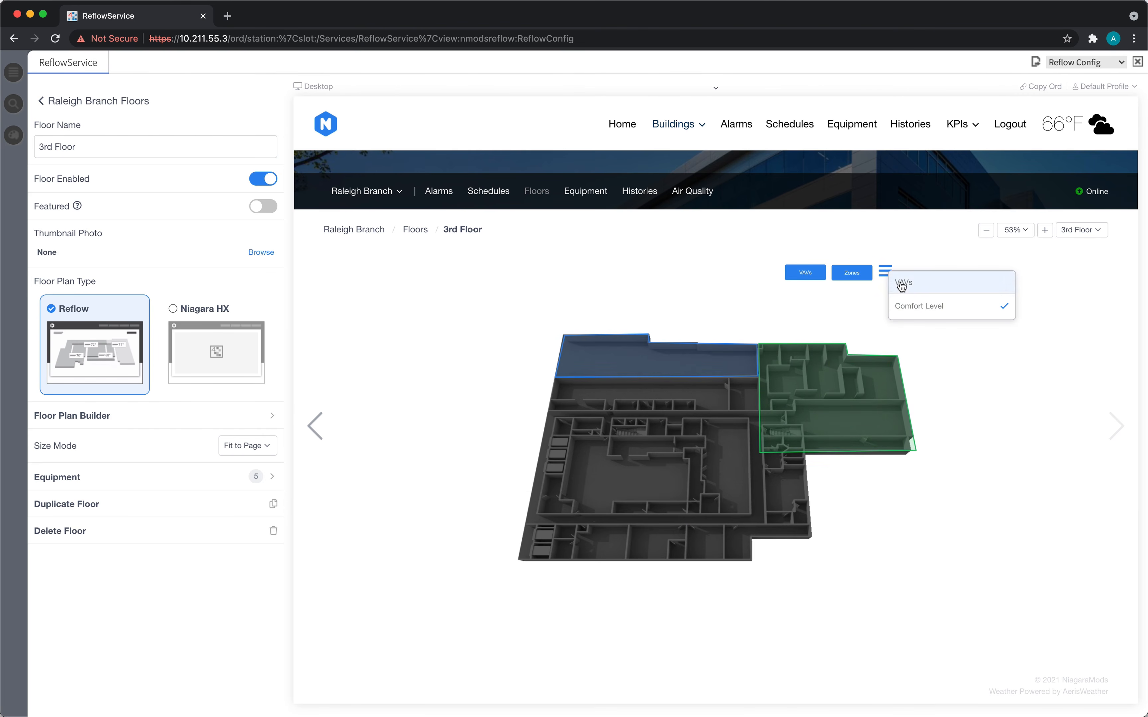
{"action": "left_click", "coordinate": [902, 284]}
{"action": "left_click", "coordinate": [845, 274]}
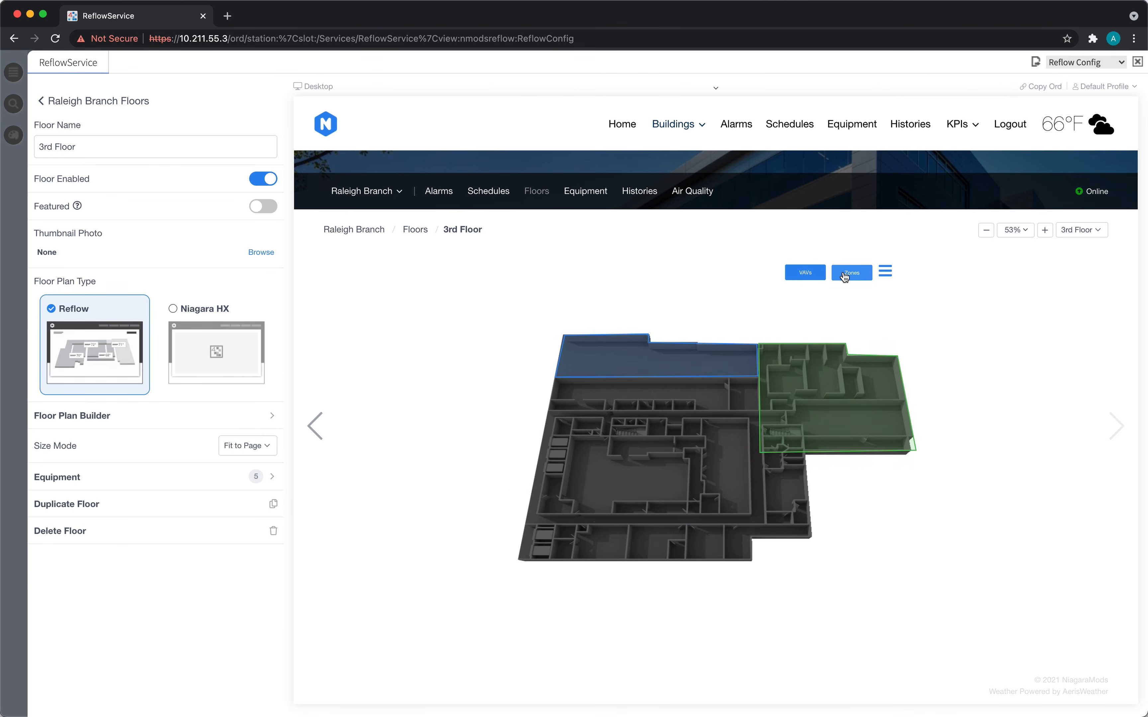
- Compare the 3rd Floor's VAVs and Comfort Level states in the Mobile preview and return to the Desktop preview
{"action": "left_click", "coordinate": [715, 88]}
{"action": "left_click", "coordinate": [730, 96]}
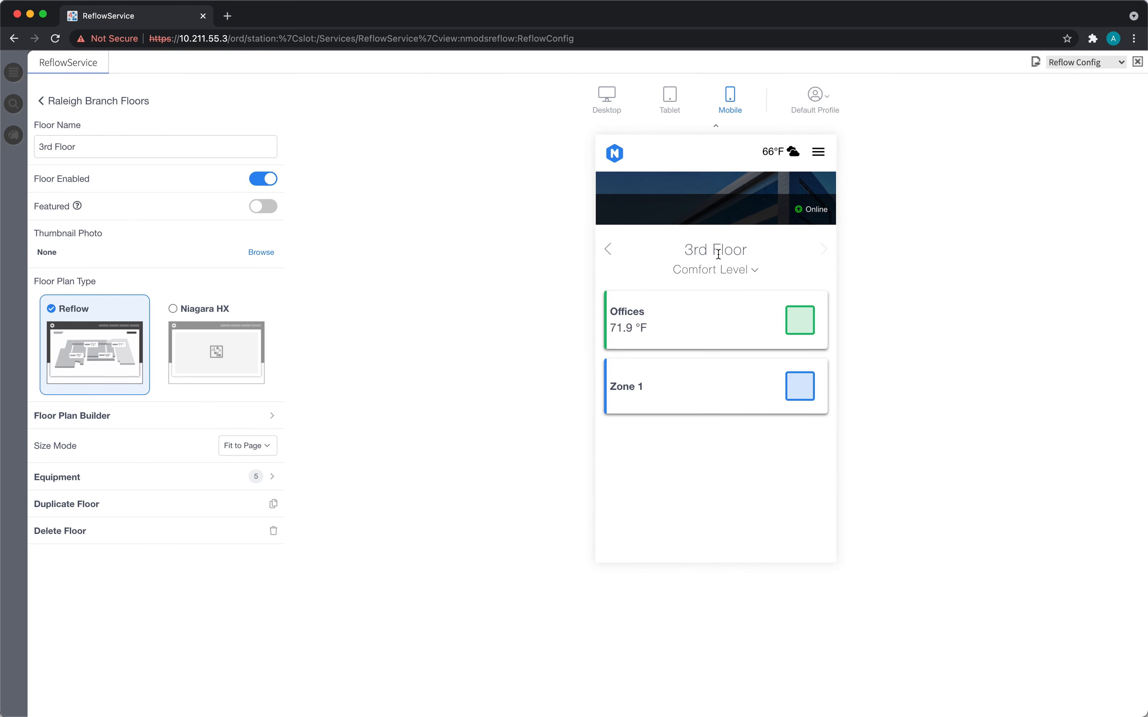
{"action": "left_click", "coordinate": [716, 273]}
{"action": "left_click", "coordinate": [716, 272]}
{"action": "left_click", "coordinate": [717, 273]}
{"action": "left_click", "coordinate": [716, 295]}
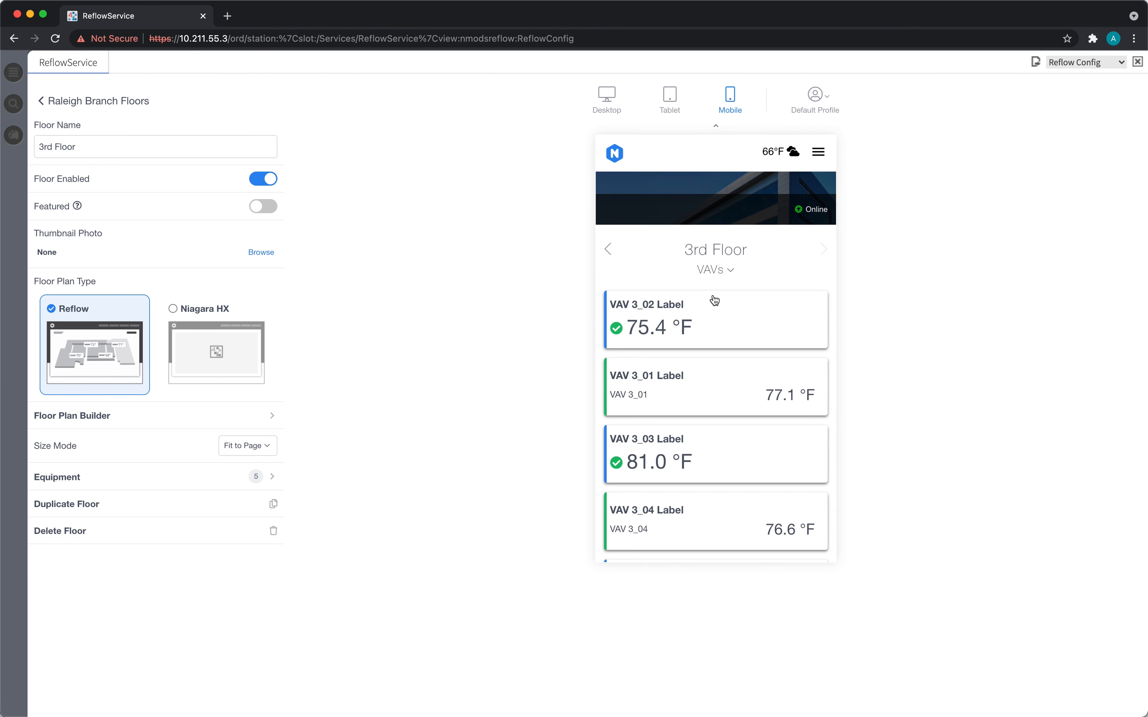
{"action": "left_click", "coordinate": [719, 269]}
{"action": "left_click", "coordinate": [717, 317]}
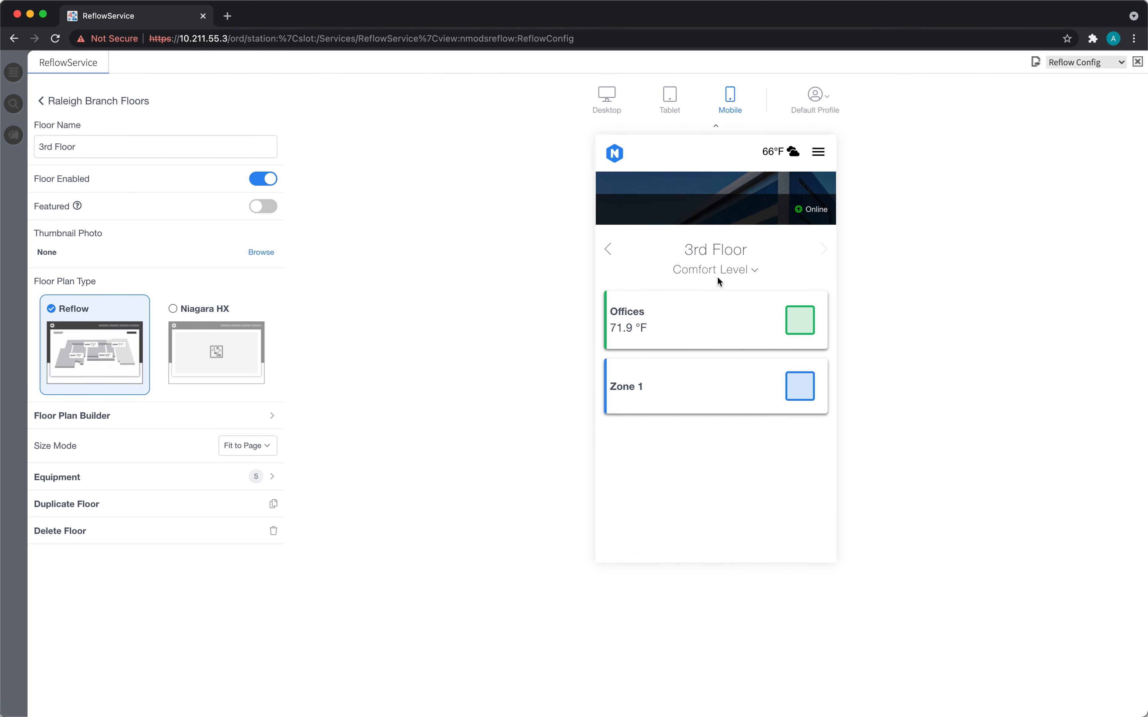
{"action": "left_click", "coordinate": [612, 105]}
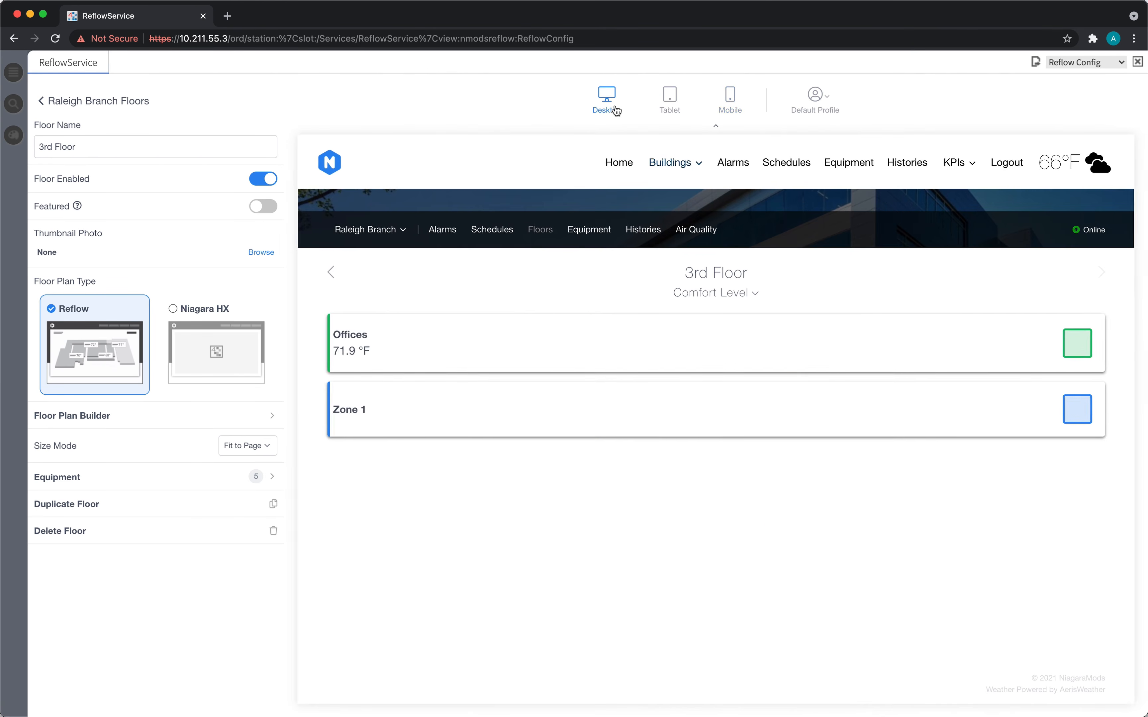
{"action": "left_click", "coordinate": [714, 128]}
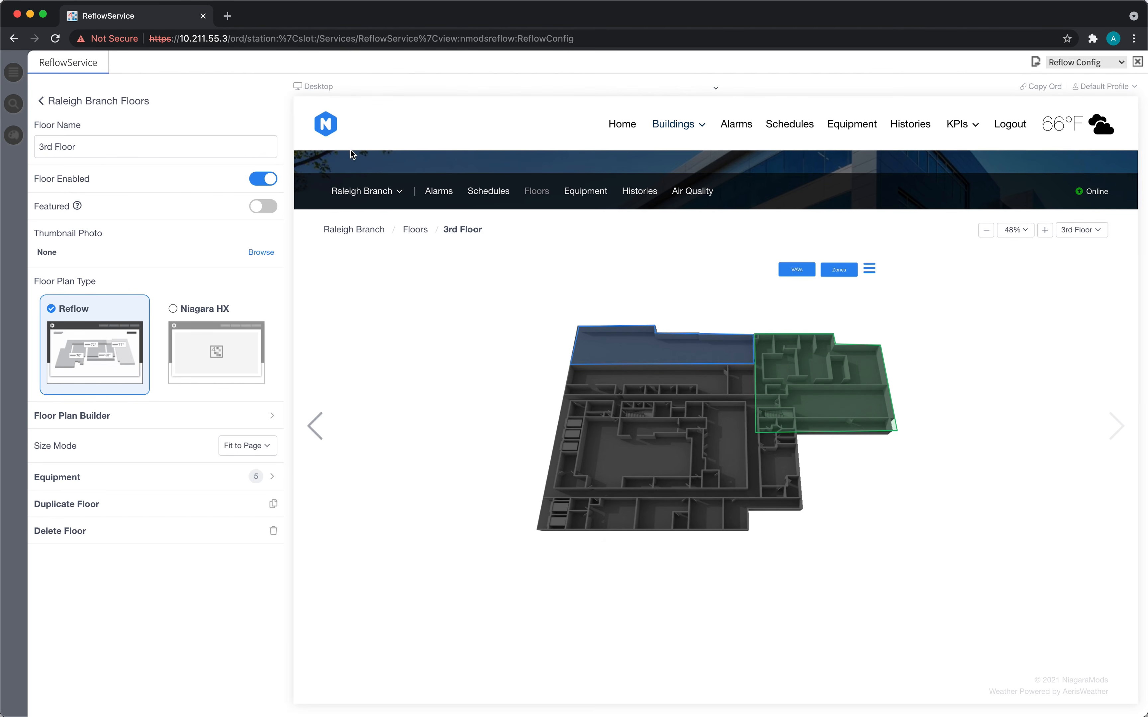
- Leave the floor settings, review the Default Alarm Console's settings, and return to the list of alarm consoles
{"action": "left_click", "coordinate": [102, 103]}
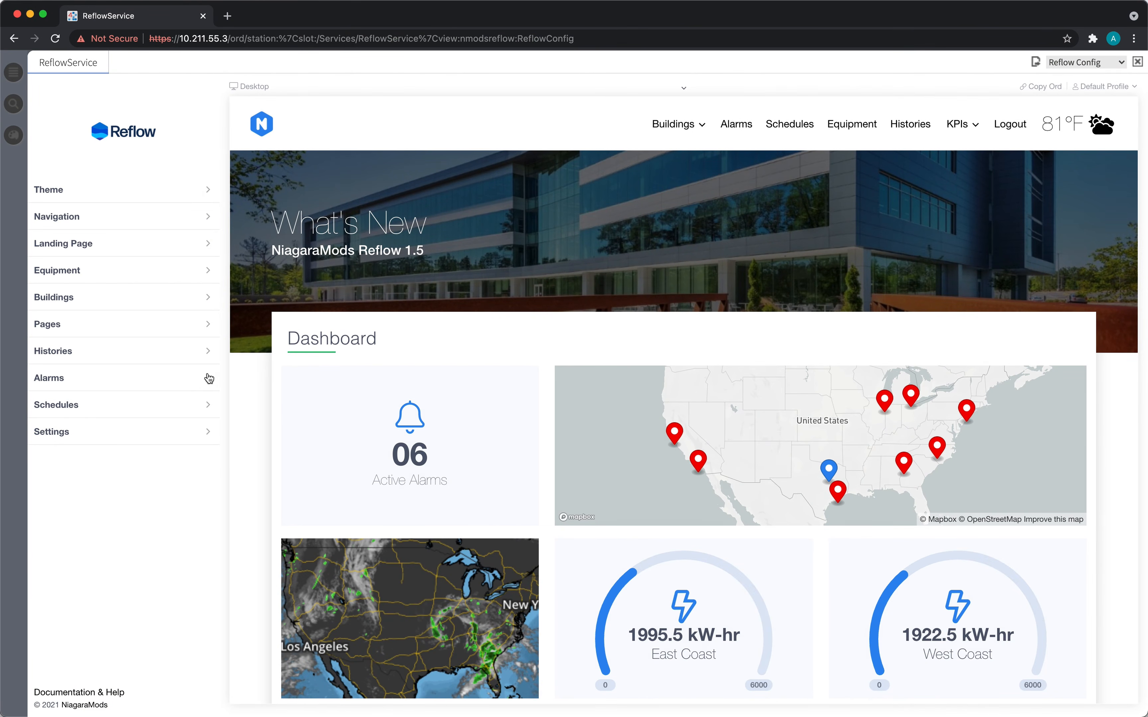
{"action": "left_click", "coordinate": [178, 382]}
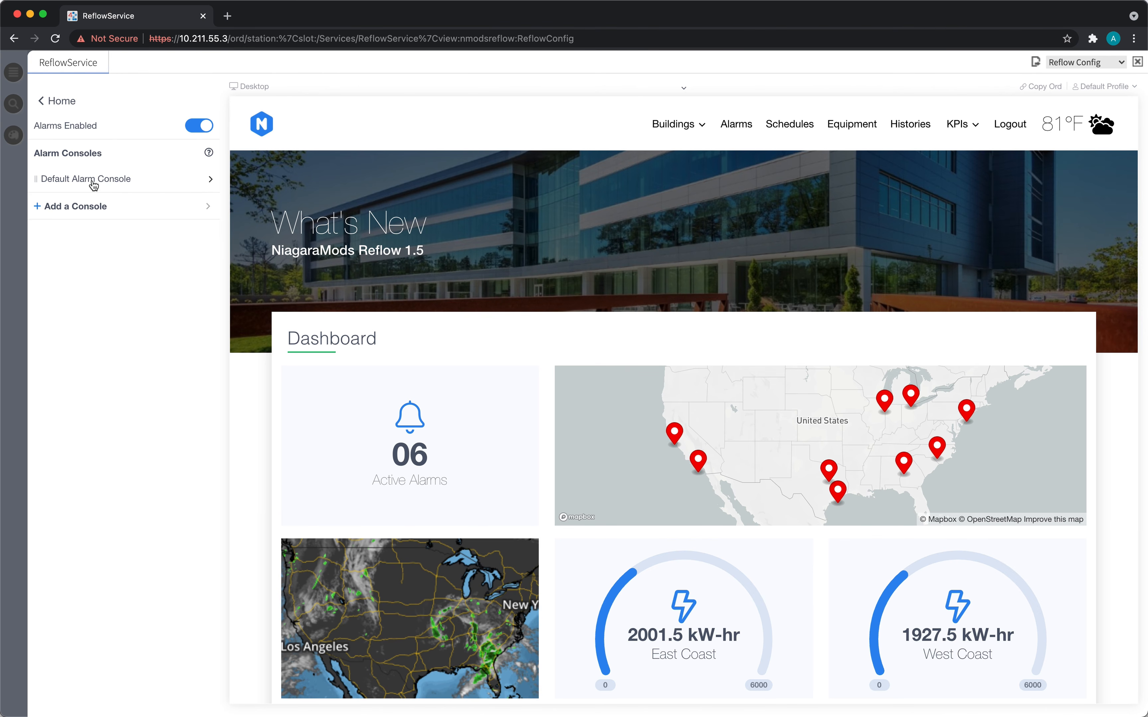
{"action": "left_click", "coordinate": [113, 185]}
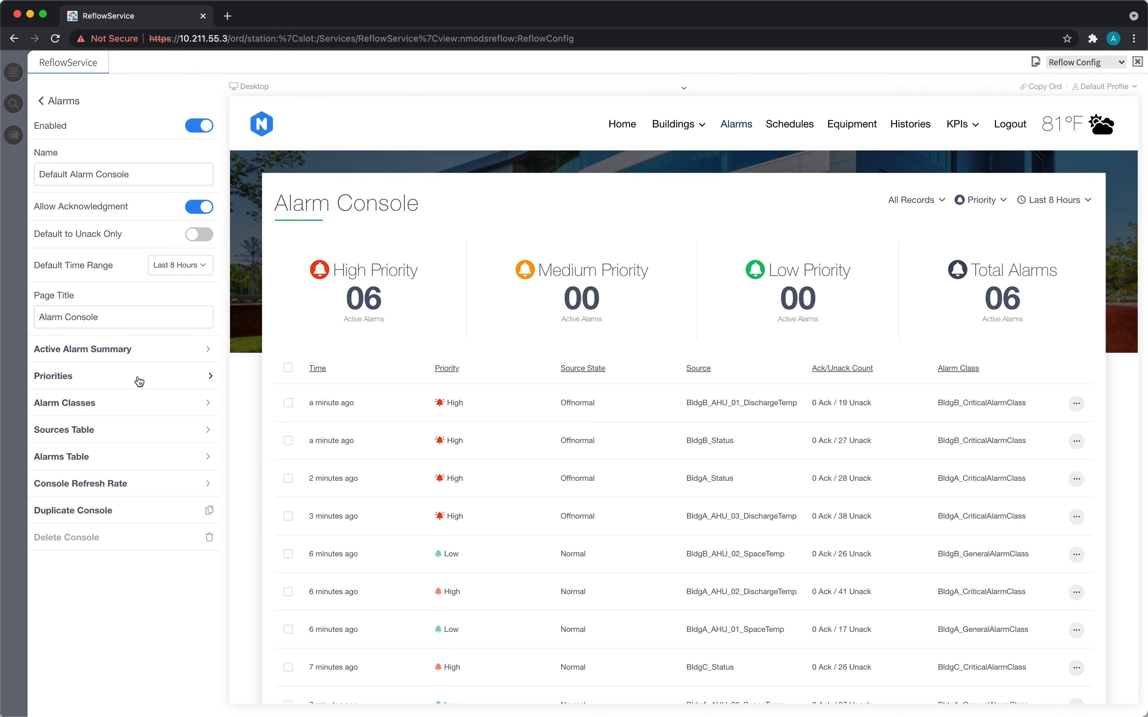
{"action": "left_click", "coordinate": [126, 318]}
{"action": "left_click", "coordinate": [120, 166]}
{"action": "left_click", "coordinate": [75, 109]}
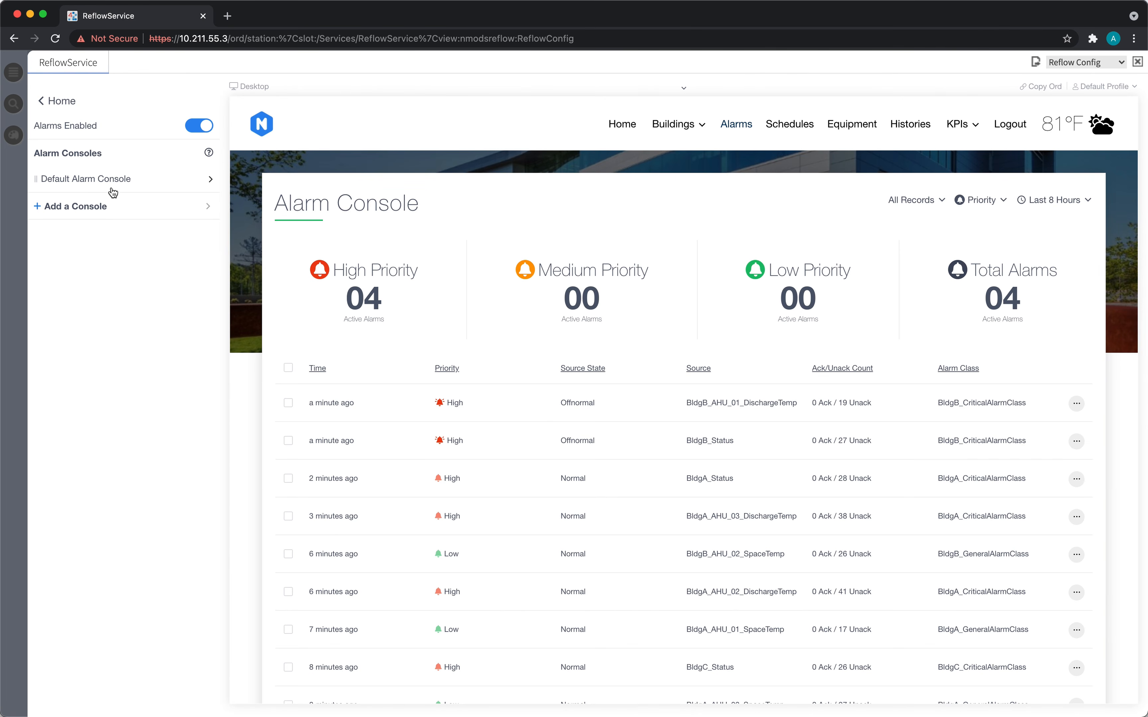
- Add a new alarm console and name it "Building 1"
{"action": "left_click", "coordinate": [96, 216]}
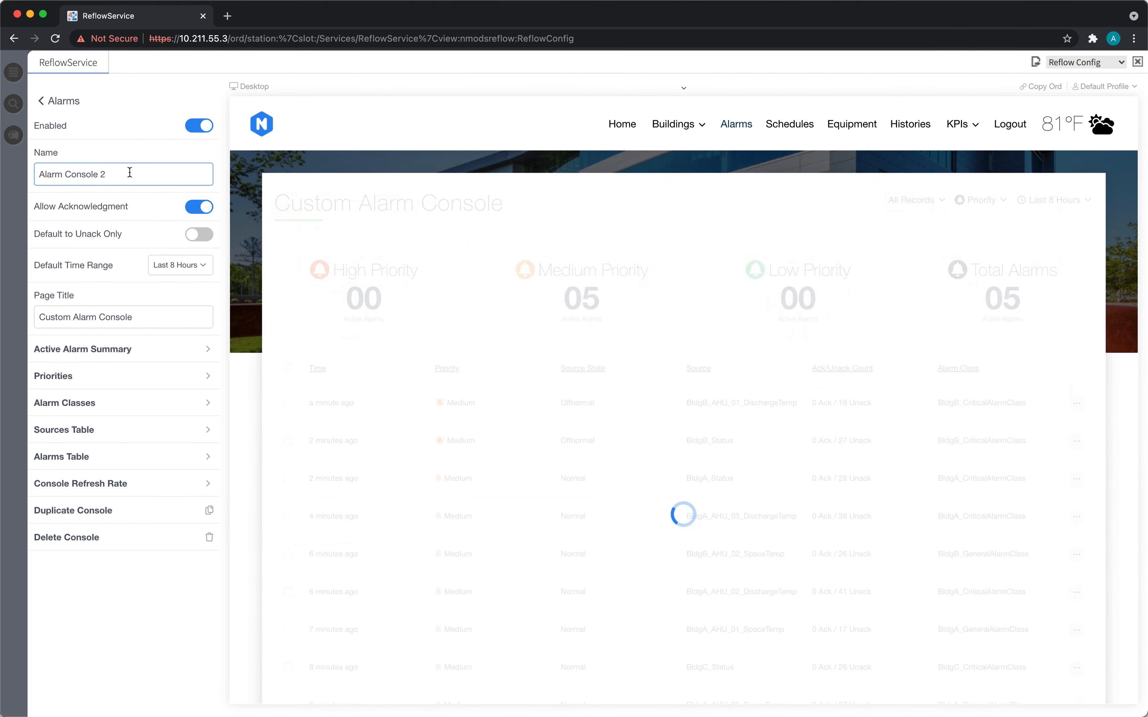
{"action": "left_click_drag", "start_coordinate": [130, 174], "coordinate": [31, 168]}
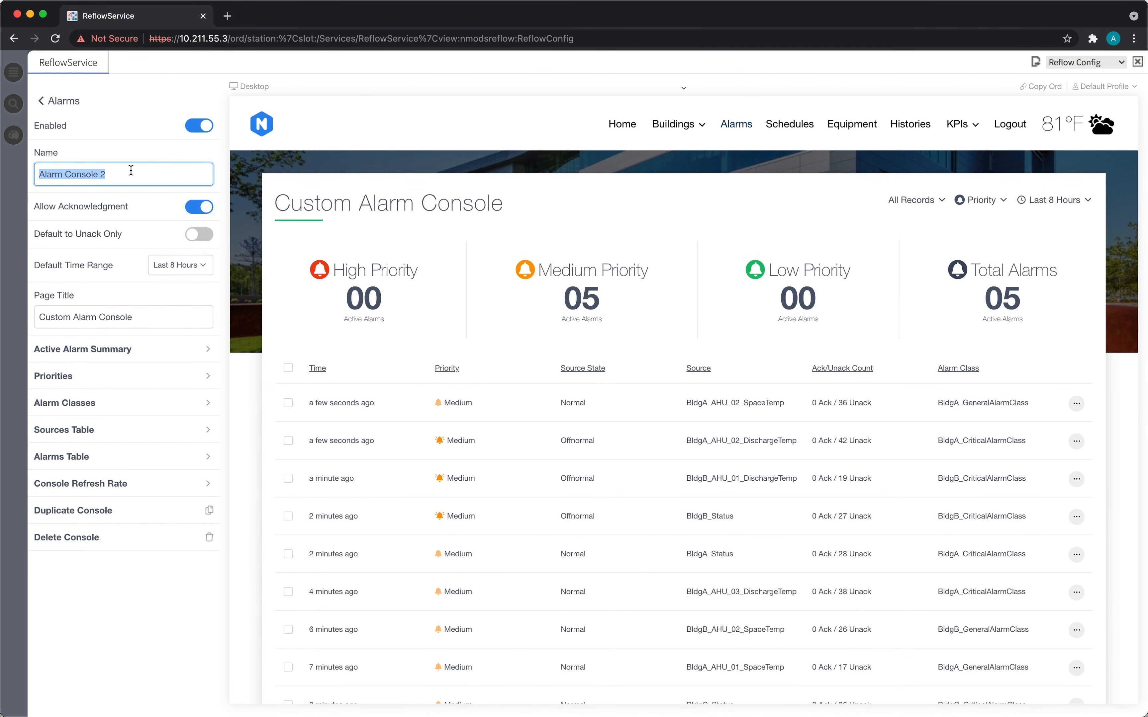
{"action": "type", "text": "Building 1"}
{"action": "left_click", "coordinate": [148, 207]}
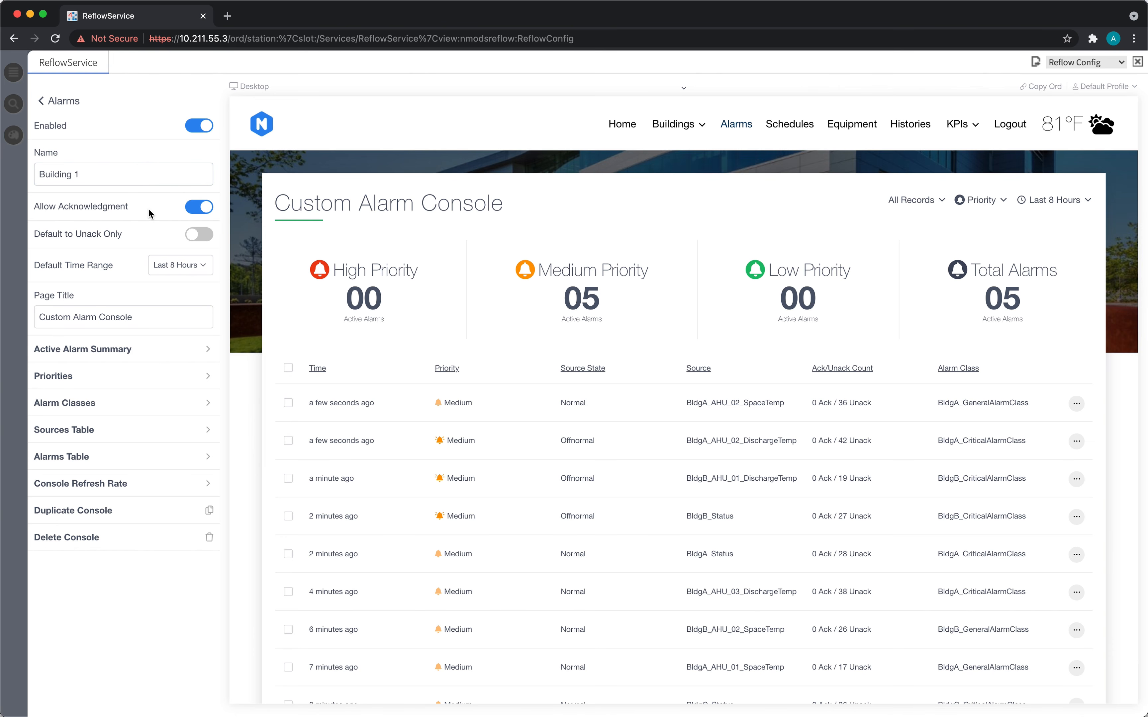
- Toggle Allow Acknowledgment off and back on, and set the new console's page title to "Custom Console"
{"action": "left_click", "coordinate": [194, 212]}
{"action": "left_click", "coordinate": [194, 212]}
{"action": "left_click_drag", "start_coordinate": [172, 317], "coordinate": [41, 317]}
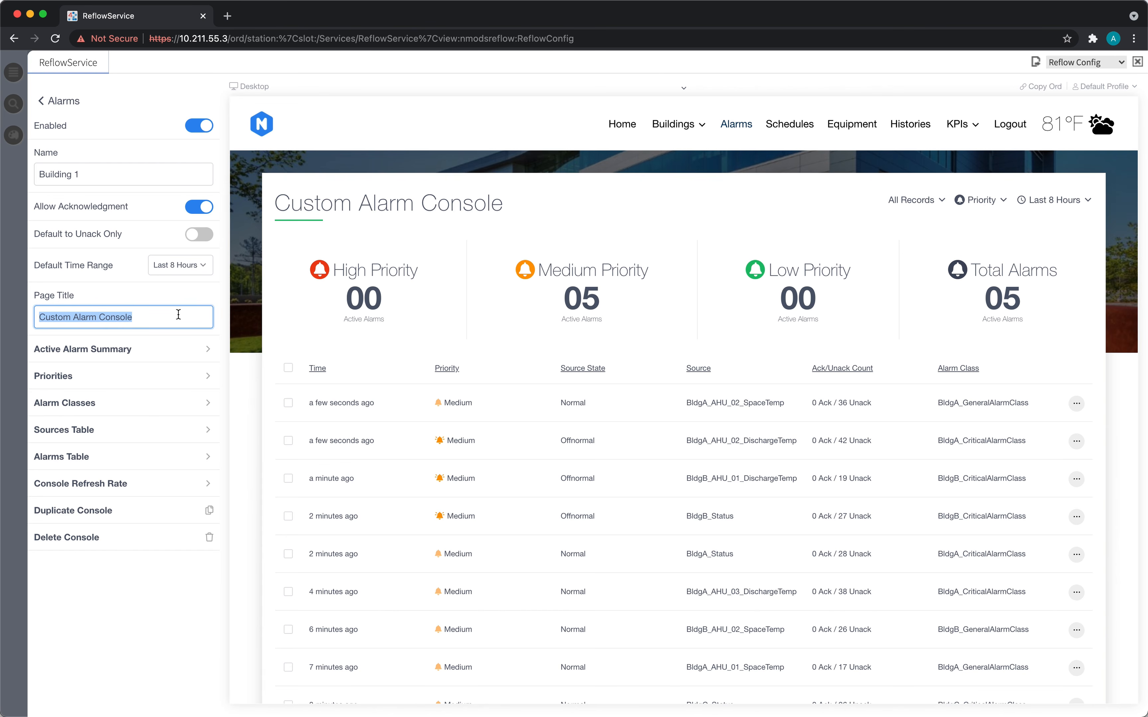
{"action": "type", "text": "Custom"}
{"action": "type", "text": "onsole"}
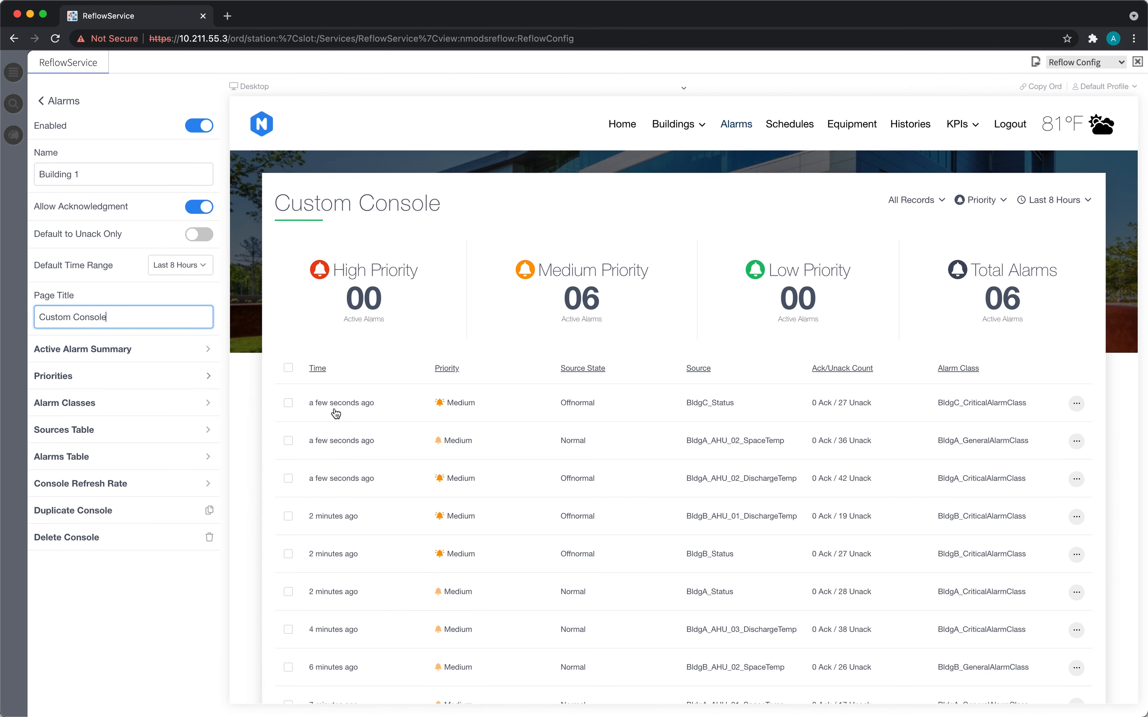
- Look through the alarm records listed in the Custom Console preview
{"action": "scroll", "coordinate": [349, 393], "scroll_direction": "down", "scroll_amount": 3}
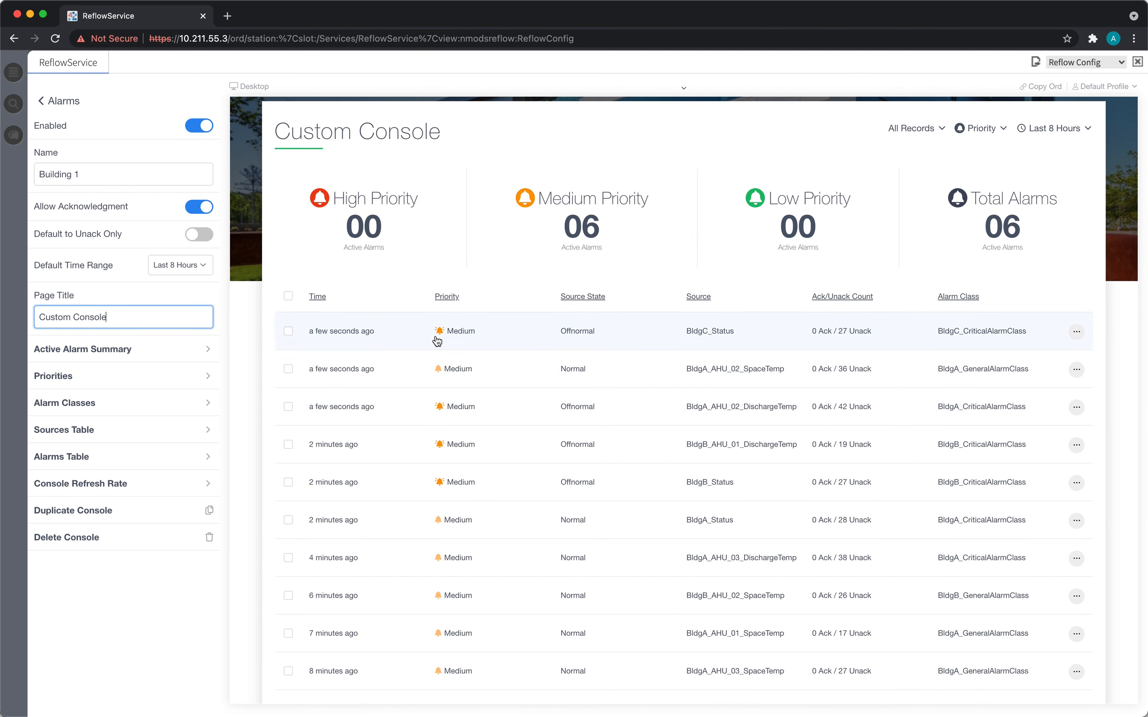
{"action": "scroll", "coordinate": [452, 477], "scroll_direction": "down", "scroll_amount": 3}
{"action": "scroll", "coordinate": [451, 448], "scroll_direction": "down", "scroll_amount": 1}
{"action": "scroll", "coordinate": [451, 441], "scroll_direction": "up", "scroll_amount": 5}
{"action": "scroll", "coordinate": [450, 440], "scroll_direction": "down", "scroll_amount": 4}
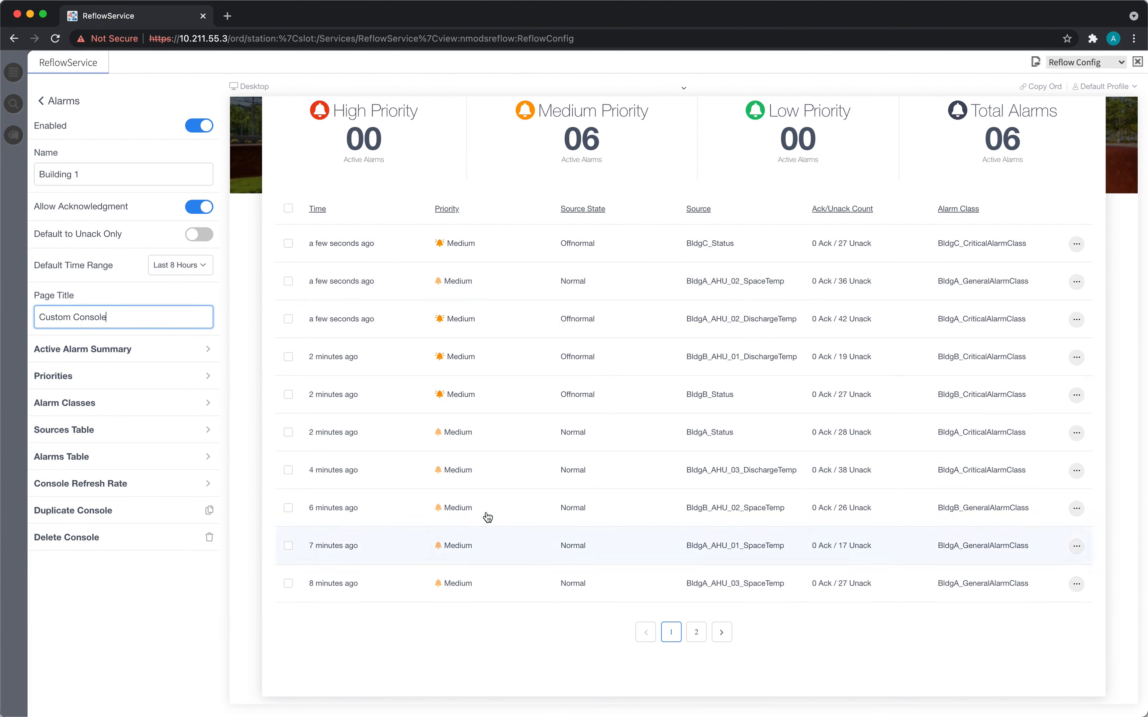
{"action": "scroll", "coordinate": [472, 294], "scroll_direction": "up", "scroll_amount": 4}
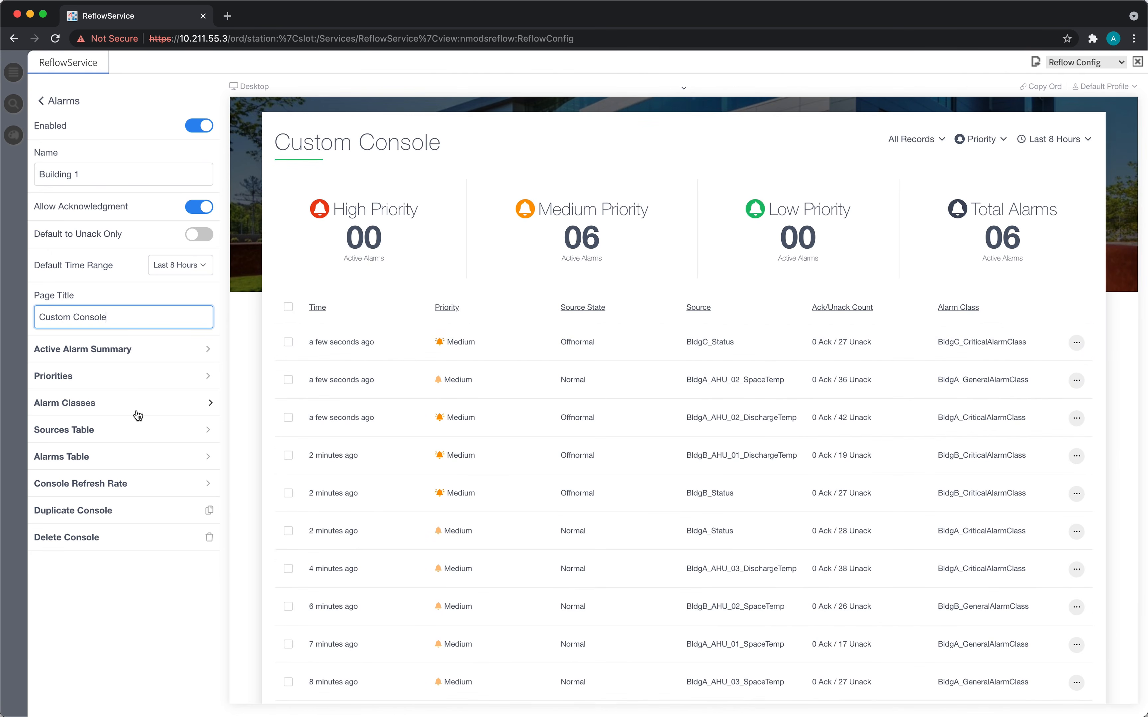
- Disable the BldgA and BldgB General and Critical alarm classes for the Building 1 console
{"action": "left_click", "coordinate": [134, 410]}
{"action": "left_click", "coordinate": [203, 227]}
{"action": "left_click", "coordinate": [203, 254]}
{"action": "left_click", "coordinate": [203, 282]}
{"action": "left_click", "coordinate": [203, 312]}
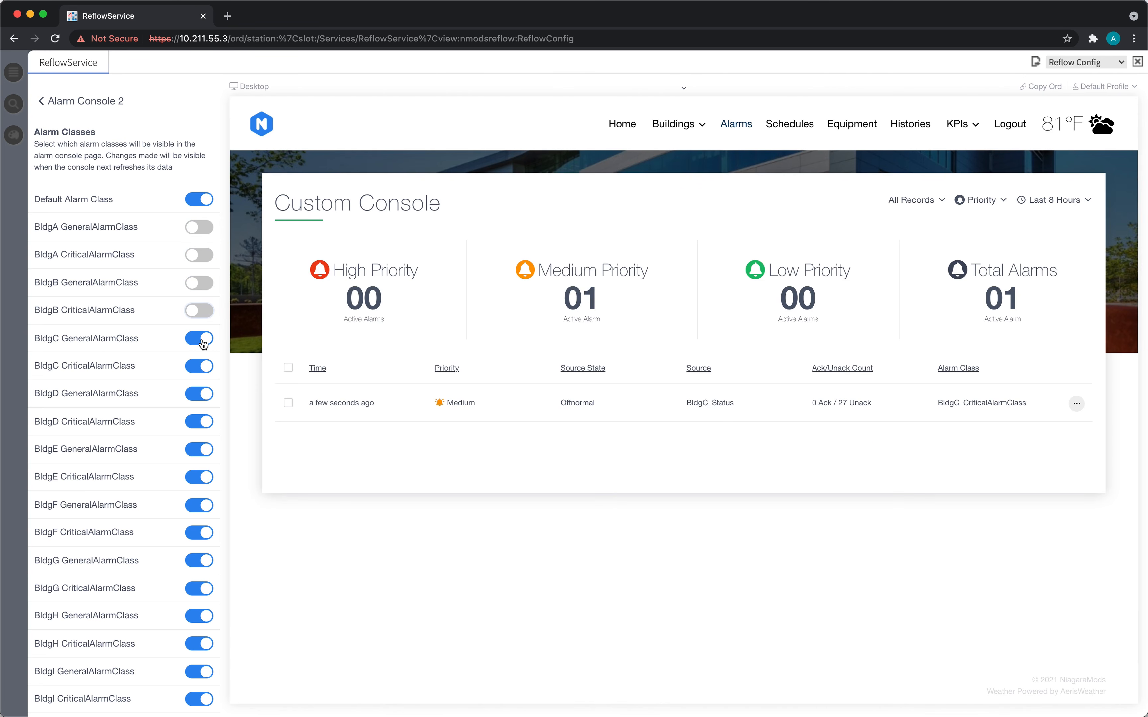
{"action": "left_click", "coordinate": [88, 108]}
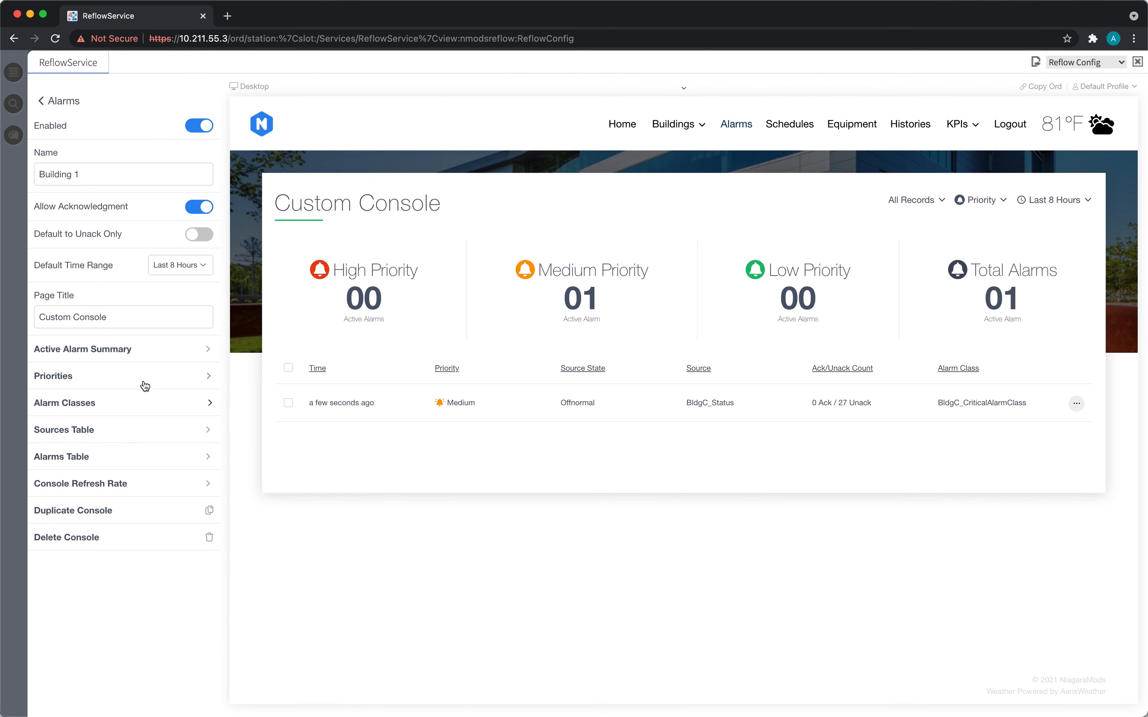
- Set the Default Alarm Class priority to High in the Building 1 console's priorities
{"action": "left_click", "coordinate": [136, 379]}
{"action": "left_click", "coordinate": [218, 237]}
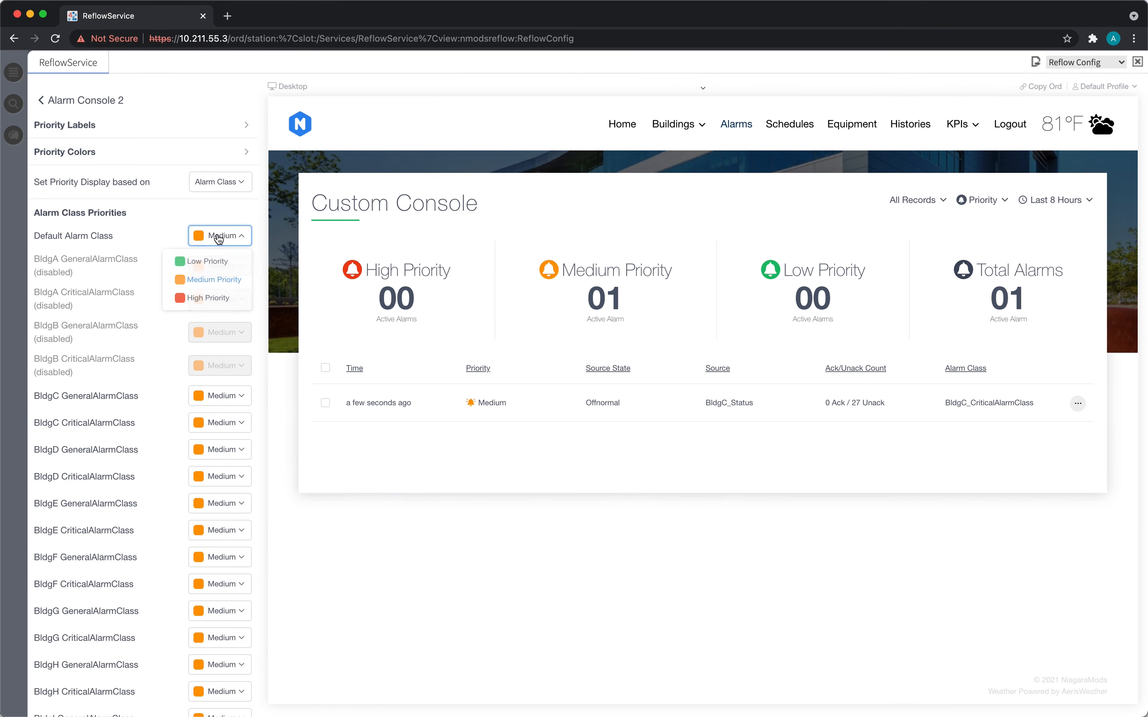
{"action": "left_click", "coordinate": [211, 300]}
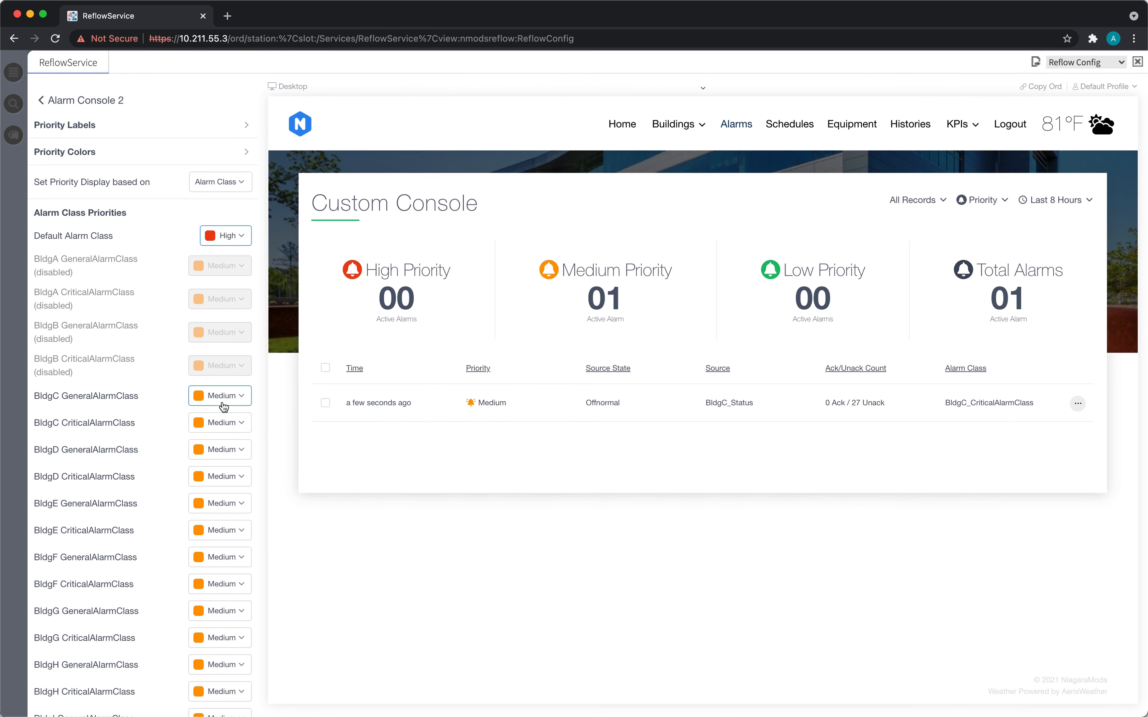
{"action": "scroll", "coordinate": [216, 477], "scroll_direction": "down", "scroll_amount": 4}
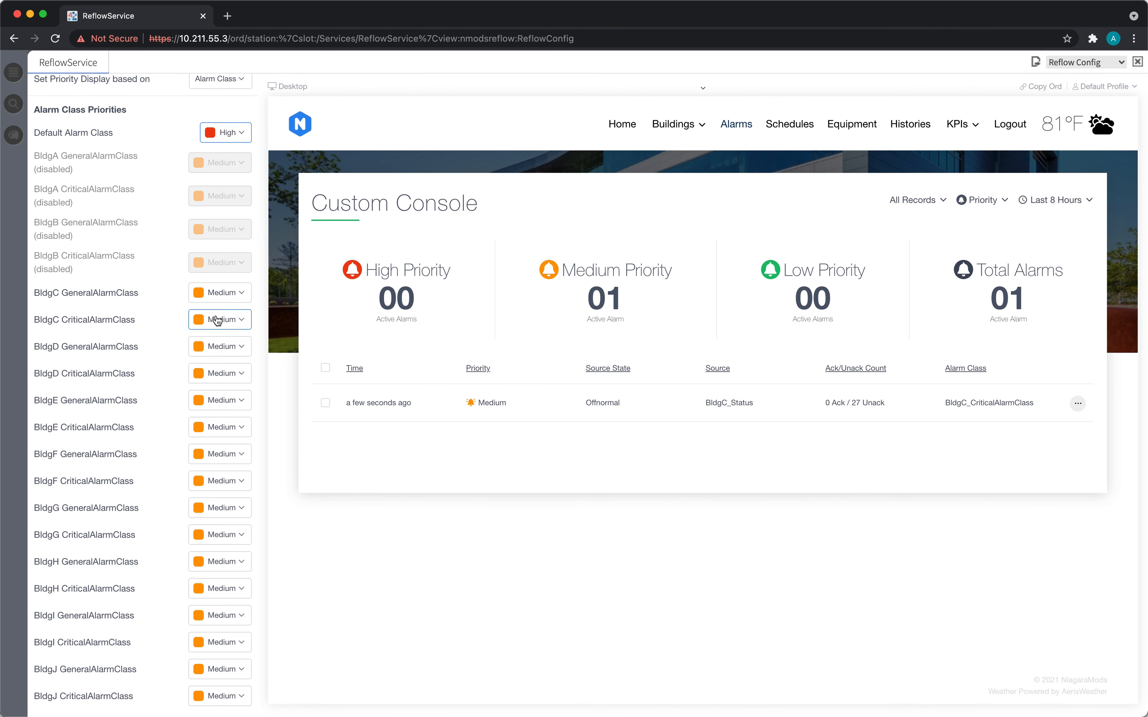
- Set the BldgC CriticalAlarmClass priority to Low in the Building 1 console and return to the list of alarm consoles
{"action": "left_click", "coordinate": [219, 328]}
{"action": "left_click", "coordinate": [215, 344]}
{"action": "scroll", "coordinate": [129, 134], "scroll_direction": "up", "scroll_amount": 4}
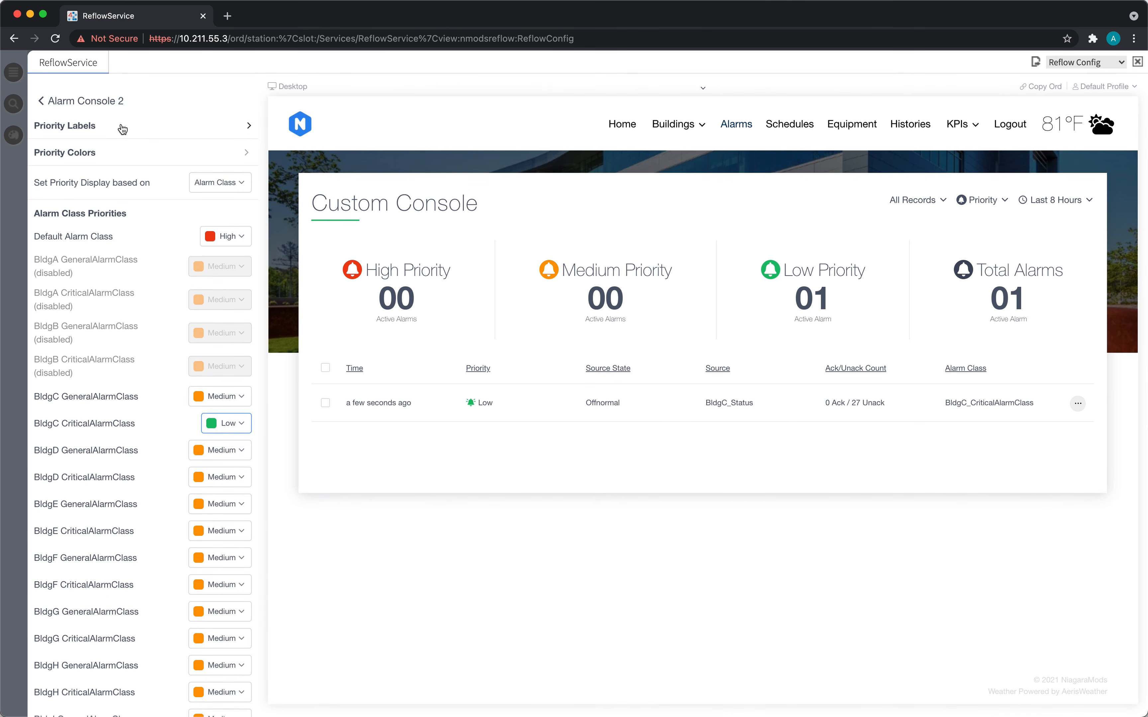
{"action": "left_click", "coordinate": [100, 101]}
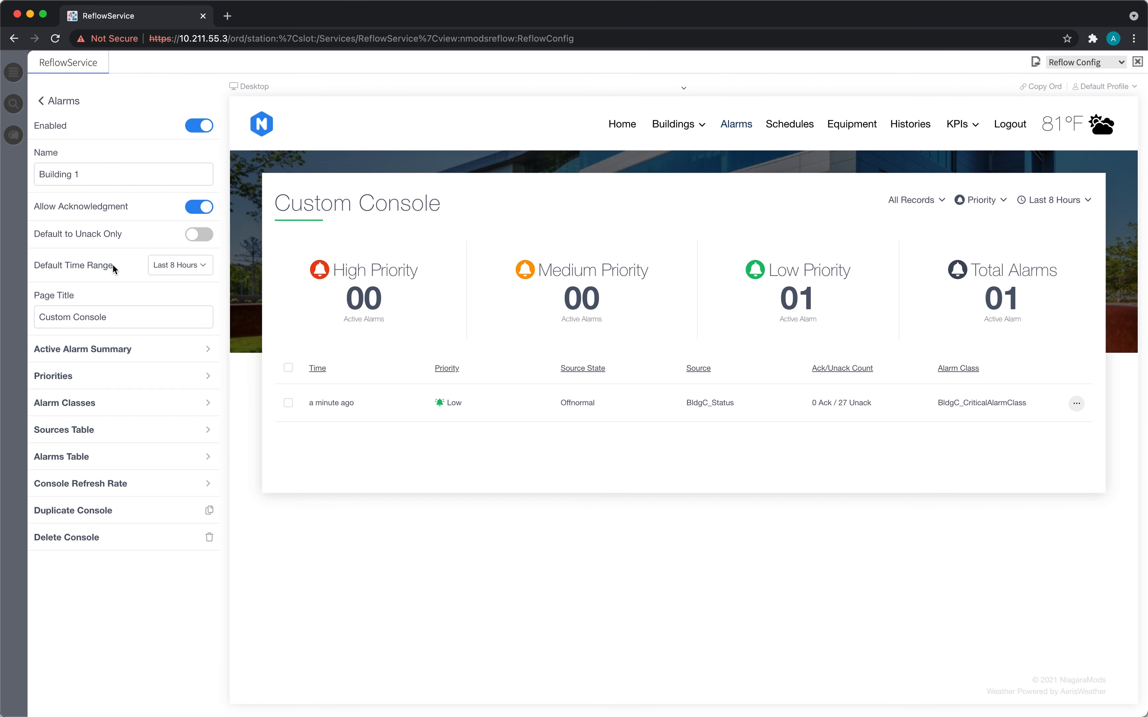
{"action": "left_click", "coordinate": [74, 105]}
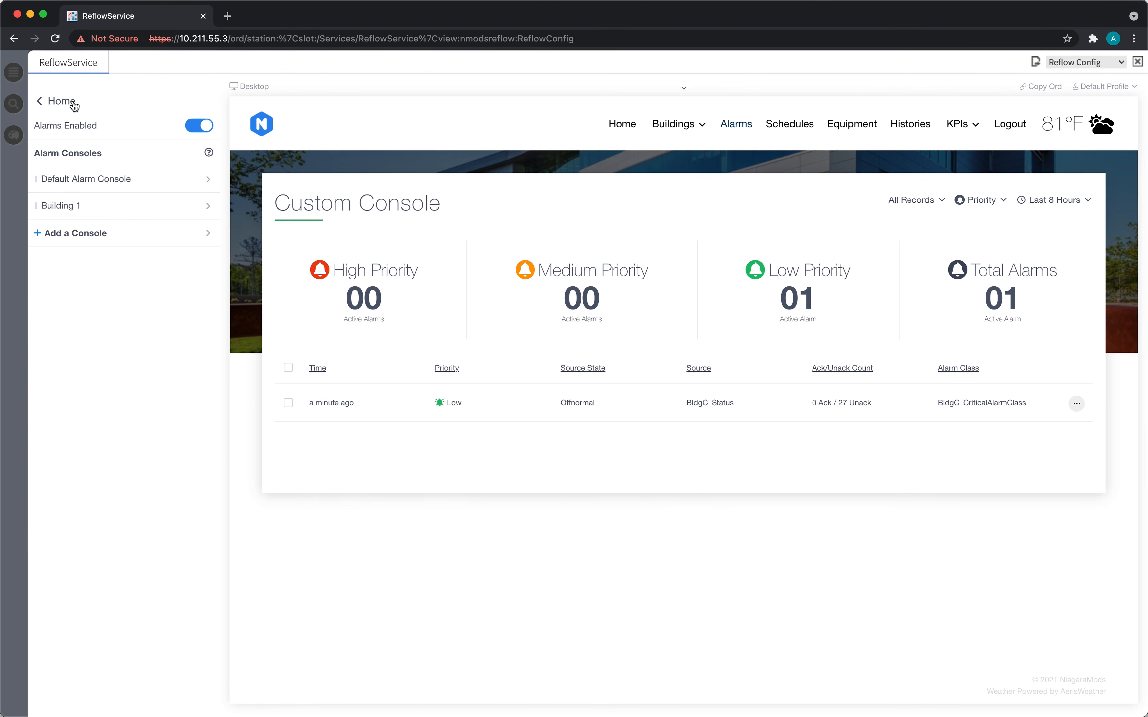
- Compare the Default Alarm Console with the Building 1 console by viewing each one's settings and preview
{"action": "mouse_move", "coordinate": [122, 205]}
{"action": "left_mouse_down"}
{"action": "mouse_move", "coordinate": [117, 179]}
{"action": "mouse_move", "coordinate": [121, 205]}
{"action": "left_mouse_up"}
{"action": "left_click", "coordinate": [118, 179]}
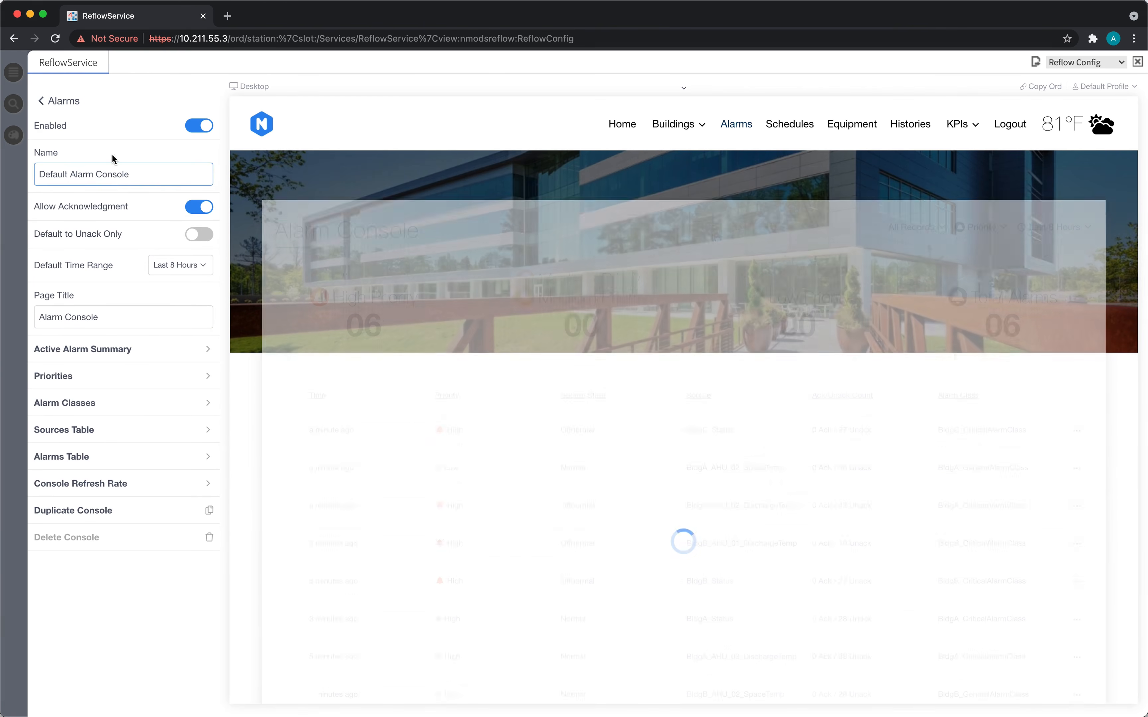
{"action": "left_click", "coordinate": [64, 101]}
{"action": "left_click", "coordinate": [109, 207]}
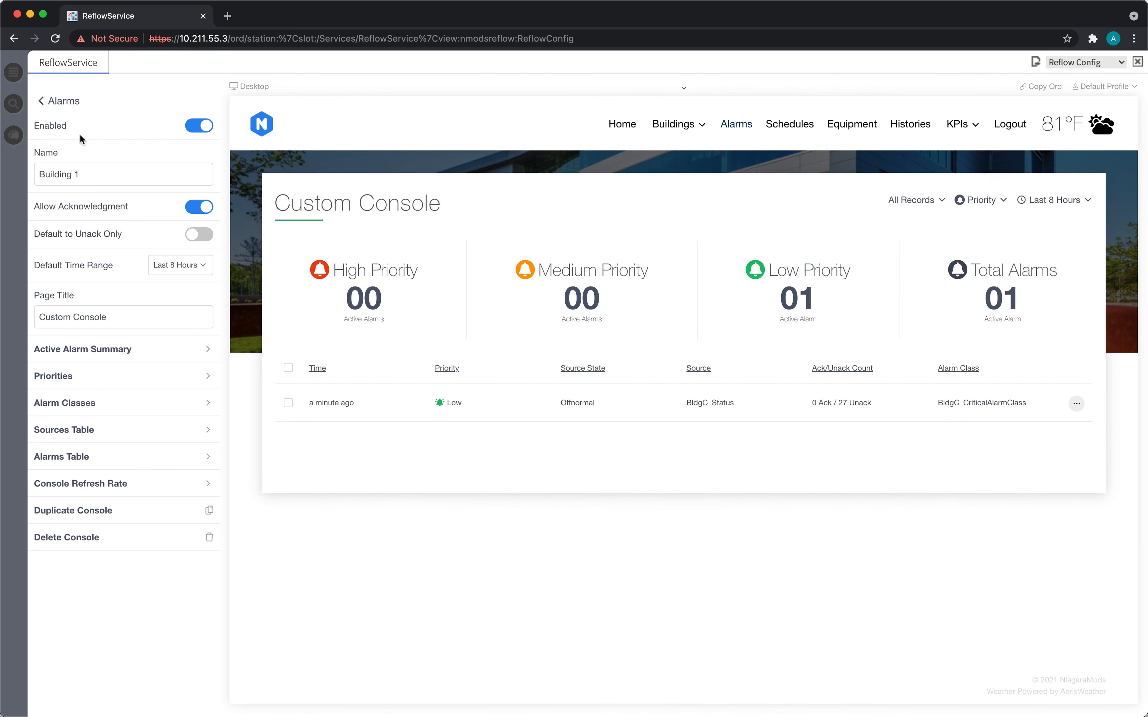
{"action": "left_click", "coordinate": [75, 107]}
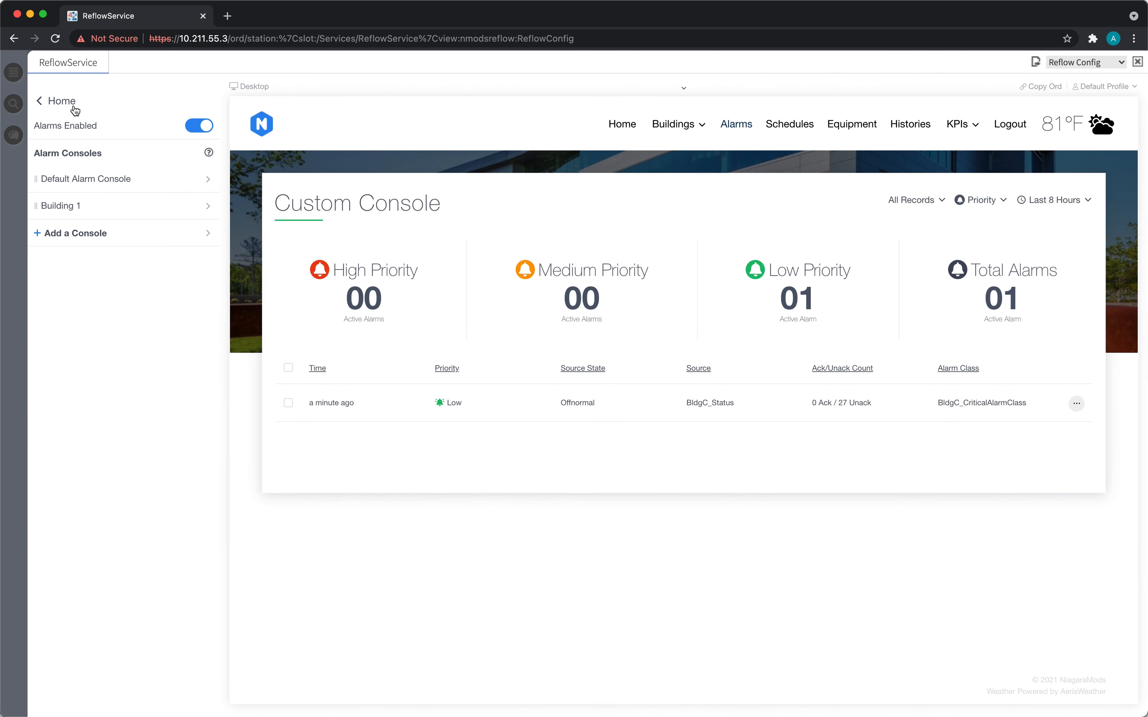
- Set the Raleigh Branch building's alarm filter method to Reflow Alarm Console and choose the Building 1 console
{"action": "left_click", "coordinate": [74, 108]}
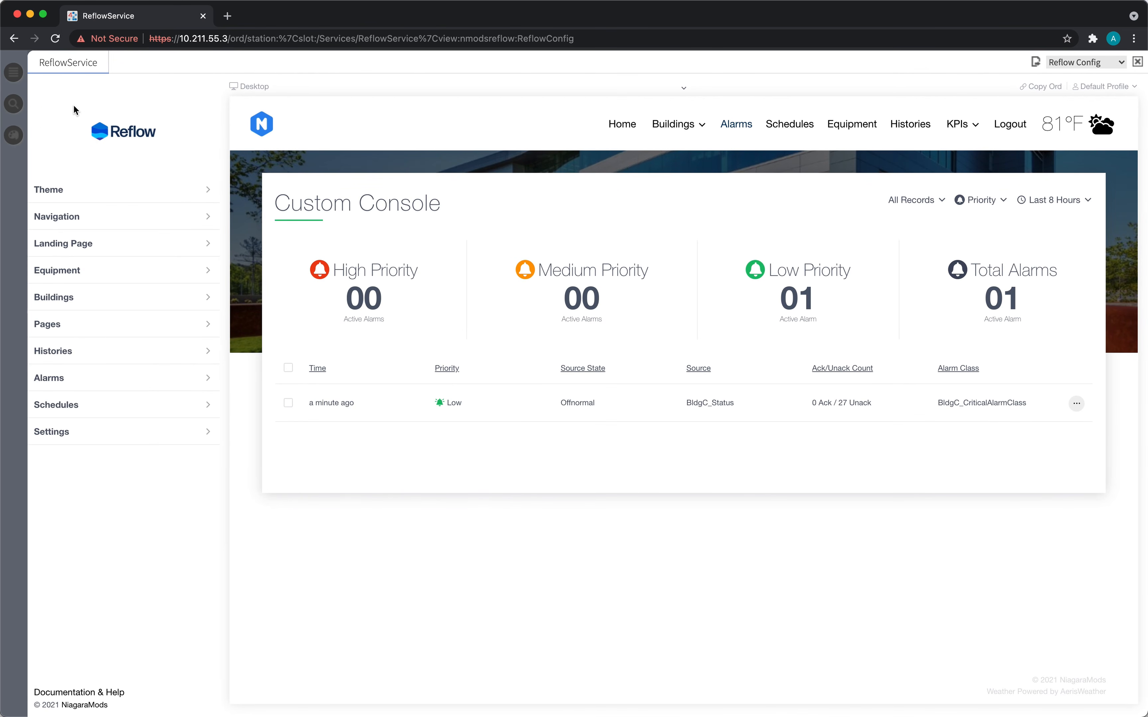
{"action": "left_click", "coordinate": [120, 298]}
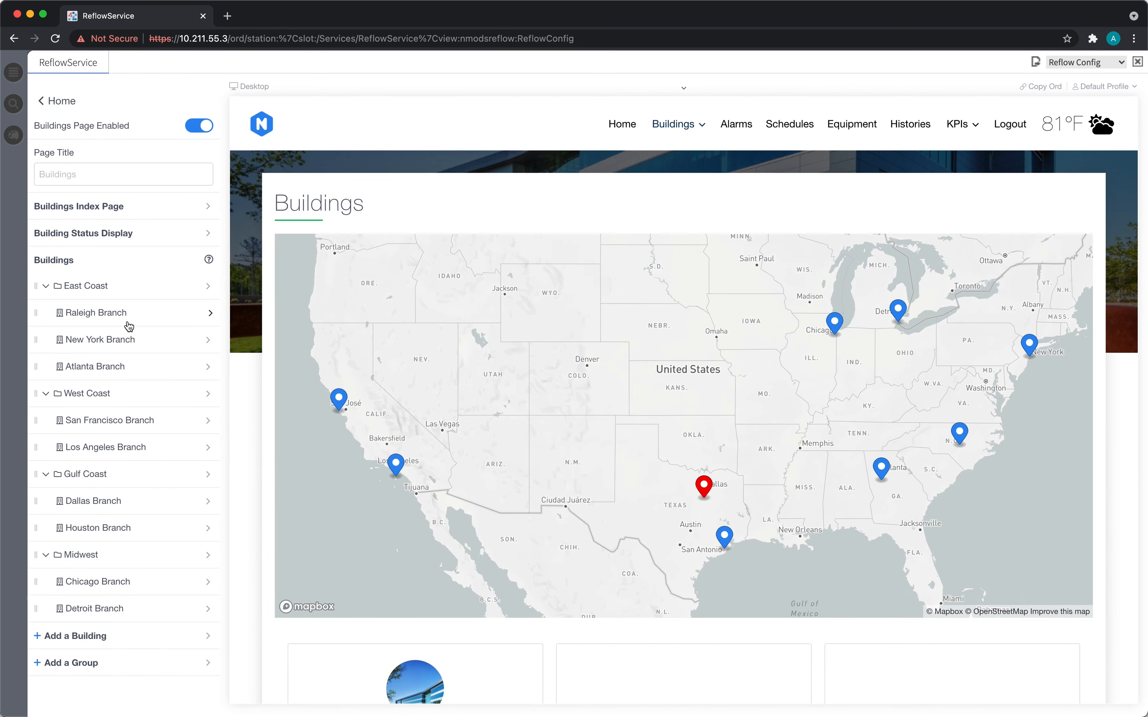
{"action": "left_click", "coordinate": [128, 325]}
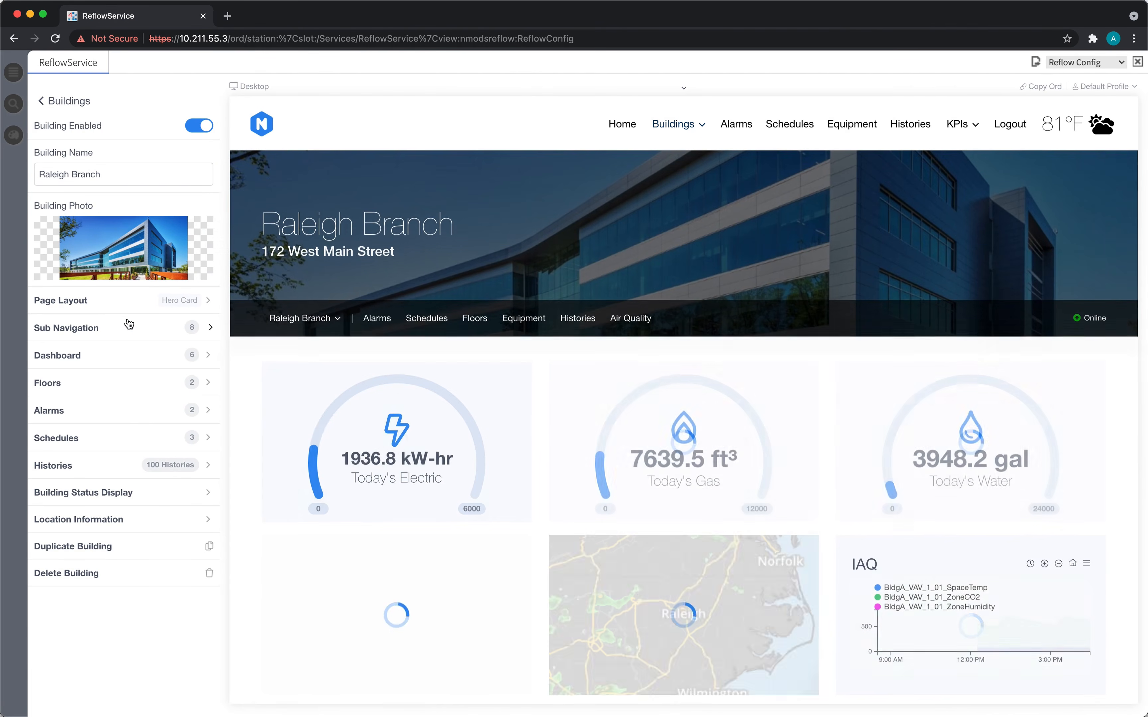
{"action": "left_click", "coordinate": [121, 412]}
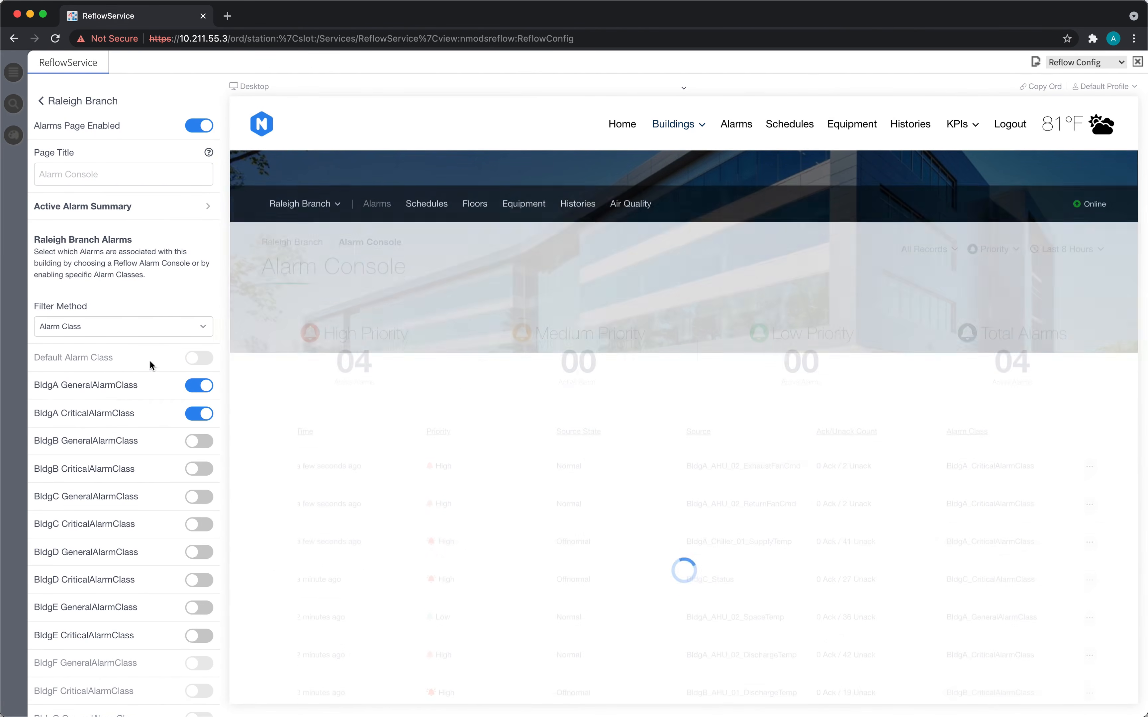
{"action": "scroll", "coordinate": [137, 285], "scroll_direction": "down", "scroll_amount": 1}
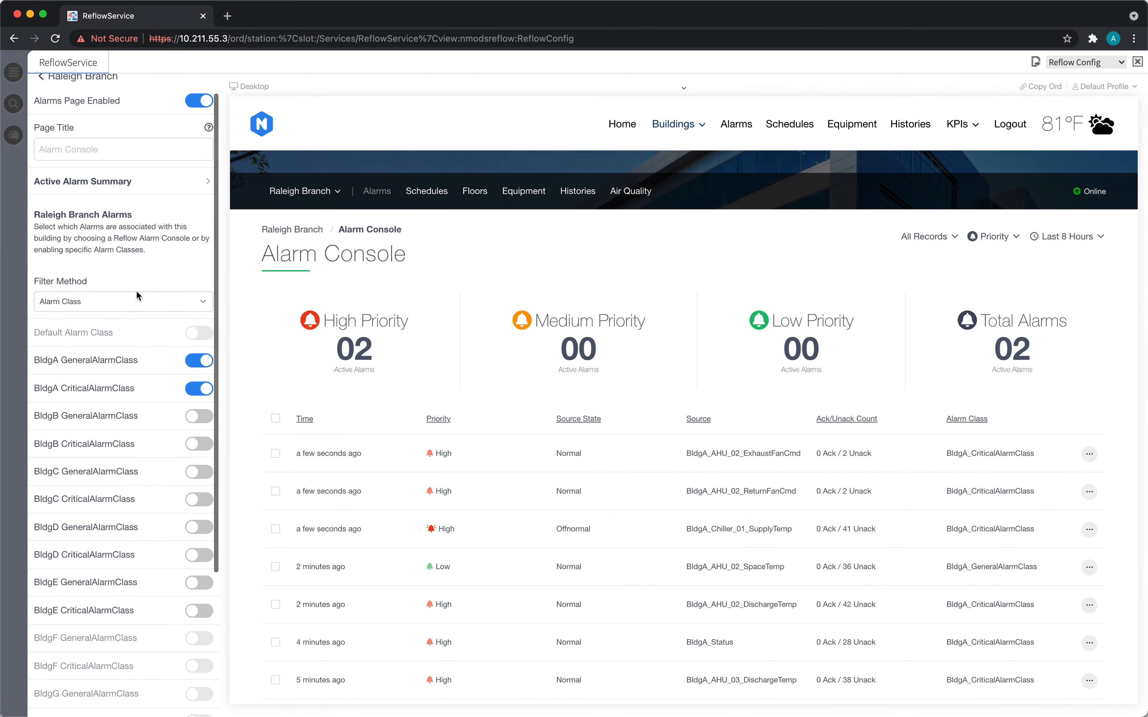
{"action": "left_click", "coordinate": [136, 309]}
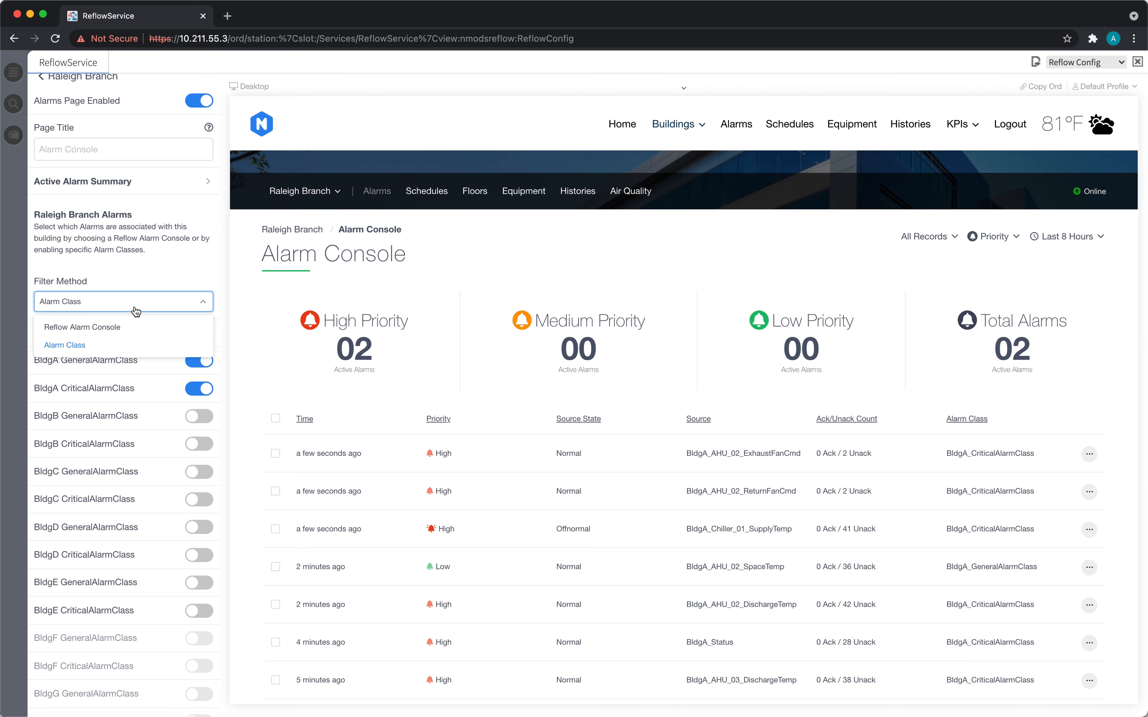
{"action": "left_click", "coordinate": [106, 332]}
{"action": "left_click", "coordinate": [122, 377]}
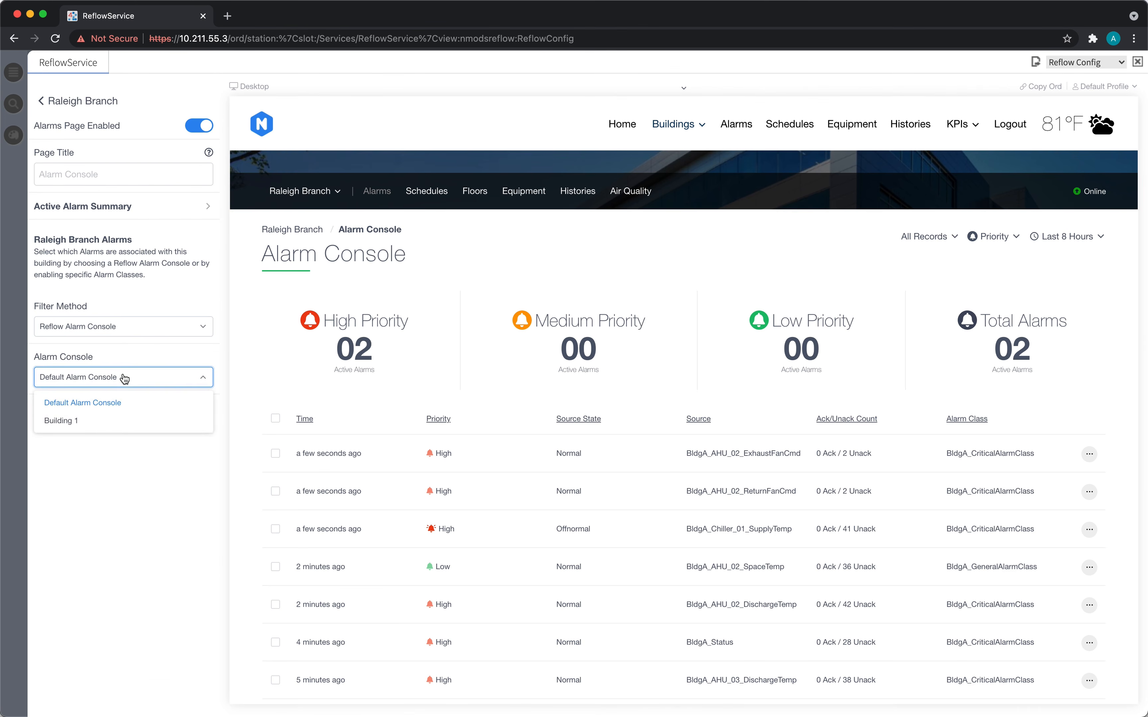
{"action": "left_click", "coordinate": [125, 419]}
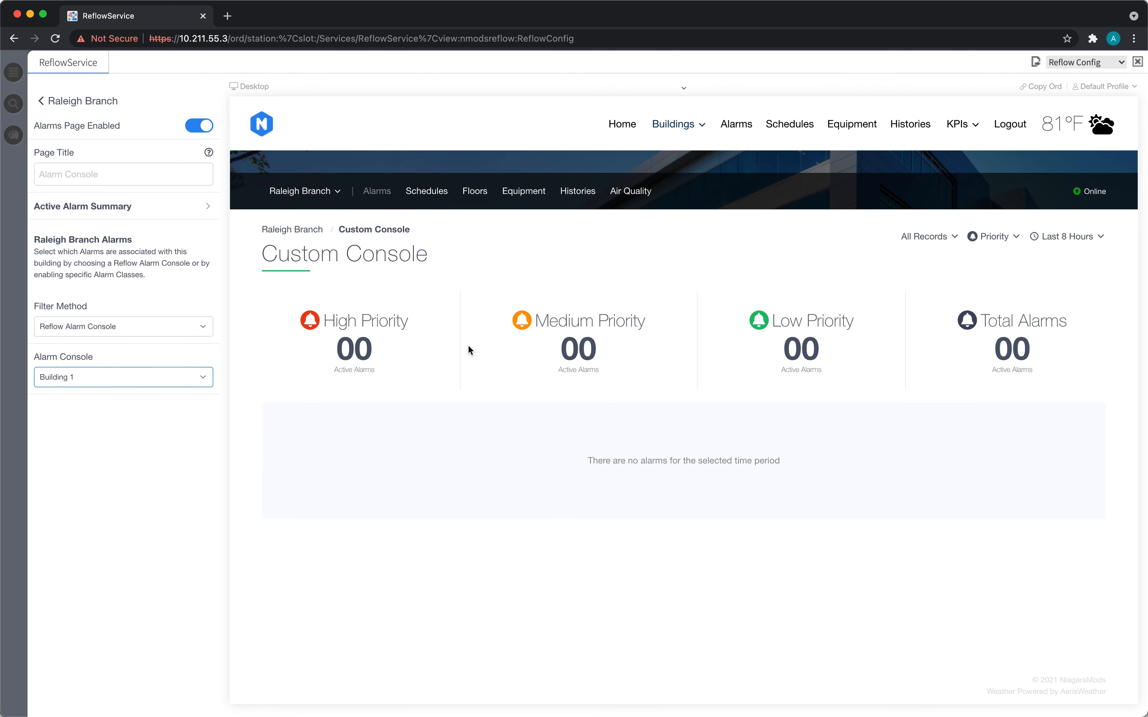
{"action": "left_click_drag", "start_coordinate": [438, 256], "coordinate": [262, 256]}
{"action": "left_click", "coordinate": [333, 258]}
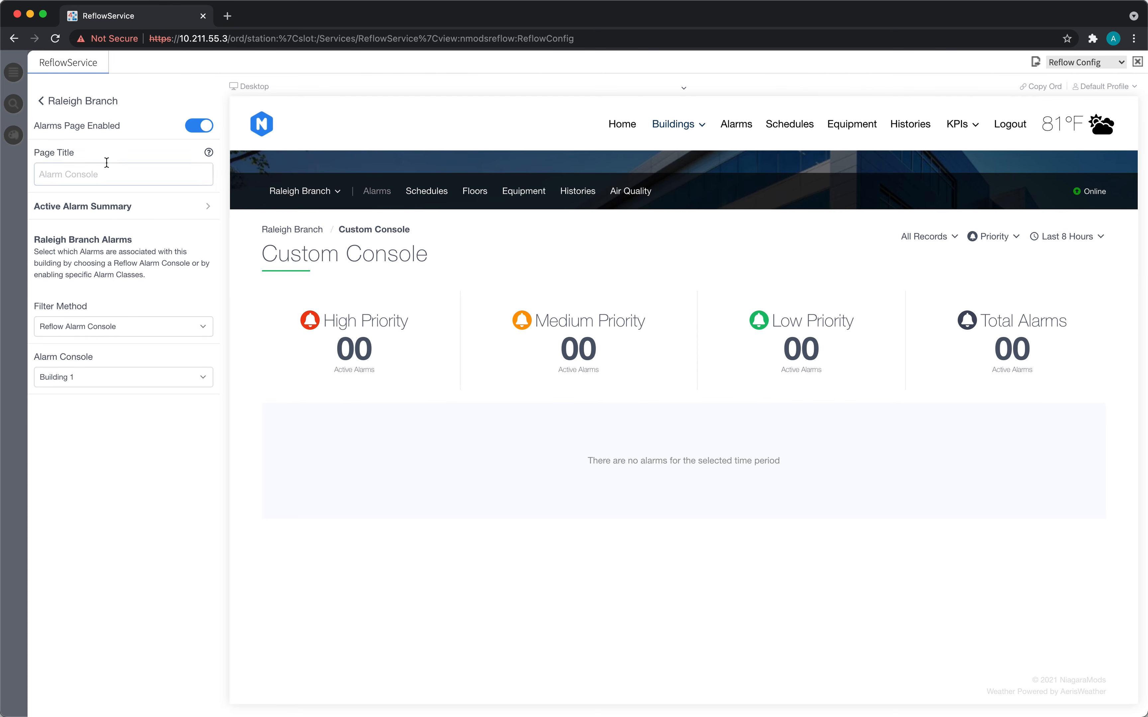
- Set the alarm console of the landing page's Active Alarms dashboard card to Building 1
{"action": "left_click", "coordinate": [83, 102]}
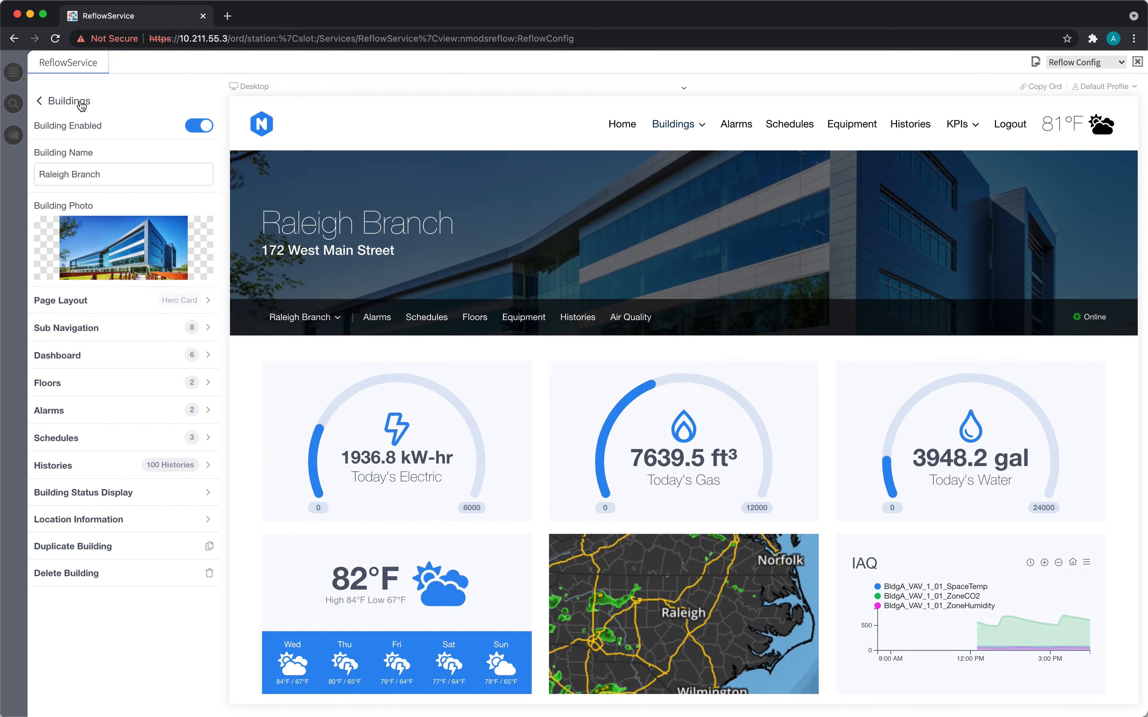
{"action": "left_click", "coordinate": [81, 105]}
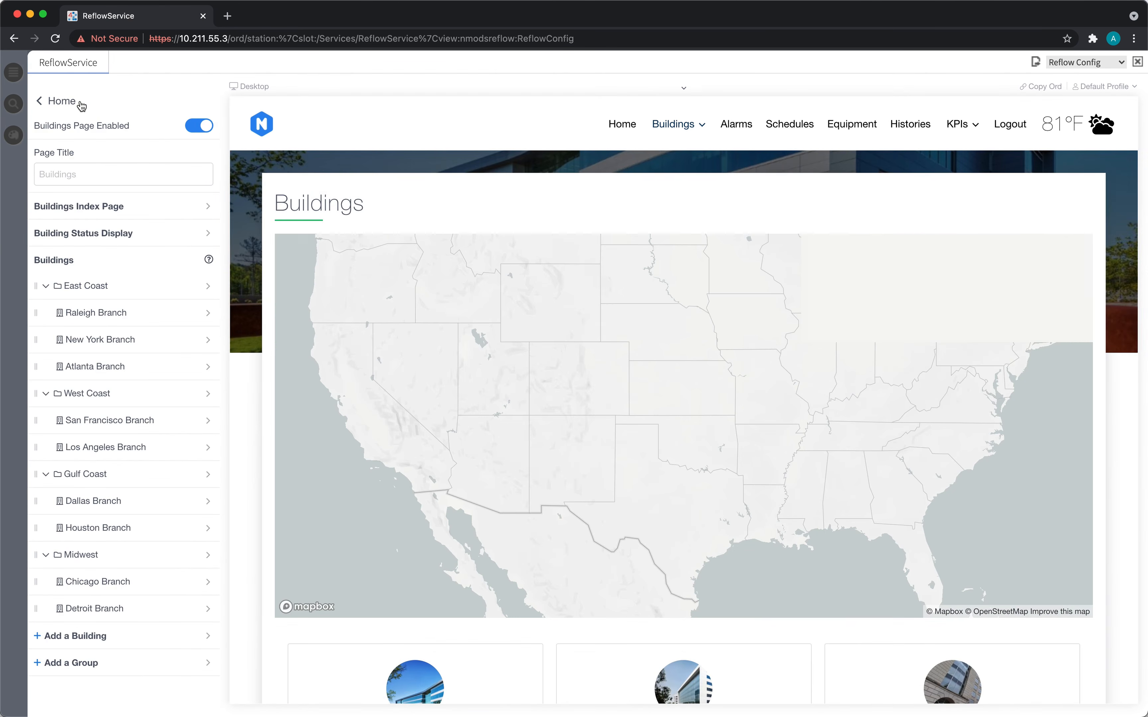
{"action": "left_click", "coordinate": [80, 102]}
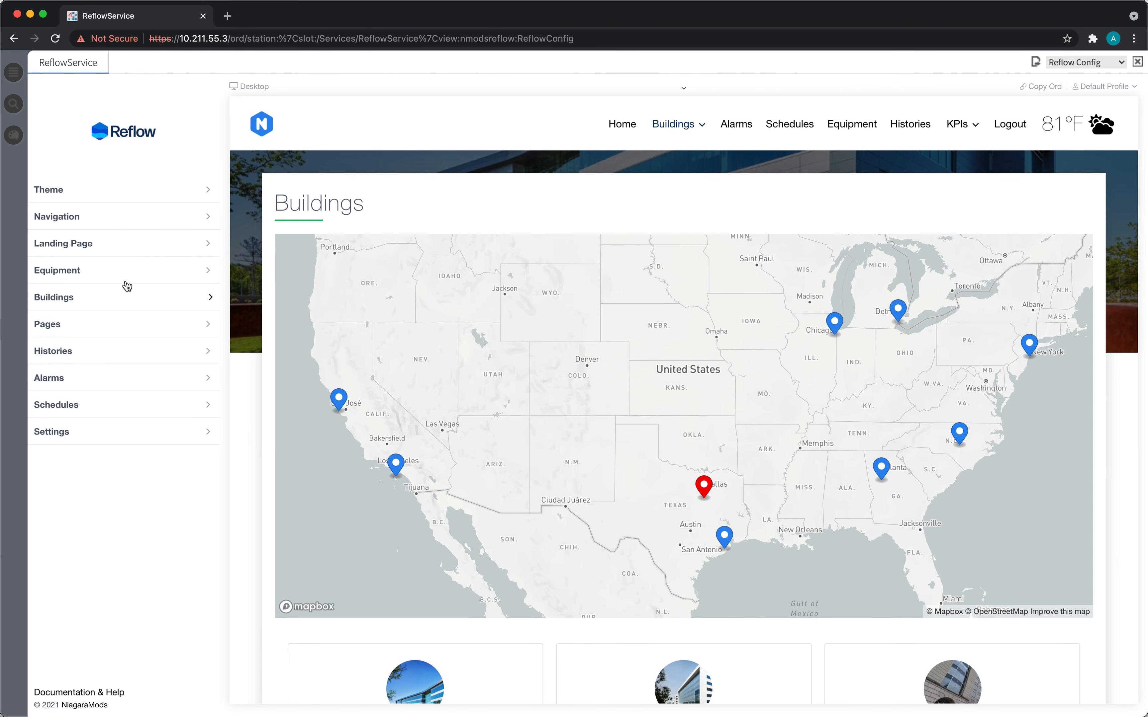
{"action": "left_click", "coordinate": [118, 251]}
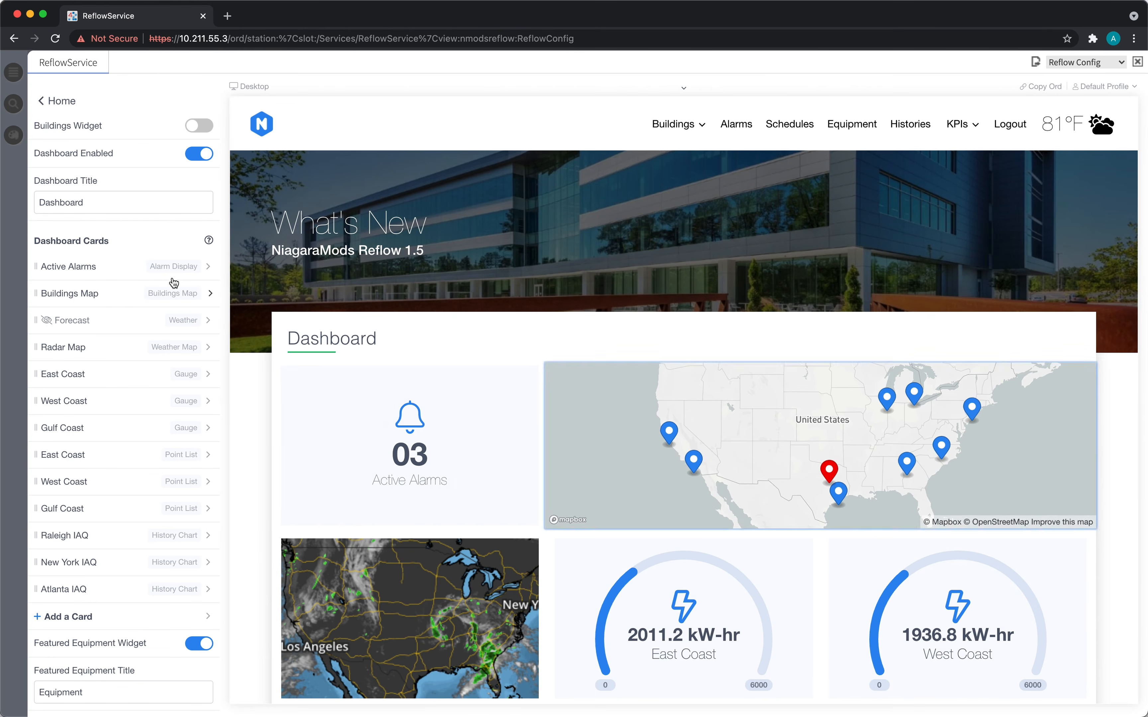
{"action": "left_click", "coordinate": [167, 267]}
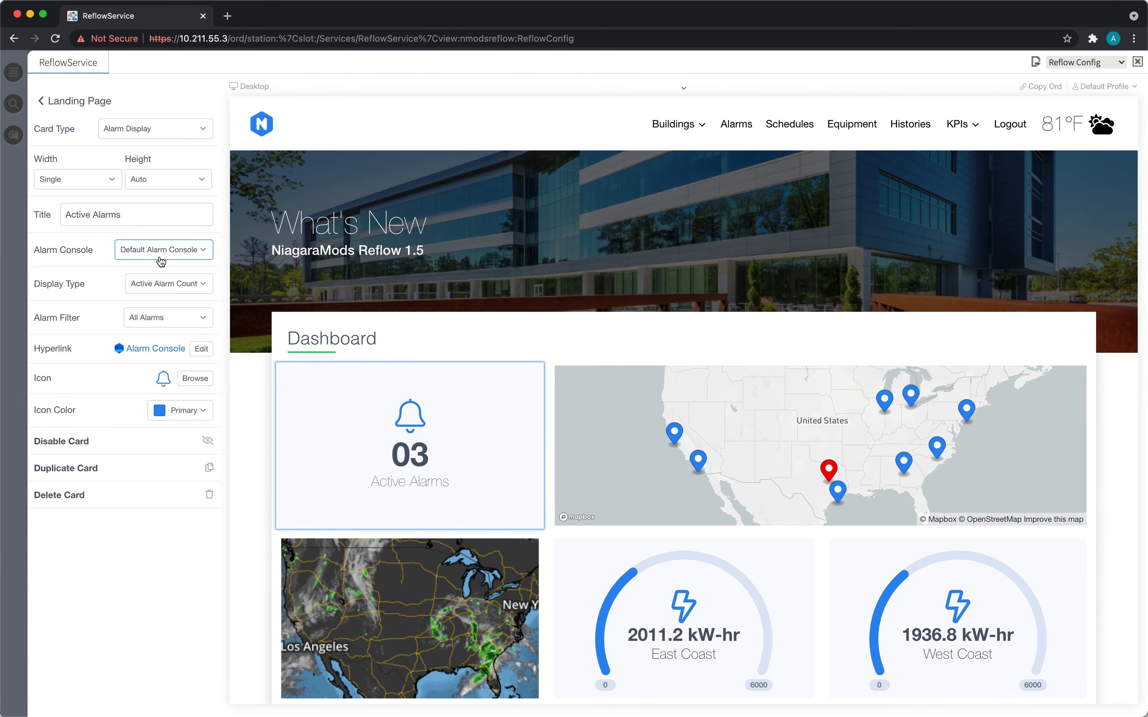
{"action": "left_click", "coordinate": [180, 260]}
{"action": "left_click", "coordinate": [175, 292]}
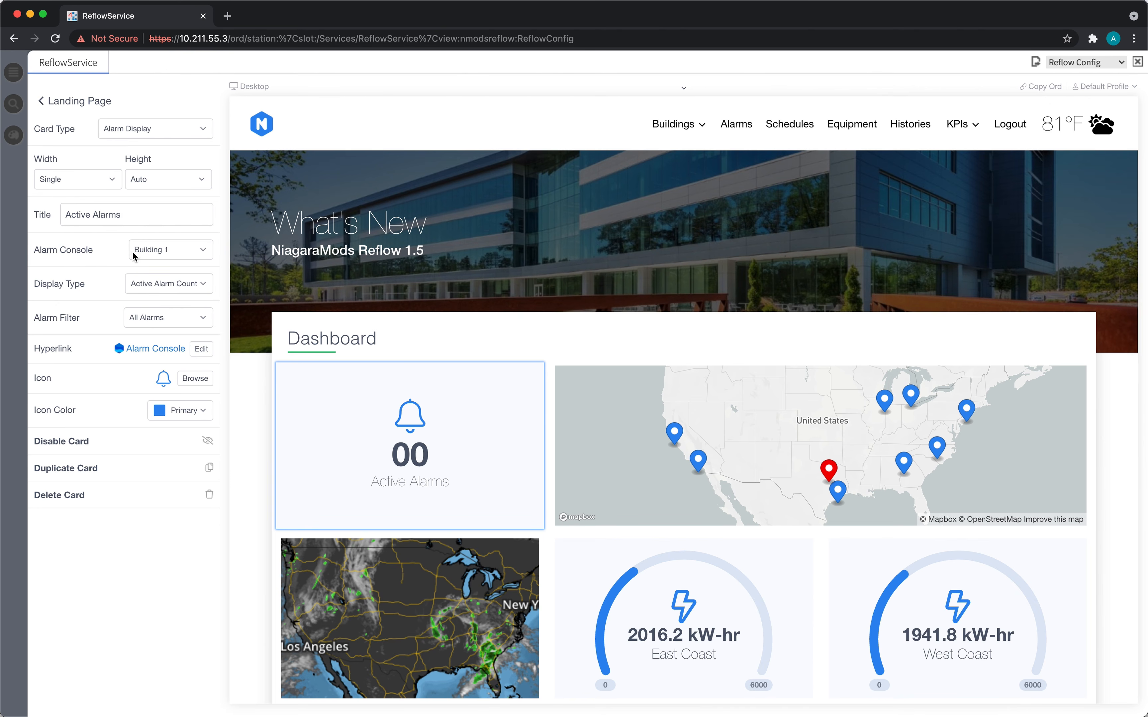
{"action": "left_click", "coordinate": [355, 420]}
- Link the Active Alarms card to the Building 1 alarm console and test the link from the dashboard preview
{"action": "left_click", "coordinate": [203, 350]}
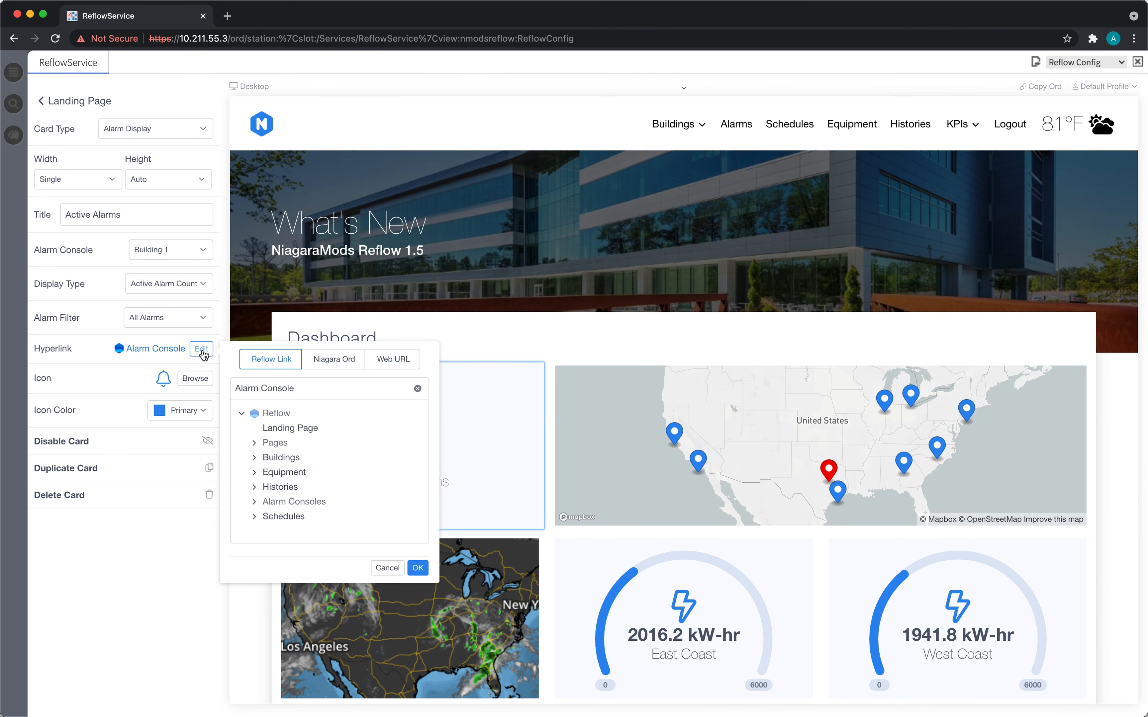
{"action": "left_click", "coordinate": [255, 502]}
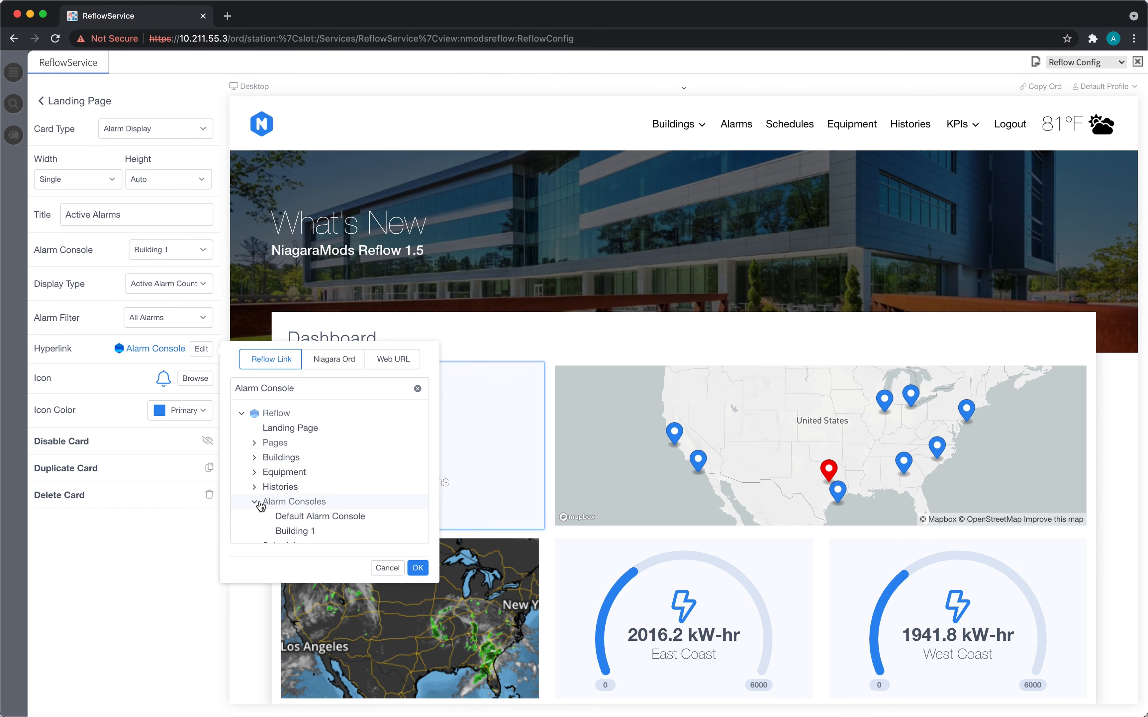
{"action": "scroll", "coordinate": [291, 510], "scroll_direction": "down", "scroll_amount": 1}
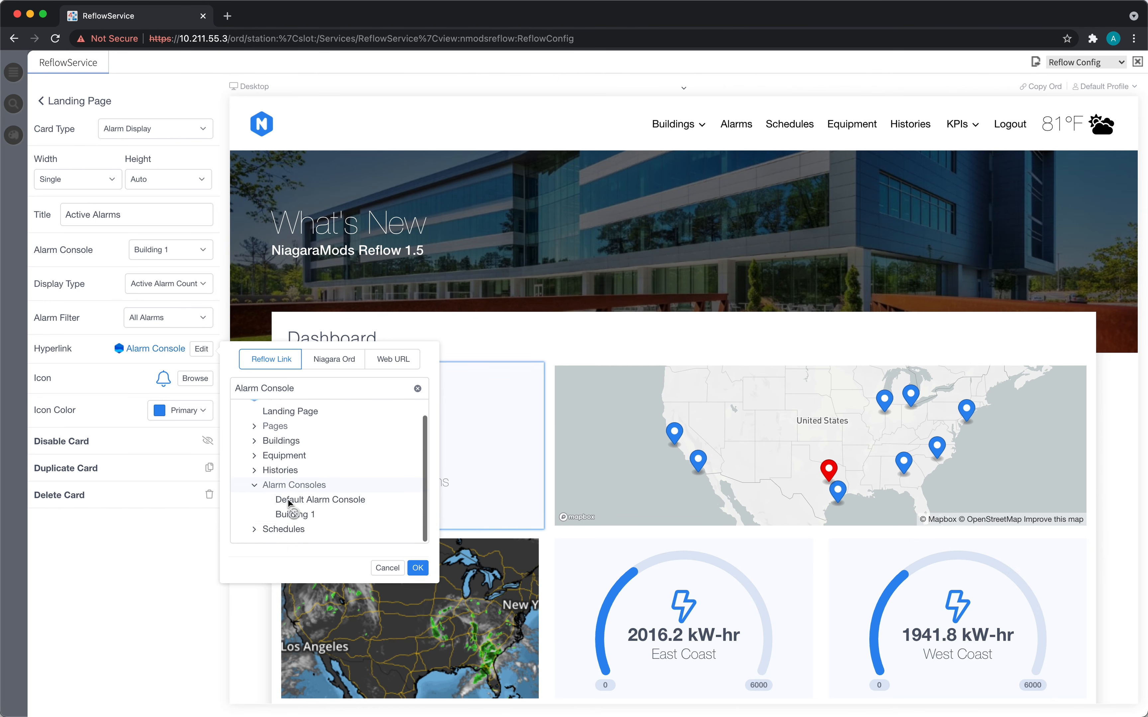
{"action": "left_click", "coordinate": [306, 515]}
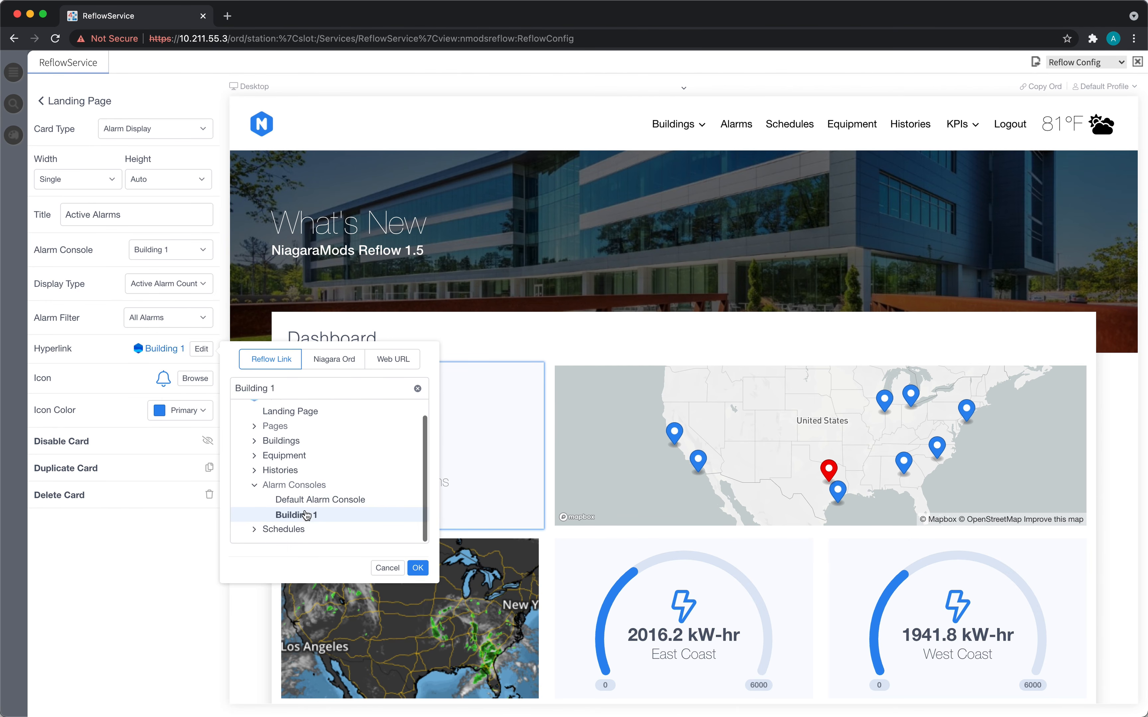
{"action": "left_click", "coordinate": [417, 568]}
{"action": "left_click", "coordinate": [405, 463]}
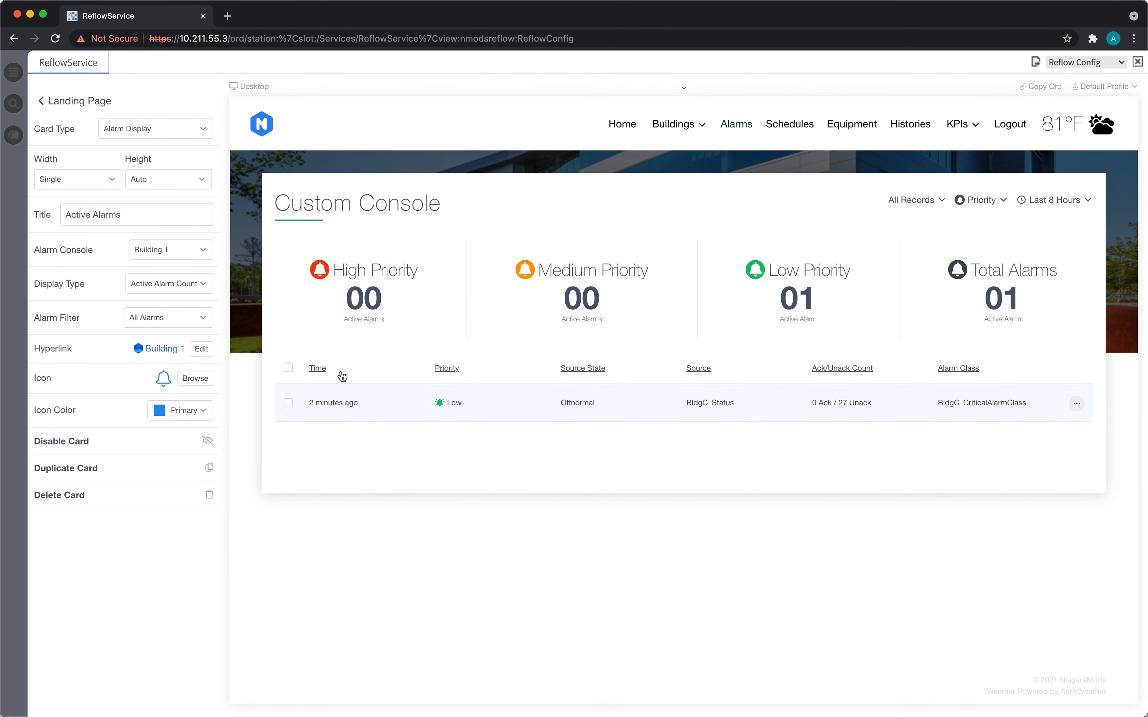
- Open the ReflowService Property Sheet and check the Alarm Record Limit setting
{"action": "left_click", "coordinate": [99, 104]}
{"action": "left_click", "coordinate": [90, 103]}
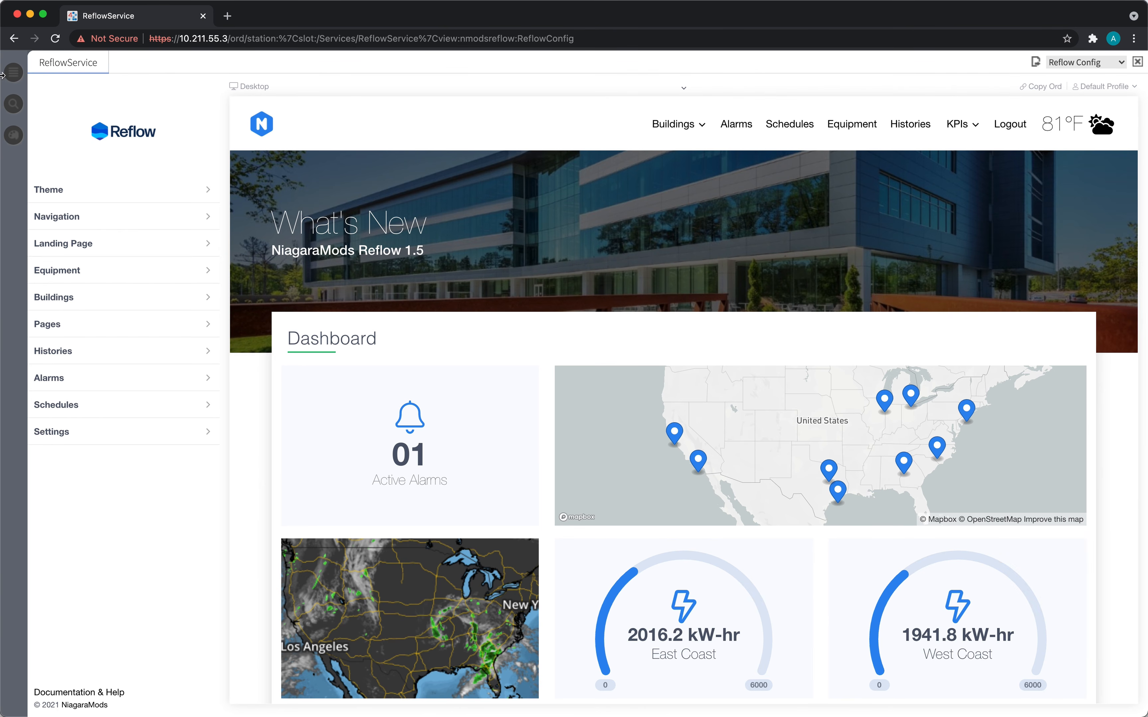
{"action": "left_click", "coordinate": [1069, 62]}
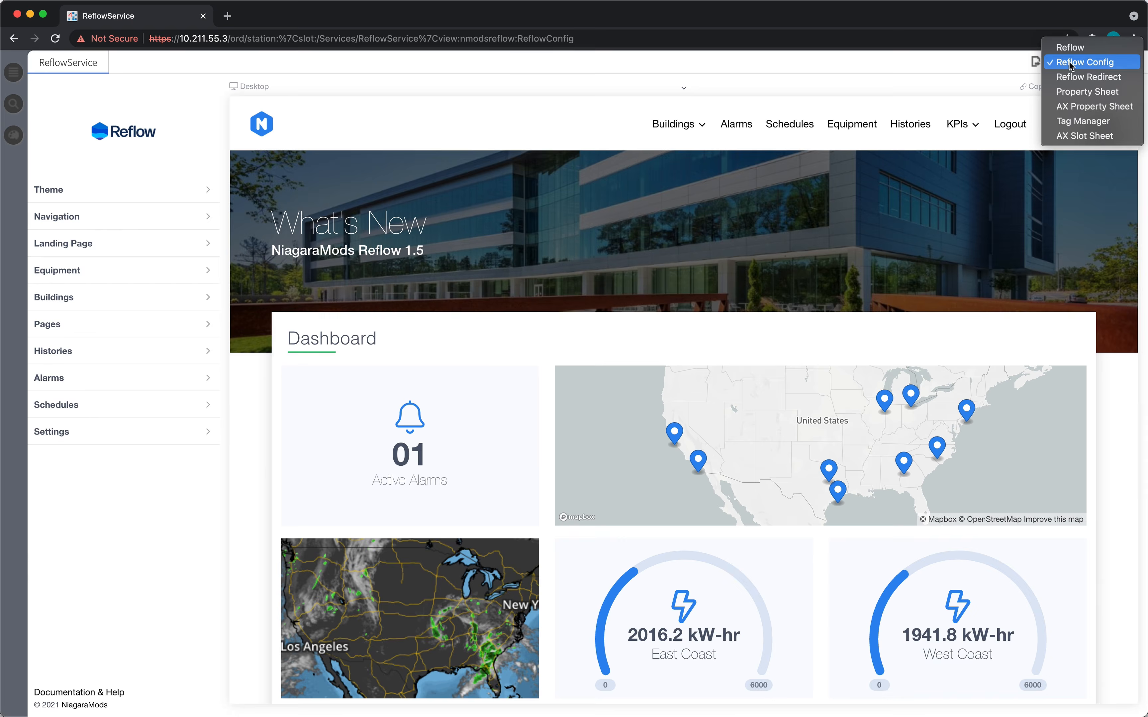
{"action": "left_click", "coordinate": [1074, 93]}
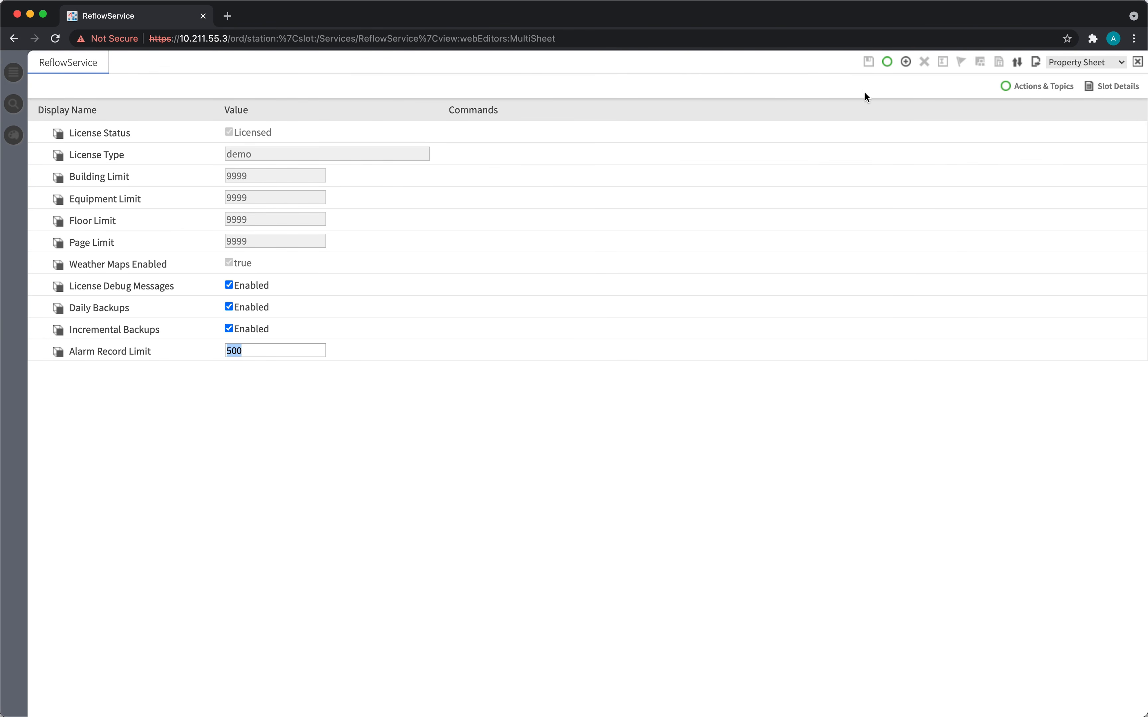
- In the Reflow view, set the Alarm Console's time range to Last Year and look through its alarm records
{"action": "left_click", "coordinate": [1060, 67]}
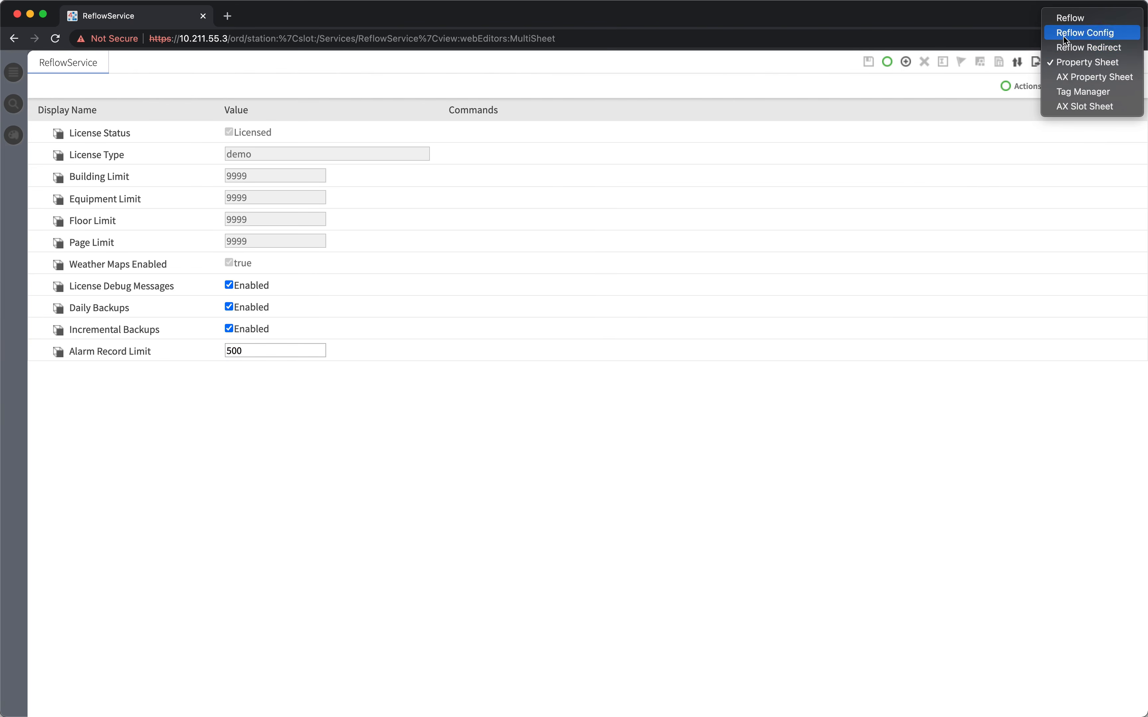
{"action": "left_click", "coordinate": [1070, 19]}
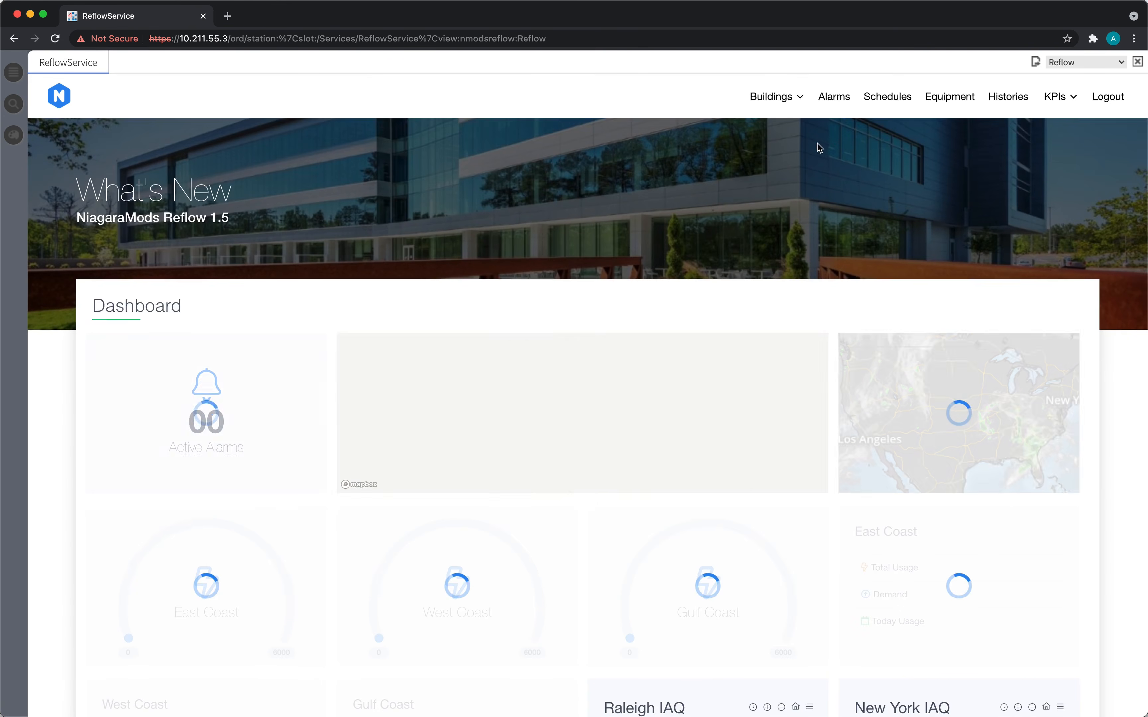
{"action": "left_click", "coordinate": [749, 104]}
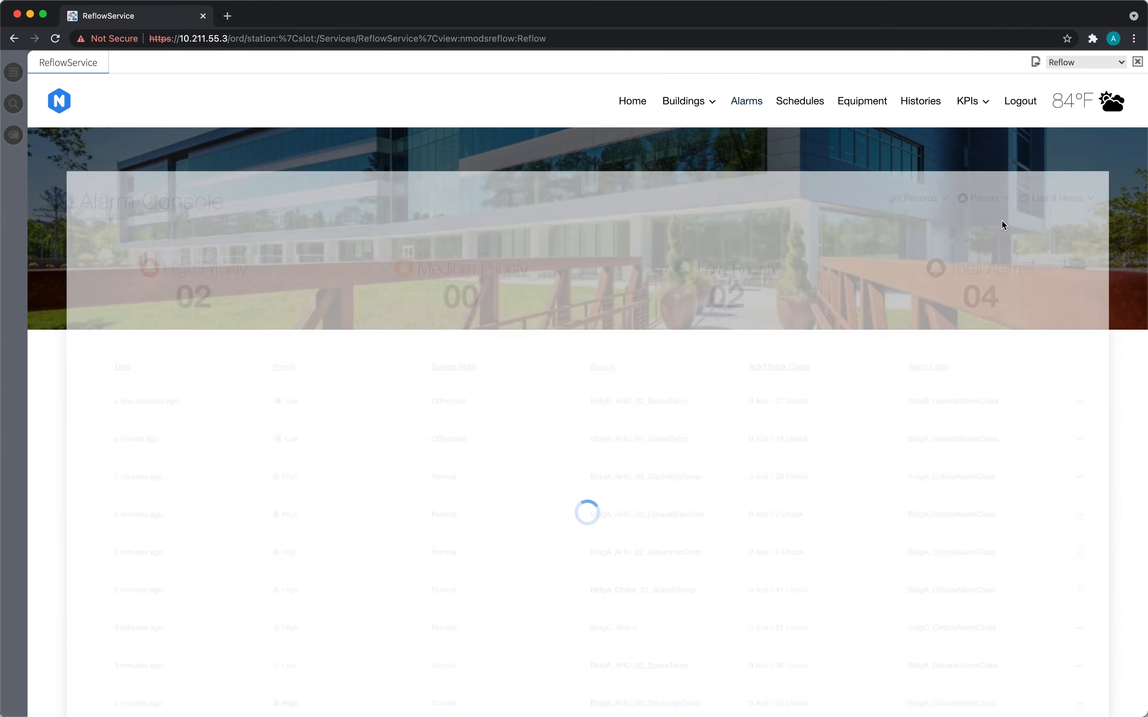
{"action": "left_click", "coordinate": [1052, 182]}
{"action": "scroll", "coordinate": [1046, 252], "scroll_direction": "down", "scroll_amount": 5}
{"action": "left_click", "coordinate": [1019, 271]}
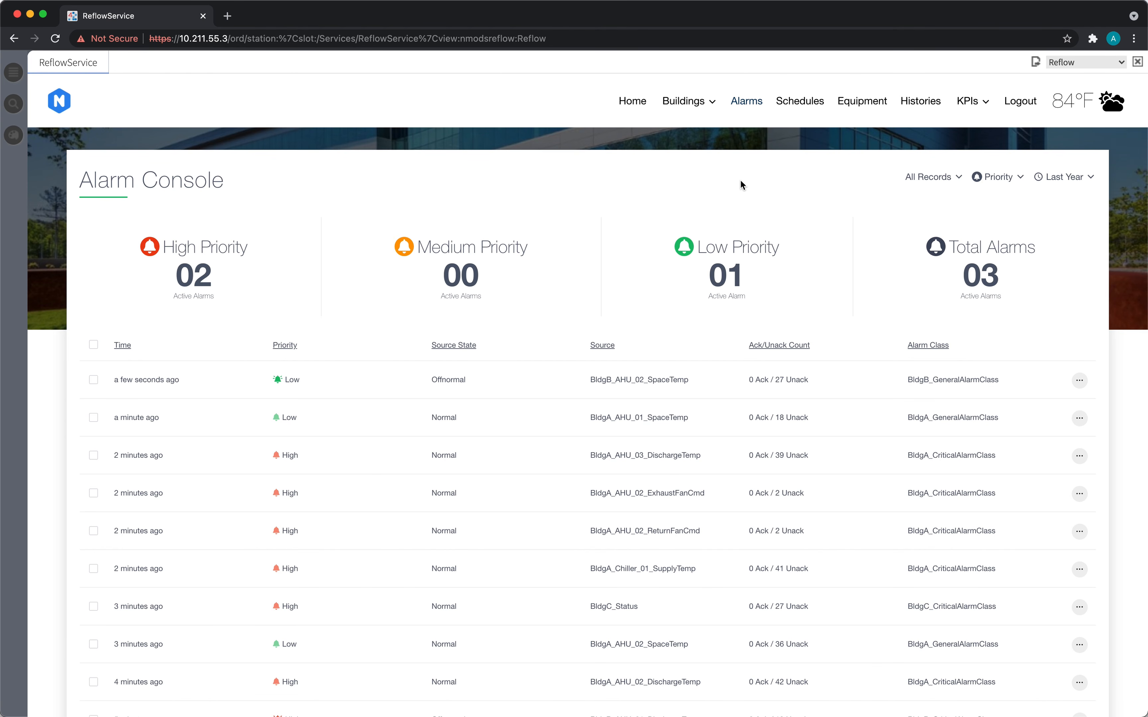
{"action": "scroll", "coordinate": [830, 375], "scroll_direction": "down", "scroll_amount": 3}
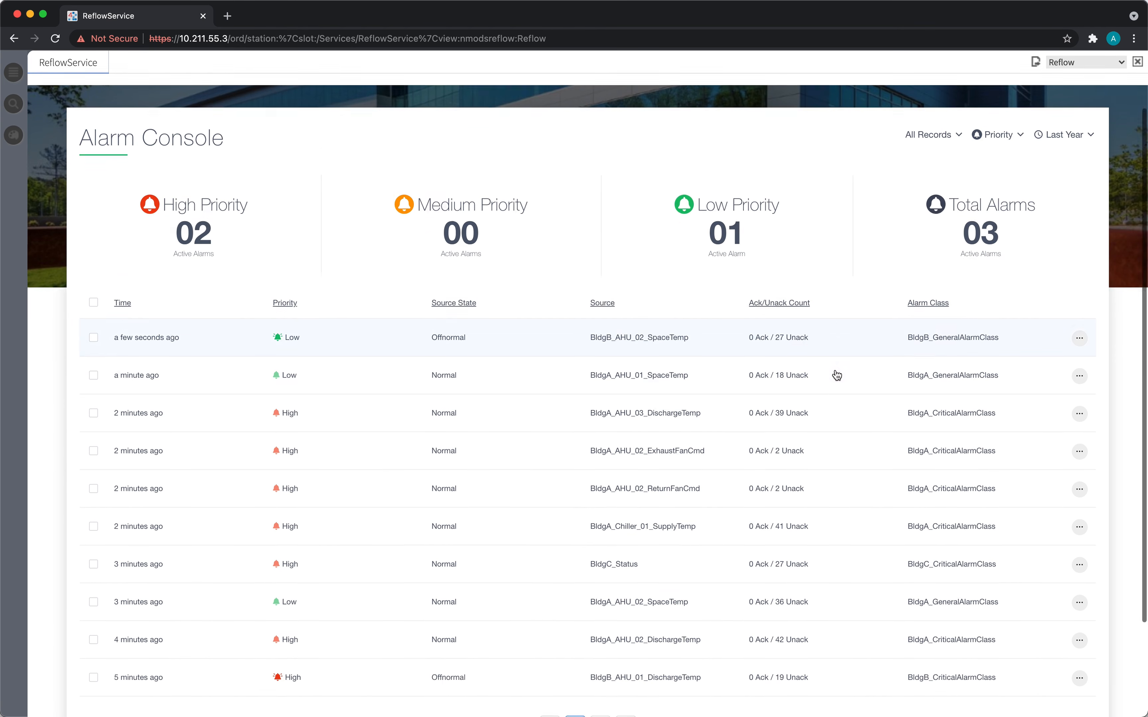
{"action": "scroll", "coordinate": [837, 372], "scroll_direction": "up", "scroll_amount": 3}
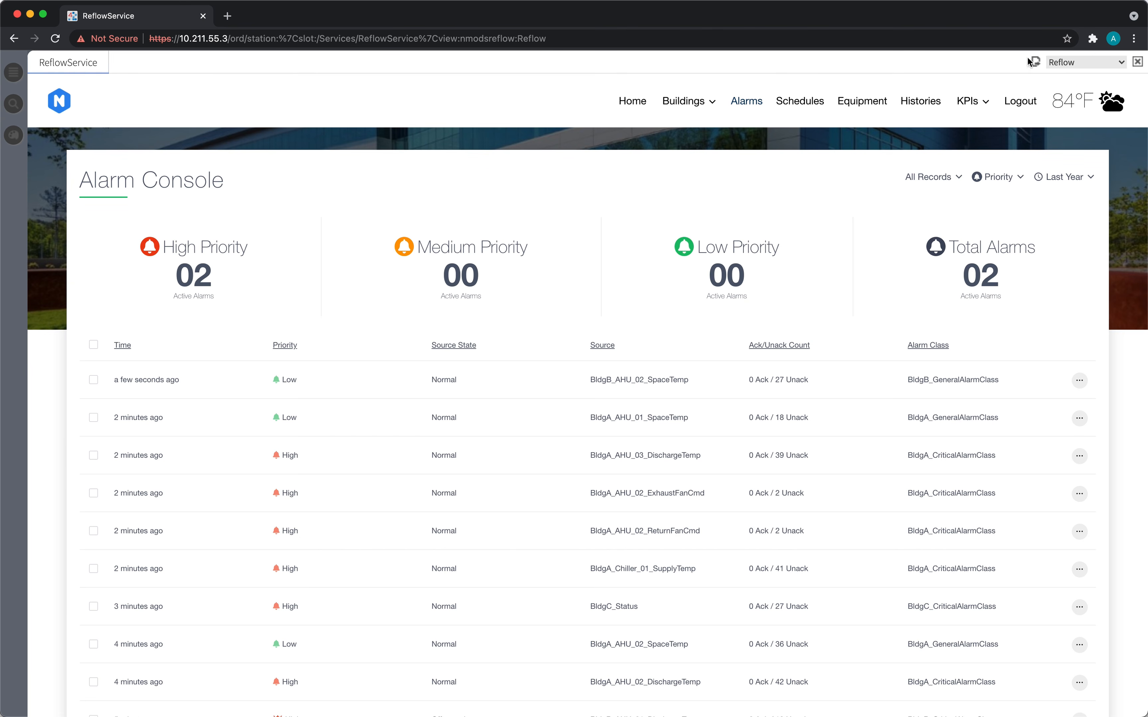
- Set the Alarm Record Limit to 2000 in the ReflowService Property Sheet and save the change
{"action": "left_click", "coordinate": [1086, 62]}
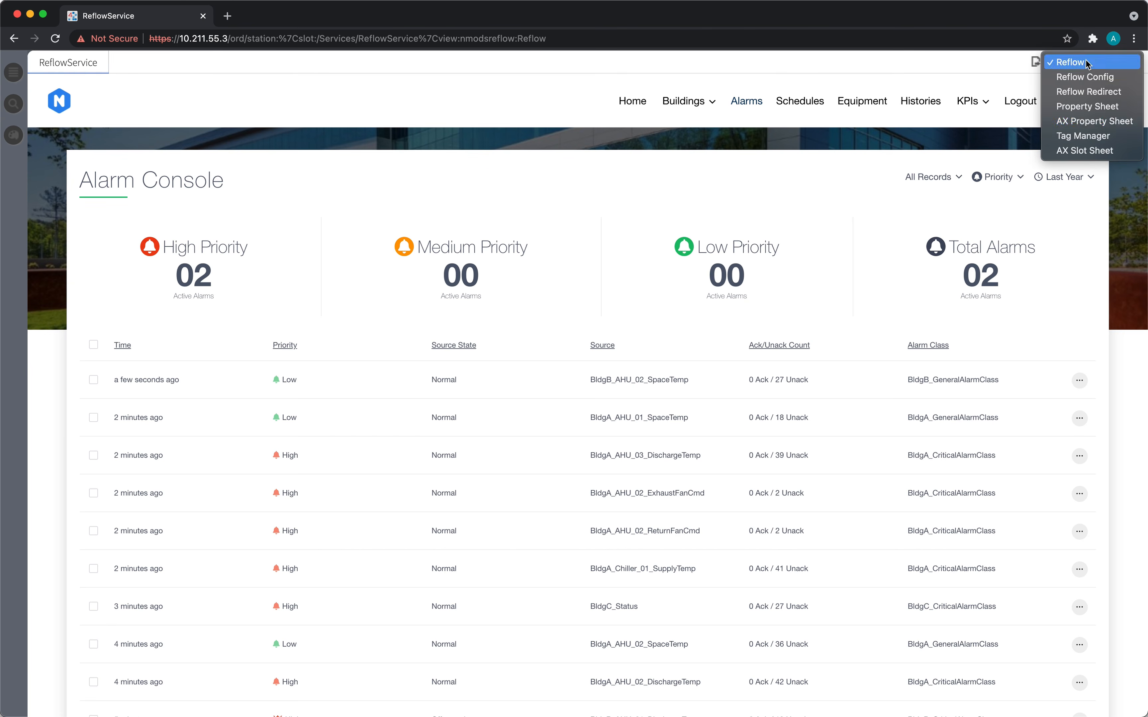
{"action": "left_click", "coordinate": [1076, 111]}
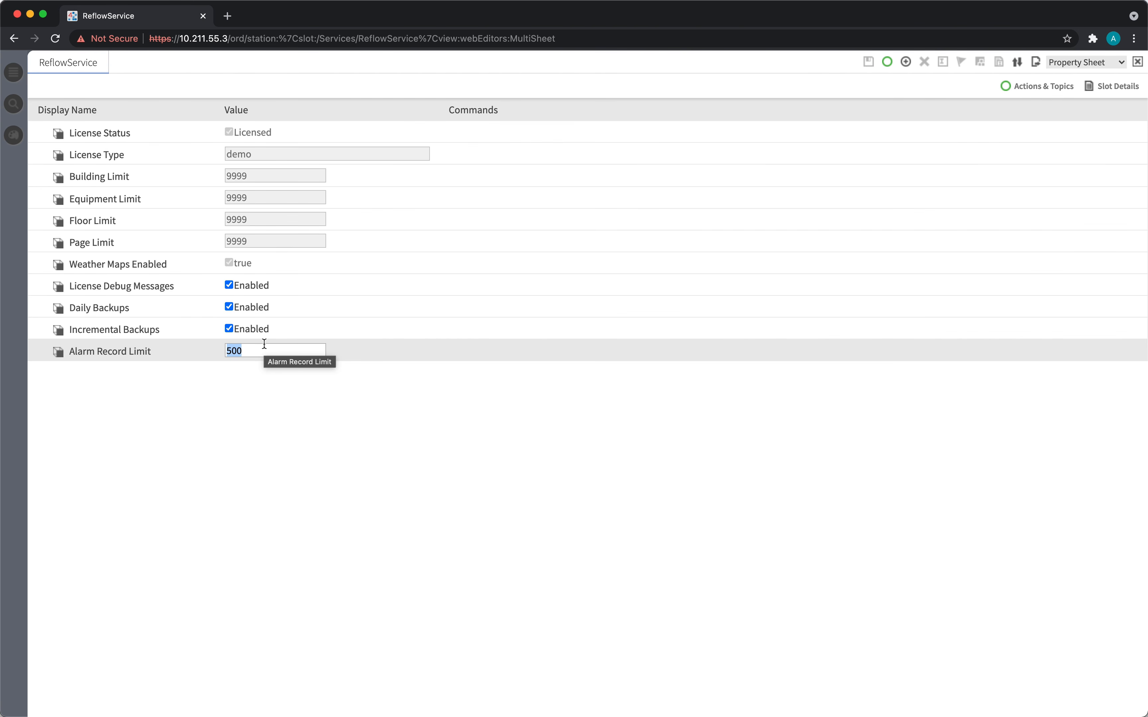
{"action": "type", "text": "20"}
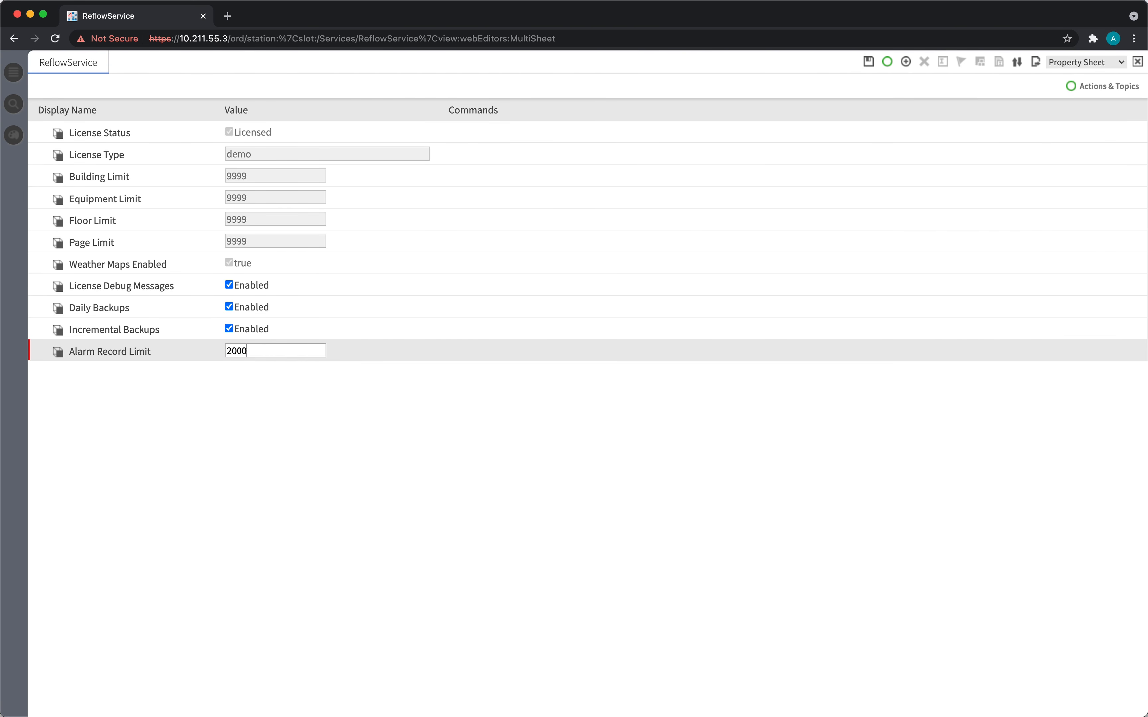
{"action": "key", "text": "super+s"}
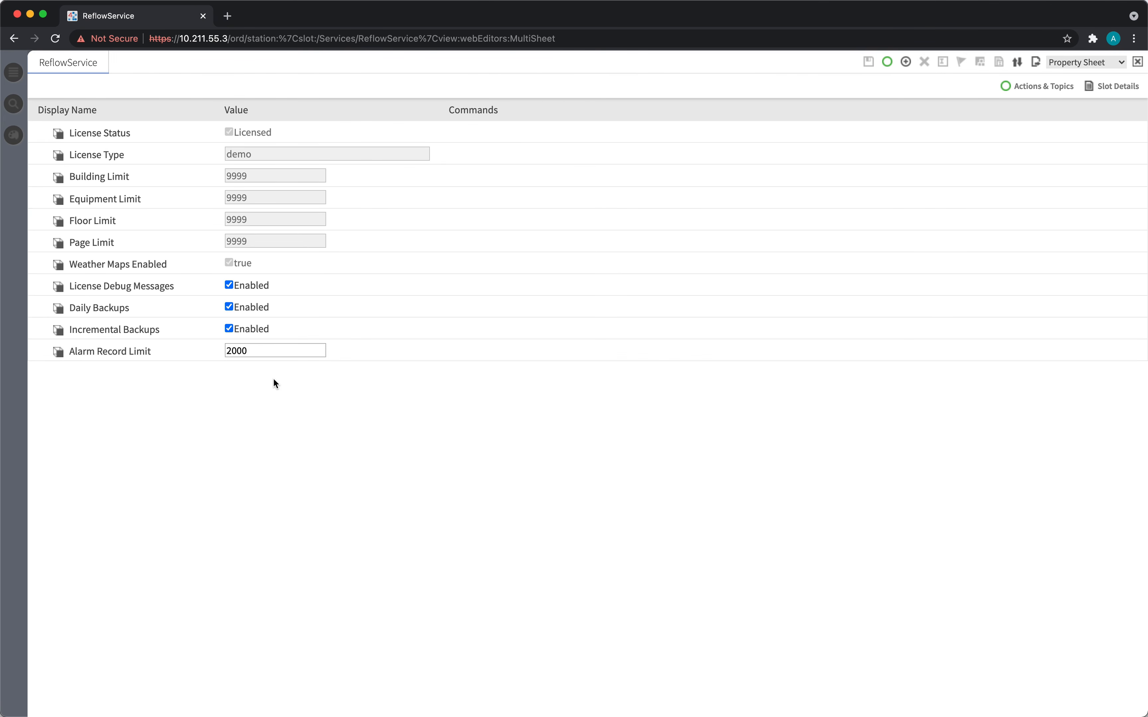
{"action": "left_click_drag", "start_coordinate": [268, 351], "coordinate": [231, 350]}
{"action": "left_click", "coordinate": [280, 385]}
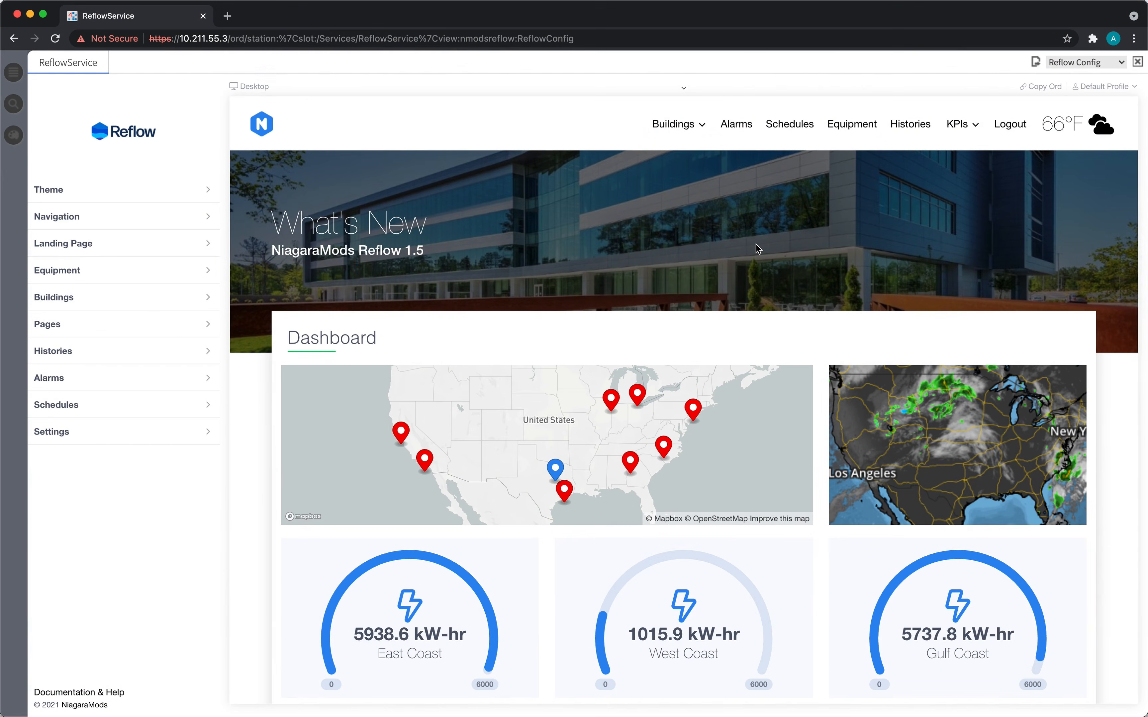
- Open the AHU-1 Discharge Fan chart from Histories and try the Line and Bar chart types before returning to Area
{"action": "left_click", "coordinate": [911, 126]}
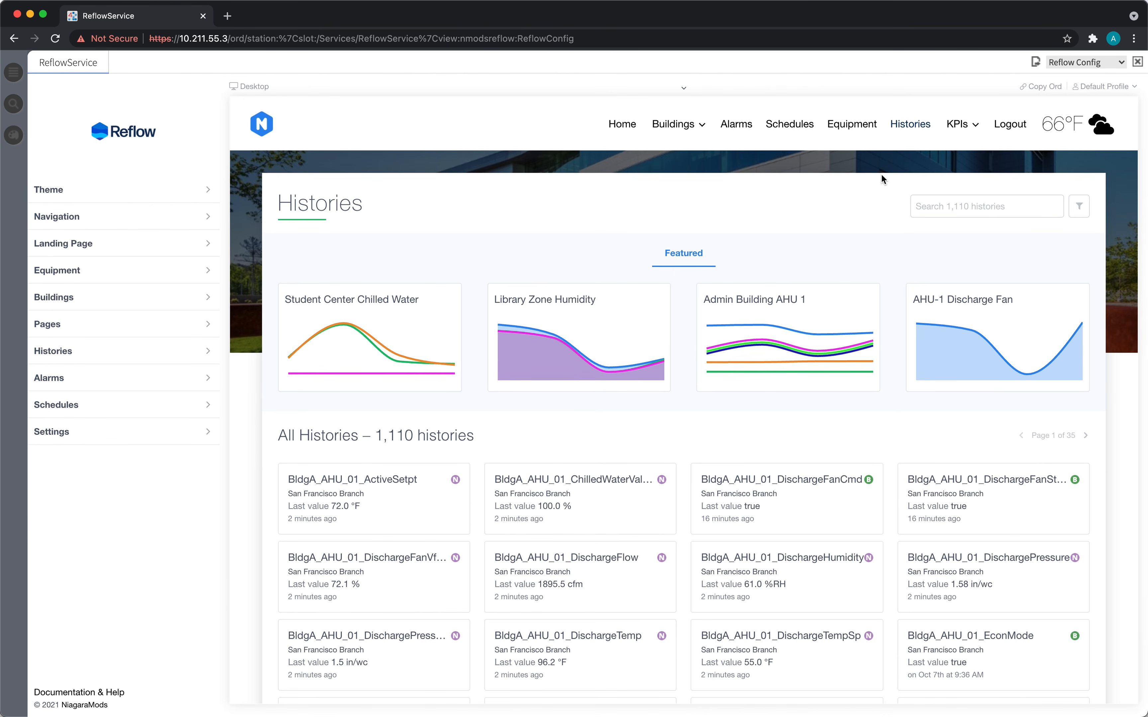
{"action": "left_click", "coordinate": [953, 323]}
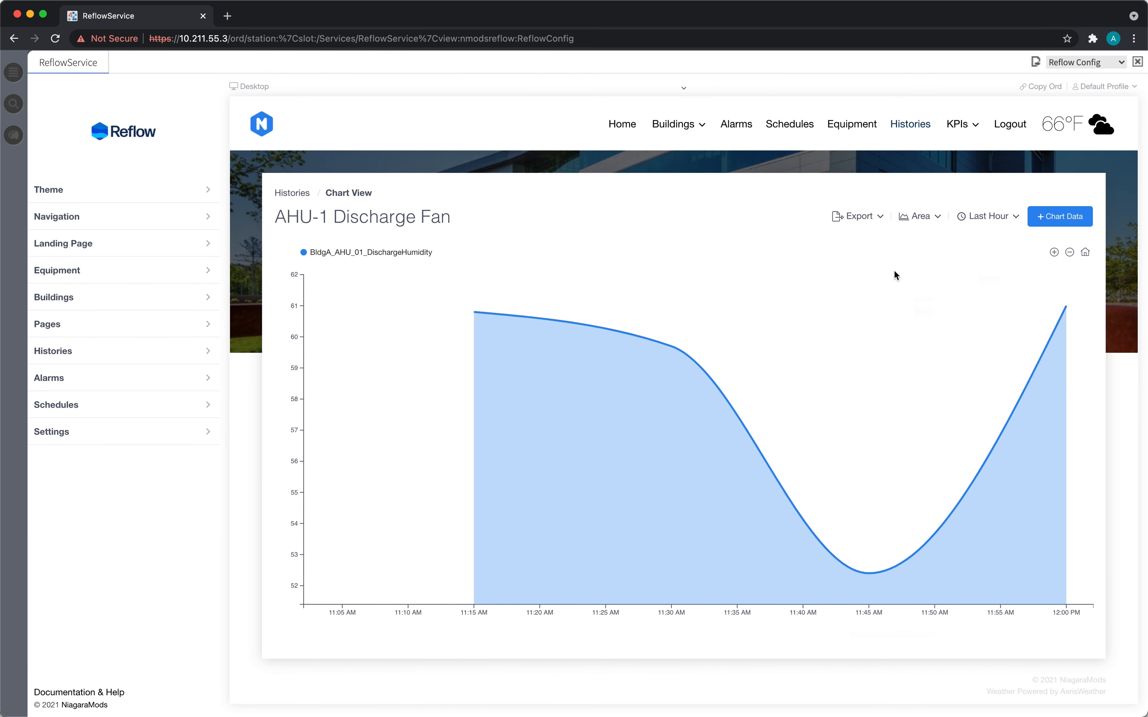
{"action": "left_click", "coordinate": [928, 223]}
{"action": "left_click", "coordinate": [907, 279]}
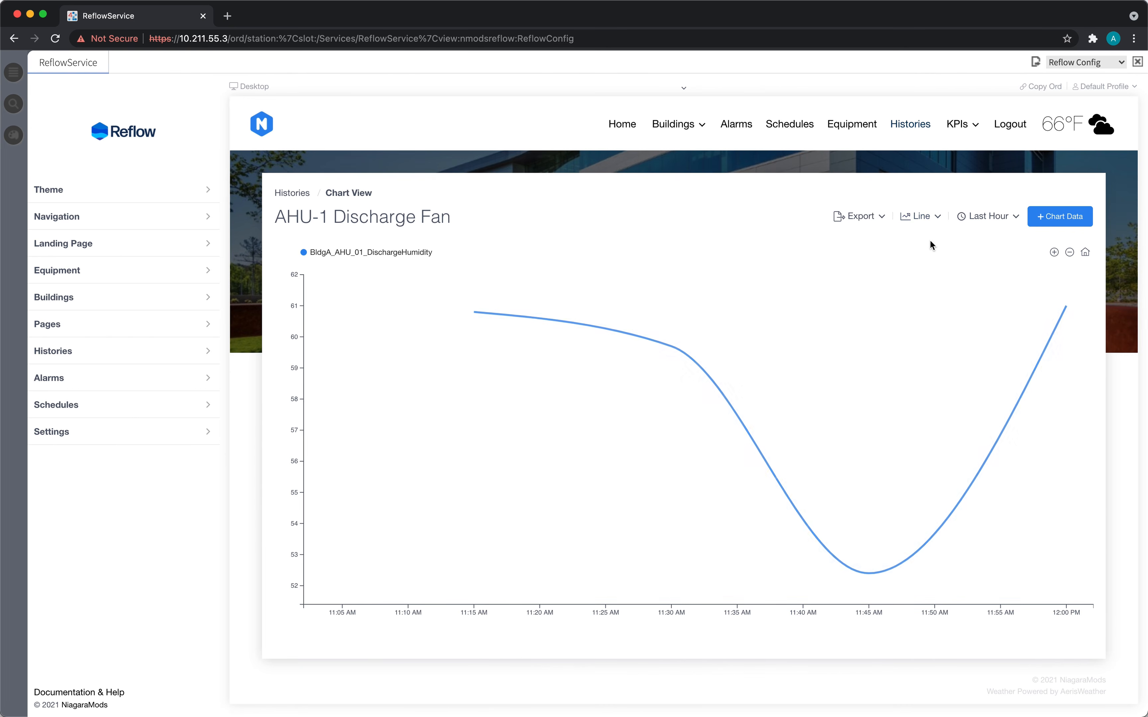
{"action": "left_click", "coordinate": [928, 222]}
{"action": "left_click", "coordinate": [909, 293]}
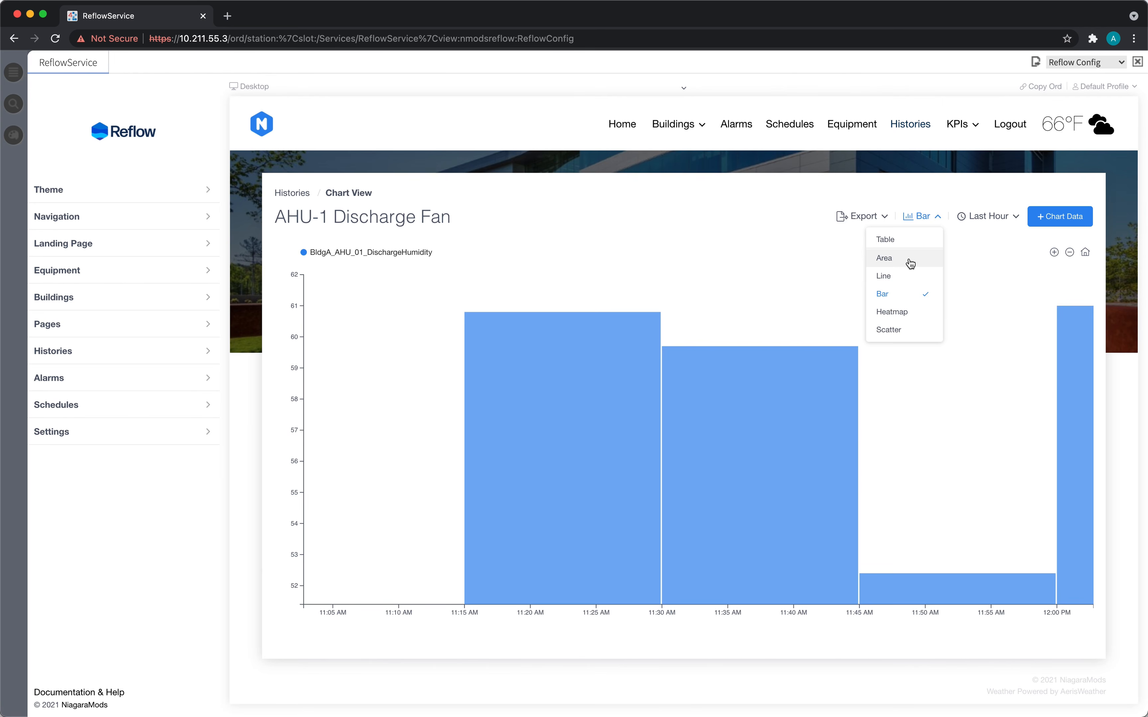
{"action": "left_click", "coordinate": [910, 259]}
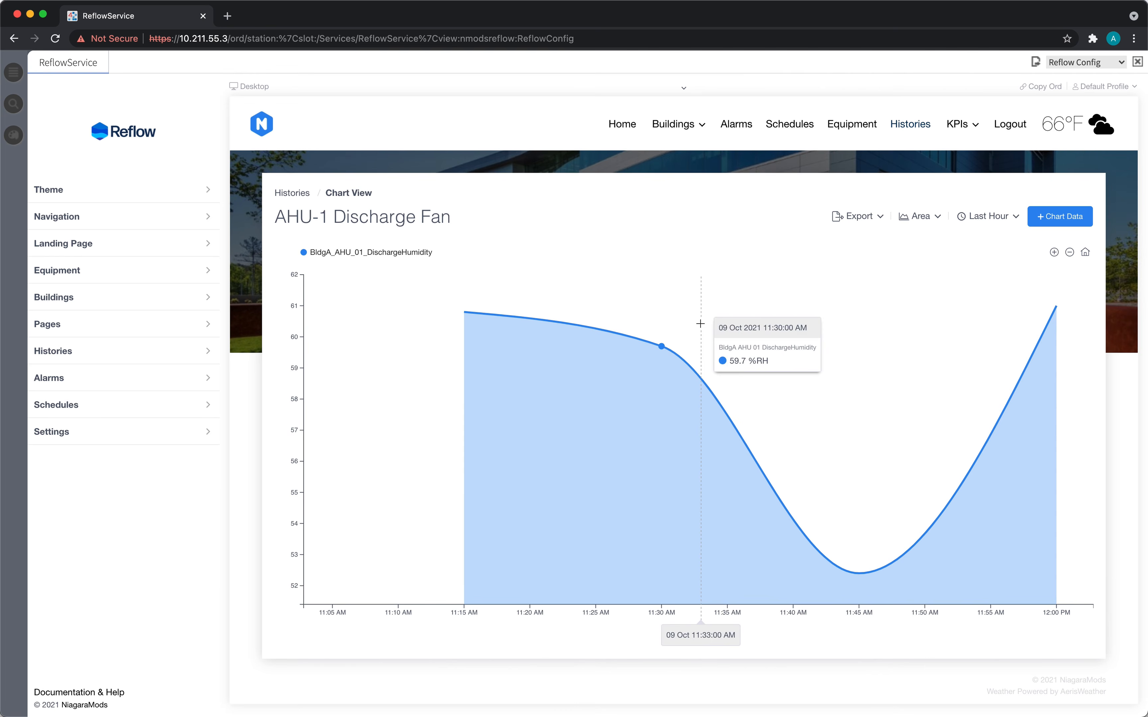
- Check the chart's export options, then hide the BldgA_AHU_01_DischargeHumidity series and show it again
{"action": "left_click", "coordinate": [862, 219]}
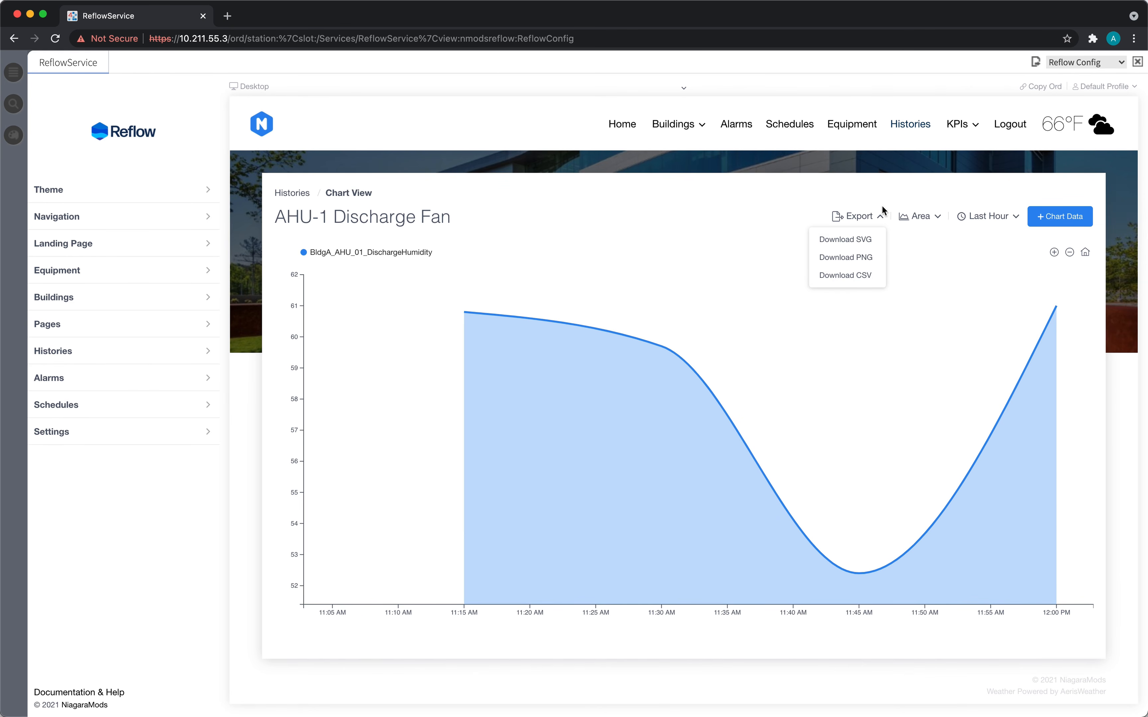
{"action": "left_click", "coordinate": [854, 216]}
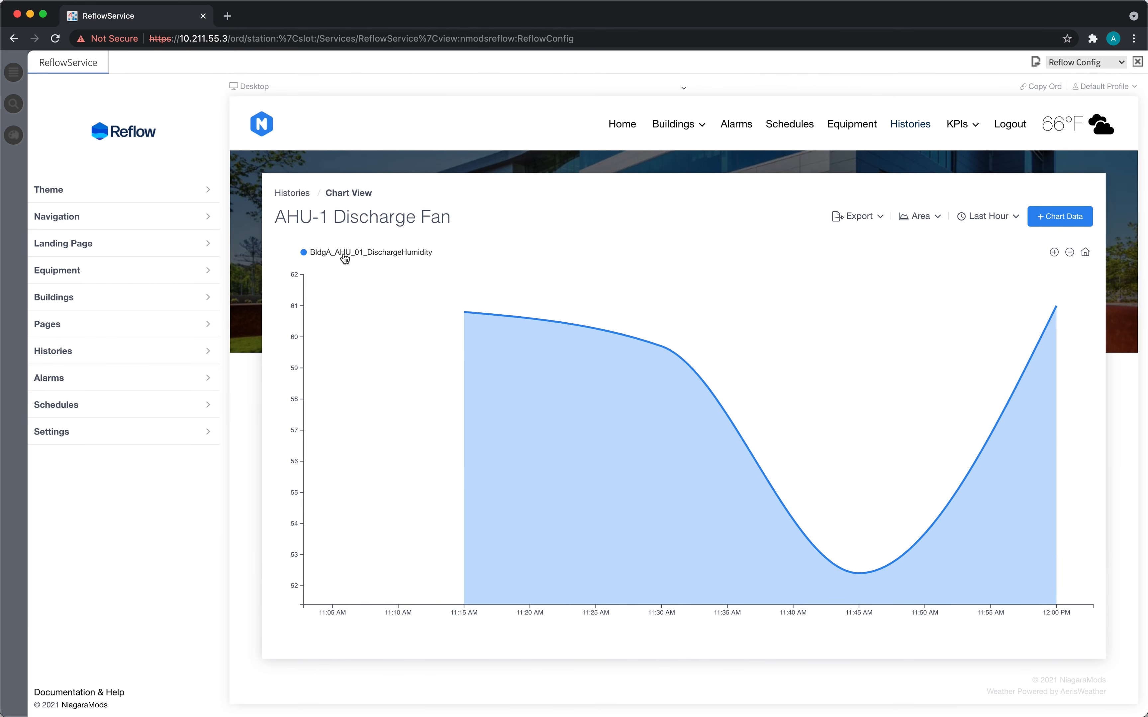
{"action": "right_click", "coordinate": [378, 254]}
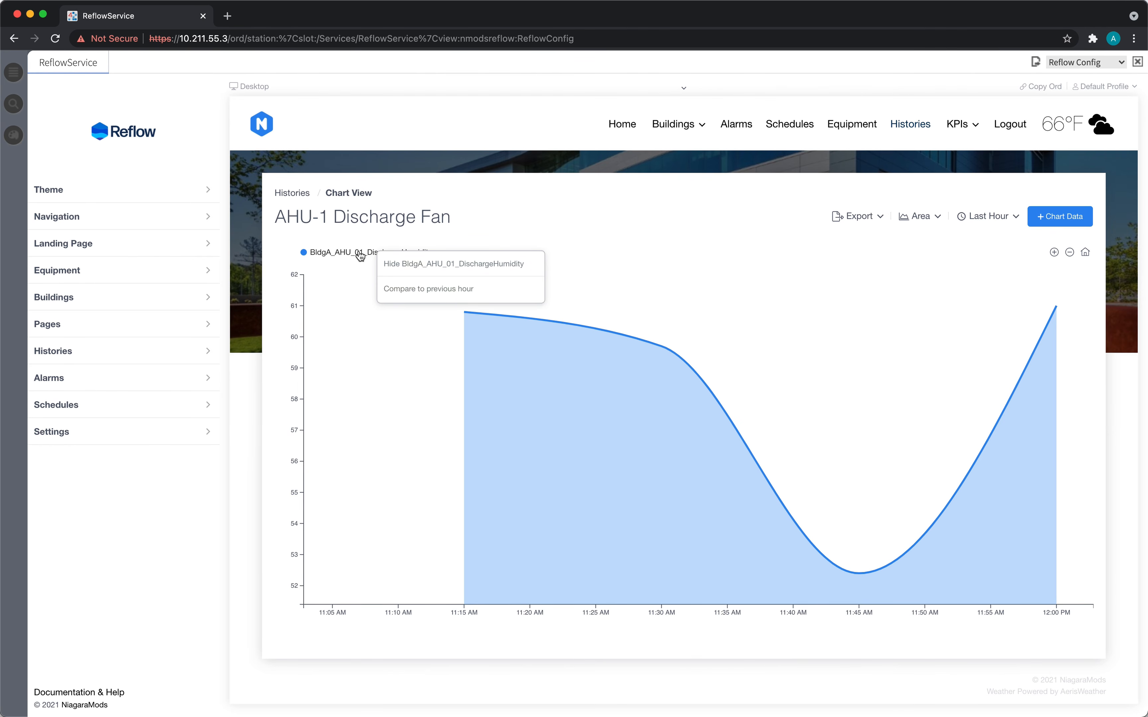
{"action": "left_click", "coordinate": [420, 267]}
{"action": "right_click", "coordinate": [408, 258]}
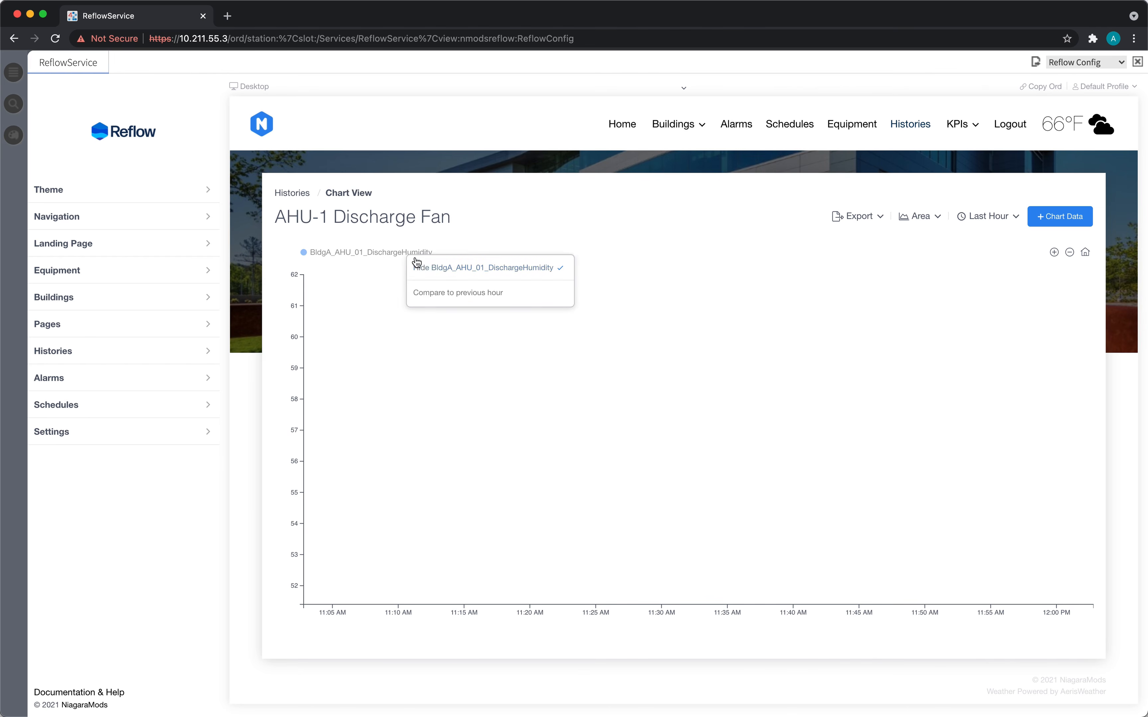
{"action": "left_click", "coordinate": [422, 268]}
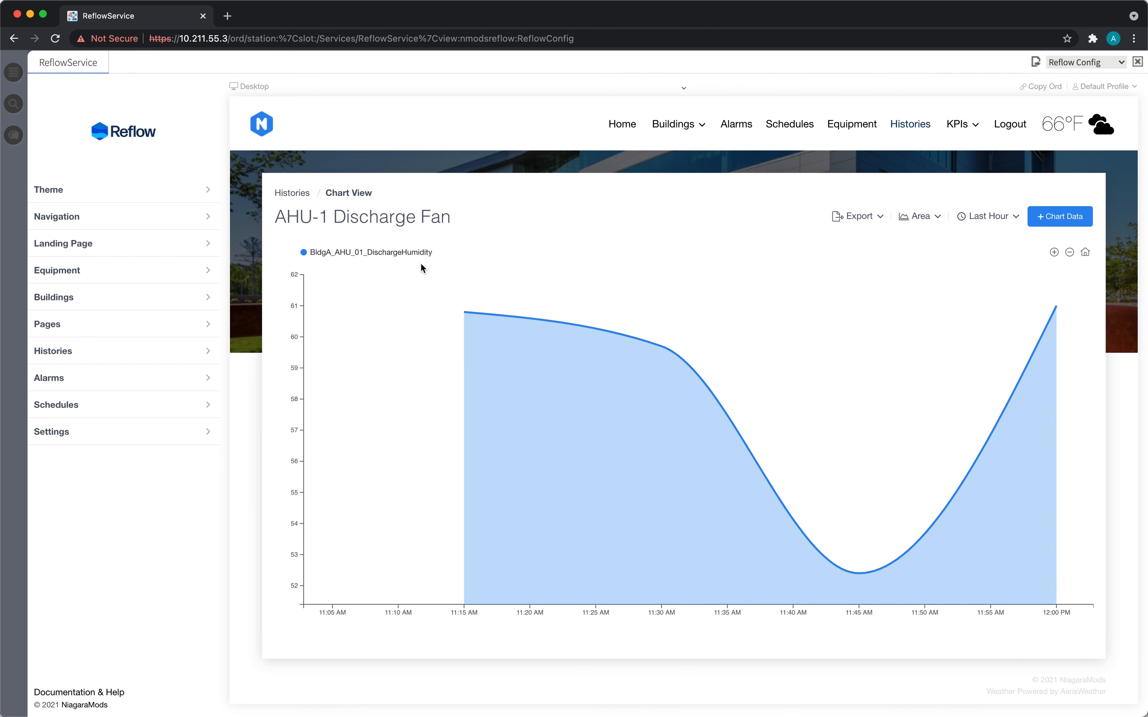
- Compare the BldgA_AHU_01_DischargeHumidity series to the previous hour and set the chart's time range to Today
{"action": "right_click", "coordinate": [403, 257]}
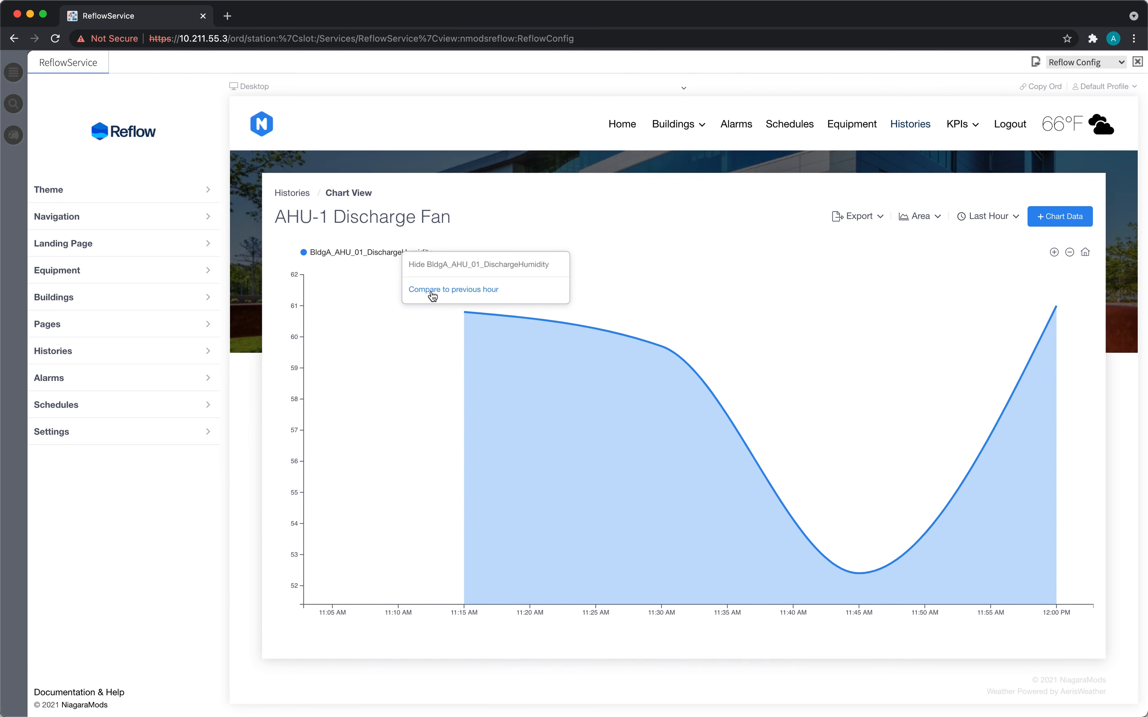
{"action": "left_click", "coordinate": [476, 298]}
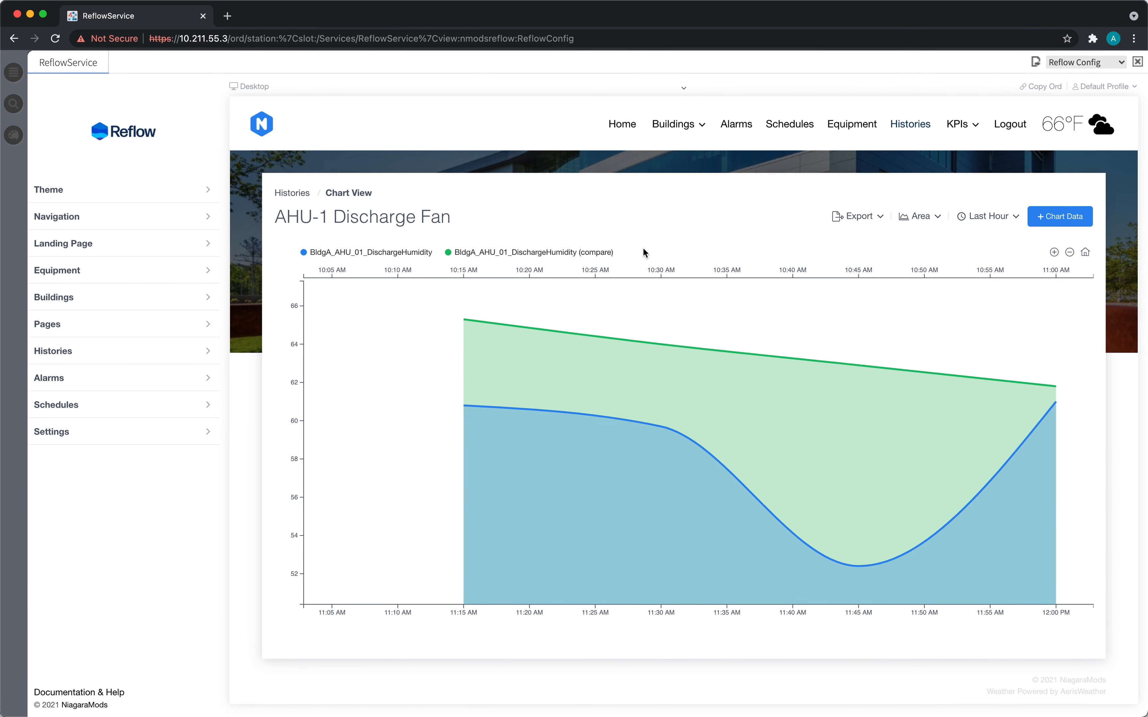
{"action": "left_click", "coordinate": [987, 217]}
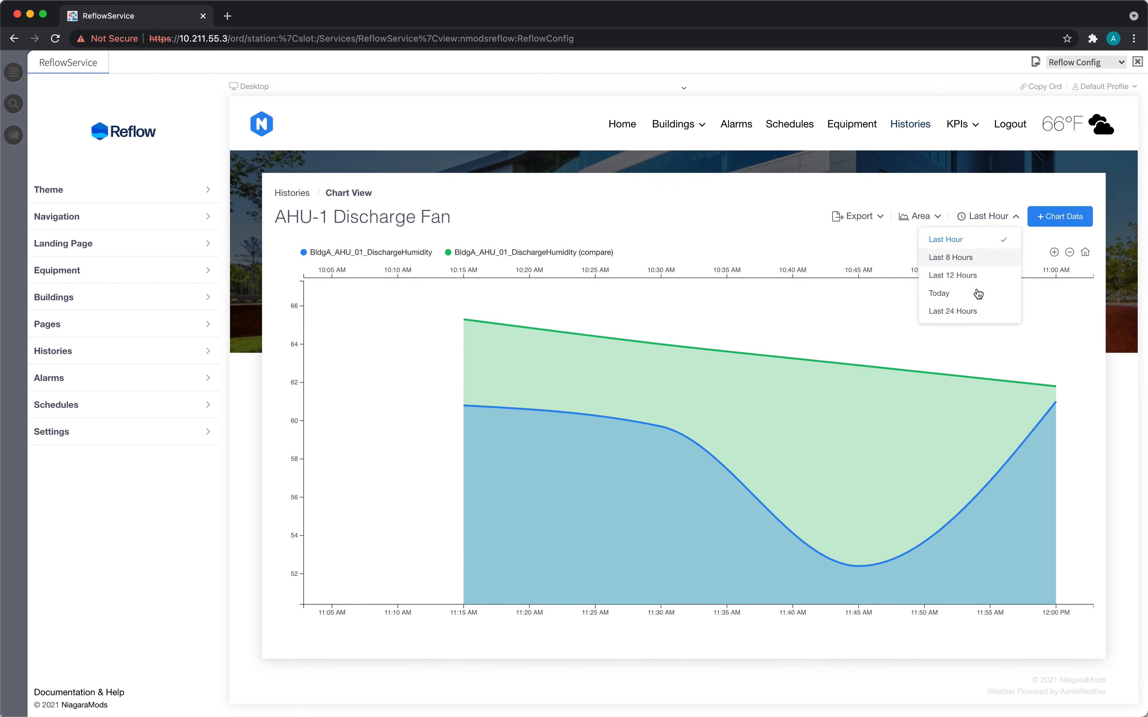
{"action": "scroll", "coordinate": [977, 289], "scroll_direction": "down", "scroll_amount": 2}
{"action": "scroll", "coordinate": [961, 280], "scroll_direction": "down", "scroll_amount": 1}
{"action": "scroll", "coordinate": [965, 266], "scroll_direction": "up", "scroll_amount": 2}
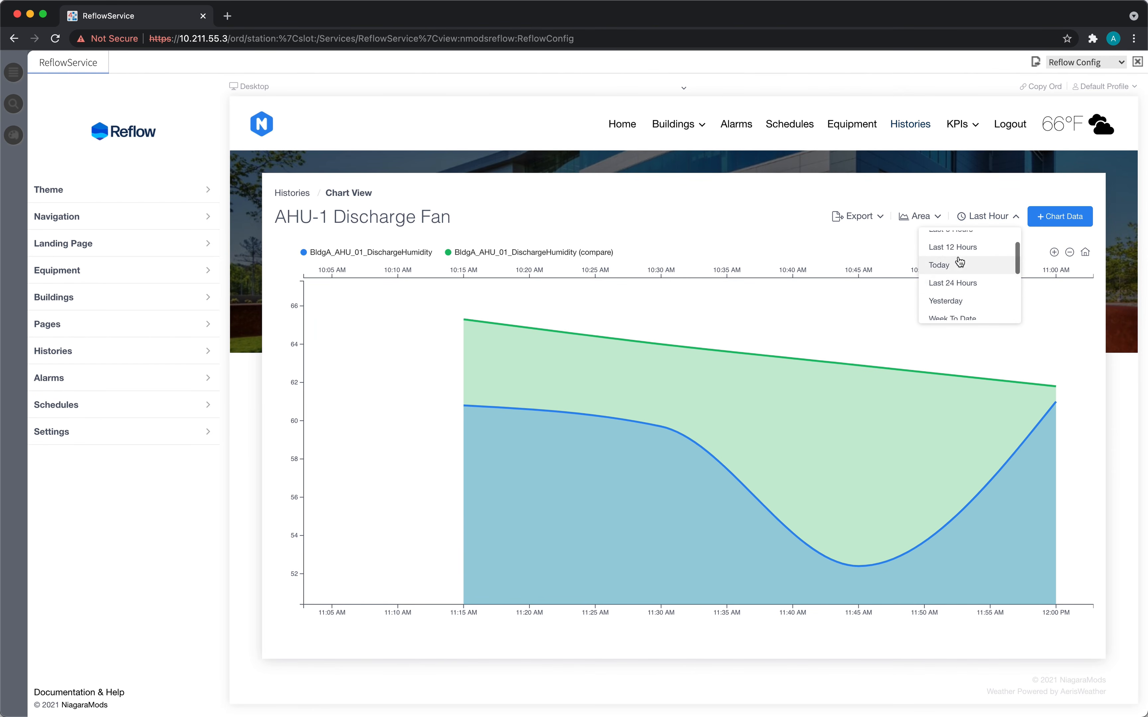
{"action": "scroll", "coordinate": [958, 287], "scroll_direction": "down", "scroll_amount": 1}
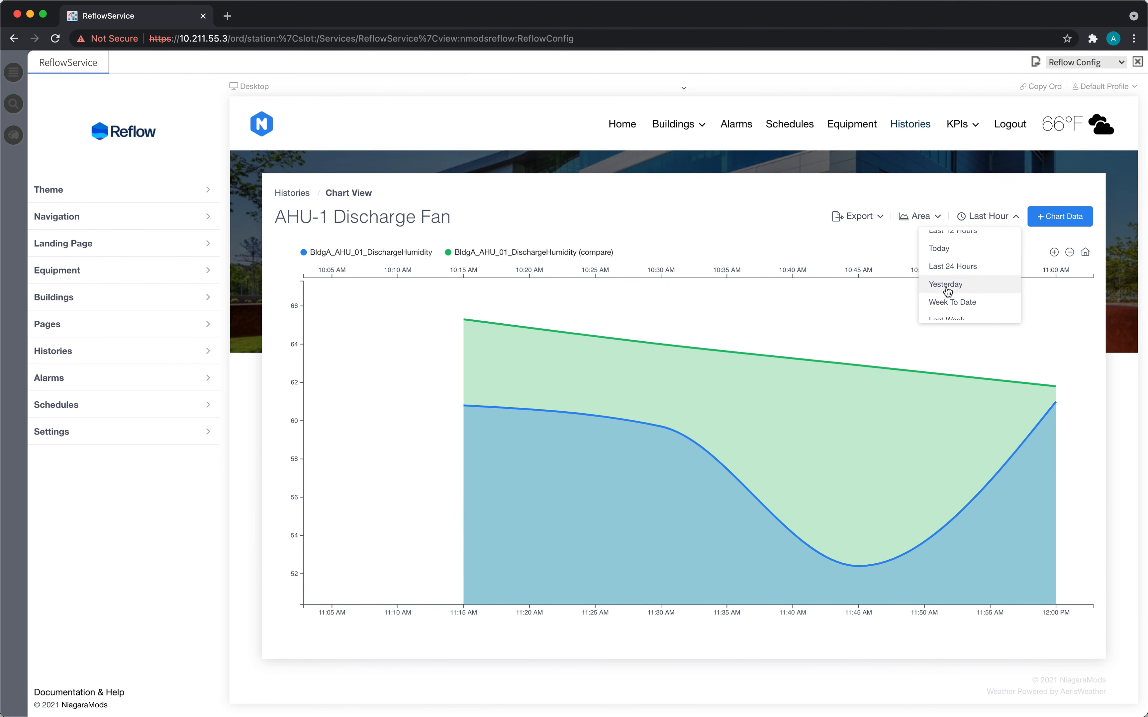
{"action": "scroll", "coordinate": [953, 287], "scroll_direction": "up", "scroll_amount": 2}
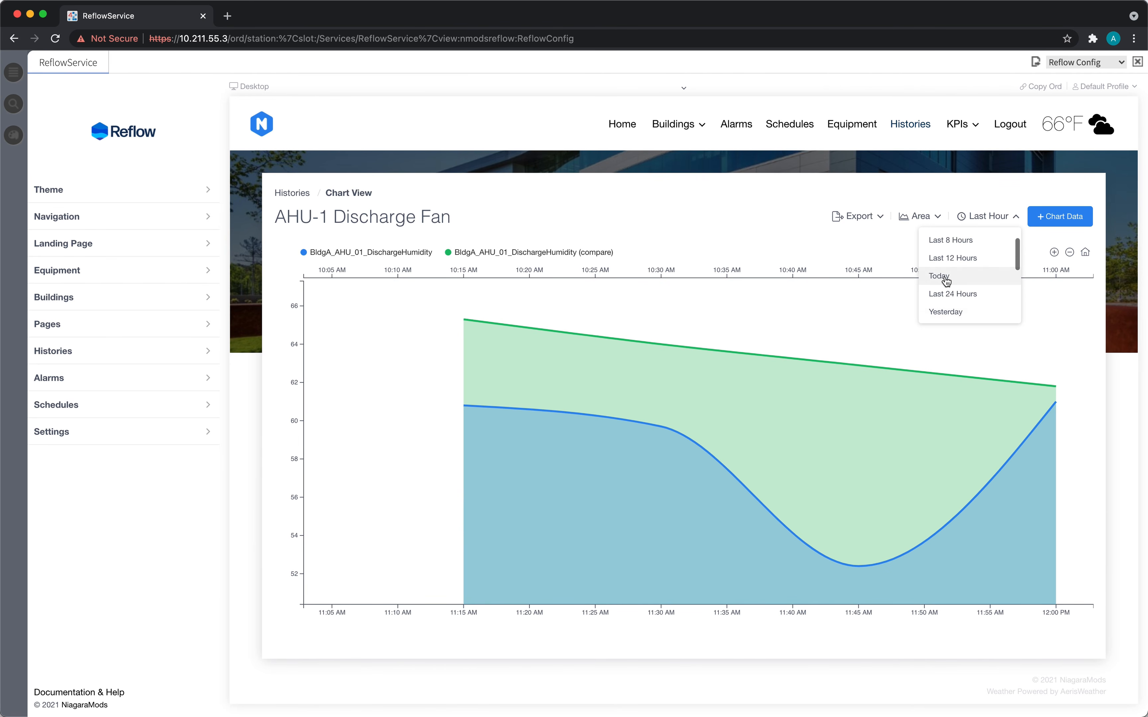
{"action": "left_click", "coordinate": [951, 276]}
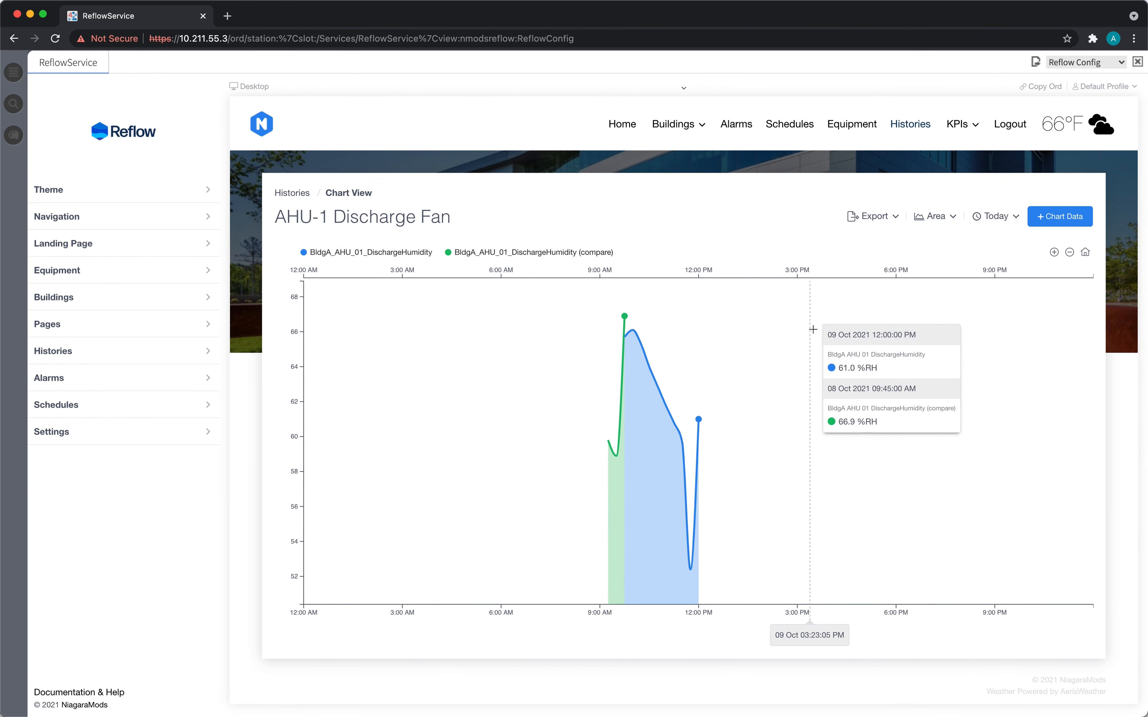
- View the chart's comparison for Yesterday and return the time range to Last Hour
{"action": "scroll", "coordinate": [968, 285], "scroll_direction": "down", "scroll_amount": 2}
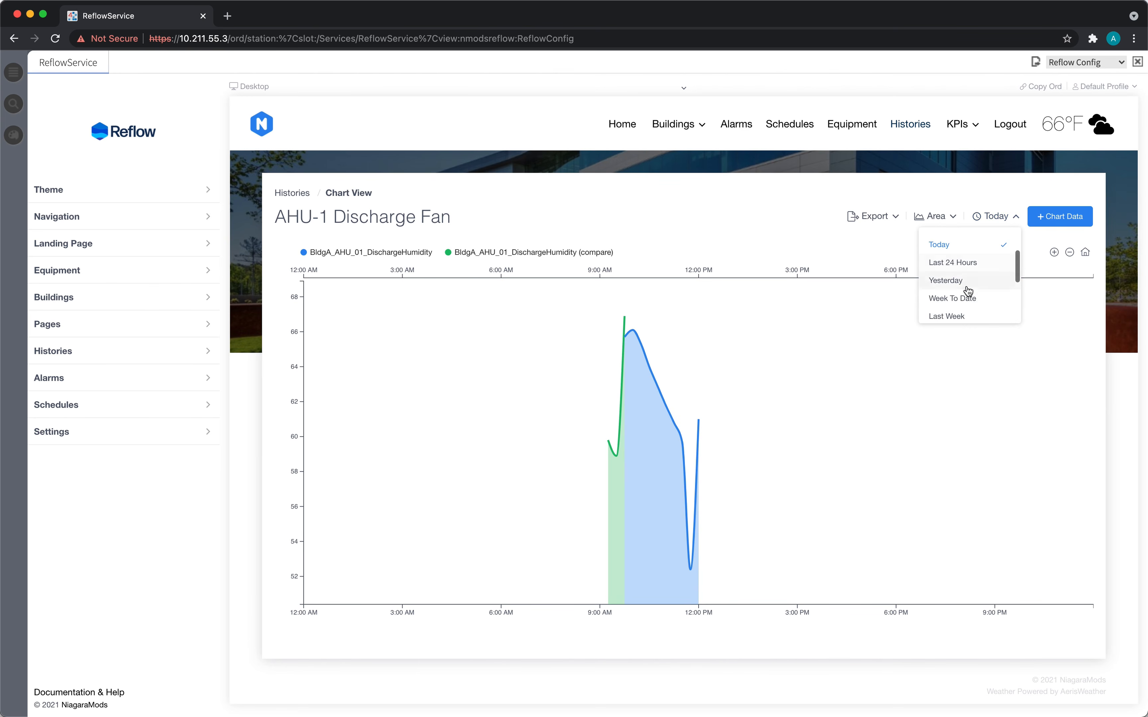
{"action": "left_click", "coordinate": [963, 284]}
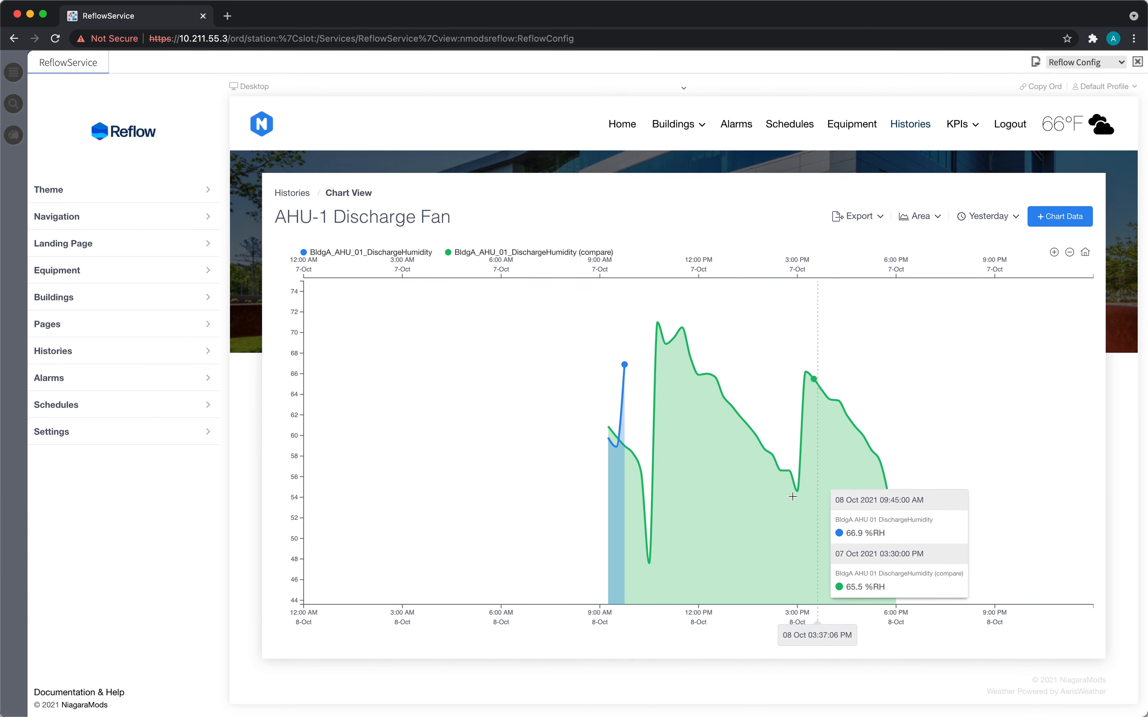
{"action": "left_click", "coordinate": [989, 217]}
{"action": "scroll", "coordinate": [980, 243], "scroll_direction": "up", "scroll_amount": 2}
{"action": "left_click", "coordinate": [979, 244]}
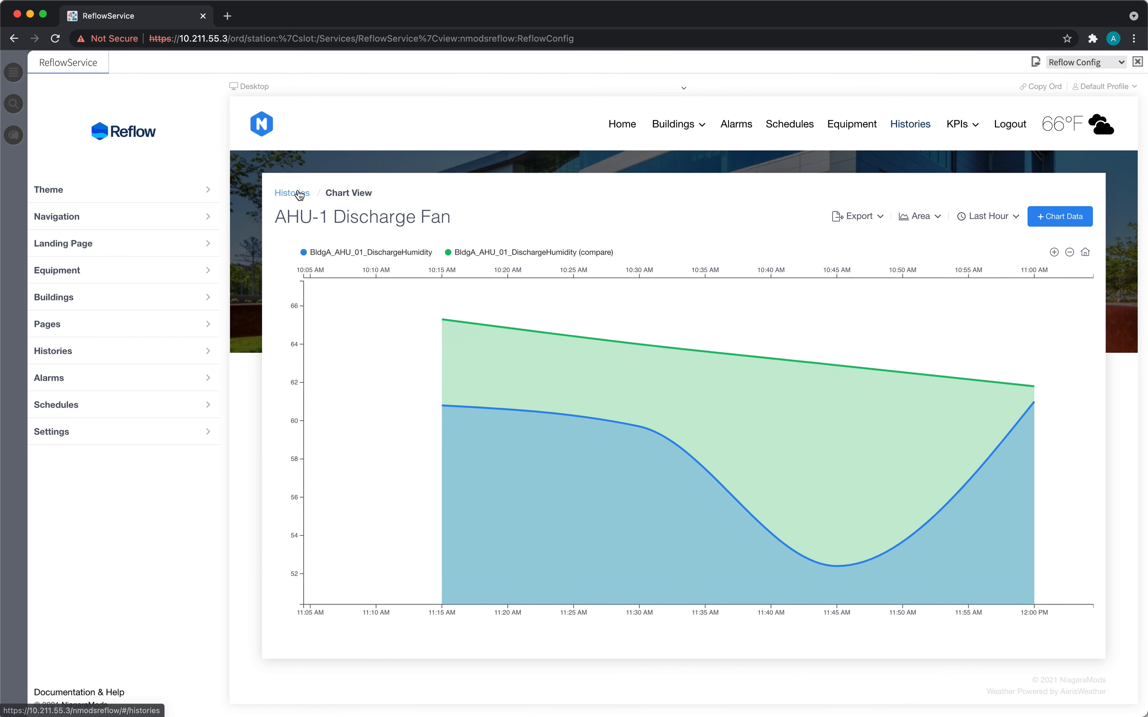
- On the home page dashboard, check the Raleigh IAQ chart's export options and set its time range to Last Hour
{"action": "left_click", "coordinate": [622, 132]}
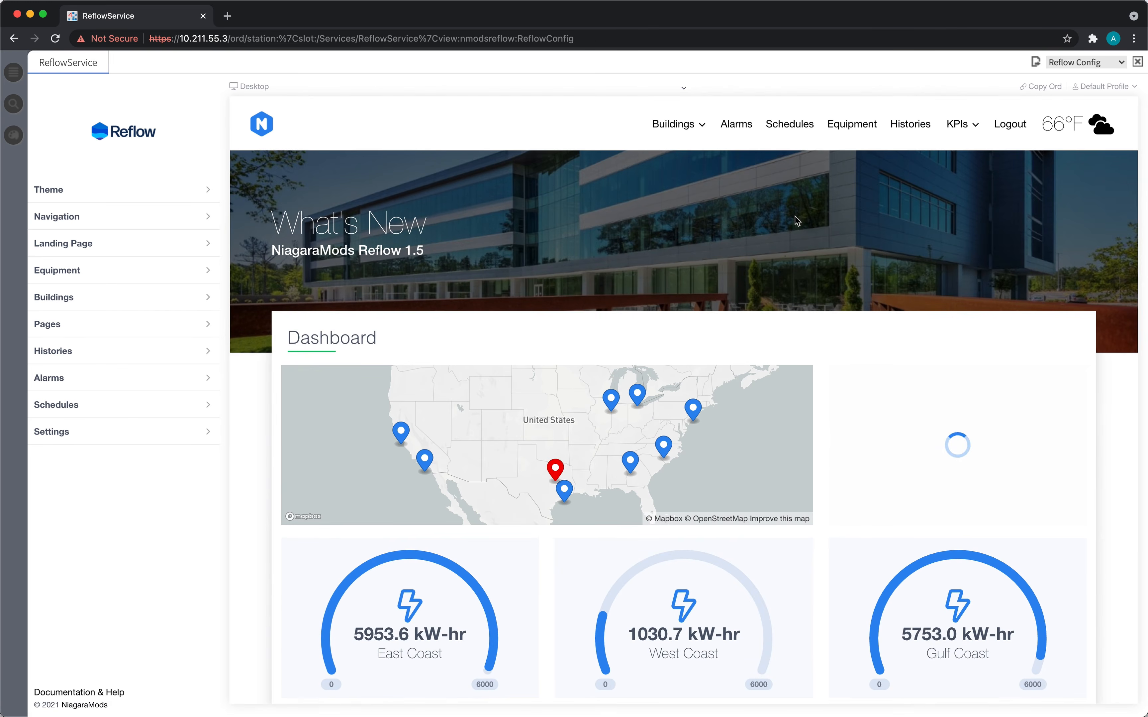
{"action": "scroll", "coordinate": [1084, 289], "scroll_direction": "down", "scroll_amount": 5}
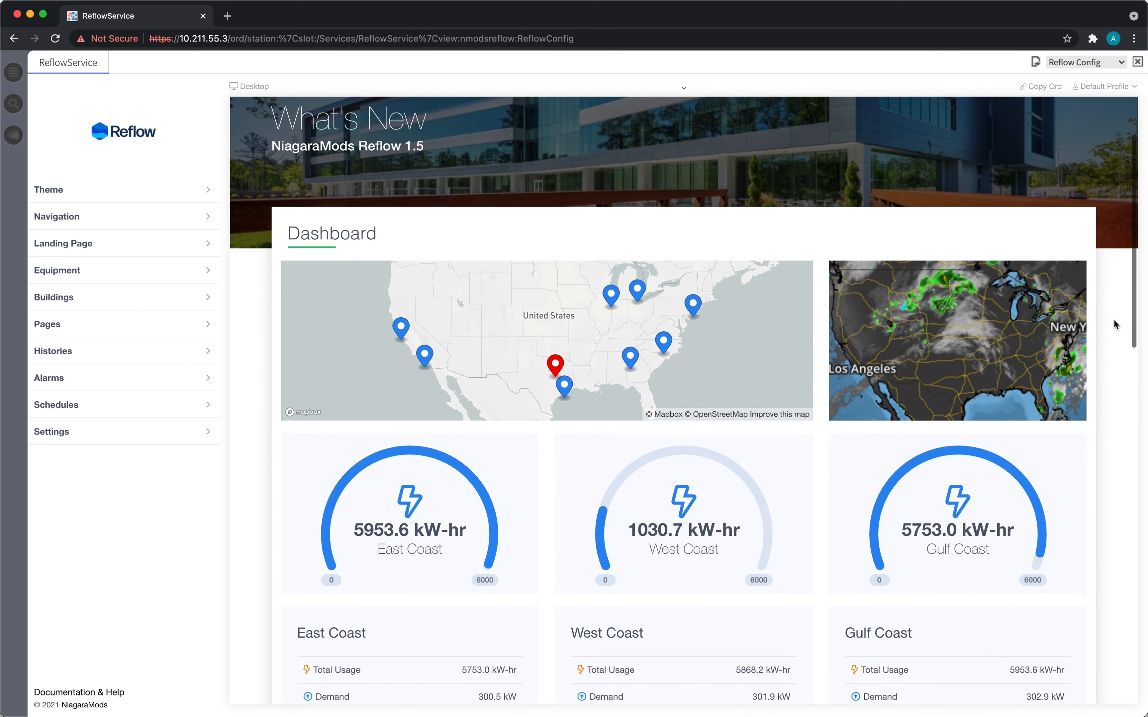
{"action": "scroll", "coordinate": [1115, 324], "scroll_direction": "down", "scroll_amount": 5}
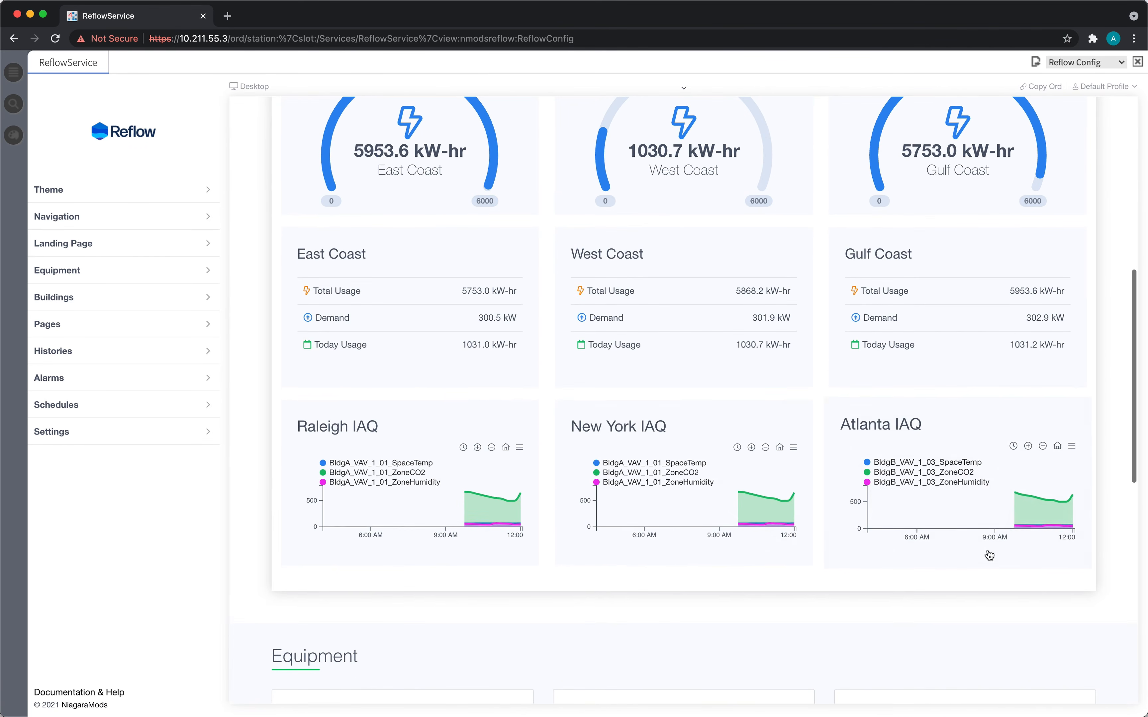
{"action": "mouse_move", "coordinate": [508, 503]}
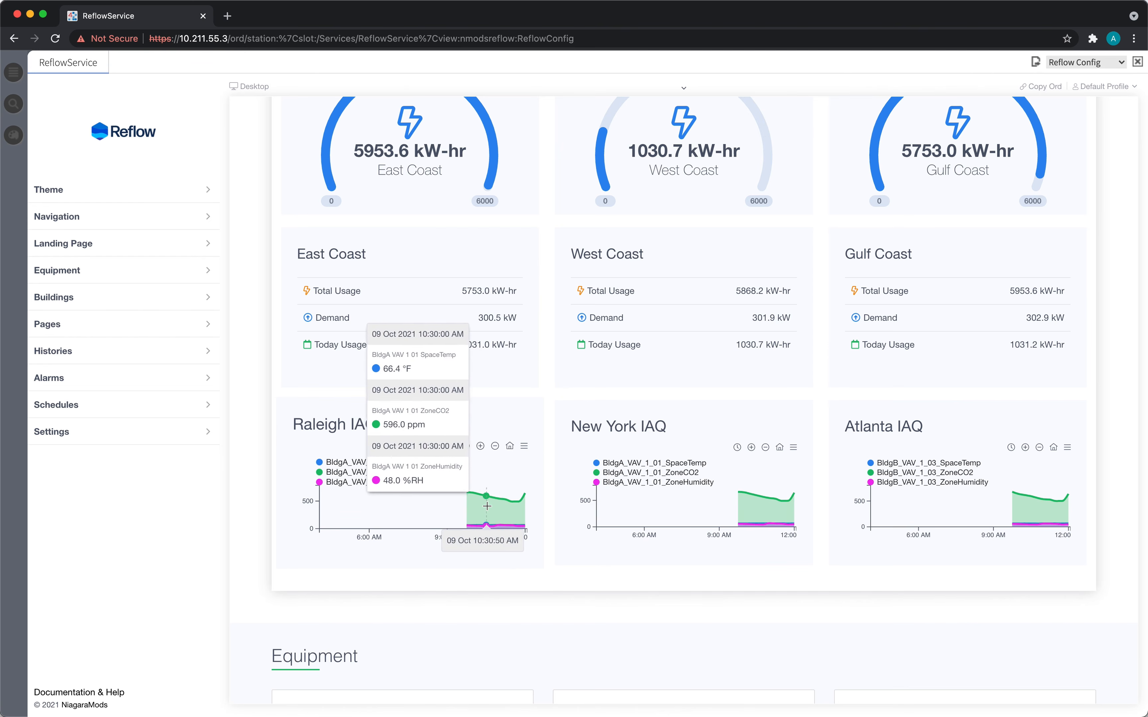
{"action": "left_click", "coordinate": [524, 448]}
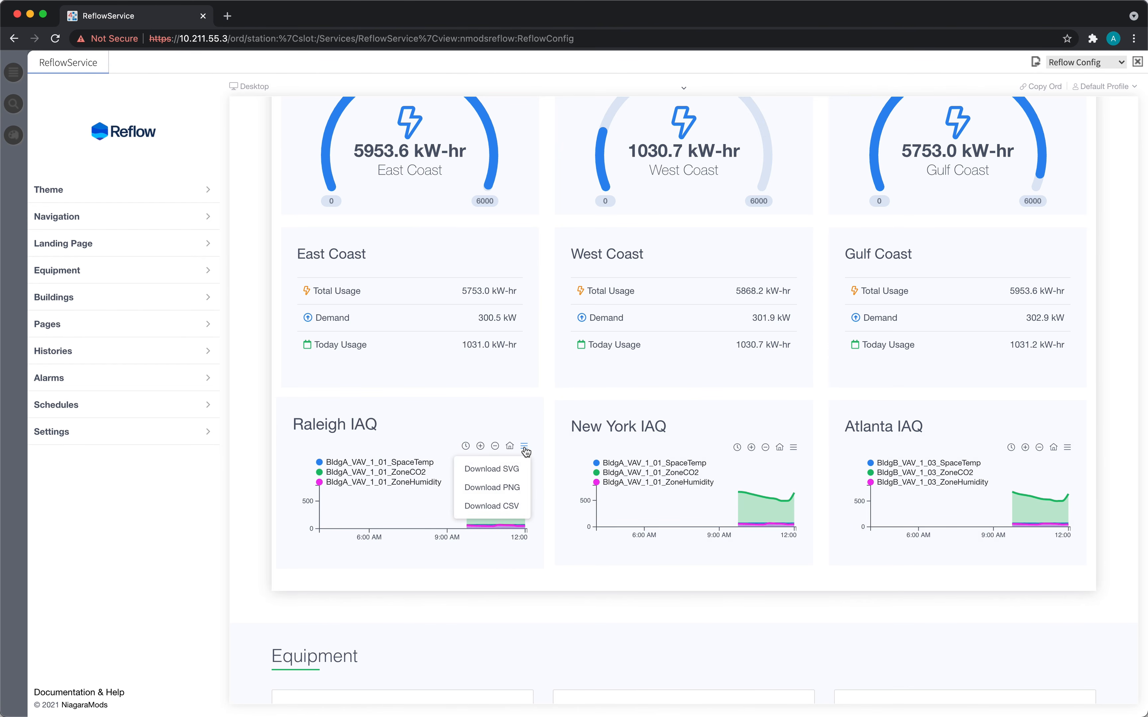
{"action": "left_click", "coordinate": [524, 449]}
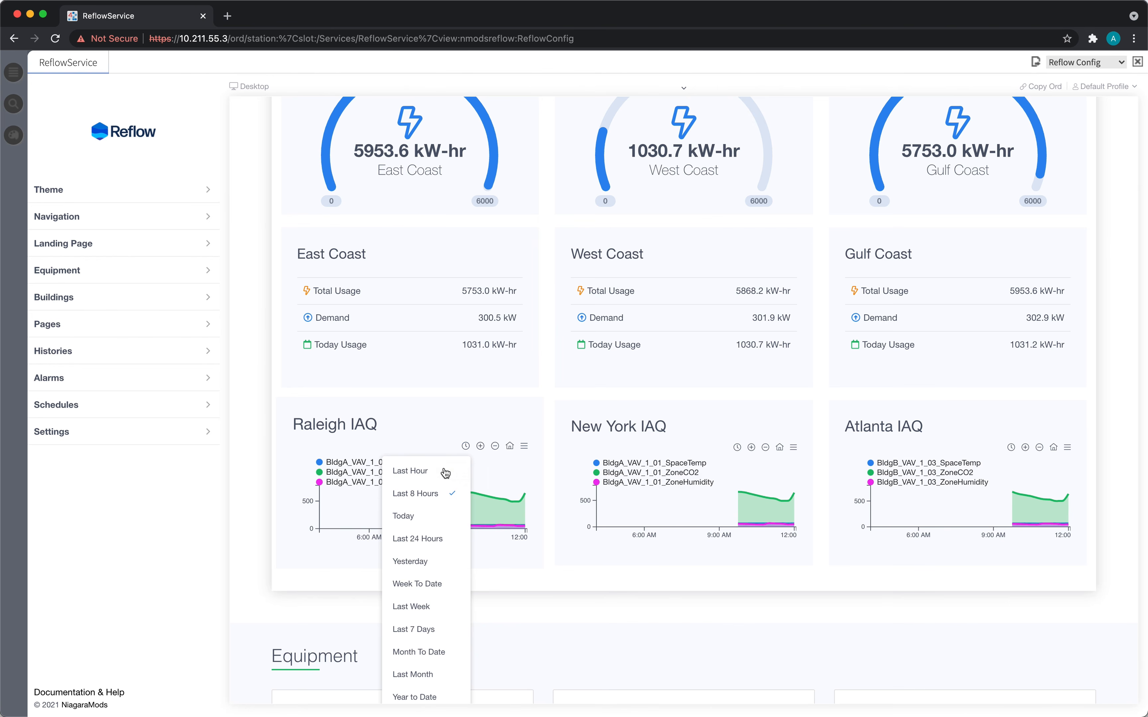
{"action": "left_click", "coordinate": [443, 472]}
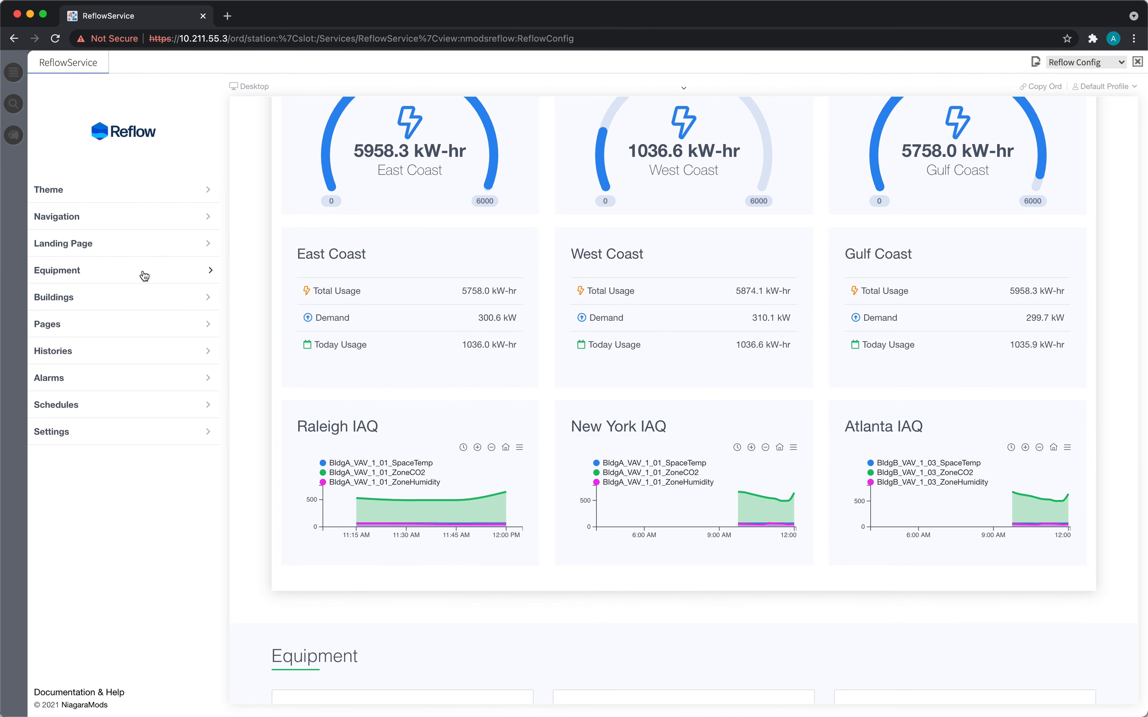
- Set both the width and the height of the Raleigh IAQ history chart card on the landing page to Double
{"action": "left_click", "coordinate": [134, 249]}
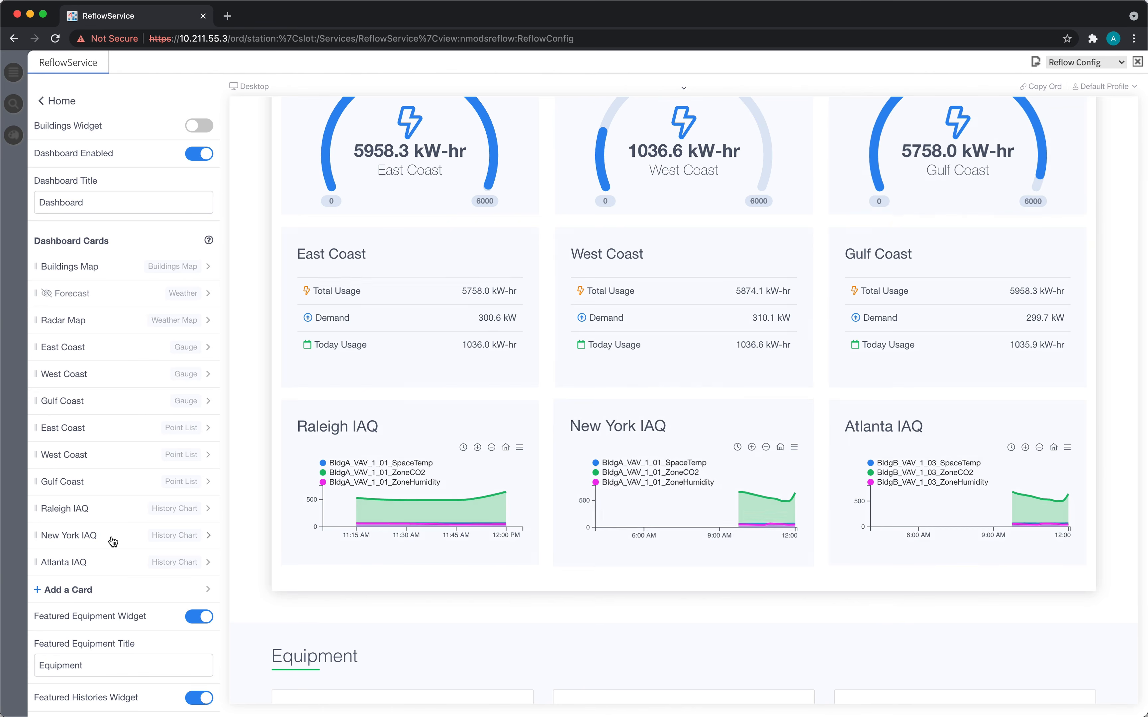
{"action": "left_click", "coordinate": [117, 511]}
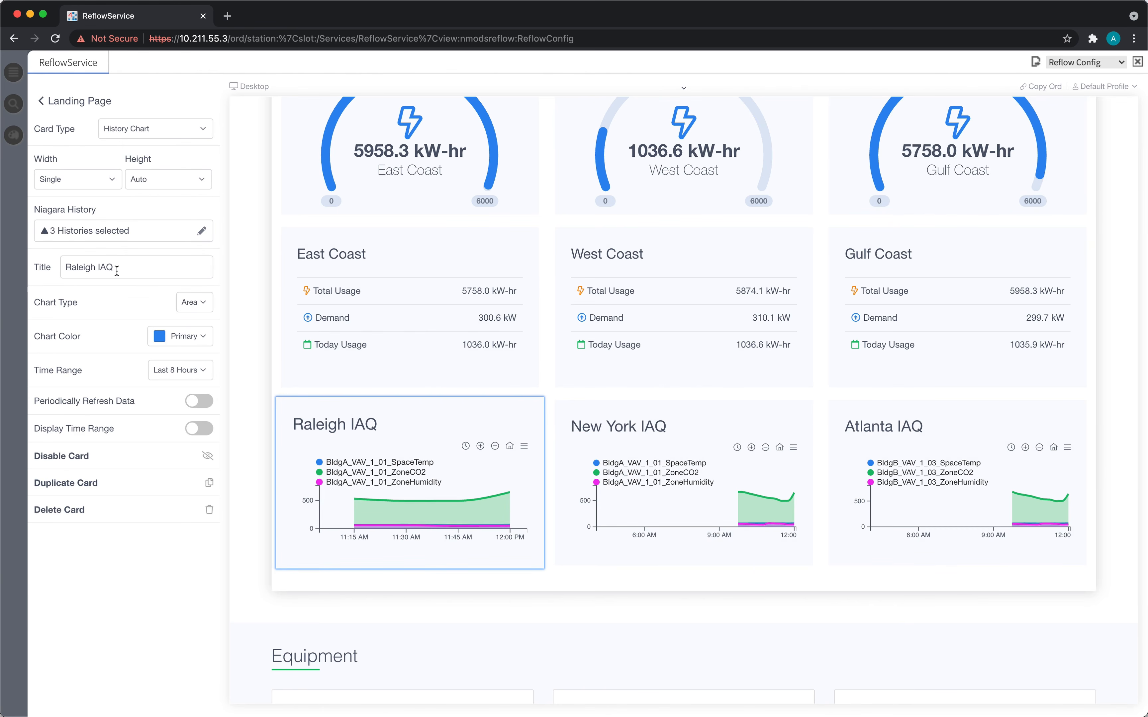
{"action": "key", "text": "ctrl+Up"}
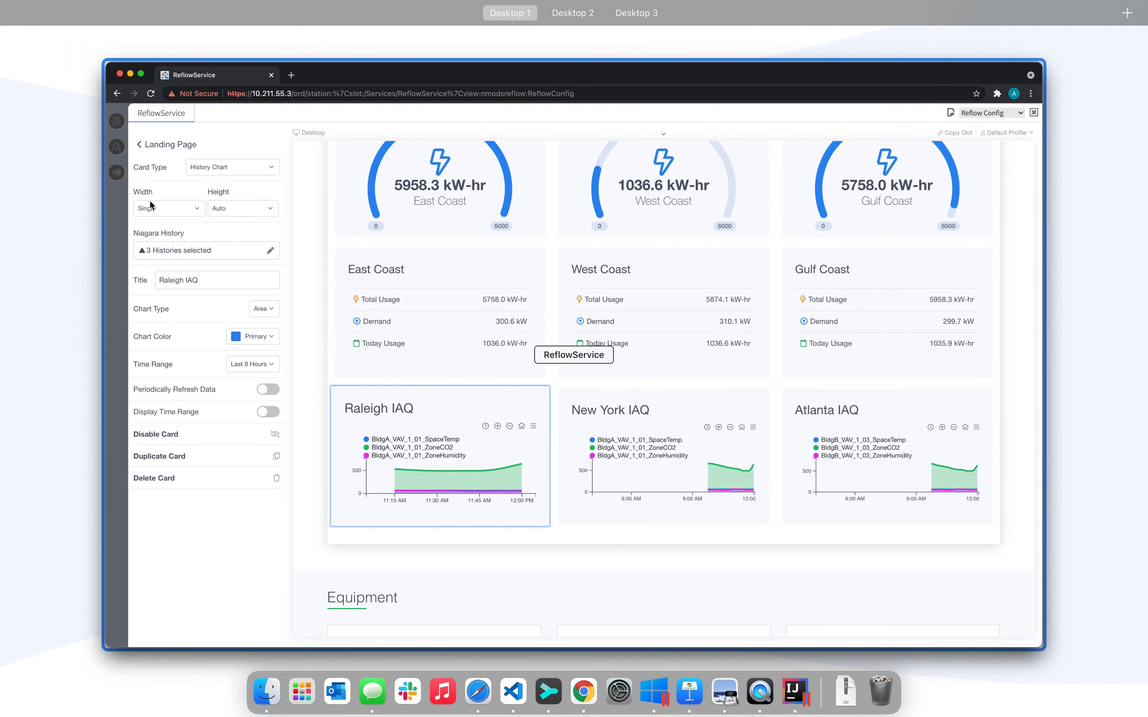
{"action": "left_click", "coordinate": [146, 202]}
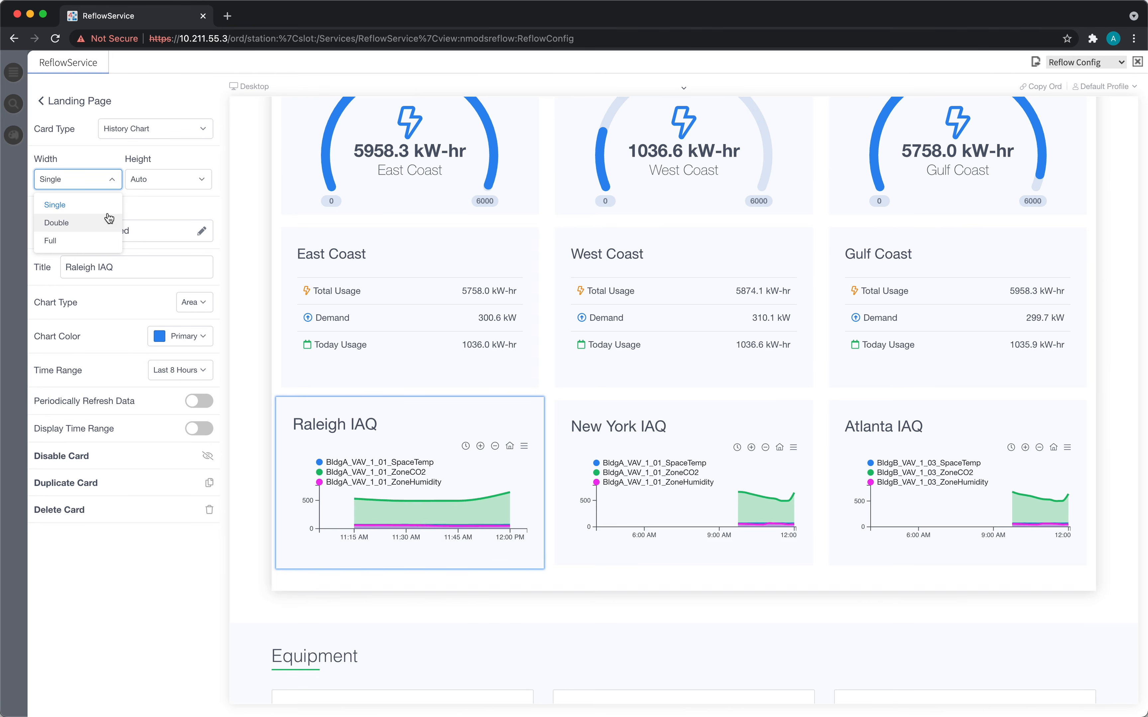
{"action": "left_click", "coordinate": [102, 223]}
{"action": "left_click", "coordinate": [147, 179]}
{"action": "left_click", "coordinate": [151, 242]}
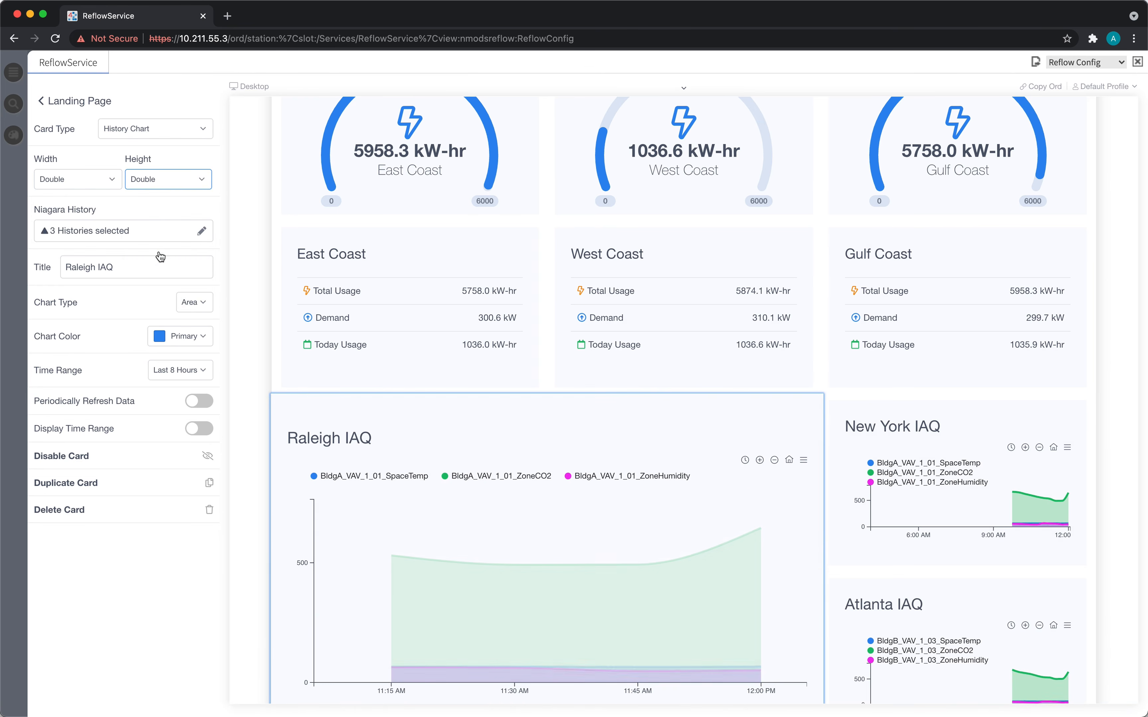
{"action": "scroll", "coordinate": [233, 295], "scroll_direction": "down", "scroll_amount": 4}
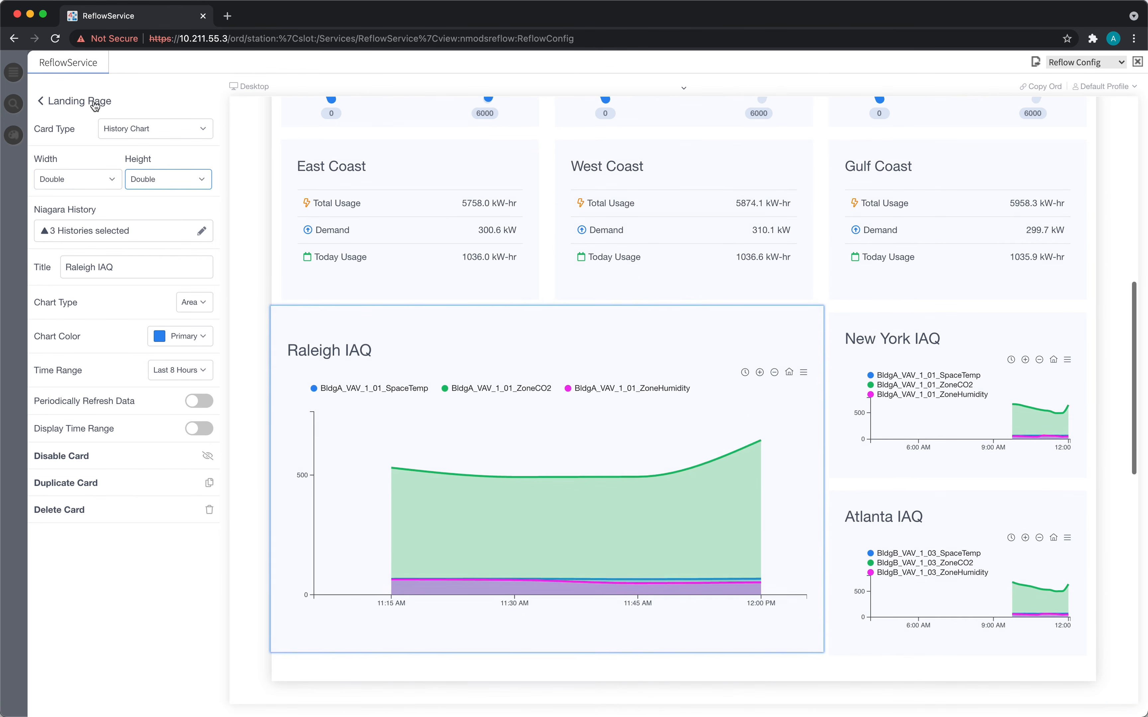
{"action": "left_click", "coordinate": [95, 103]}
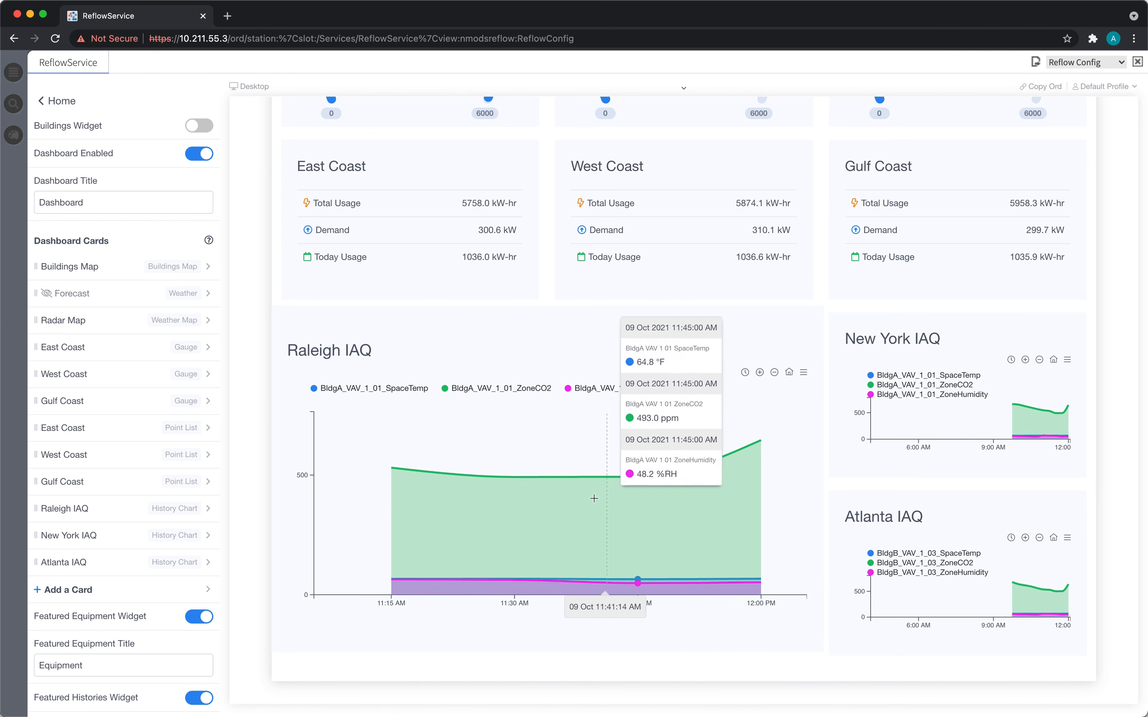
- Zoom the enlarged Raleigh IAQ chart in on part of its time axis and reset it to the full range, twice
{"action": "left_click_drag", "start_coordinate": [476, 474], "coordinate": [694, 474]}
{"action": "left_click_drag", "start_coordinate": [412, 496], "coordinate": [610, 496]}
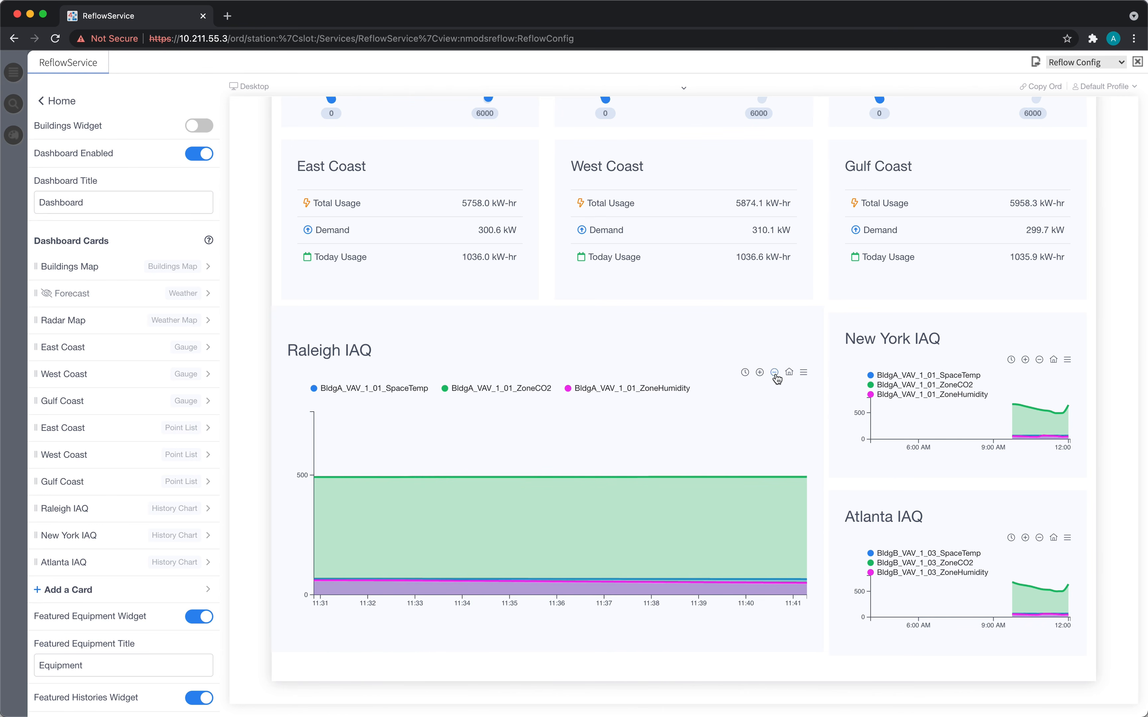
{"action": "left_click", "coordinate": [789, 374]}
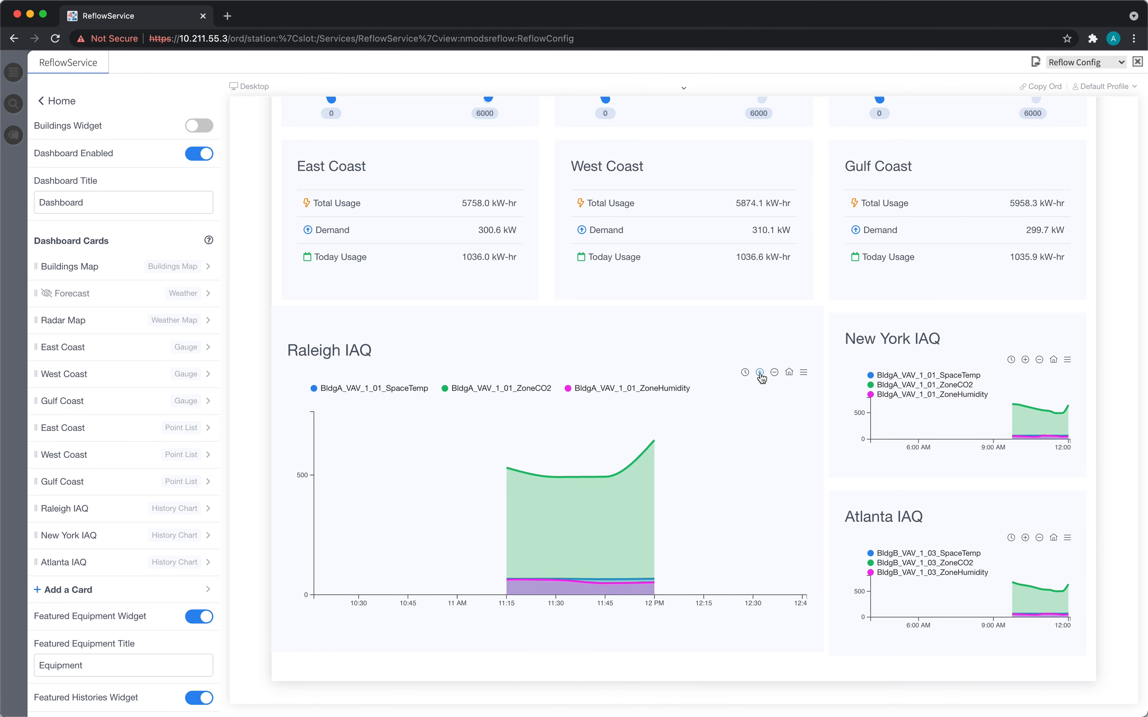
{"action": "left_click", "coordinate": [759, 372]}
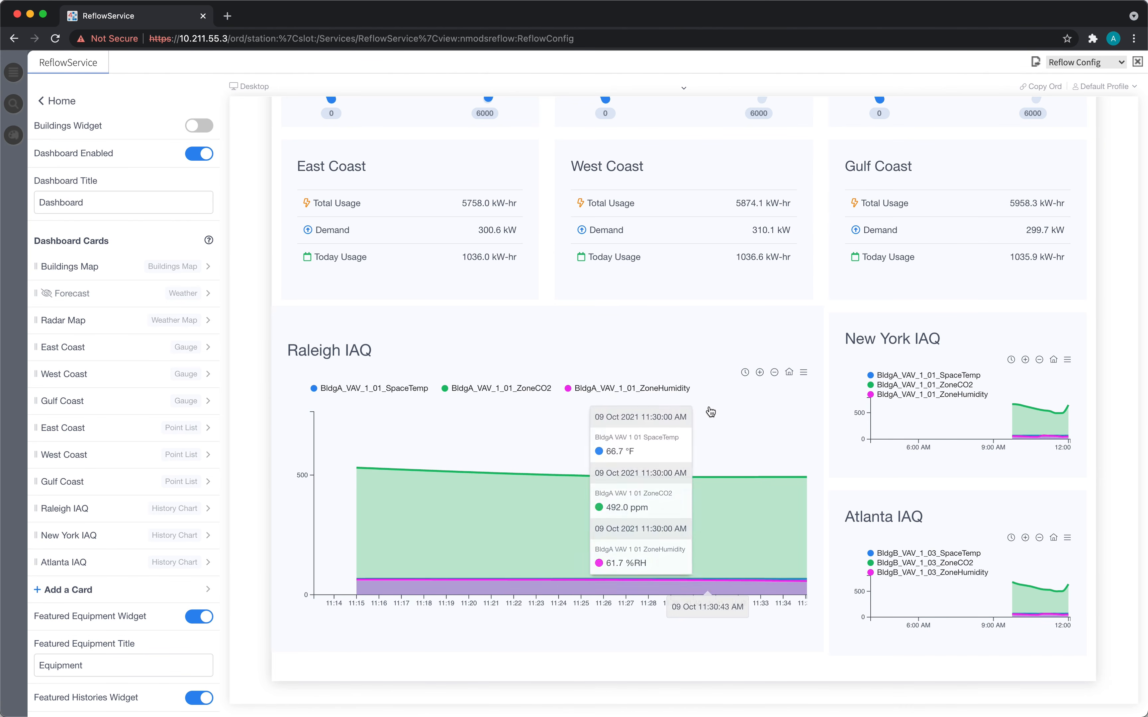
{"action": "left_click", "coordinate": [789, 373]}
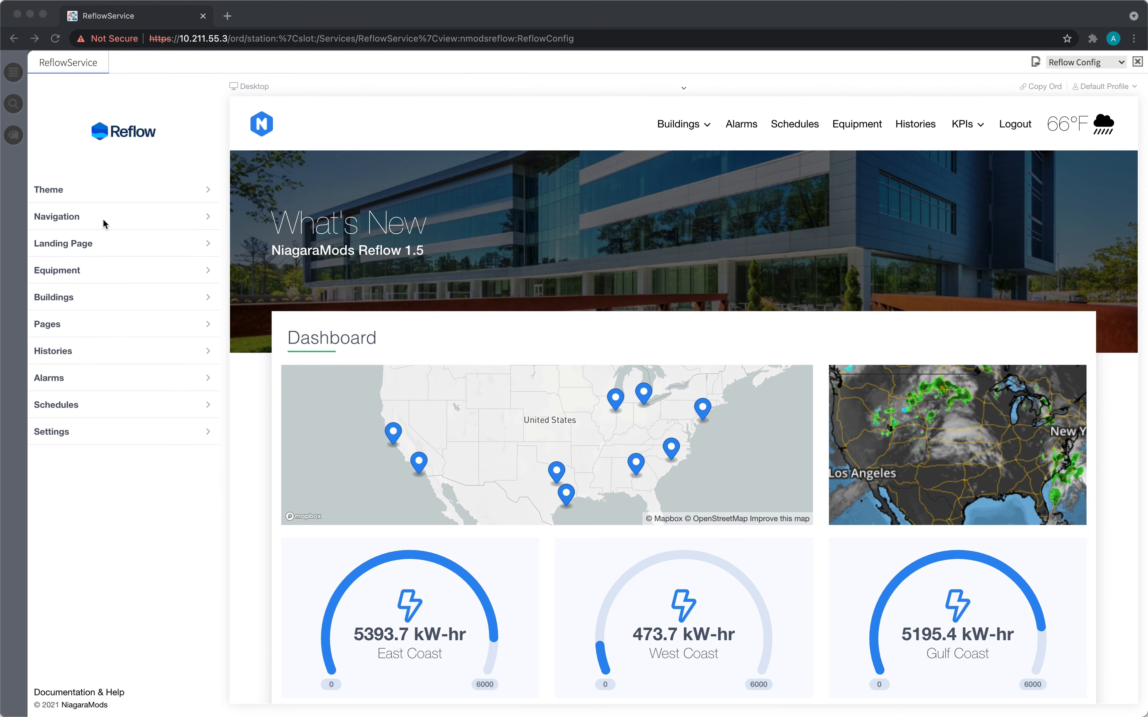
- View the Raleigh Branch building page with its sub navigation and return to the buildings list
{"action": "left_click", "coordinate": [414, 194]}
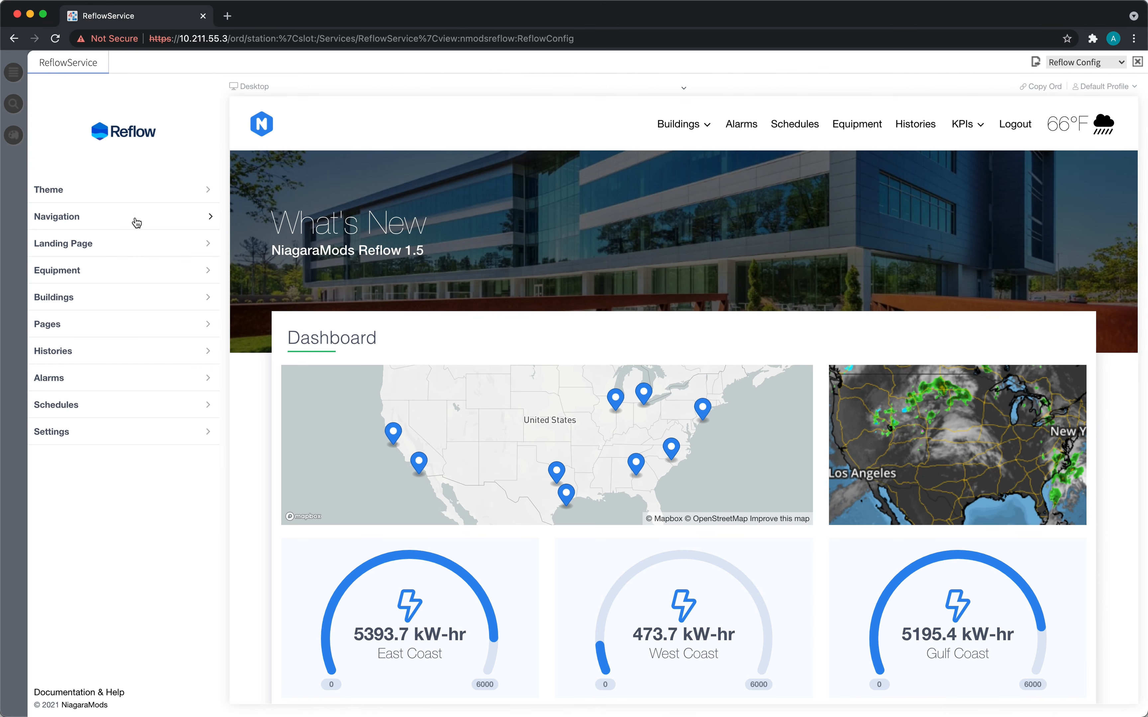
{"action": "left_click", "coordinate": [127, 302]}
{"action": "left_click", "coordinate": [128, 315]}
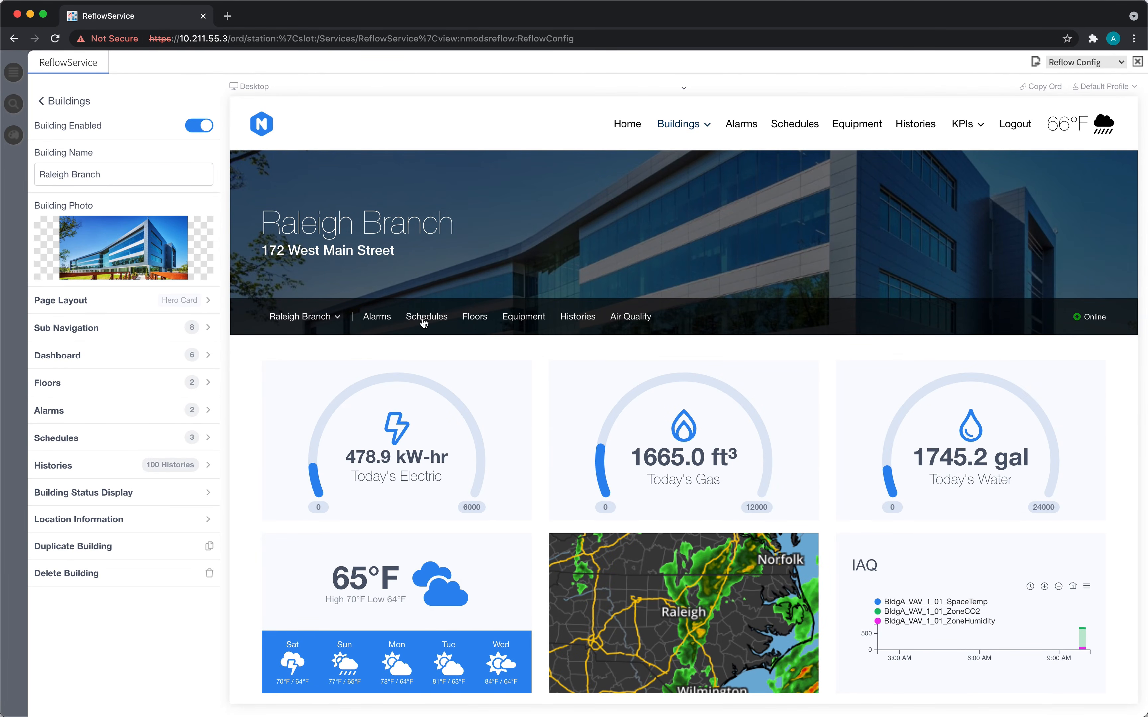
{"action": "left_click", "coordinate": [81, 109]}
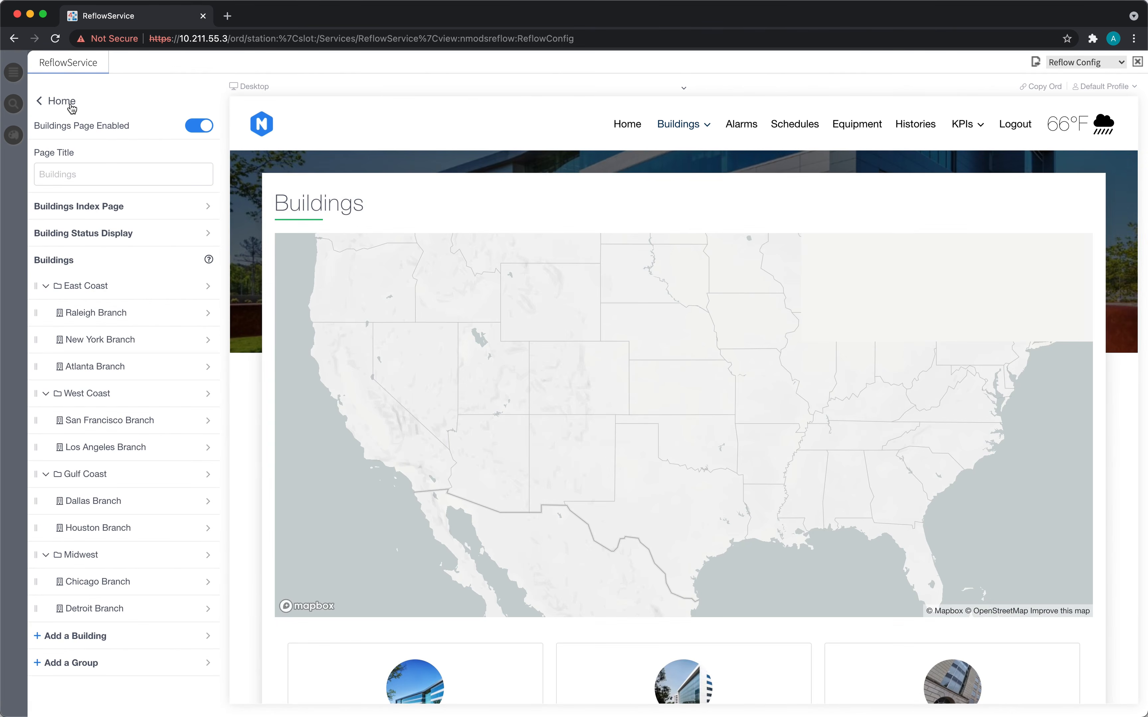
- Open the page layout settings of the Air Quality Design page
{"action": "left_click", "coordinate": [71, 103]}
{"action": "left_click", "coordinate": [118, 329]}
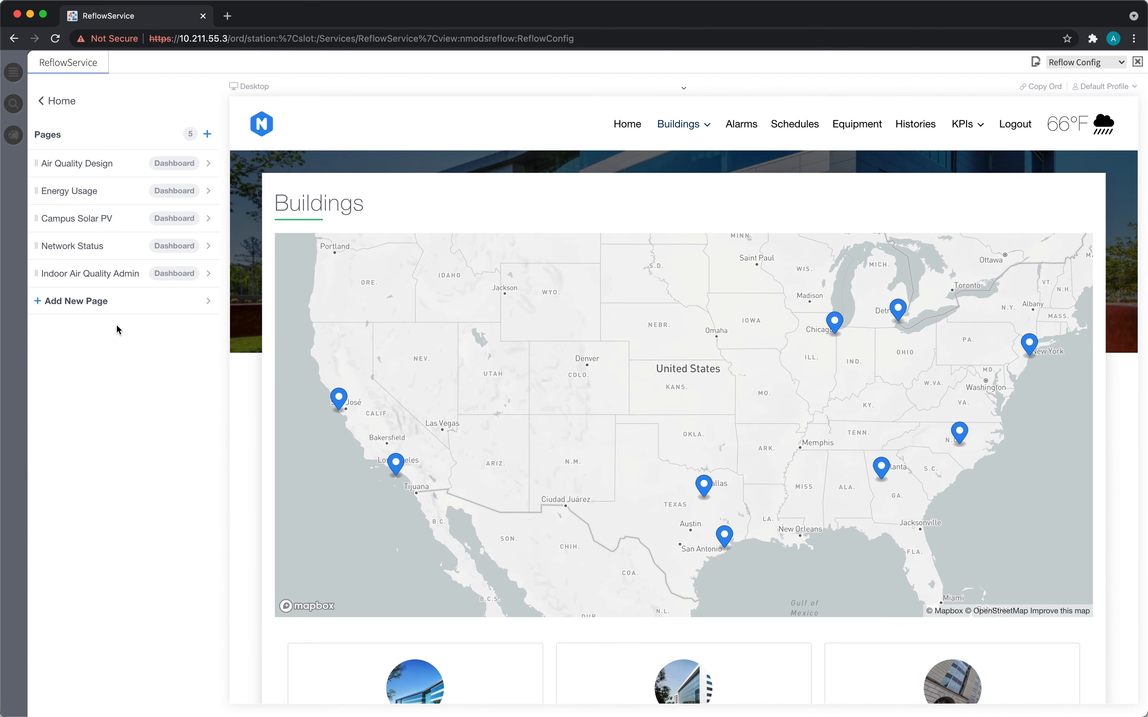
{"action": "left_click", "coordinate": [117, 163]}
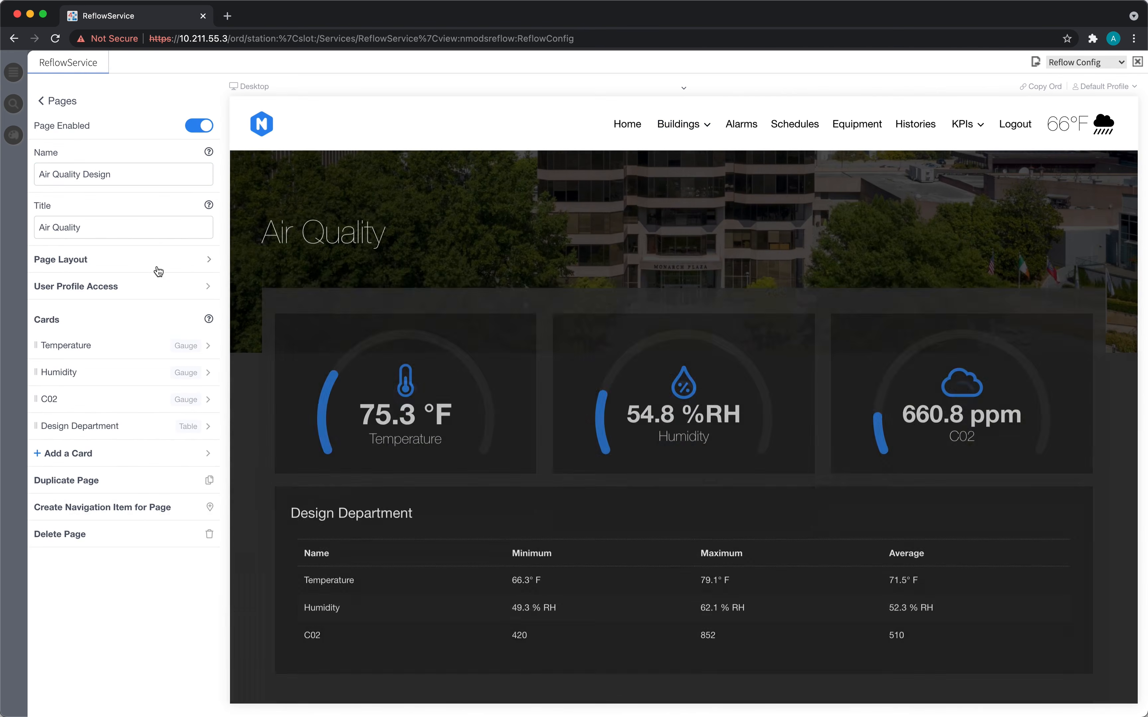
{"action": "left_click", "coordinate": [157, 264]}
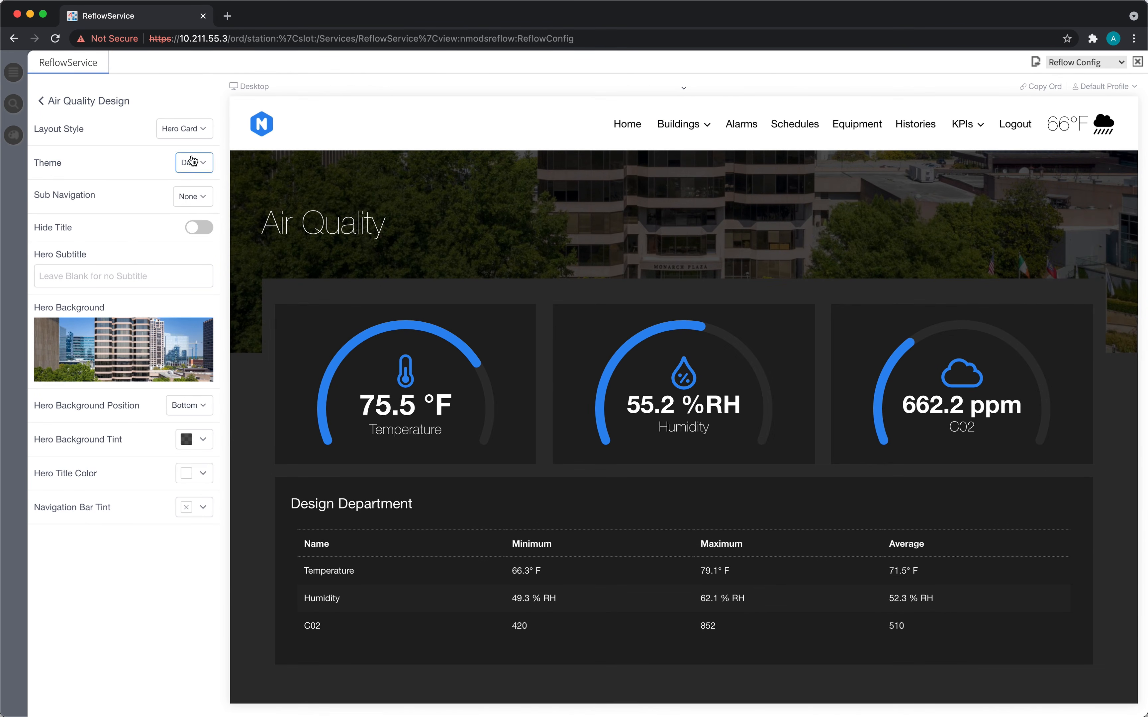
- Set the page's sub navigation to From Building, using the Raleigh Branch sub navigation
{"action": "left_click", "coordinate": [195, 203]}
{"action": "left_click", "coordinate": [185, 240]}
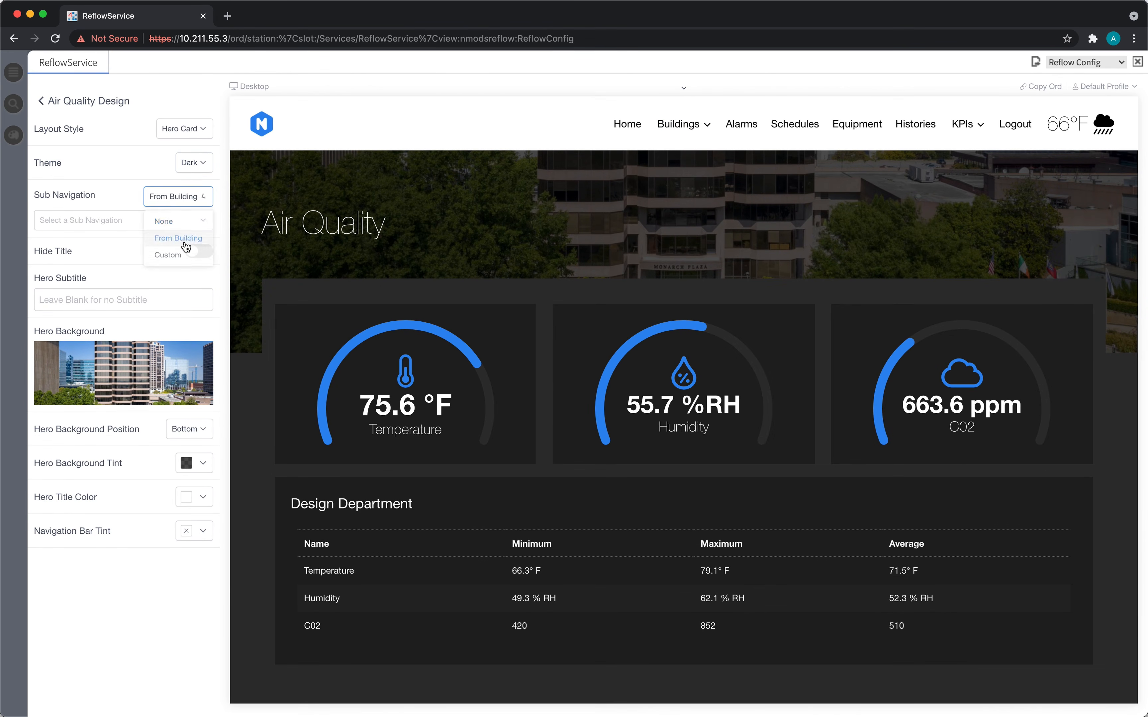
{"action": "left_click", "coordinate": [148, 230]}
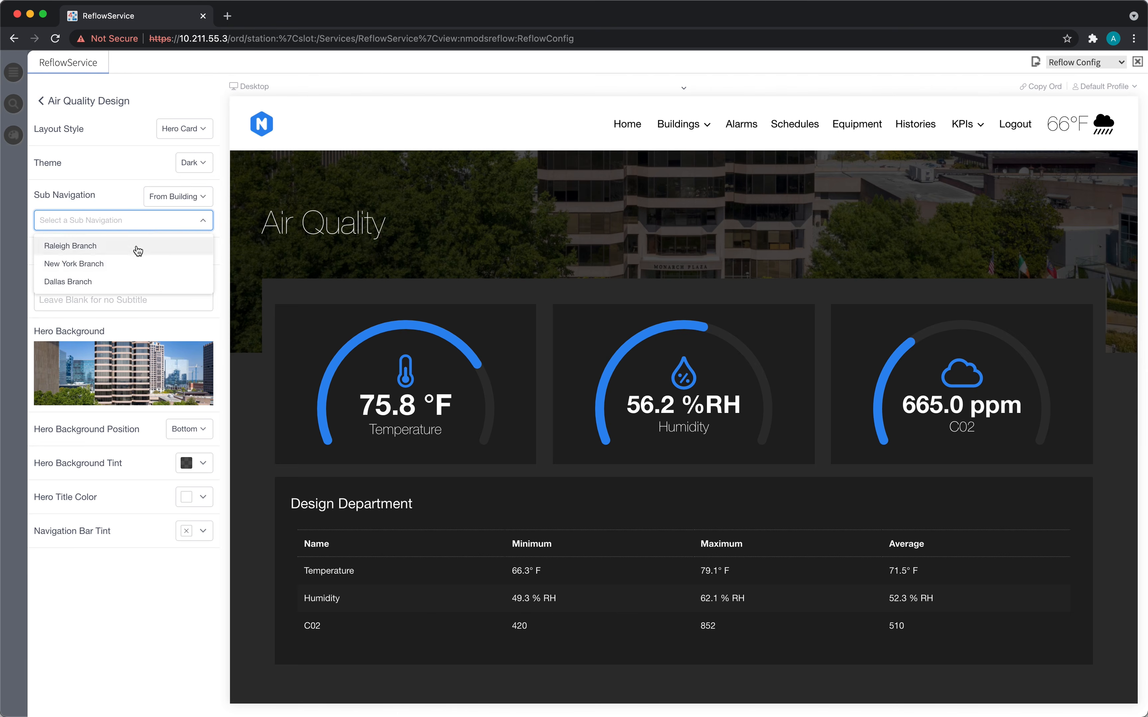
{"action": "left_click", "coordinate": [138, 247]}
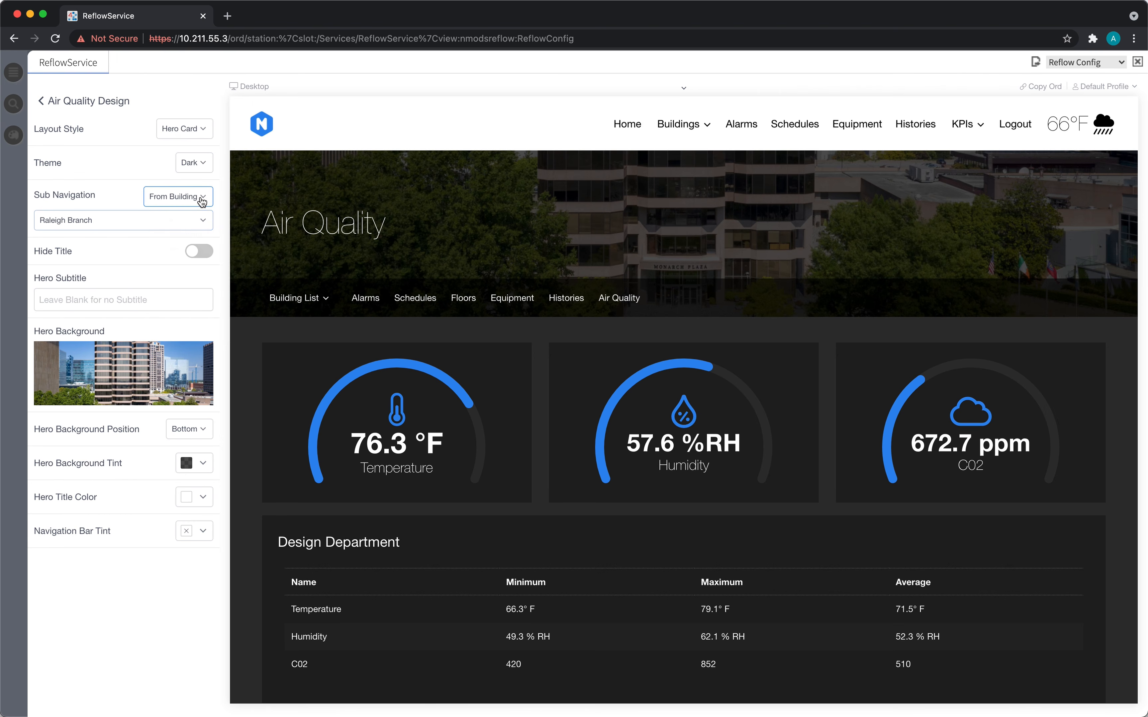
- Set the page's sub navigation to Custom and create a new sub navigation named Dashboard SubNav
{"action": "left_click", "coordinate": [202, 202]}
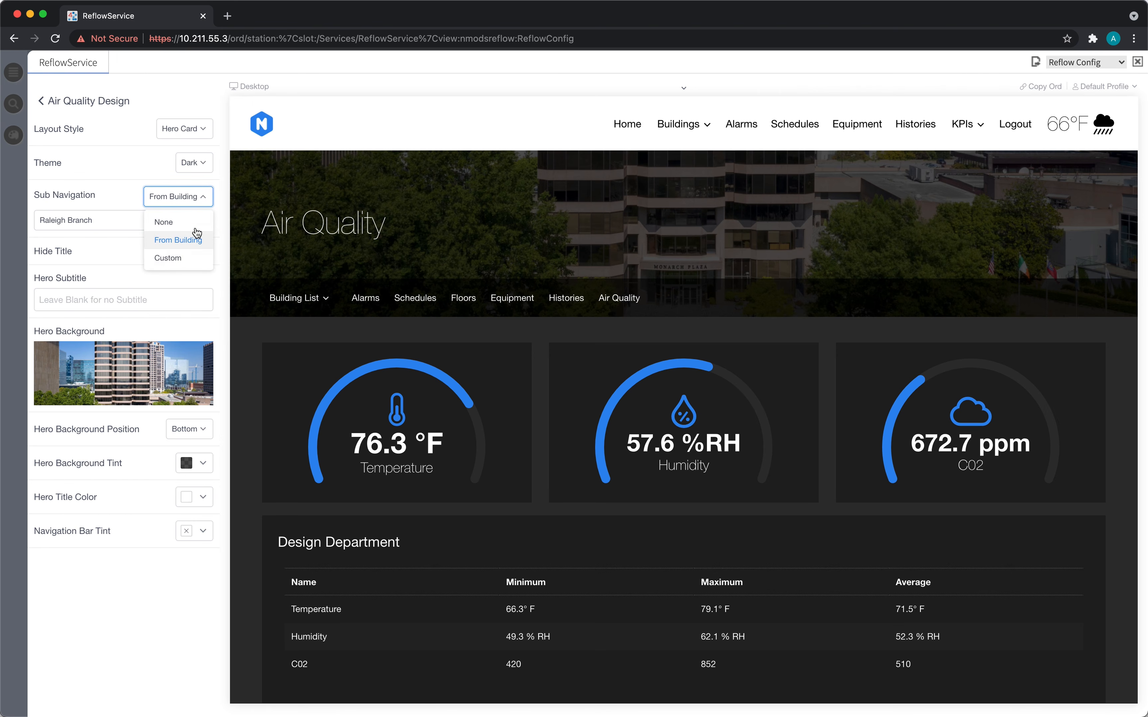
{"action": "left_click", "coordinate": [172, 262]}
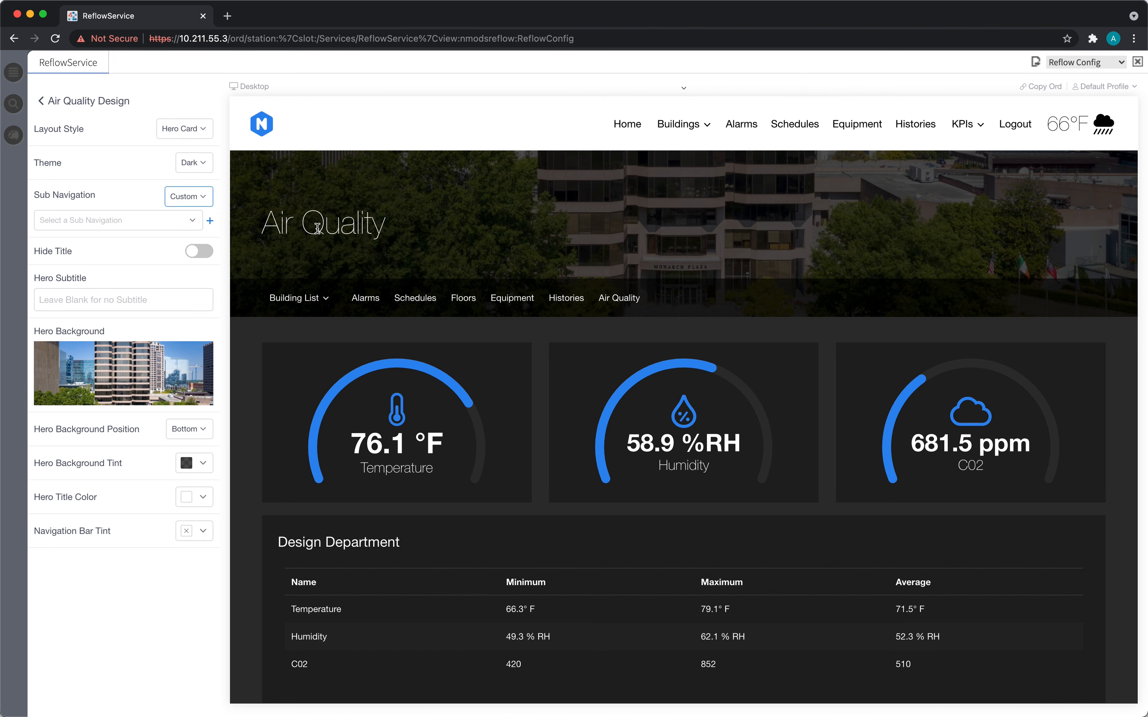
{"action": "left_click", "coordinate": [188, 222]}
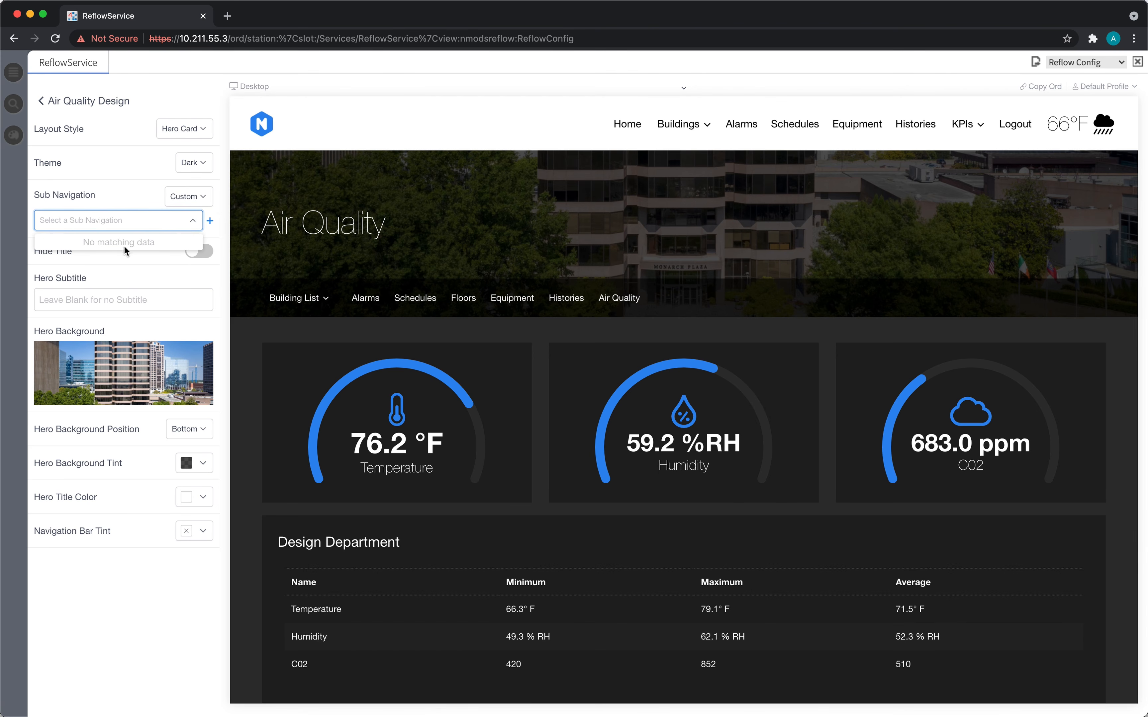
{"action": "left_click", "coordinate": [154, 224]}
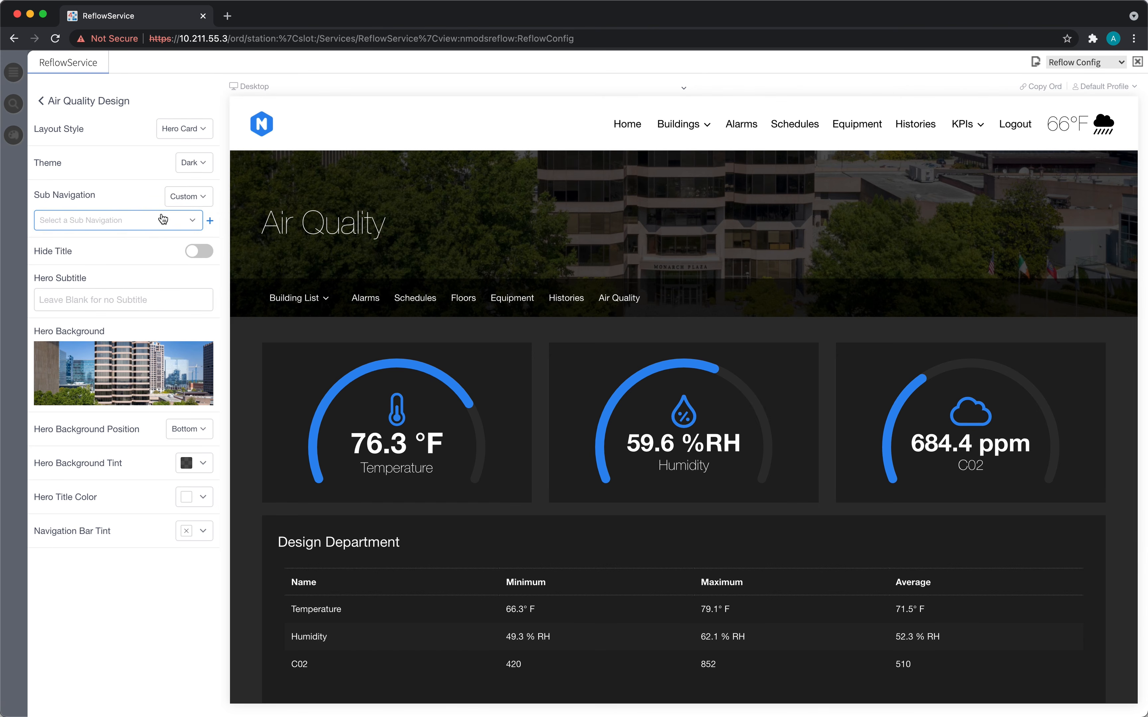
{"action": "left_click", "coordinate": [209, 224]}
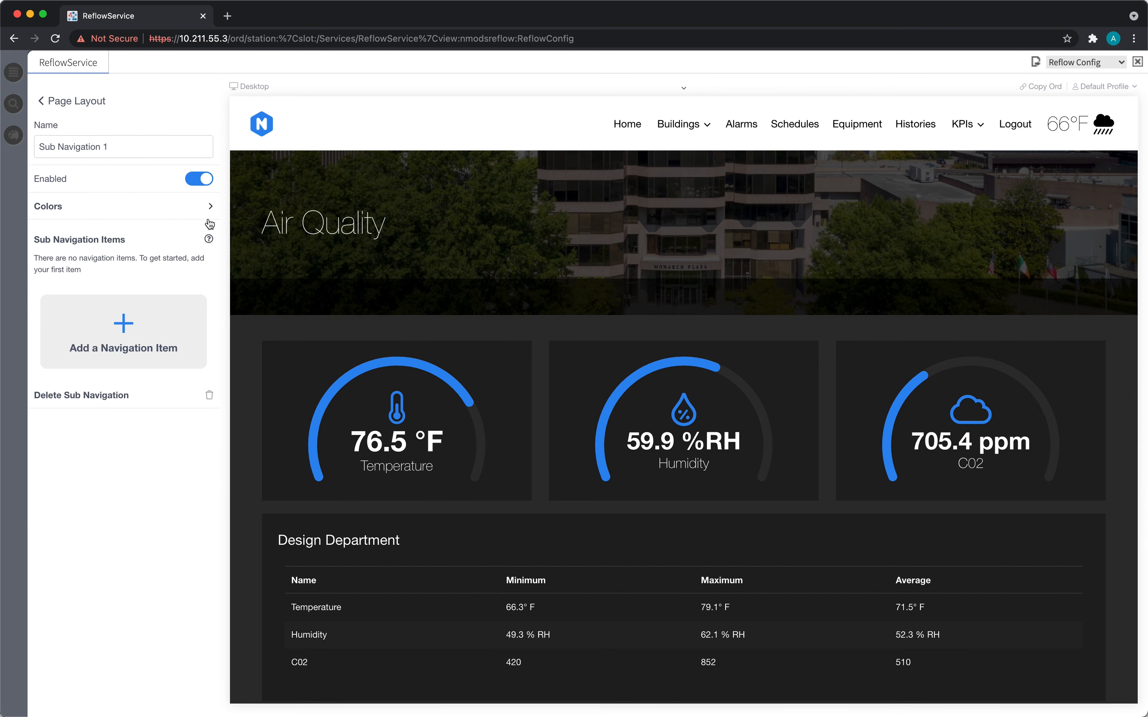
{"action": "left_click_drag", "start_coordinate": [124, 147], "coordinate": [2, 149]}
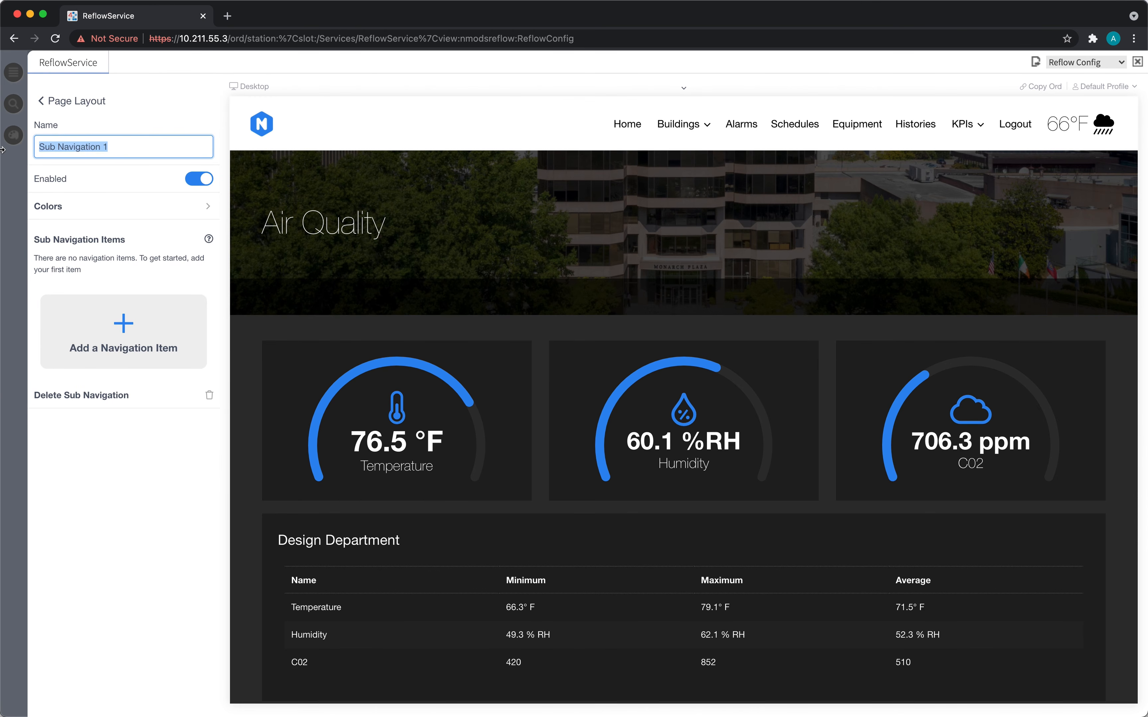
{"action": "type", "text": "Dashboard Su"}
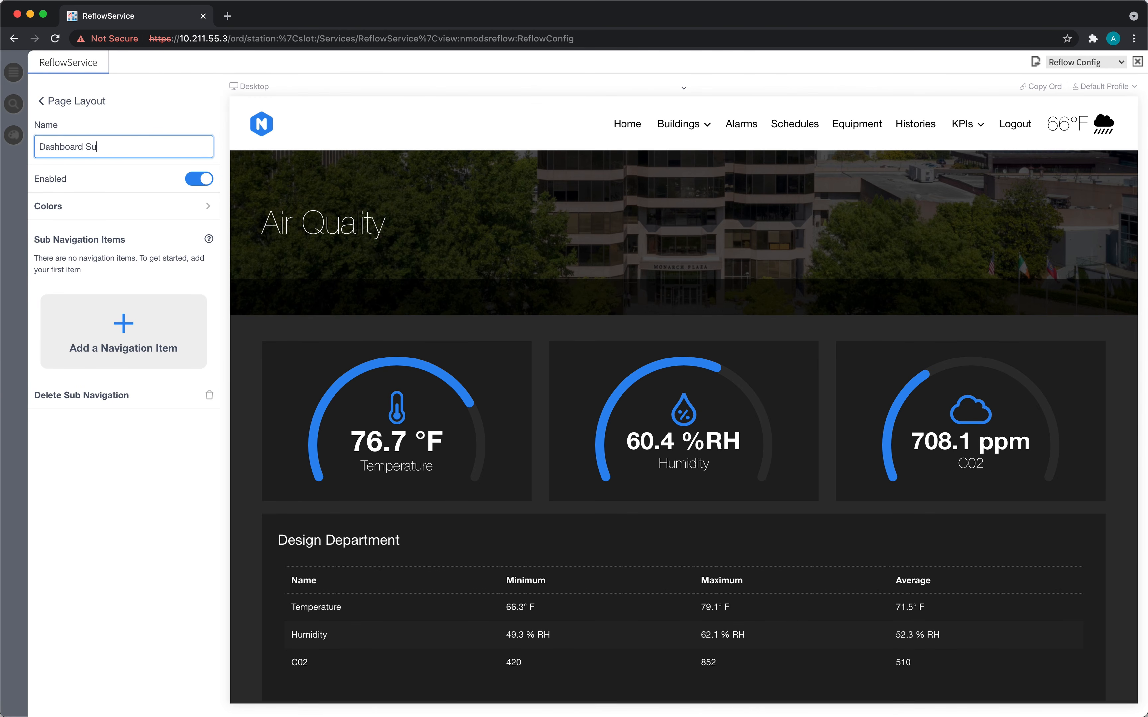
{"action": "type", "text": "bNav"}
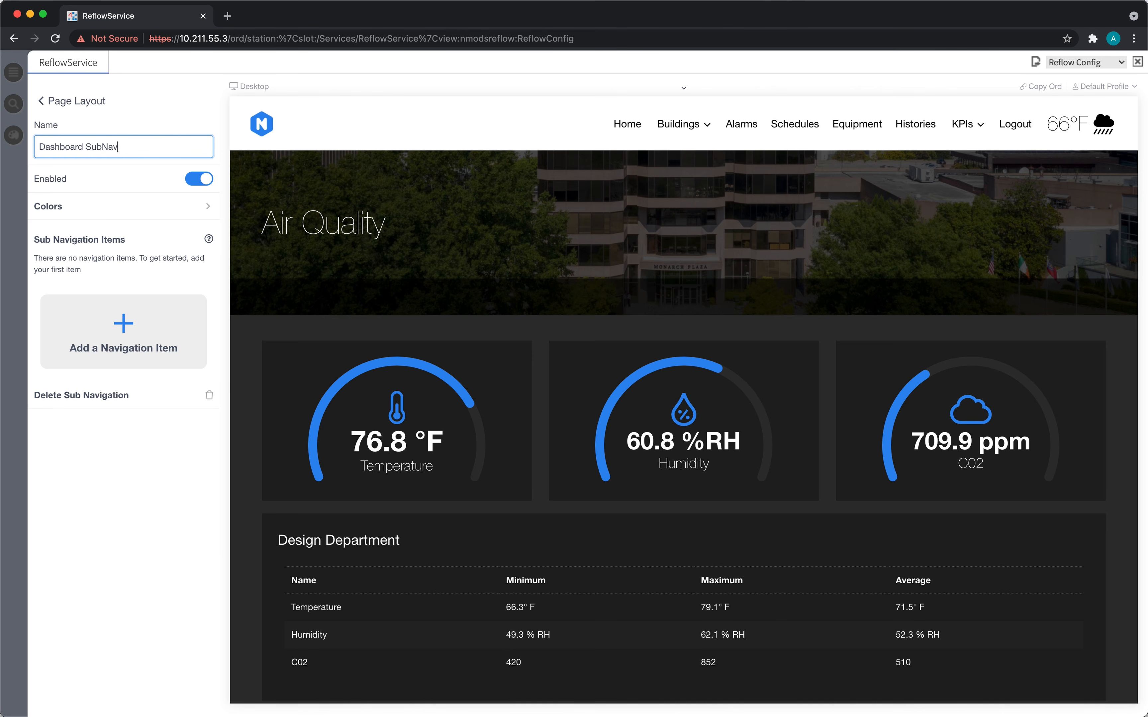
- Add a navigation item titled Air Quality to the sub navigation and link it to the Air Quality Design page
{"action": "left_click", "coordinate": [101, 348]}
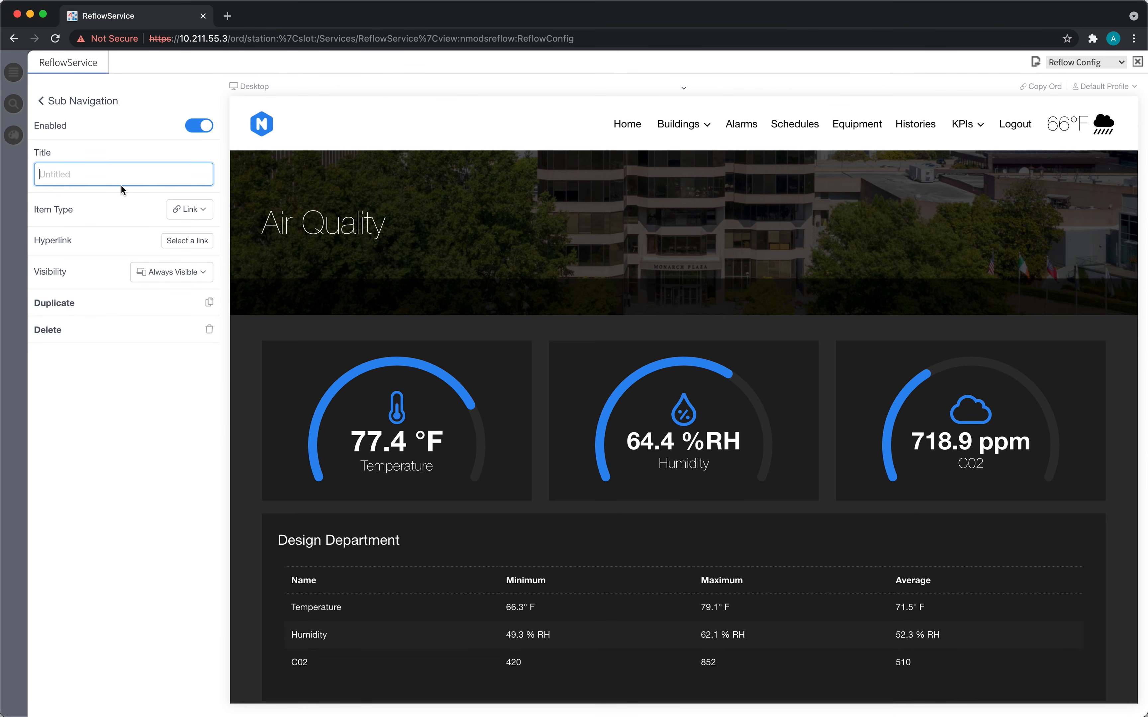
{"action": "type", "text": "r Quality"}
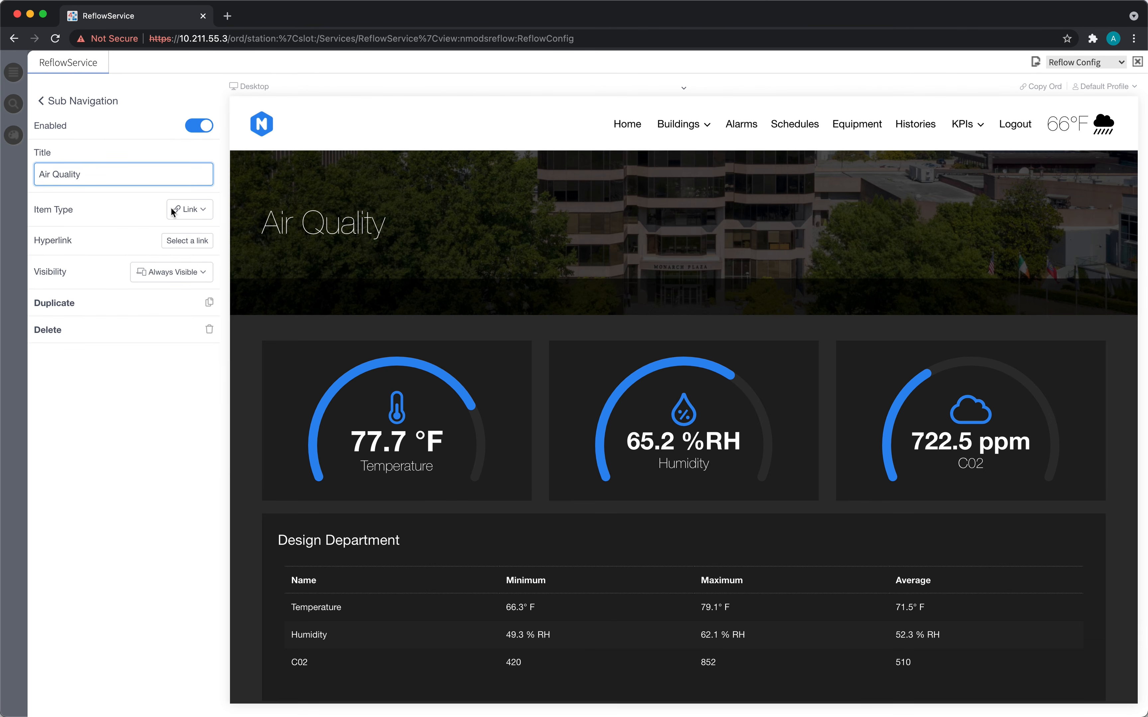
{"action": "left_click", "coordinate": [194, 242]}
{"action": "left_click", "coordinate": [257, 336]}
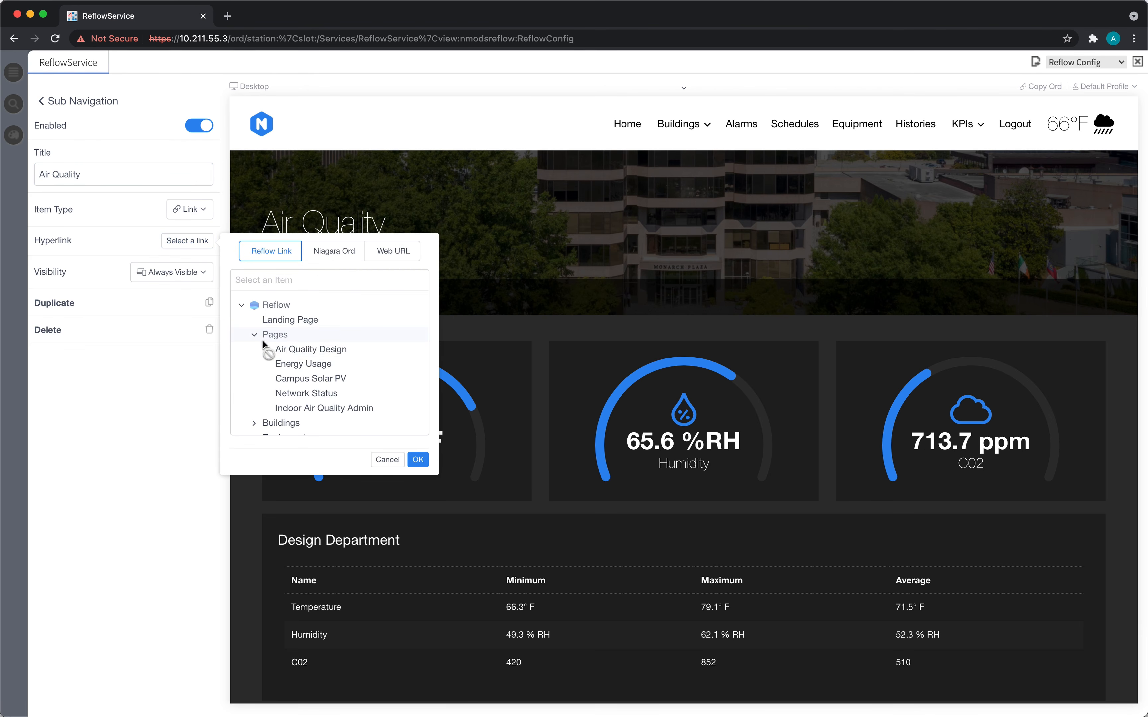
{"action": "left_click", "coordinate": [286, 351]}
{"action": "left_click", "coordinate": [417, 461]}
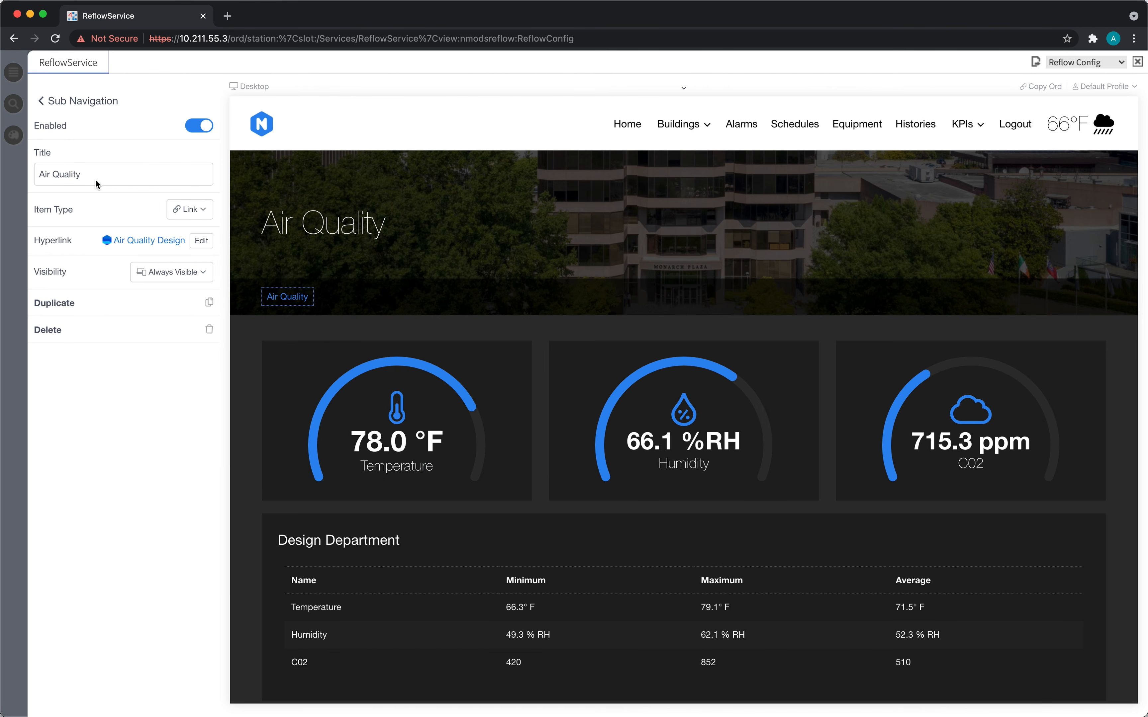
{"action": "left_click", "coordinate": [75, 102]}
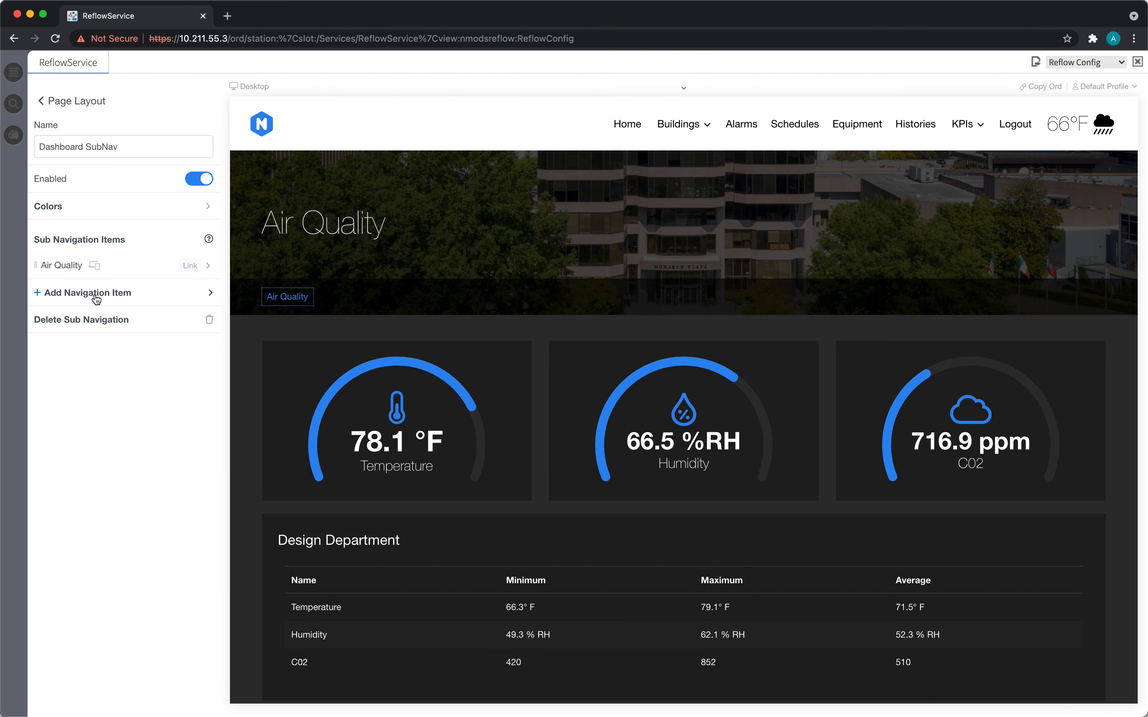
- Add a navigation item titled Energy Usage, link it to the Energy Usage page, and follow it in the preview
{"action": "left_click", "coordinate": [93, 298]}
{"action": "left_click", "coordinate": [189, 210]}
{"action": "left_click", "coordinate": [190, 210]}
{"action": "left_click", "coordinate": [187, 241]}
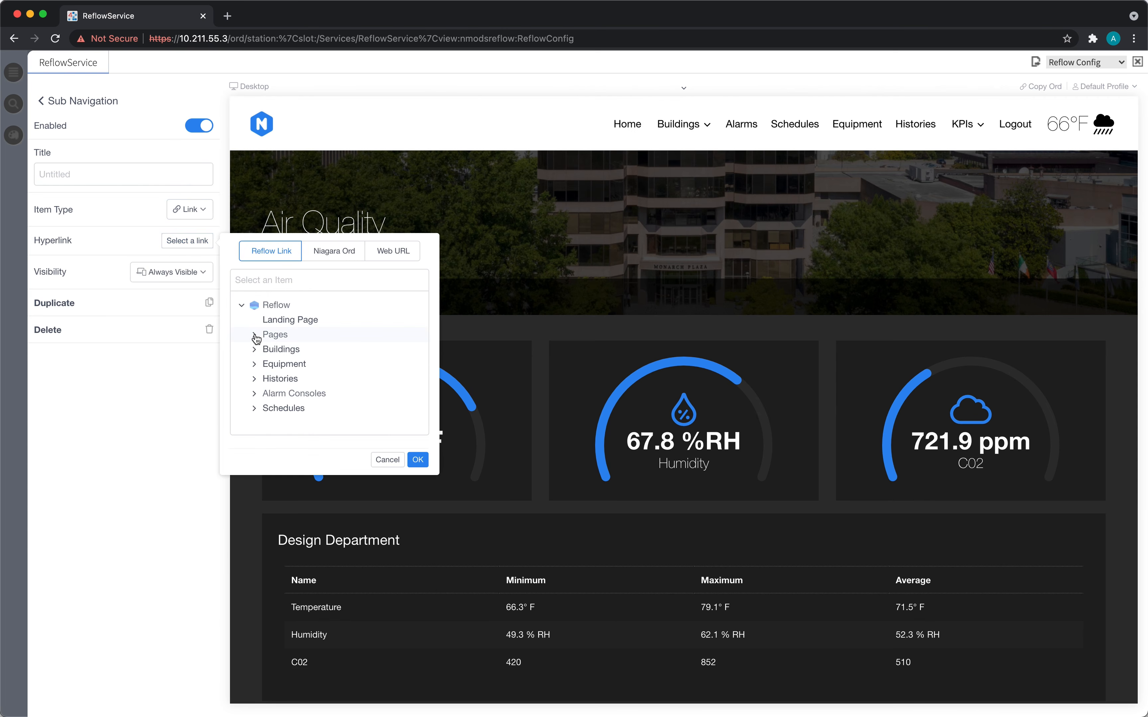
{"action": "left_click", "coordinate": [254, 336]}
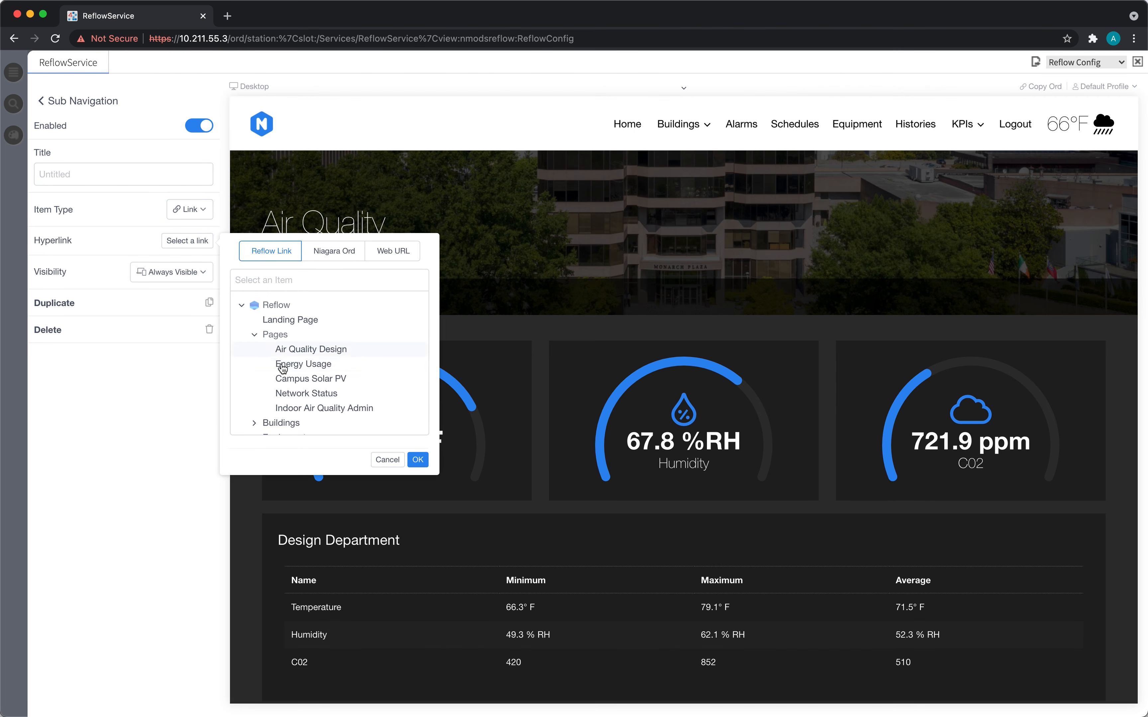
{"action": "left_click", "coordinate": [314, 365]}
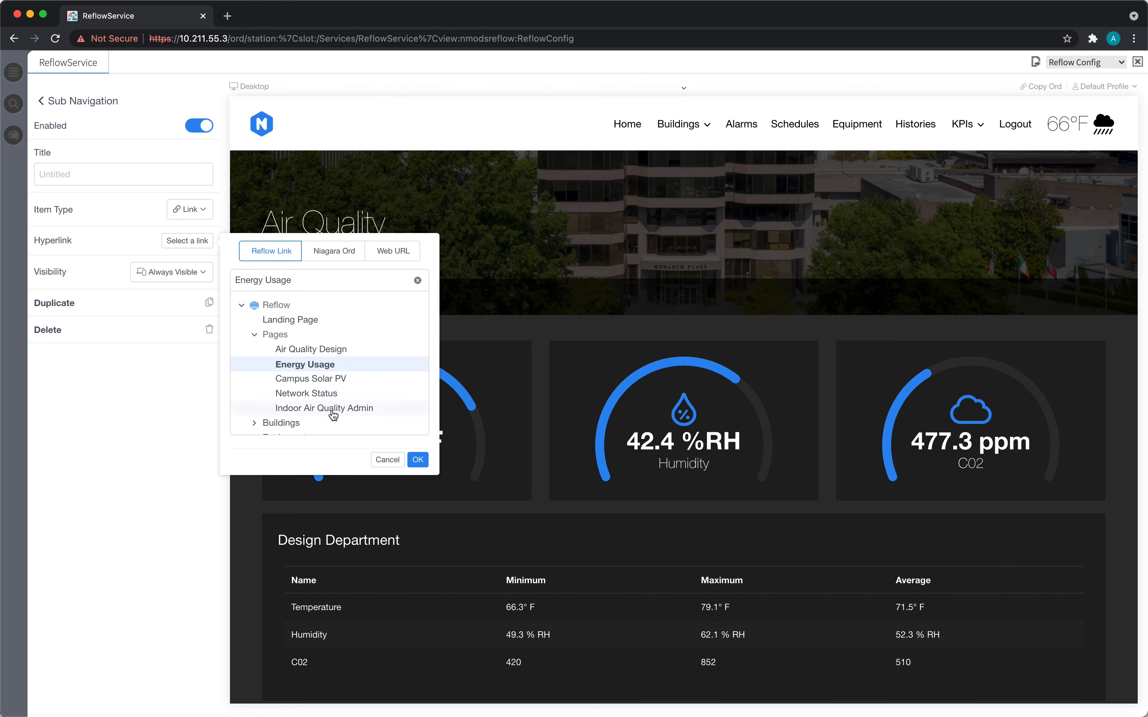
{"action": "left_click", "coordinate": [413, 456]}
{"action": "left_click", "coordinate": [114, 172]}
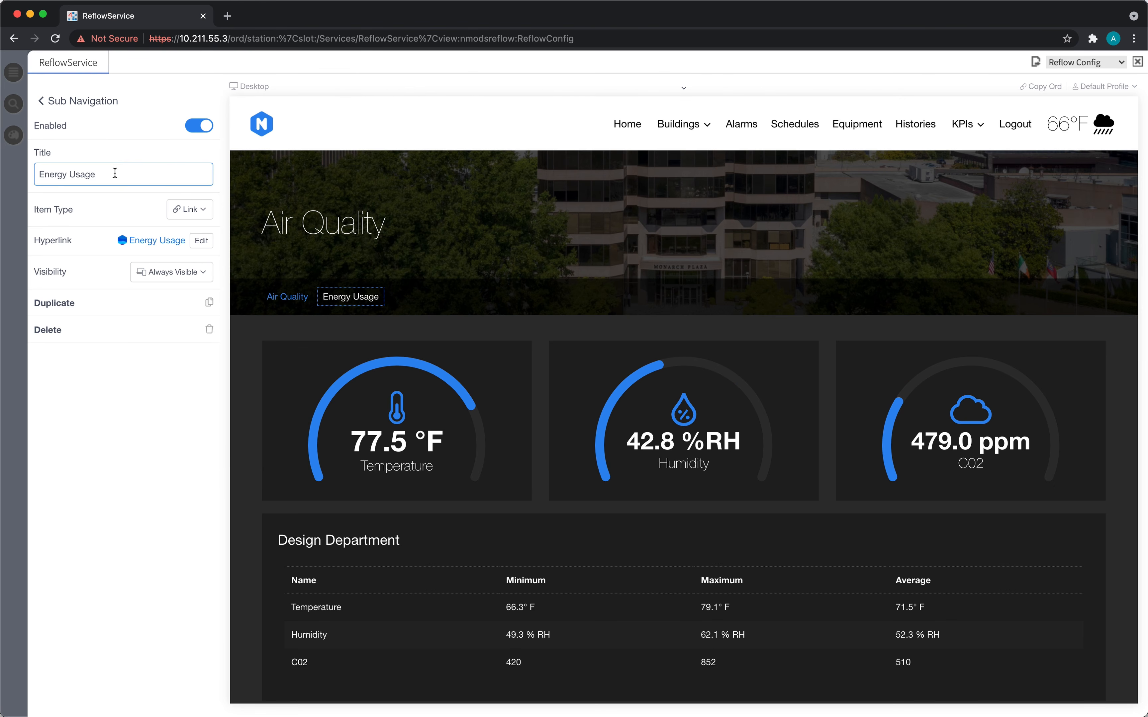
{"action": "left_click", "coordinate": [76, 103]}
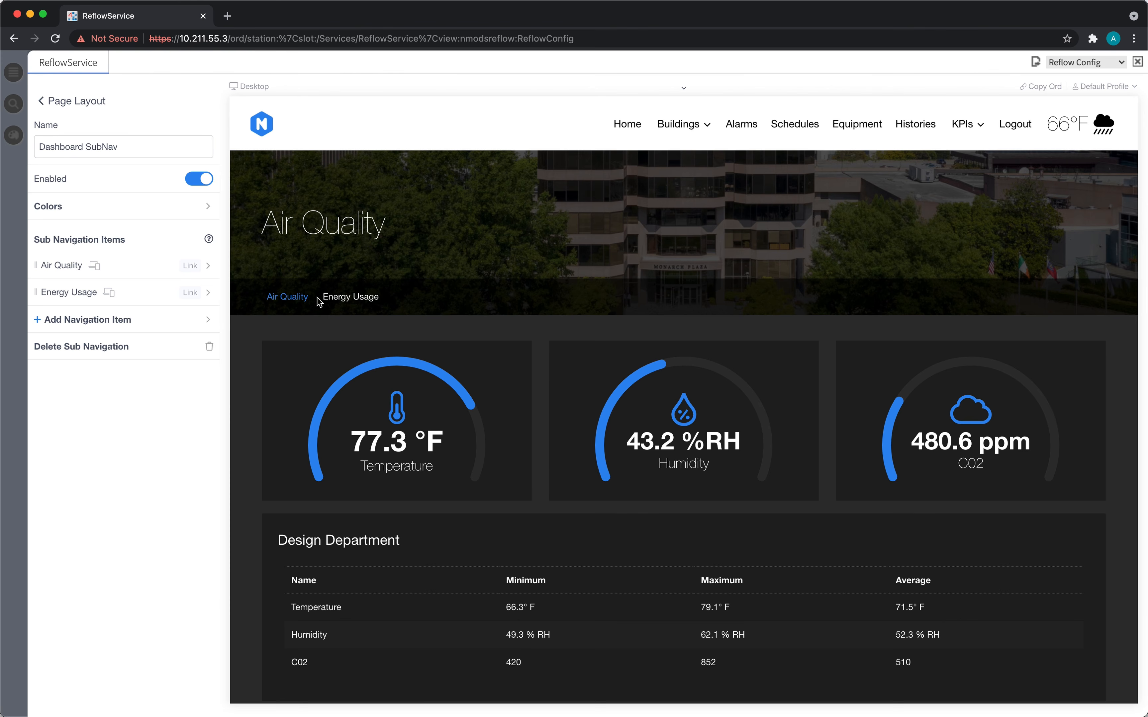
{"action": "left_click", "coordinate": [343, 300]}
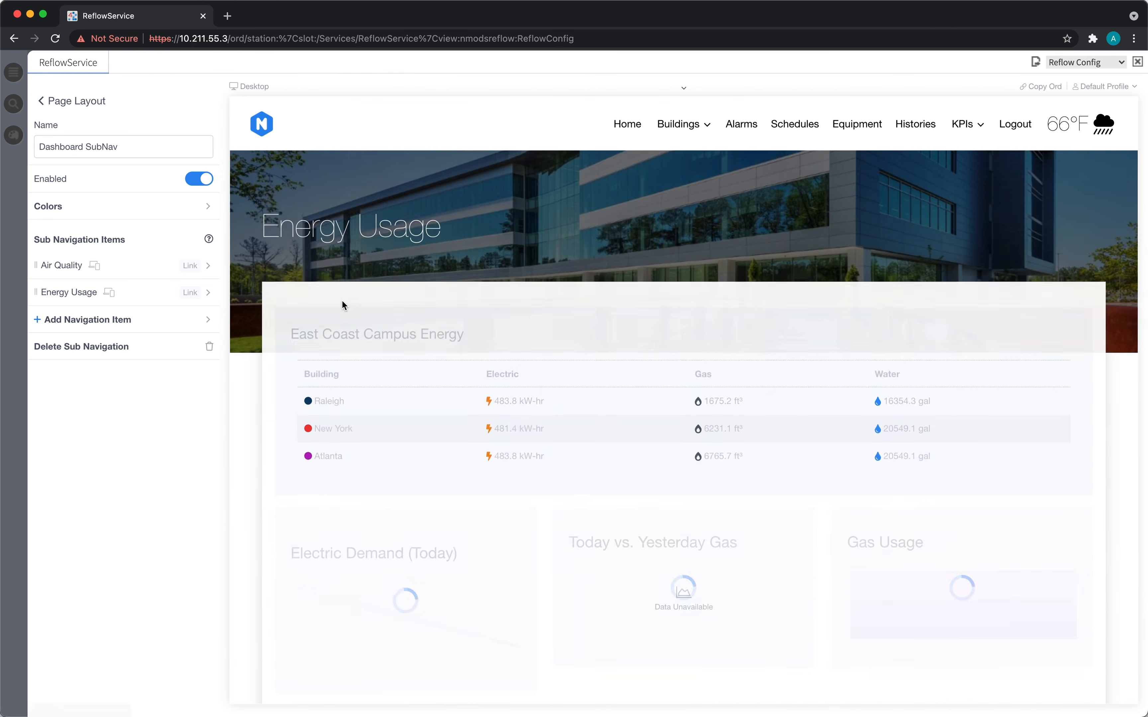
- Set the Energy Usage page's sub navigation to Custom, using Dashboard SubNav
{"action": "left_click", "coordinate": [71, 100]}
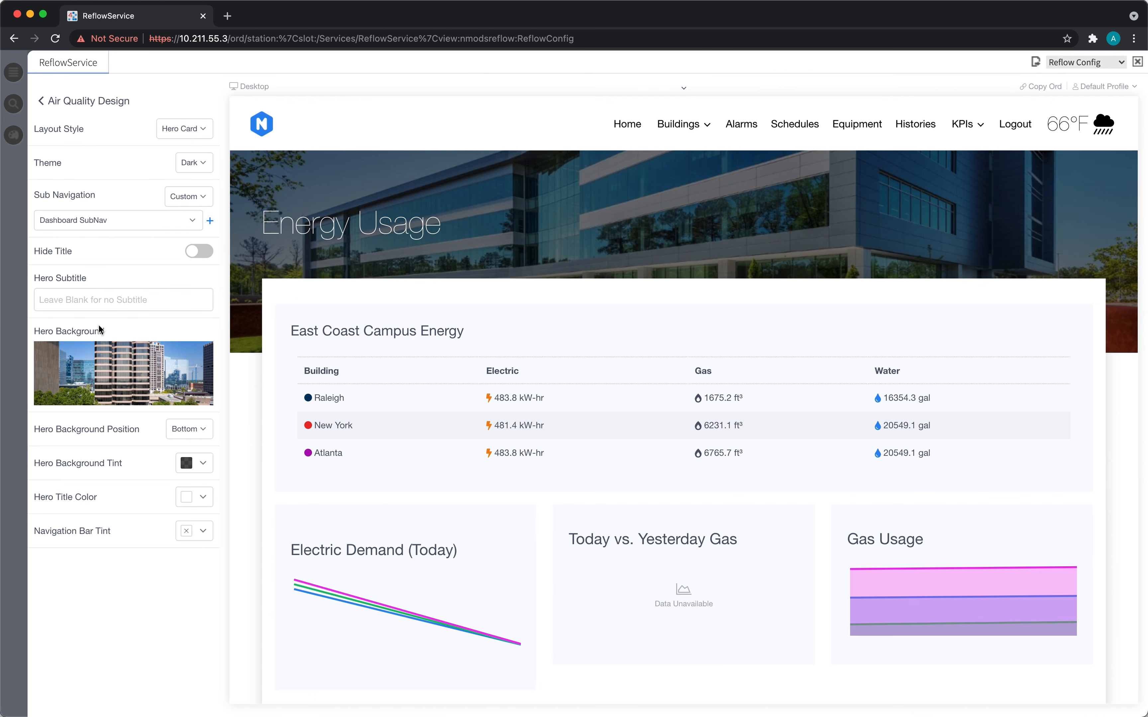
{"action": "left_click", "coordinate": [95, 102]}
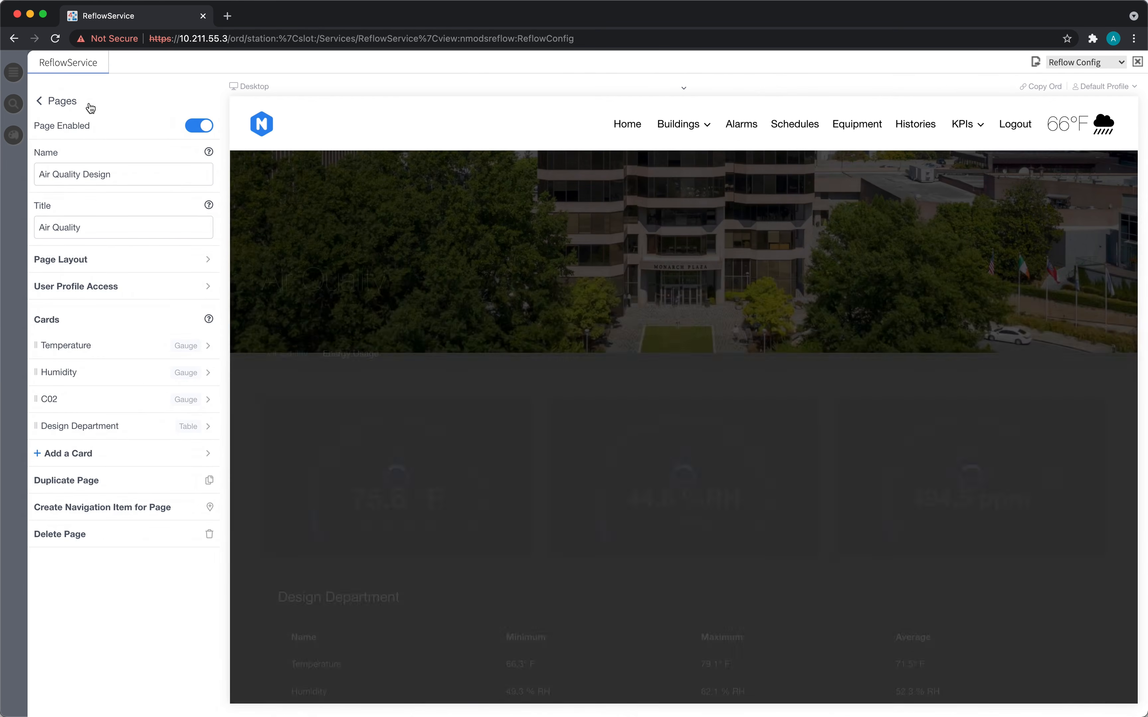
{"action": "left_click", "coordinate": [88, 105]}
{"action": "left_click", "coordinate": [100, 199]}
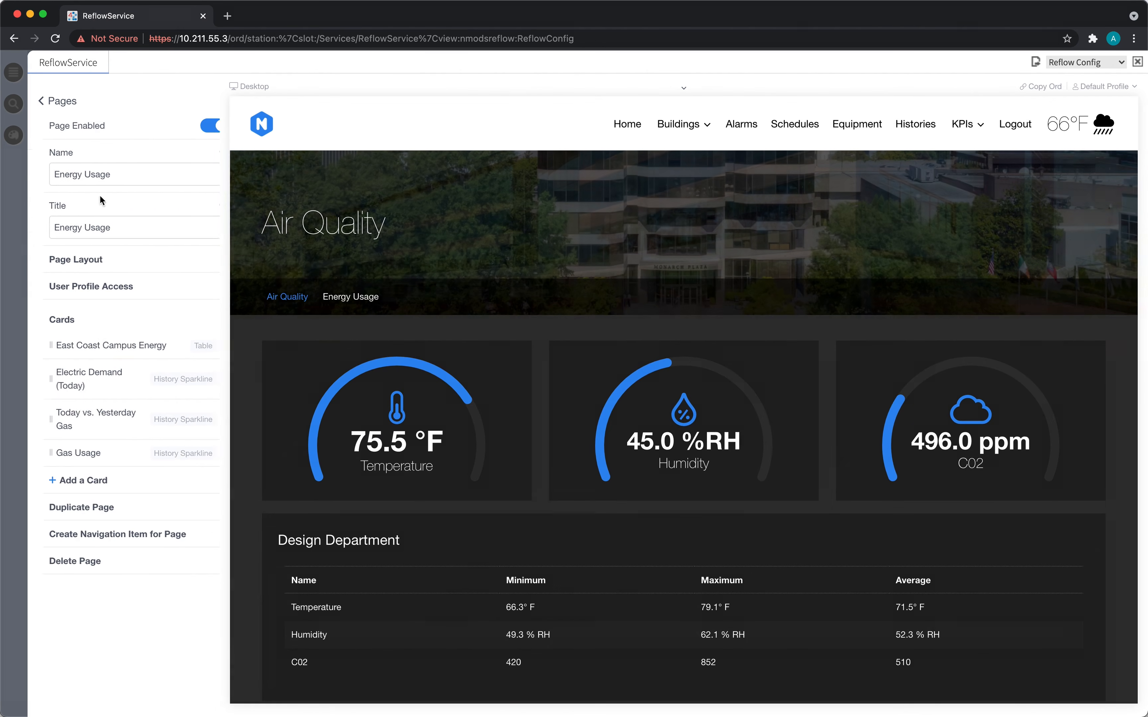
{"action": "left_click", "coordinate": [118, 262]}
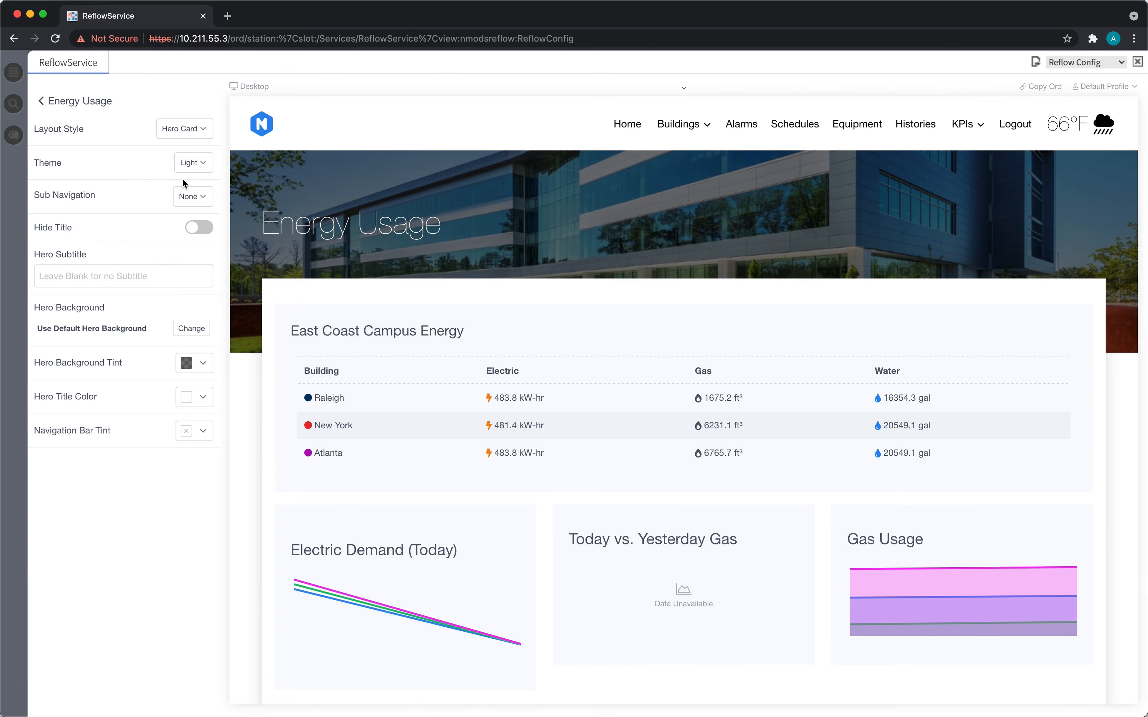
{"action": "left_click", "coordinate": [191, 197]}
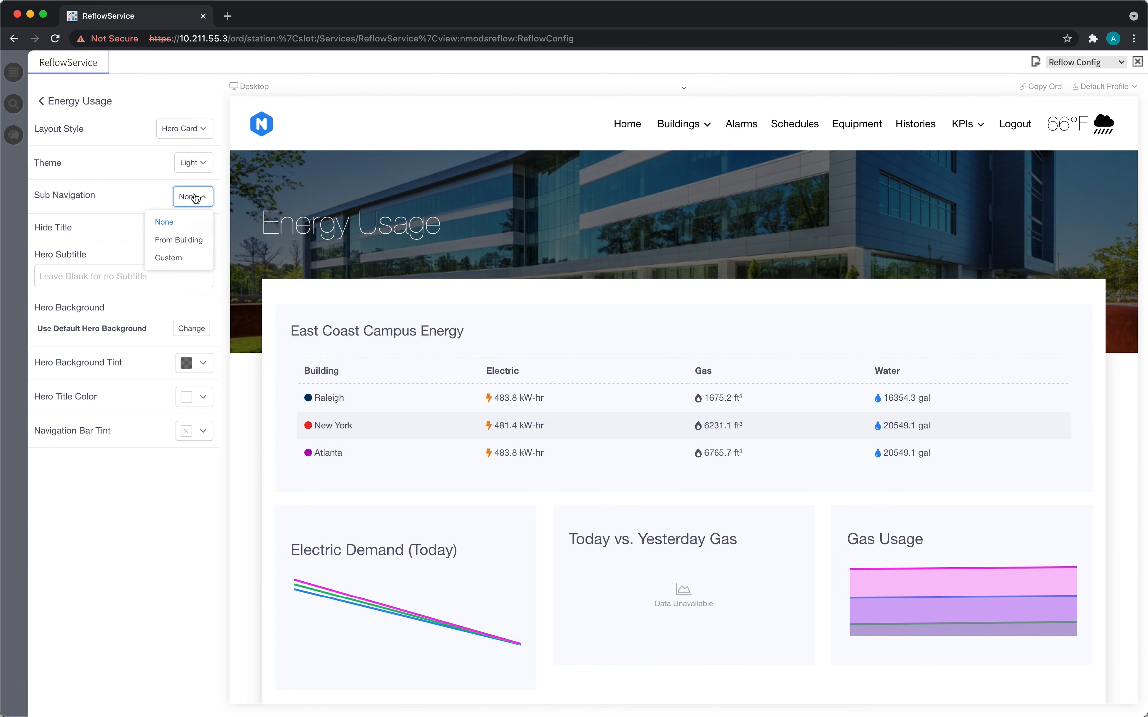
{"action": "left_click", "coordinate": [180, 257]}
{"action": "left_click", "coordinate": [149, 222]}
{"action": "left_click", "coordinate": [148, 247]}
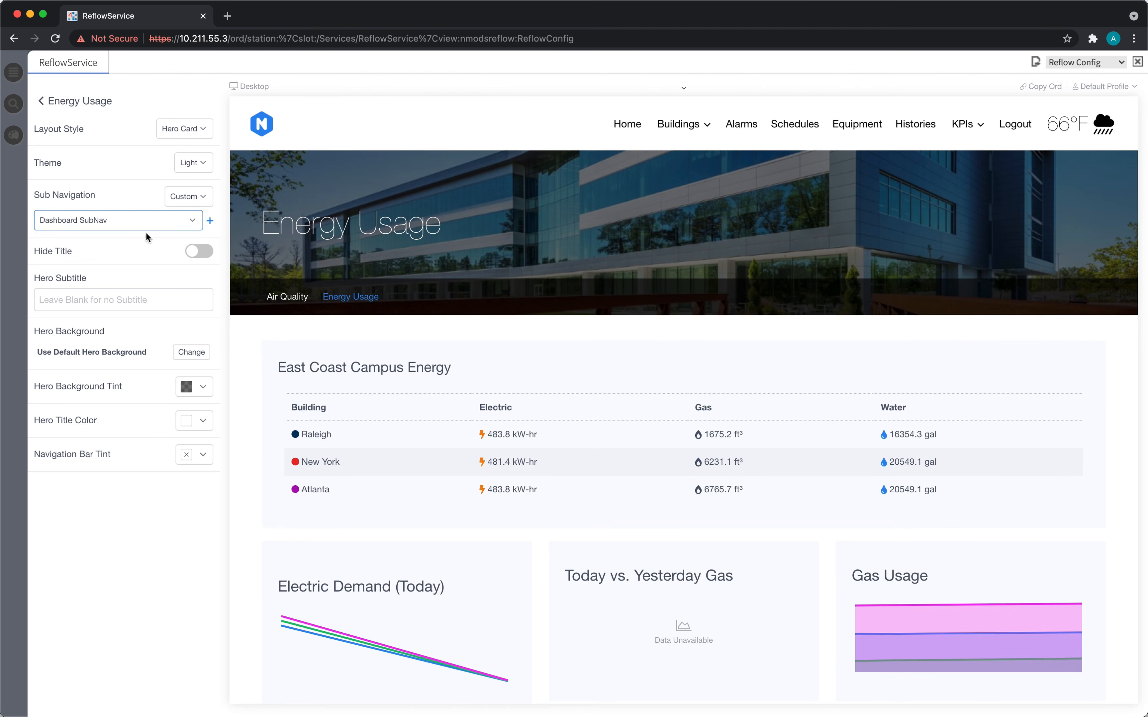
- Test the sub navigation links in the preview by switching between the Air Quality and Energy Usage pages
{"action": "left_click", "coordinate": [285, 298]}
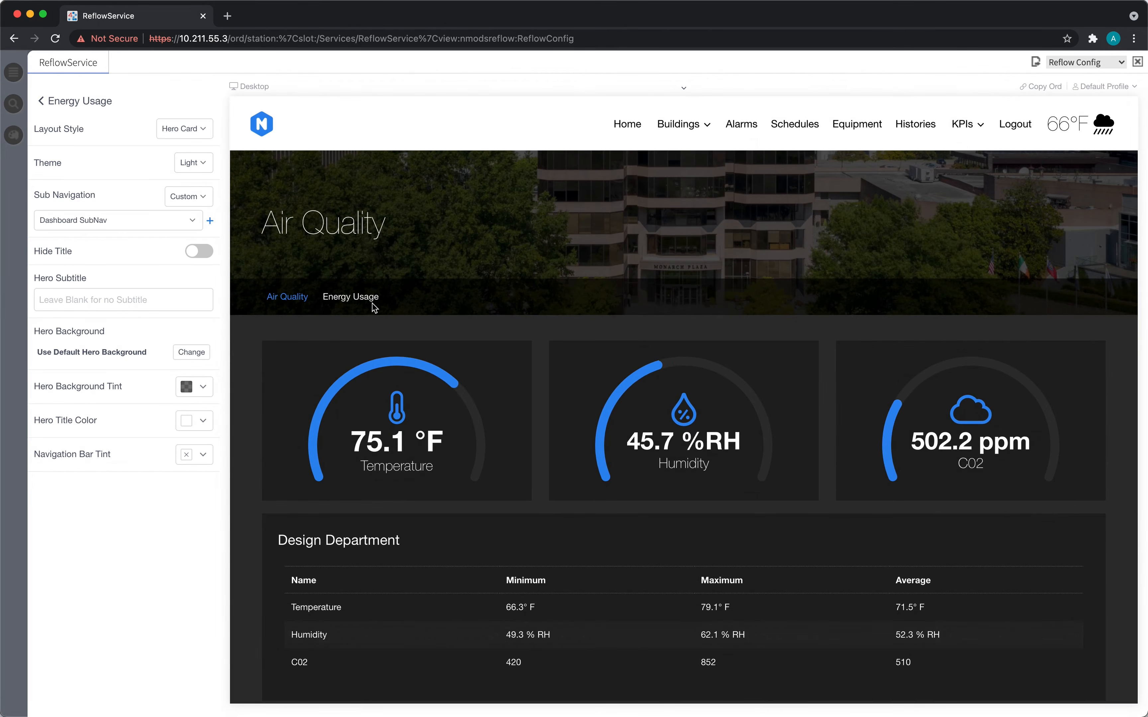
{"action": "left_click", "coordinate": [373, 297]}
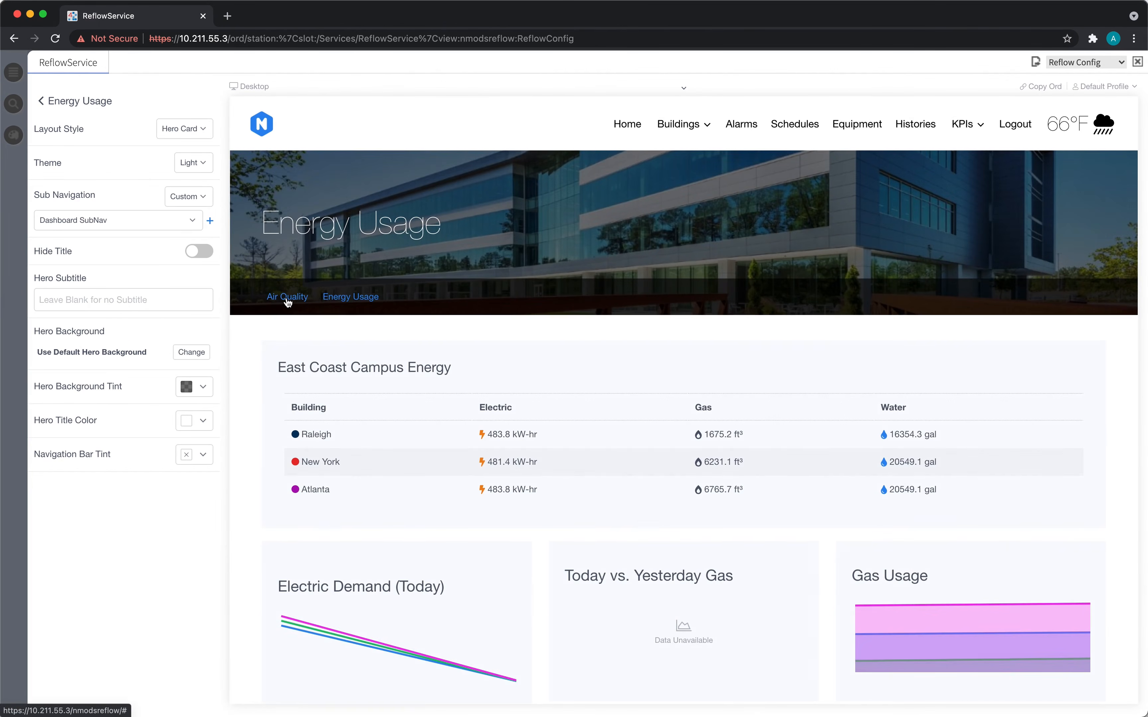
{"action": "left_click", "coordinate": [284, 295]}
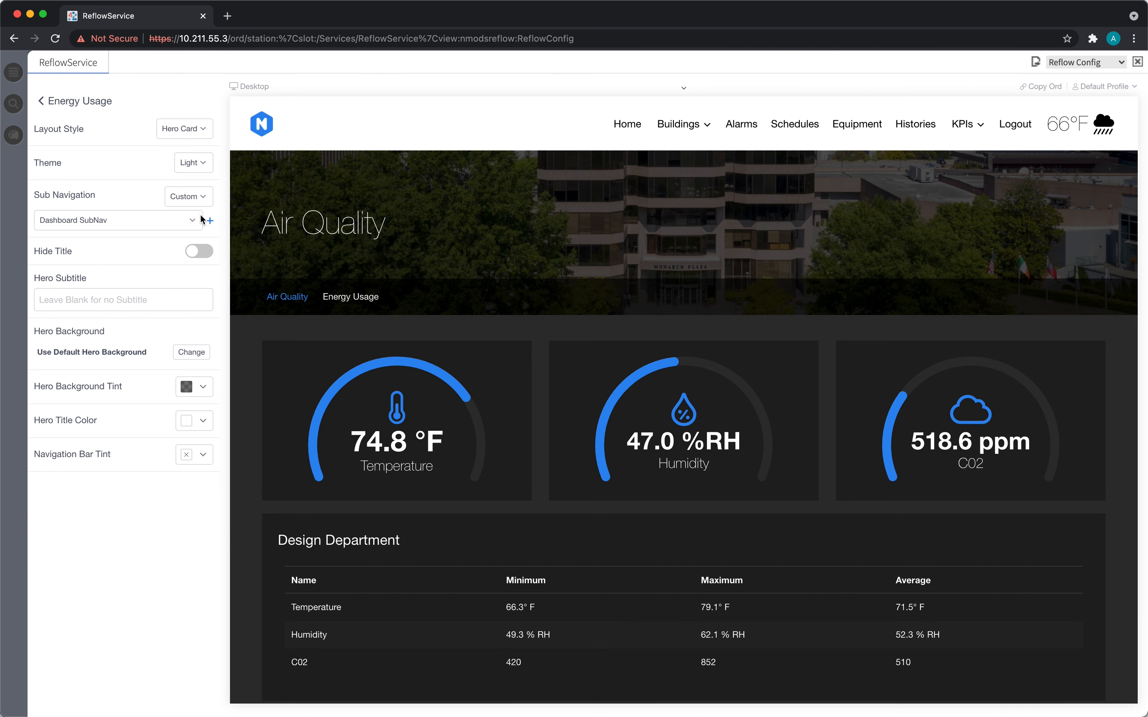
- Open the sub navigations in the global navigation settings and view the Raleigh Branch building sub navigation
{"action": "left_click", "coordinate": [71, 101]}
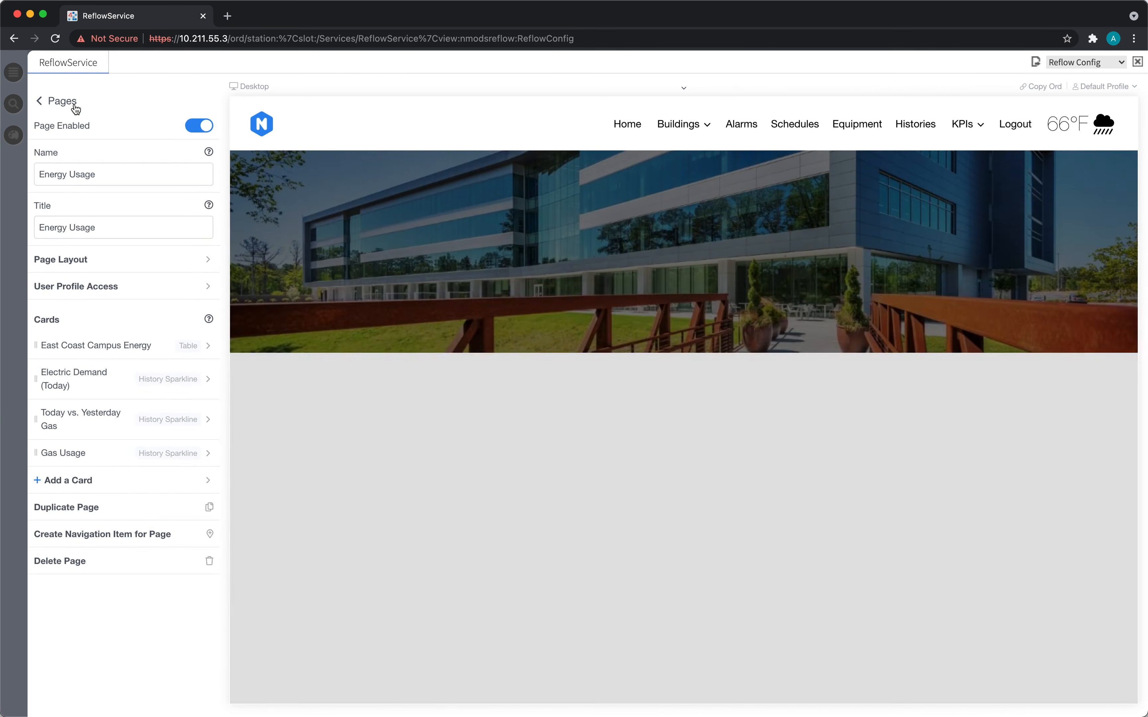
{"action": "left_click", "coordinate": [72, 103]}
{"action": "left_click", "coordinate": [75, 107]}
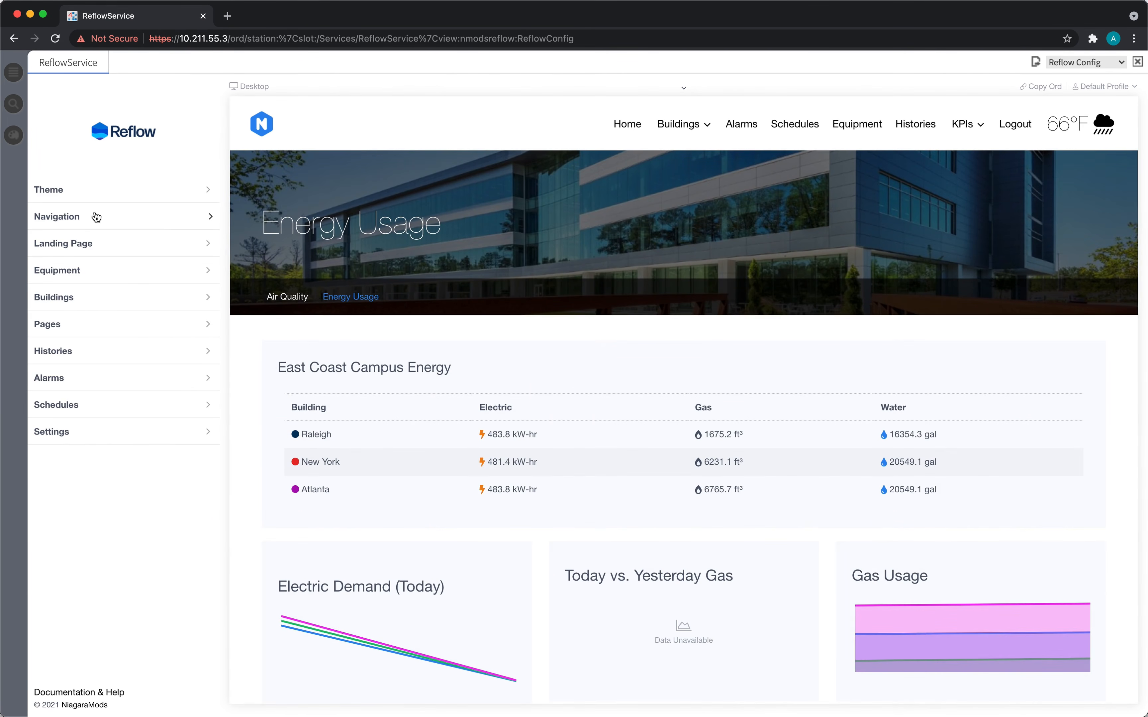
{"action": "left_click", "coordinate": [96, 217]}
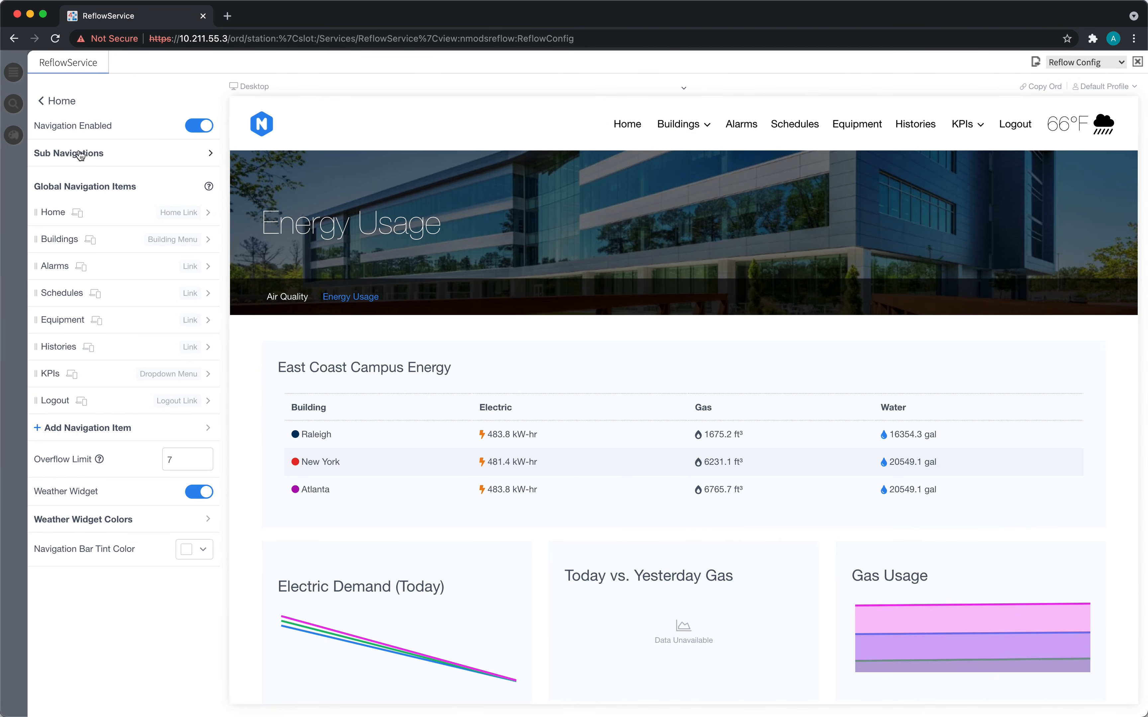
{"action": "left_click", "coordinate": [134, 159]}
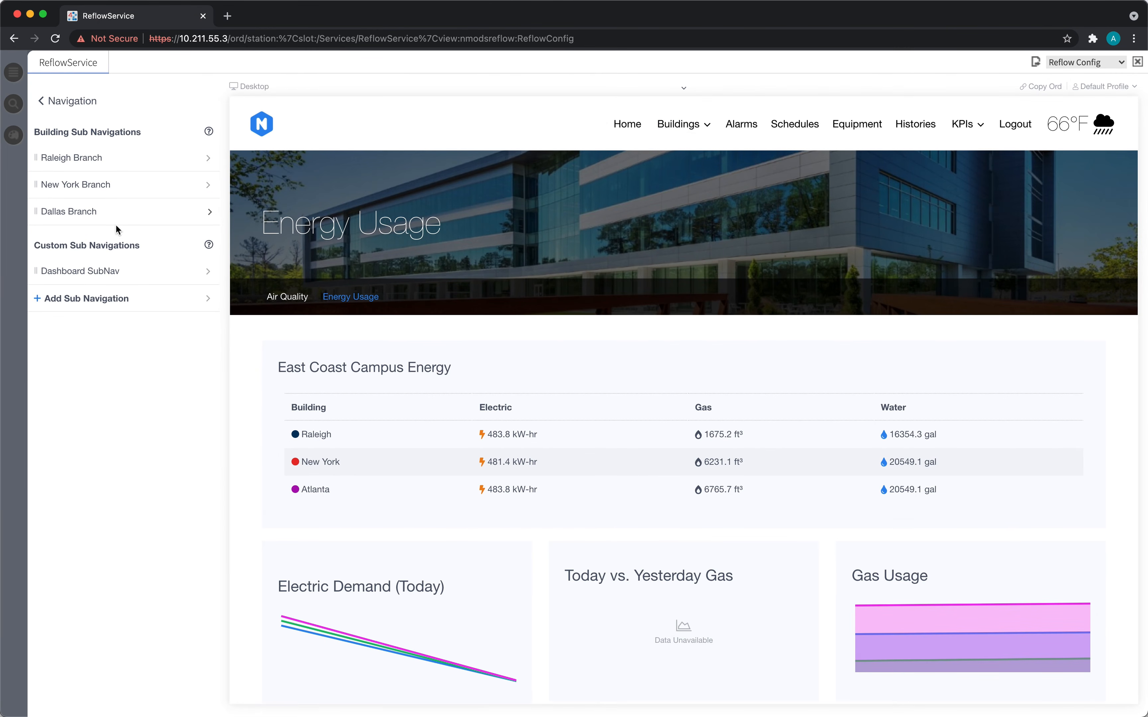
{"action": "left_click", "coordinate": [122, 164]}
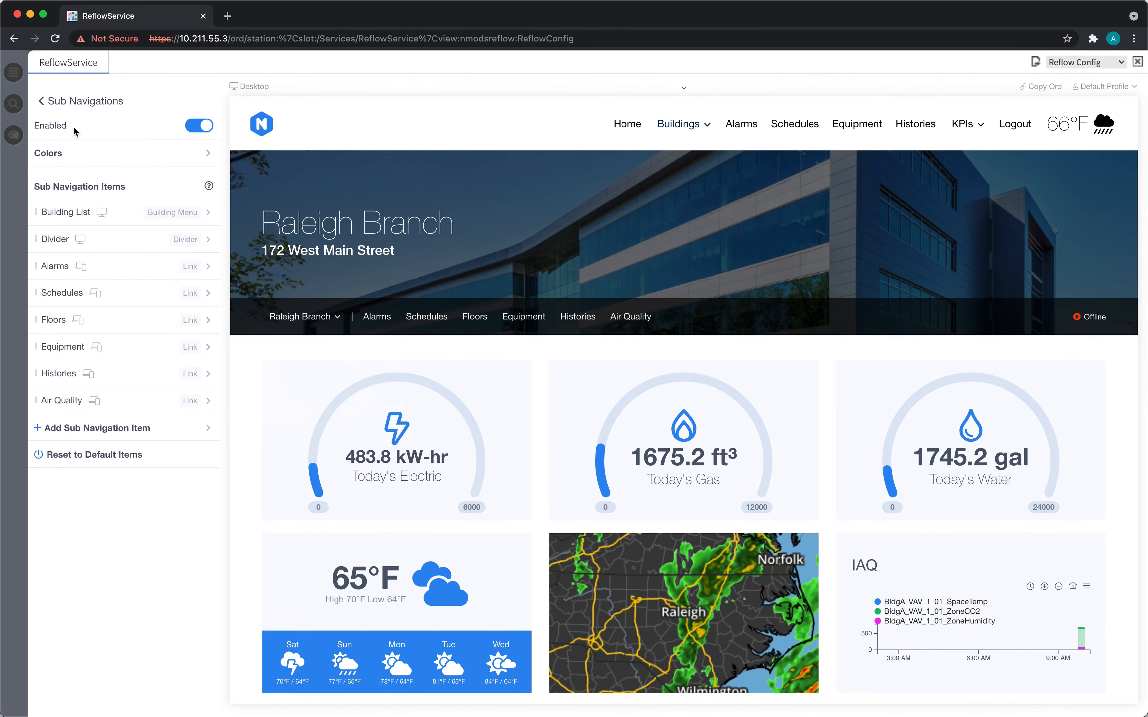
- View the Dashboard SubNav entry among the custom sub navigations, and return to the sub navigation list
{"action": "left_click", "coordinate": [76, 104]}
{"action": "left_click", "coordinate": [75, 104]}
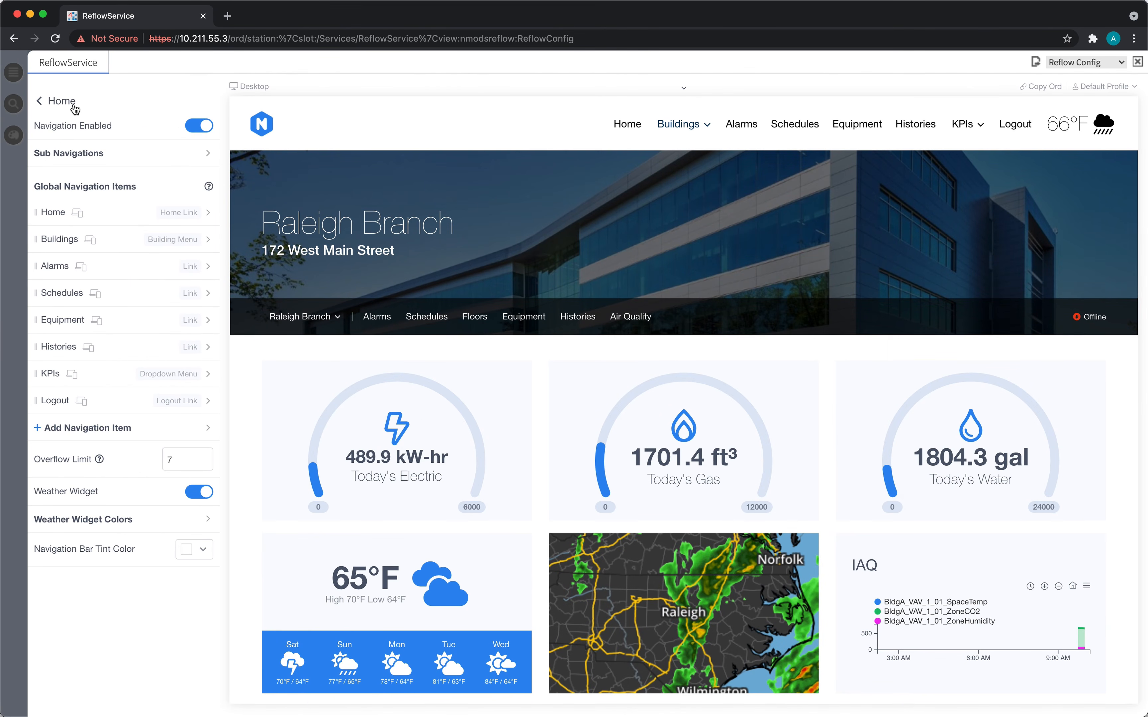
{"action": "left_click", "coordinate": [110, 155]}
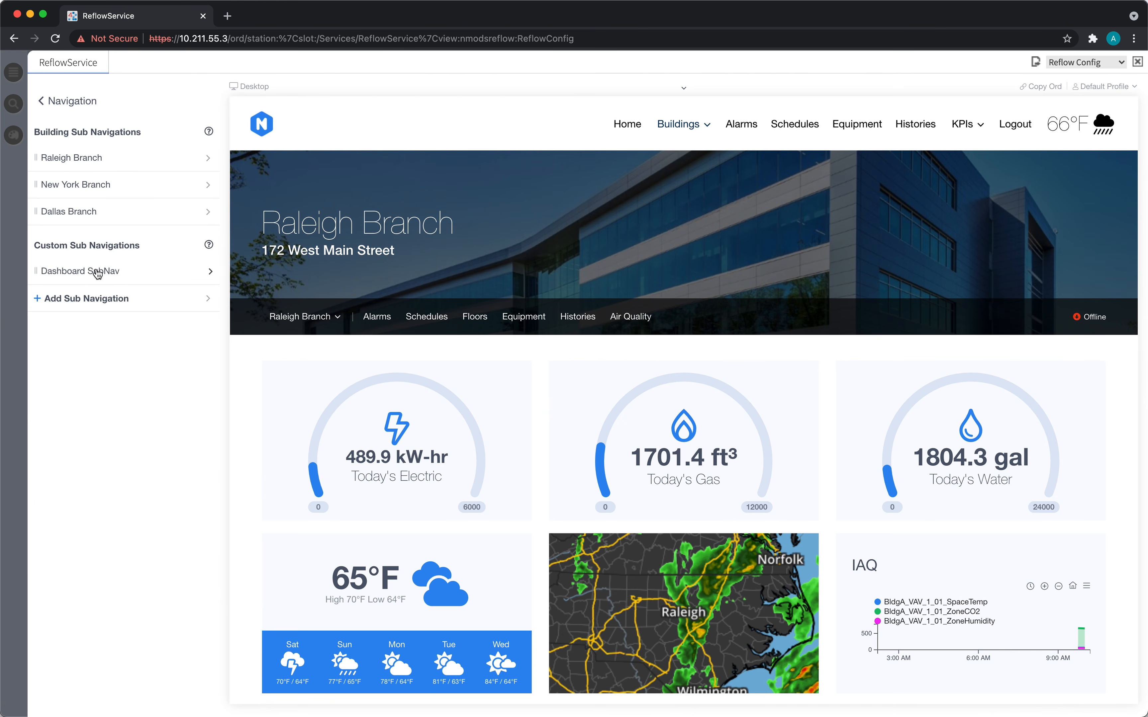
{"action": "left_click", "coordinate": [112, 280]}
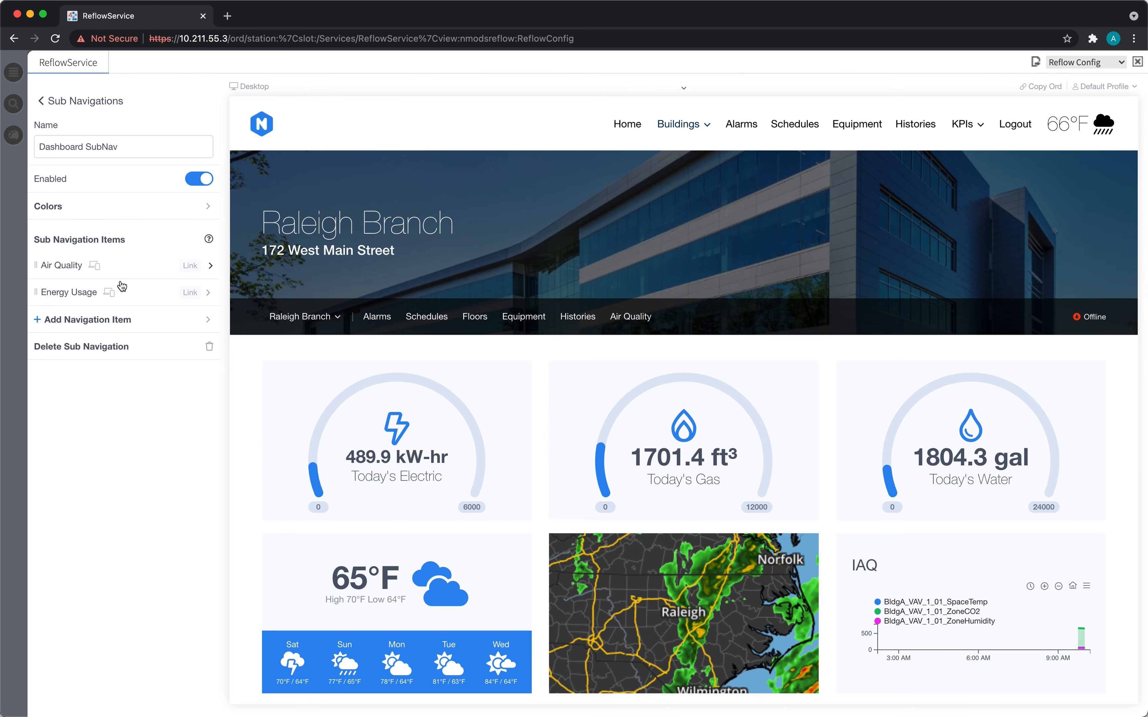
{"action": "left_click", "coordinate": [105, 107]}
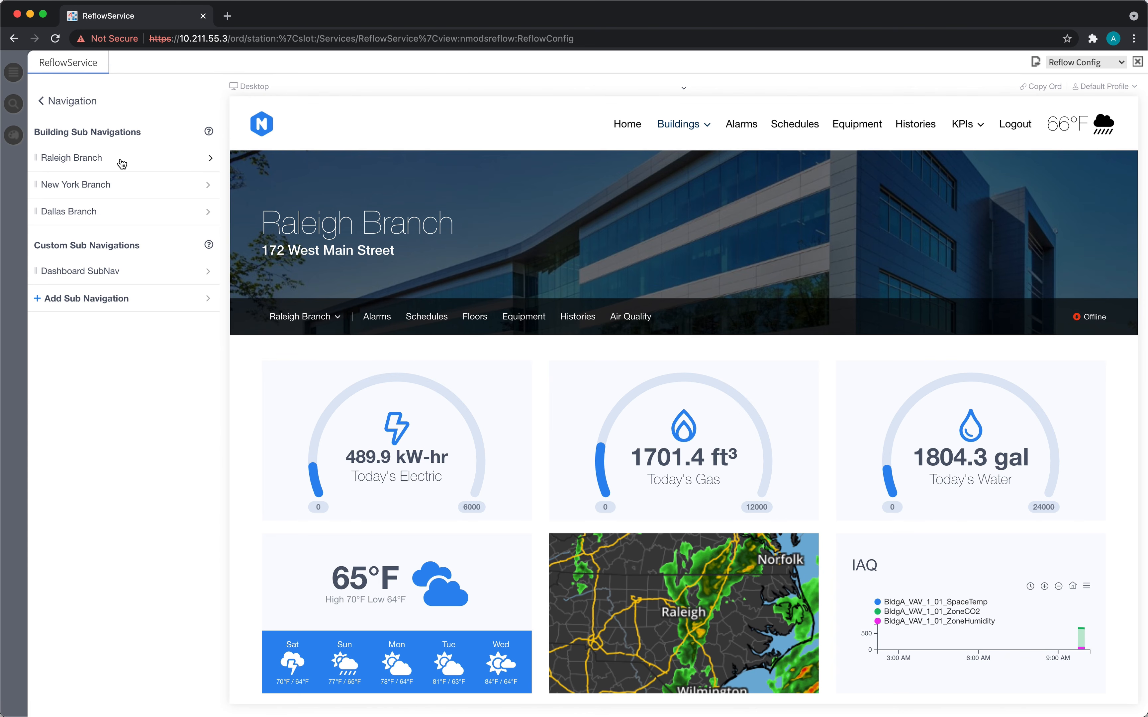
- Add a Schedule List card titled Building A Schedules to the landing page dashboard
{"action": "left_click", "coordinate": [86, 106]}
{"action": "left_click", "coordinate": [76, 101]}
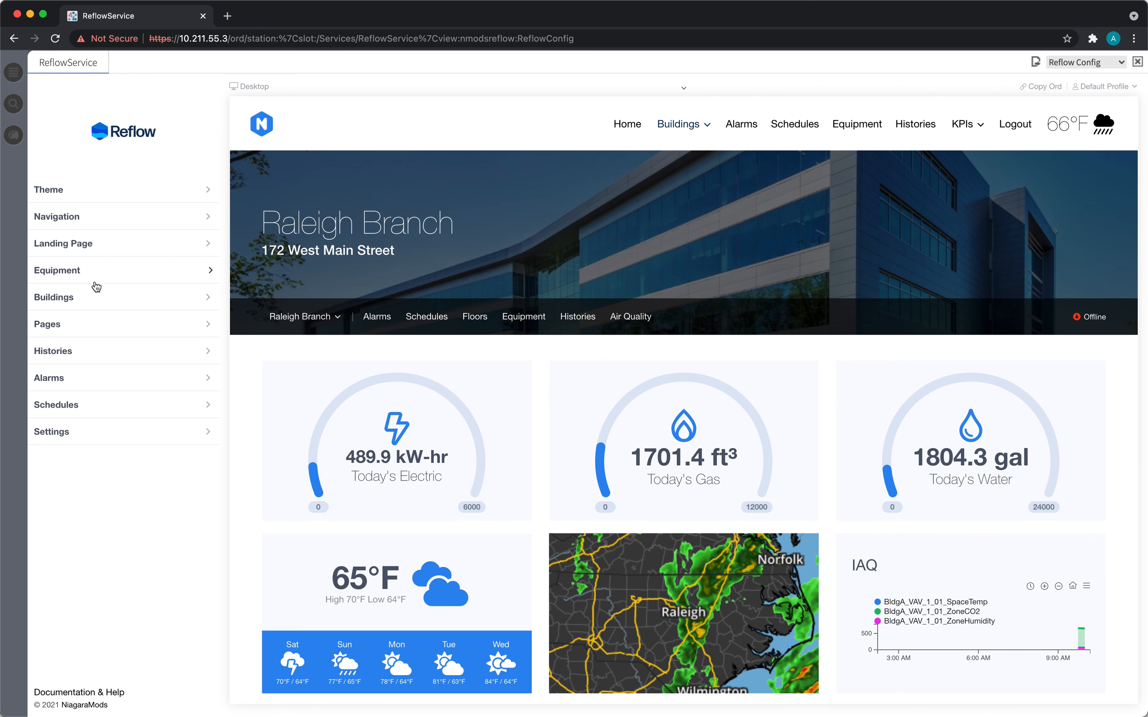
{"action": "left_click", "coordinate": [98, 256]}
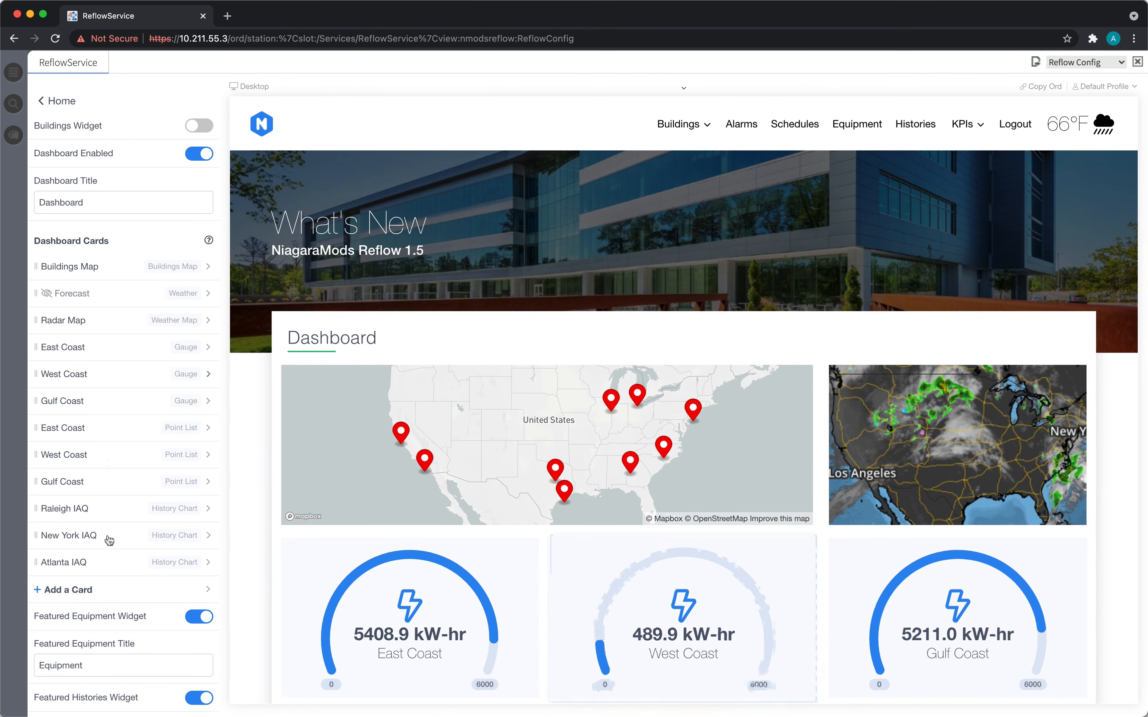
{"action": "left_click", "coordinate": [113, 590]}
{"action": "left_click", "coordinate": [158, 129]}
{"action": "scroll", "coordinate": [158, 184], "scroll_direction": "down", "scroll_amount": 5}
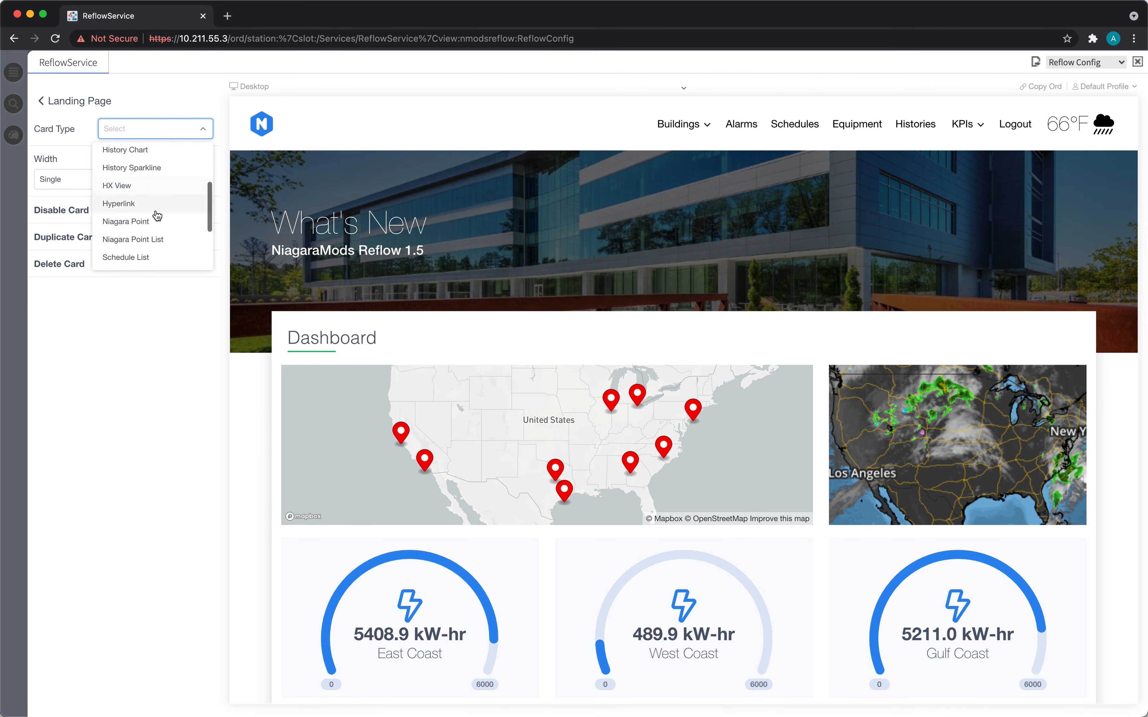
{"action": "left_click", "coordinate": [140, 202]}
{"action": "left_click", "coordinate": [128, 213]}
{"action": "left_click", "coordinate": [123, 201]}
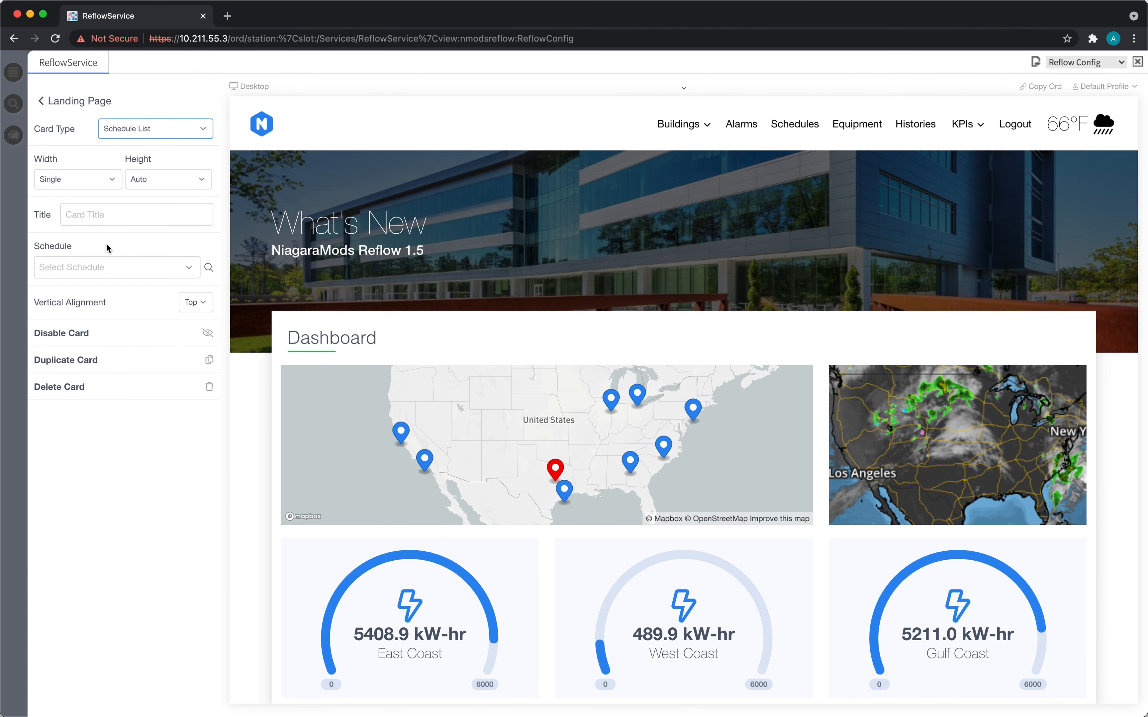
{"action": "left_click", "coordinate": [101, 216]}
{"action": "type", "text": "Building A Schedules"}
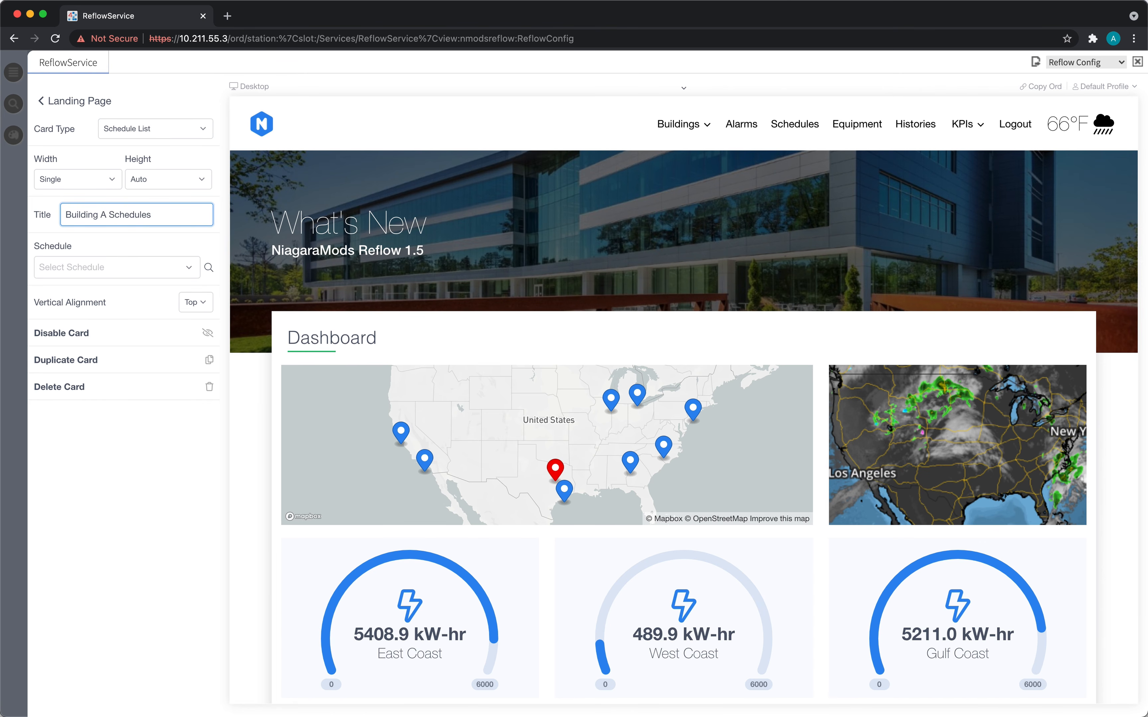
- Move the Building A Schedules card ahead of the Radar Map card and reopen its settings
{"action": "left_click", "coordinate": [79, 114]}
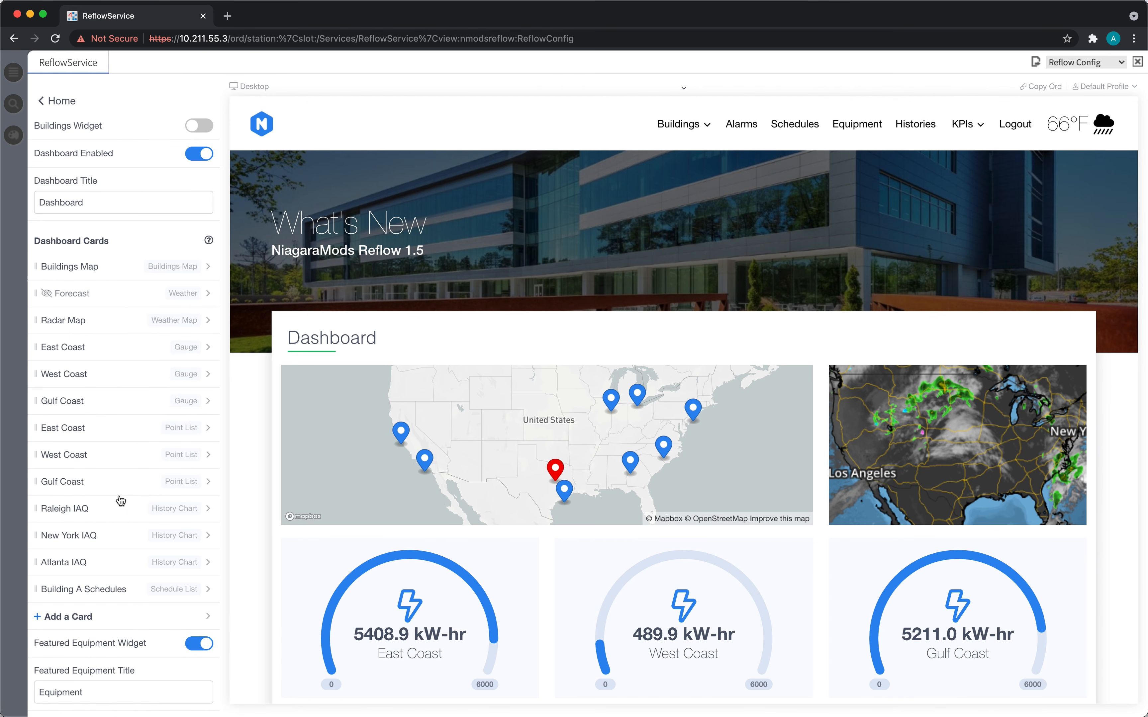
{"action": "left_click_drag", "start_coordinate": [122, 596], "coordinate": [127, 304]}
{"action": "left_click", "coordinate": [71, 102]}
- Assign BldgA's Floor1Schedule, Floor2Schedule and Floor3Schedule to the Building A Schedules card
{"action": "left_click", "coordinate": [188, 270]}
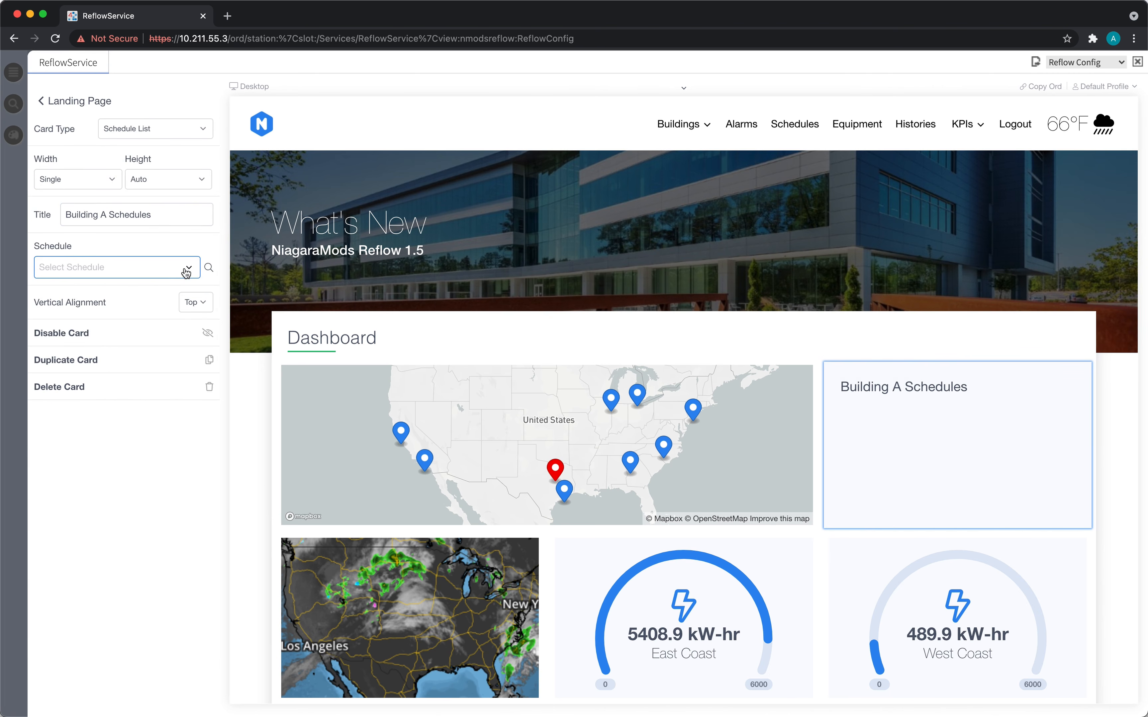
{"action": "left_click", "coordinate": [208, 268]}
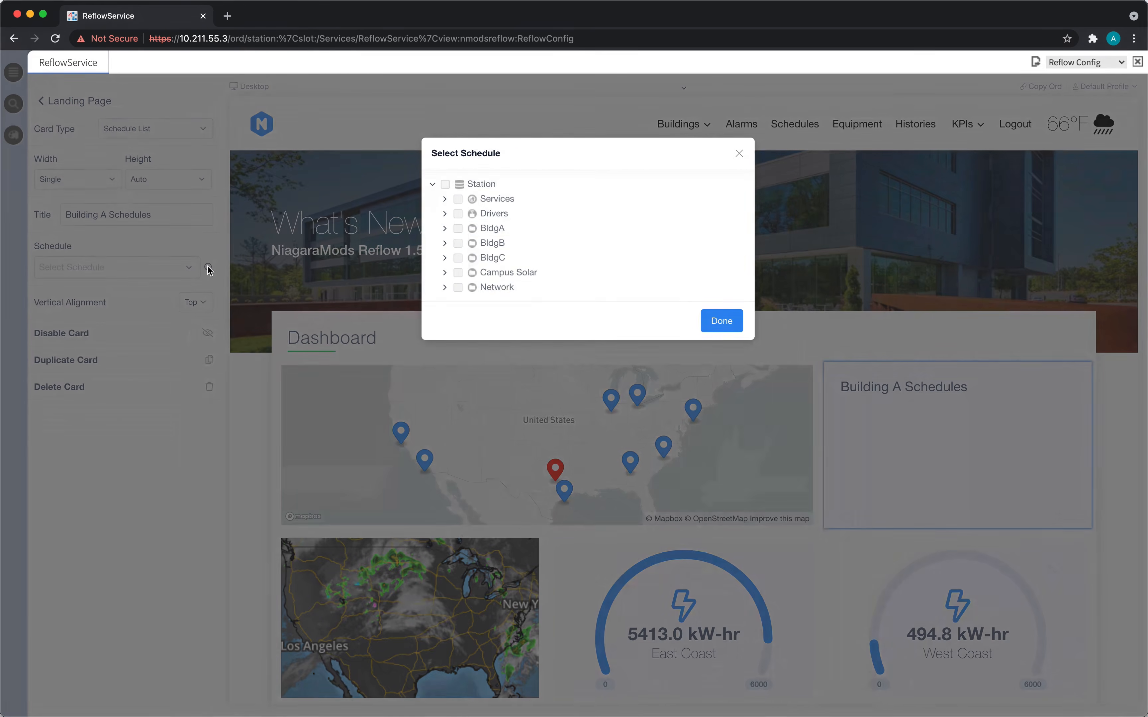
{"action": "left_click", "coordinate": [445, 228]}
{"action": "scroll", "coordinate": [476, 282], "scroll_direction": "down", "scroll_amount": 2}
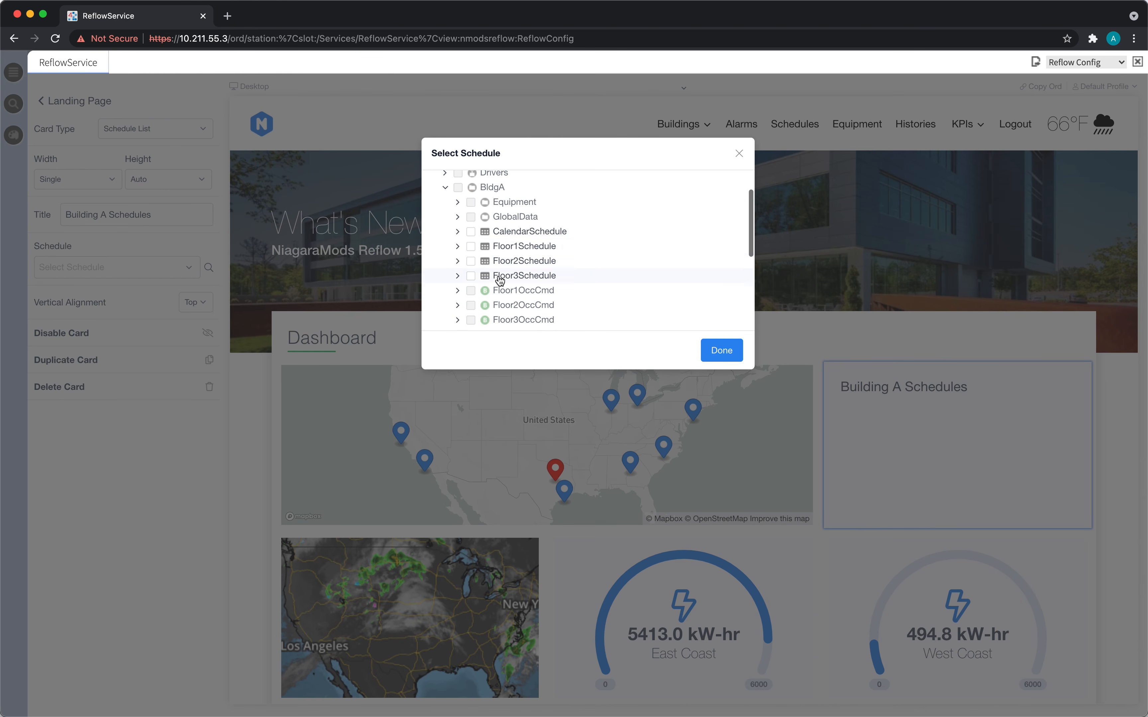
{"action": "left_click", "coordinate": [472, 247]}
{"action": "left_click", "coordinate": [471, 261]}
{"action": "left_click", "coordinate": [471, 276]}
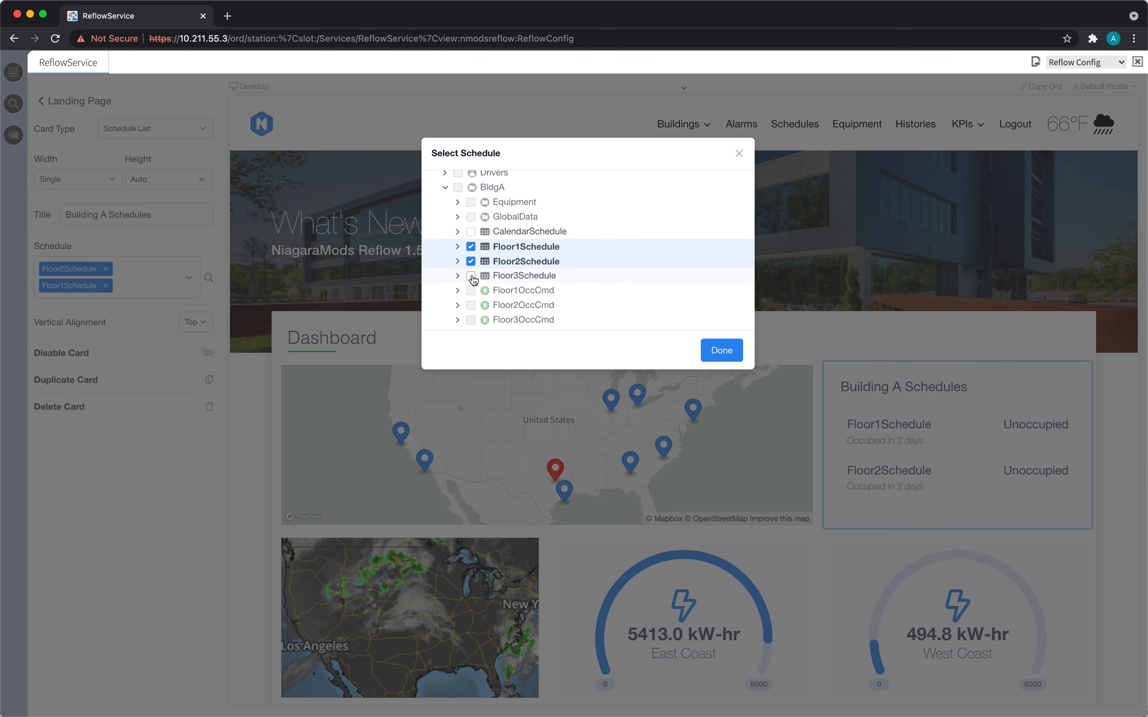
{"action": "left_click", "coordinate": [717, 351]}
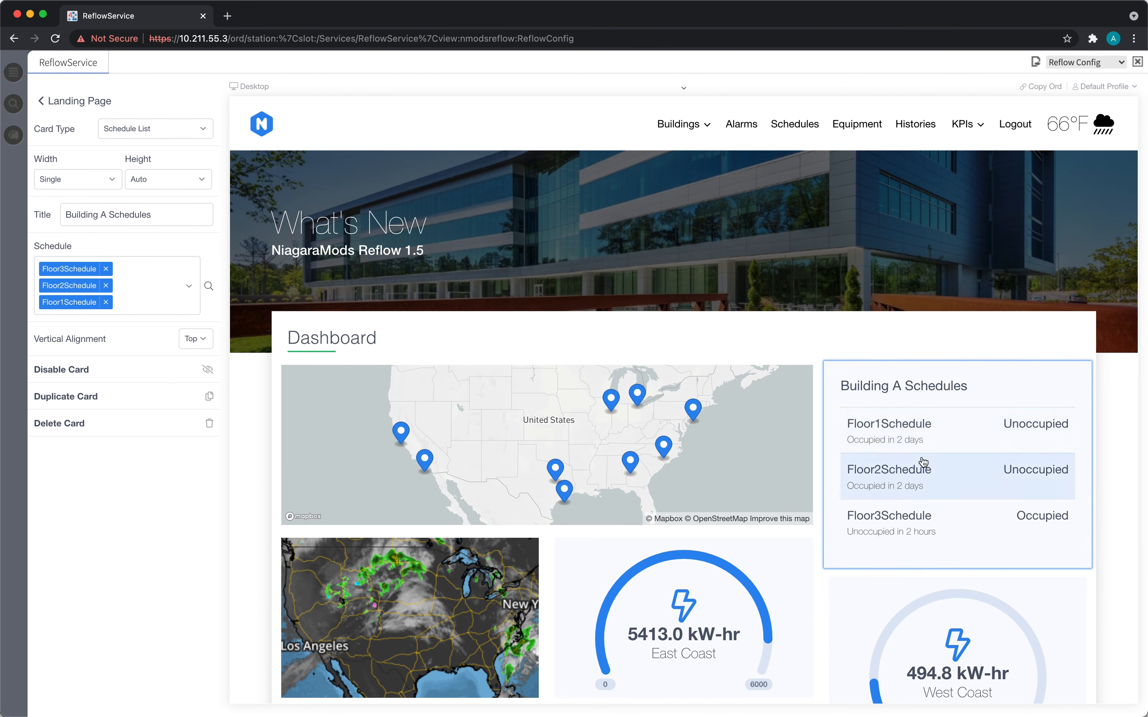
- Open Floor1Schedule from the Building A Schedules card, inspect its Wednesday event in the weekly schedule, and close the schedule
{"action": "left_click", "coordinate": [913, 436]}
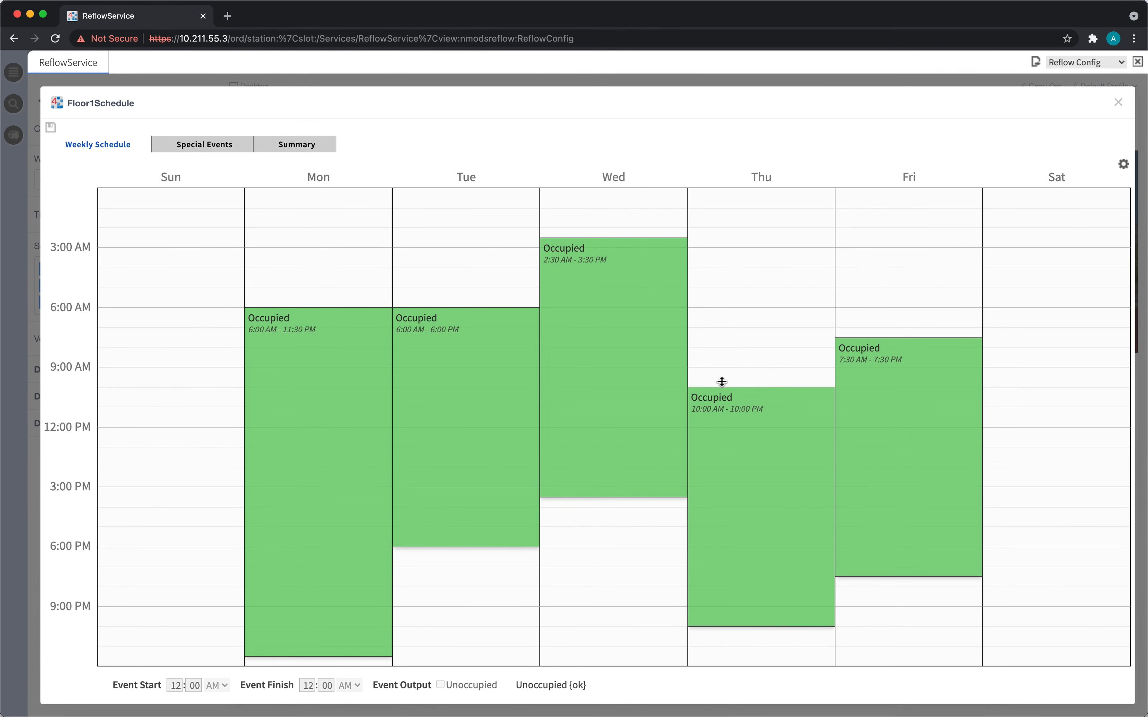
{"action": "left_click", "coordinate": [588, 315]}
{"action": "left_click", "coordinate": [51, 128]}
{"action": "left_click", "coordinate": [1119, 103]}
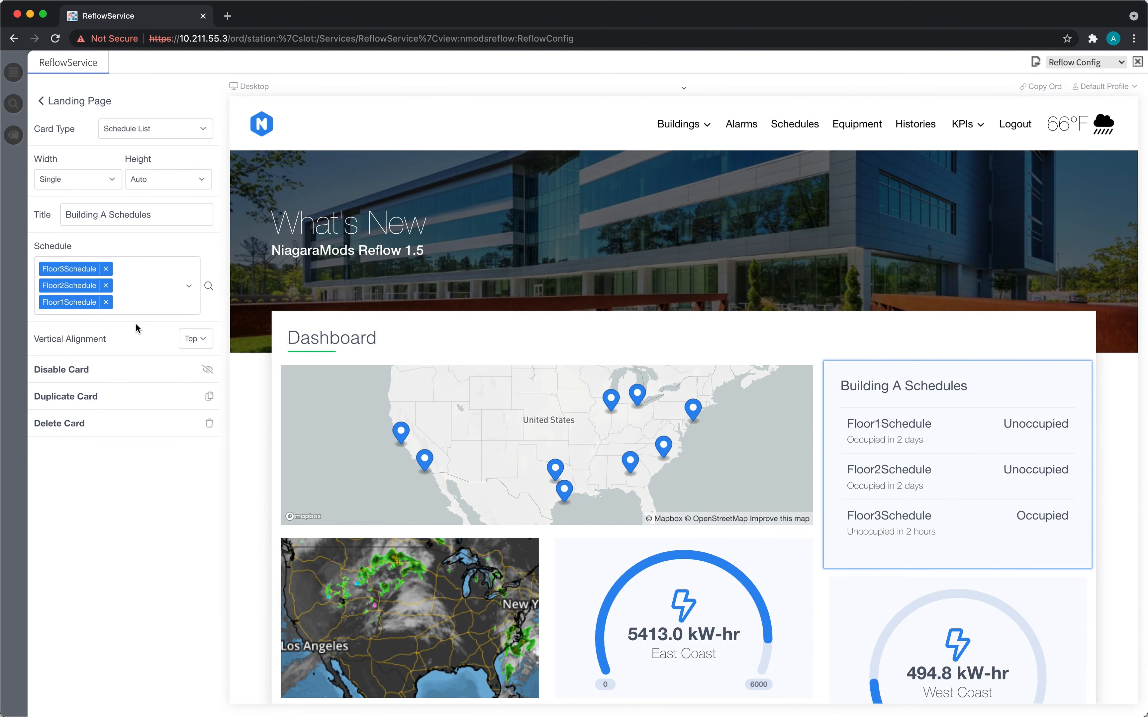
- Delete the Building A Schedules card from the landing page and return to the main configuration list
{"action": "left_click", "coordinate": [141, 437]}
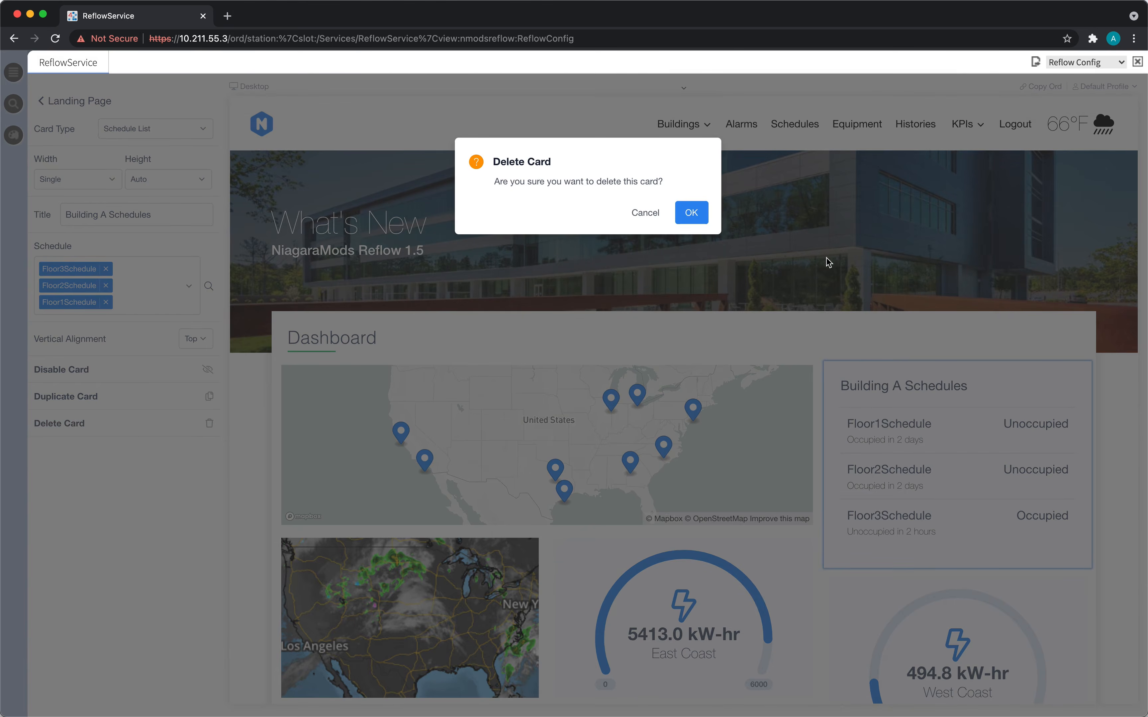
{"action": "left_click", "coordinate": [698, 216]}
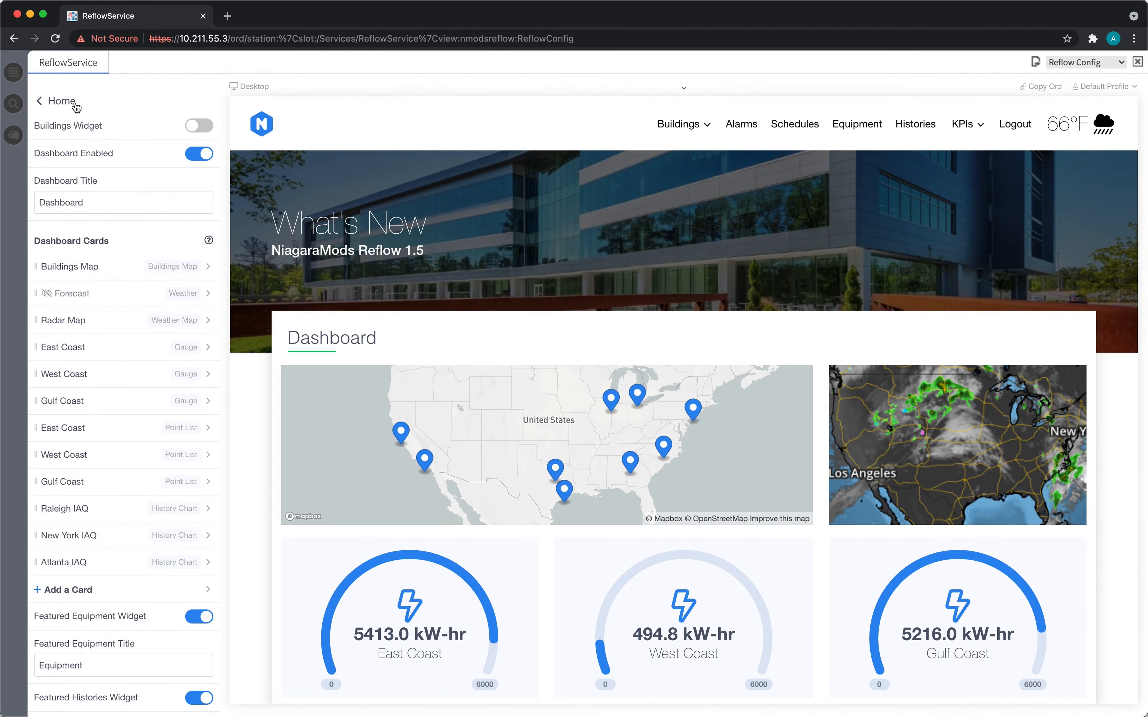
{"action": "left_click", "coordinate": [71, 102]}
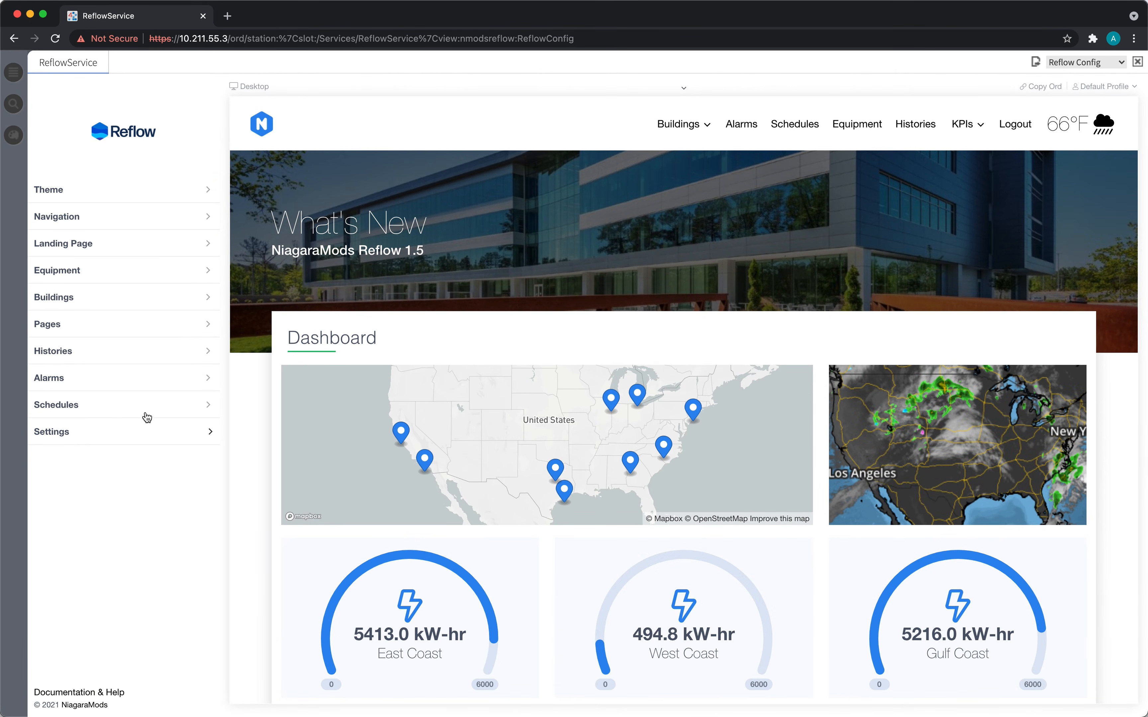
- Enable Daily Backups in the automated backup settings and return to the backup list
{"action": "left_click", "coordinate": [118, 437]}
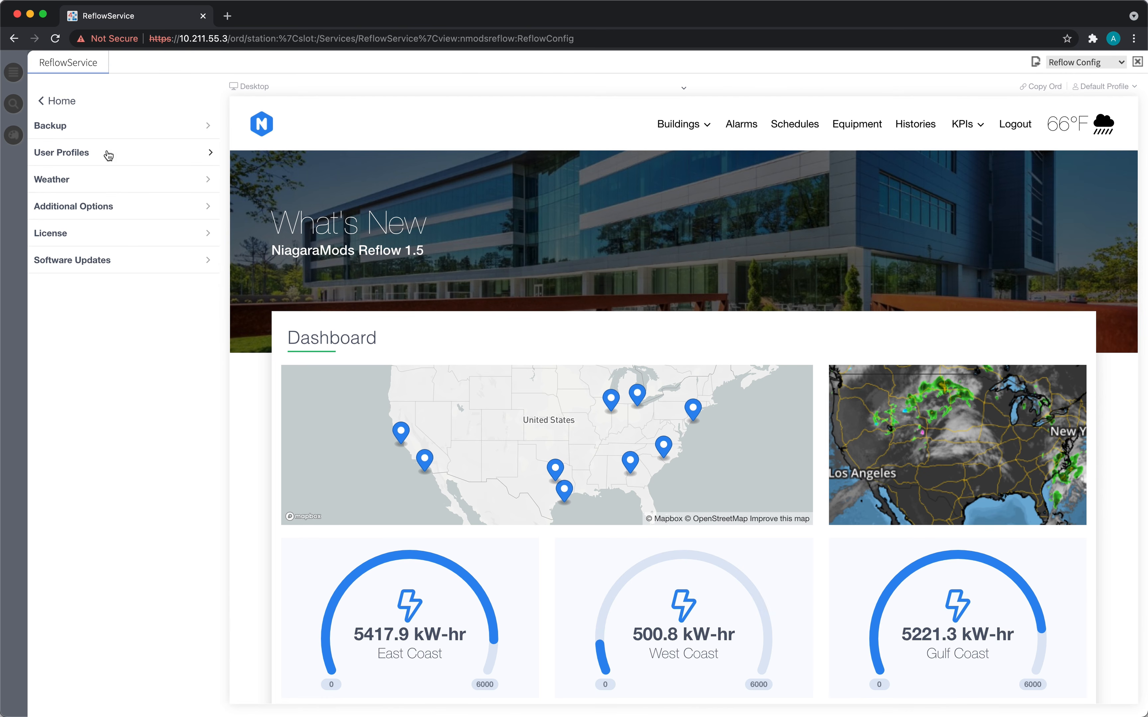
{"action": "left_click", "coordinate": [99, 128]}
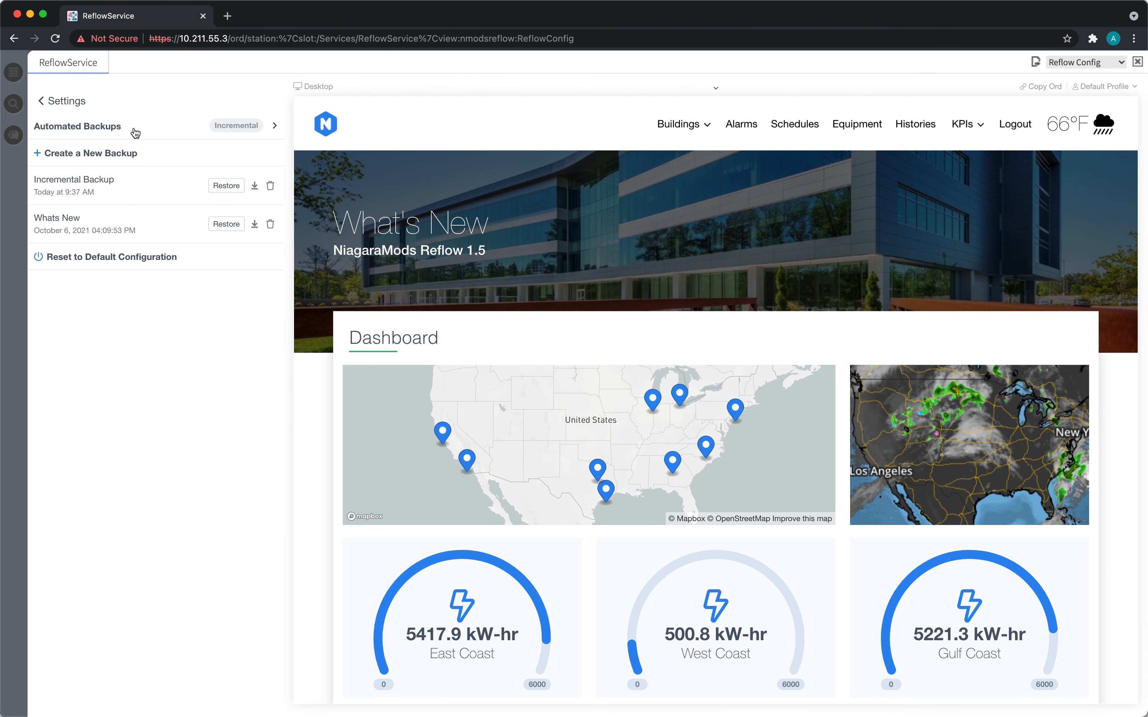
{"action": "left_click", "coordinate": [114, 134]}
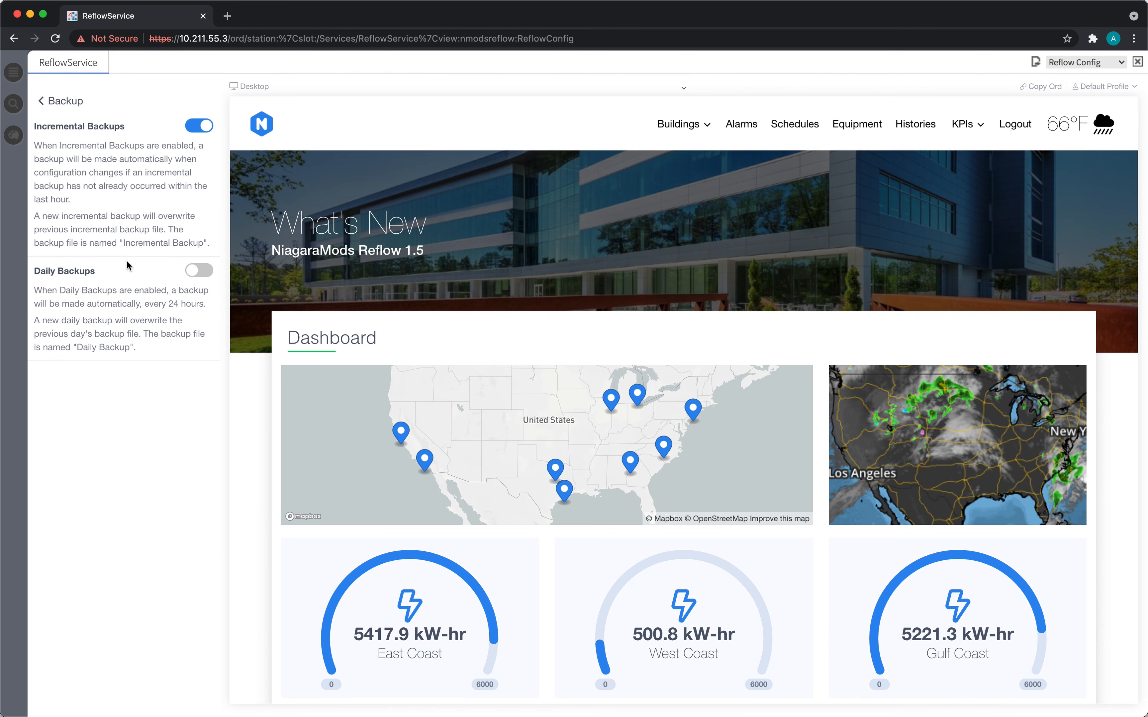
{"action": "left_click", "coordinate": [198, 271]}
{"action": "left_click", "coordinate": [198, 270]}
{"action": "left_click", "coordinate": [80, 108]}
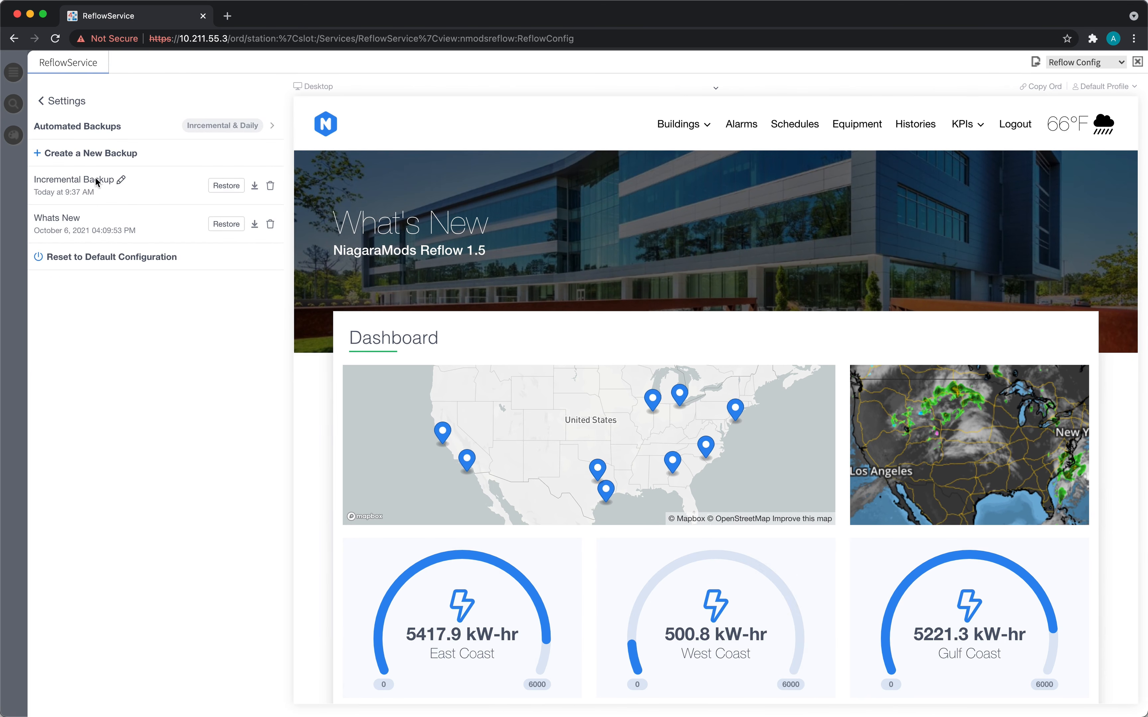
- Delete the existing Incremental Backup and return to the main configuration list
{"action": "left_click", "coordinate": [273, 187]}
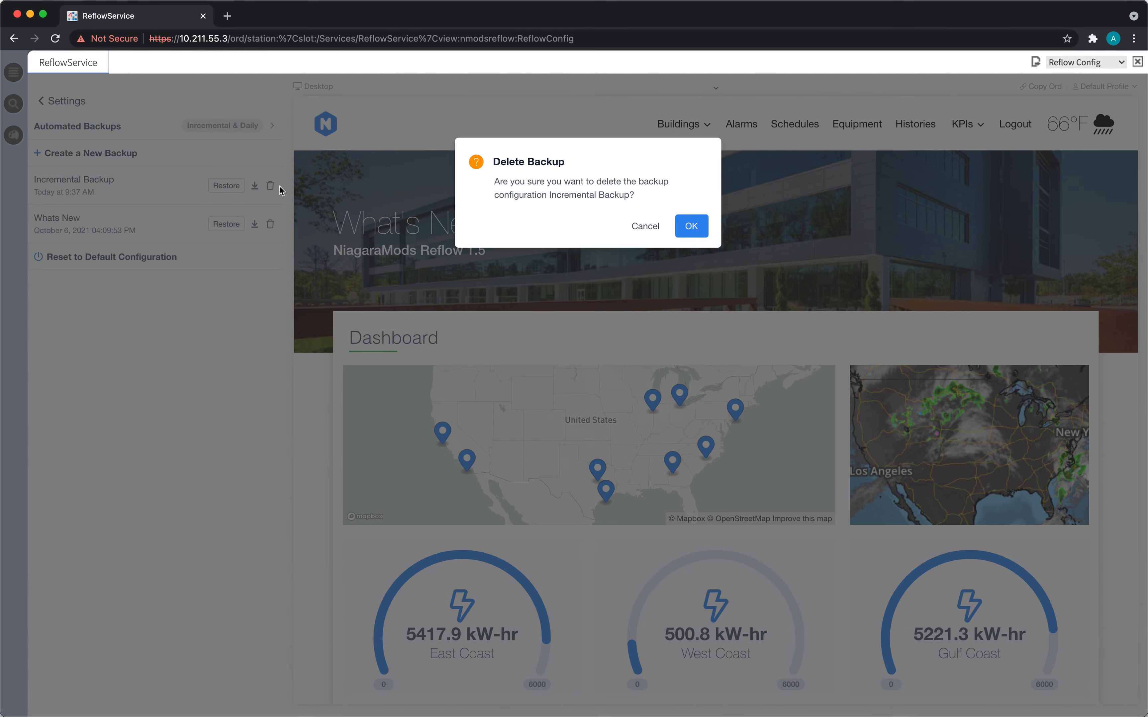
{"action": "left_click", "coordinate": [691, 226]}
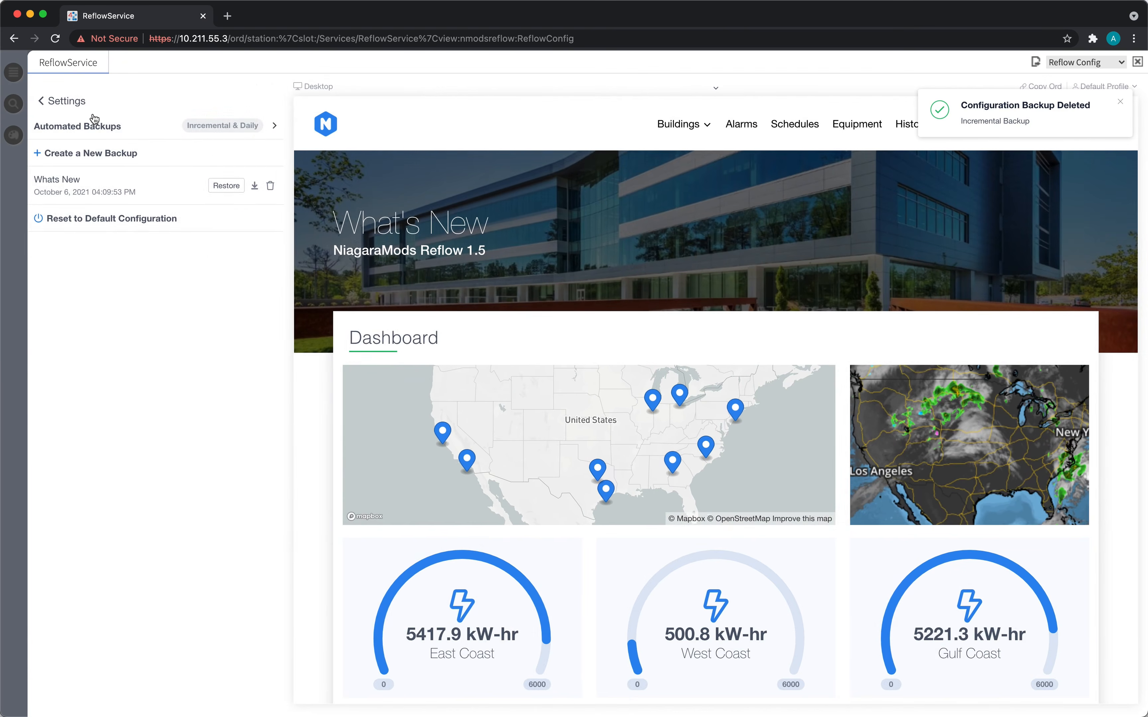
{"action": "left_click", "coordinate": [76, 102]}
{"action": "left_click", "coordinate": [61, 101]}
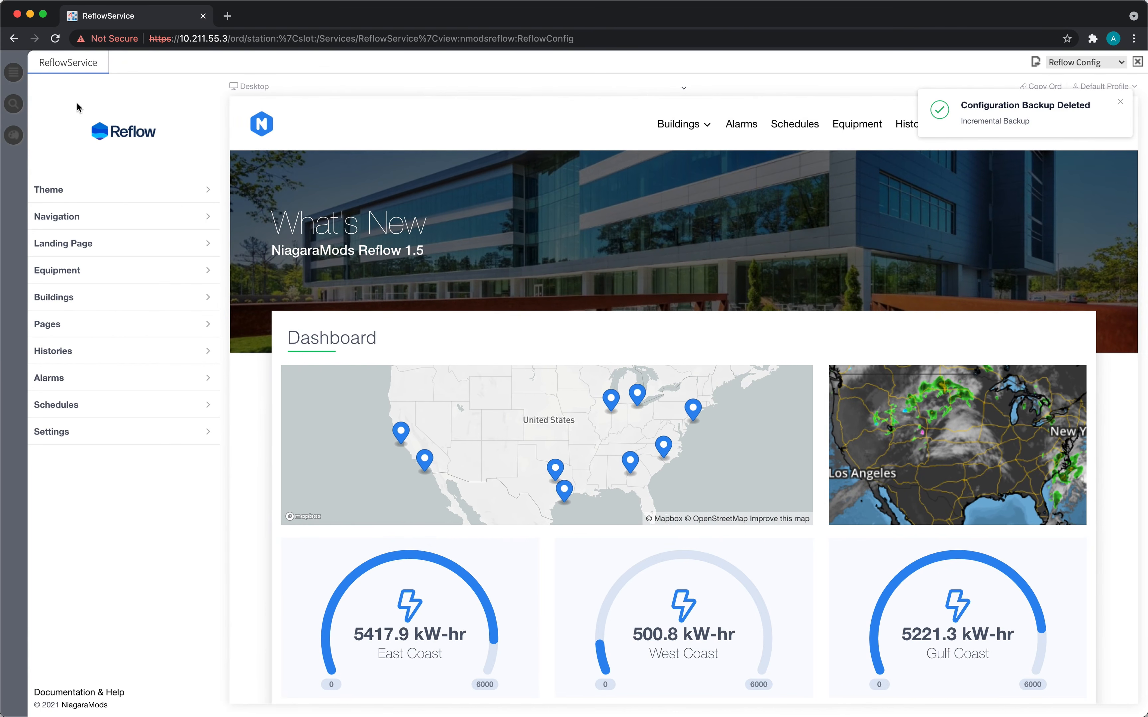
- Change the theme's title to "What's New!" and return to the main configuration list
{"action": "left_click", "coordinate": [89, 190]}
{"action": "left_click", "coordinate": [107, 146]}
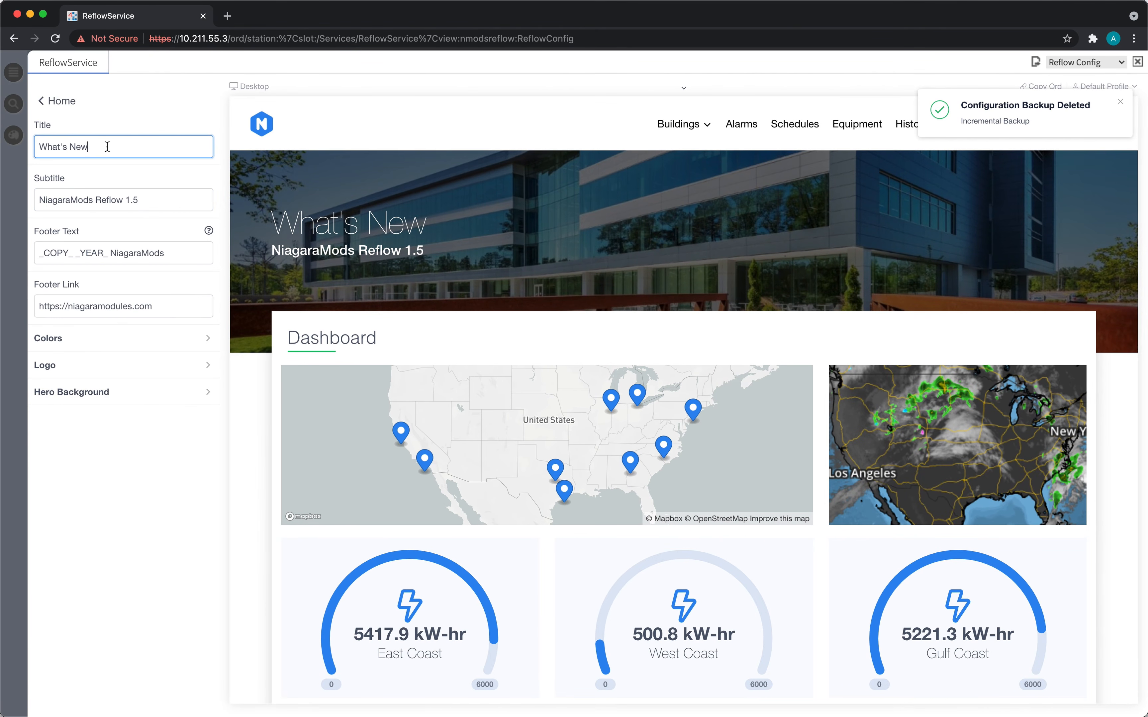
{"action": "type", "text": "!"}
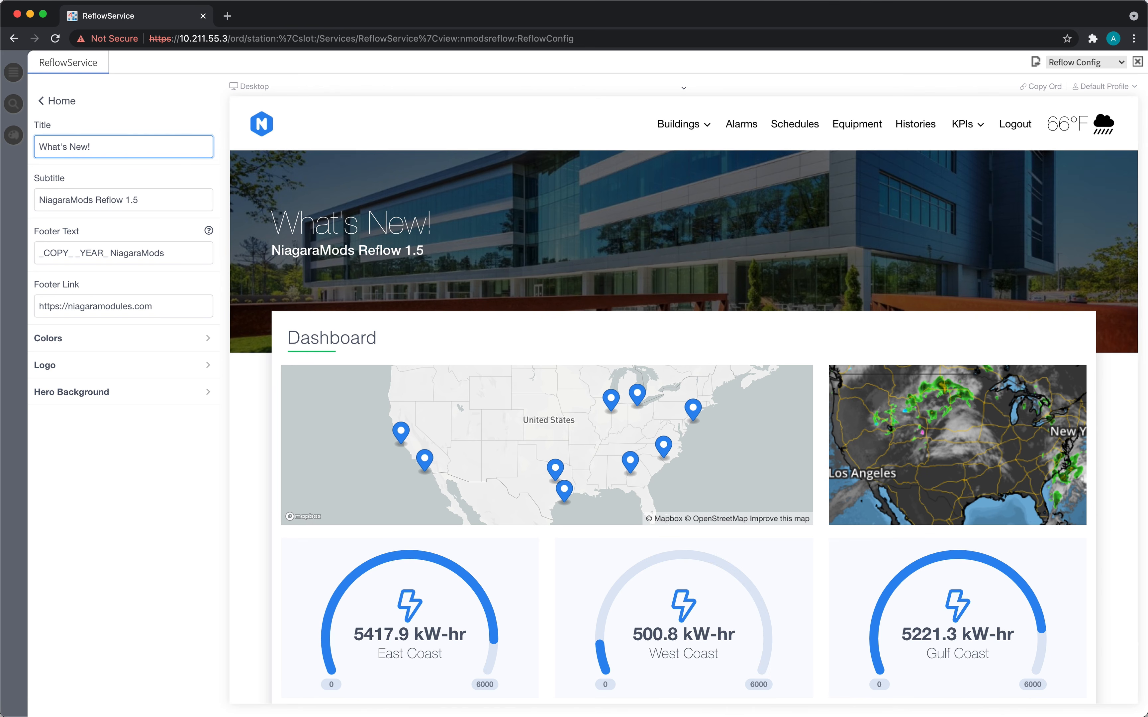
{"action": "left_click", "coordinate": [64, 105]}
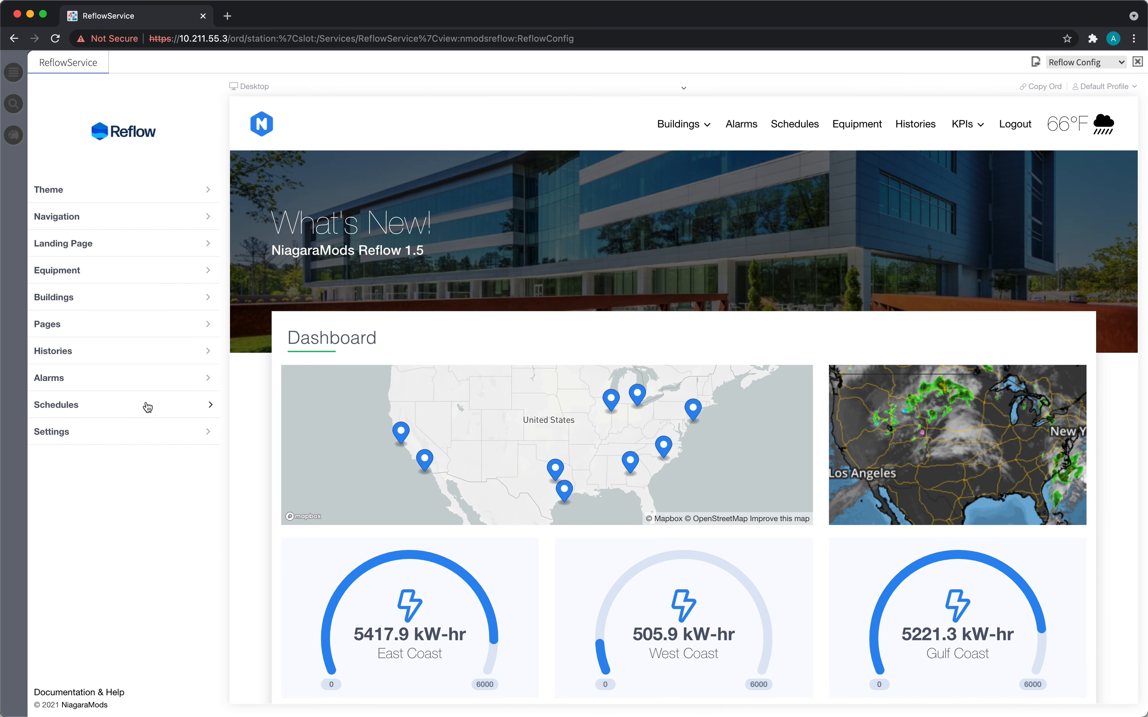
- Review the backup list and the automated backup options, and return to the general settings
{"action": "left_click", "coordinate": [141, 433]}
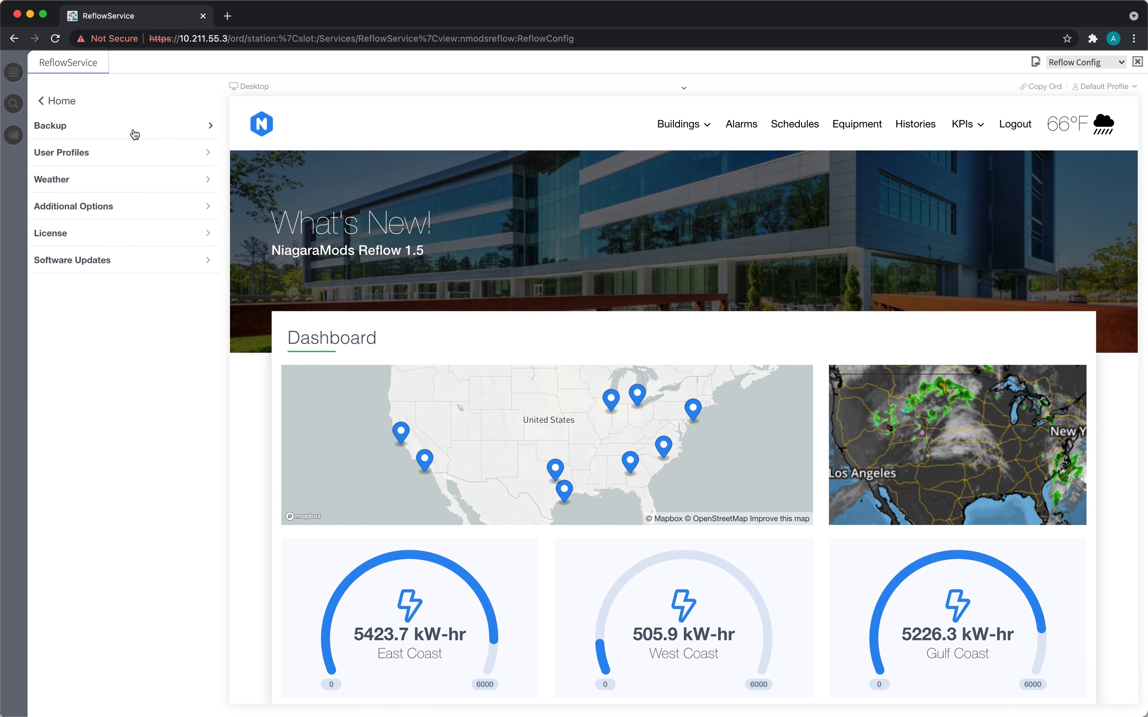
{"action": "left_click", "coordinate": [134, 128]}
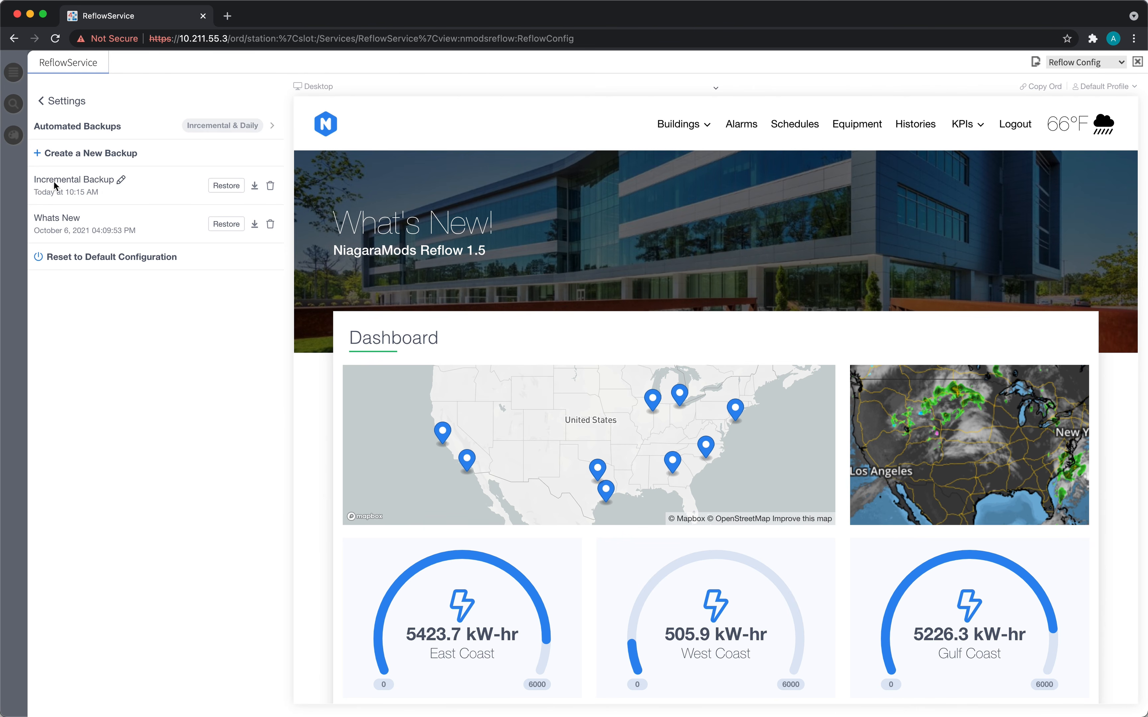
{"action": "left_click", "coordinate": [169, 126]}
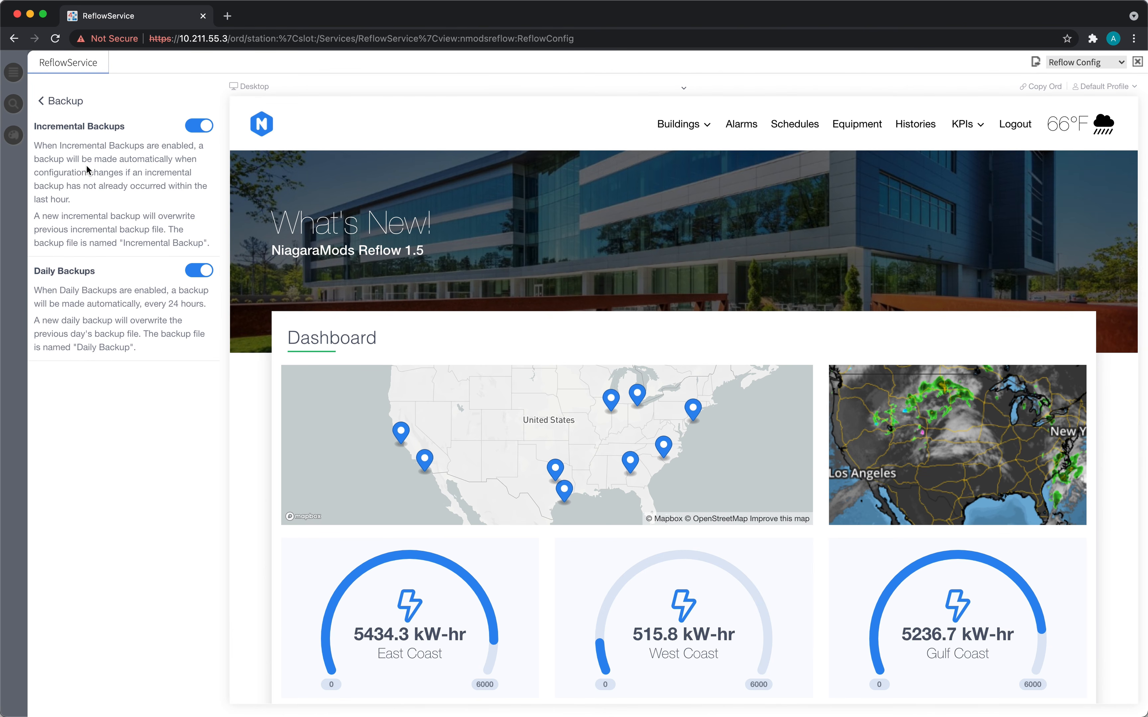
{"action": "left_click", "coordinate": [72, 104]}
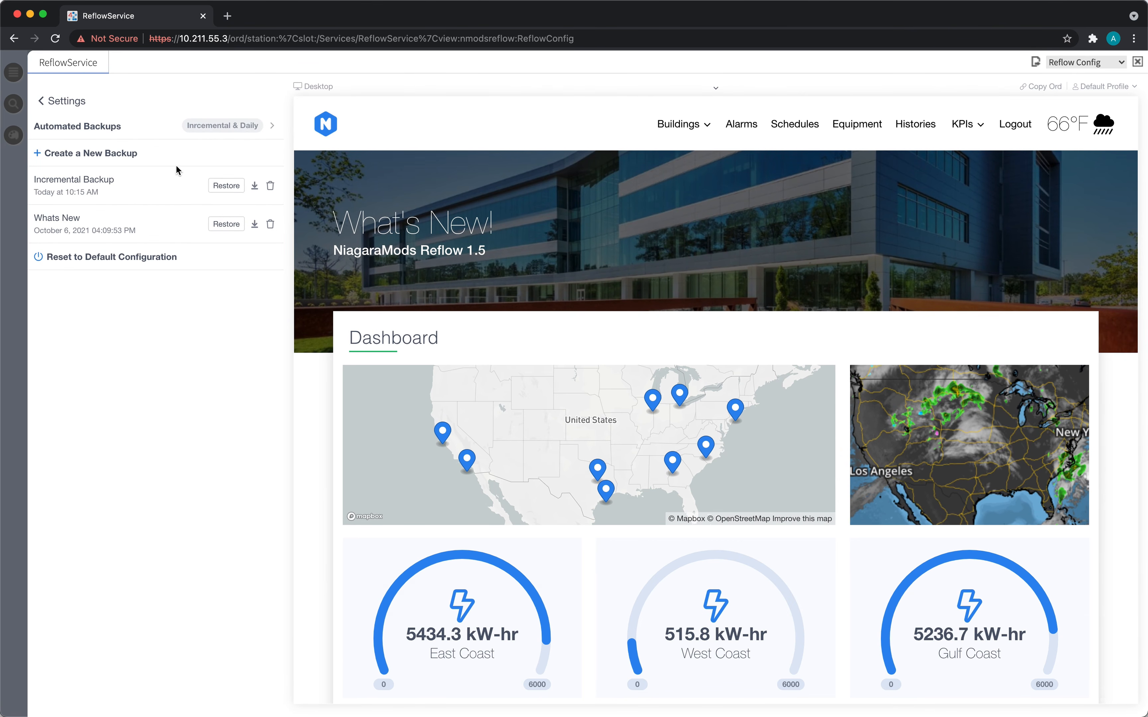
{"action": "left_click", "coordinate": [77, 104]}
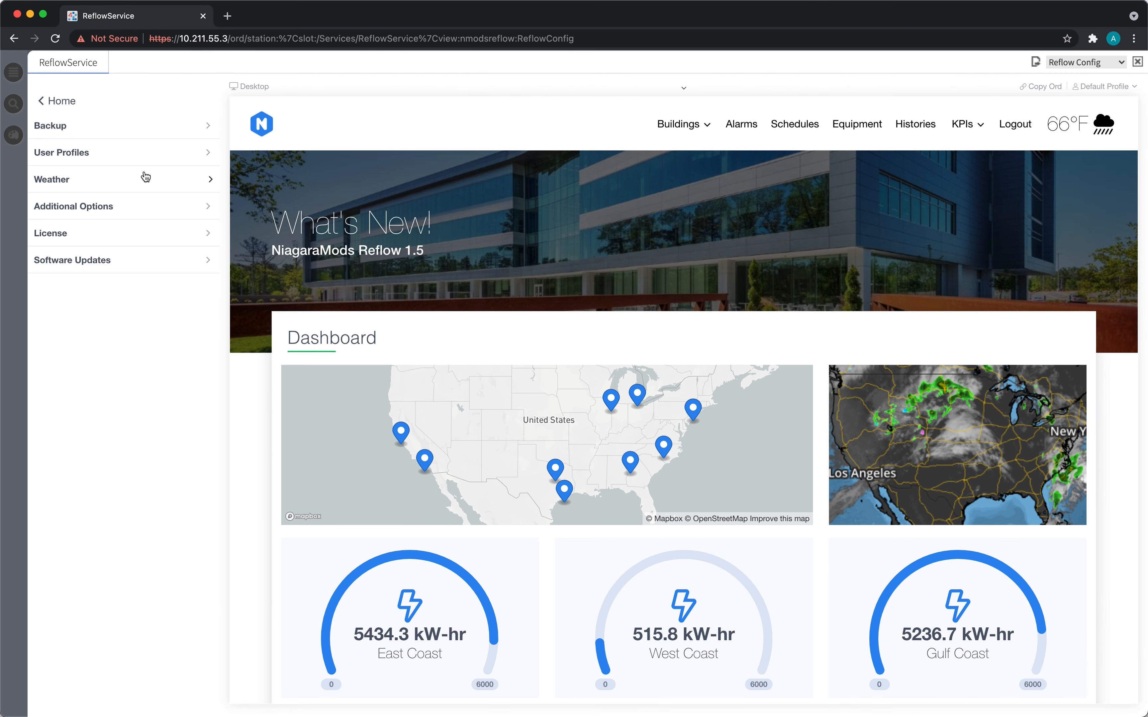
- Open the Config View Access settings for user profiles and look at the list of available service views
{"action": "left_click", "coordinate": [139, 151]}
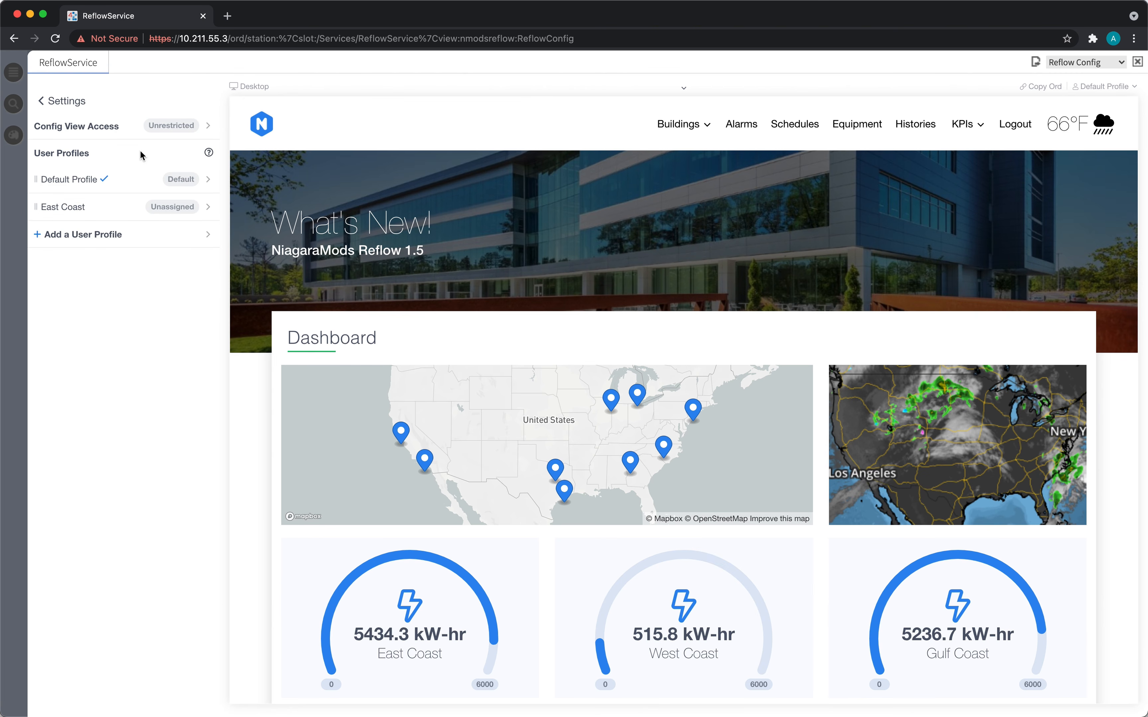
{"action": "left_click", "coordinate": [109, 133]}
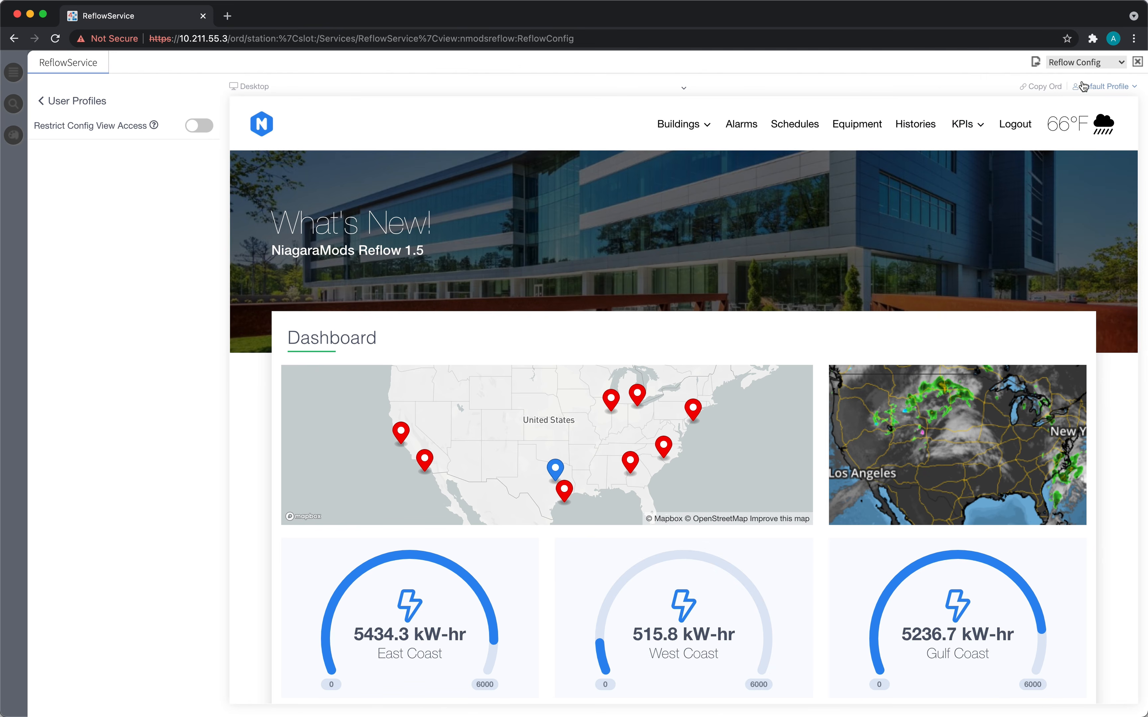
{"action": "left_click", "coordinate": [1097, 65]}
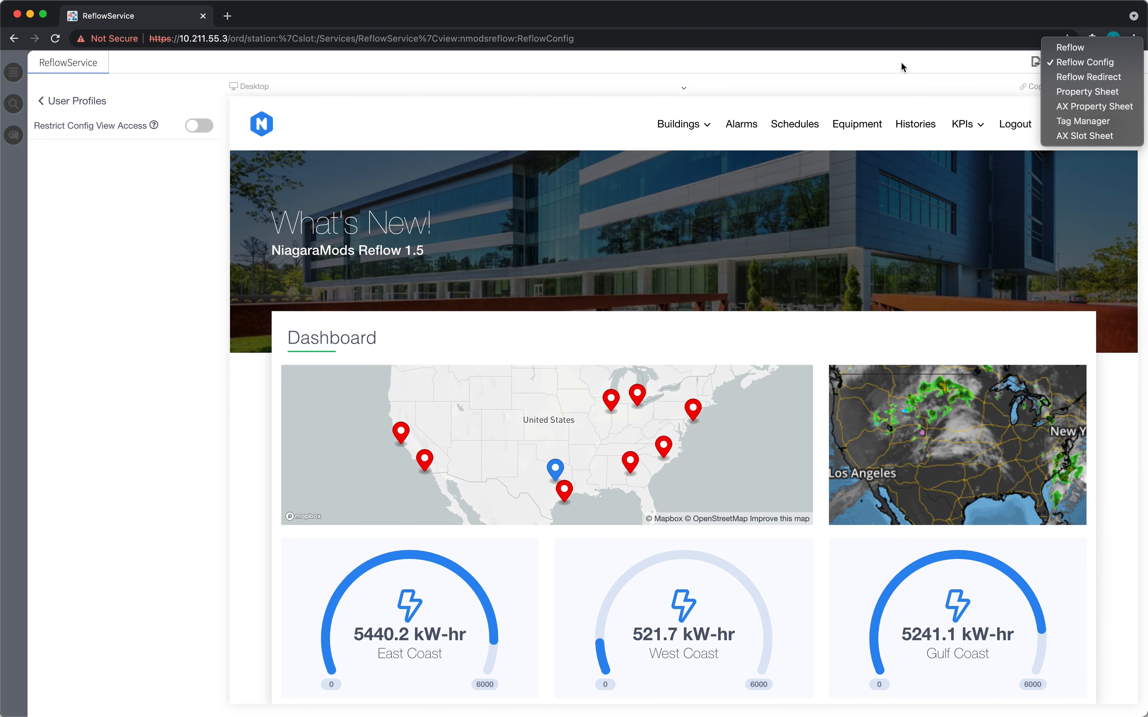
{"action": "left_click", "coordinate": [786, 13]}
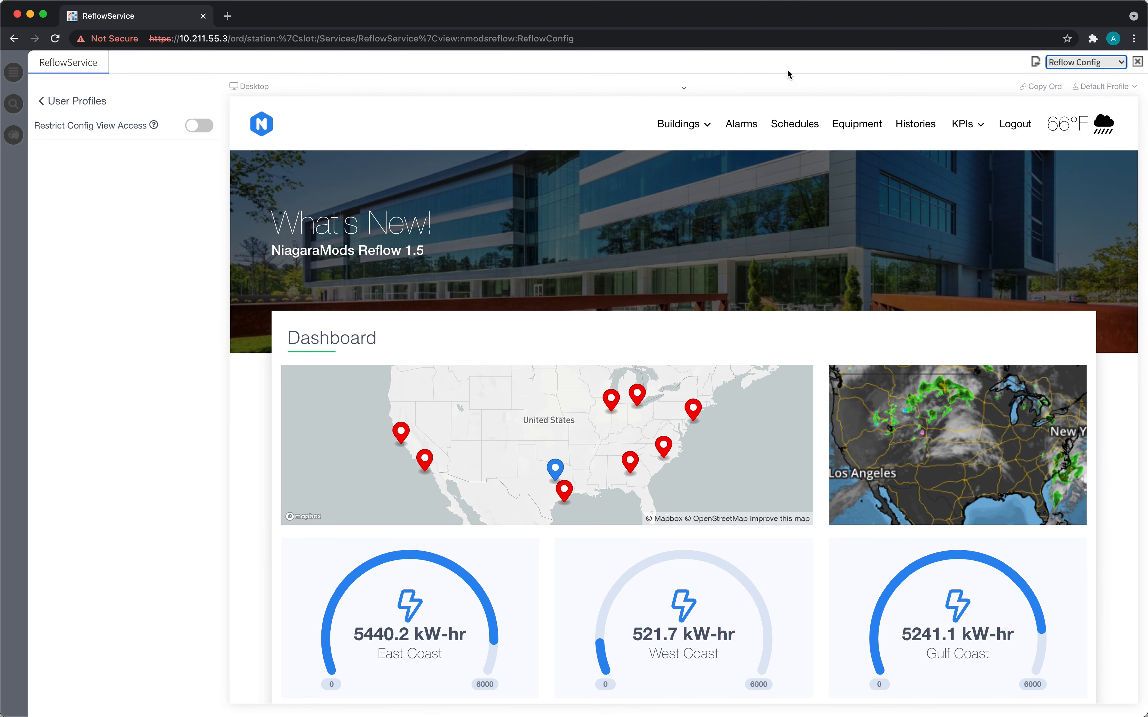
{"action": "left_click", "coordinate": [151, 199]}
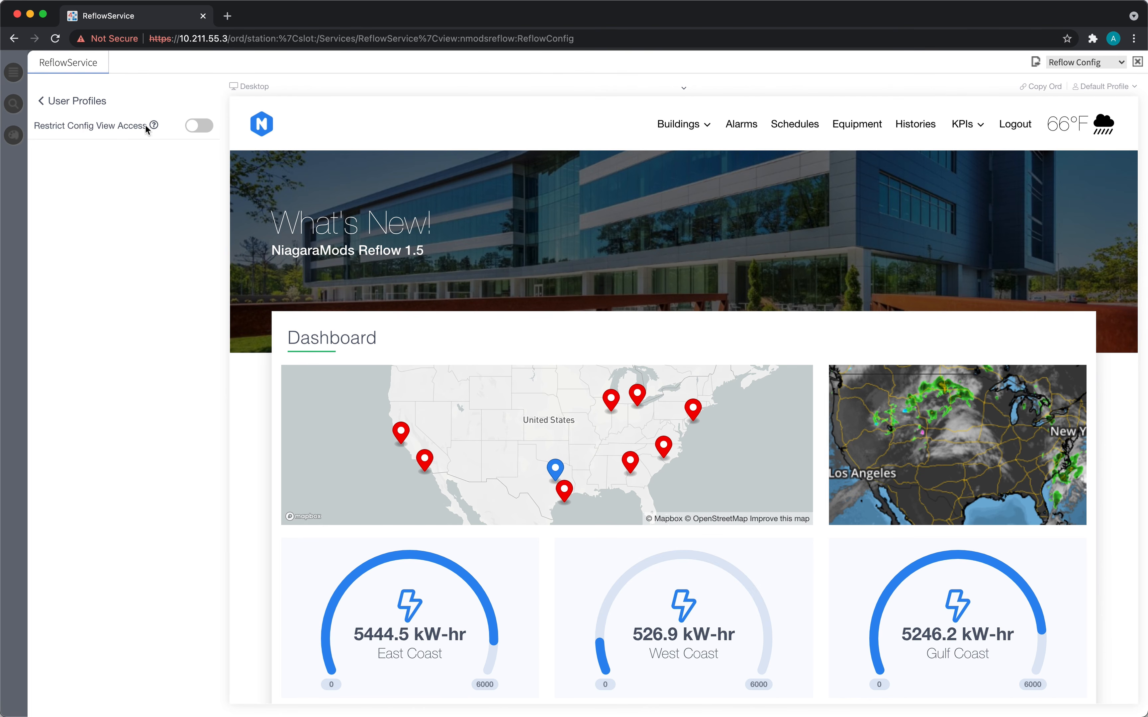
- Read the help on Restrict Config View Access and turn the restriction on
{"action": "mouse_move", "coordinate": [154, 125]}
{"action": "left_click", "coordinate": [202, 126]}
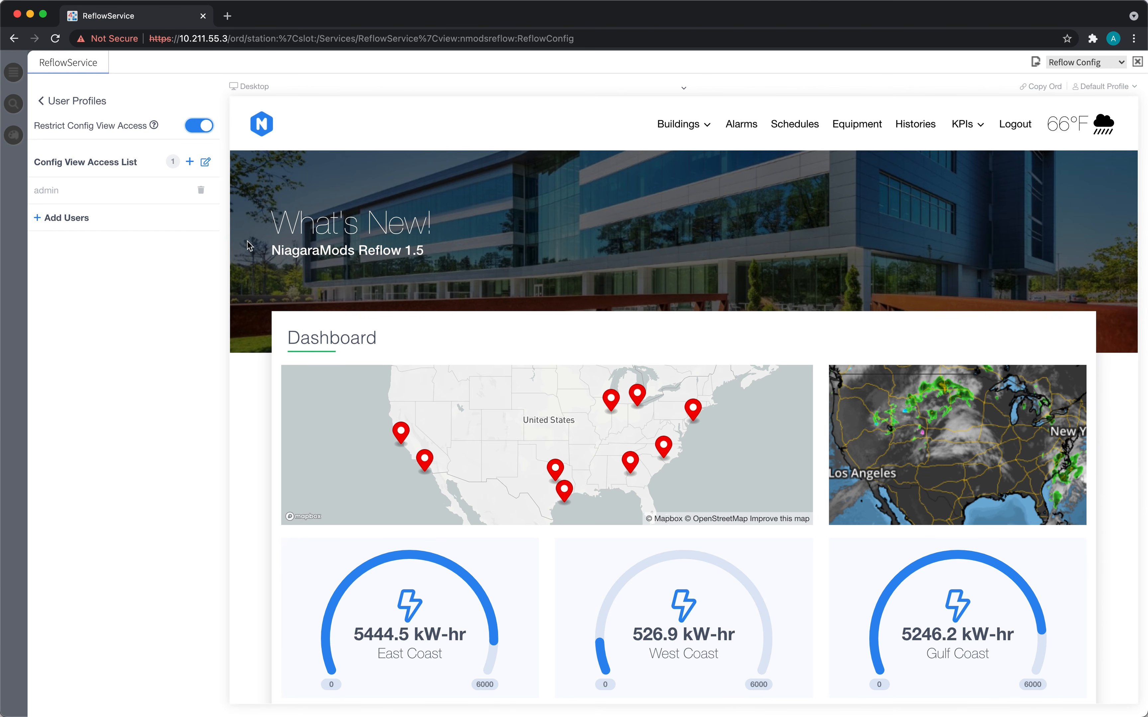
{"action": "mouse_move", "coordinate": [154, 125]}
- Add the usernames admin-demo, admin2 and a third user's first name to the Config View Access List
{"action": "left_click", "coordinate": [71, 220]}
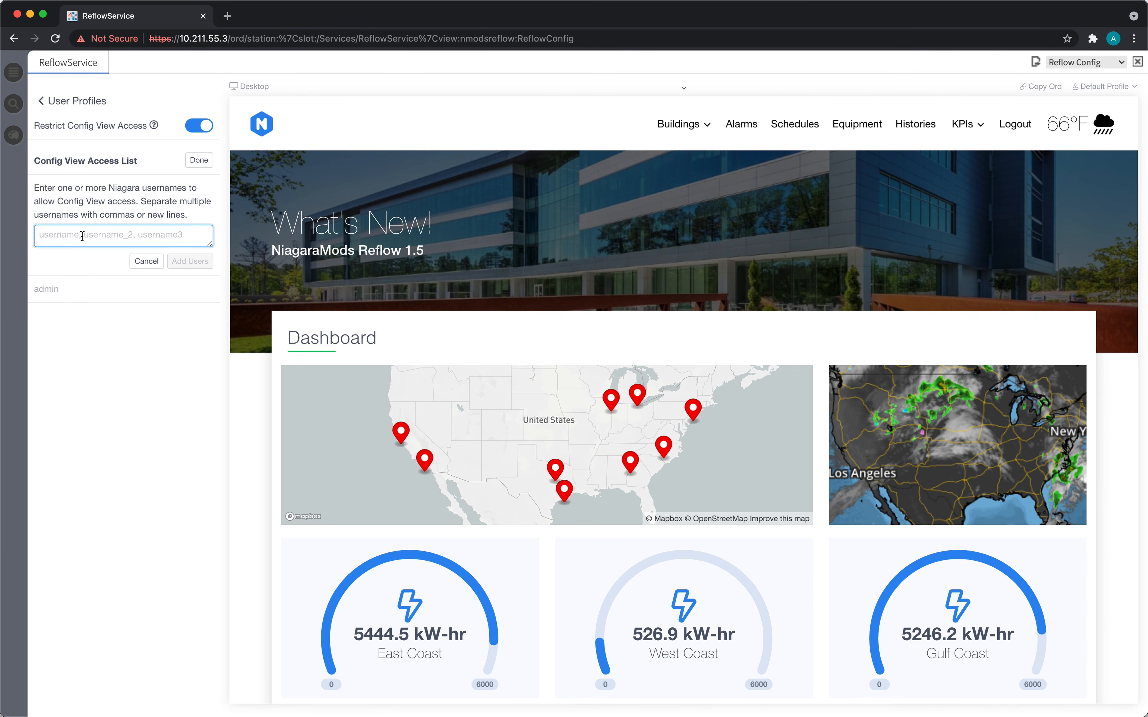
{"action": "type", "text": "admin-dem"}
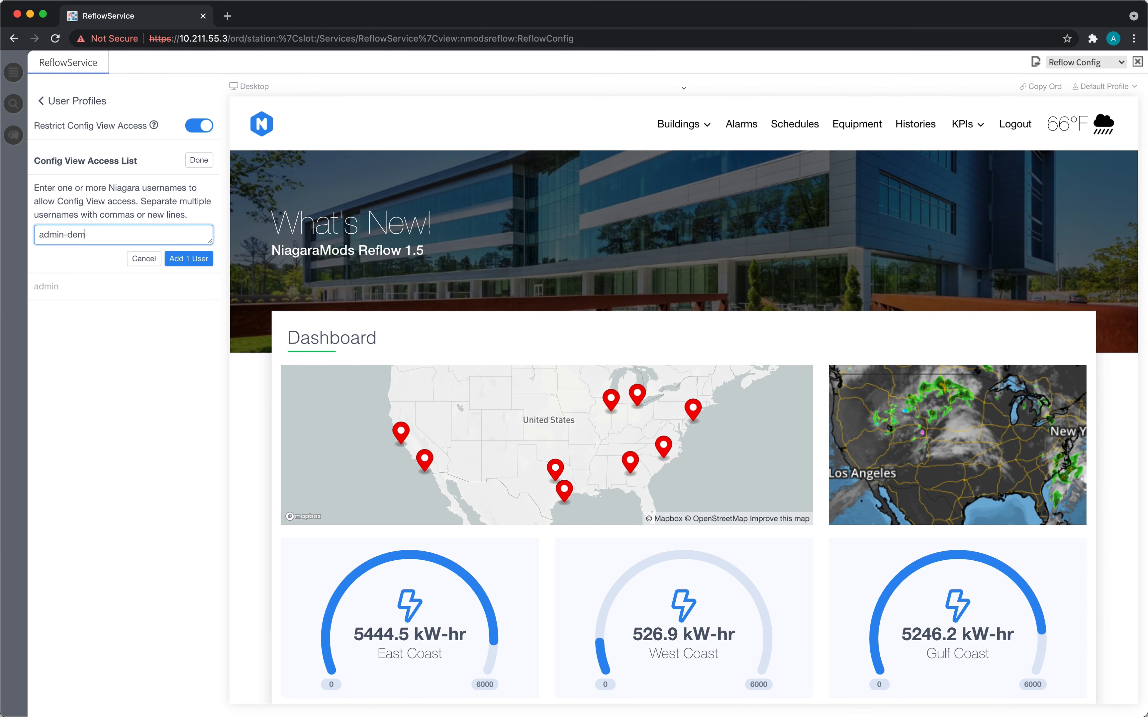
{"action": "type", "text": "o, admin2, adam"}
{"action": "left_click", "coordinate": [187, 260]}
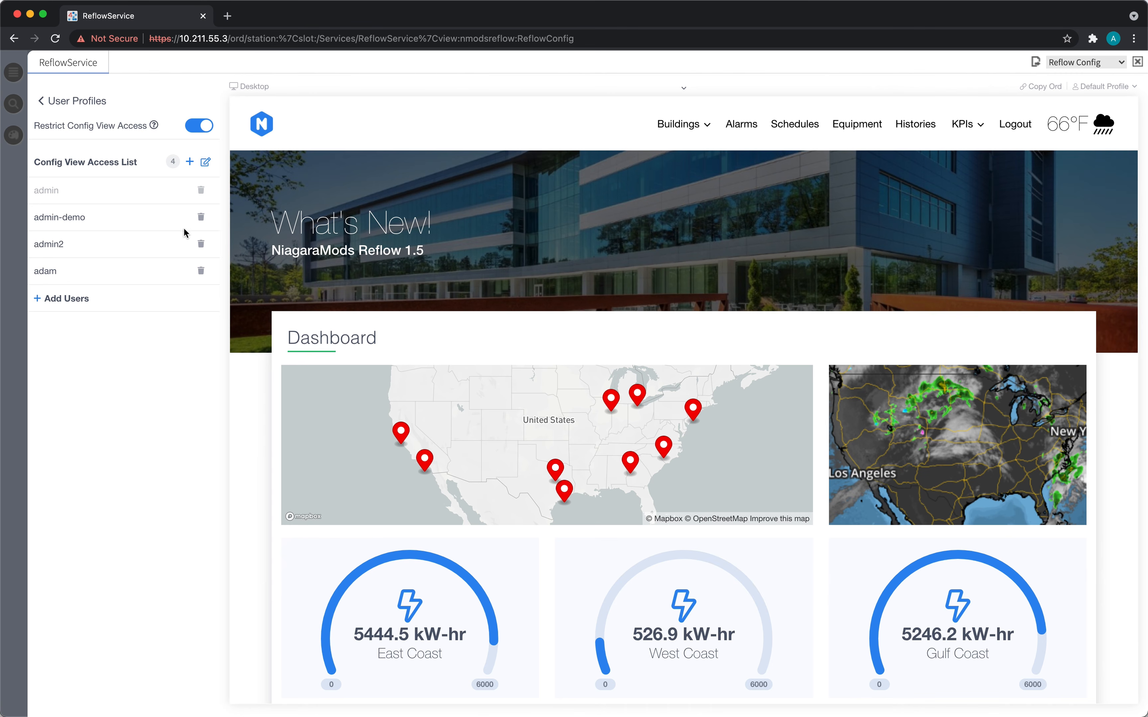
- Remove the three added users from the Config View Access List, keeping only admin
{"action": "left_click", "coordinate": [202, 218]}
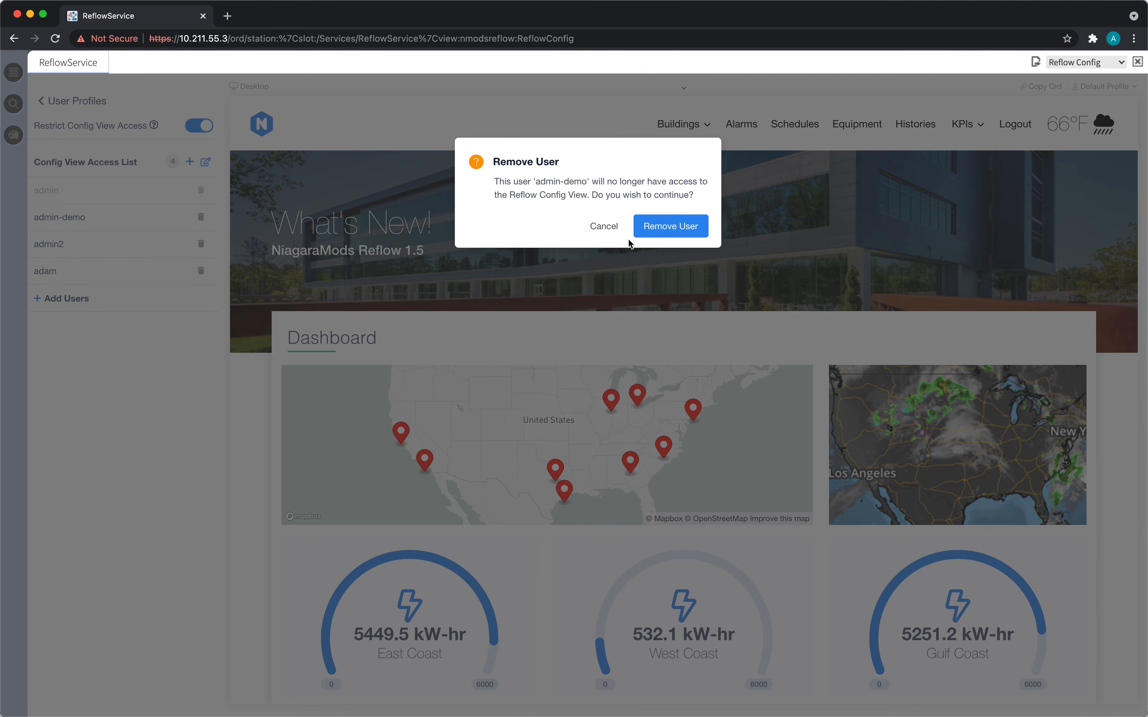
{"action": "left_click", "coordinate": [660, 236]}
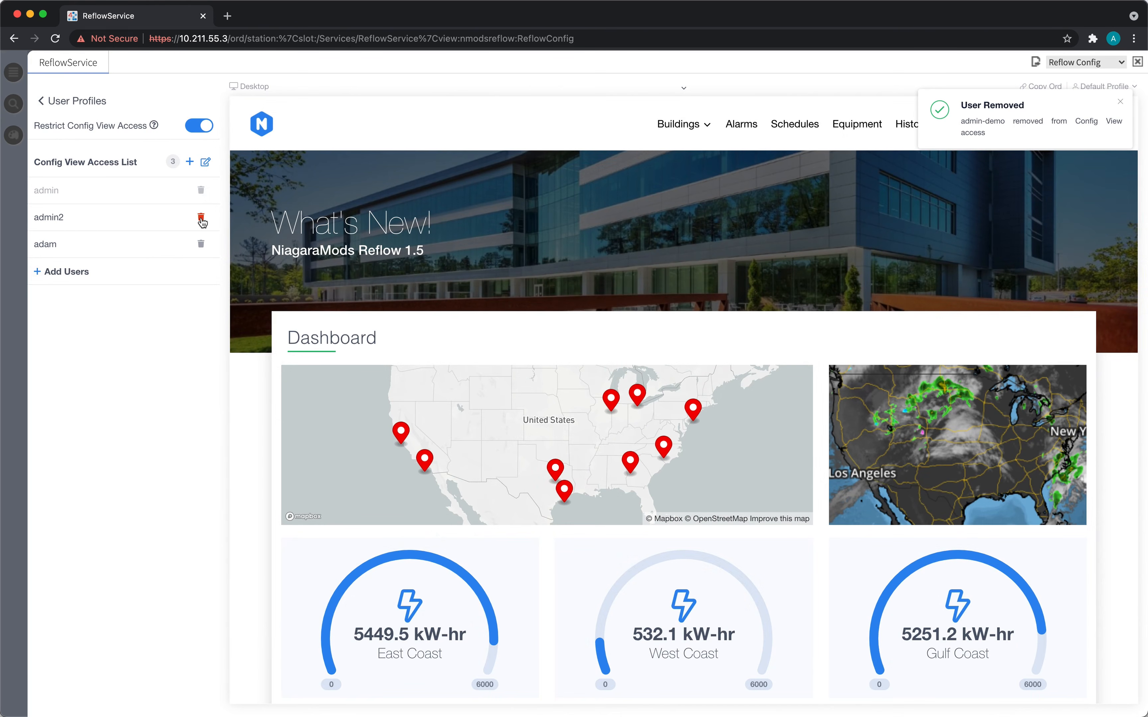
{"action": "left_click", "coordinate": [201, 219]}
{"action": "left_click", "coordinate": [659, 226]}
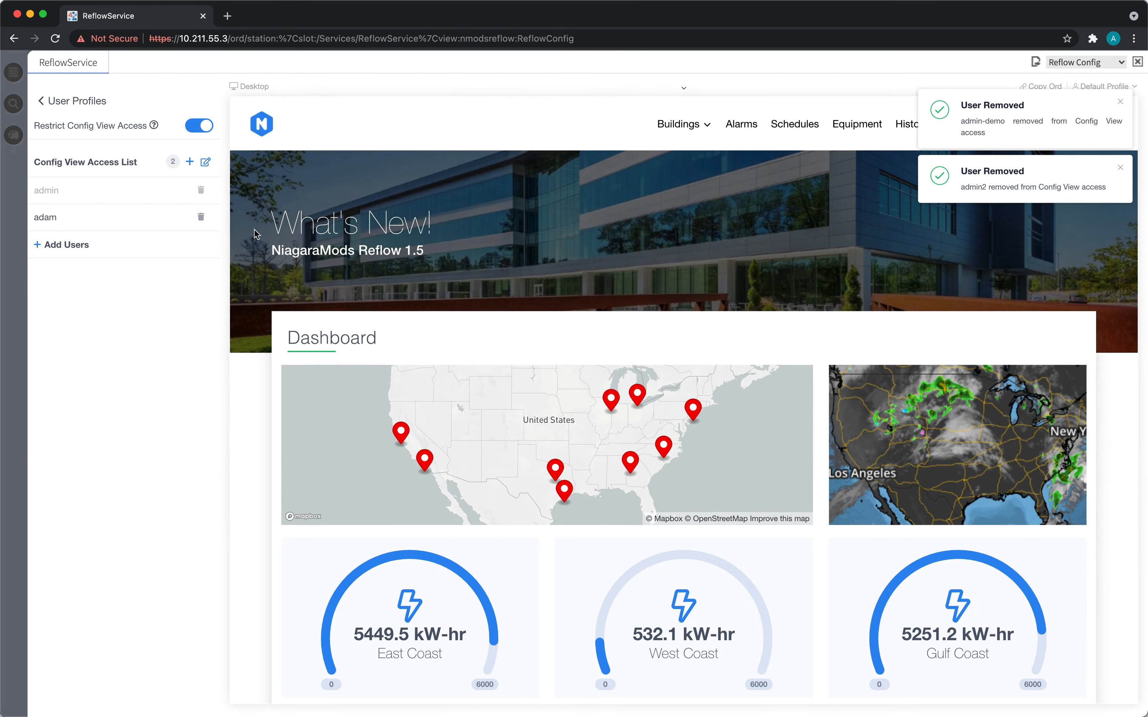
{"action": "left_click", "coordinate": [203, 223]}
{"action": "left_click", "coordinate": [649, 229]}
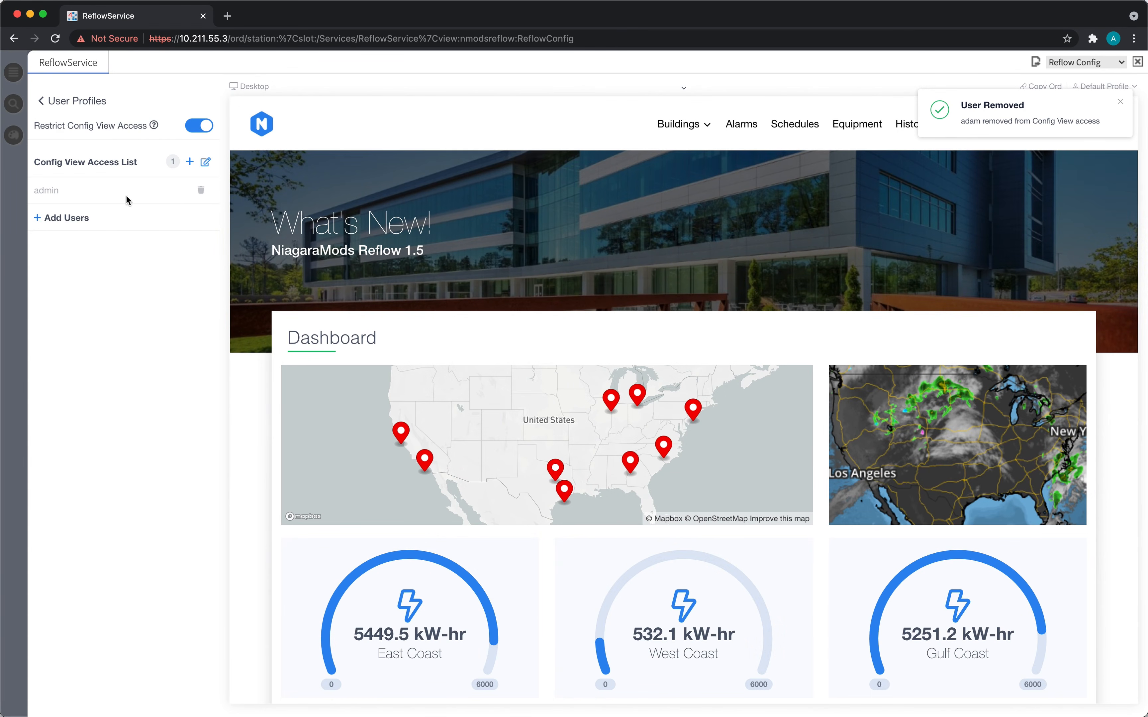
- Switch the Config View access restriction off and back on, and open the list of available service views
{"action": "left_click", "coordinate": [199, 127]}
{"action": "left_click", "coordinate": [200, 128]}
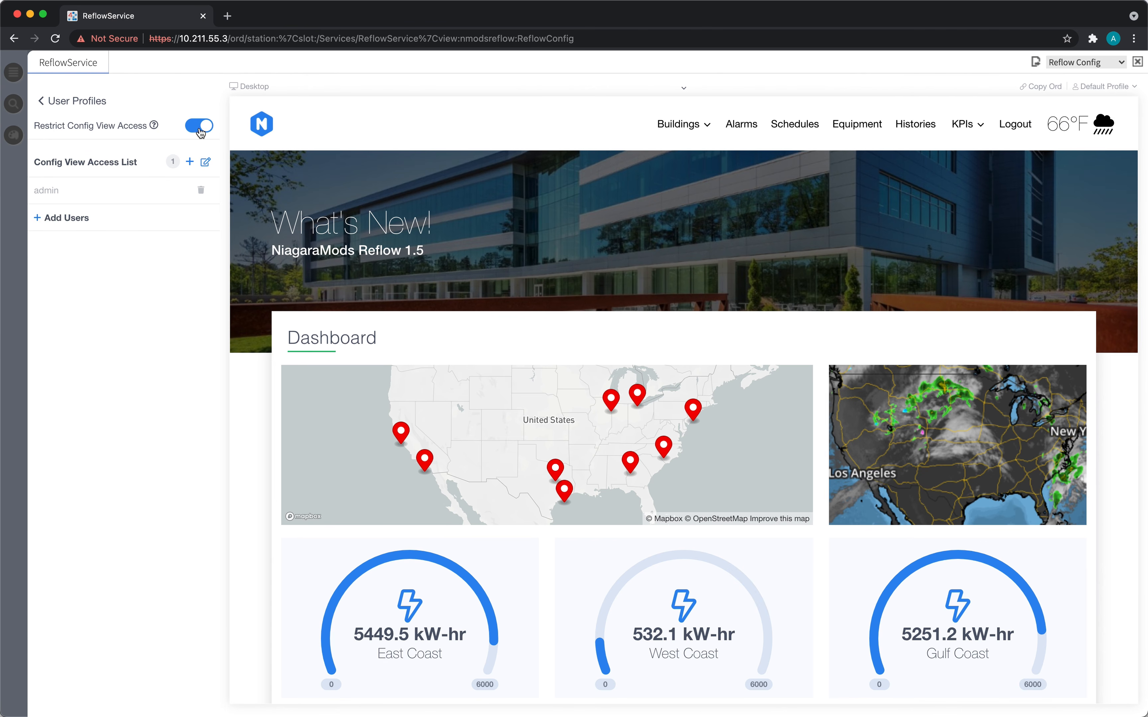
{"action": "left_click", "coordinate": [1077, 69]}
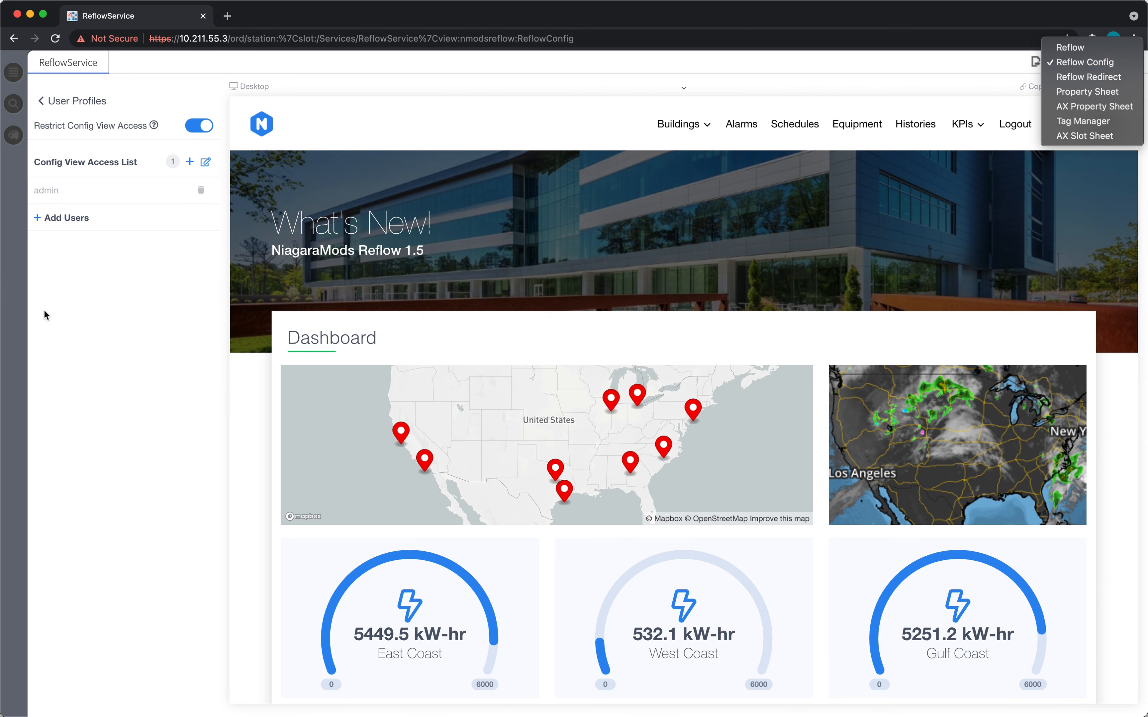
- Close the service view list, switch to the Reflow product page on niagaramodules.com, and open What's New in 1.5.0 from its resources
{"action": "left_click", "coordinate": [58, 316]}
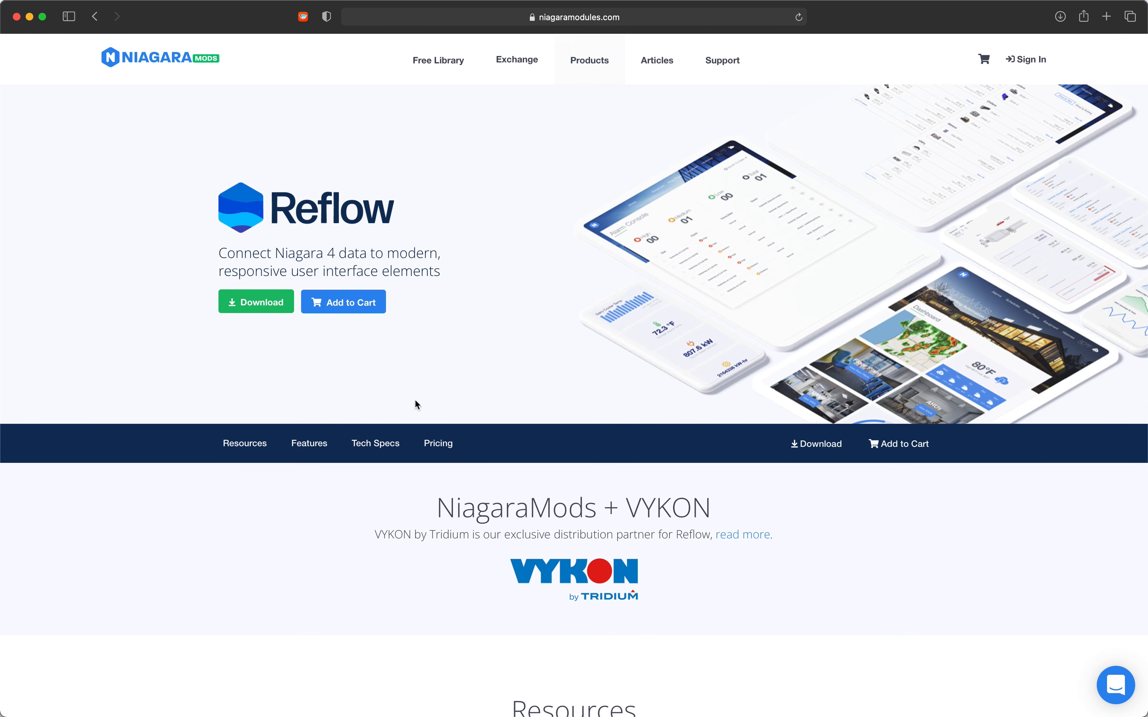
{"action": "left_click", "coordinate": [244, 444]}
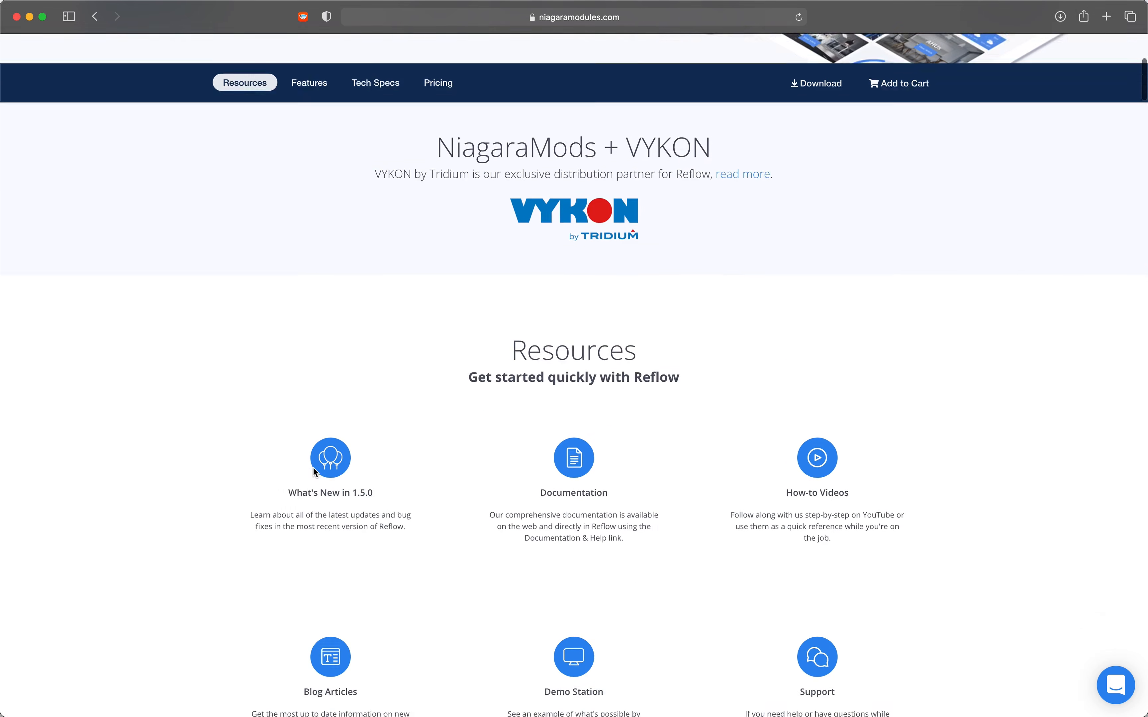
{"action": "left_click", "coordinate": [353, 299]}
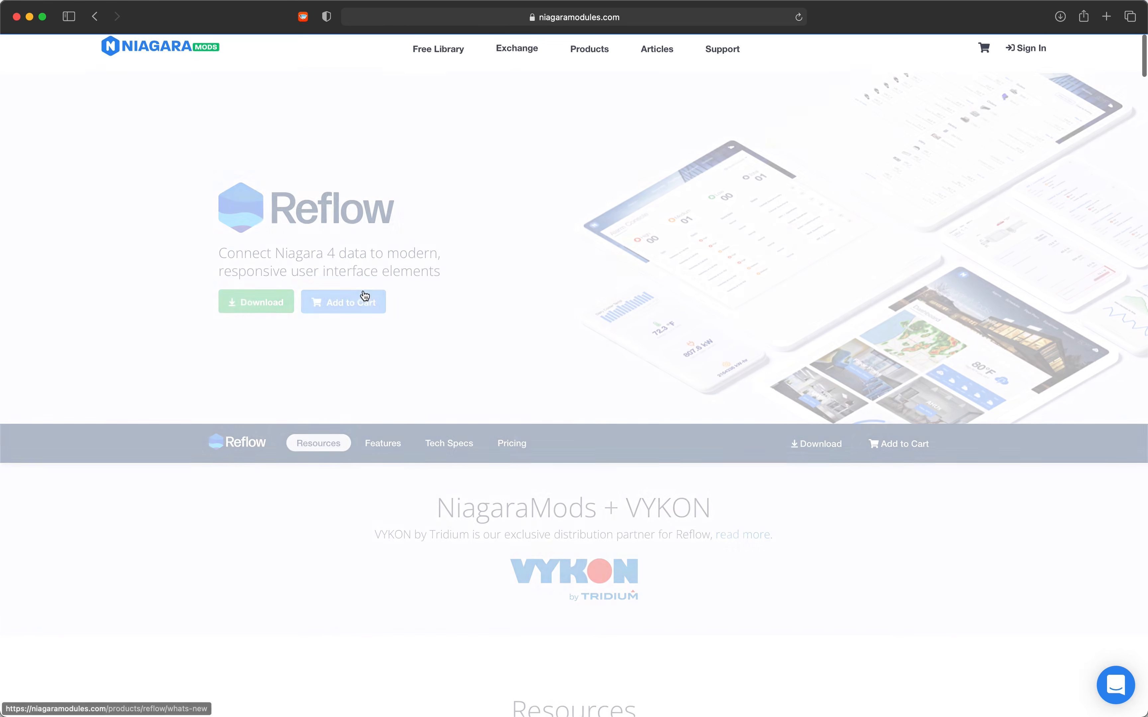
- Look through the Reflow 1.5.0 release notes from Buildings to Dashboards and return to their beginning
{"action": "scroll", "coordinate": [184, 378], "scroll_direction": "down", "scroll_amount": 20}
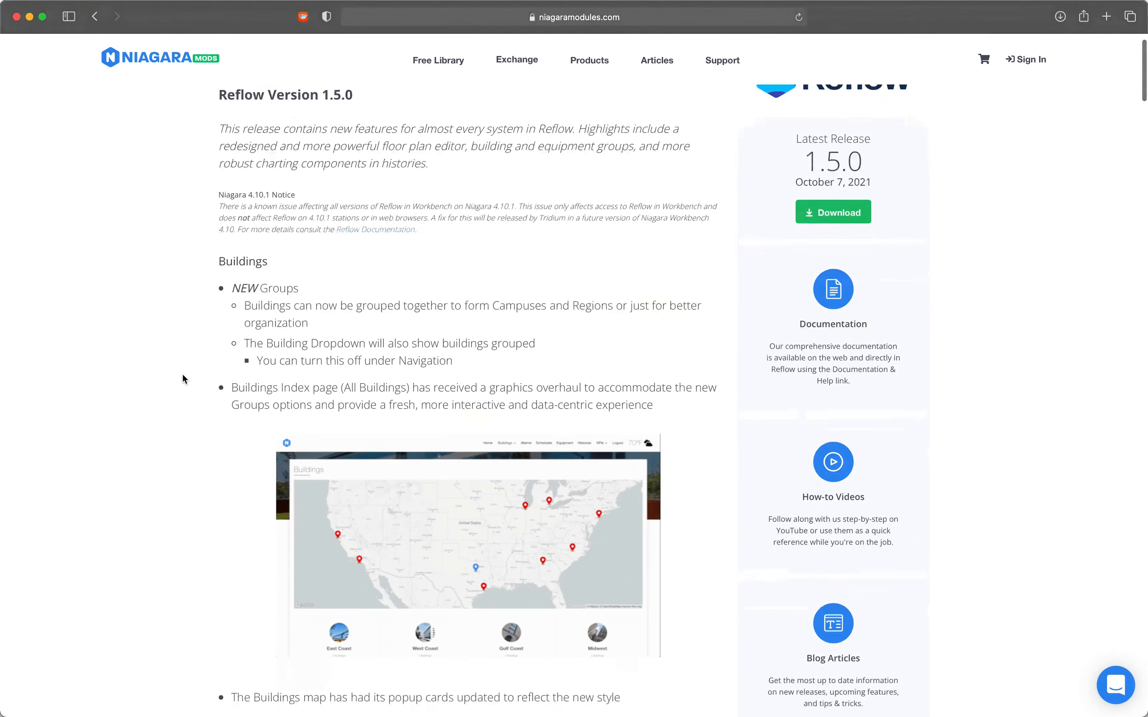
{"action": "scroll", "coordinate": [183, 376], "scroll_direction": "down", "scroll_amount": 15}
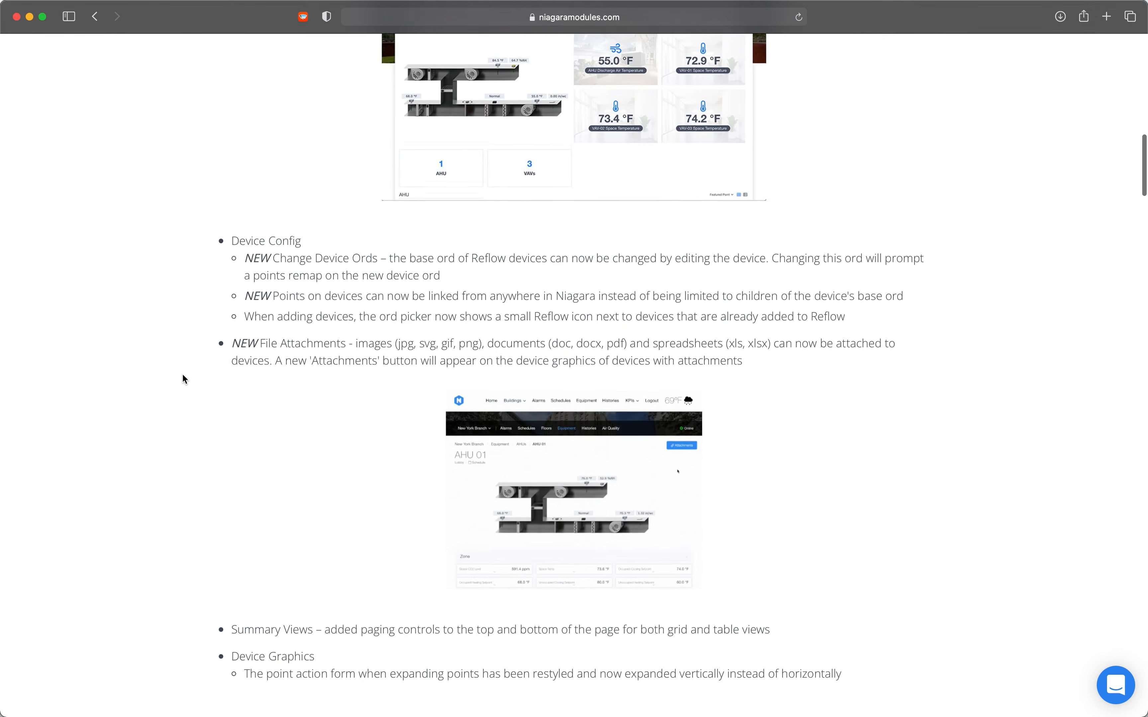
{"action": "scroll", "coordinate": [184, 375], "scroll_direction": "down", "scroll_amount": 10}
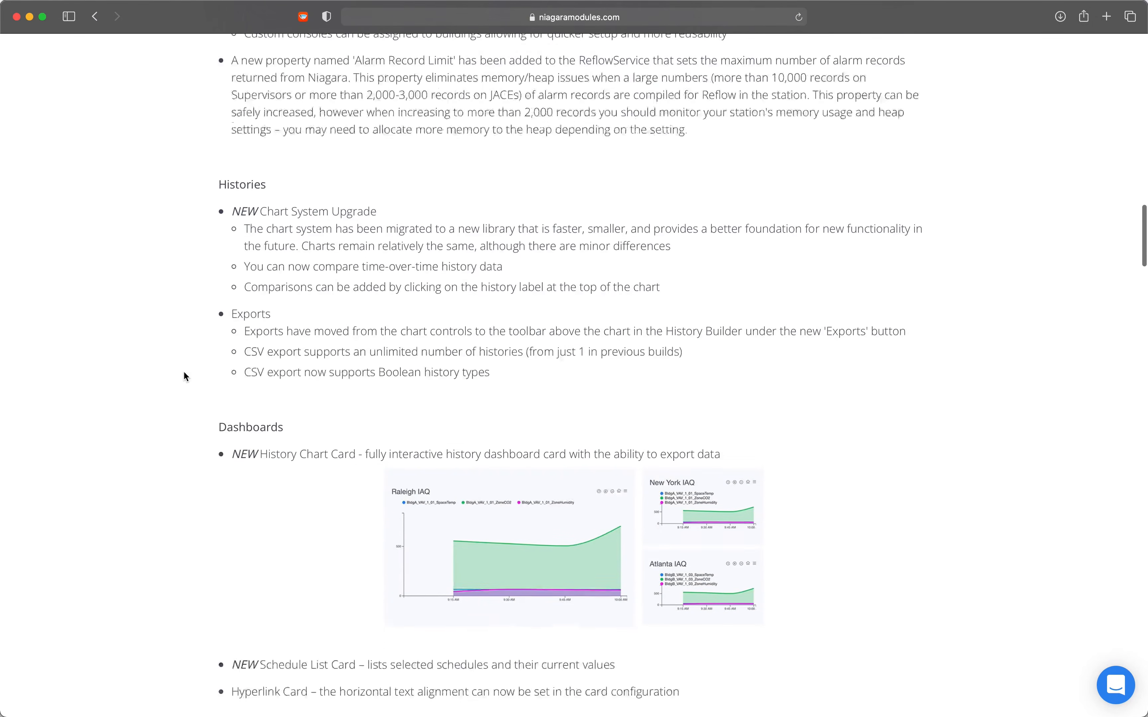
{"action": "scroll", "coordinate": [183, 375], "scroll_direction": "down", "scroll_amount": 3}
{"action": "scroll", "coordinate": [183, 375], "scroll_direction": "up", "scroll_amount": 20}
{"action": "scroll", "coordinate": [183, 376], "scroll_direction": "up", "scroll_amount": 15}
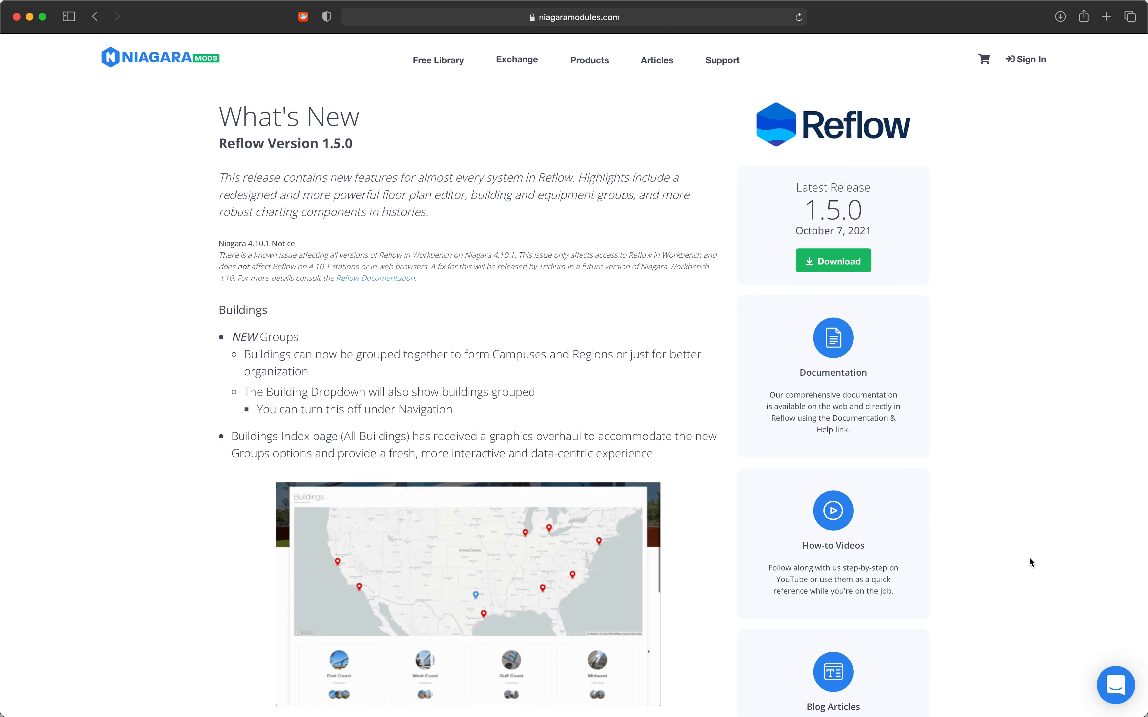
- View the website's support chat options and close the chat again
{"action": "left_click", "coordinate": [1116, 687]}
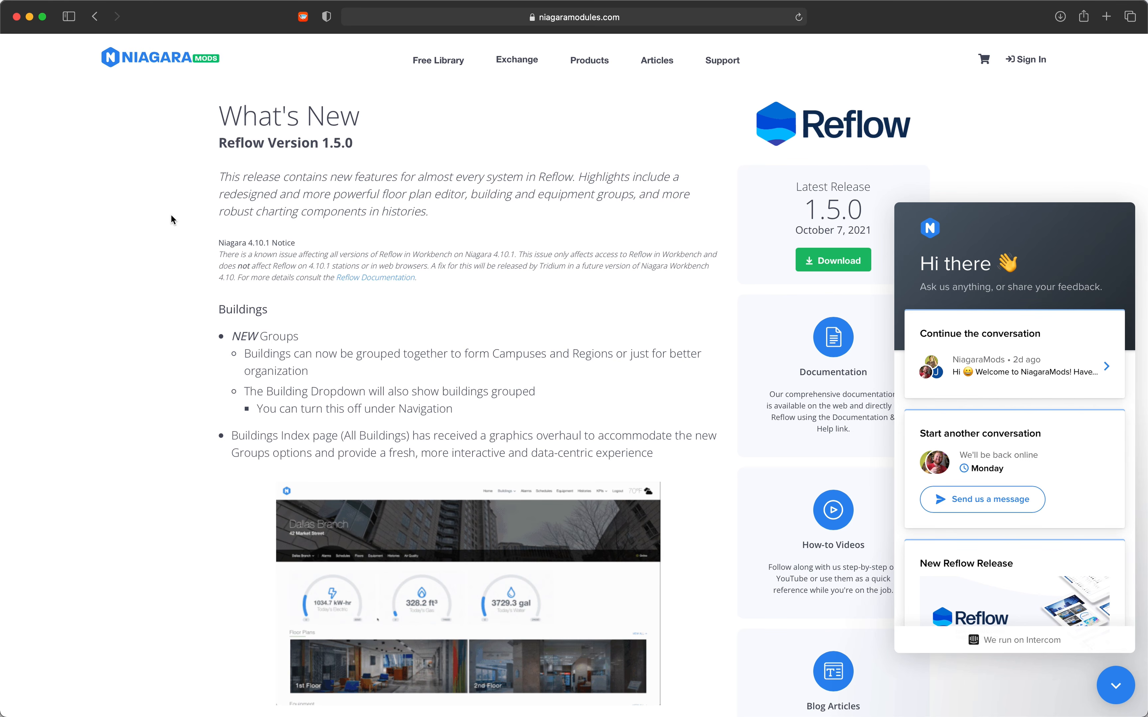
{"action": "left_click", "coordinate": [1108, 687]}
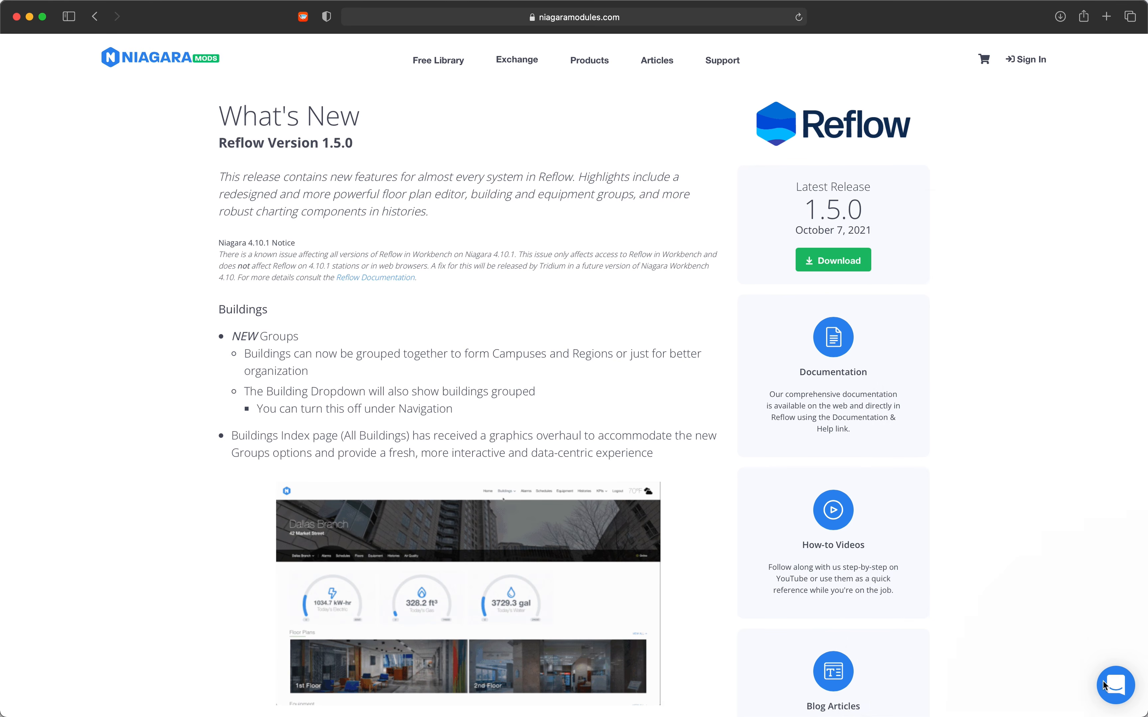